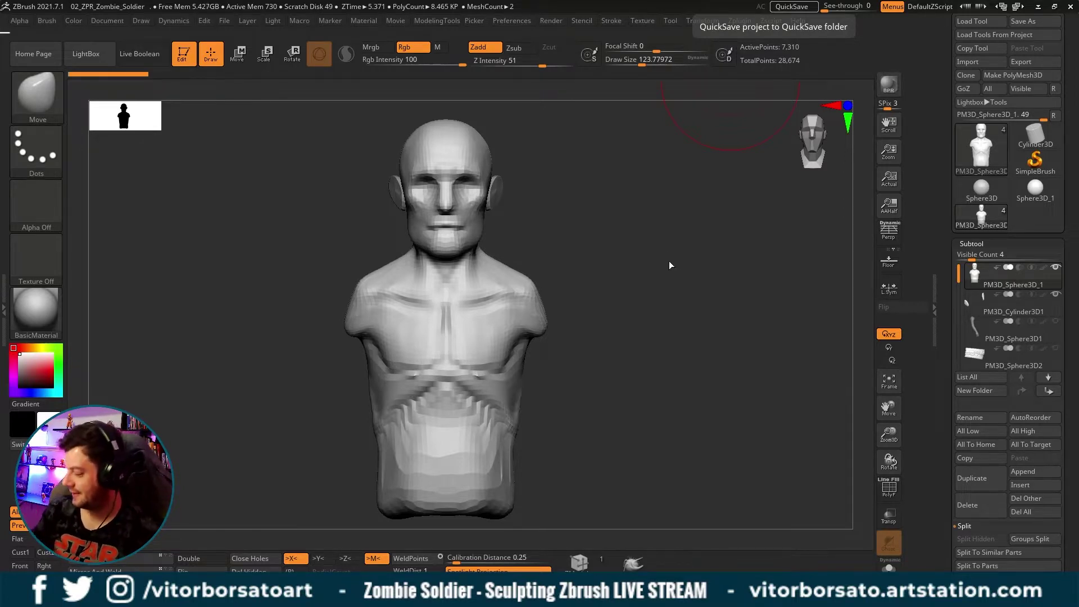
# Orbit the bust into a left-side profile and pan it slightly right.
pyautogui.moveTo(670, 264)
pyautogui.mouseDown()
pyautogui.moveTo(609, 251)
pyautogui.moveTo(713, 251)
pyautogui.moveTo(665, 276)
pyautogui.moveTo(713, 268)
pyautogui.moveTo(631, 313)
pyautogui.moveTo(677, 269)
pyautogui.moveTo(643, 276)
pyautogui.moveTo(653, 263)
pyautogui.moveTo(682, 271)
pyautogui.moveTo(643, 280)
pyautogui.moveTo(687, 280)
pyautogui.moveTo(665, 279)
pyautogui.moveTo(681, 265)
pyautogui.moveTo(631, 264)
pyautogui.moveTo(699, 260)
pyautogui.moveTo(691, 275)
pyautogui.moveTo(662, 268)
pyautogui.moveTo(696, 305)
pyautogui.moveTo(675, 309)
pyautogui.moveTo(715, 325)
pyautogui.mouseUp()
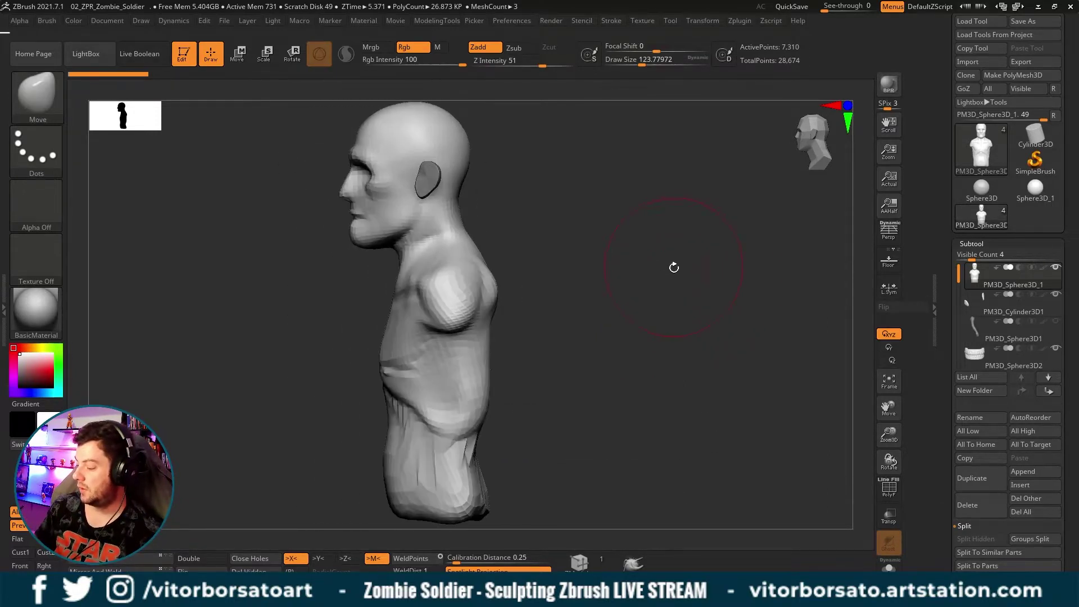
pyautogui.keyDown('alt'); pyautogui.moveTo(659, 257); pyautogui.dragTo(677, 240); pyautogui.keyUp('alt')
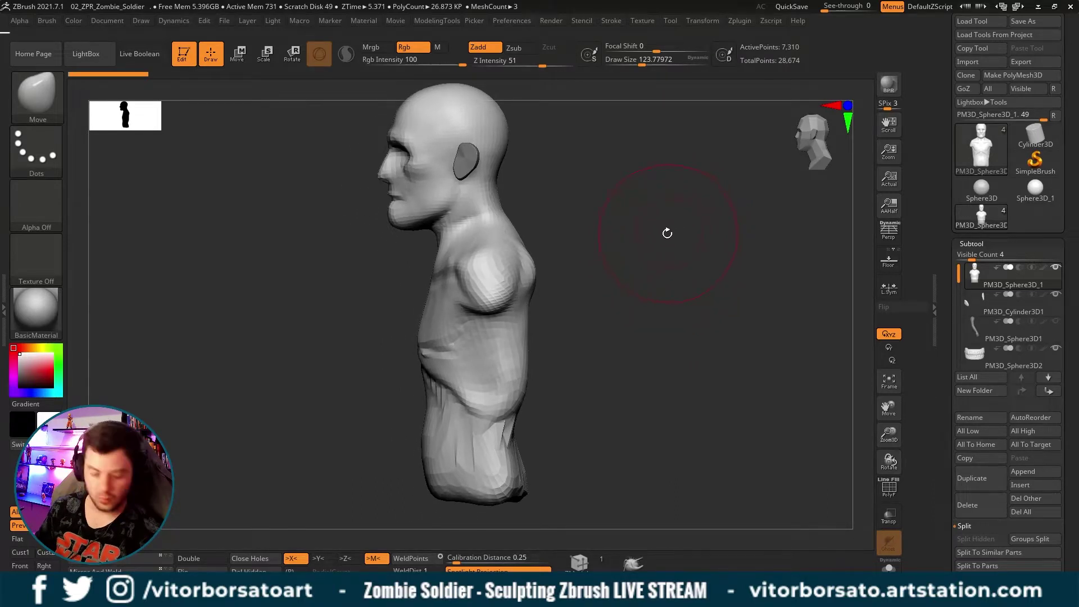
# Lay a vertical transpose line from head to base along the profile, then restore Gizmo 3D.
pyautogui.press('w')
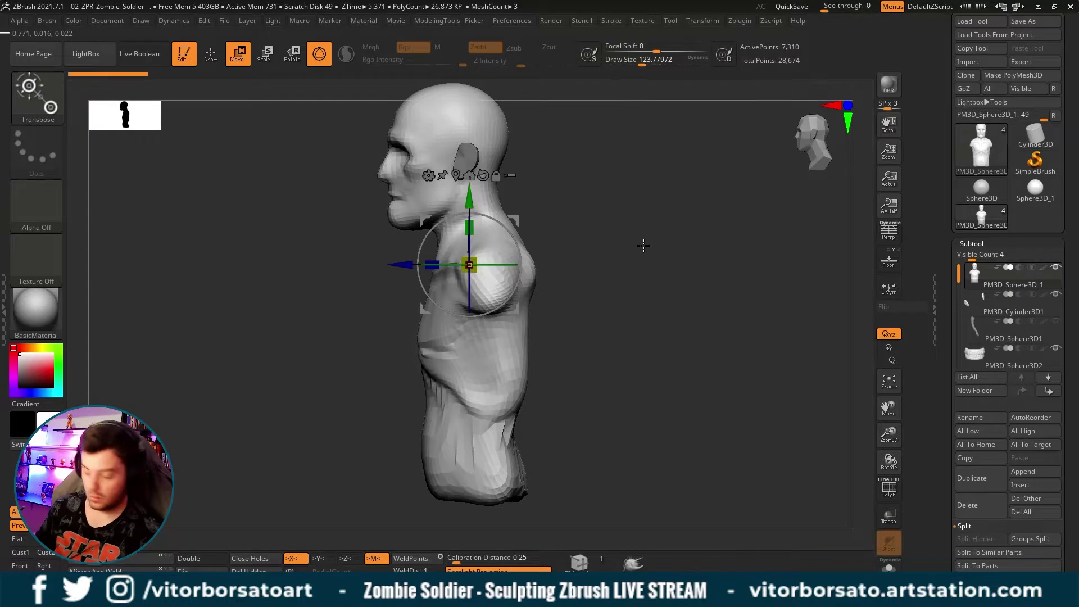
pyautogui.press('y')
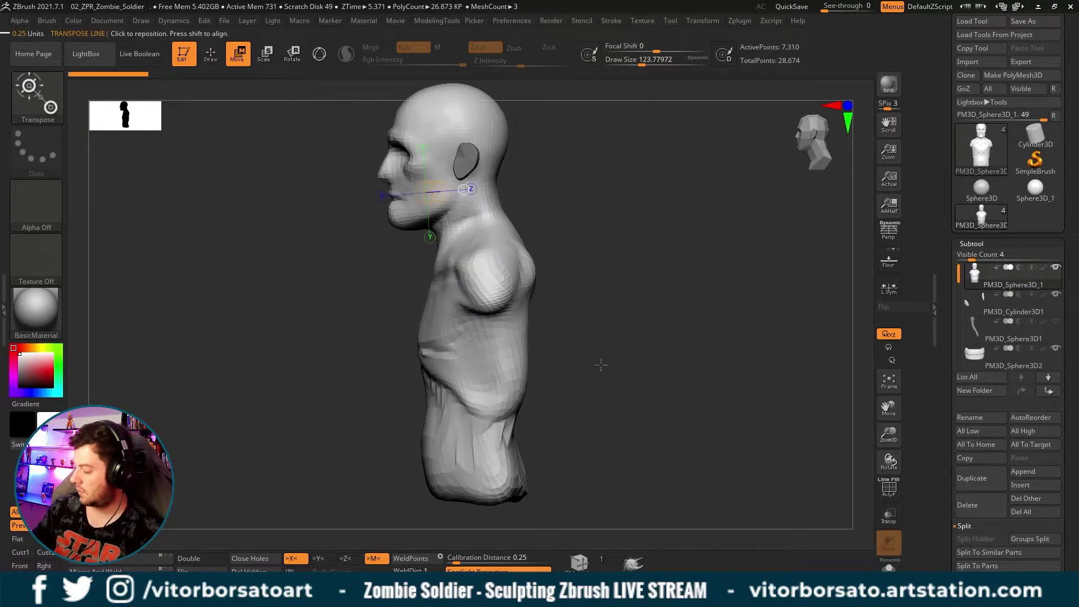
pyautogui.keyDown('shift'); pyautogui.moveTo(468, 118); pyautogui.dragTo(468, 526); pyautogui.keyUp('shift')
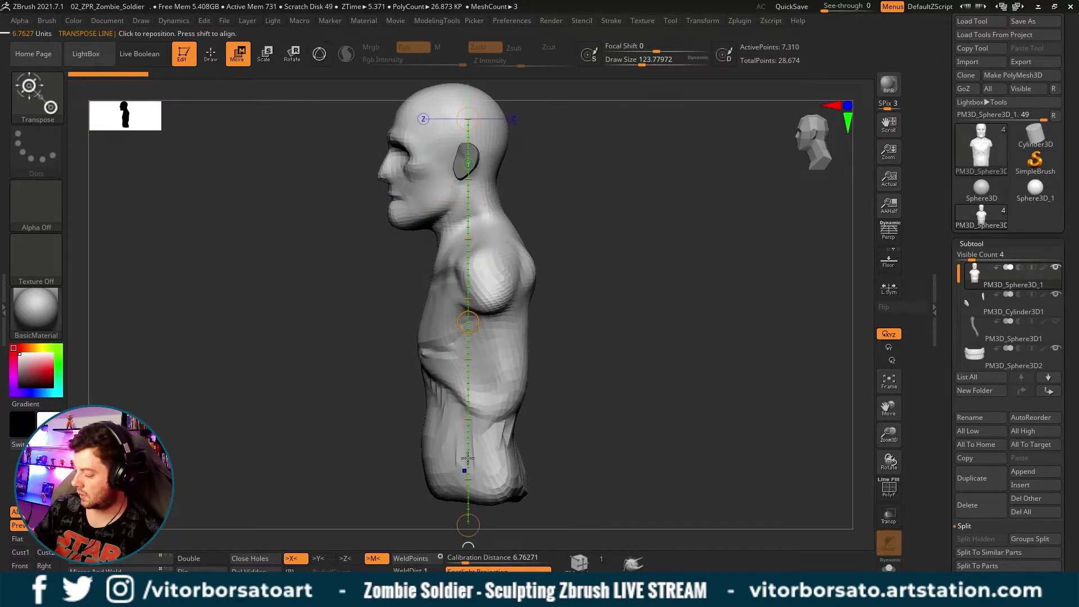
pyautogui.moveTo(476, 321); pyautogui.dragTo(469, 290)
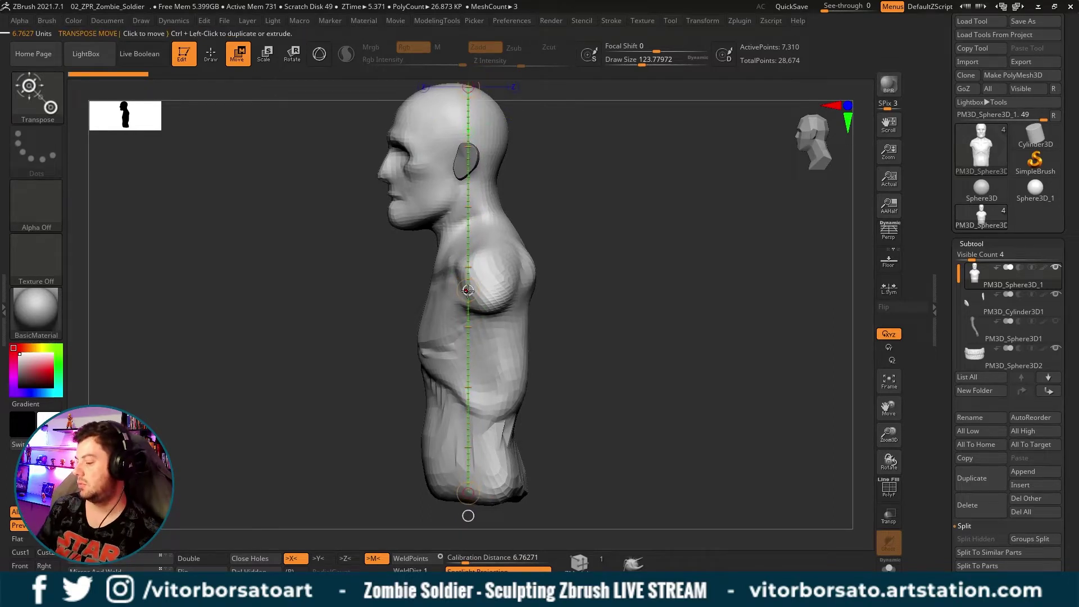
pyautogui.moveTo(478, 291)
pyautogui.mouseDown()
pyautogui.moveTo(495, 285)
pyautogui.moveTo(405, 272)
pyautogui.moveTo(499, 263)
pyautogui.moveTo(429, 304)
pyautogui.mouseUp()
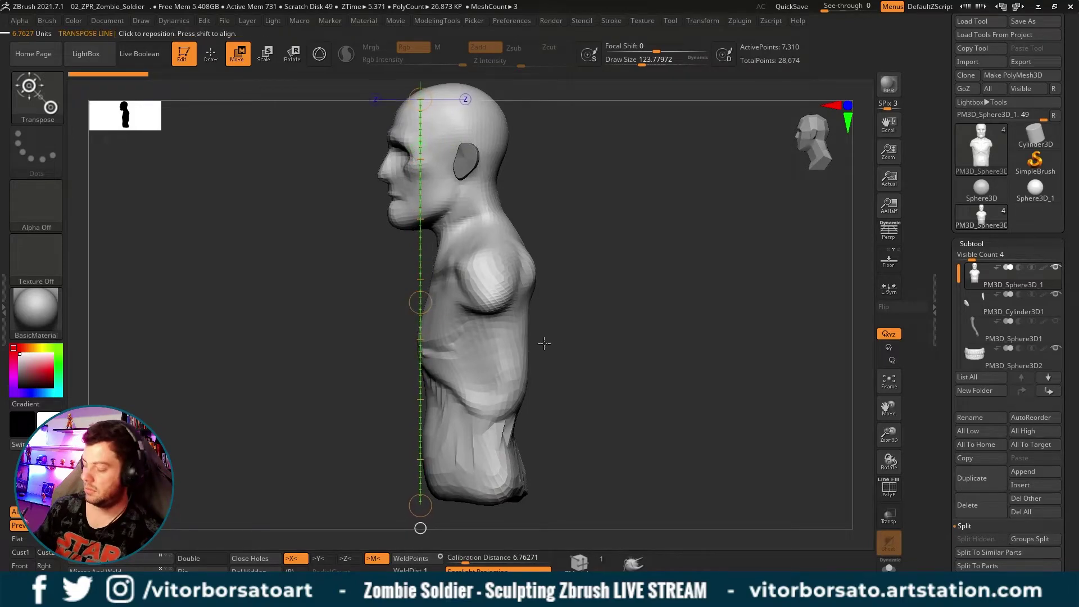
pyautogui.press('y')
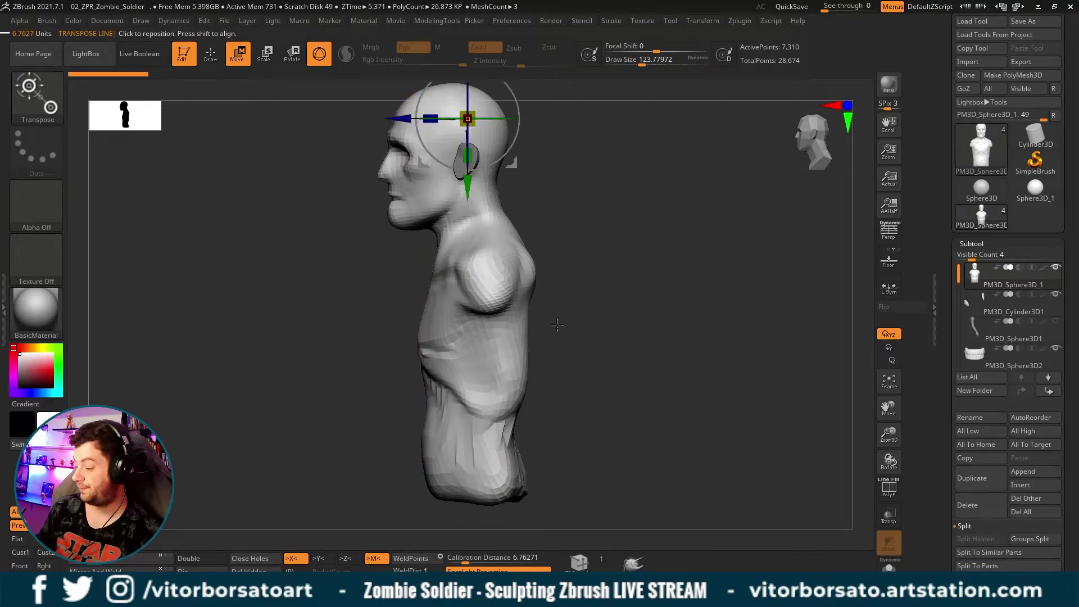
# Return to Draw mode with the Move brush, keeping the side view.
pyautogui.press('q')
pyautogui.moveTo(669, 266)
pyautogui.mouseDown()
pyautogui.moveTo(706, 268)
pyautogui.moveTo(698, 241)
pyautogui.moveTo(681, 267)
pyautogui.mouseUp()
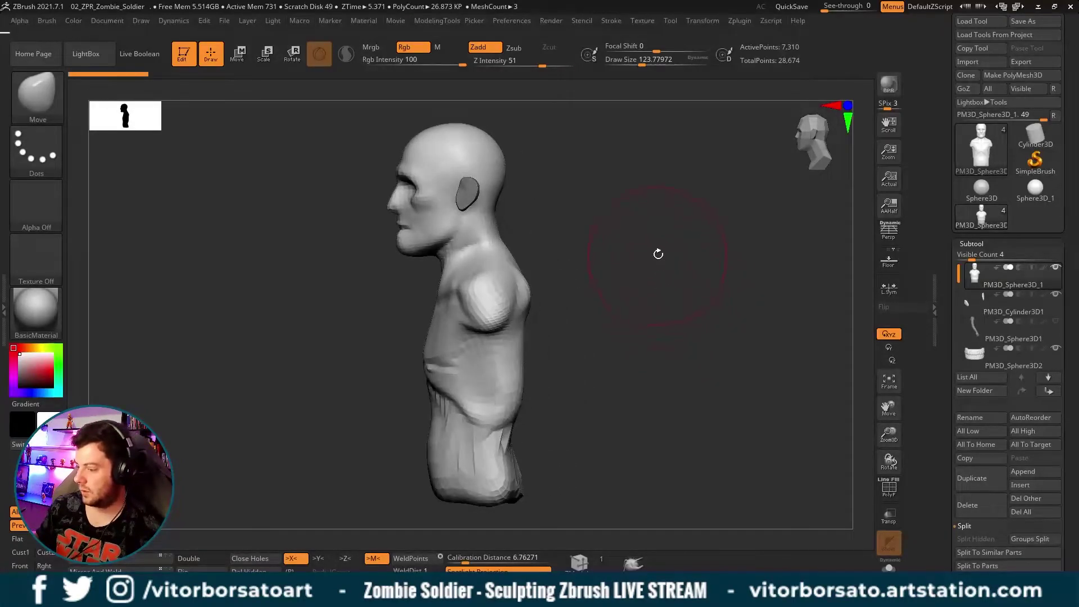
pyautogui.keyDown('alt'); pyautogui.moveTo(659, 254); pyautogui.dragTo(658, 290); pyautogui.keyUp('alt')
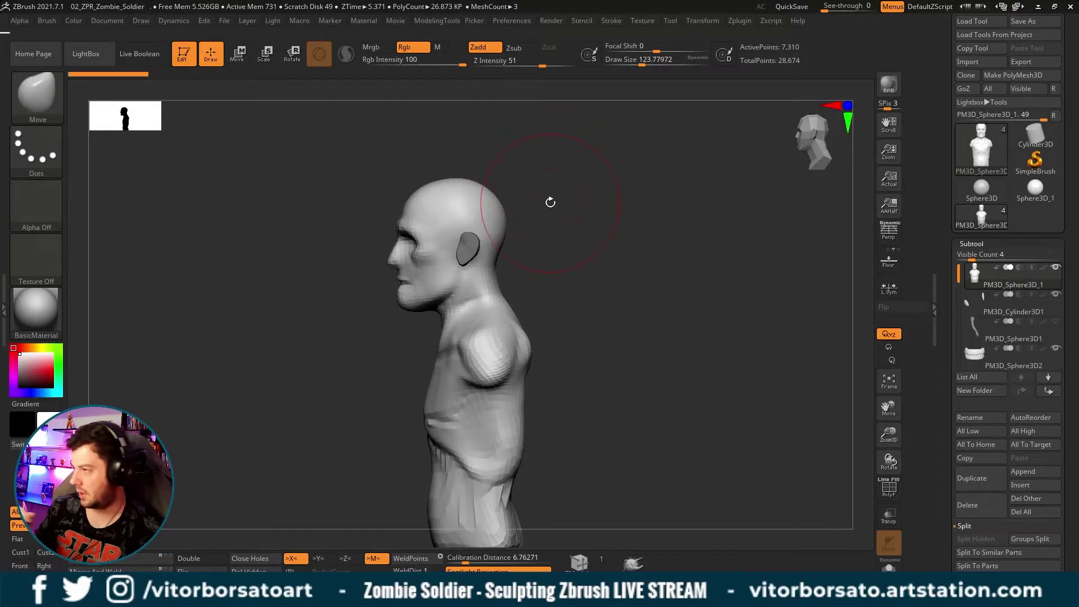
pyautogui.moveTo(652, 333)
pyautogui.mouseDown()
pyautogui.moveTo(663, 282)
pyautogui.moveTo(651, 244)
pyautogui.mouseUp()
pyautogui.press('ctrl')
pyautogui.keyDown('ctrl'); pyautogui.moveTo(562, 115); pyautogui.dragTo(371, 287); pyautogui.keyUp('ctrl')
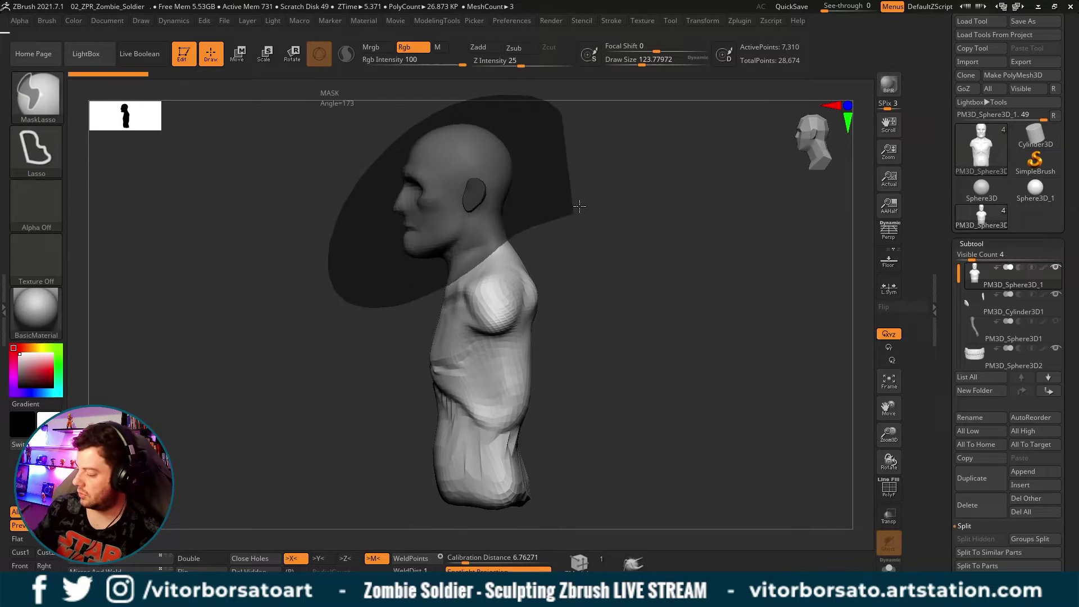
pyautogui.moveTo(562, 132)
pyautogui.keyDown('ctrl'); pyautogui.mouseDown()
pyautogui.moveTo(371, 287)
pyautogui.moveTo(566, 212)
pyautogui.mouseUp(); pyautogui.keyUp('ctrl')
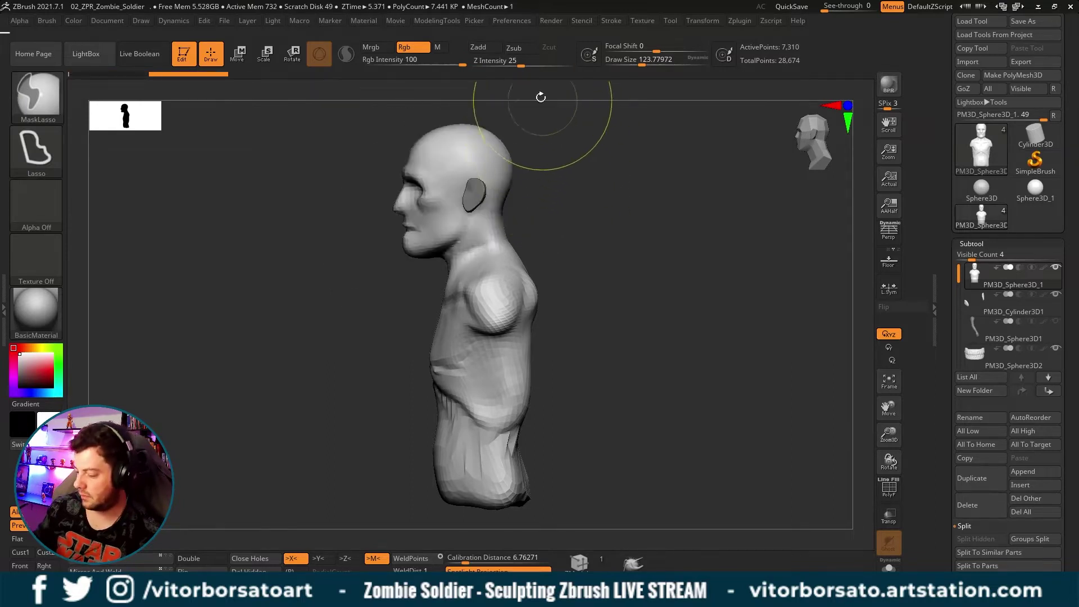
pyautogui.keyDown('ctrl'); pyautogui.moveTo(542, 96); pyautogui.dragTo(409, 265); pyautogui.keyUp('ctrl')
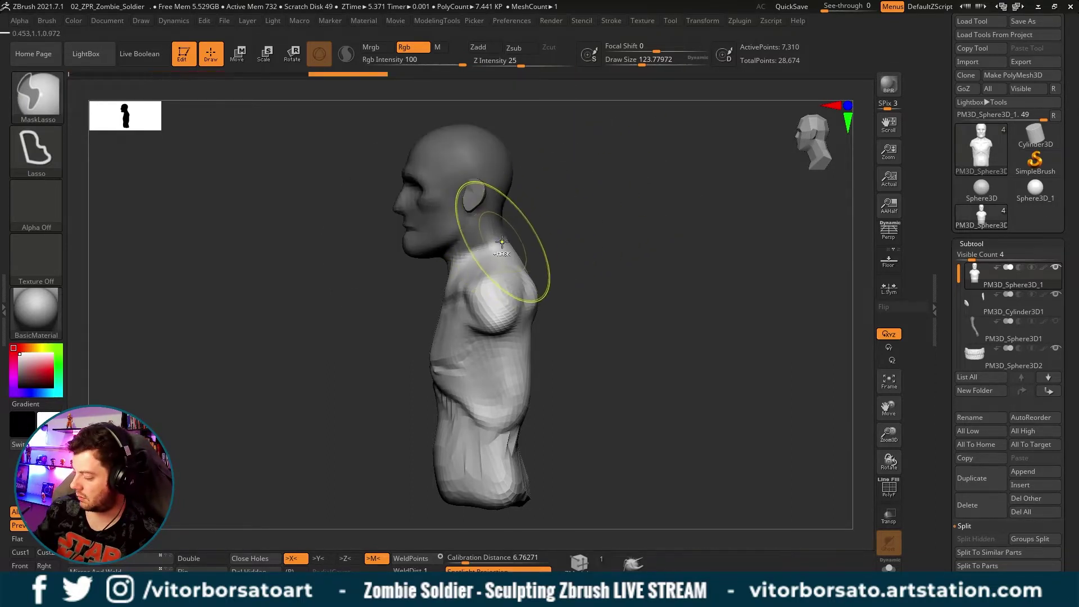
pyautogui.moveTo(607, 321)
pyautogui.mouseDown()
pyautogui.moveTo(634, 294)
pyautogui.moveTo(670, 292)
pyautogui.mouseUp()
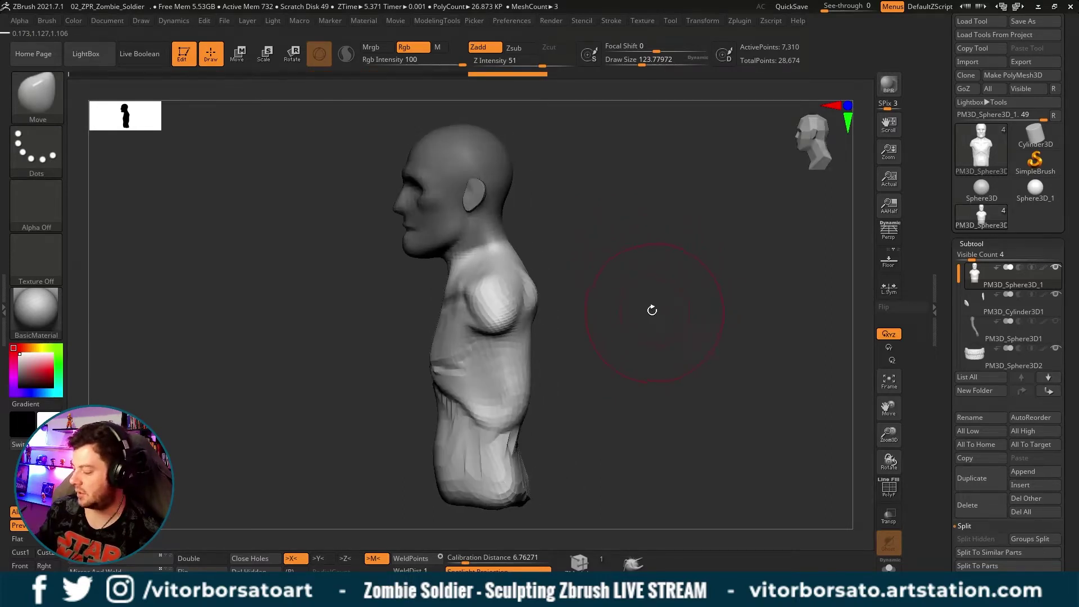
# Push the belly surface into shape with the clay brush, enlarging Draw Size.
pyautogui.moveTo(606, 326)
pyautogui.keyDown('alt'); pyautogui.mouseDown()
pyautogui.moveTo(611, 286)
pyautogui.moveTo(619, 338)
pyautogui.mouseUp(); pyautogui.keyUp('alt')
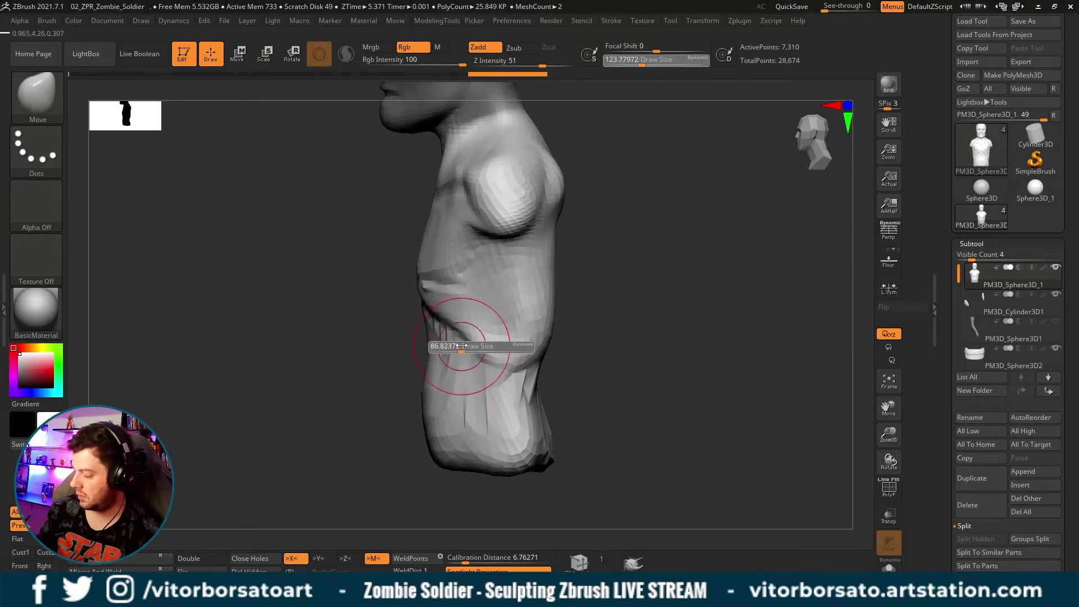
pyautogui.moveTo(459, 339); pyautogui.dragTo(470, 313)
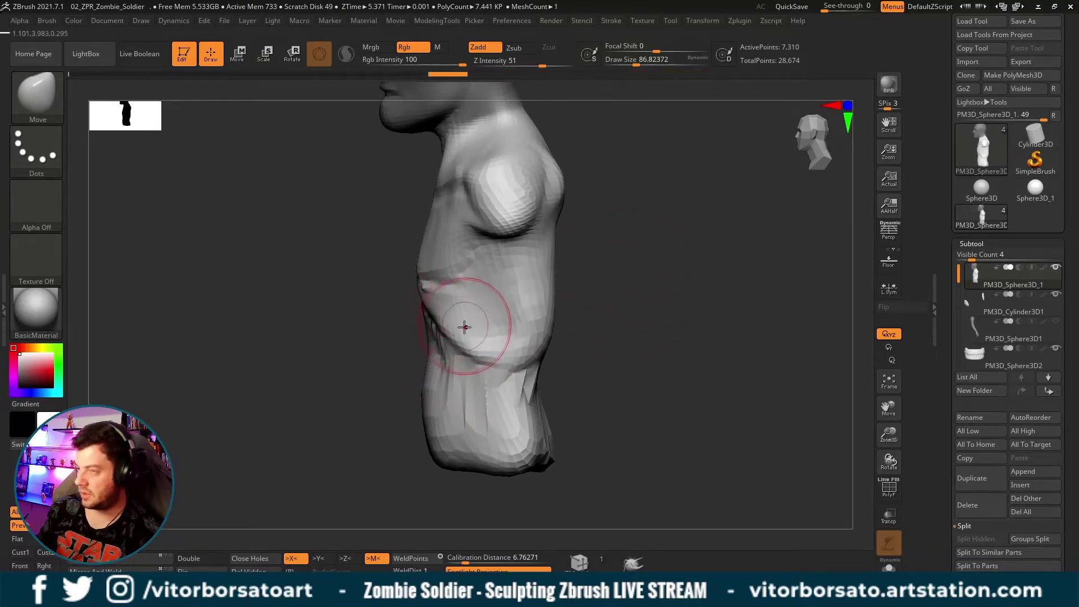
pyautogui.hotkey('ctrl', 'z')
pyautogui.hotkey('ctrl', 'shift', 'z')
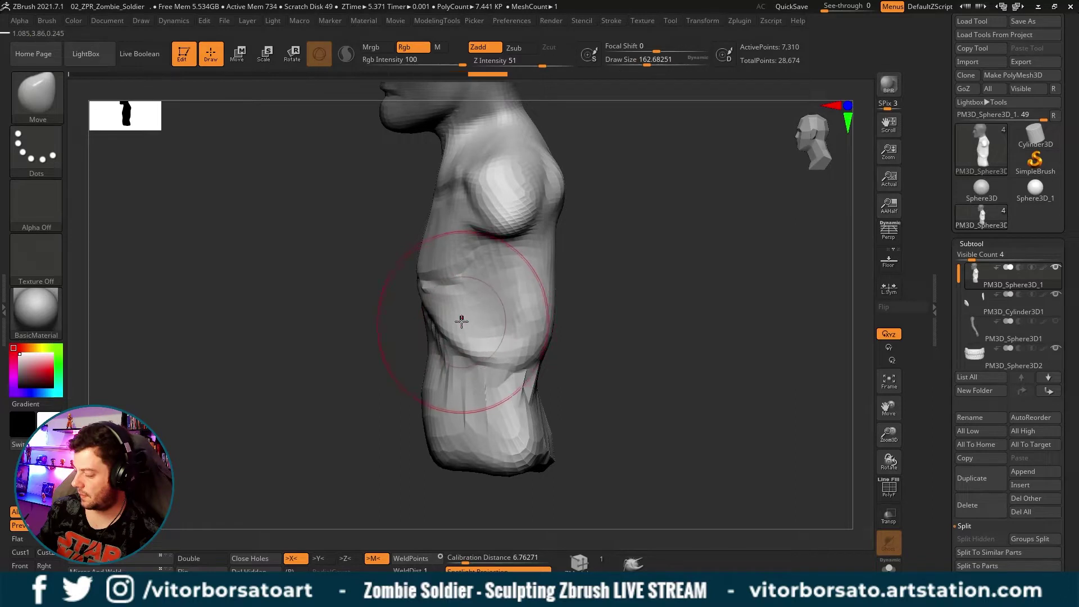
pyautogui.moveTo(621, 255)
pyautogui.mouseDown()
pyautogui.moveTo(378, 289)
pyautogui.moveTo(432, 246)
pyautogui.mouseUp()
pyautogui.press('s')
pyautogui.hotkey('ctrl', 'shift', 'z')
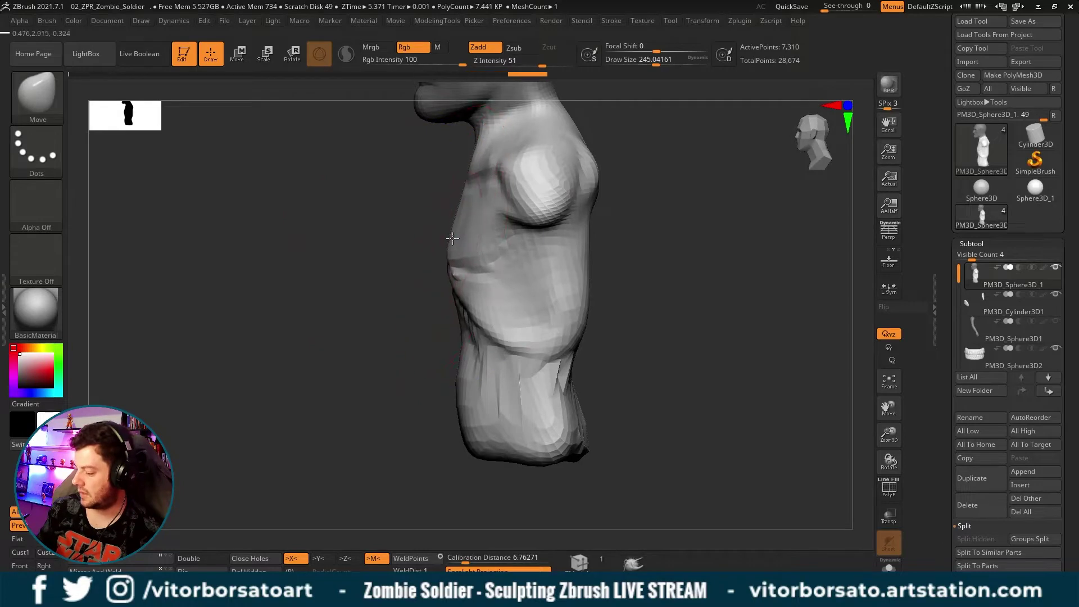
pyautogui.hotkey('ctrl', 'shift', 'z')
pyautogui.hotkey('ctrl', 'shift', 'z')
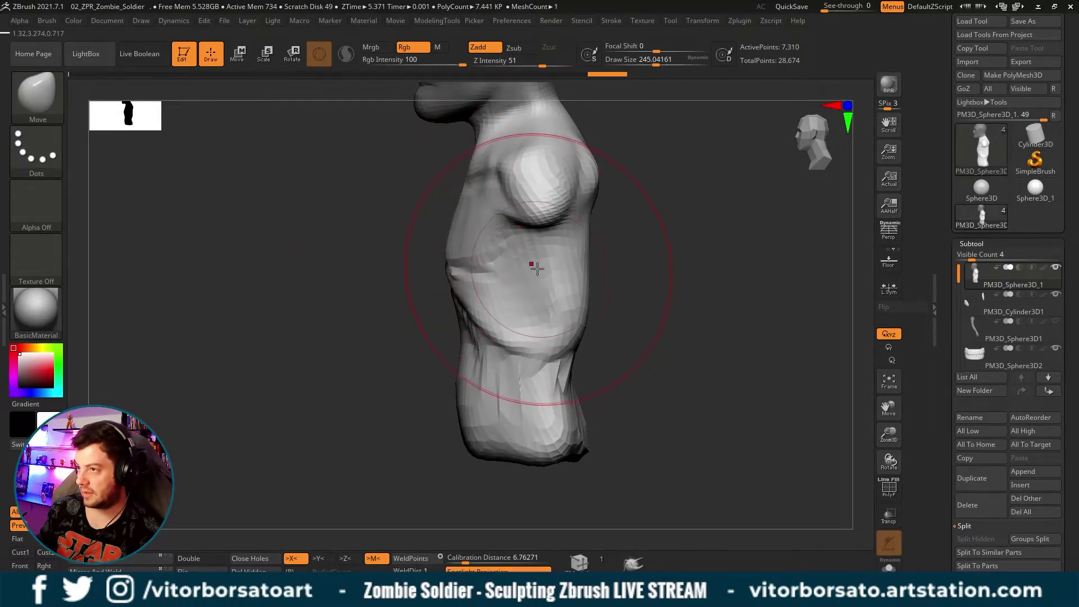
pyautogui.press('s')
pyautogui.moveTo(522, 276); pyautogui.dragTo(536, 278)
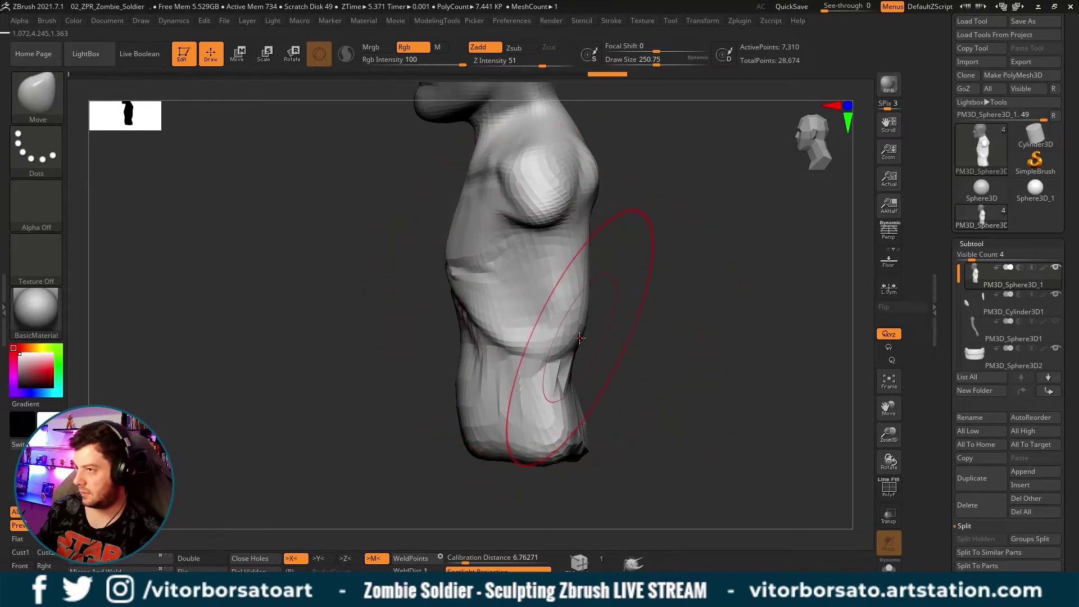
# Push the lower-back silhouette inward, undoing and redoing strokes to compare.
pyautogui.moveTo(583, 346)
pyautogui.mouseDown()
pyautogui.moveTo(564, 328)
pyautogui.moveTo(588, 354)
pyautogui.moveTo(479, 353)
pyautogui.moveTo(381, 369)
pyautogui.moveTo(450, 354)
pyautogui.mouseUp()
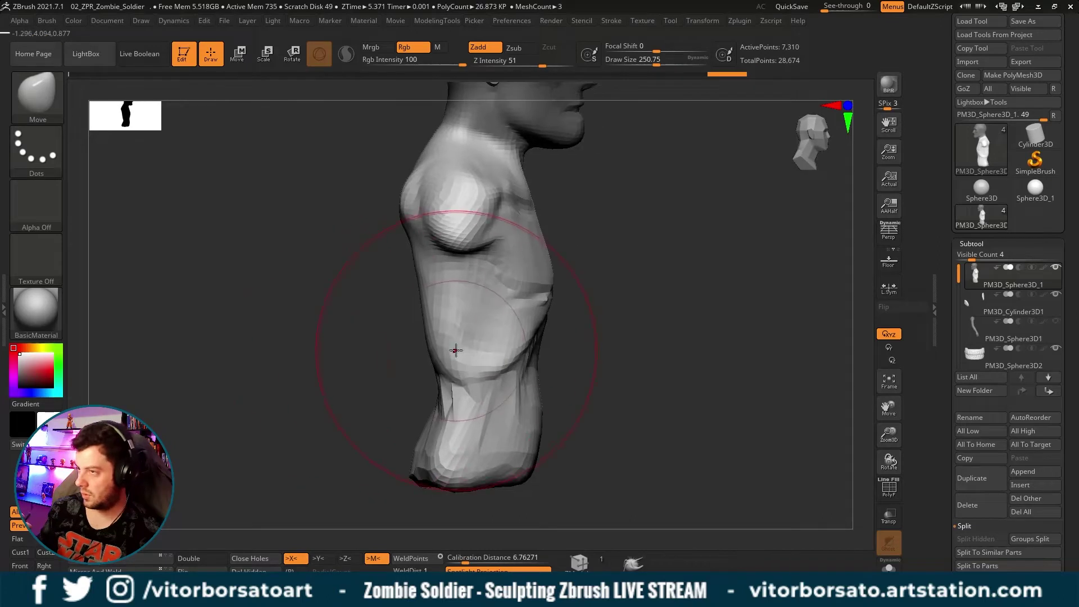
pyautogui.hotkey('ctrl', 'z')
pyautogui.hotkey('ctrl', 'z')
pyautogui.hotkey('ctrl', 'z')
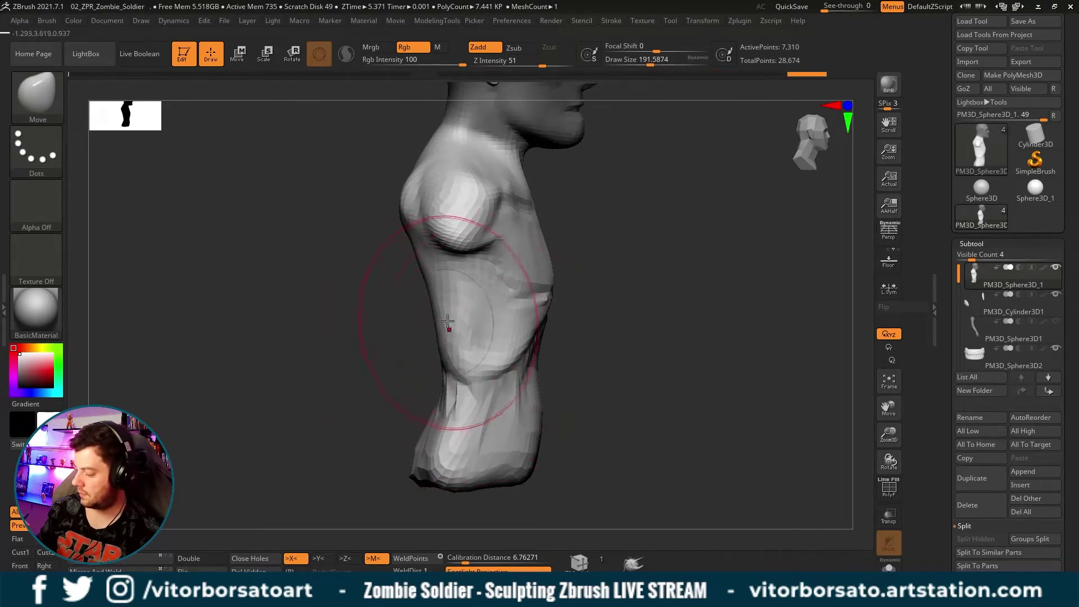
pyautogui.hotkey('ctrl', 'z')
pyautogui.hotkey('ctrl', 'z')
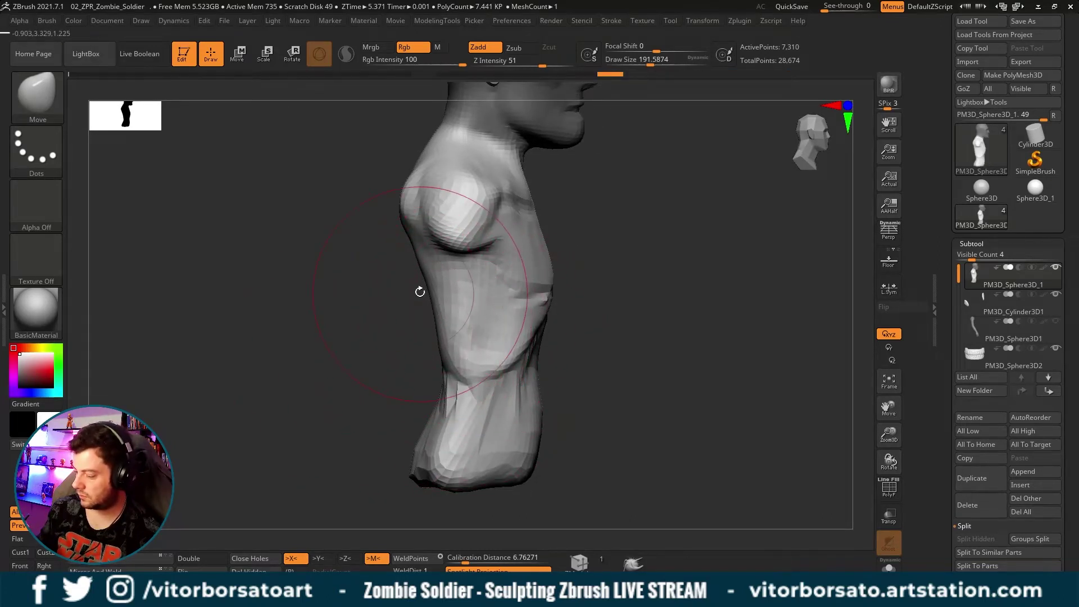
pyautogui.hotkey('ctrl', 'shift', 'z')
pyautogui.moveTo(417, 337)
pyautogui.mouseDown()
pyautogui.moveTo(471, 340)
pyautogui.moveTo(487, 313)
pyautogui.mouseUp()
pyautogui.hotkey('ctrl', 'shift', 'z')
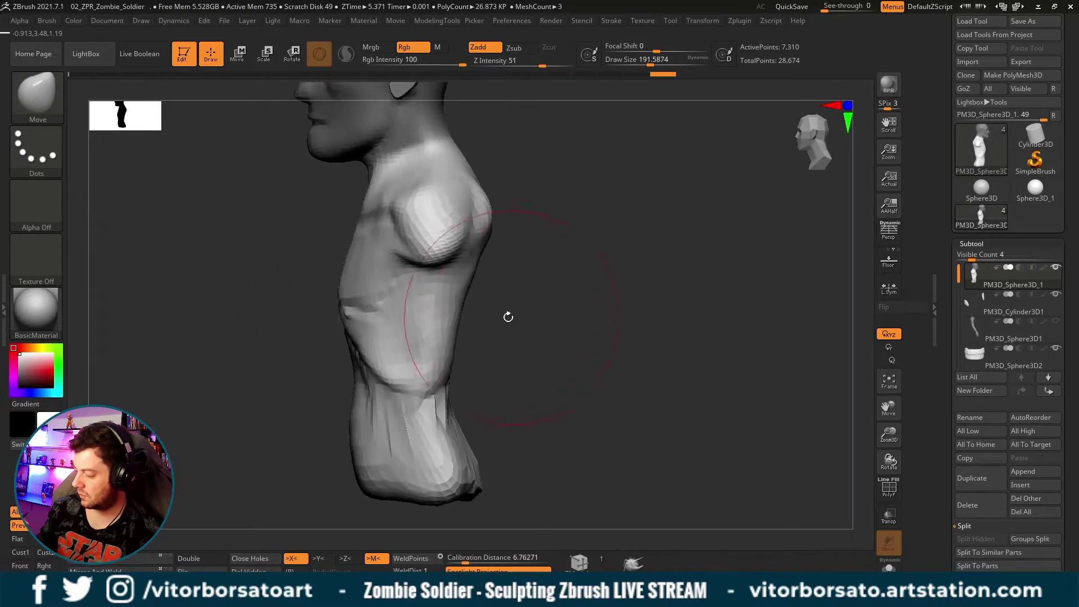
pyautogui.hotkey('ctrl', 'shift', 'z')
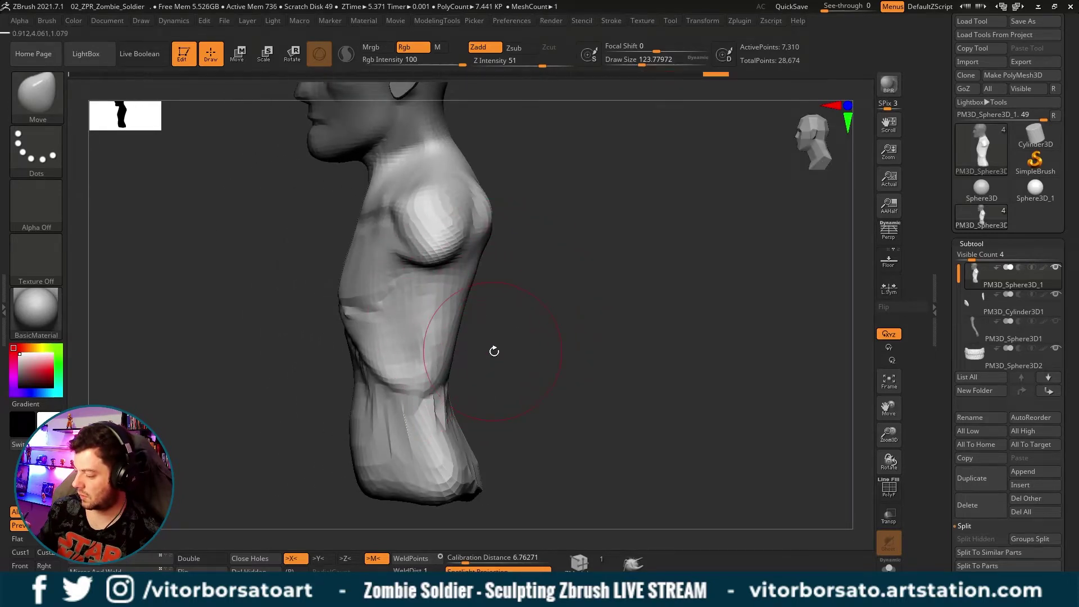
# Step through the chest stroke history, comparing the torso from side and front views.
pyautogui.moveTo(493, 349); pyautogui.dragTo(380, 260)
pyautogui.hotkey('ctrl', 'shift', 'z')
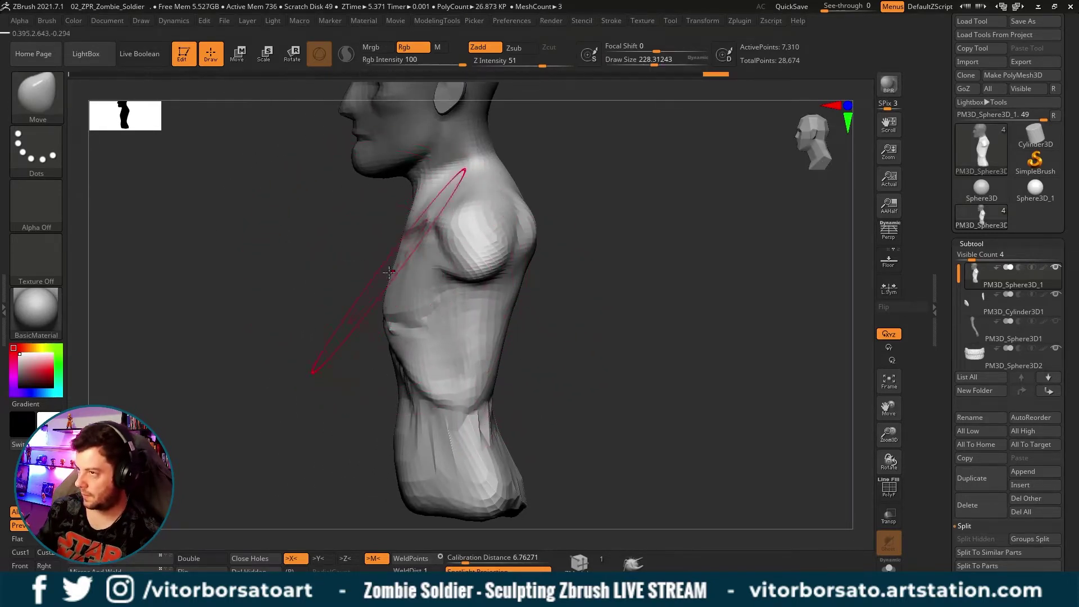
pyautogui.hotkey('ctrl', 'shift', 'z')
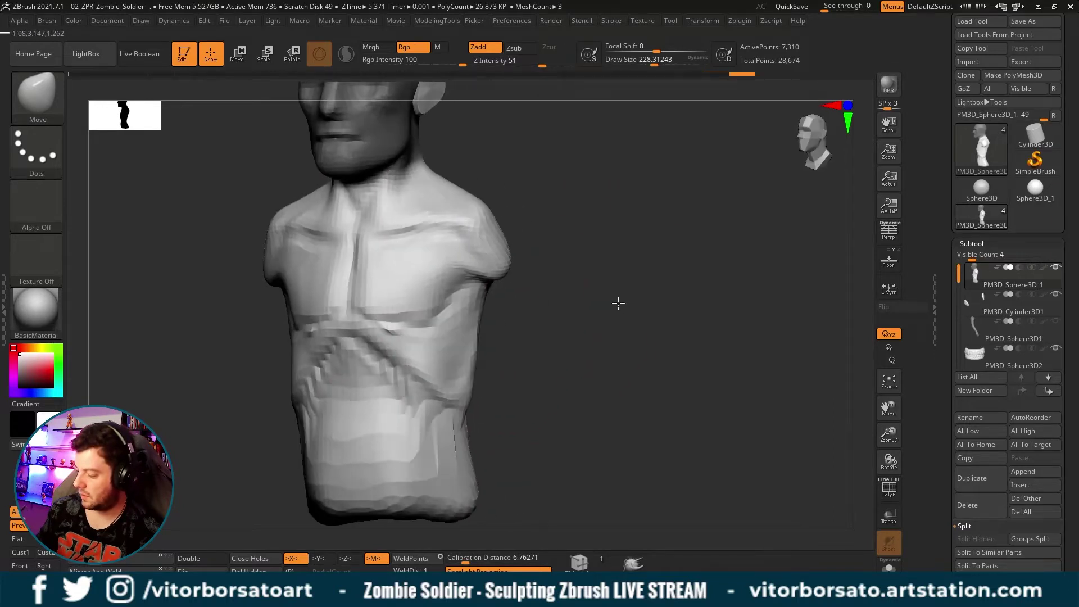
pyautogui.hotkey('ctrl', 'shift', 'z')
pyautogui.hotkey('ctrl', 'shift', 'z')
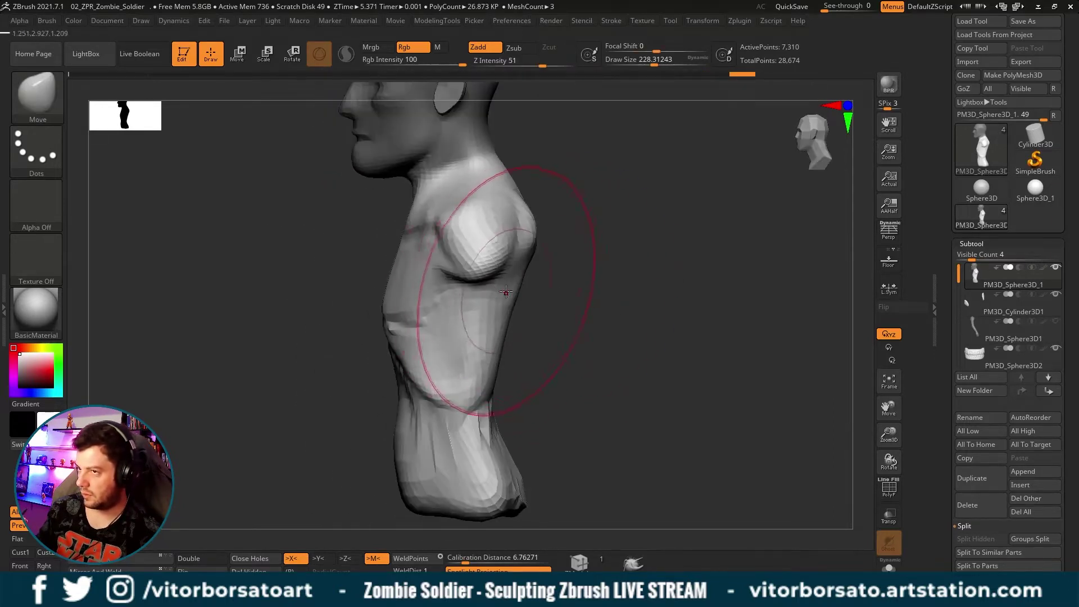
pyautogui.keyDown('shift'); pyautogui.moveTo(458, 294); pyautogui.dragTo(624, 276); pyautogui.keyUp('shift')
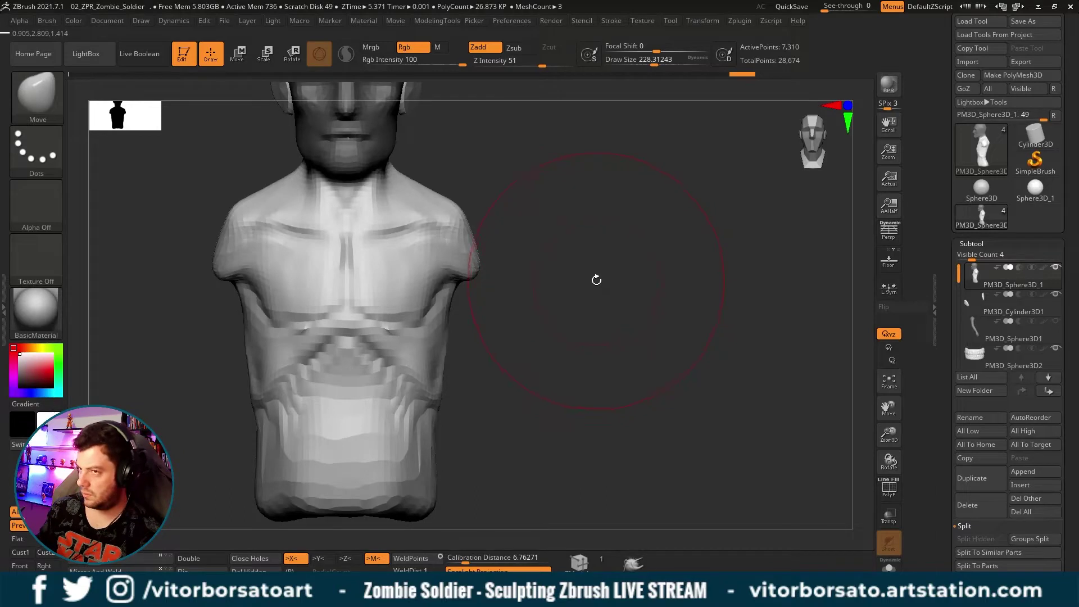
pyautogui.hotkey('ctrl', 'shift', 'z')
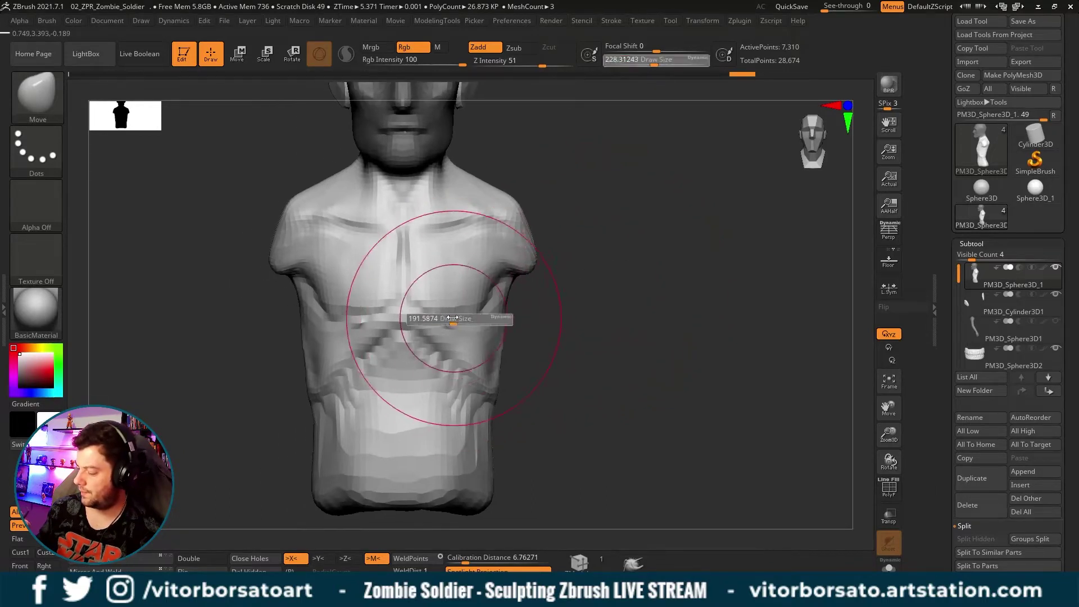
# Sculpt the rib forms along the torso's side profile, adjusting Draw Size.
pyautogui.moveTo(622, 300)
pyautogui.mouseDown()
pyautogui.moveTo(588, 331)
pyautogui.moveTo(606, 234)
pyautogui.mouseUp()
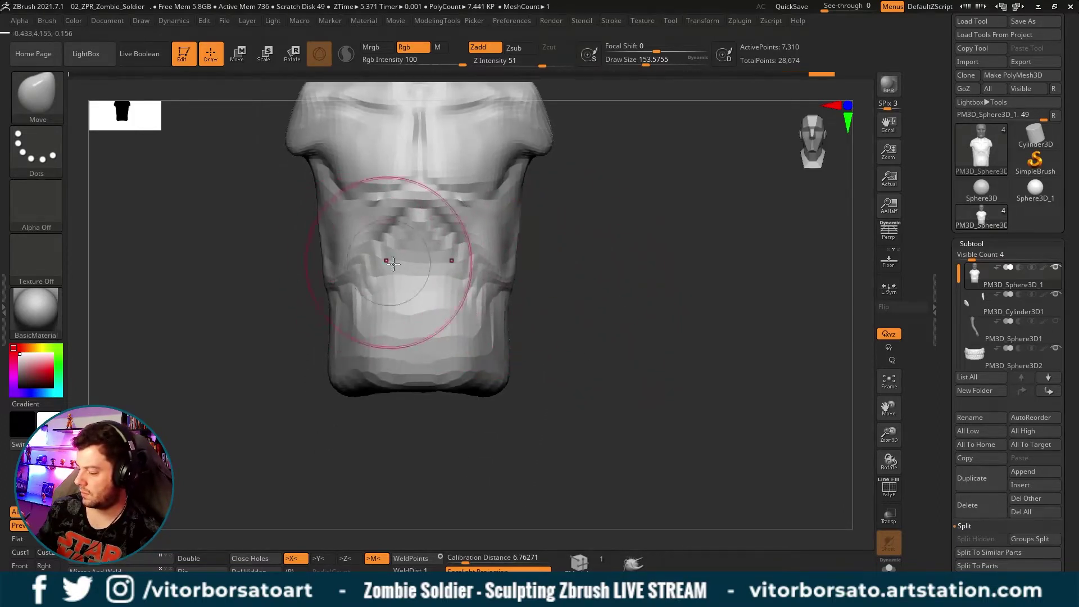
pyautogui.moveTo(590, 265); pyautogui.dragTo(553, 252)
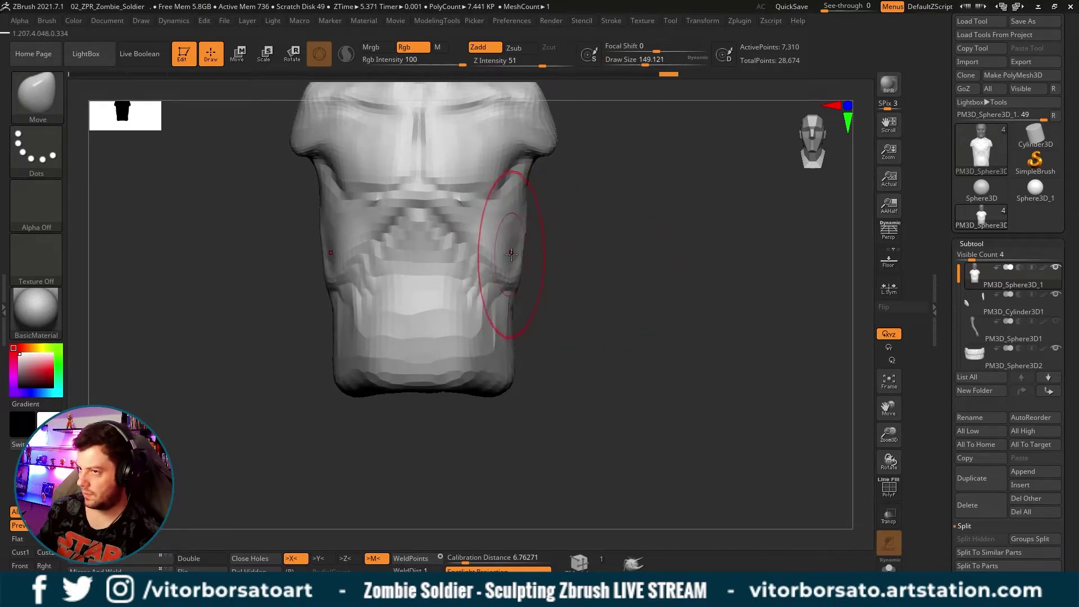
pyautogui.moveTo(513, 262); pyautogui.dragTo(489, 255, button='right')
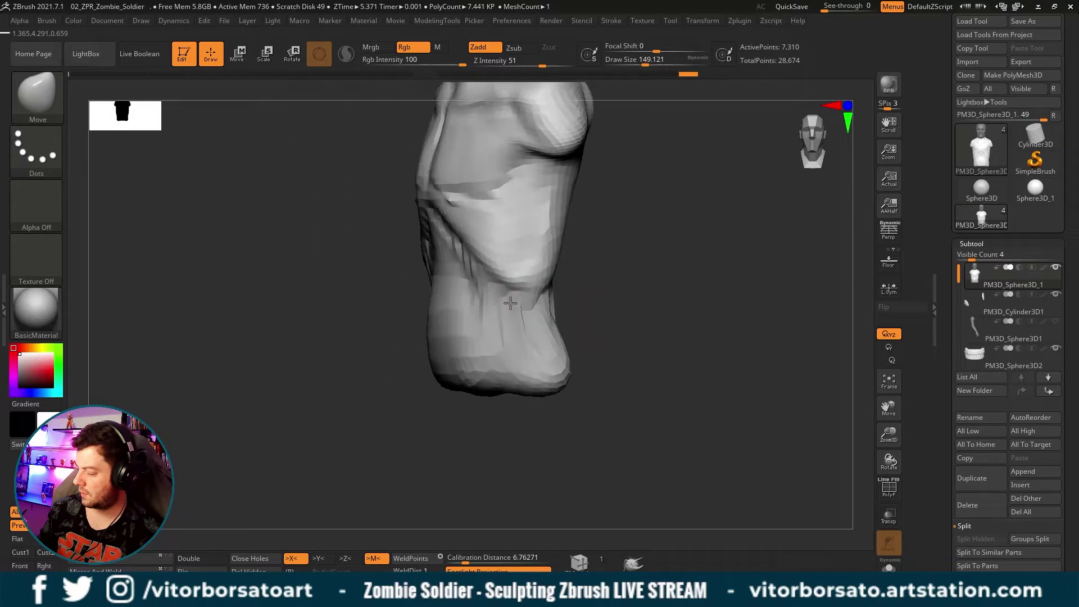
pyautogui.press('s')
pyautogui.moveTo(489, 254); pyautogui.dragTo(509, 256)
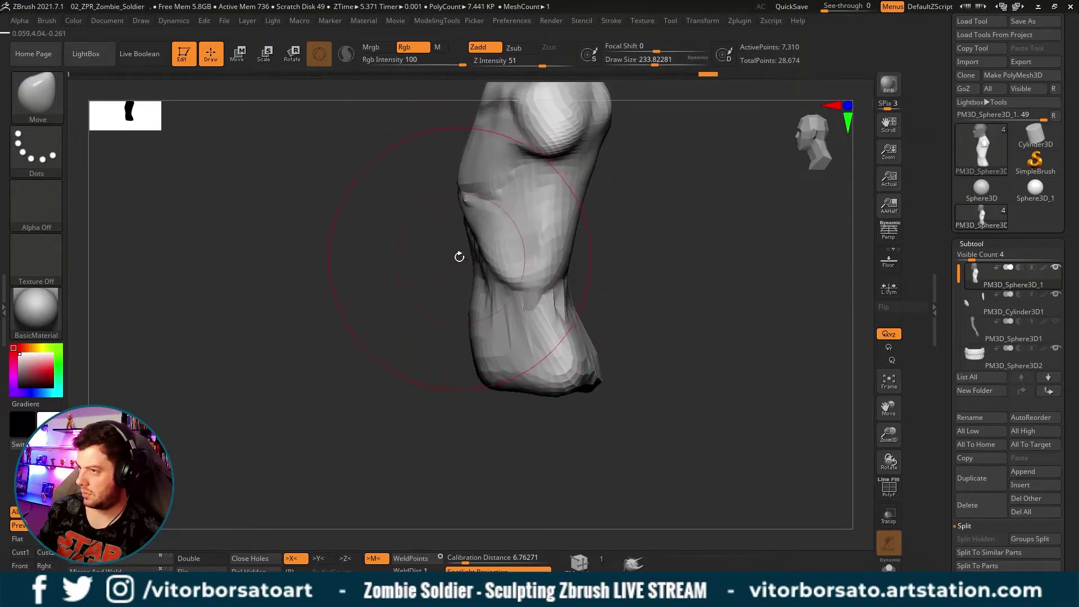
pyautogui.press('s')
pyautogui.moveTo(459, 256); pyautogui.dragTo(444, 255)
# Carve the flank forms from several side angles with a smaller brush.
pyautogui.moveTo(444, 256); pyautogui.dragTo(457, 239, button='right')
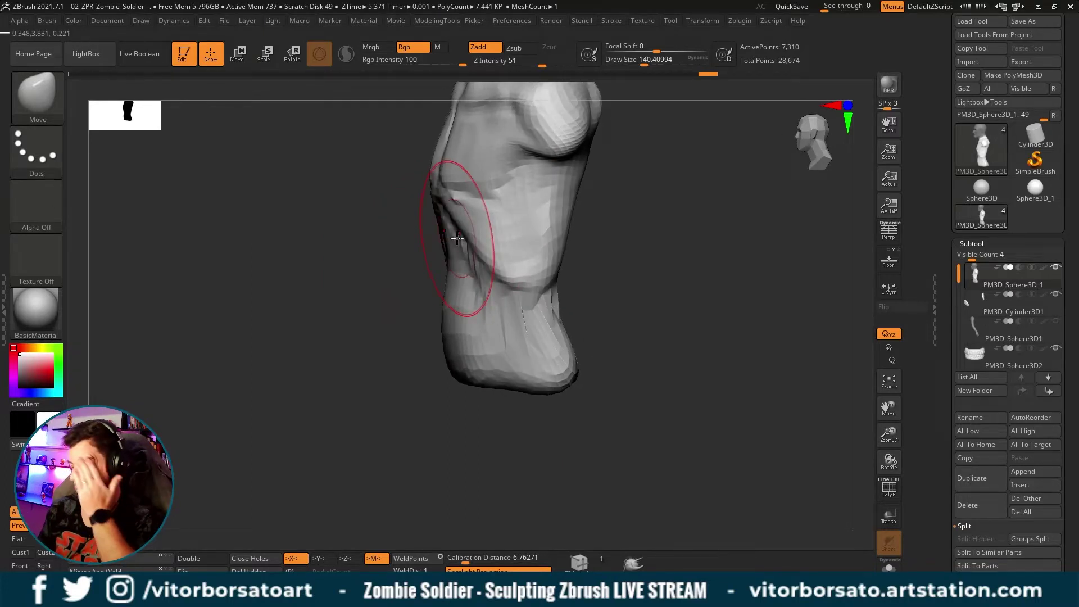
pyautogui.moveTo(457, 239); pyautogui.dragTo(575, 278, button='right')
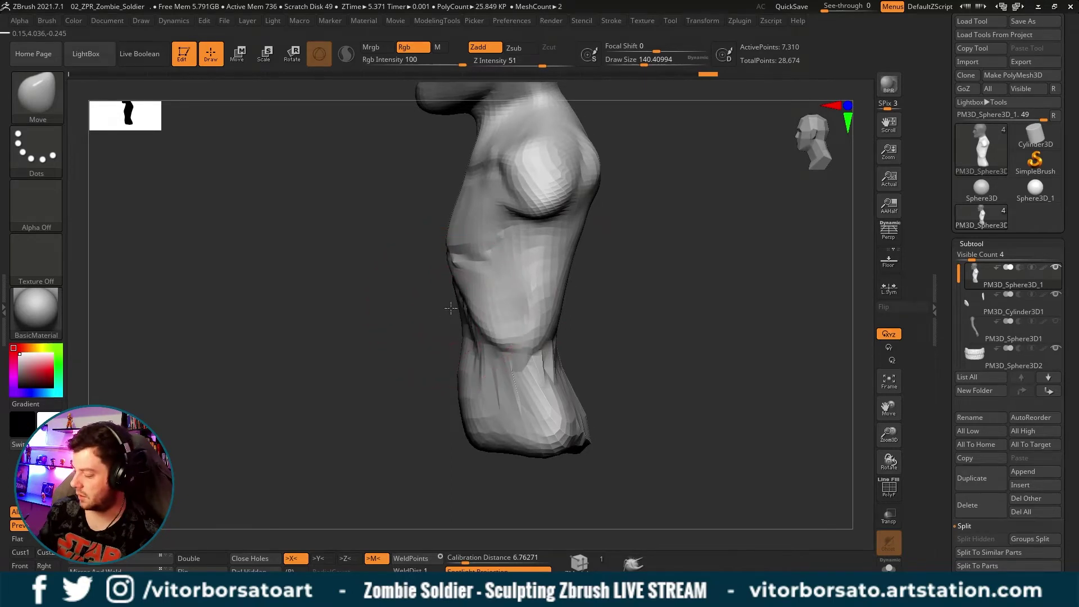
pyautogui.moveTo(451, 308); pyautogui.dragTo(434, 310, button='right')
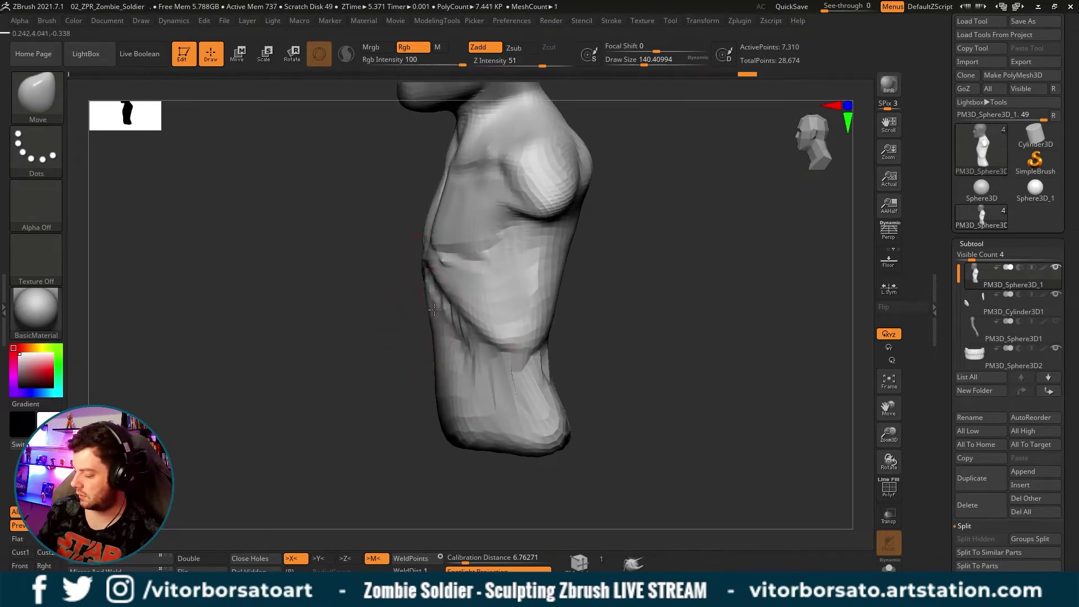
pyautogui.moveTo(560, 306)
pyautogui.mouseDown(button='right')
pyautogui.moveTo(626, 313)
pyautogui.moveTo(611, 303)
pyautogui.mouseUp(button='right')
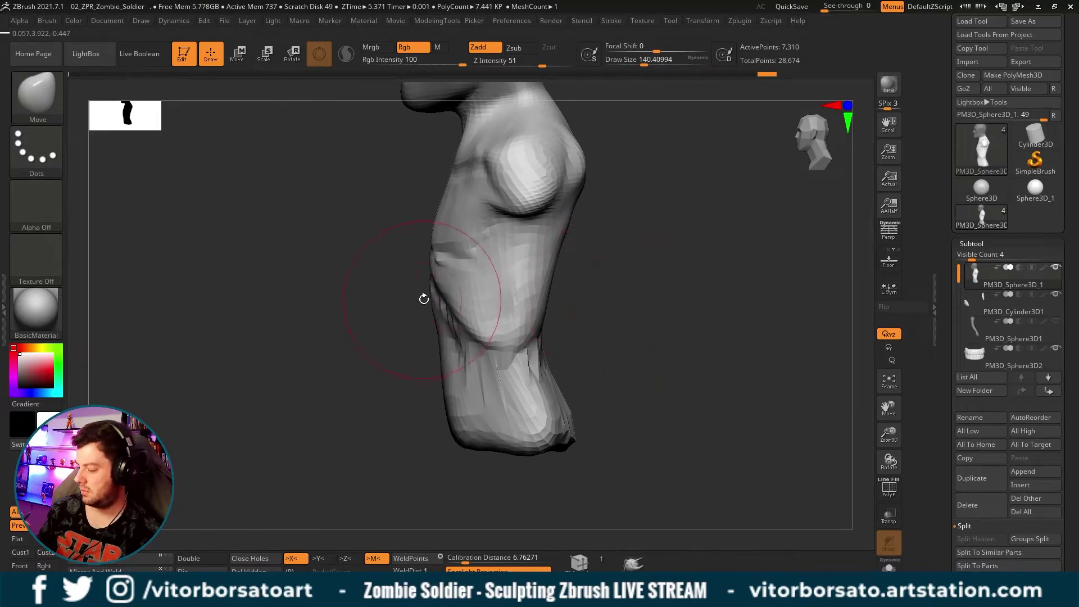
pyautogui.moveTo(423, 299)
pyautogui.mouseDown(button='right')
pyautogui.moveTo(433, 289)
pyautogui.moveTo(616, 321)
pyautogui.moveTo(447, 337)
pyautogui.mouseUp(button='right')
pyautogui.press('s')
pyautogui.moveTo(446, 350); pyautogui.dragTo(442, 360)
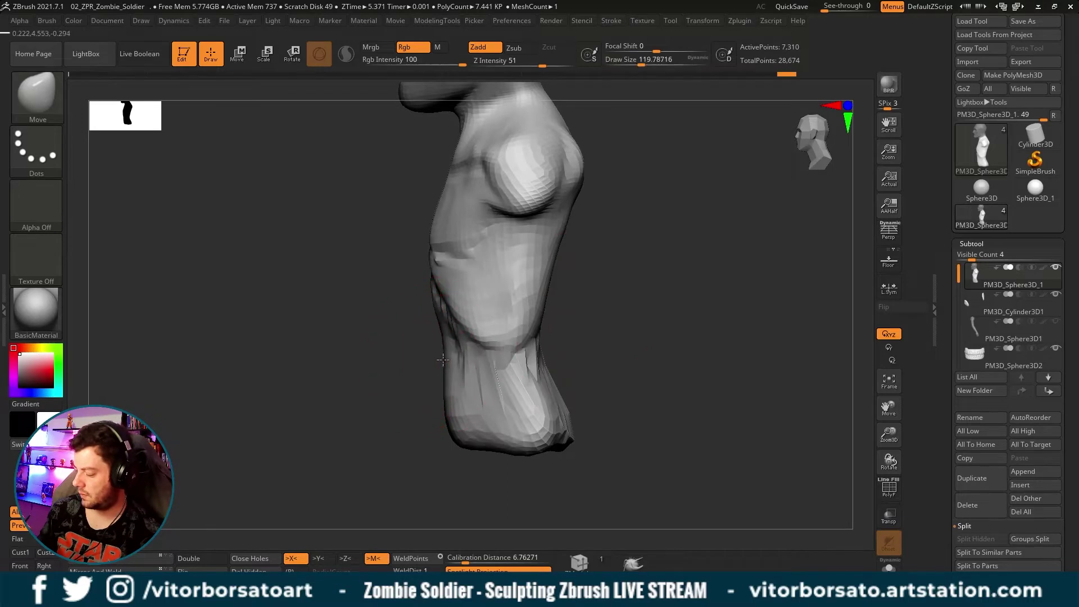
pyautogui.moveTo(443, 352)
pyautogui.mouseDown(button='right')
pyautogui.moveTo(614, 349)
pyautogui.moveTo(631, 315)
pyautogui.moveTo(581, 330)
pyautogui.mouseUp(button='right')
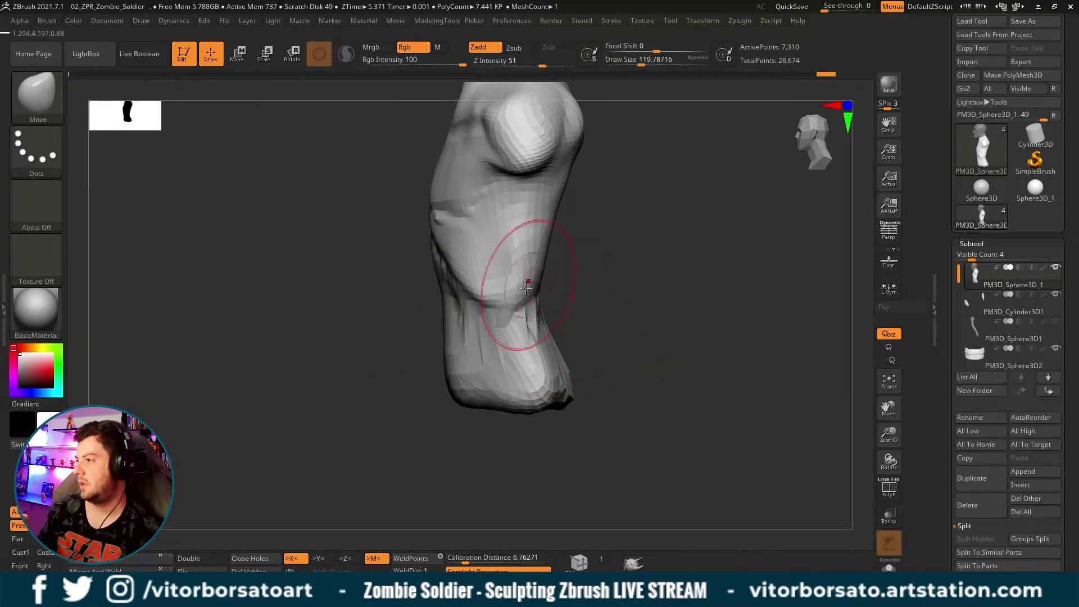
pyautogui.keyDown('shift'); pyautogui.moveTo(562, 292); pyautogui.dragTo(672, 279, button='right'); pyautogui.keyUp('shift')
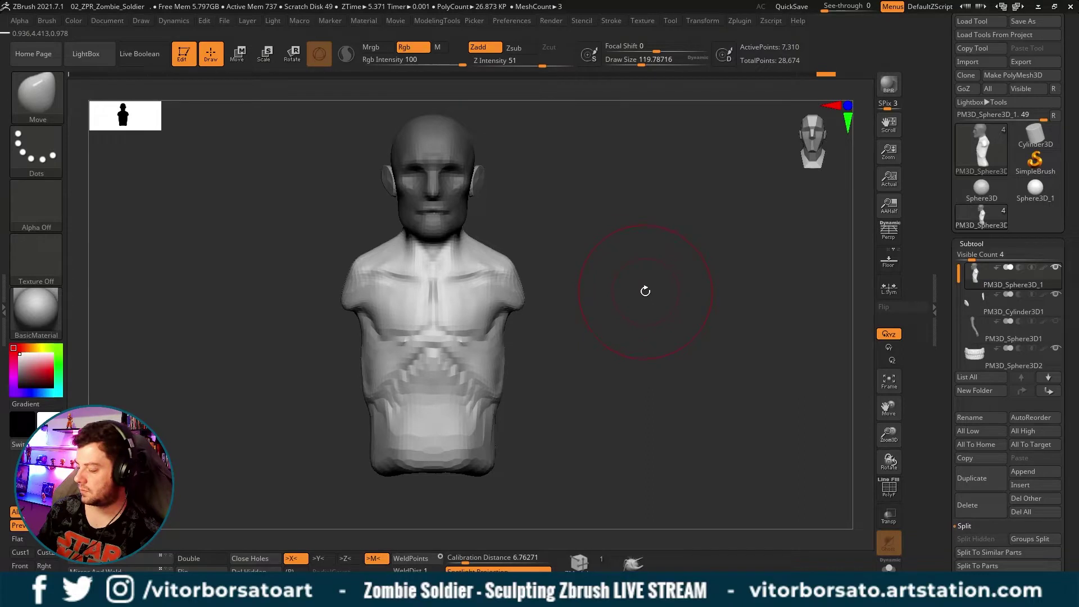
# Solo the torso subtool and keep sculpting its side with a resized brush.
pyautogui.hotkey('alt', 's')
pyautogui.press('s')
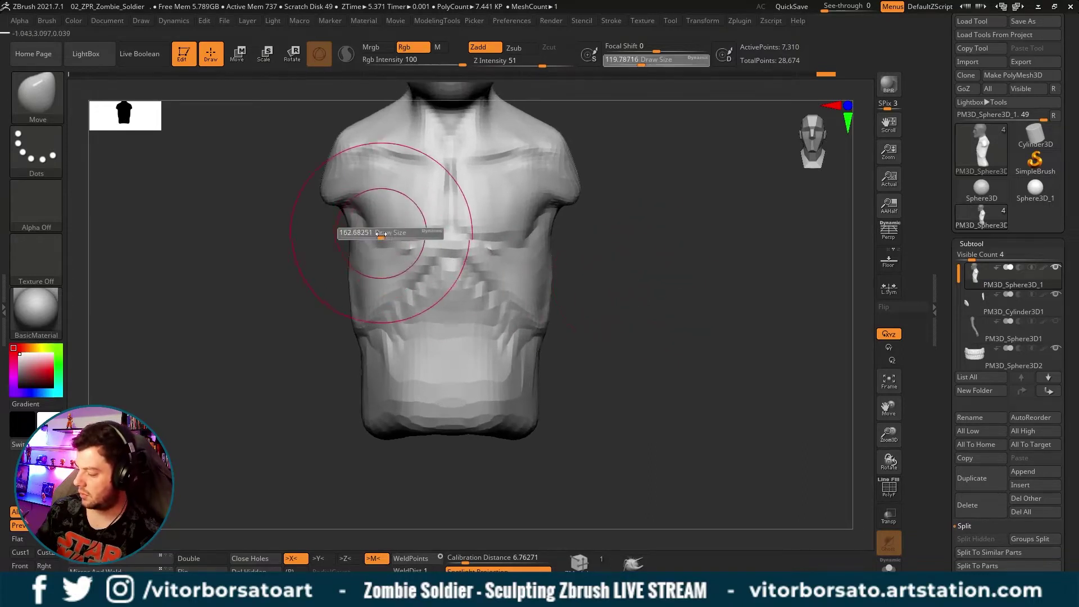
pyautogui.press('f')
pyautogui.press('s')
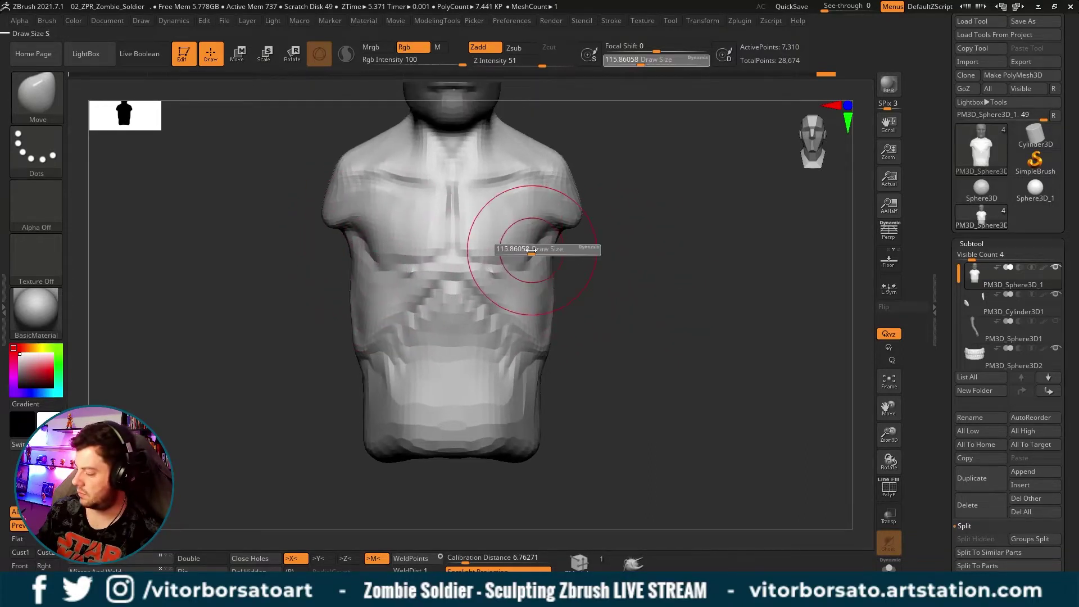
pyautogui.click(535, 240)
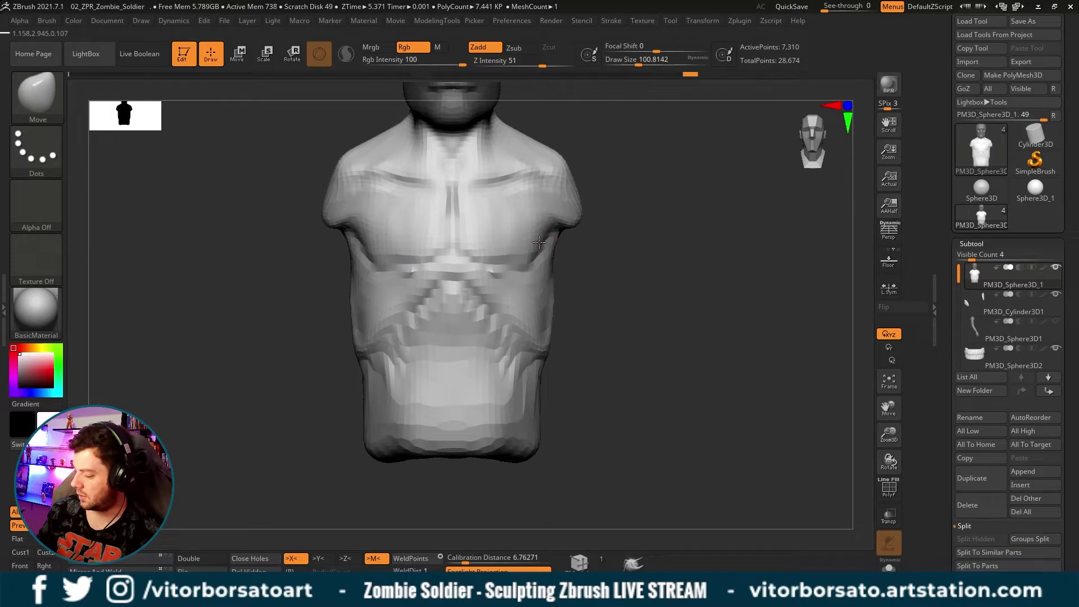
pyautogui.moveTo(607, 309); pyautogui.dragTo(569, 309)
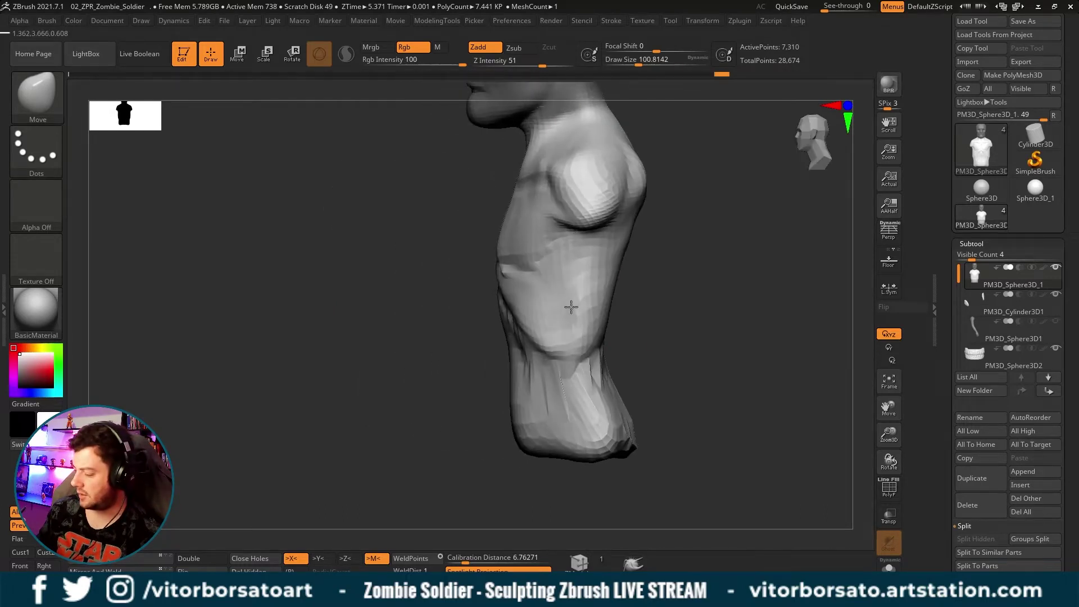
pyautogui.press('s')
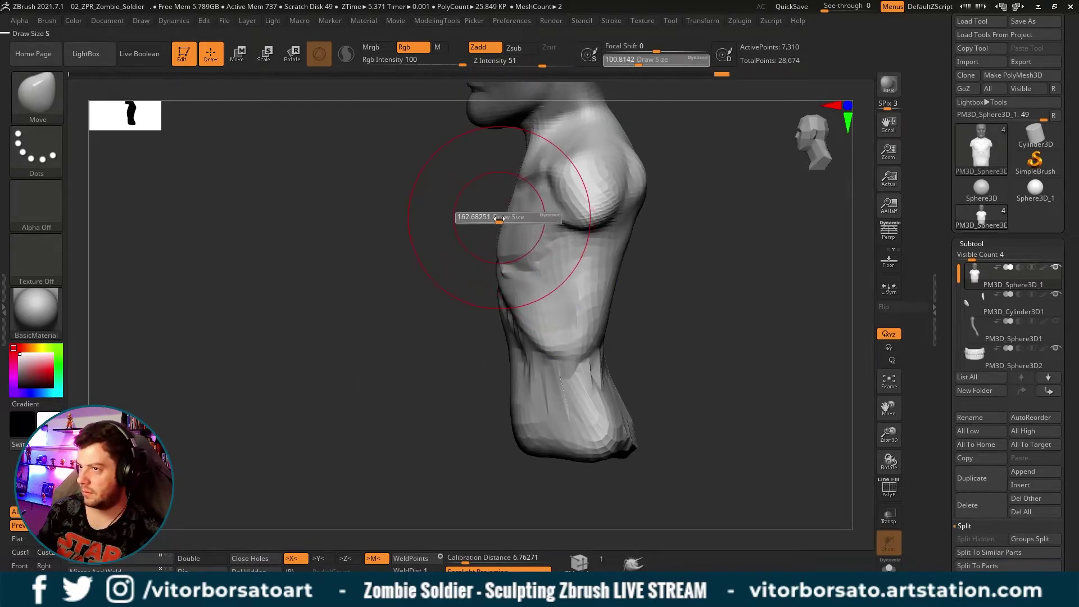
pyautogui.moveTo(649, 229); pyautogui.dragTo(645, 245)
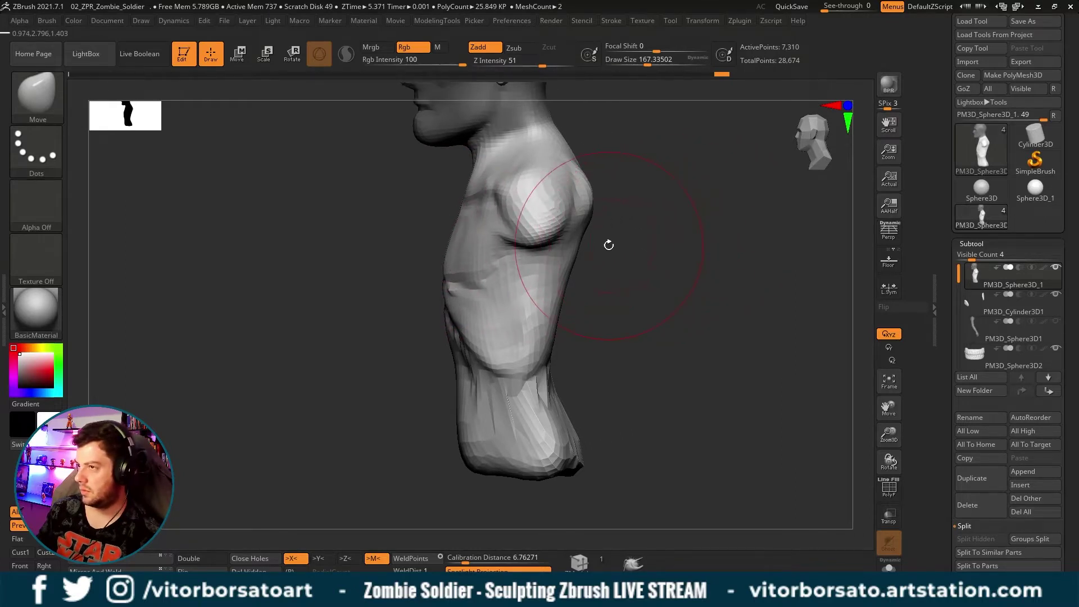
# Sculpt rounded shoulder-blade masses on the back, ending in a centred back view.
pyautogui.moveTo(600, 260); pyautogui.dragTo(569, 253)
pyautogui.press('s')
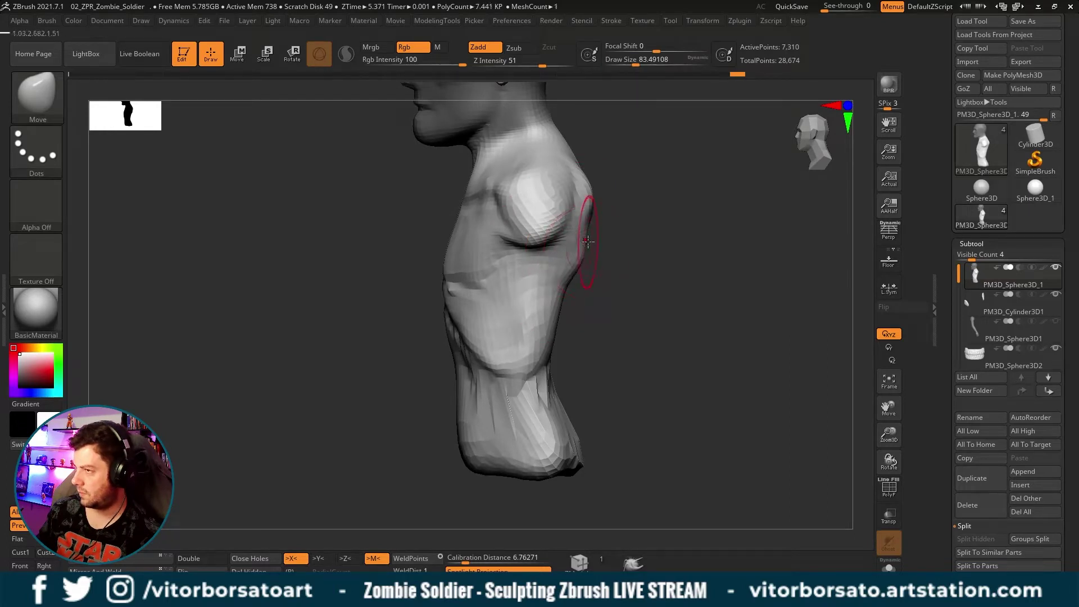
pyautogui.moveTo(596, 191)
pyautogui.mouseDown()
pyautogui.moveTo(573, 244)
pyautogui.moveTo(551, 224)
pyautogui.moveTo(681, 228)
pyautogui.mouseUp()
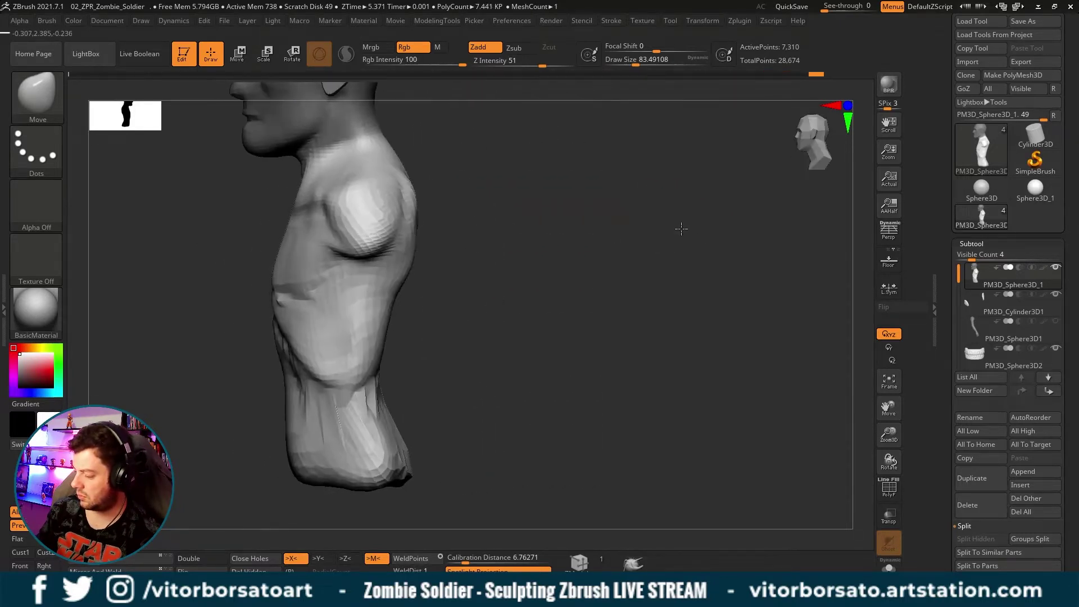
pyautogui.moveTo(542, 224)
pyautogui.mouseDown()
pyautogui.moveTo(530, 236)
pyautogui.moveTo(622, 226)
pyautogui.moveTo(677, 236)
pyautogui.mouseUp()
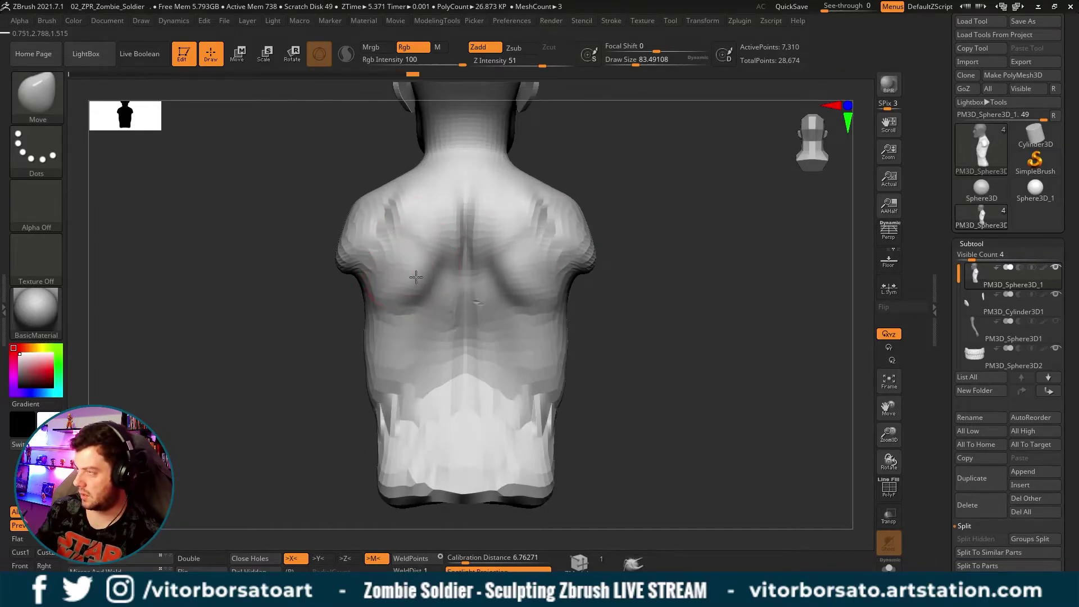
# Deepen the shoulder-blade creases with Dam Standard under symmetry, resizing the brush.
pyautogui.moveTo(506, 222)
pyautogui.mouseDown()
pyautogui.moveTo(620, 242)
pyautogui.moveTo(438, 228)
pyautogui.mouseUp()
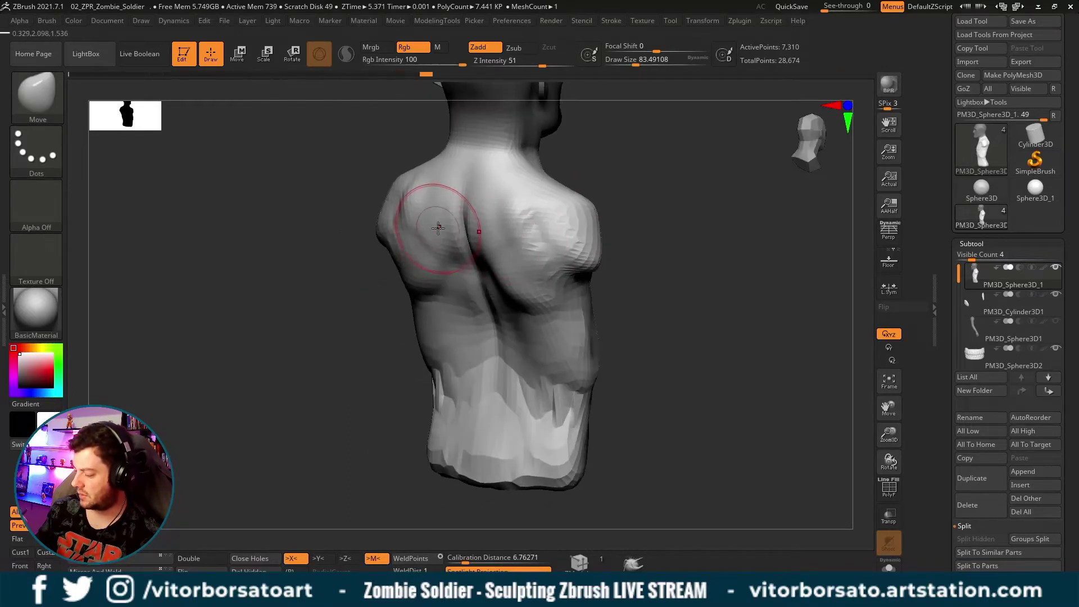
pyautogui.moveTo(618, 208)
pyautogui.mouseDown()
pyautogui.moveTo(675, 202)
pyautogui.moveTo(601, 192)
pyautogui.moveTo(601, 216)
pyautogui.mouseUp()
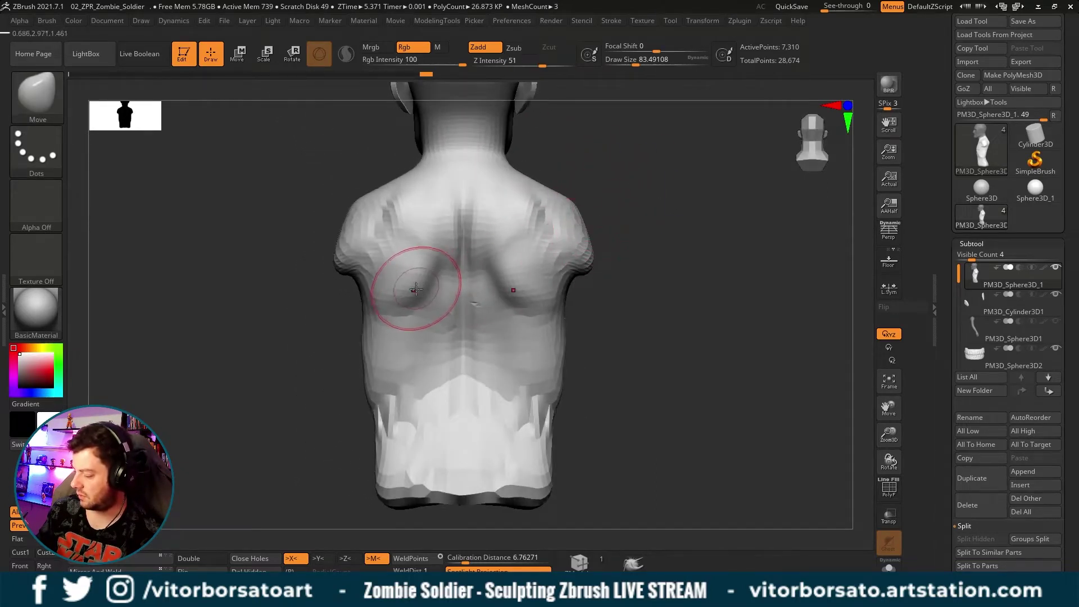
pyautogui.moveTo(416, 289); pyautogui.dragTo(422, 295)
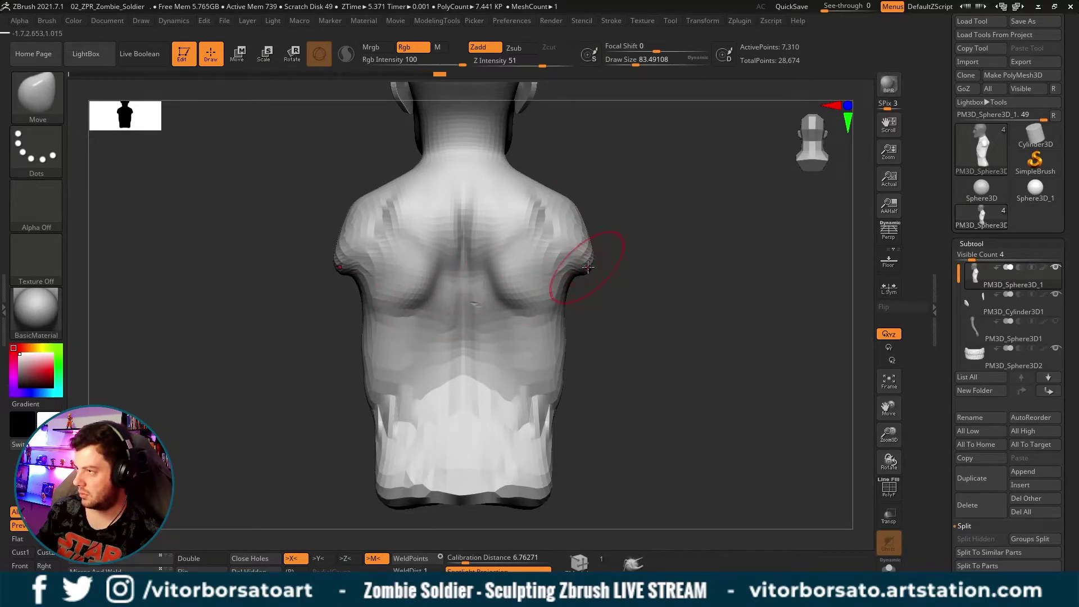
pyautogui.hotkey('ctrl', 'z')
pyautogui.press('s')
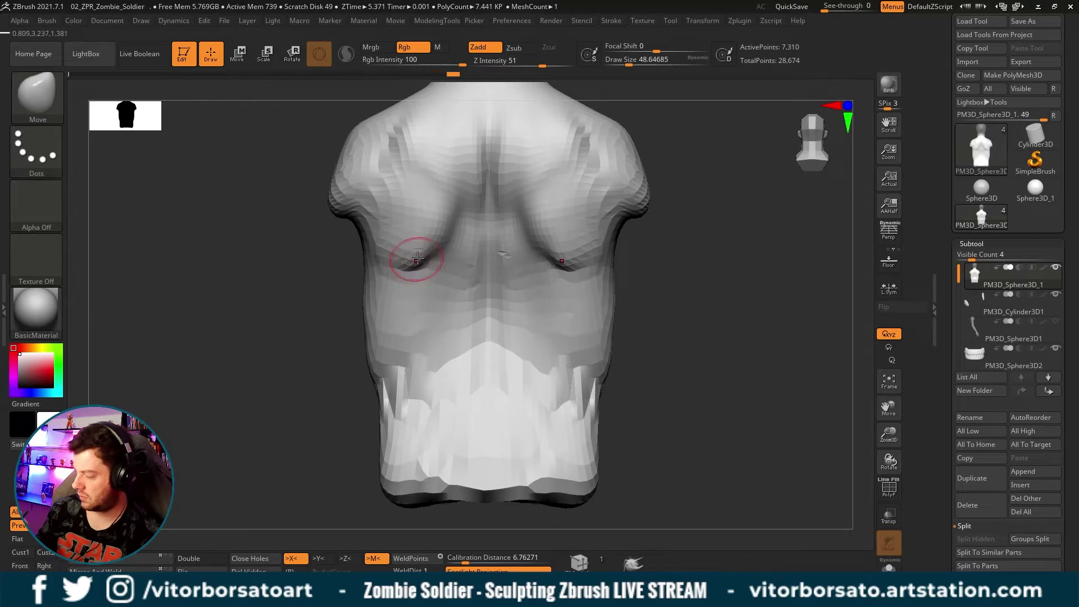
pyautogui.press('s')
pyautogui.moveTo(438, 219); pyautogui.dragTo(467, 219)
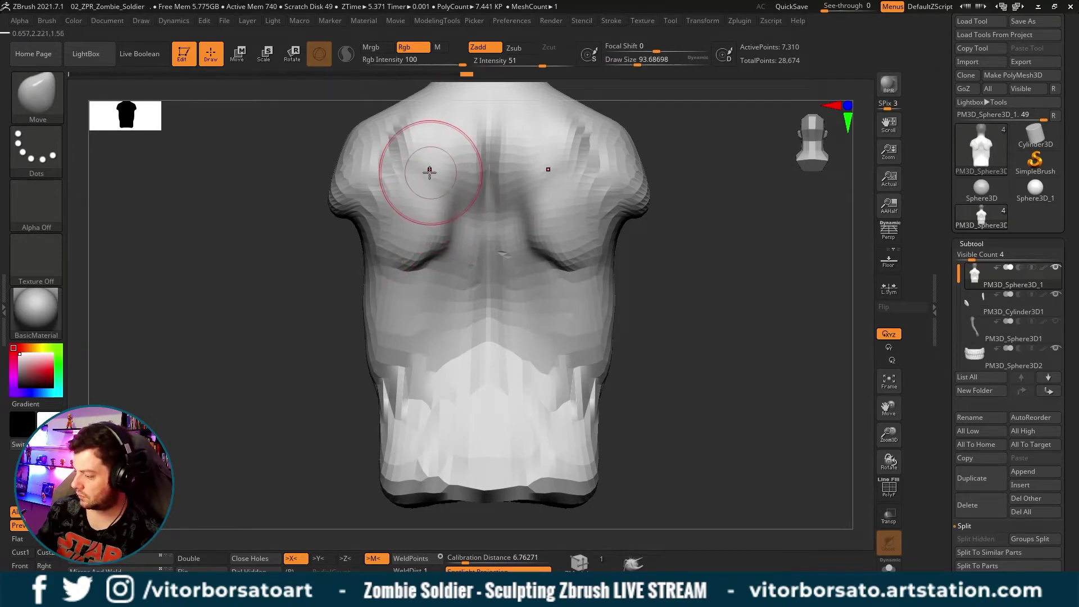
pyautogui.moveTo(562, 236); pyautogui.dragTo(648, 221)
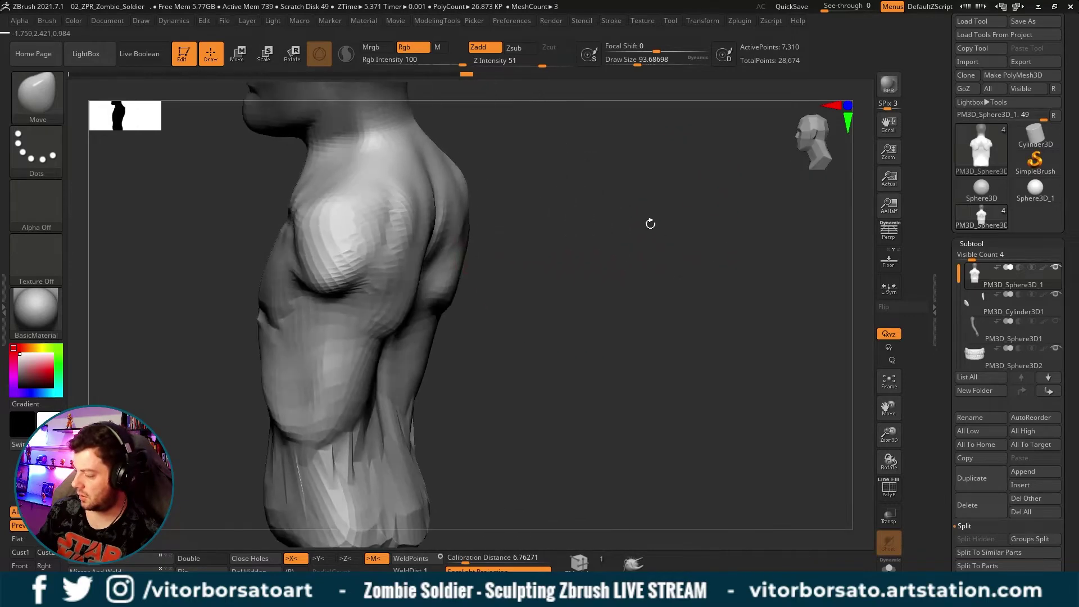
# Orbit the bust through both side views to inspect the chest and shoulder profile.
pyautogui.press('s')
pyautogui.moveTo(427, 209); pyautogui.dragTo(407, 209)
pyautogui.moveTo(562, 242); pyautogui.dragTo(448, 222)
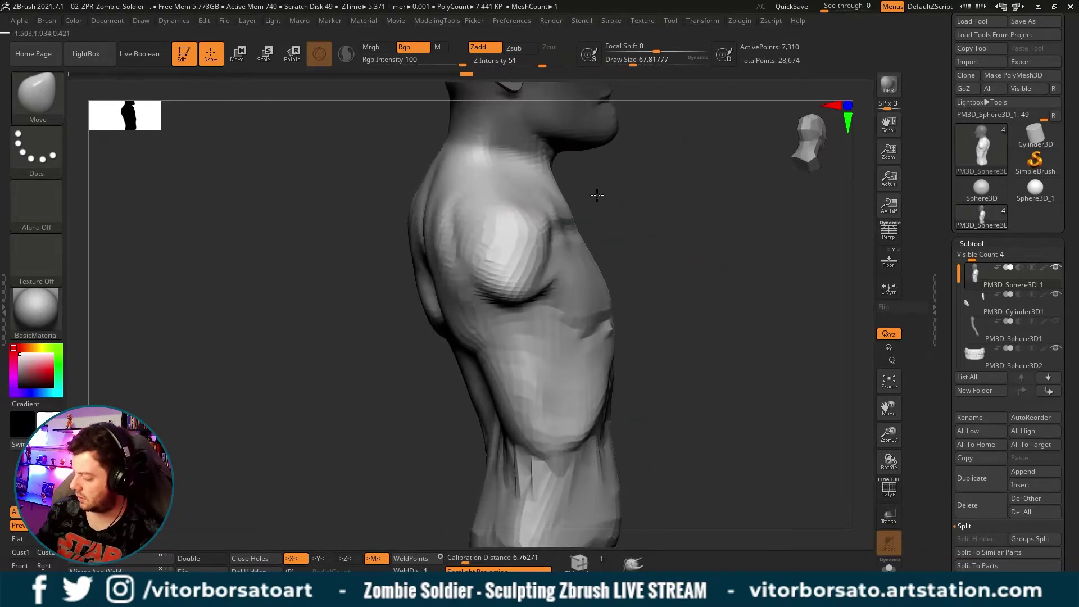
pyautogui.moveTo(590, 225)
pyautogui.mouseDown()
pyautogui.moveTo(677, 228)
pyautogui.moveTo(599, 238)
pyautogui.mouseUp()
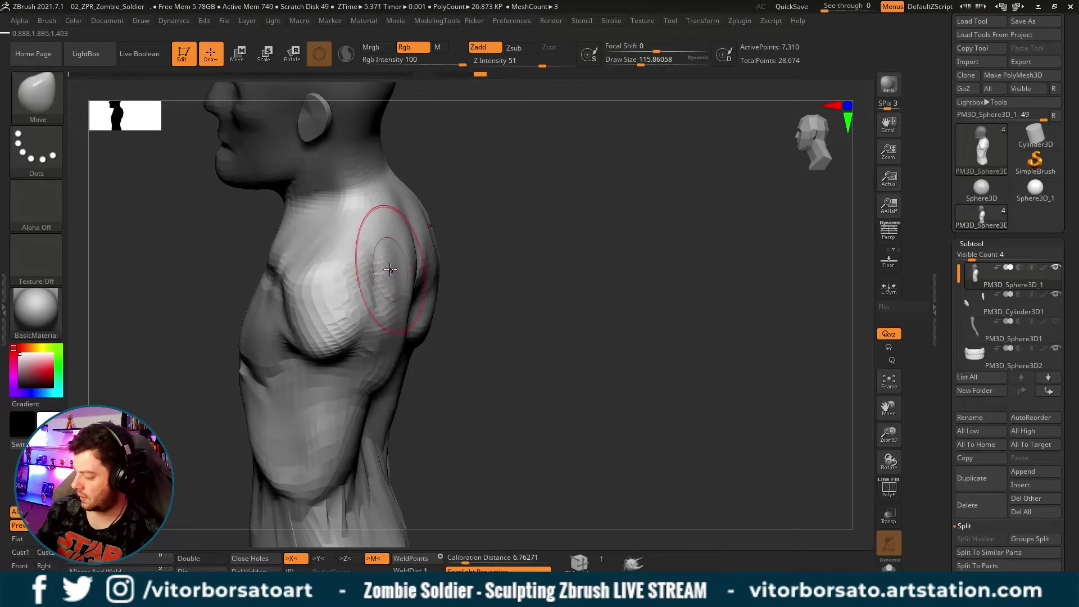
pyautogui.moveTo(473, 259); pyautogui.dragTo(403, 273)
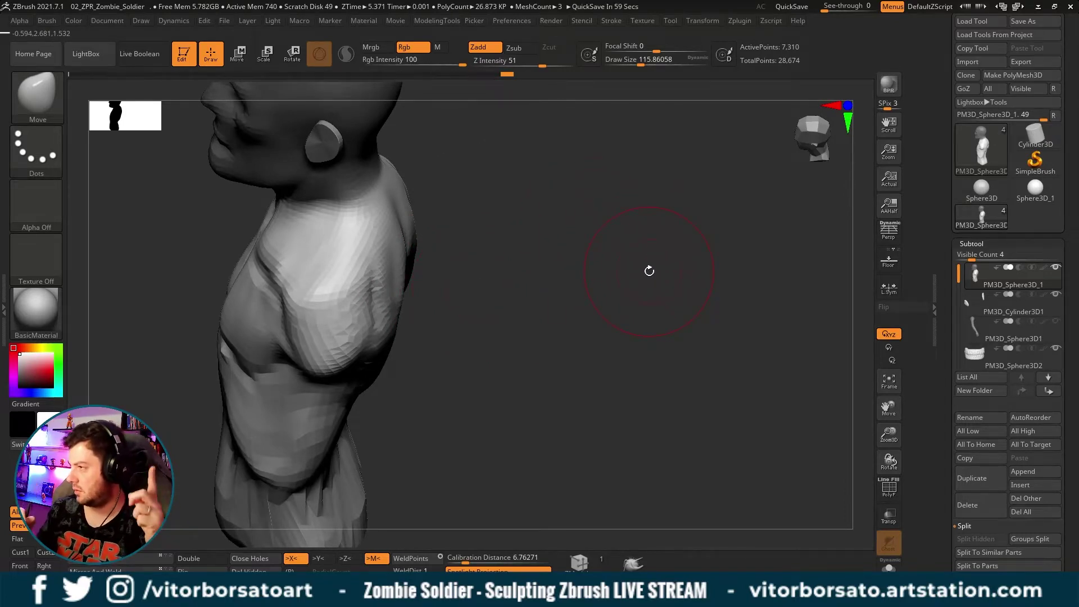
pyautogui.moveTo(649, 270)
pyautogui.mouseDown()
pyautogui.moveTo(547, 264)
pyautogui.moveTo(574, 250)
pyautogui.mouseUp()
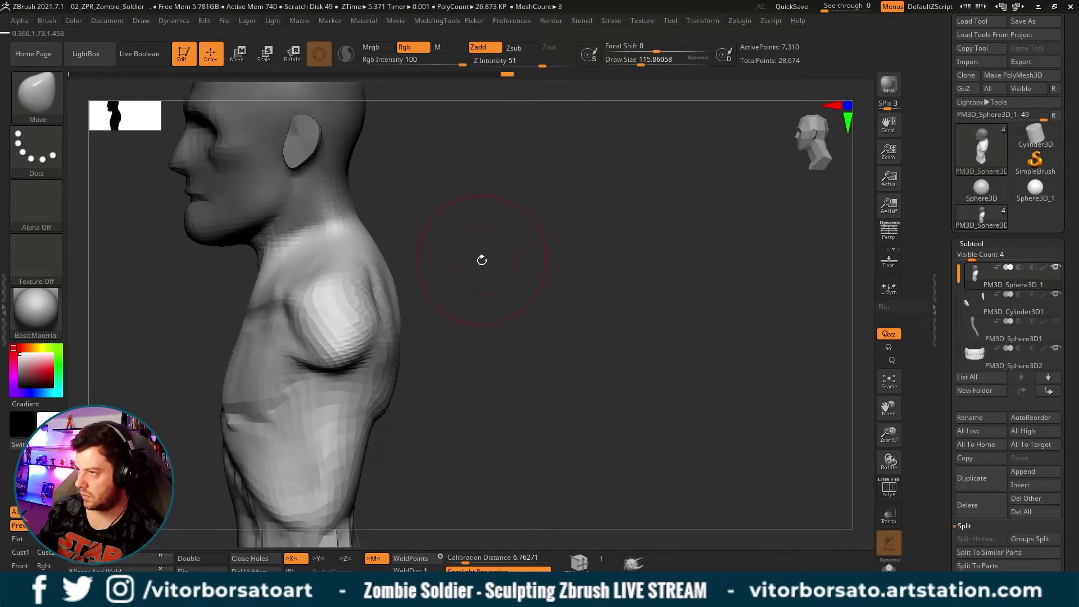
pyautogui.moveTo(482, 260)
pyautogui.mouseDown()
pyautogui.moveTo(475, 292)
pyautogui.moveTo(453, 224)
pyautogui.mouseUp()
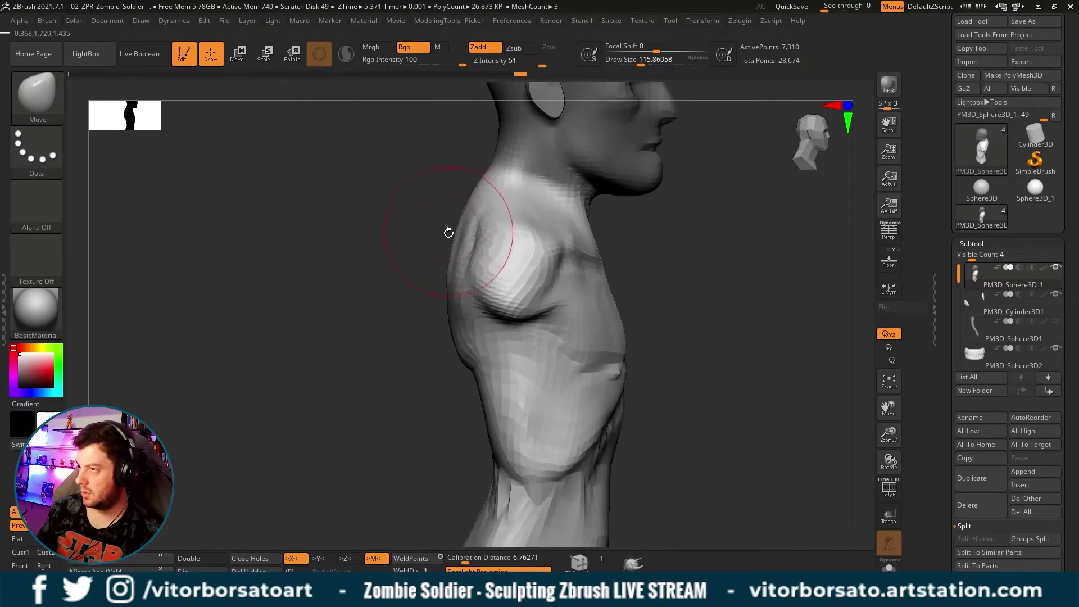
pyautogui.moveTo(449, 232); pyautogui.dragTo(453, 227)
# Reshape the back of the neck and shoulder with Move, then reframe the whole bust.
pyautogui.moveTo(479, 192); pyautogui.dragTo(478, 192)
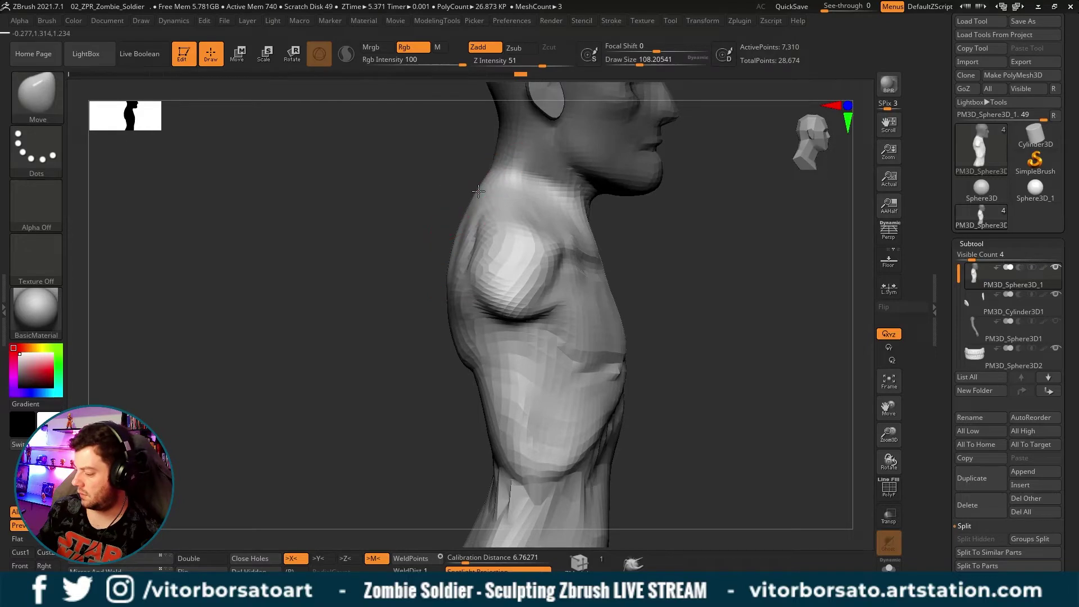
pyautogui.moveTo(384, 320)
pyautogui.mouseDown()
pyautogui.moveTo(660, 268)
pyautogui.moveTo(571, 265)
pyautogui.moveTo(660, 268)
pyautogui.moveTo(713, 250)
pyautogui.moveTo(574, 311)
pyautogui.moveTo(568, 268)
pyautogui.mouseUp()
pyautogui.press('f')
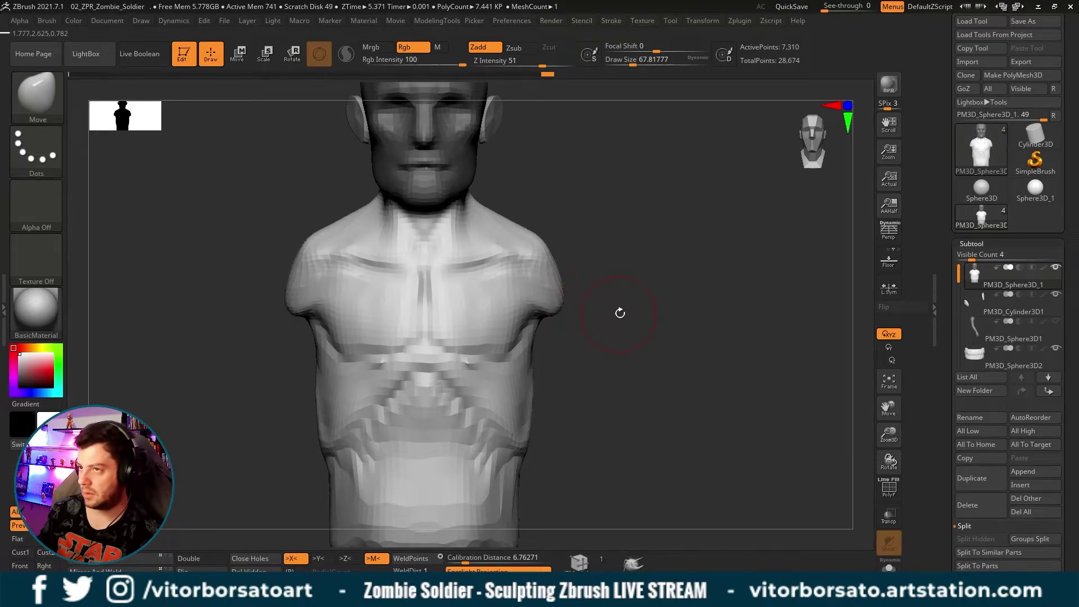
pyautogui.moveTo(620, 313)
pyautogui.keyDown('alt'); pyautogui.mouseDown()
pyautogui.moveTo(610, 266)
pyautogui.moveTo(624, 280)
pyautogui.mouseUp(); pyautogui.keyUp('alt')
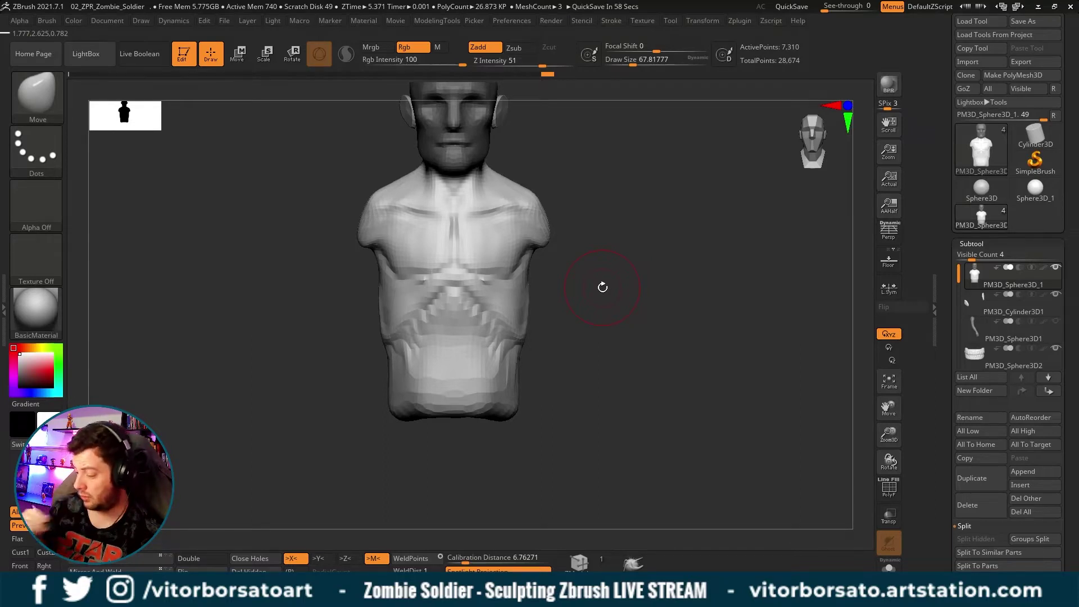
pyautogui.moveTo(603, 287)
pyautogui.keyDown('shift'); pyautogui.mouseDown()
pyautogui.moveTo(628, 341)
pyautogui.moveTo(631, 292)
pyautogui.moveTo(674, 308)
pyautogui.mouseUp(); pyautogui.keyUp('shift')
# Pull both sides of the torso inward with the Move brush under symmetry.
pyautogui.press('b')
pyautogui.press('m')
pyautogui.press('v')
pyautogui.moveTo(301, 369); pyautogui.dragTo(309, 368)
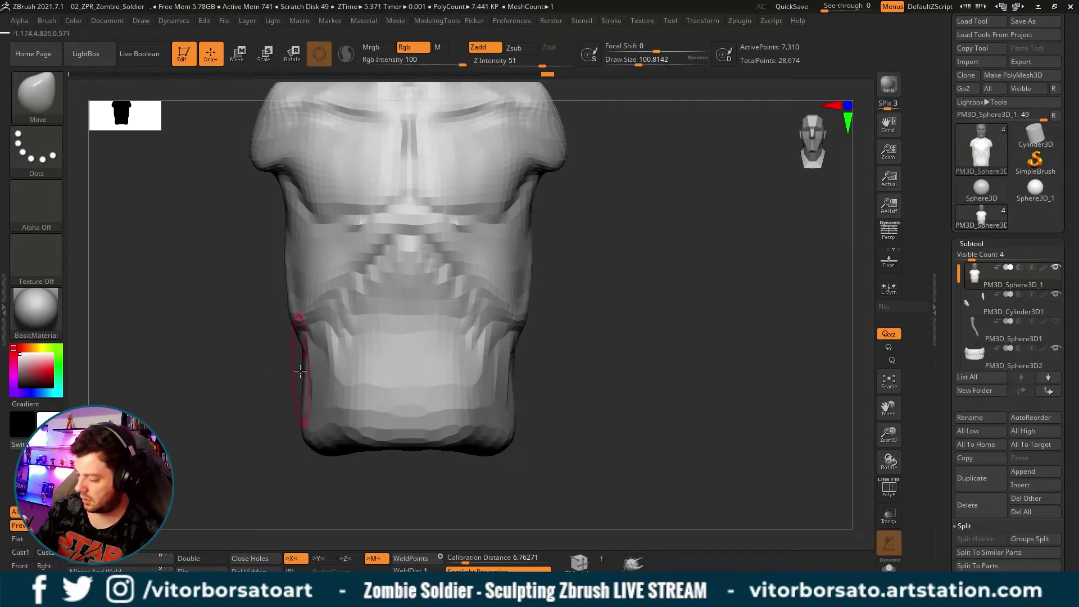
pyautogui.moveTo(549, 354)
pyautogui.keyDown('shift'); pyautogui.mouseDown()
pyautogui.moveTo(586, 336)
pyautogui.moveTo(602, 279)
pyautogui.mouseUp(); pyautogui.keyUp('shift')
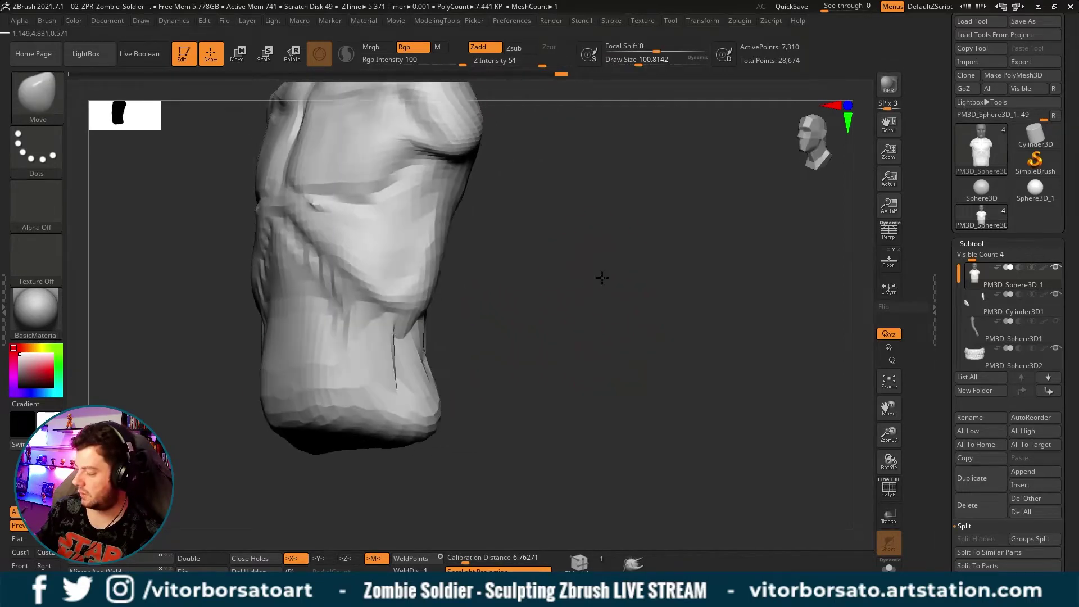
pyautogui.keyDown('shift'); pyautogui.moveTo(621, 321); pyautogui.dragTo(621, 309); pyautogui.keyUp('shift')
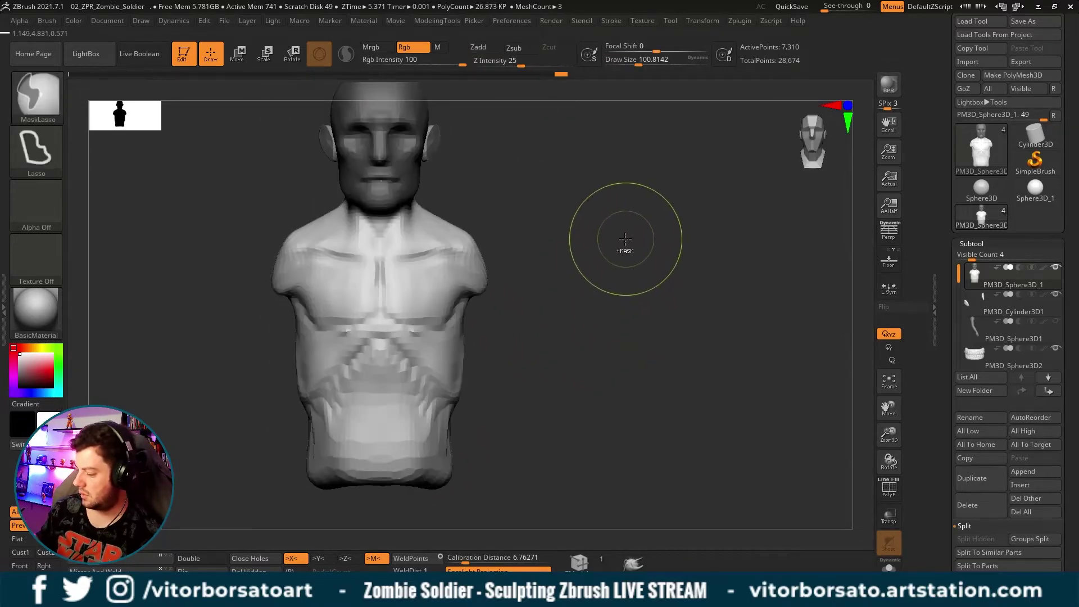
# Clear the head mask and hide the head so only the torso shows.
pyautogui.keyDown('ctrl'); pyautogui.moveTo(622, 241); pyautogui.dragTo(623, 289); pyautogui.keyUp('ctrl')
pyautogui.moveTo(626, 358)
pyautogui.keyDown('ctrl'); pyautogui.keyDown('shift'); pyautogui.mouseDown()
pyautogui.moveTo(658, 243)
pyautogui.moveTo(687, 270)
pyautogui.mouseUp(); pyautogui.keyUp('shift'); pyautogui.keyUp('ctrl')
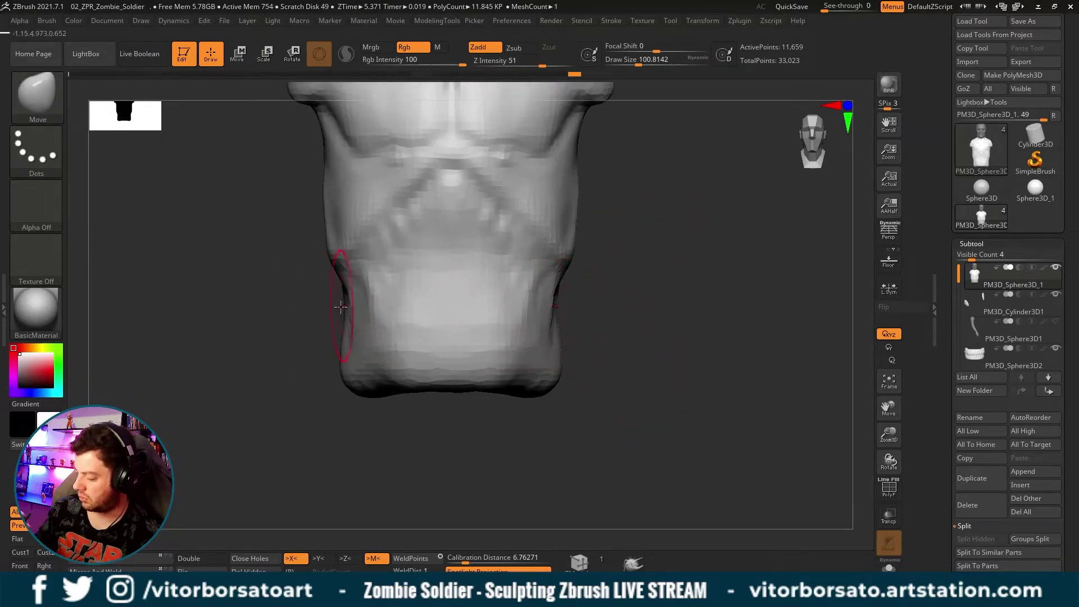
pyautogui.moveTo(628, 297); pyautogui.dragTo(551, 320)
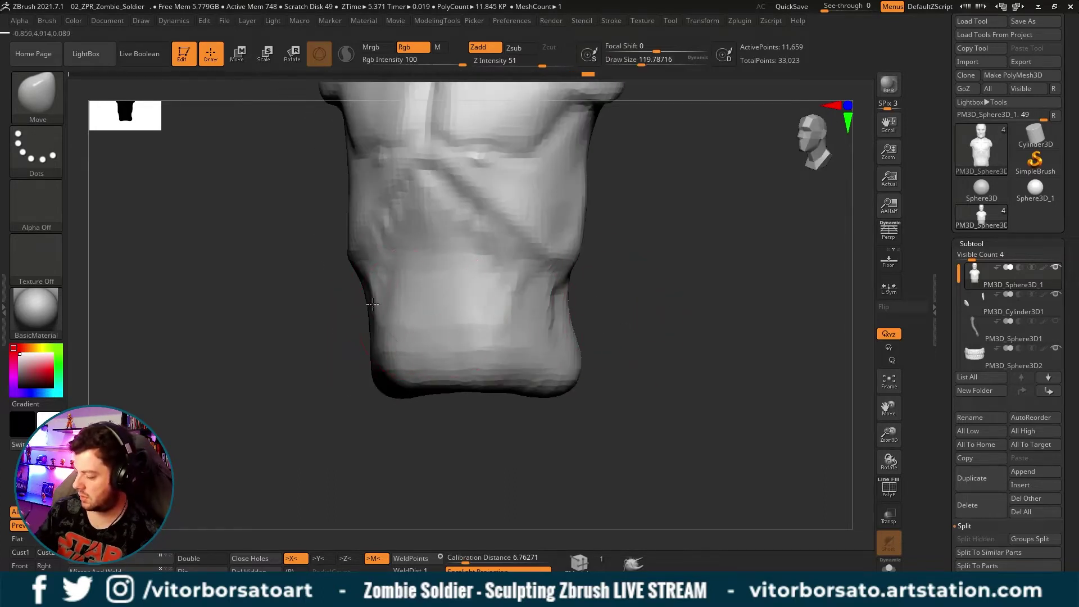
pyautogui.moveTo(629, 326)
pyautogui.mouseDown()
pyautogui.moveTo(660, 329)
pyautogui.moveTo(682, 316)
pyautogui.moveTo(612, 322)
pyautogui.mouseUp()
pyautogui.press('b')
pyautogui.press('c')
pyautogui.press('b')
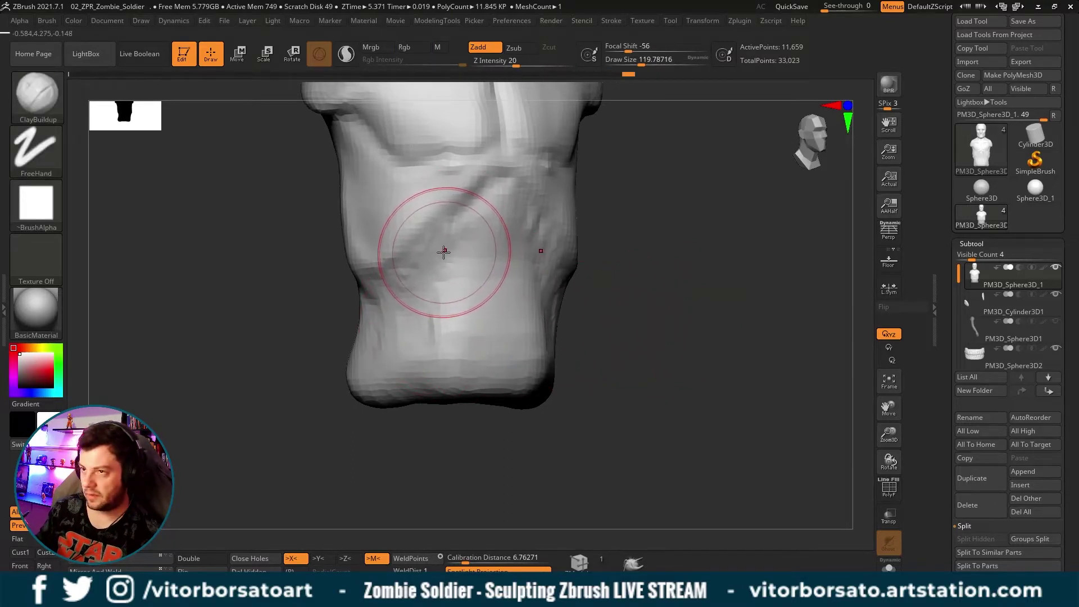
# Carve a diagonal oblique crease across the torso with a smaller ClayBuildup brush.
pyautogui.press('[')
pyautogui.moveTo(447, 252); pyautogui.dragTo(479, 195)
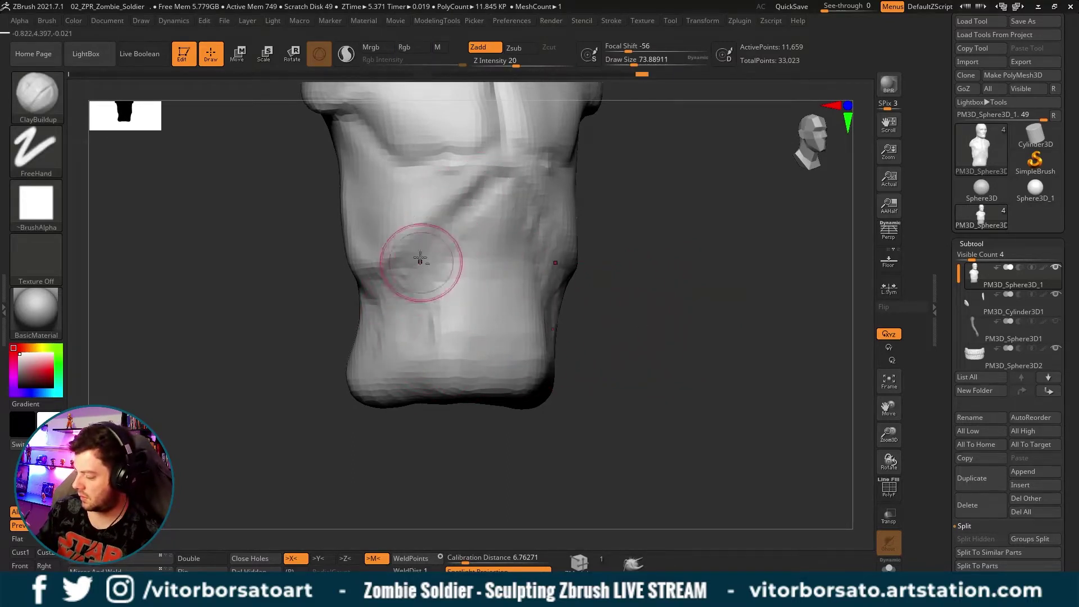
pyautogui.keyDown('shift'); pyautogui.moveTo(614, 283); pyautogui.dragTo(418, 264); pyautogui.keyUp('shift')
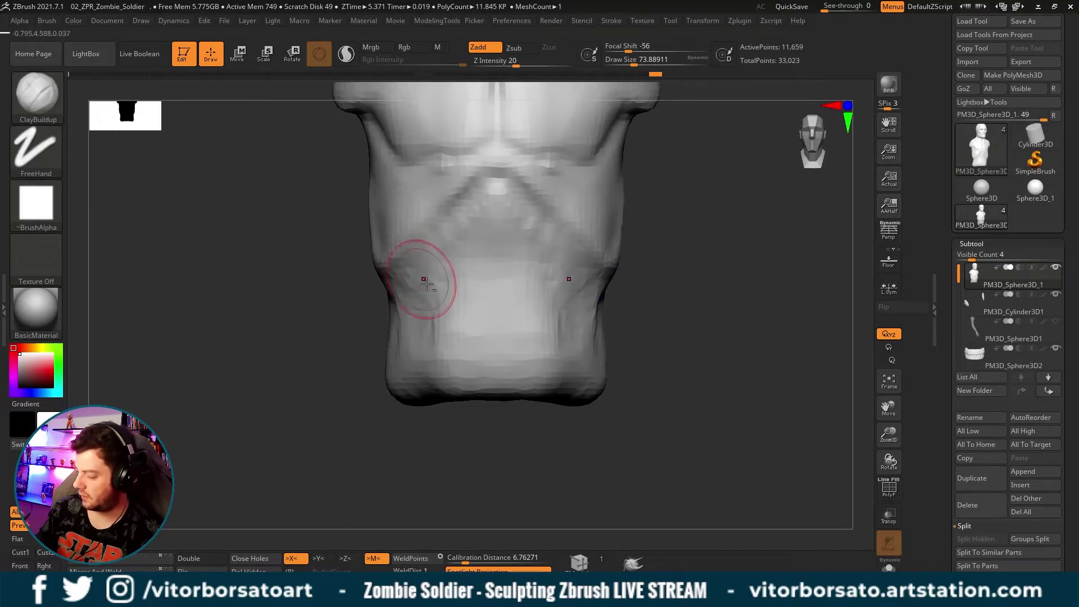
pyautogui.moveTo(646, 277); pyautogui.dragTo(389, 305)
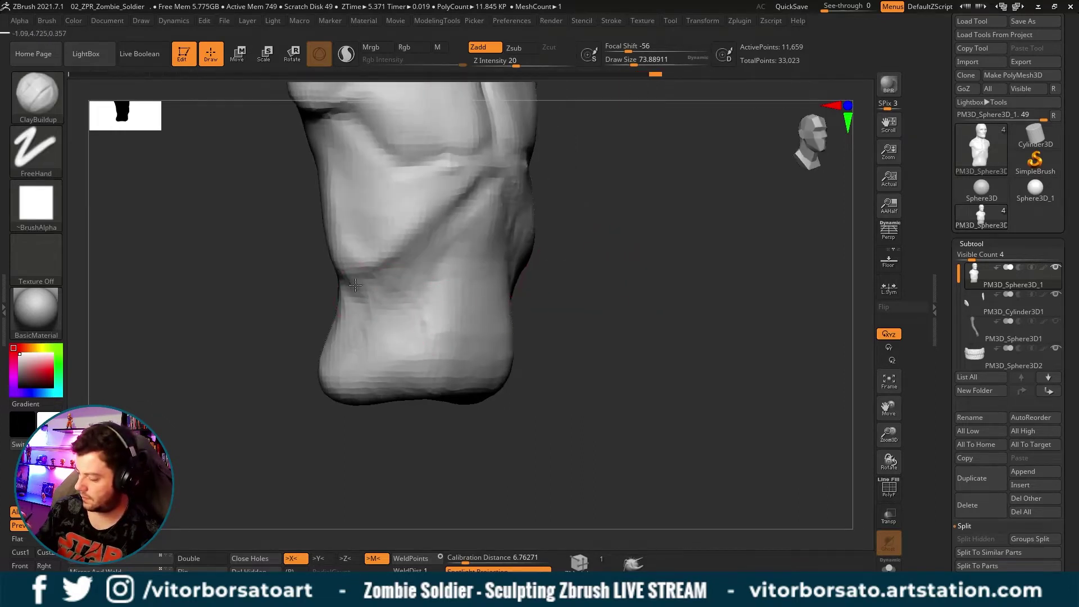
pyautogui.keyDown('shift'); pyautogui.moveTo(564, 277); pyautogui.dragTo(619, 270); pyautogui.keyUp('shift')
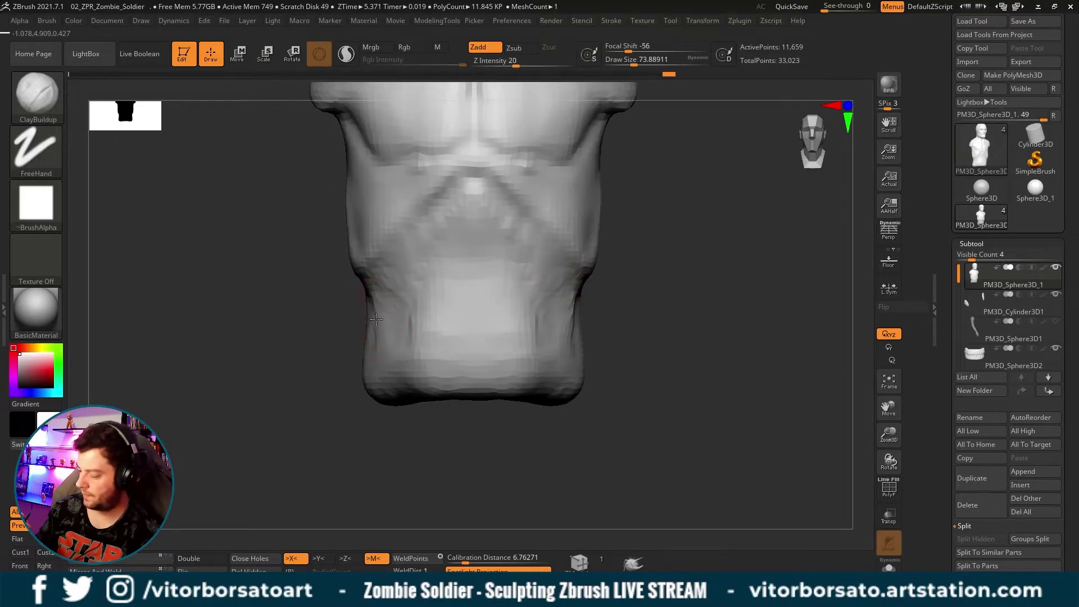
# Build up the chest and abdomen with a larger brush, then lasso-mask around the head.
pyautogui.press(']')
pyautogui.moveTo(392, 286)
pyautogui.mouseDown()
pyautogui.moveTo(422, 326)
pyautogui.moveTo(450, 316)
pyautogui.moveTo(411, 269)
pyautogui.mouseUp()
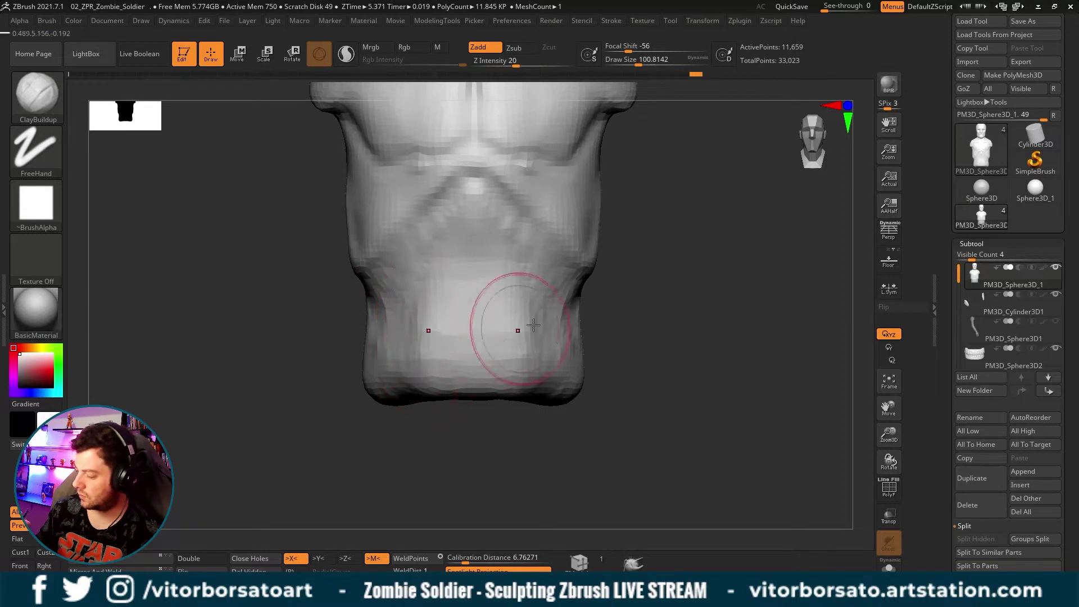
pyautogui.moveTo(652, 278); pyautogui.dragTo(659, 287)
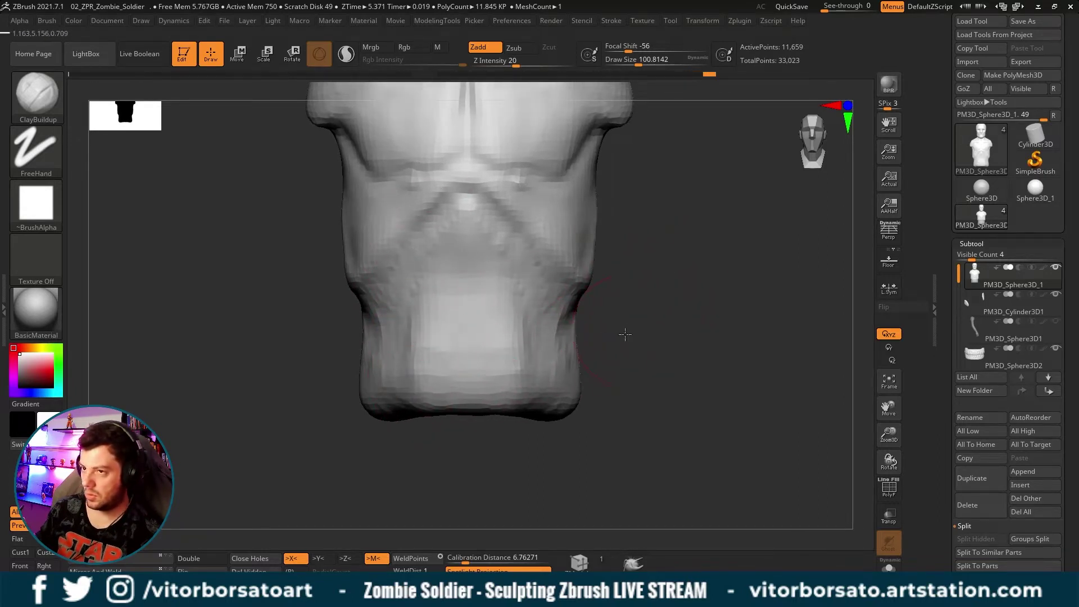
pyautogui.moveTo(621, 332)
pyautogui.mouseDown()
pyautogui.moveTo(643, 314)
pyautogui.moveTo(588, 323)
pyautogui.moveTo(605, 325)
pyautogui.moveTo(622, 298)
pyautogui.moveTo(620, 342)
pyautogui.mouseUp()
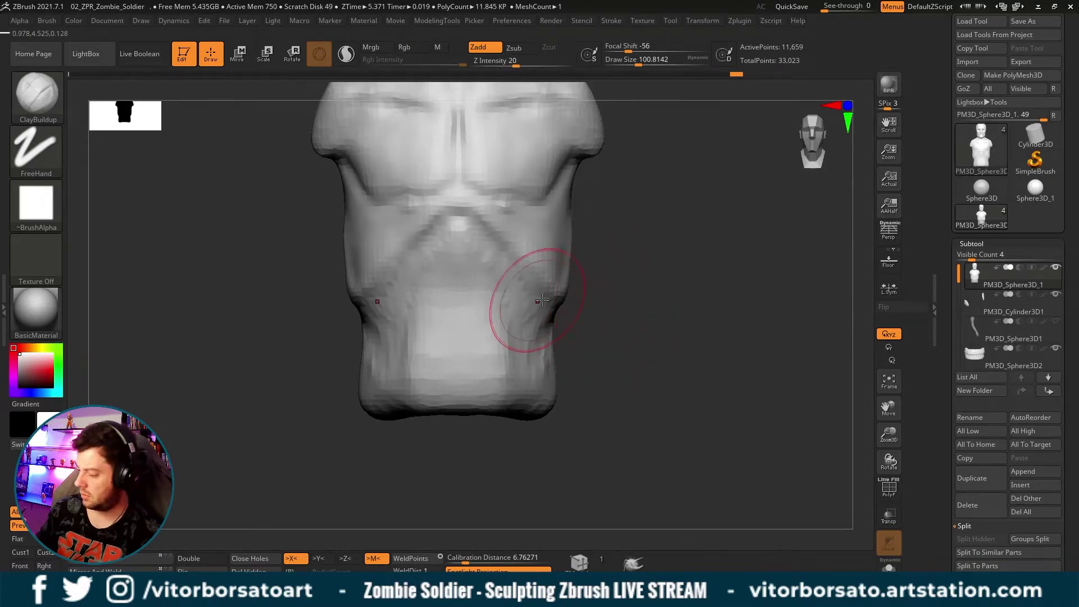
pyautogui.moveTo(542, 302)
pyautogui.mouseDown(button='right')
pyautogui.moveTo(585, 305)
pyautogui.moveTo(574, 307)
pyautogui.mouseUp(button='right')
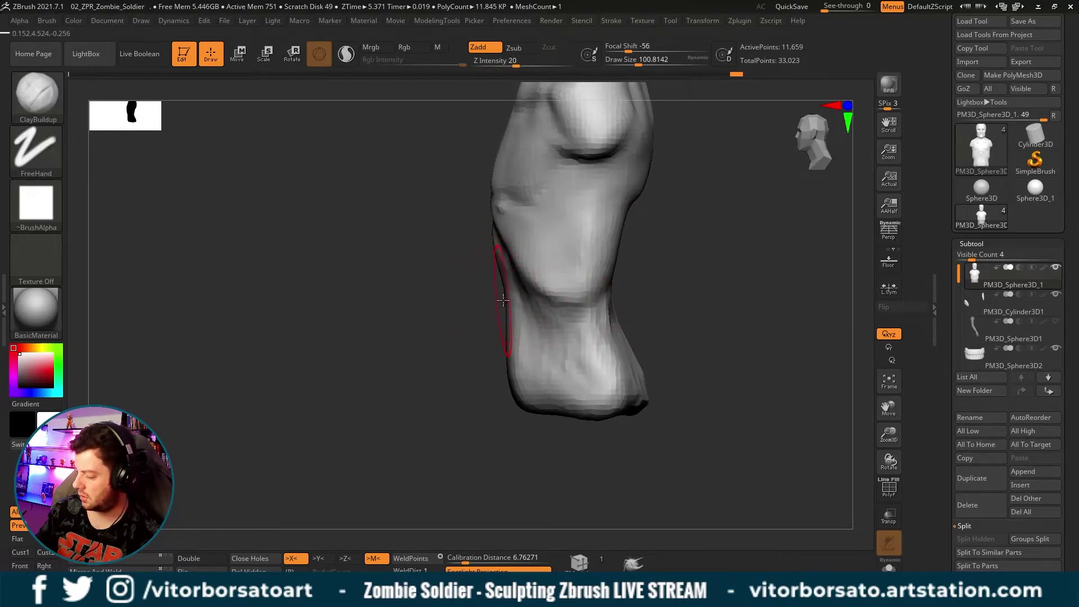
pyautogui.moveTo(505, 302)
pyautogui.mouseDown(button='right')
pyautogui.moveTo(674, 338)
pyautogui.moveTo(682, 292)
pyautogui.moveTo(676, 313)
pyautogui.moveTo(680, 304)
pyautogui.moveTo(633, 251)
pyautogui.mouseUp(button='right')
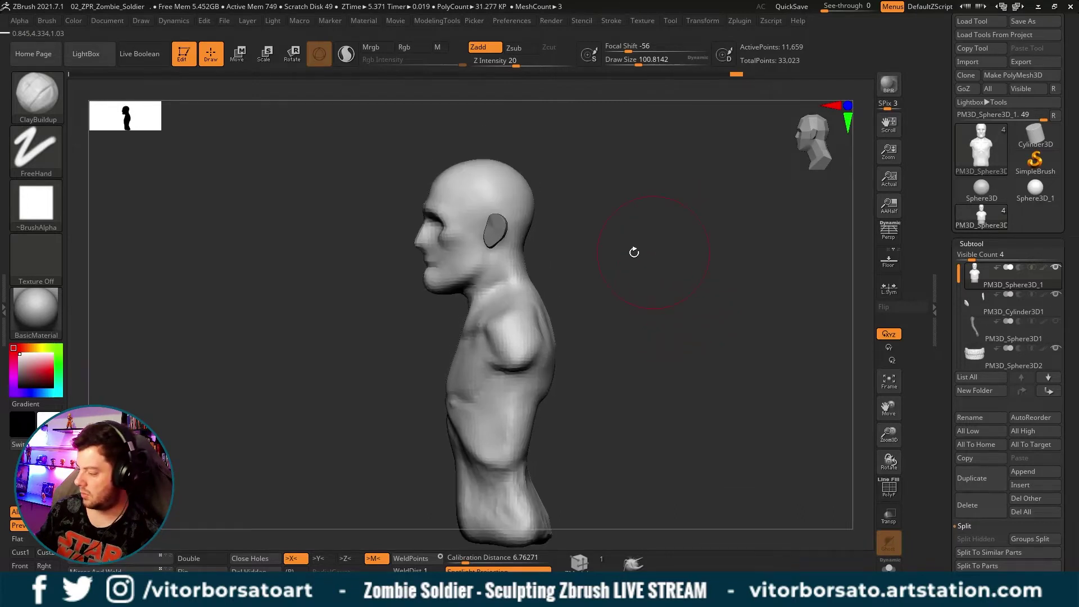
pyautogui.keyDown('ctrl'); pyautogui.keyDown('shift'); pyautogui.moveTo(345, 246); pyautogui.dragTo(429, 313); pyautogui.keyUp('shift'); pyautogui.keyUp('ctrl')
# Invert the mask and raise the head upward on the neck with the Transpose gizmo.
pyautogui.press('ctrl')
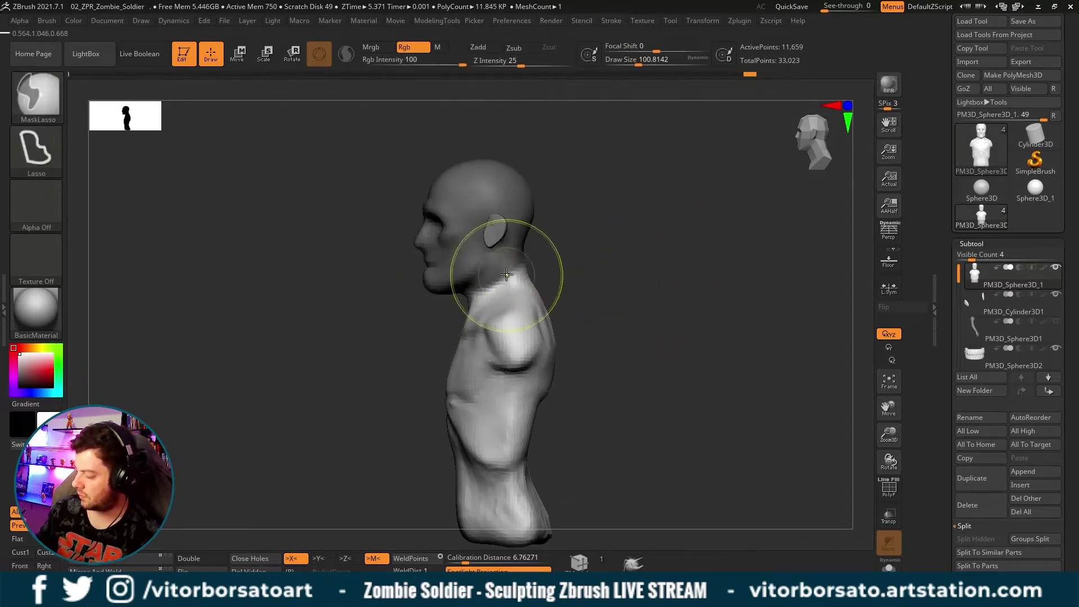
pyautogui.keyDown('ctrl'); pyautogui.click(589, 274); pyautogui.keyUp('ctrl')
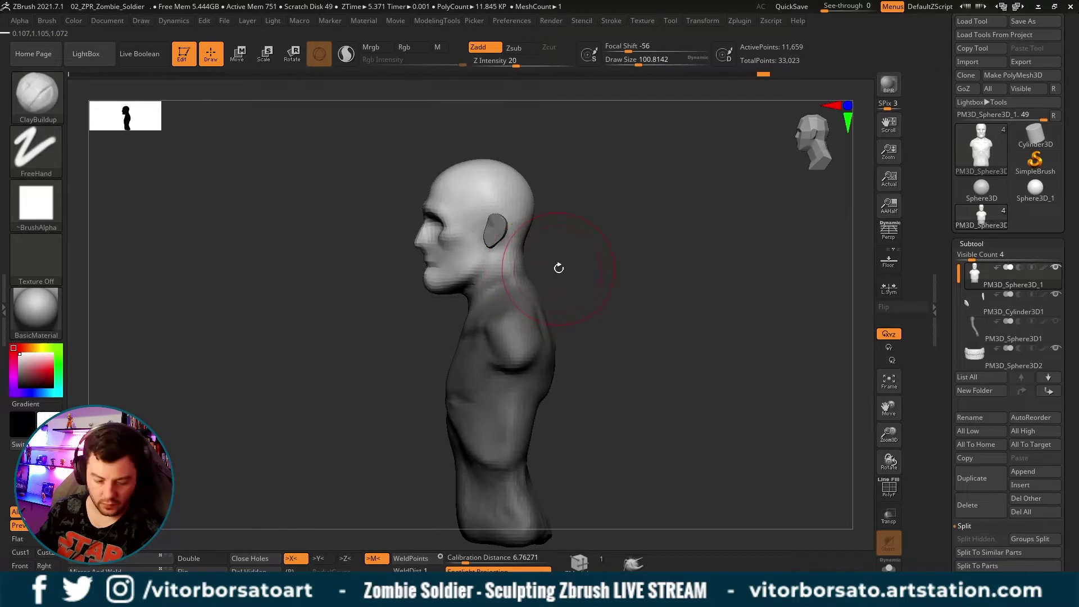
pyautogui.press('w')
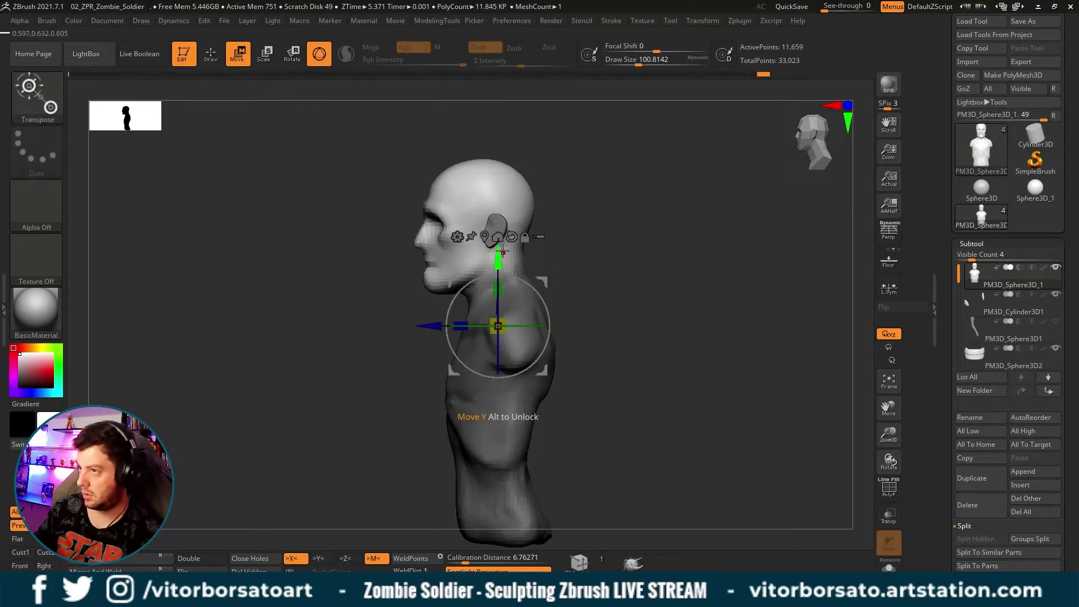
pyautogui.moveTo(500, 252); pyautogui.dragTo(507, 243)
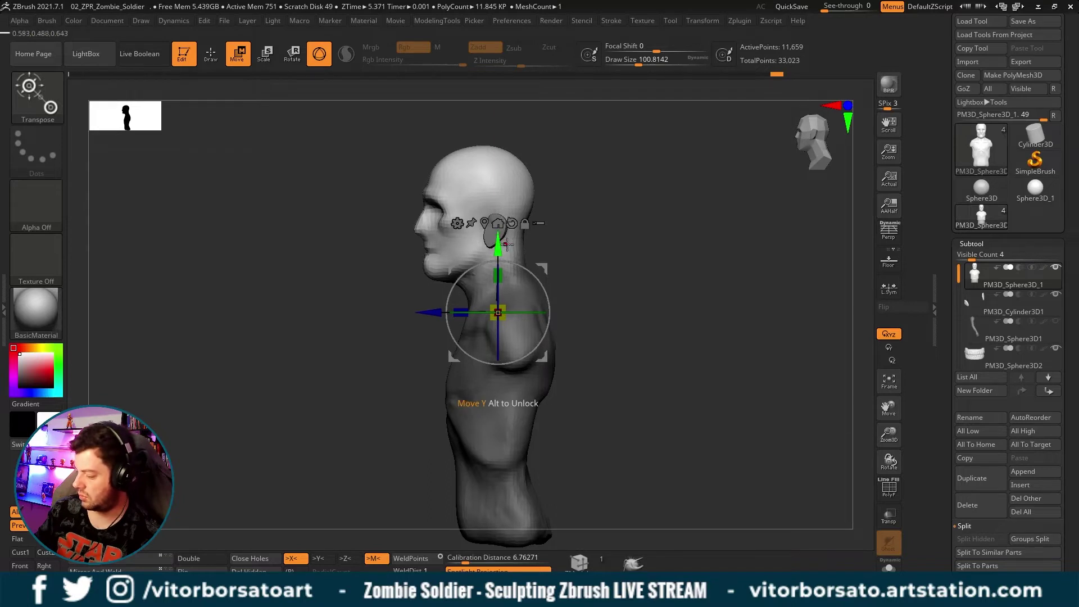
pyautogui.press('q')
pyautogui.scroll(2, 633, 221)
pyautogui.scroll(2, 662, 216)
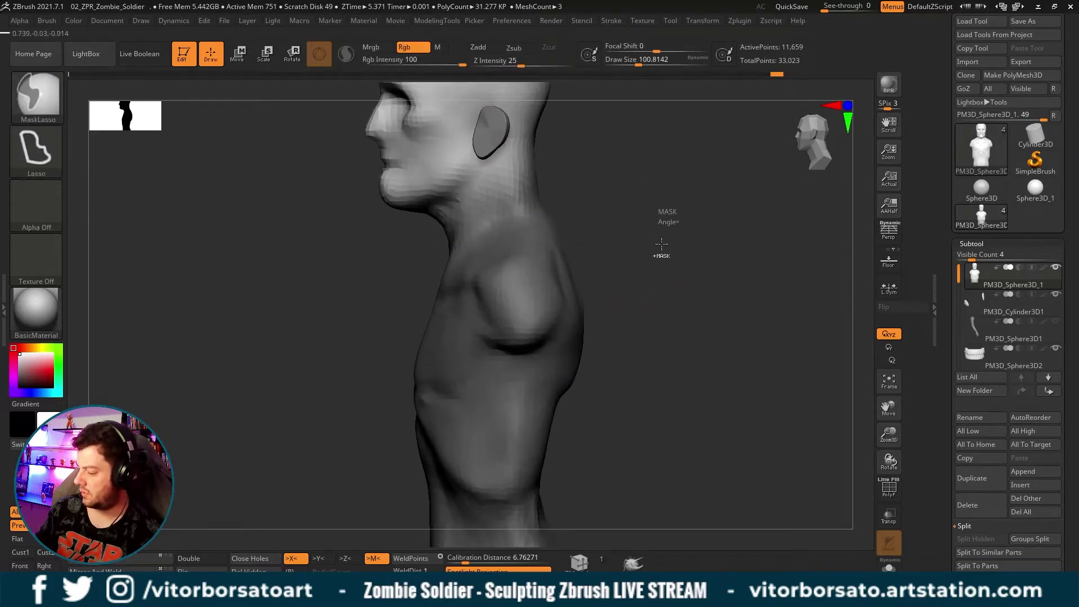
pyautogui.scroll(2, 642, 288)
pyautogui.moveTo(642, 288); pyautogui.dragTo(640, 275)
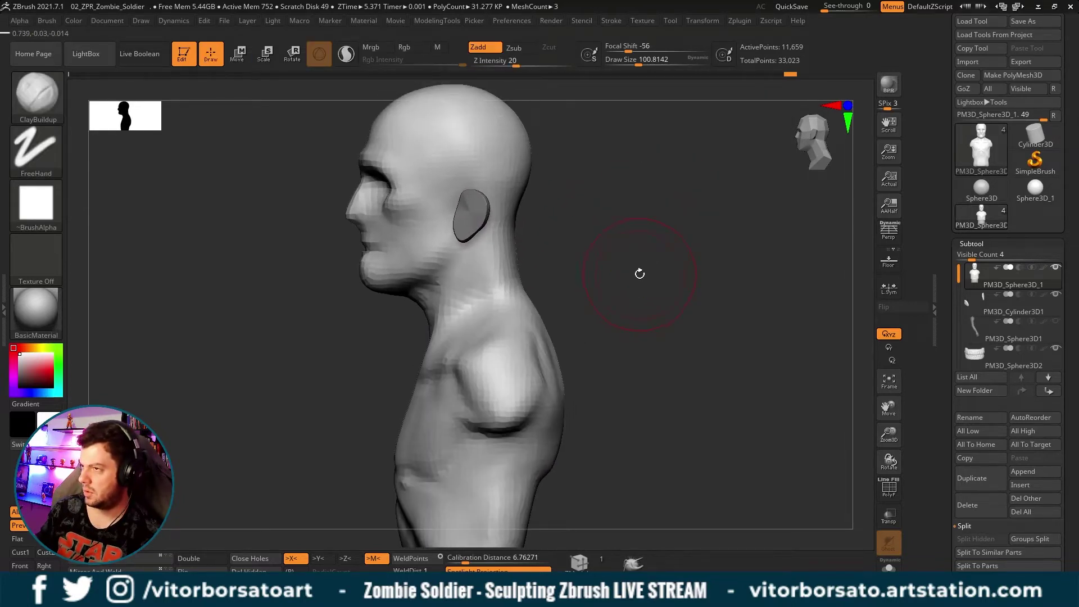
# Switch to the Move brush and size the stroke to cover the neck.
pyautogui.press('[')
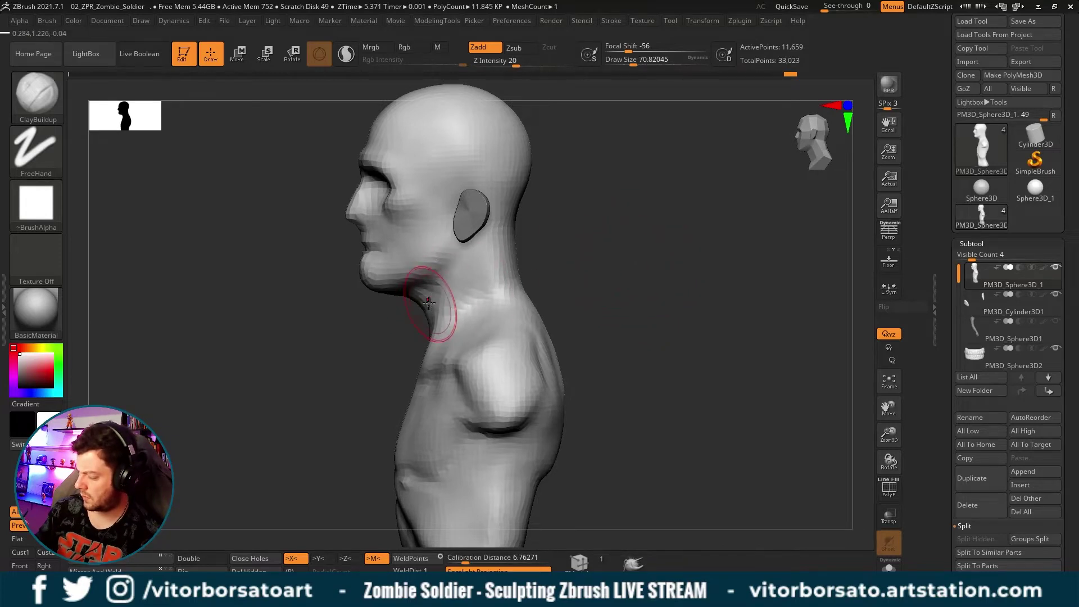
pyautogui.press(']')
pyautogui.press('b')
pyautogui.press('m')
pyautogui.press('v')
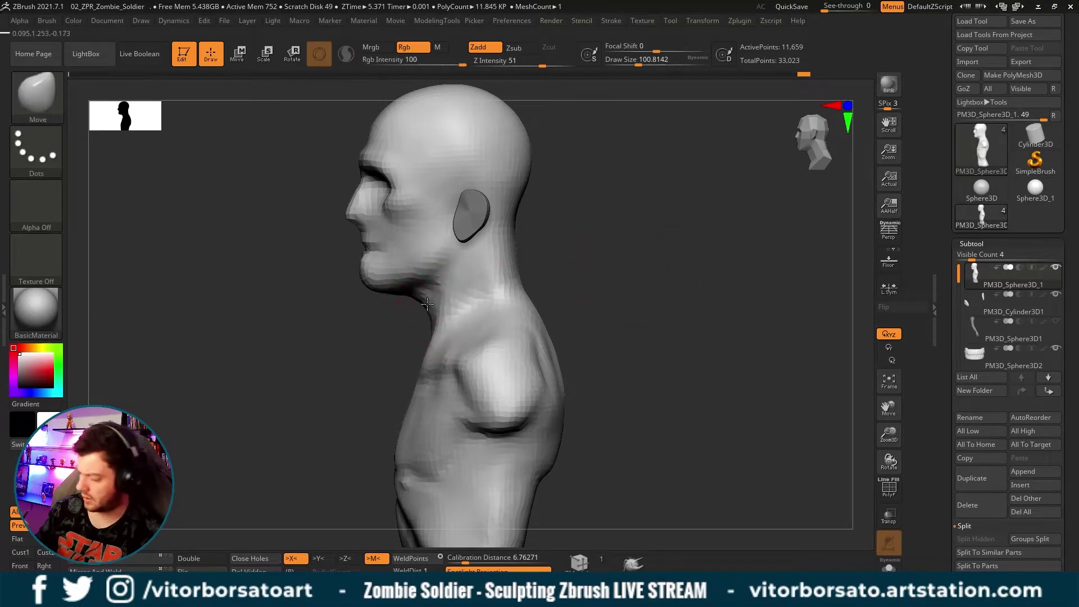
pyautogui.press(']')
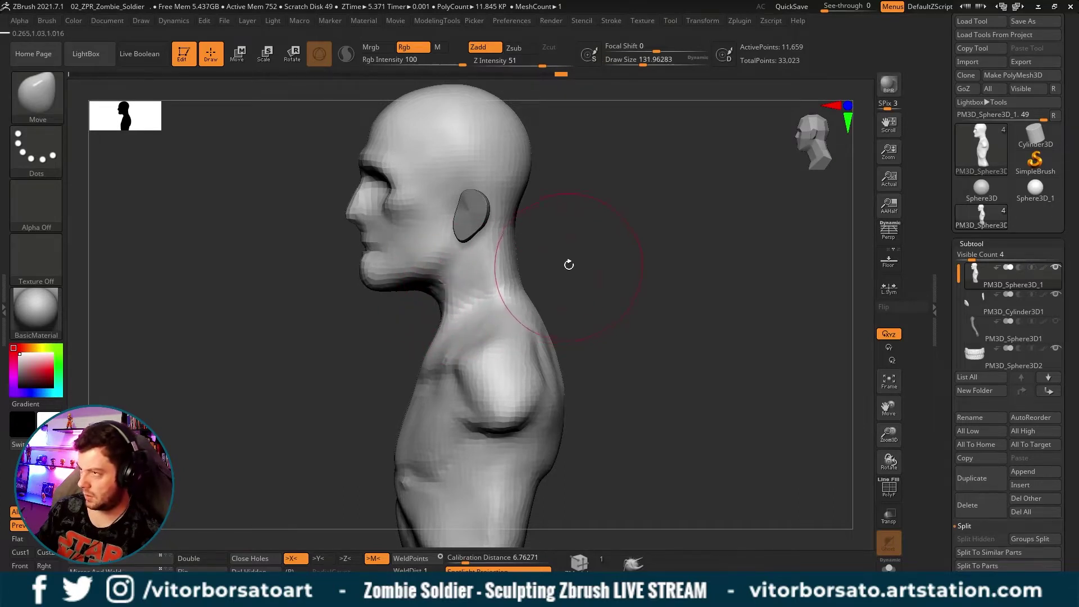
# Push and pull the neck sides and trapezius slopes, checking front, profile and back views.
pyautogui.moveTo(569, 265)
pyautogui.keyDown('alt'); pyautogui.mouseDown()
pyautogui.moveTo(563, 290)
pyautogui.moveTo(575, 262)
pyautogui.moveTo(566, 248)
pyautogui.moveTo(583, 236)
pyautogui.mouseUp(); pyautogui.keyUp('alt')
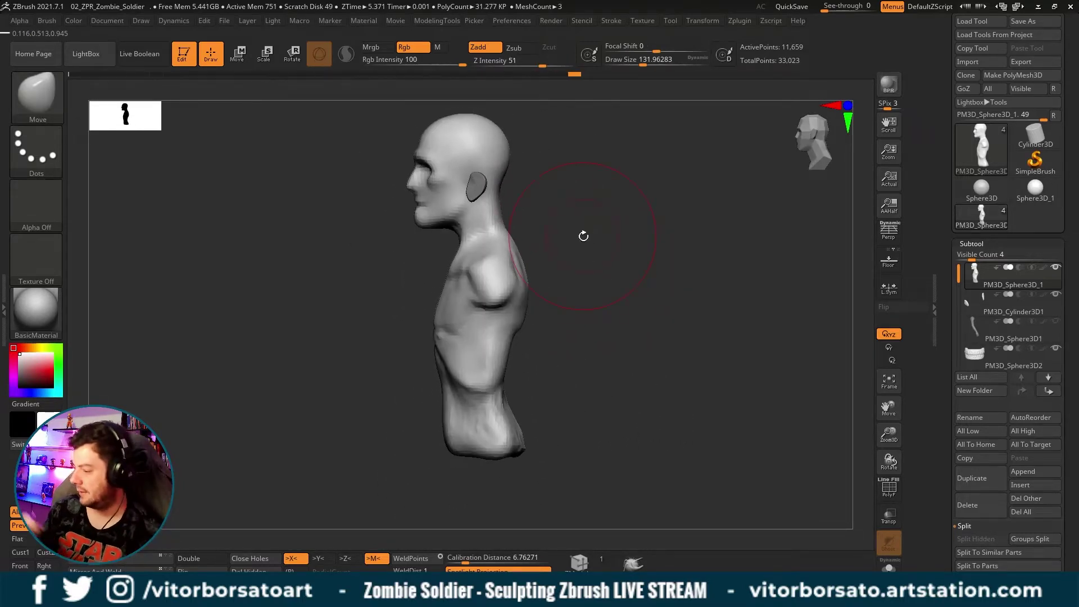
pyautogui.moveTo(583, 236)
pyautogui.mouseDown()
pyautogui.moveTo(687, 248)
pyautogui.moveTo(677, 260)
pyautogui.moveTo(731, 243)
pyautogui.moveTo(670, 273)
pyautogui.mouseUp()
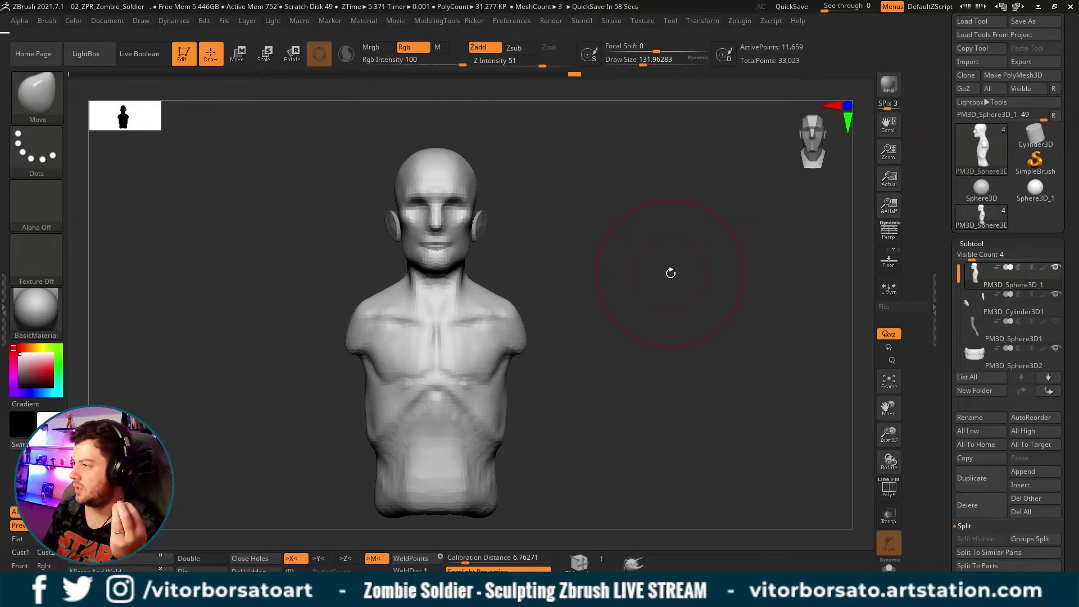
pyautogui.moveTo(701, 257)
pyautogui.mouseDown()
pyautogui.moveTo(655, 267)
pyautogui.moveTo(694, 257)
pyautogui.moveTo(703, 231)
pyautogui.moveTo(470, 229)
pyautogui.moveTo(453, 213)
pyautogui.mouseUp()
pyautogui.press('s')
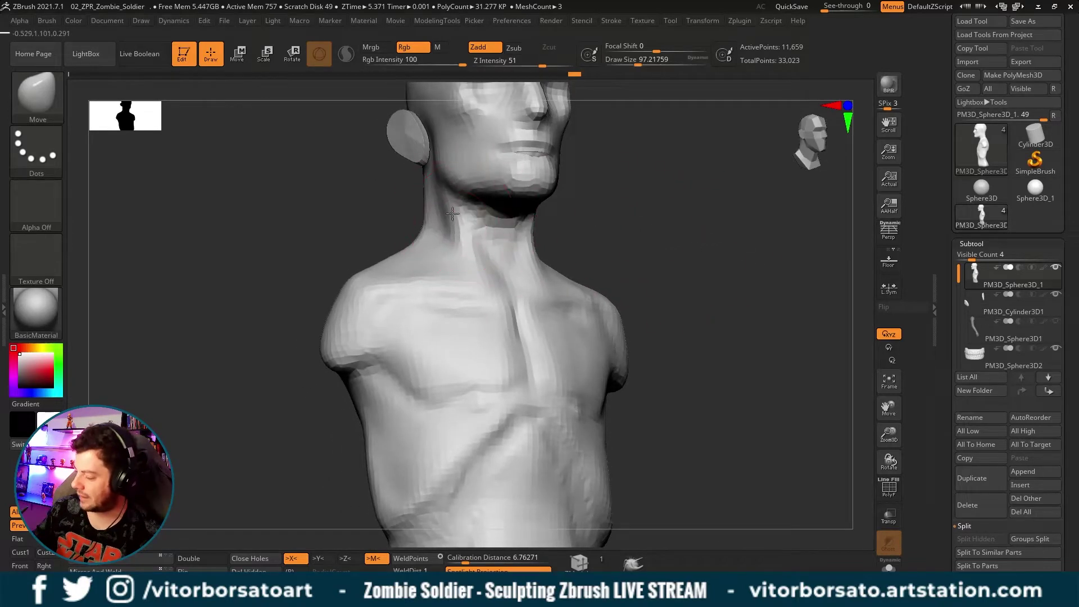
pyautogui.moveTo(569, 219)
pyautogui.mouseDown()
pyautogui.moveTo(525, 229)
pyautogui.moveTo(644, 205)
pyautogui.mouseUp()
pyautogui.moveTo(570, 255); pyautogui.dragTo(585, 244)
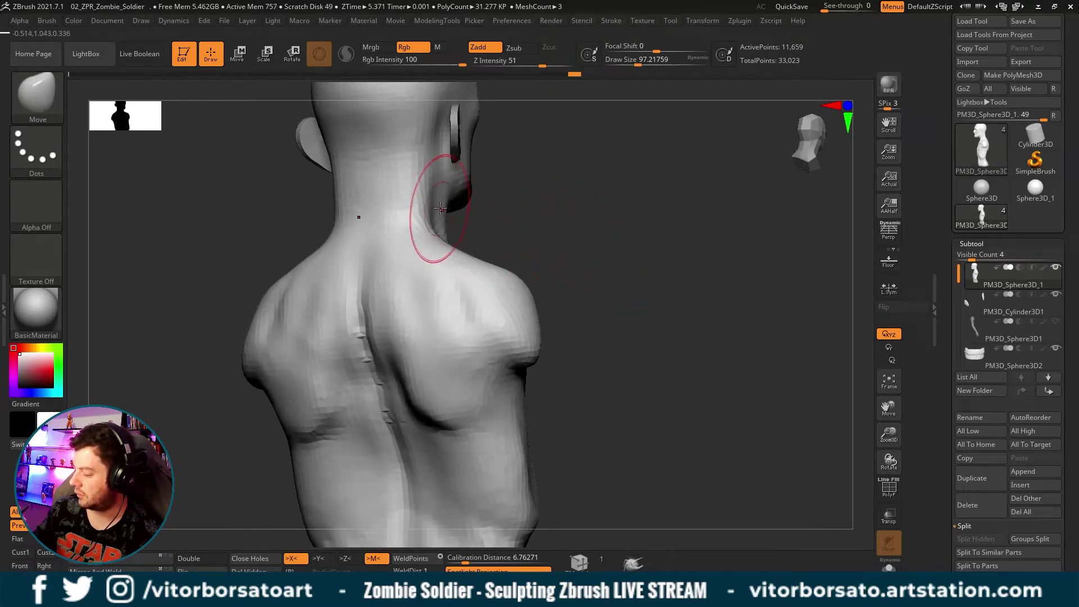
pyautogui.moveTo(450, 180); pyautogui.dragTo(453, 231)
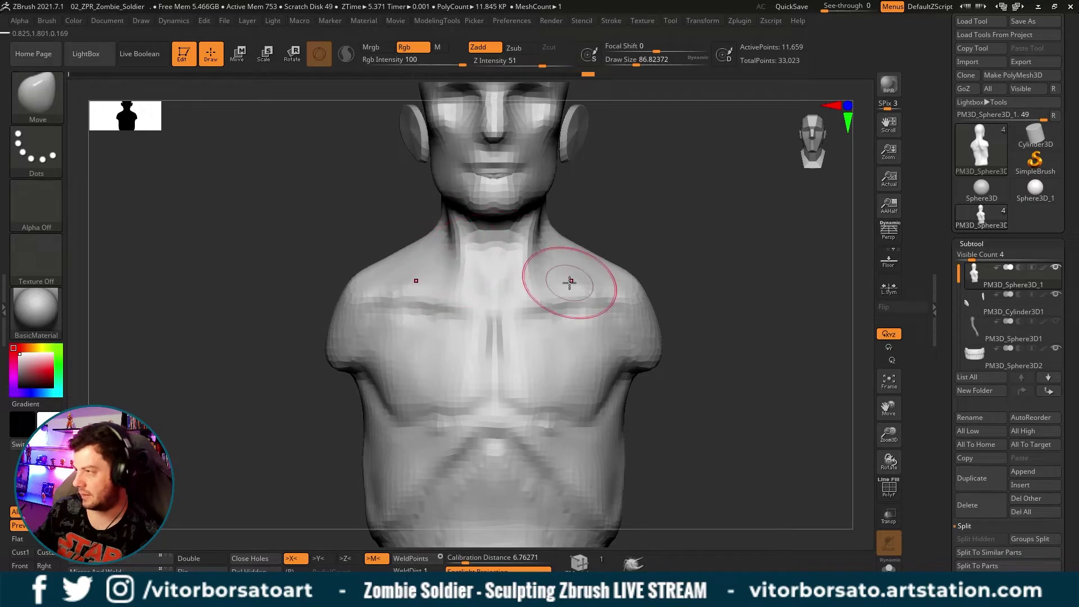
pyautogui.moveTo(710, 247)
pyautogui.mouseDown()
pyautogui.moveTo(647, 250)
pyautogui.moveTo(724, 251)
pyautogui.moveTo(659, 253)
pyautogui.moveTo(631, 268)
pyautogui.mouseUp()
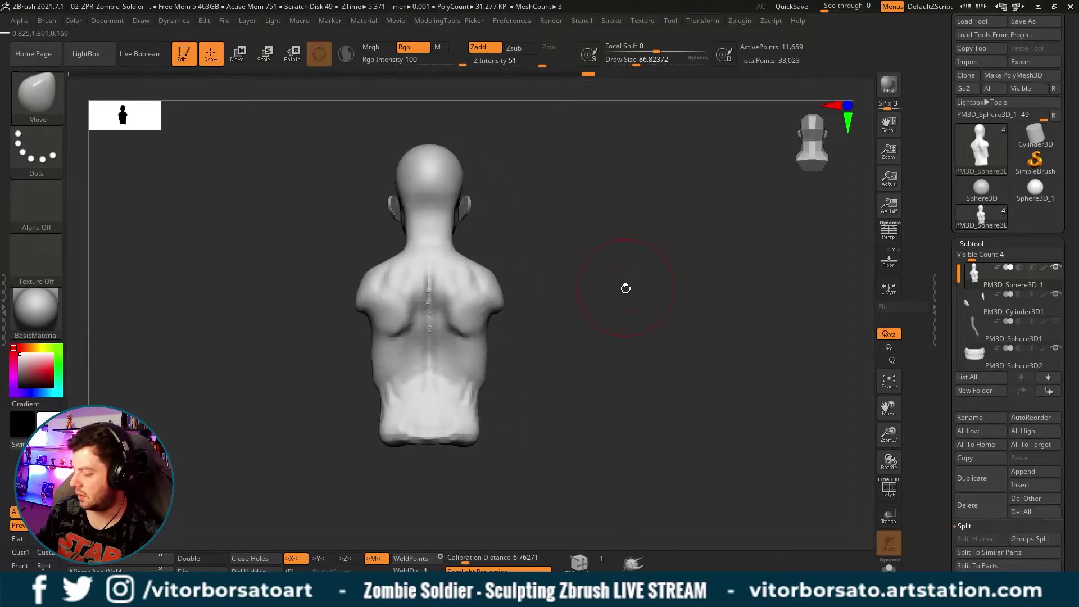
# Switch to the ClayBuildup brush and turn the bust to face its upper back.
pyautogui.moveTo(626, 310)
pyautogui.keyDown('alt'); pyautogui.mouseDown()
pyautogui.moveTo(656, 270)
pyautogui.moveTo(690, 274)
pyautogui.moveTo(664, 264)
pyautogui.mouseUp(); pyautogui.keyUp('alt')
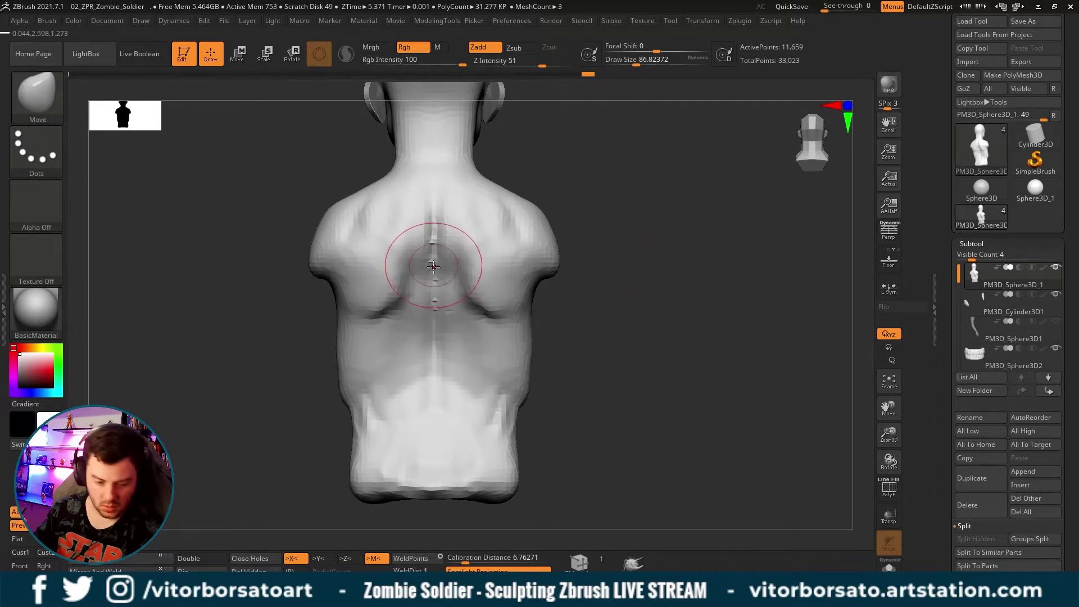
pyautogui.press('b')
pyautogui.press('c')
pyautogui.press('b')
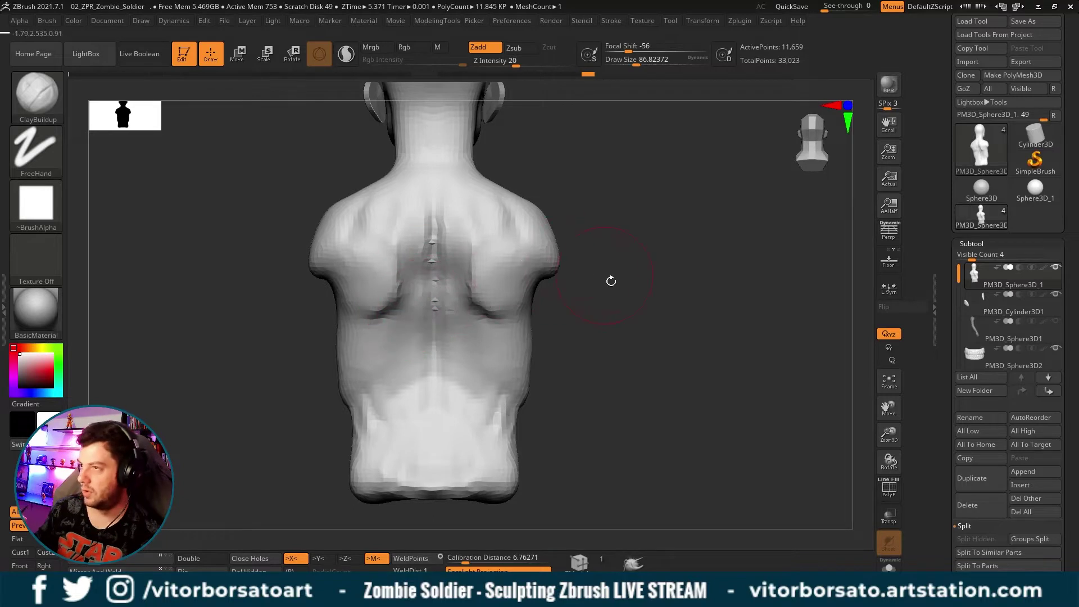
pyautogui.moveTo(610, 281)
pyautogui.mouseDown()
pyautogui.moveTo(642, 250)
pyautogui.moveTo(440, 277)
pyautogui.mouseUp()
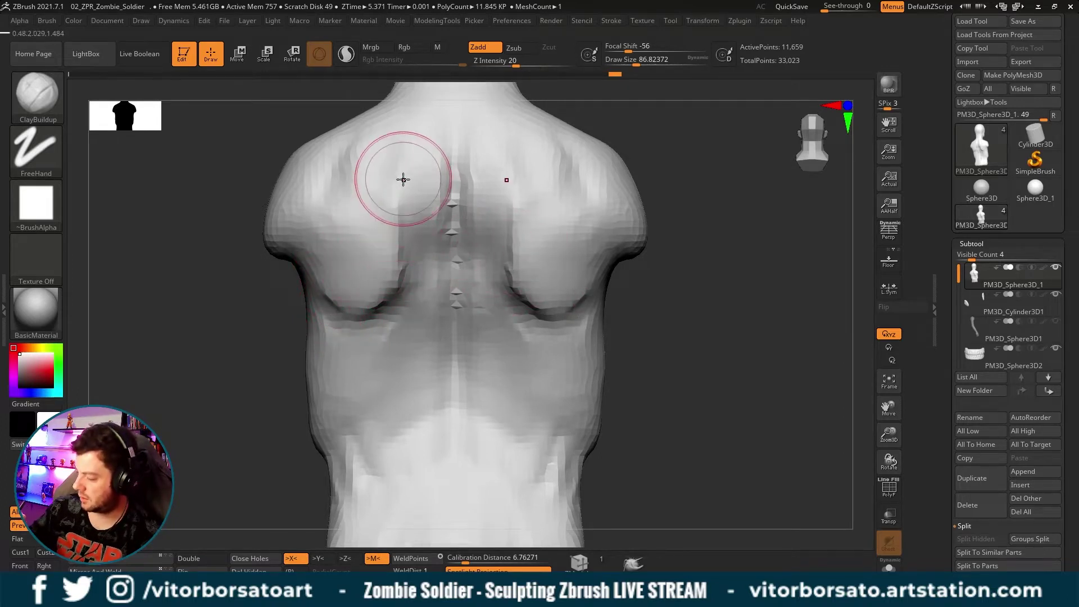
pyautogui.moveTo(654, 218); pyautogui.dragTo(591, 240)
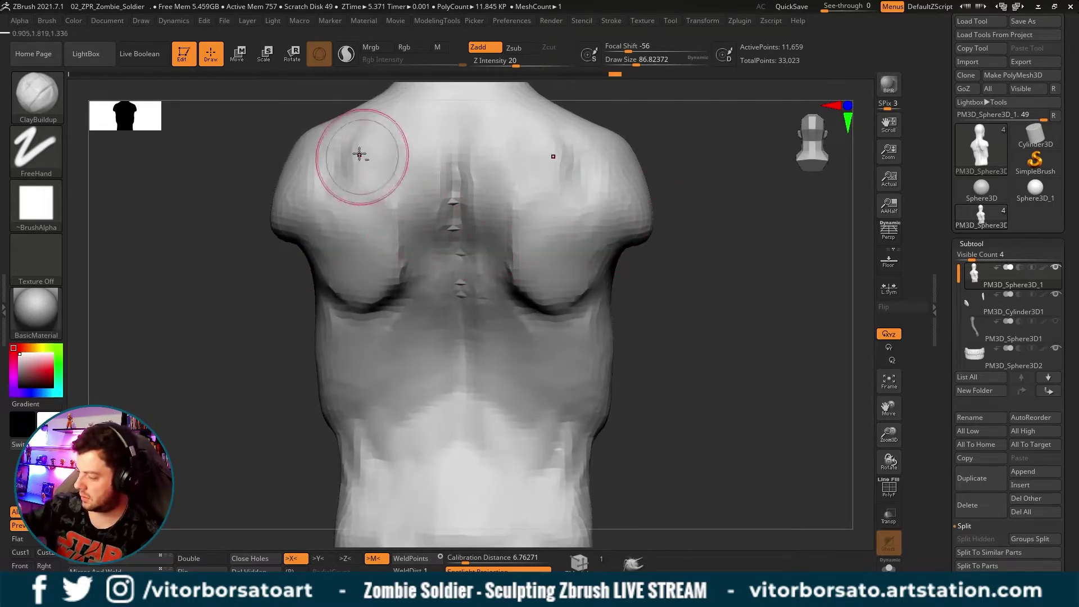
# Build up mirrored mass over both shoulders and shoulder blades, checking from several angles.
pyautogui.moveTo(360, 155)
pyautogui.mouseDown()
pyautogui.moveTo(378, 163)
pyautogui.moveTo(342, 153)
pyautogui.moveTo(405, 160)
pyautogui.mouseUp()
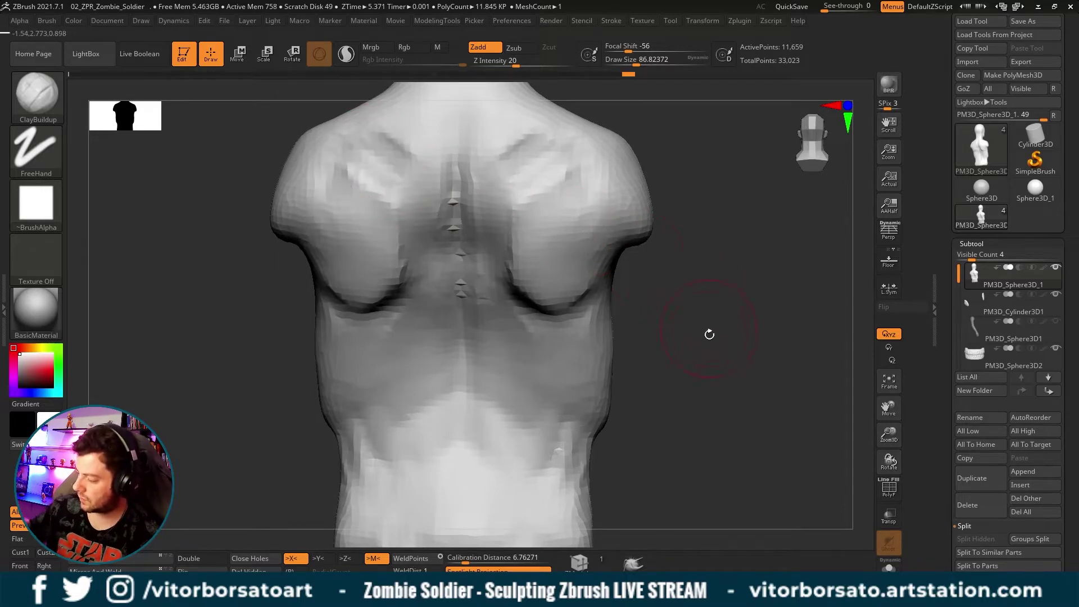
pyautogui.moveTo(709, 332); pyautogui.dragTo(645, 291)
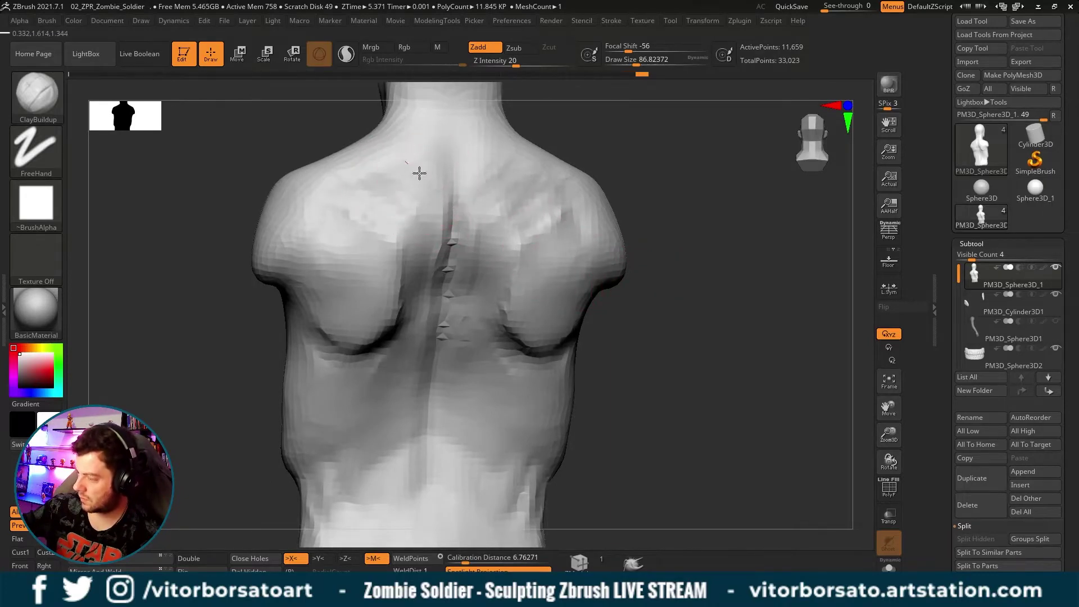
pyautogui.moveTo(632, 230)
pyautogui.mouseDown()
pyautogui.moveTo(666, 290)
pyautogui.moveTo(482, 241)
pyautogui.mouseUp()
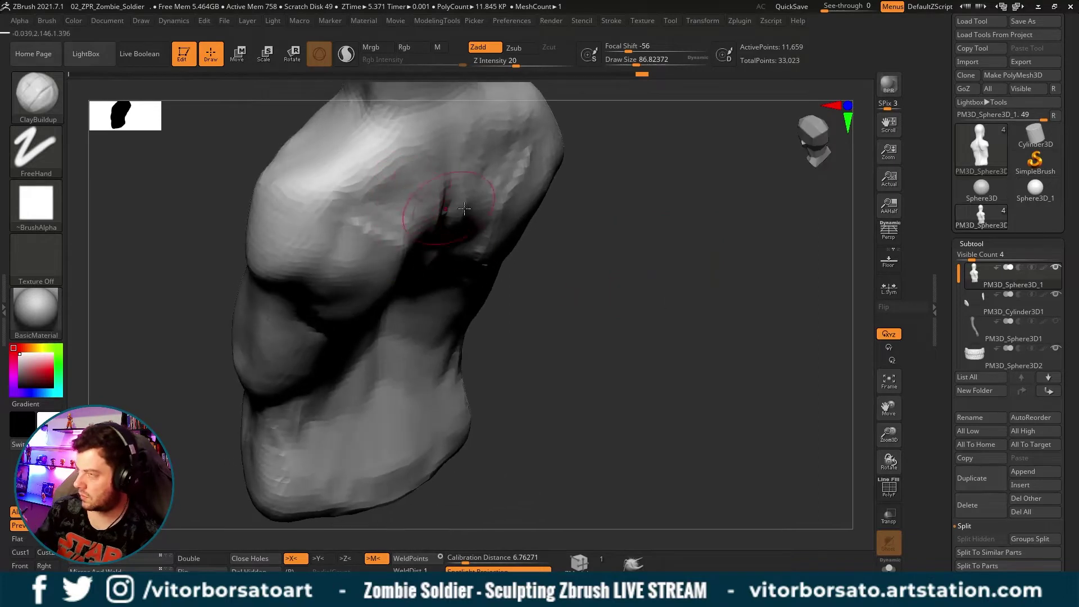
pyautogui.moveTo(602, 240)
pyautogui.mouseDown()
pyautogui.moveTo(645, 217)
pyautogui.moveTo(619, 275)
pyautogui.moveTo(641, 241)
pyautogui.moveTo(475, 238)
pyautogui.mouseUp()
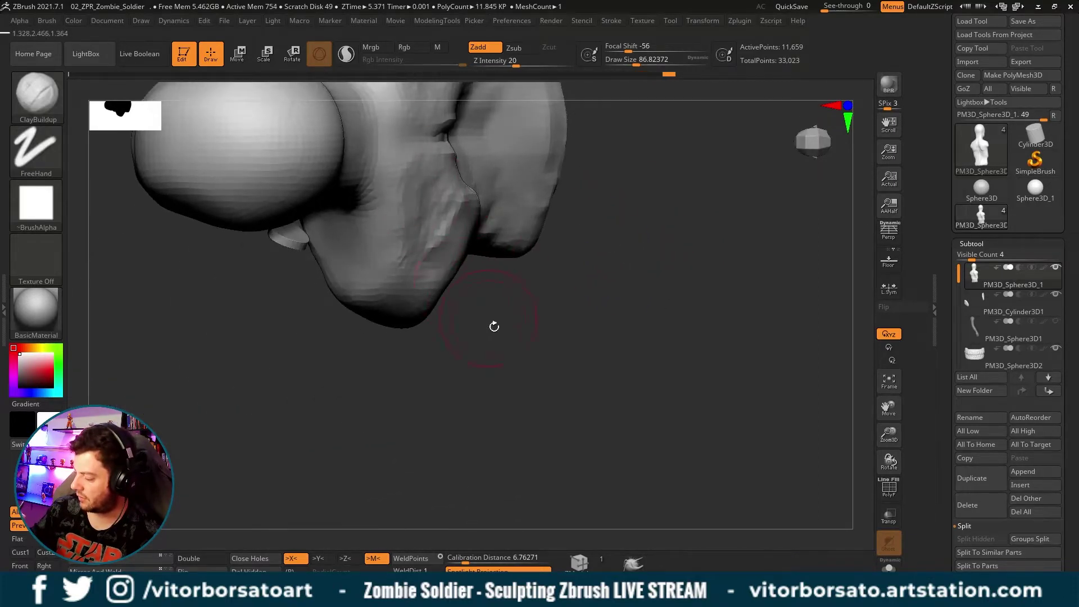
pyautogui.moveTo(494, 327)
pyautogui.mouseDown()
pyautogui.moveTo(590, 224)
pyautogui.moveTo(458, 248)
pyautogui.mouseUp()
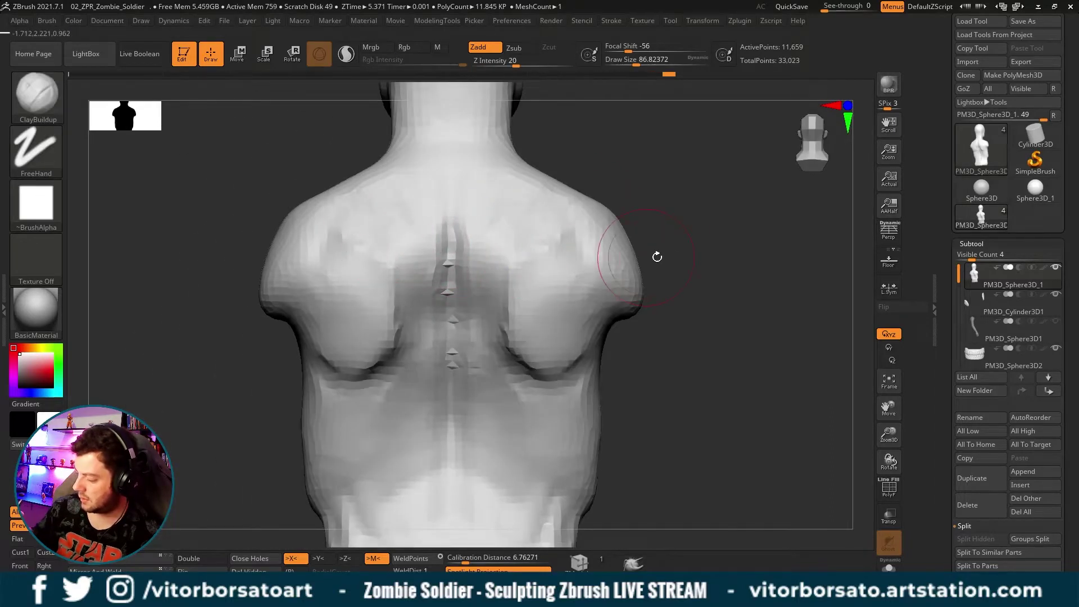
pyautogui.moveTo(657, 257)
pyautogui.mouseDown()
pyautogui.moveTo(584, 280)
pyautogui.moveTo(579, 265)
pyautogui.moveTo(586, 281)
pyautogui.moveTo(643, 280)
pyautogui.moveTo(650, 217)
pyautogui.moveTo(698, 260)
pyautogui.moveTo(691, 244)
pyautogui.mouseUp()
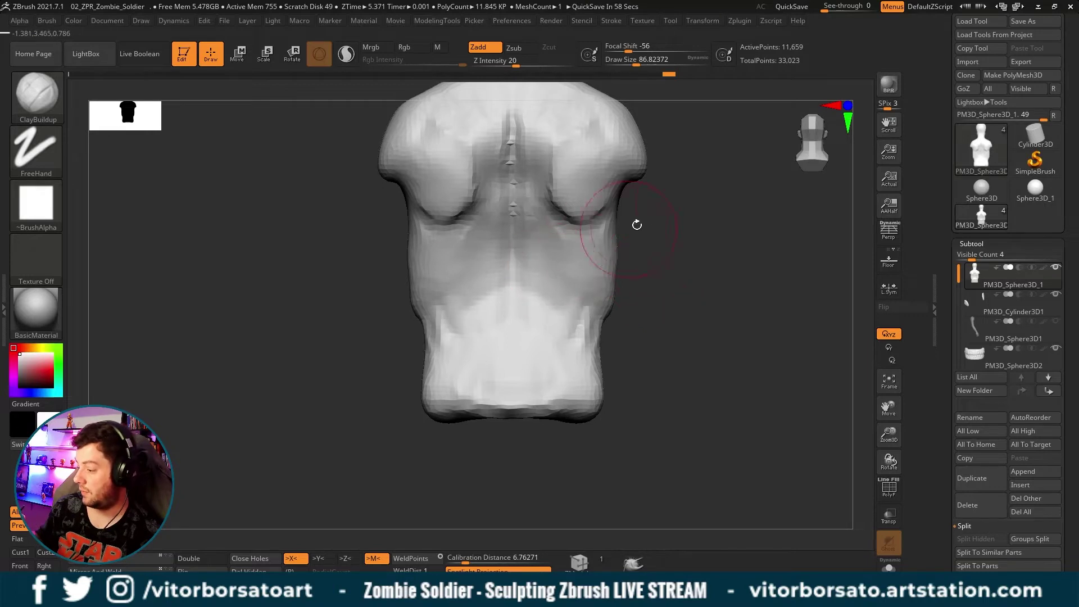
pyautogui.keyDown('alt'); pyautogui.moveTo(635, 224); pyautogui.dragTo(677, 246); pyautogui.keyUp('alt')
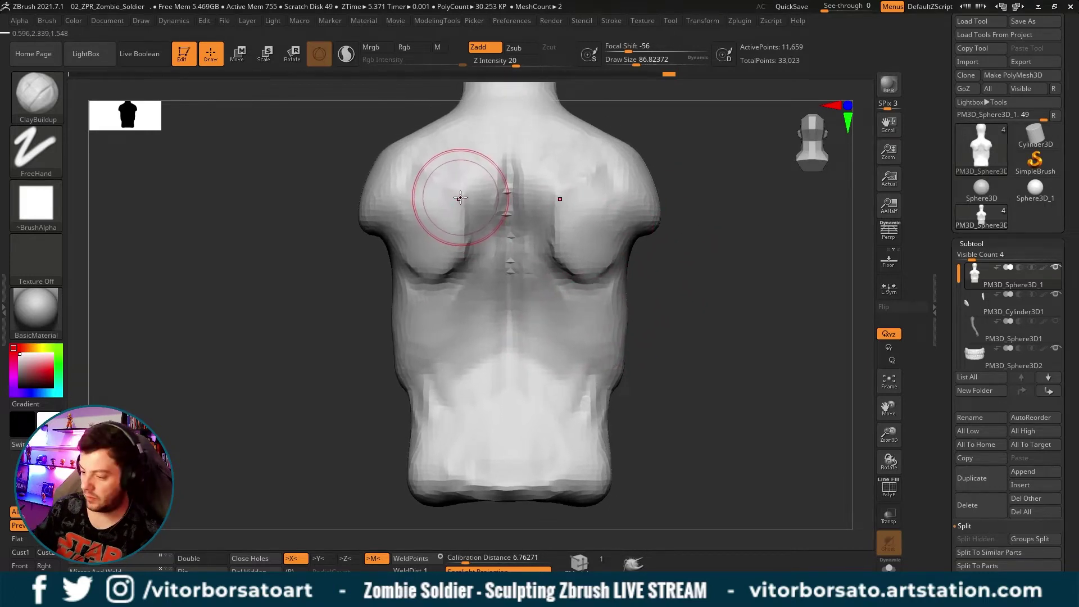
# Pull the mirrored shoulder-blade creases into shape with a larger Move brush.
pyautogui.press('b')
pyautogui.press('m')
pyautogui.press('v')
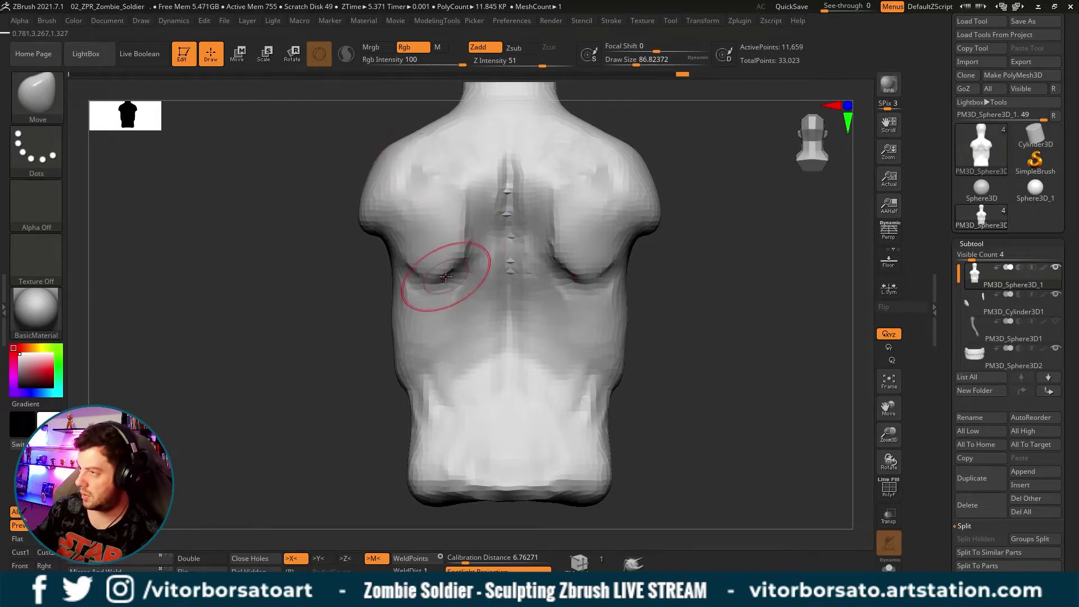
pyautogui.moveTo(443, 281)
pyautogui.mouseDown()
pyautogui.moveTo(463, 260)
pyautogui.moveTo(458, 188)
pyautogui.mouseUp()
pyautogui.press(']')
pyautogui.moveTo(646, 236)
pyautogui.mouseDown()
pyautogui.moveTo(771, 240)
pyautogui.moveTo(610, 272)
pyautogui.mouseUp()
pyautogui.press(']')
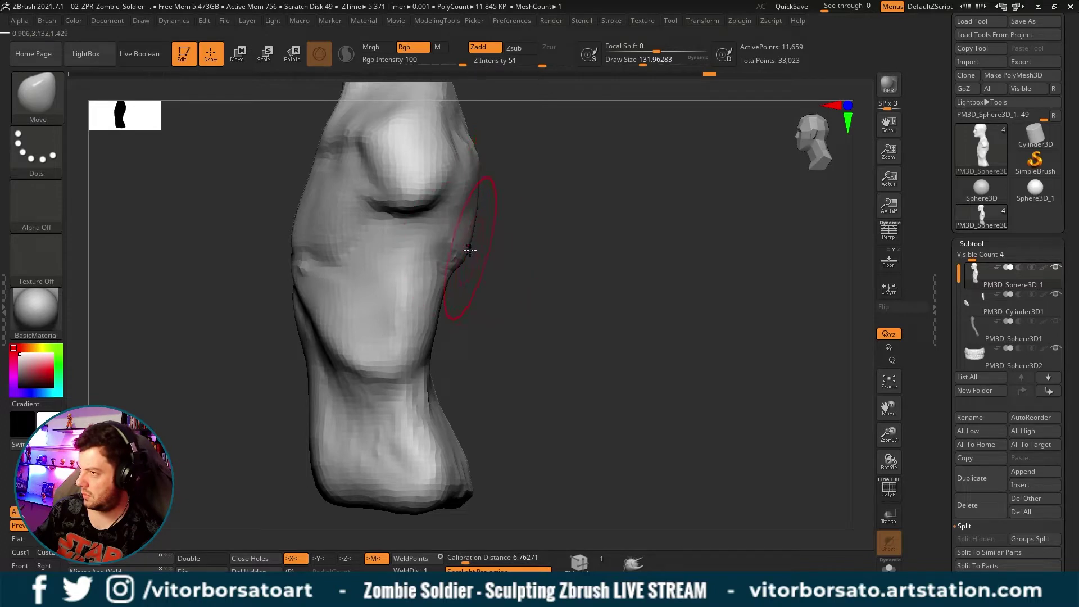
pyautogui.moveTo(480, 225)
pyautogui.mouseDown()
pyautogui.moveTo(440, 229)
pyautogui.moveTo(458, 212)
pyautogui.mouseUp()
pyautogui.press('[')
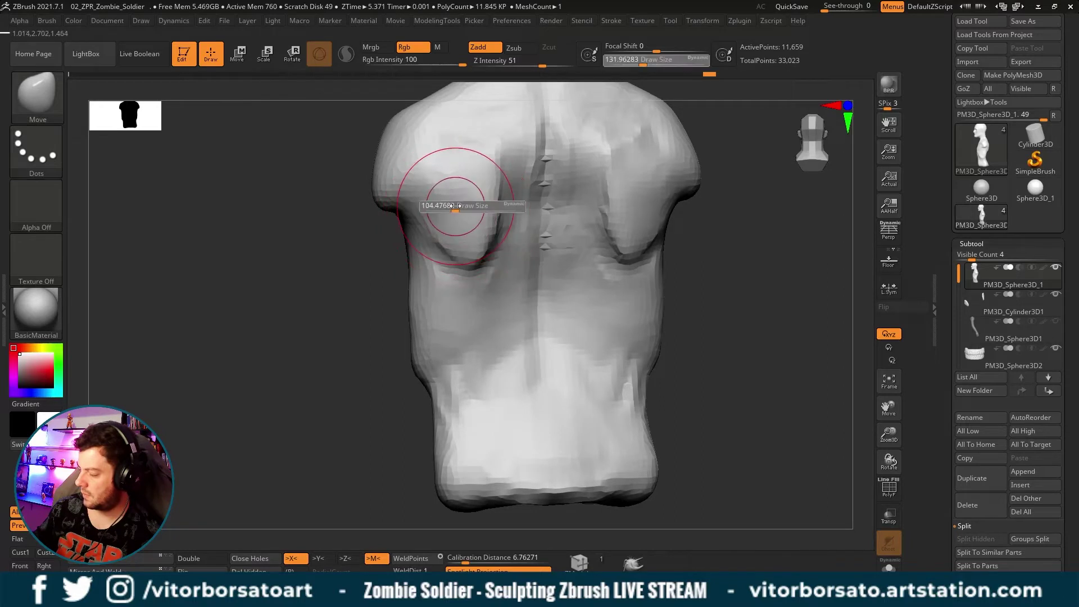
# Smooth the back surface and left shoulder-blade area with ClayBuildup and Shift-Smooth strokes.
pyautogui.press('w')
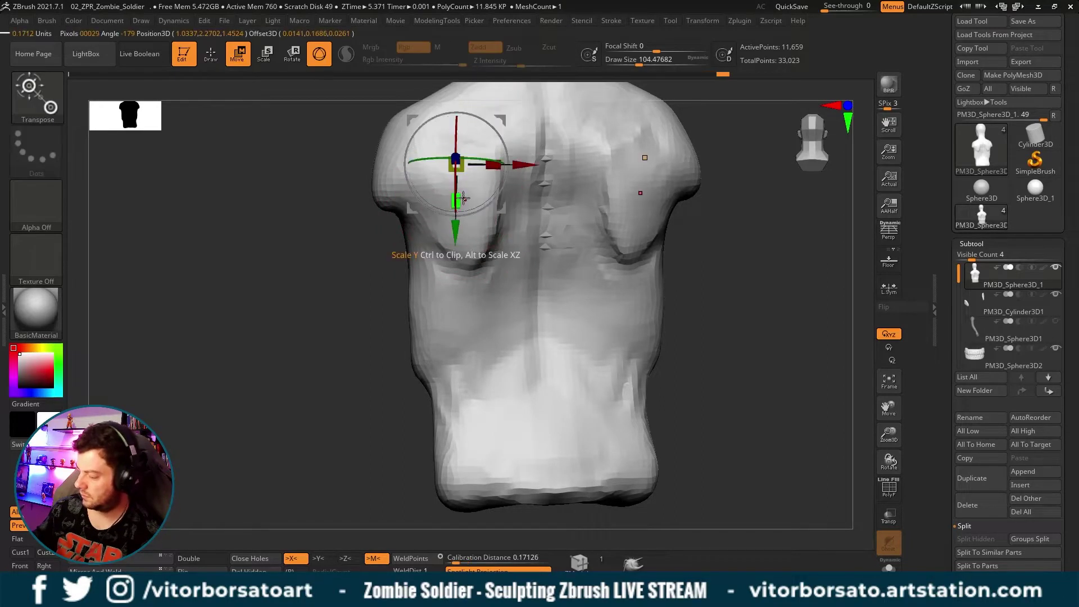
pyautogui.press('q')
pyautogui.press('b')
pyautogui.press('c')
pyautogui.press('b')
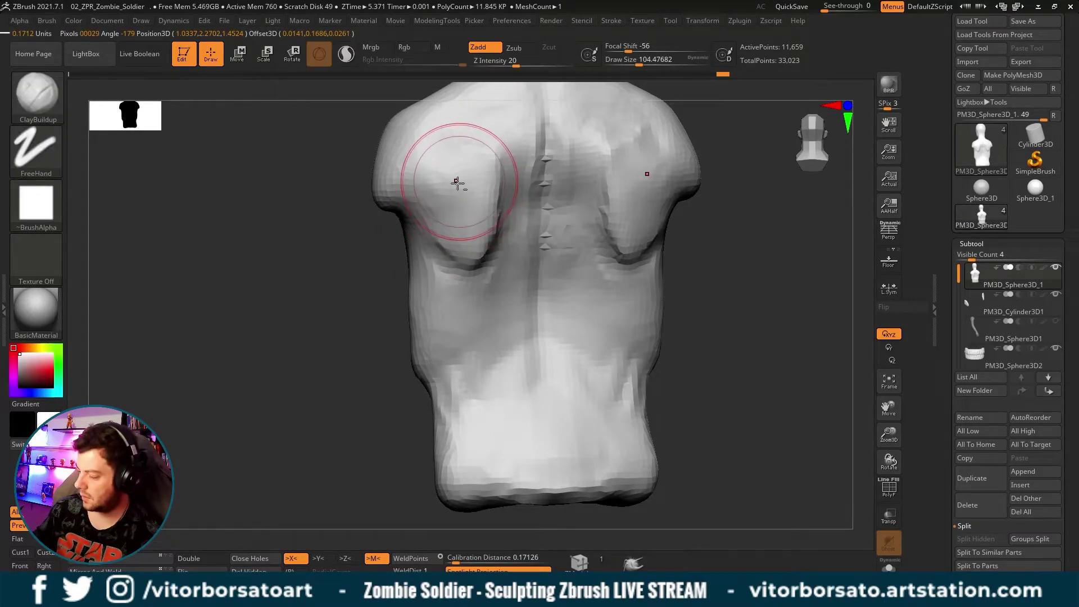
pyautogui.keyDown('alt'); pyautogui.moveTo(639, 277); pyautogui.dragTo(625, 316, button='right'); pyautogui.keyUp('alt')
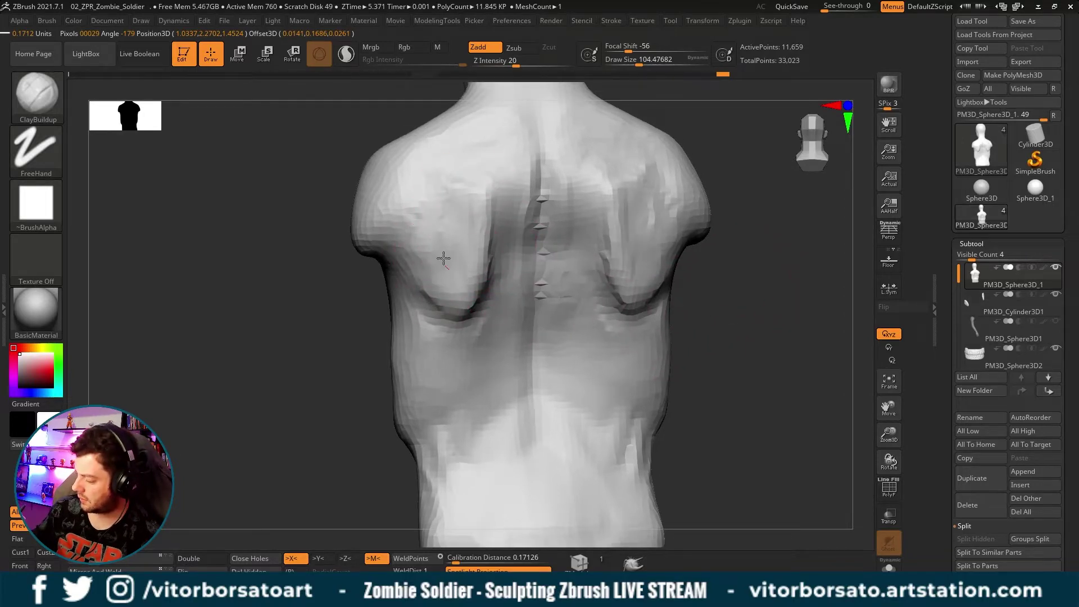
pyautogui.moveTo(718, 277); pyautogui.dragTo(520, 282)
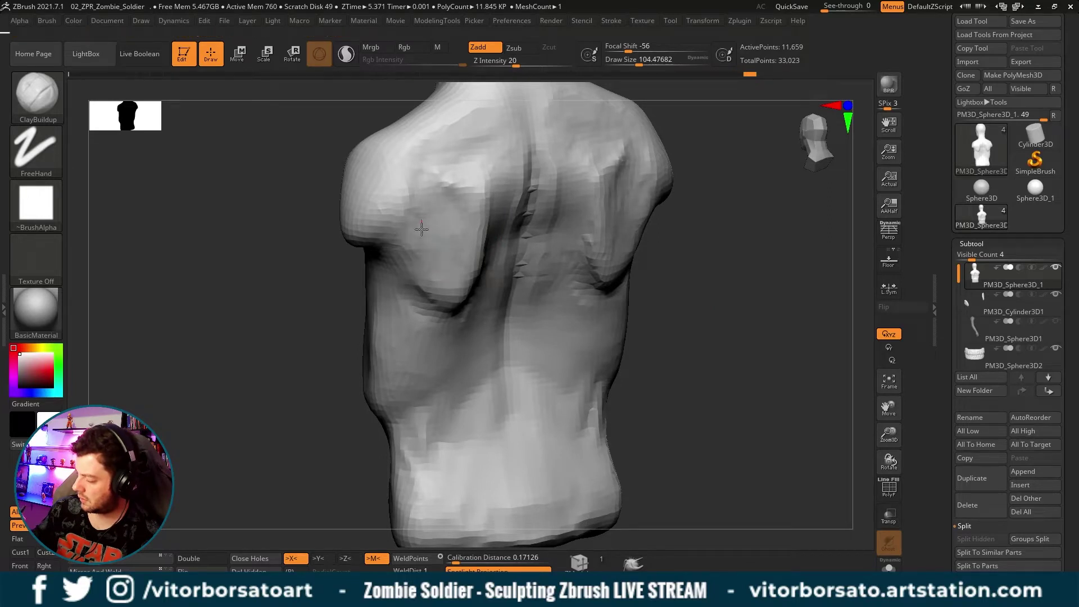
pyautogui.keyDown('shift'); pyautogui.moveTo(461, 231); pyautogui.dragTo(530, 240); pyautogui.keyUp('shift')
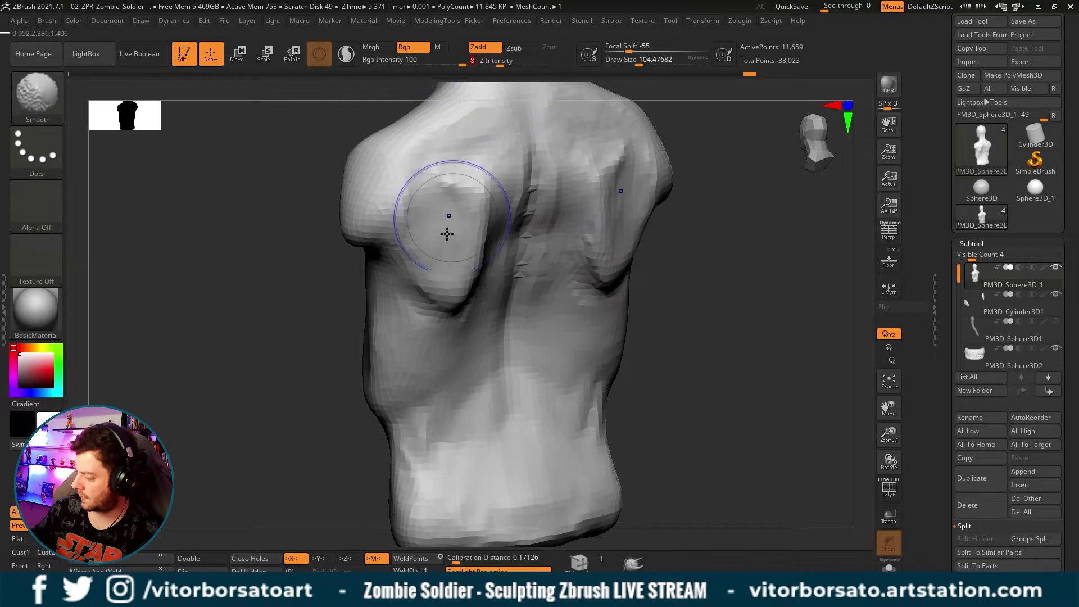
pyautogui.keyDown('shift'); pyautogui.moveTo(458, 211); pyautogui.dragTo(444, 222); pyautogui.keyUp('shift')
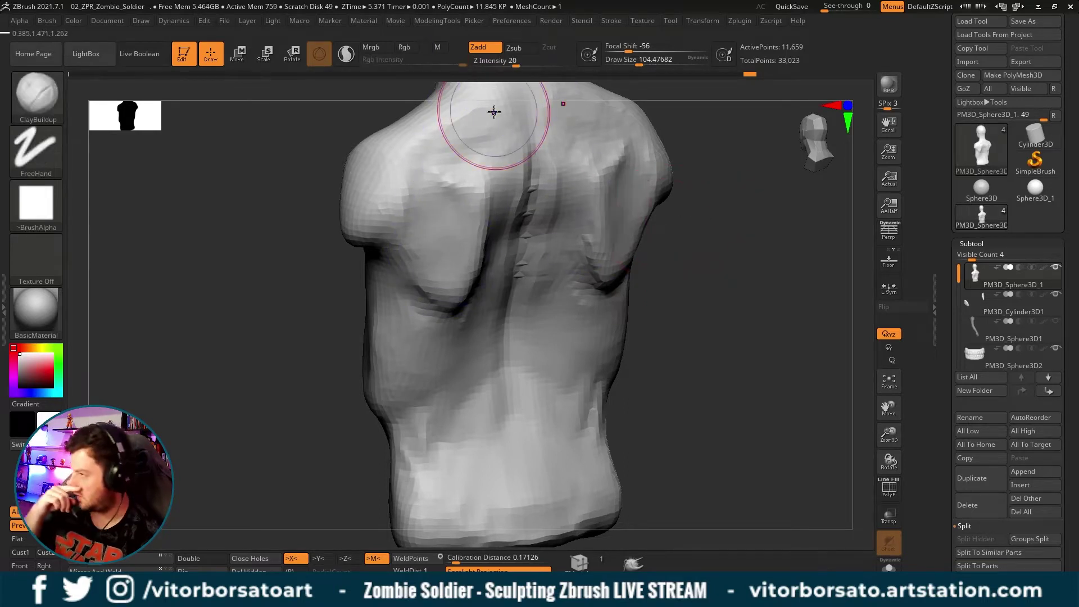
pyautogui.keyDown('shift'); pyautogui.moveTo(697, 236); pyautogui.dragTo(768, 245); pyautogui.keyUp('shift')
pyautogui.keyDown('ctrl'); pyautogui.moveTo(767, 246); pyautogui.dragTo(723, 249, button='right'); pyautogui.keyUp('ctrl')
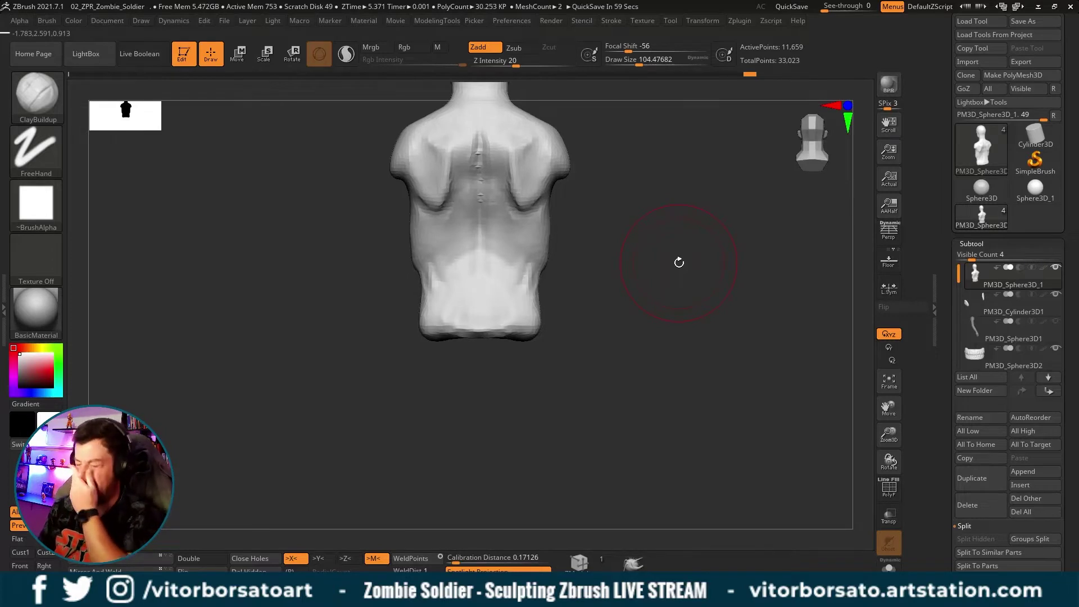
pyautogui.press('shift')
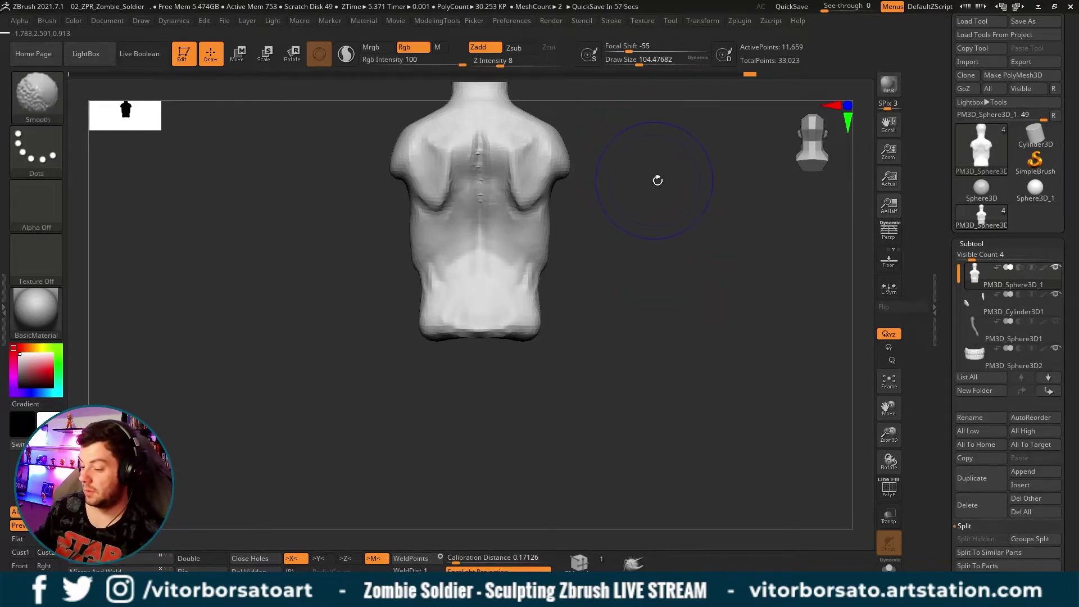
pyautogui.moveTo(722, 169)
pyautogui.mouseDown()
pyautogui.moveTo(711, 229)
pyautogui.moveTo(667, 246)
pyautogui.mouseUp()
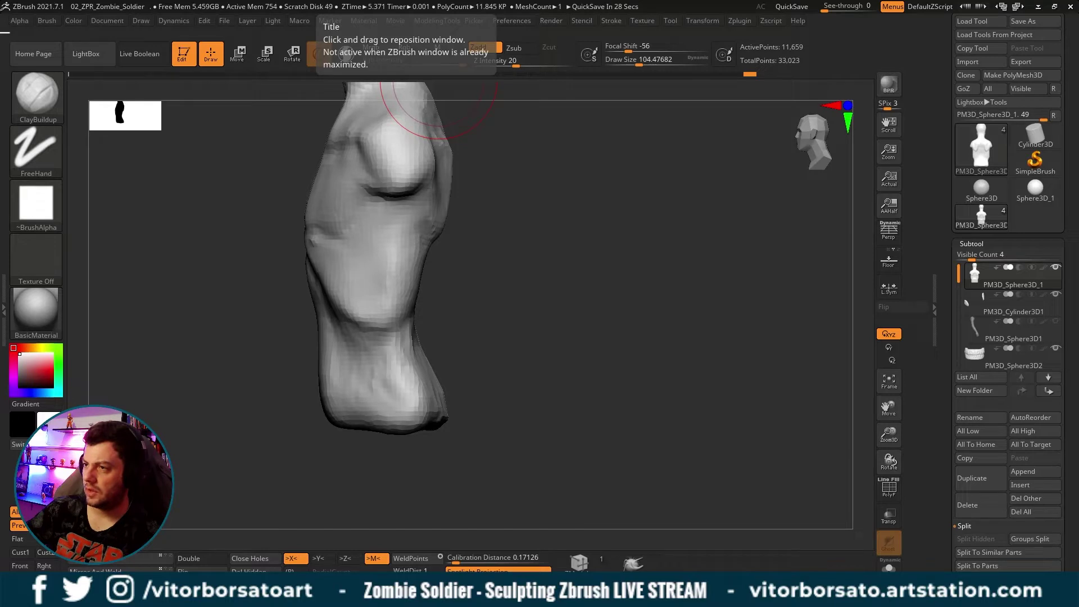
# Carve and deepen the diagonal crease low on the torso's flank with ClayBuildup strokes.
pyautogui.moveTo(630, 312)
pyautogui.mouseDown()
pyautogui.moveTo(704, 300)
pyautogui.moveTo(626, 294)
pyautogui.mouseUp()
pyautogui.moveTo(509, 253); pyautogui.dragTo(489, 278)
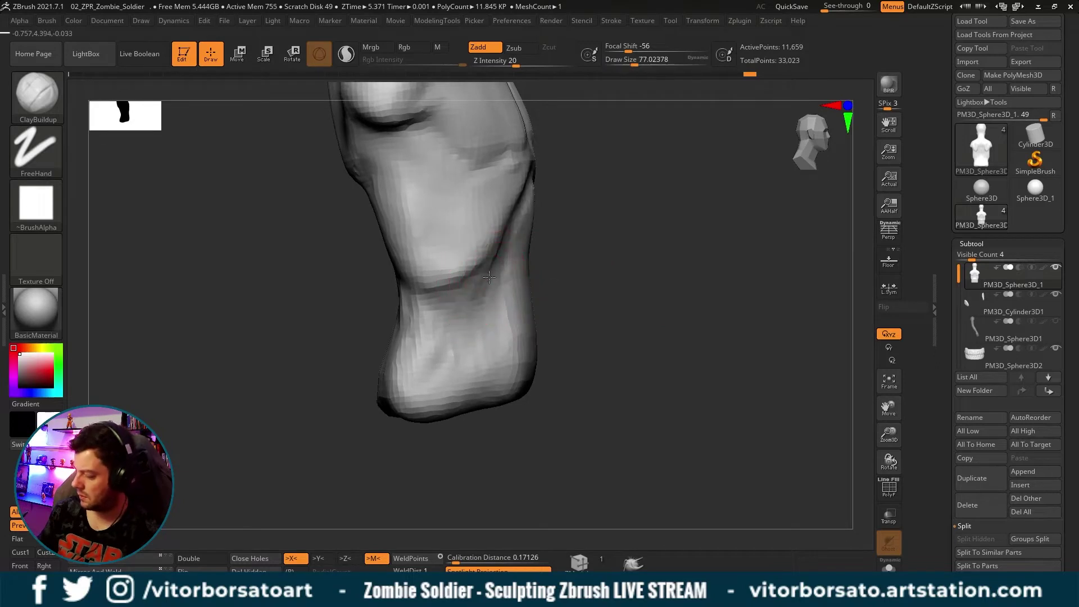
pyautogui.moveTo(482, 288); pyautogui.dragTo(461, 303)
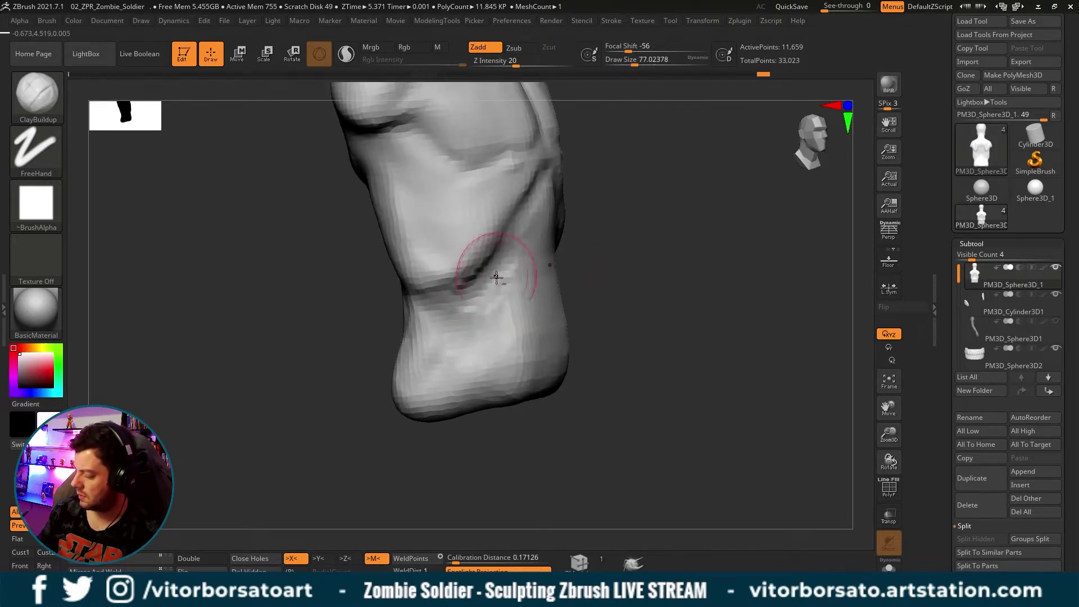
pyautogui.moveTo(605, 258)
pyautogui.mouseDown()
pyautogui.moveTo(492, 279)
pyautogui.moveTo(497, 254)
pyautogui.mouseUp()
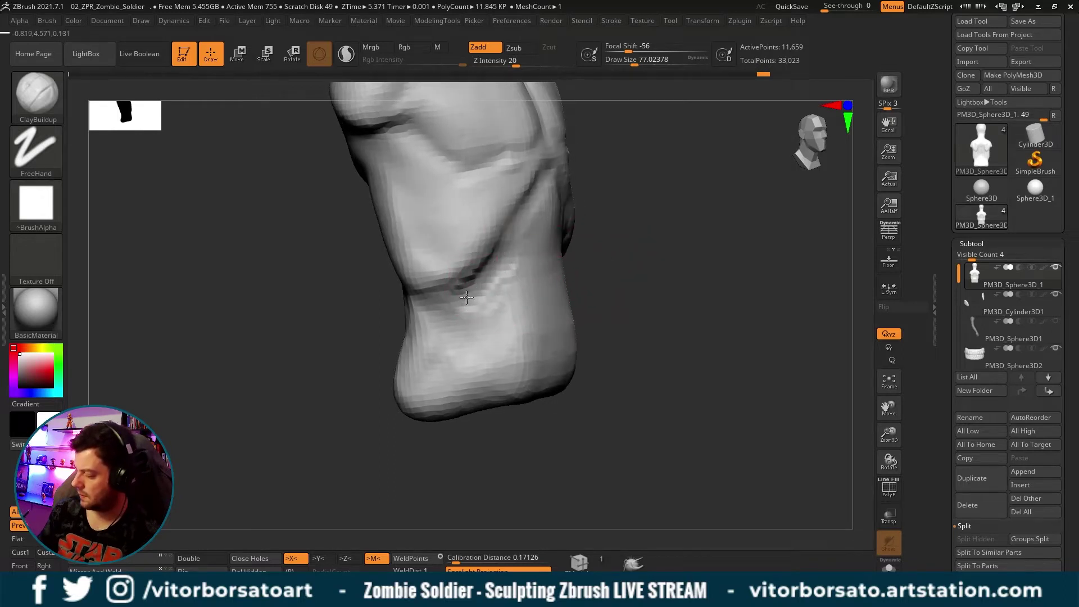
pyautogui.moveTo(467, 298)
pyautogui.mouseDown()
pyautogui.moveTo(470, 285)
pyautogui.moveTo(463, 293)
pyautogui.mouseUp()
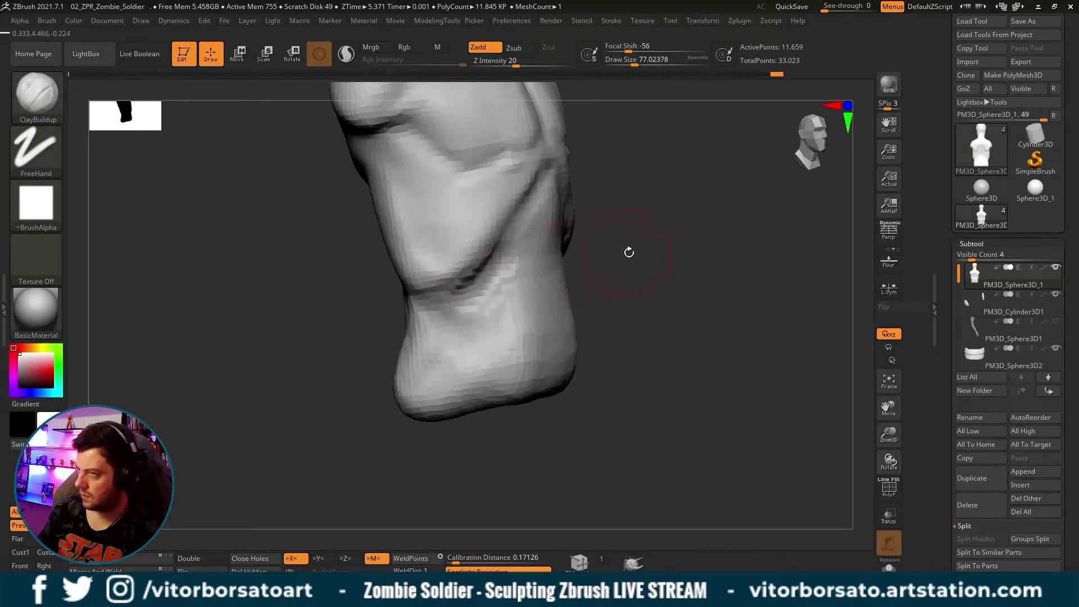
pyautogui.moveTo(627, 250)
pyautogui.mouseDown()
pyautogui.moveTo(662, 242)
pyautogui.moveTo(635, 304)
pyautogui.mouseUp()
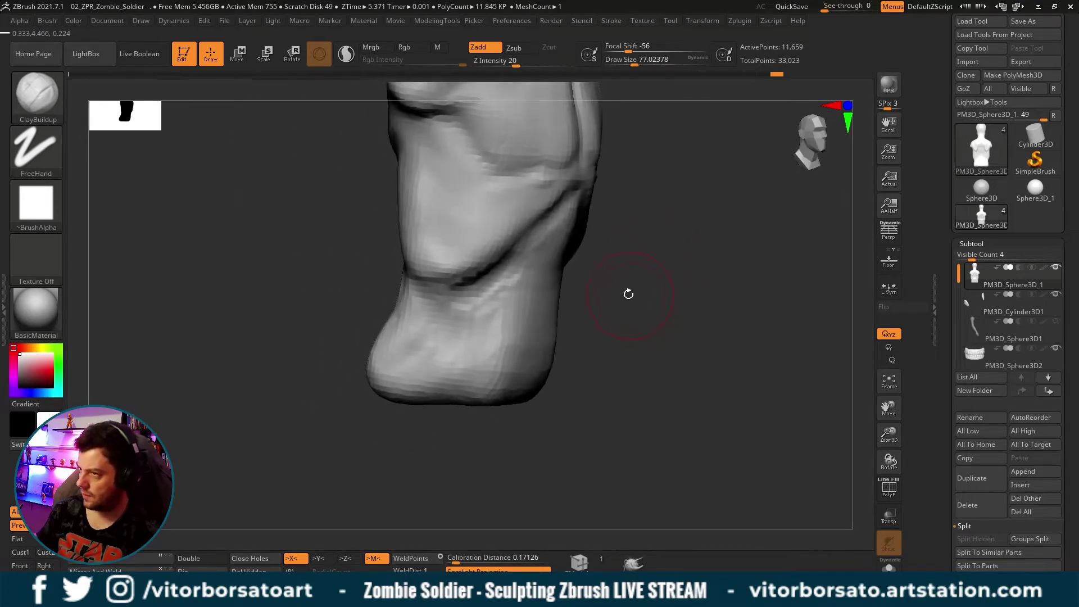
pyautogui.moveTo(429, 243)
pyautogui.mouseDown()
pyautogui.moveTo(419, 262)
pyautogui.moveTo(434, 280)
pyautogui.mouseUp()
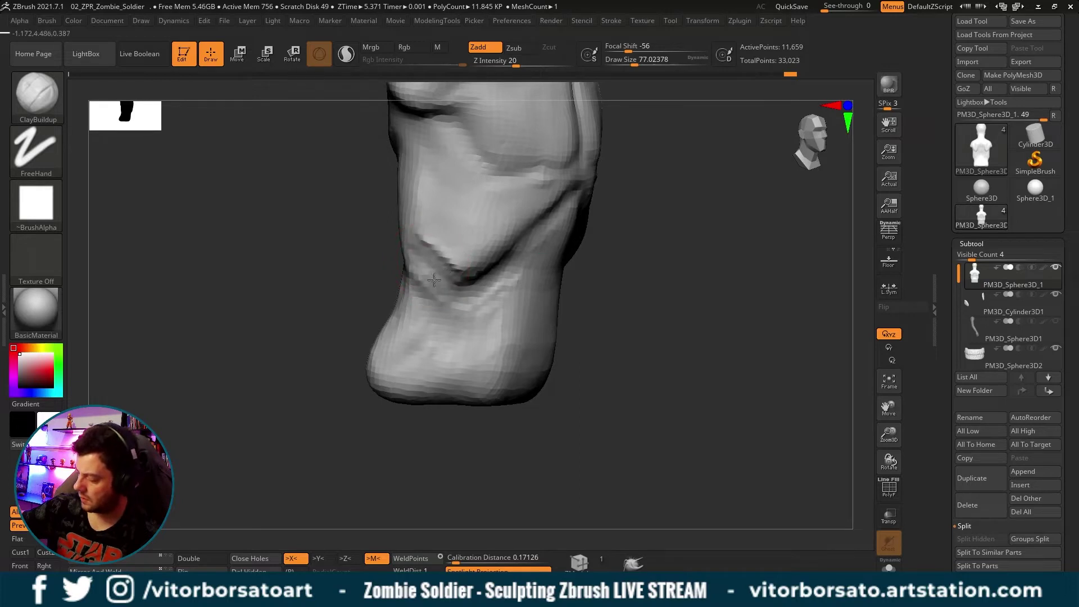
pyautogui.moveTo(634, 319); pyautogui.dragTo(630, 315)
pyautogui.moveTo(461, 276); pyautogui.dragTo(480, 290)
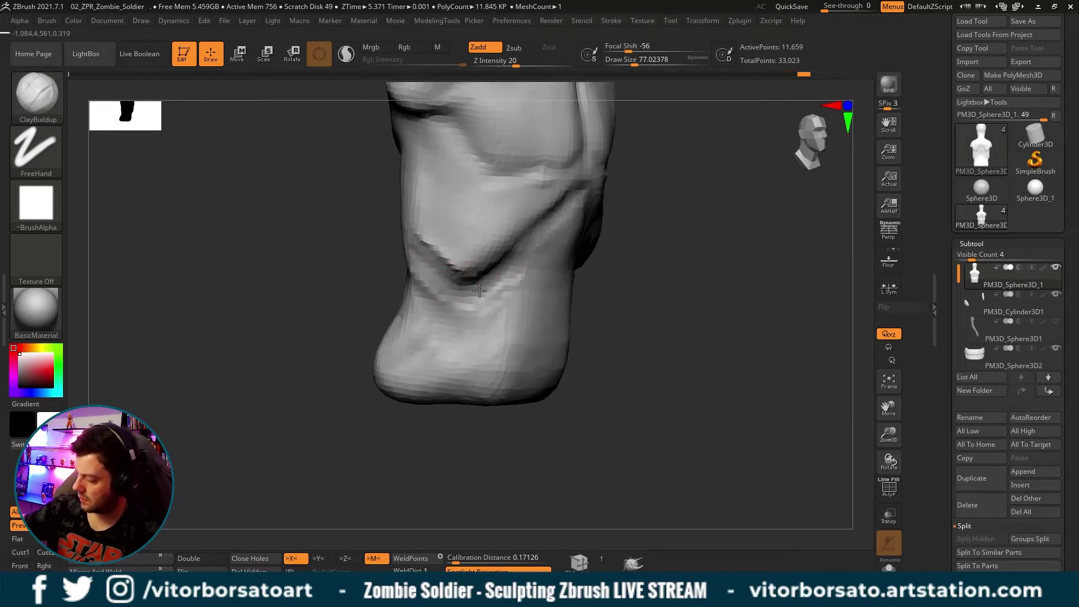
# Soften the shading of the flank crease, viewing it between front and side angles.
pyautogui.moveTo(631, 356)
pyautogui.mouseDown()
pyautogui.moveTo(670, 325)
pyautogui.moveTo(632, 345)
pyautogui.mouseUp()
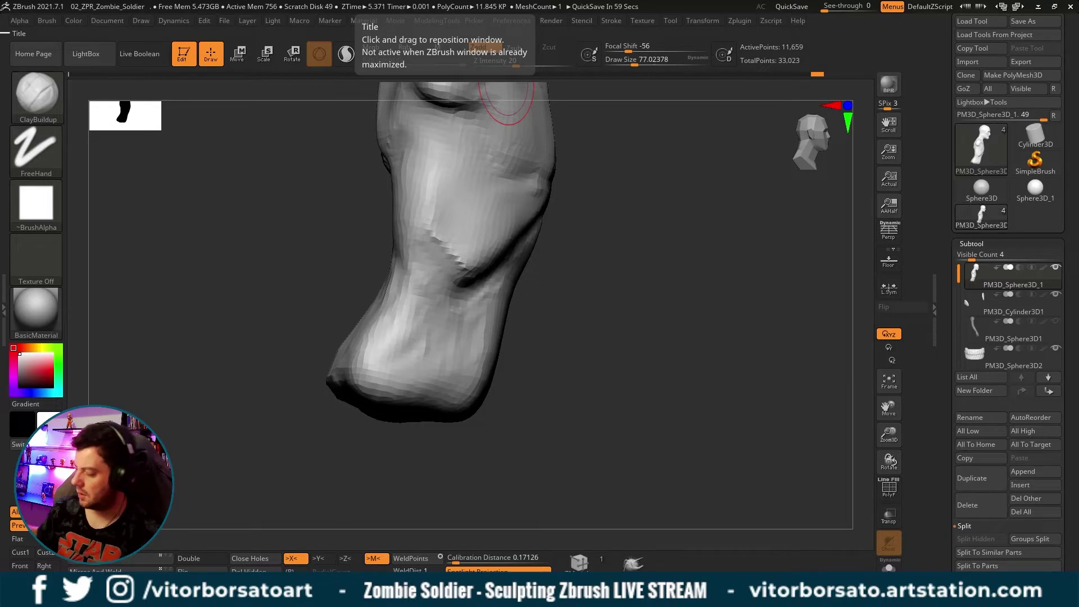
pyautogui.moveTo(641, 375)
pyautogui.mouseDown()
pyautogui.moveTo(706, 380)
pyautogui.moveTo(686, 354)
pyautogui.moveTo(706, 327)
pyautogui.moveTo(607, 313)
pyautogui.moveTo(675, 304)
pyautogui.moveTo(636, 297)
pyautogui.mouseUp()
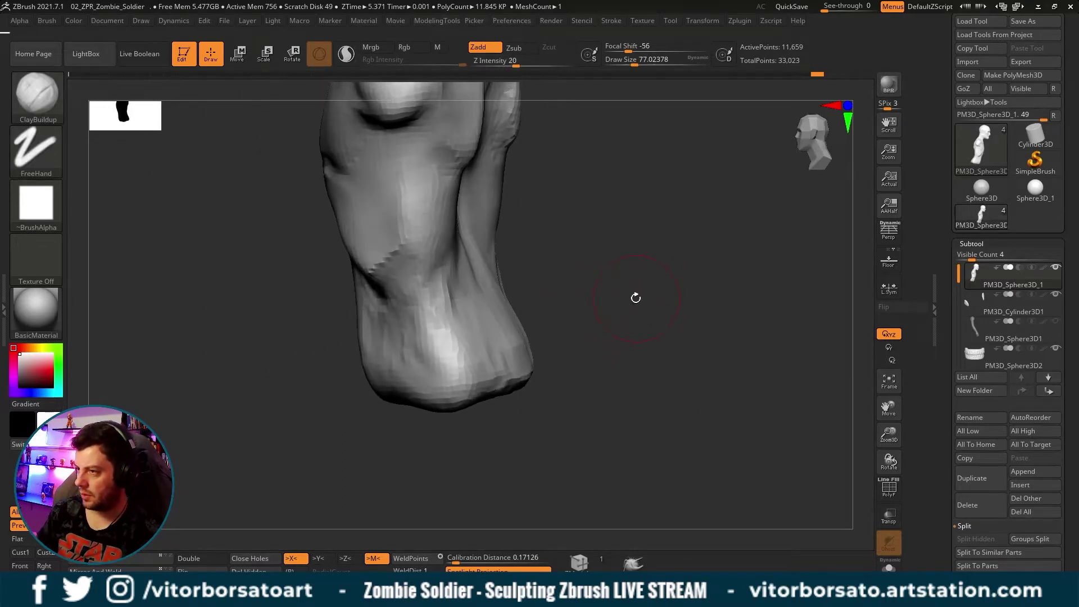
pyautogui.moveTo(610, 258); pyautogui.dragTo(616, 283)
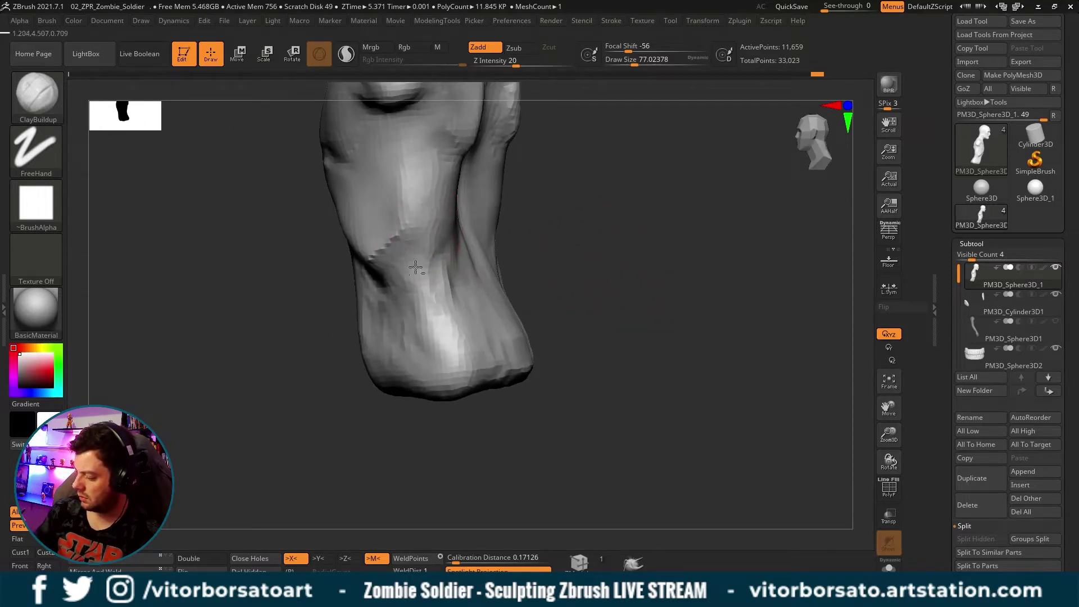
pyautogui.moveTo(435, 271); pyautogui.dragTo(493, 248, button='right')
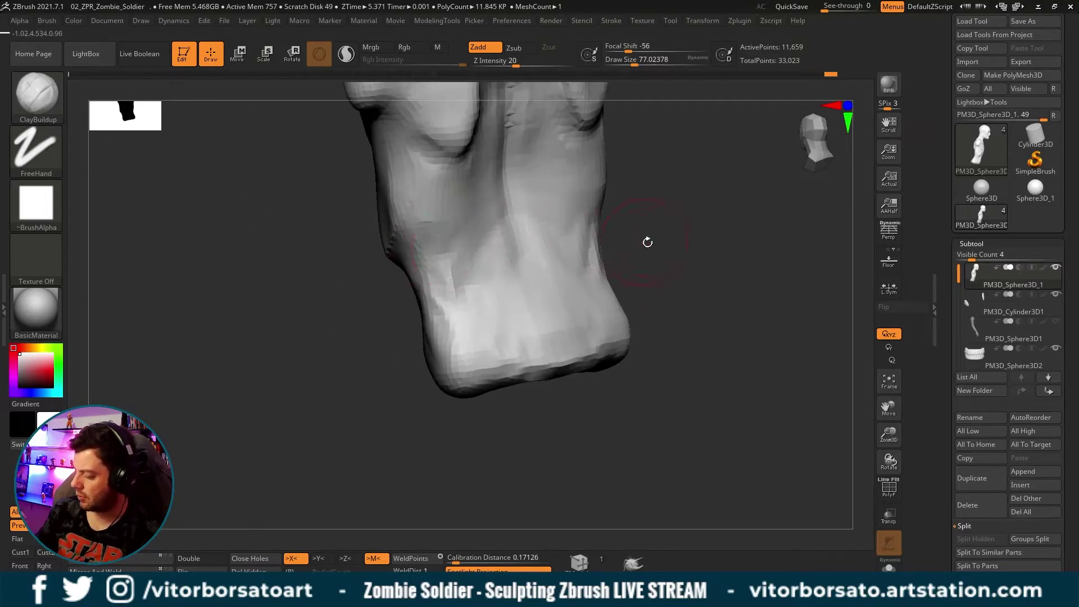
pyautogui.moveTo(646, 241)
pyautogui.mouseDown()
pyautogui.moveTo(688, 232)
pyautogui.moveTo(642, 248)
pyautogui.moveTo(642, 273)
pyautogui.mouseUp()
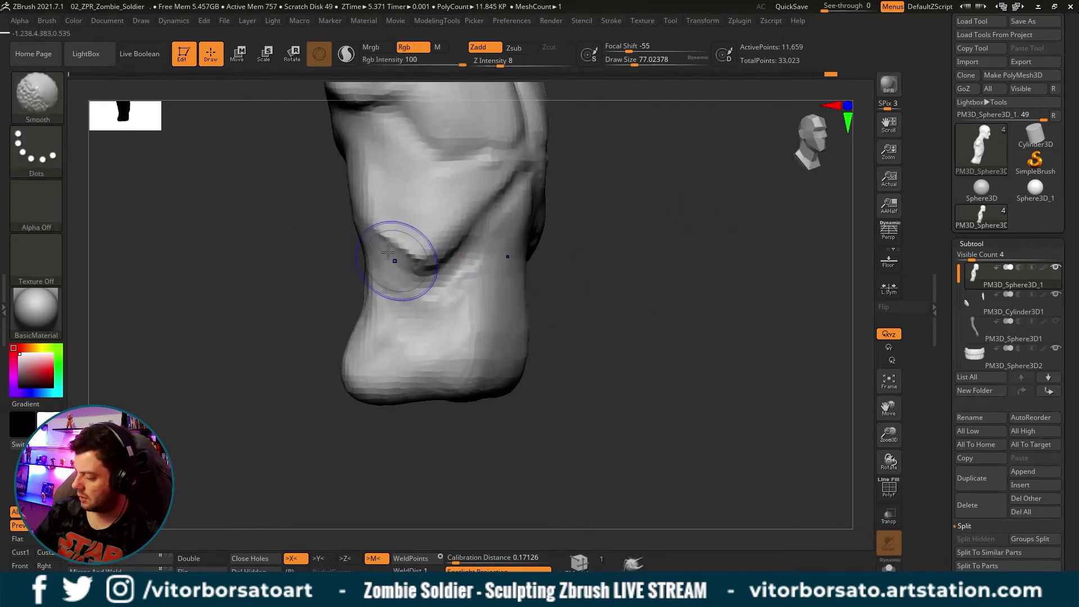
pyautogui.keyDown('shift'); pyautogui.moveTo(402, 257); pyautogui.dragTo(453, 291); pyautogui.keyUp('shift')
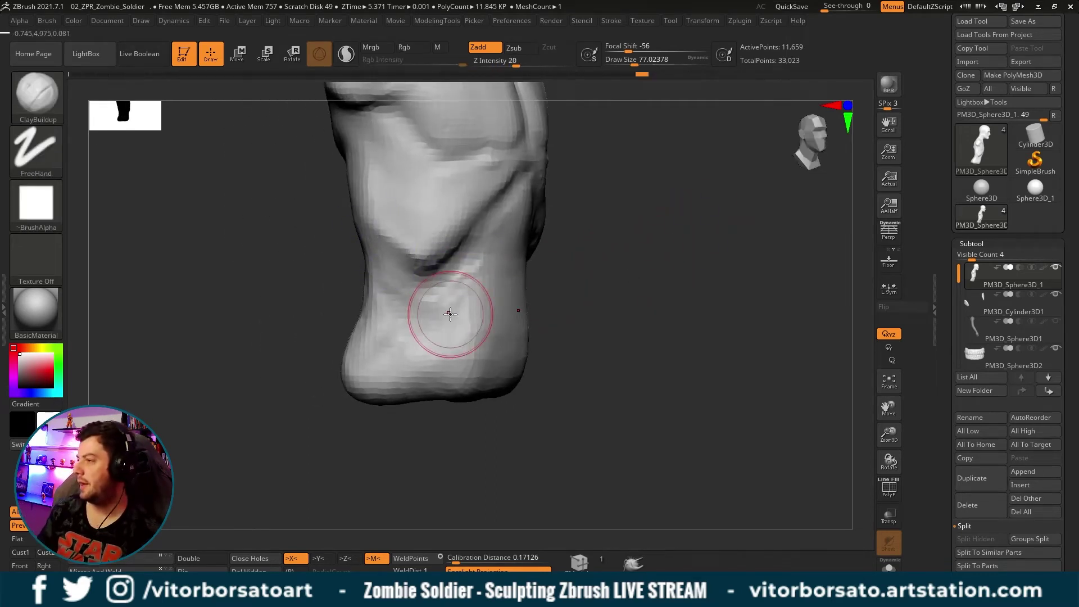
pyautogui.moveTo(647, 299); pyautogui.dragTo(688, 272)
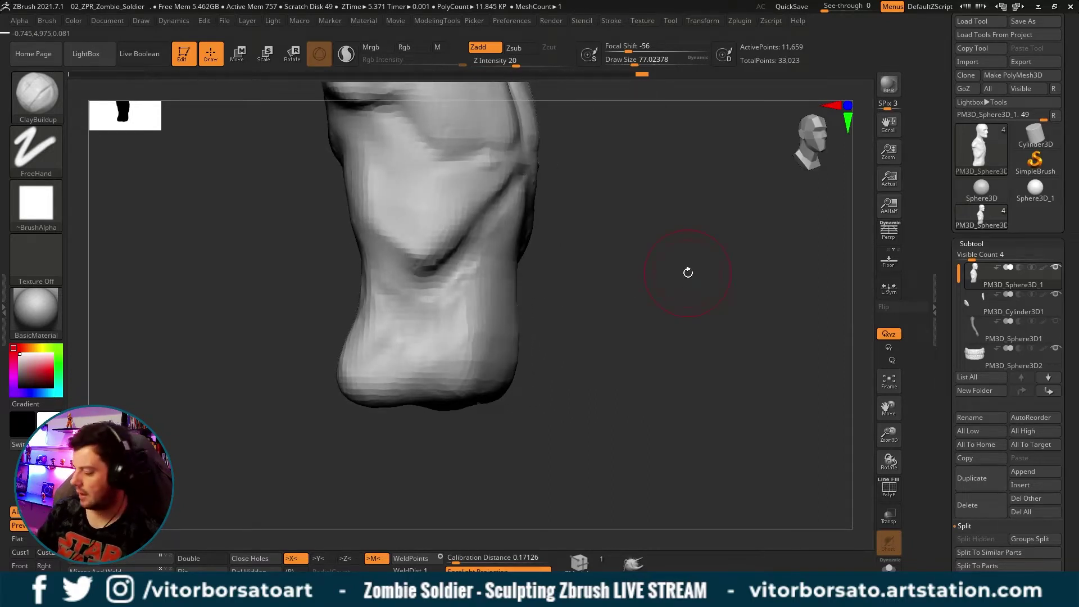
pyautogui.moveTo(688, 273); pyautogui.dragTo(585, 240)
# Push the chest side and flank masses with an enlarged Move brush, ending at draw size 90.22.
pyautogui.press('s')
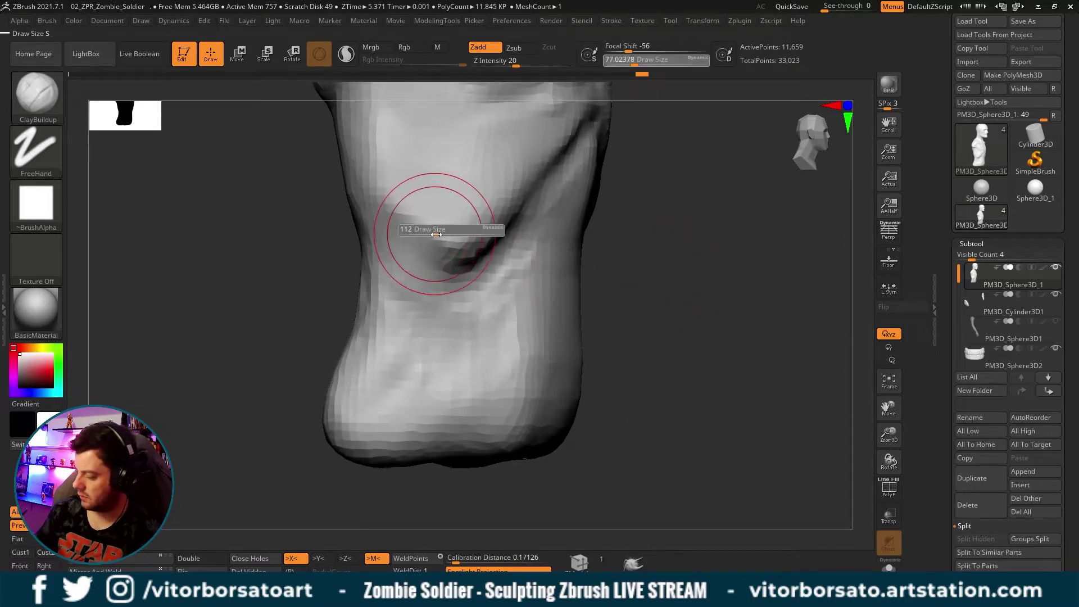
pyautogui.moveTo(436, 235); pyautogui.dragTo(444, 233)
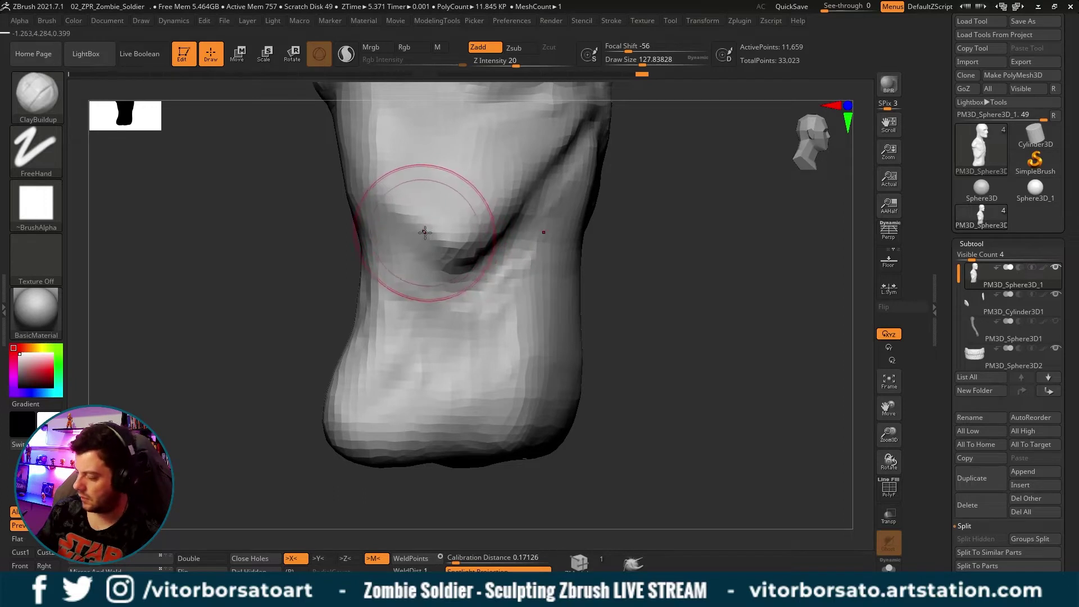
pyautogui.press('b')
pyautogui.press('m')
pyautogui.press('v')
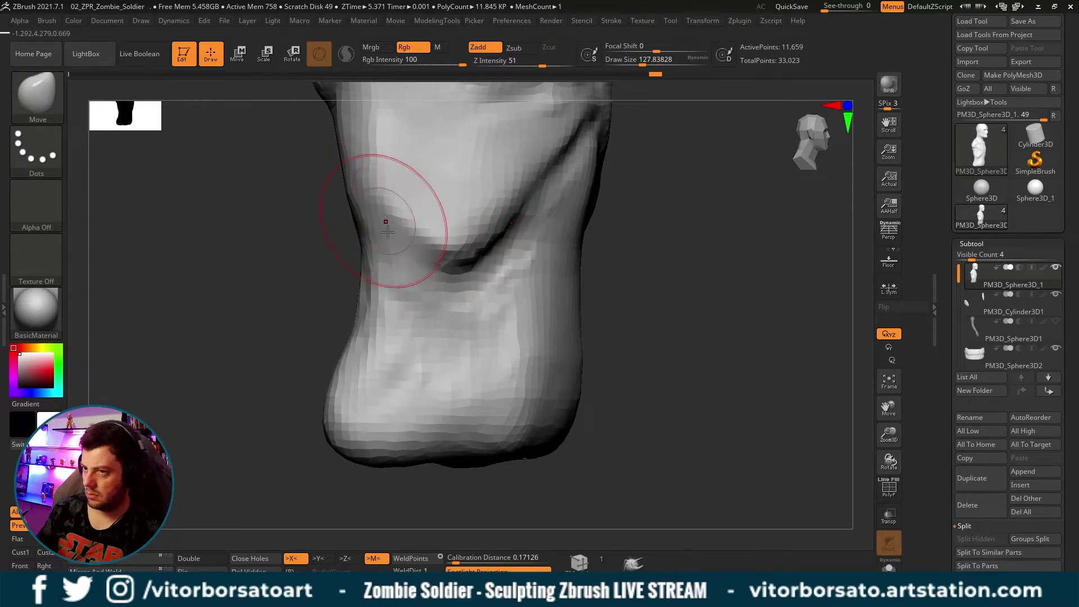
pyautogui.moveTo(663, 231)
pyautogui.mouseDown()
pyautogui.moveTo(710, 293)
pyautogui.moveTo(653, 279)
pyautogui.moveTo(652, 288)
pyautogui.mouseUp()
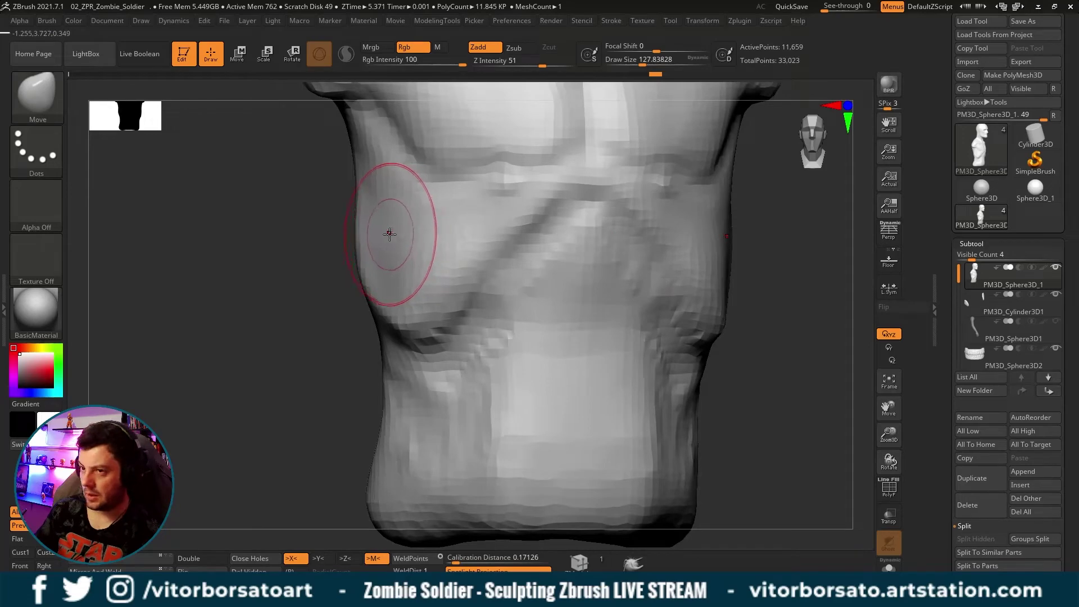
pyautogui.press('s')
pyautogui.moveTo(389, 233); pyautogui.dragTo(392, 237)
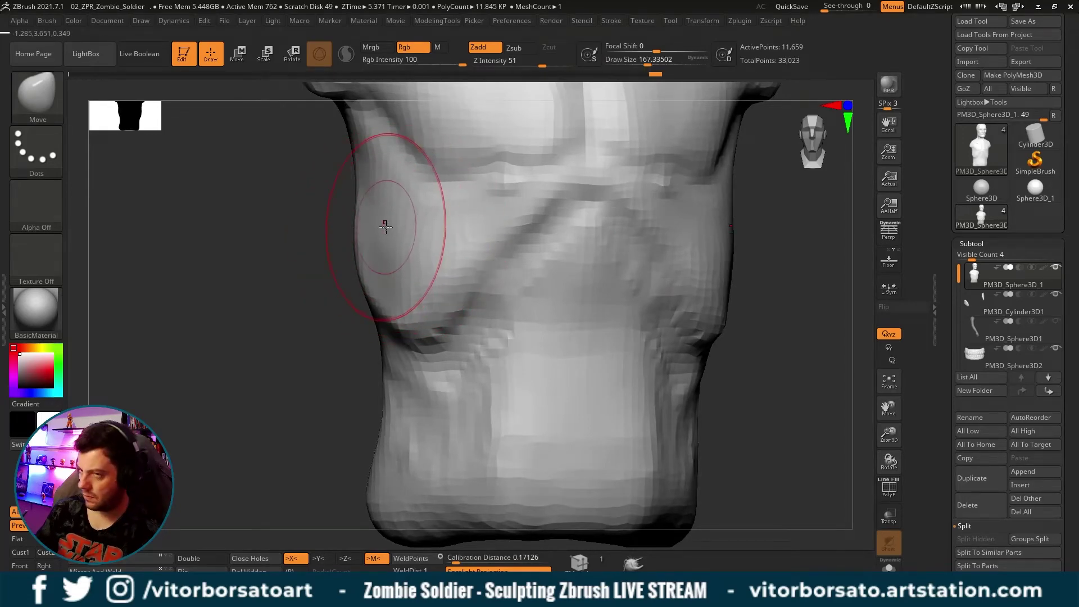
pyautogui.moveTo(294, 275)
pyautogui.mouseDown()
pyautogui.moveTo(336, 270)
pyautogui.moveTo(366, 163)
pyautogui.moveTo(326, 246)
pyautogui.moveTo(510, 282)
pyautogui.moveTo(571, 260)
pyautogui.moveTo(549, 104)
pyautogui.mouseUp()
pyautogui.press('s')
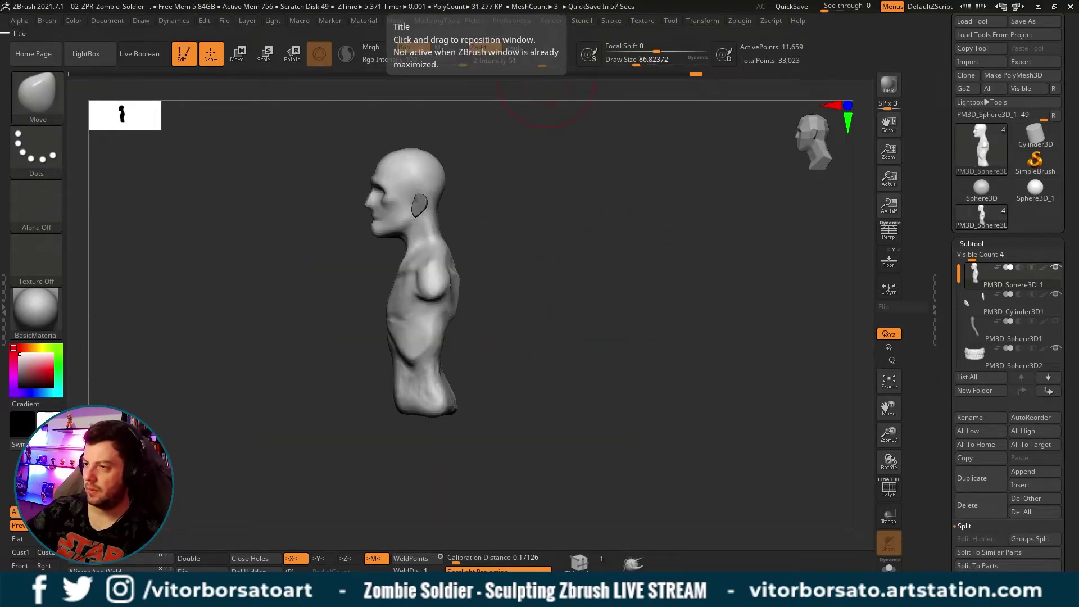
pyautogui.moveTo(598, 356)
pyautogui.mouseDown()
pyautogui.moveTo(665, 356)
pyautogui.moveTo(648, 309)
pyautogui.moveTo(596, 359)
pyautogui.mouseUp()
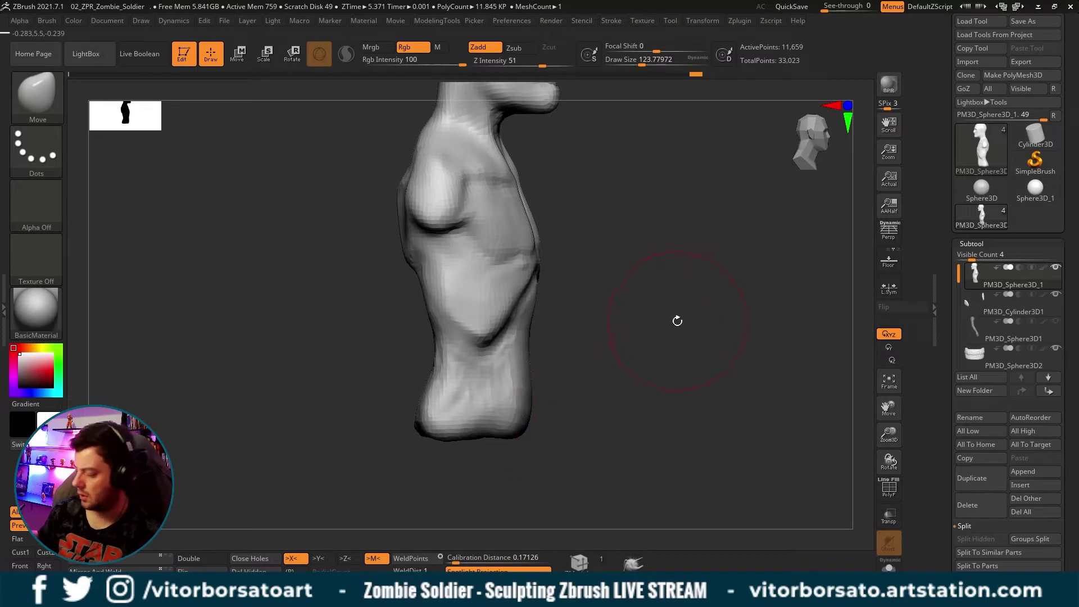
pyautogui.moveTo(677, 320)
pyautogui.mouseDown()
pyautogui.moveTo(678, 335)
pyautogui.moveTo(659, 339)
pyautogui.moveTo(667, 285)
pyautogui.moveTo(609, 316)
pyautogui.mouseUp()
# Cut creases into the lower flanks and hips with DamStandard, viewing the torso from below.
pyautogui.press('s')
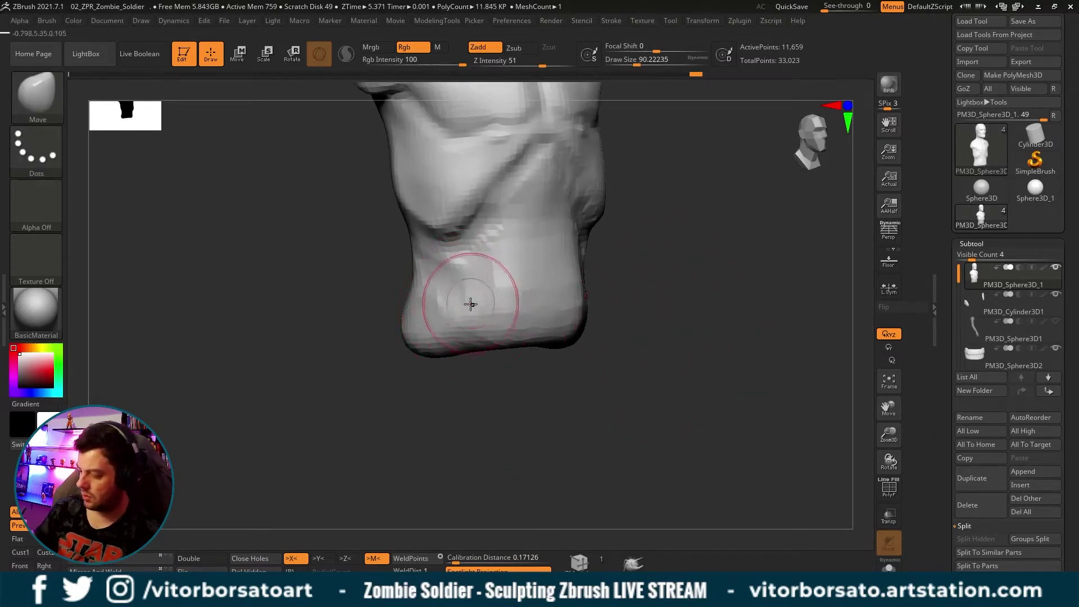
pyautogui.press('b')
pyautogui.press('c')
pyautogui.press('b')
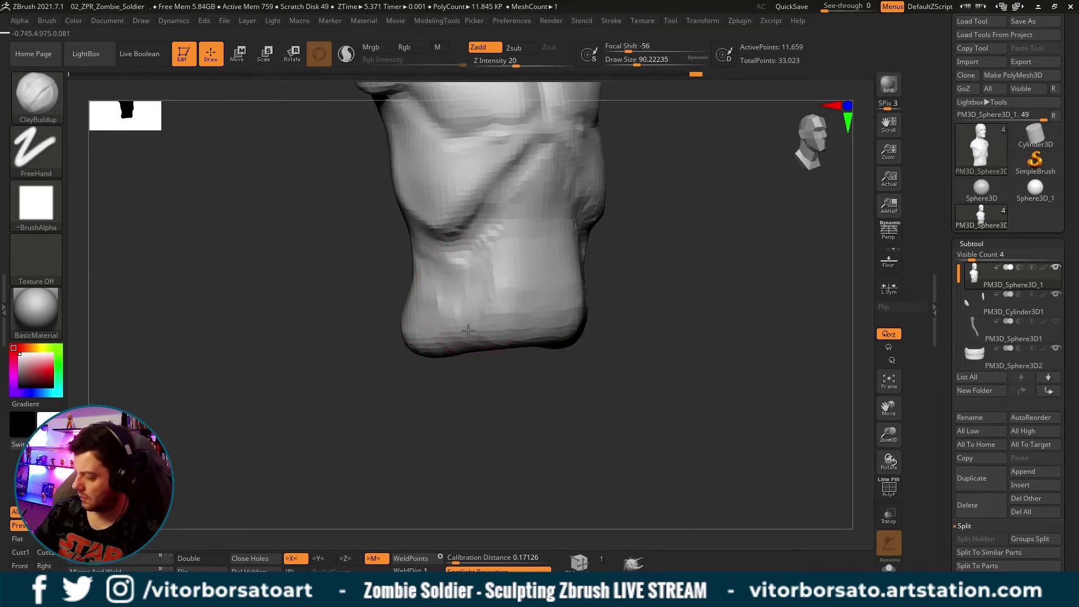
pyautogui.press('ctrl')
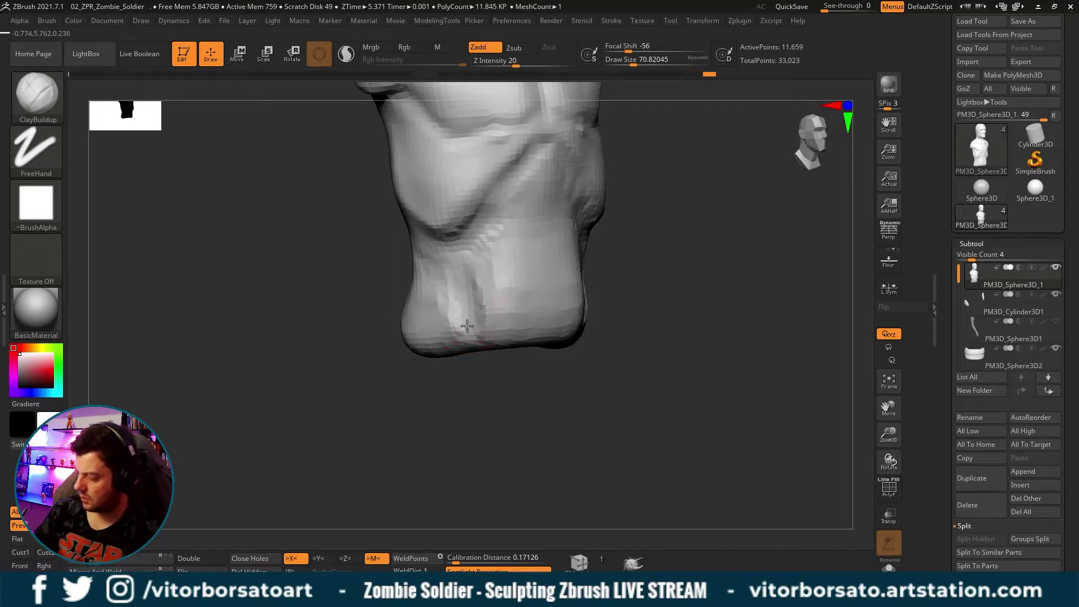
pyautogui.moveTo(463, 371)
pyautogui.mouseDown()
pyautogui.moveTo(520, 397)
pyautogui.moveTo(474, 383)
pyautogui.mouseUp()
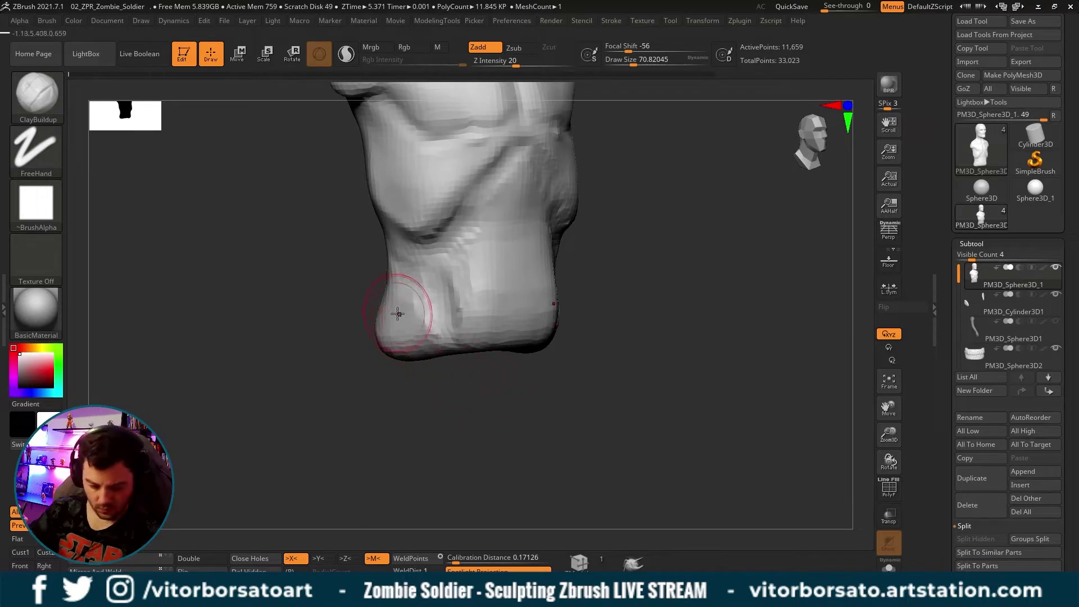
pyautogui.press('b')
pyautogui.press('d')
pyautogui.press('s')
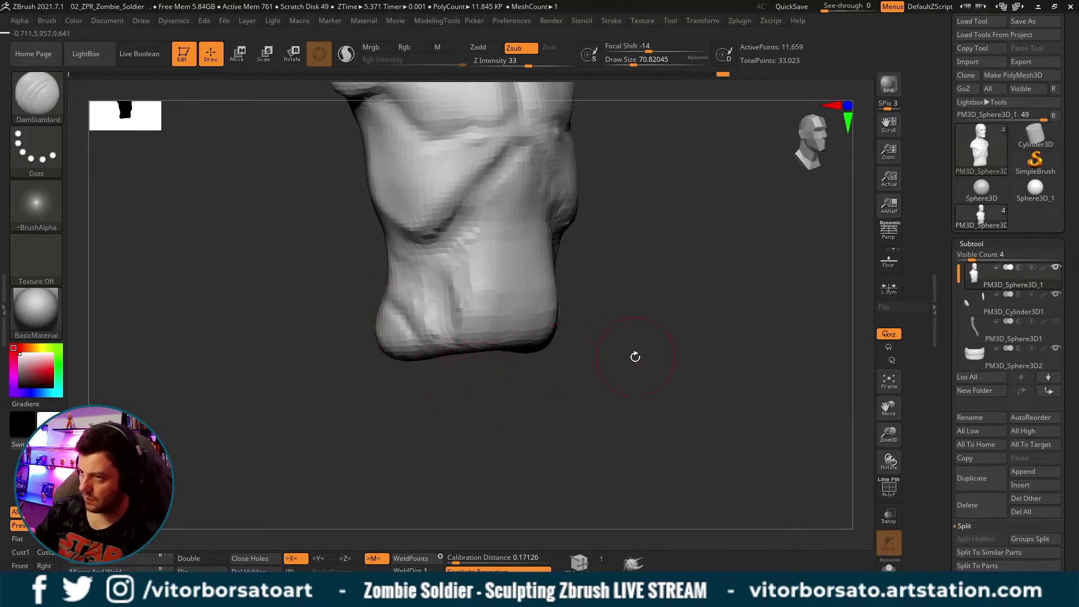
pyautogui.moveTo(635, 356); pyautogui.dragTo(639, 366)
pyautogui.moveTo(419, 332); pyautogui.dragTo(433, 364)
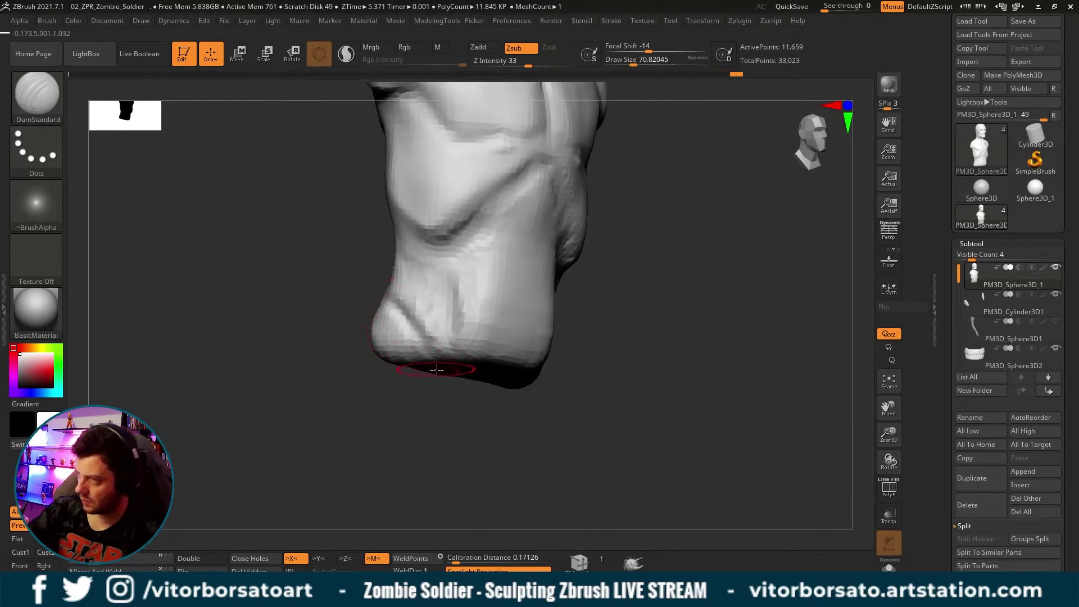
pyautogui.moveTo(432, 366)
pyautogui.mouseDown()
pyautogui.moveTo(449, 406)
pyautogui.moveTo(435, 349)
pyautogui.mouseUp()
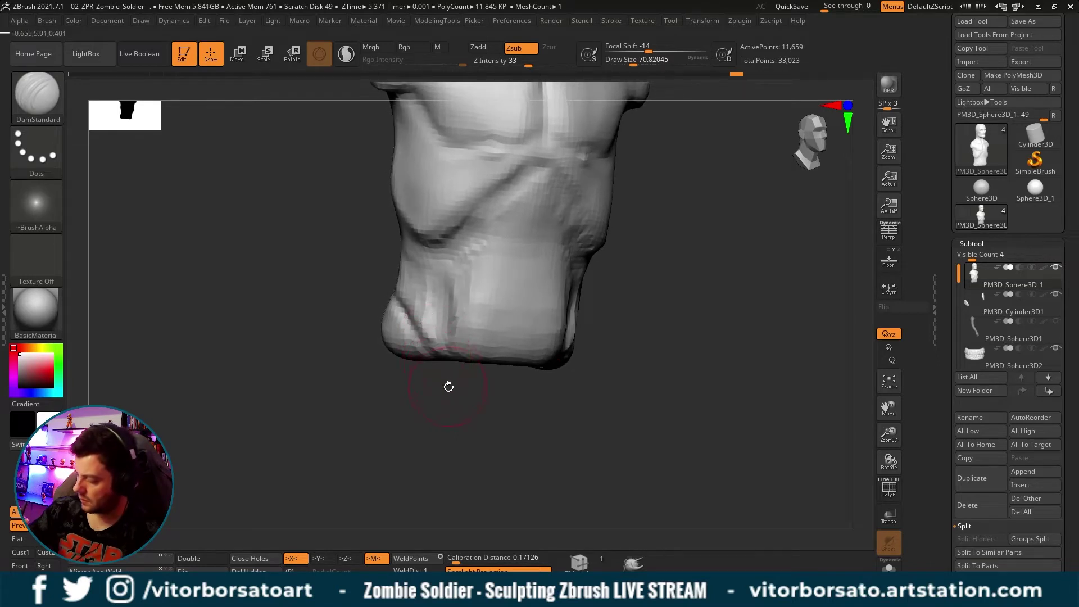
pyautogui.moveTo(449, 387)
pyautogui.mouseDown()
pyautogui.moveTo(408, 350)
pyautogui.moveTo(433, 378)
pyautogui.moveTo(511, 387)
pyautogui.moveTo(522, 399)
pyautogui.moveTo(571, 369)
pyautogui.moveTo(642, 384)
pyautogui.mouseUp()
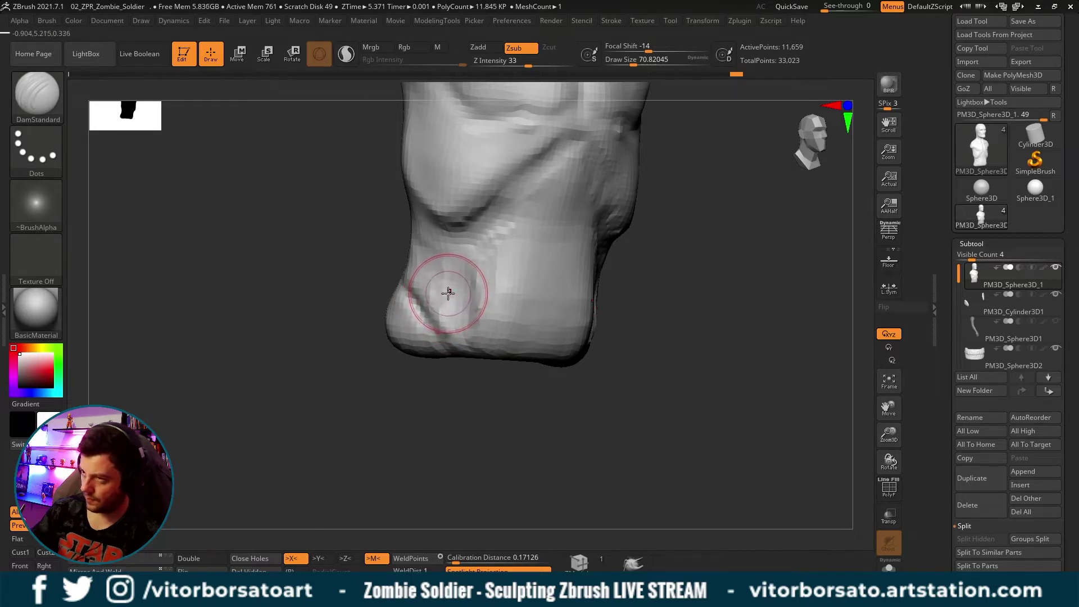
# Add ClayBuildup strokes to build up the lower abdomen and flanks.
pyautogui.press('b')
pyautogui.press('c')
pyautogui.press('b')
pyautogui.moveTo(456, 296)
pyautogui.mouseDown()
pyautogui.moveTo(437, 265)
pyautogui.moveTo(436, 286)
pyautogui.mouseUp()
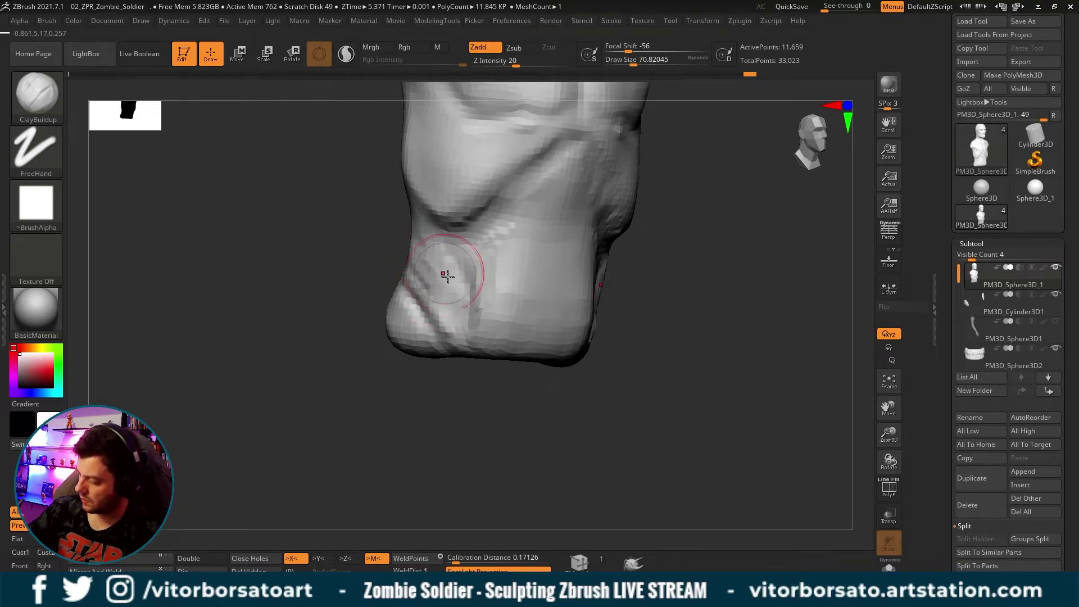
pyautogui.moveTo(534, 388)
pyautogui.mouseDown()
pyautogui.moveTo(554, 414)
pyautogui.moveTo(580, 388)
pyautogui.moveTo(545, 389)
pyautogui.mouseUp()
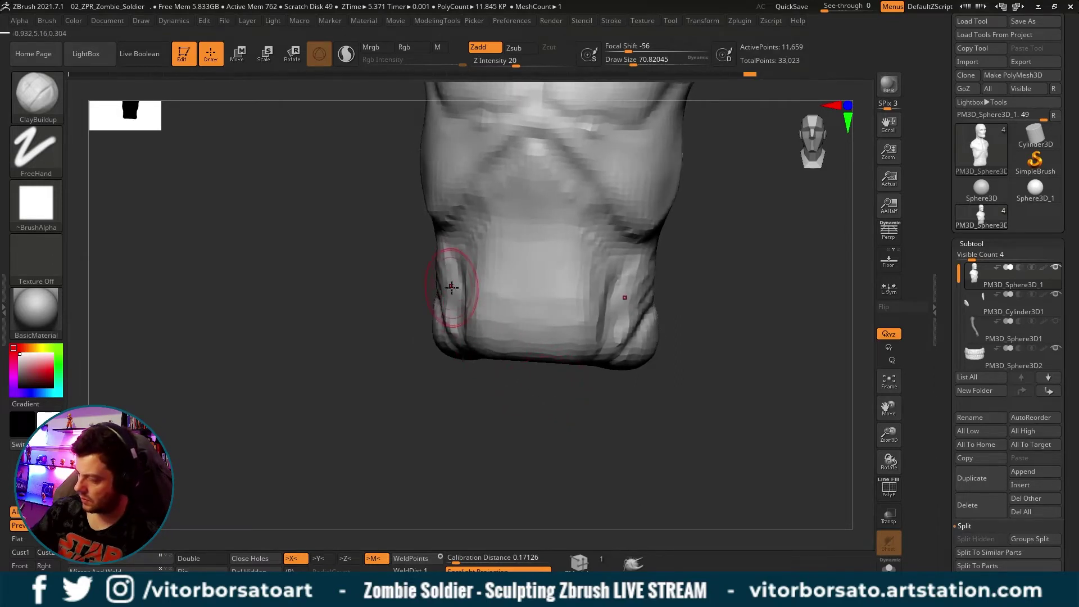
pyautogui.moveTo(442, 387); pyautogui.dragTo(468, 306)
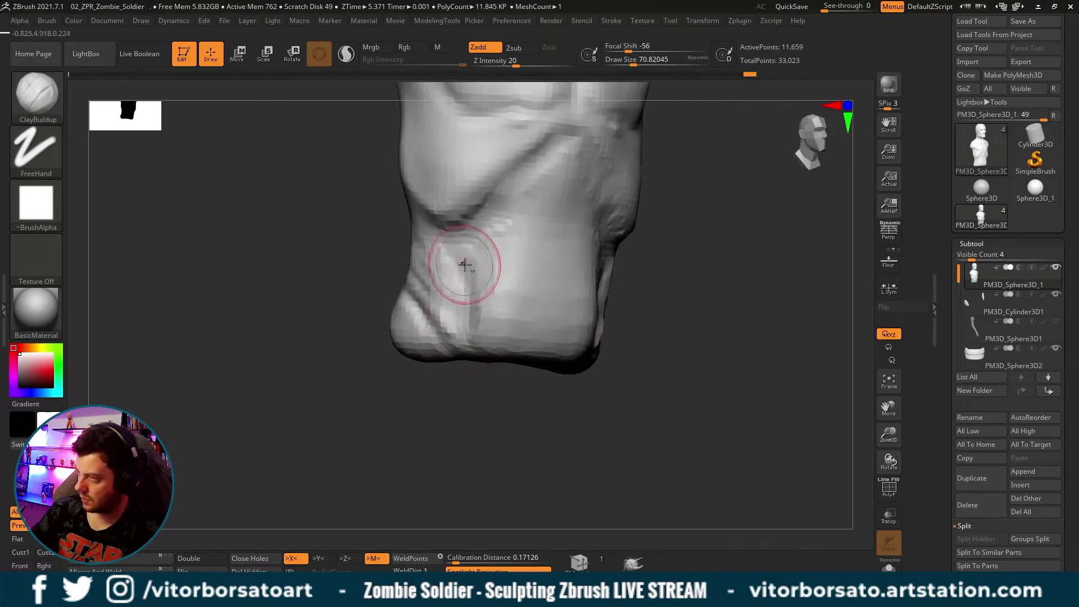
pyautogui.moveTo(525, 385)
pyautogui.mouseDown()
pyautogui.moveTo(482, 393)
pyautogui.moveTo(525, 402)
pyautogui.mouseUp()
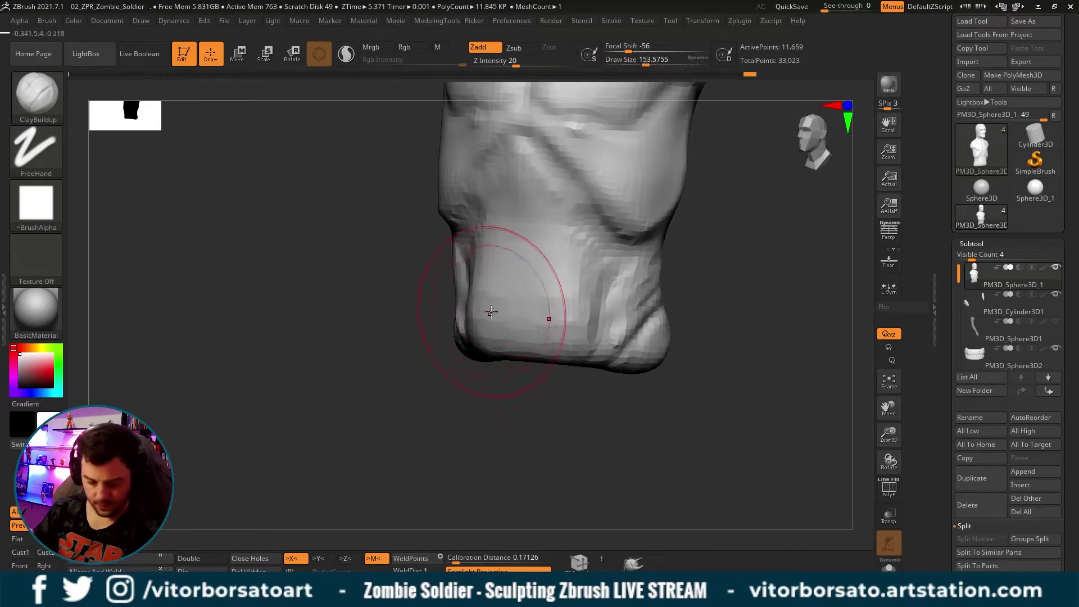
# Activate the Move brush at draw size 153.58 and frame the torso frontally.
pyautogui.press('b')
pyautogui.press('m')
pyautogui.press('v')
pyautogui.moveTo(506, 388)
pyautogui.mouseDown()
pyautogui.moveTo(501, 395)
pyautogui.moveTo(568, 367)
pyautogui.mouseUp()
pyautogui.moveTo(550, 277); pyautogui.dragTo(531, 284)
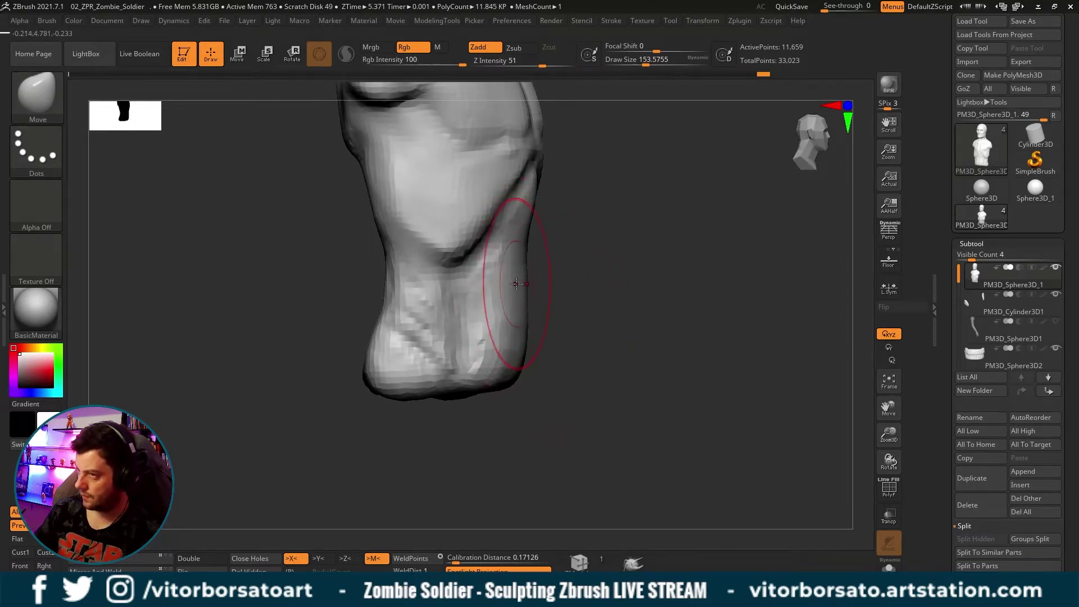
# Set Draw Size to about 140 and frame the whole bust from the front.
pyautogui.press('s')
pyautogui.moveTo(506, 321); pyautogui.dragTo(526, 322)
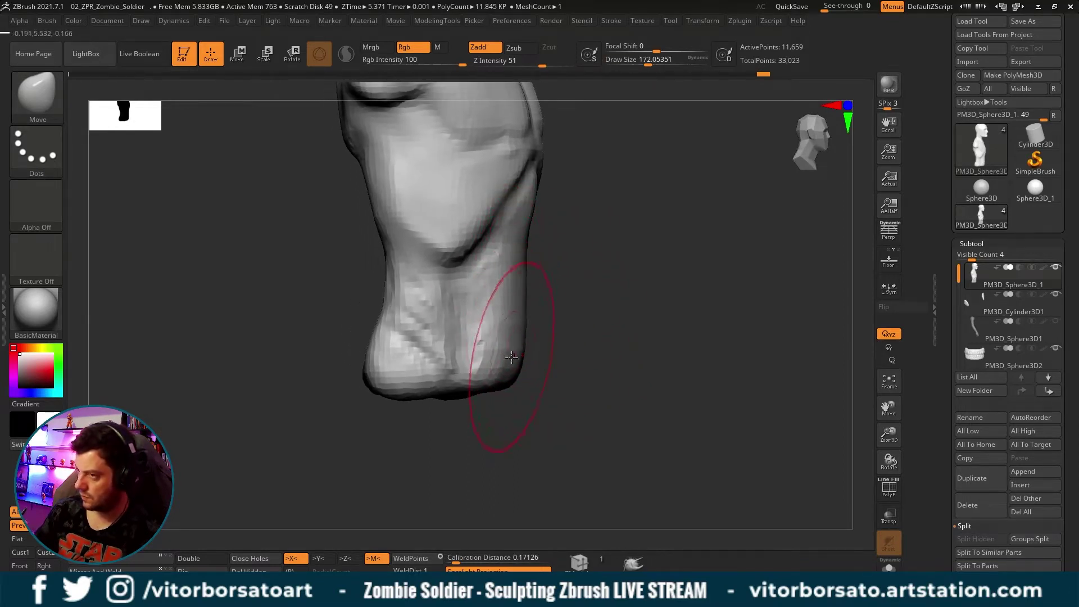
pyautogui.press('s')
pyautogui.moveTo(519, 386); pyautogui.dragTo(501, 387)
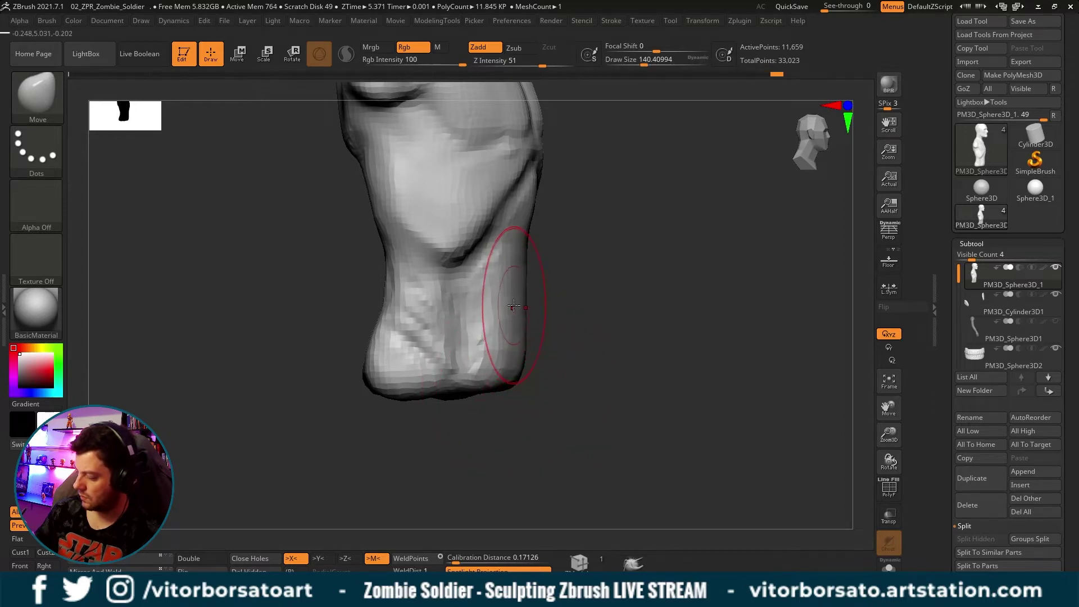
pyautogui.moveTo(562, 360); pyautogui.dragTo(535, 326)
pyautogui.moveTo(691, 323); pyautogui.dragTo(660, 331)
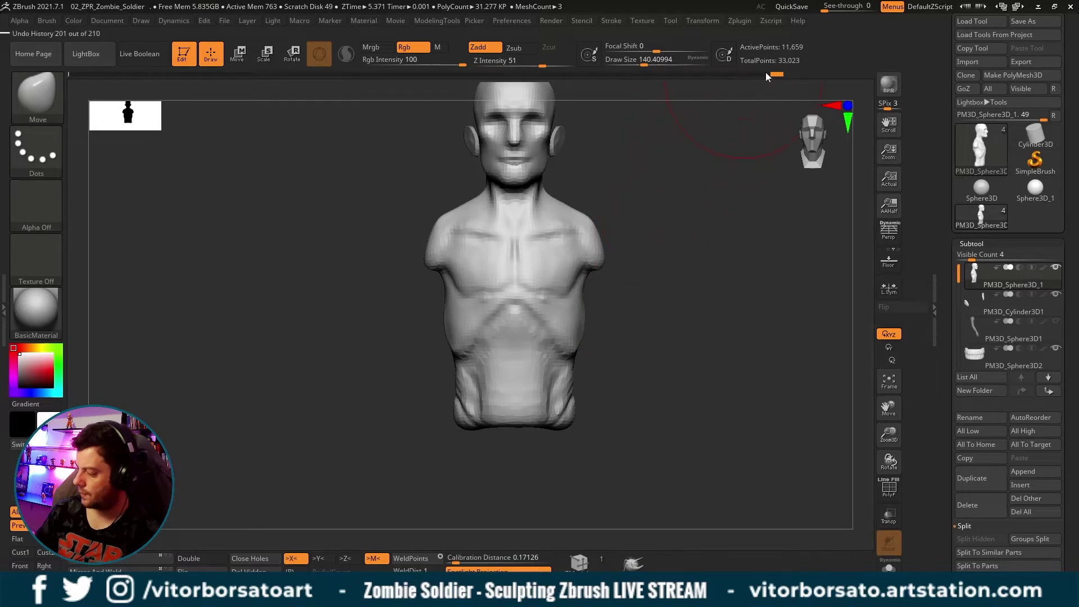
# Scrub the Undo History slider back and forth, settling on an earlier, smoother sculpt state.
pyautogui.moveTo(777, 73)
pyautogui.mouseDown()
pyautogui.moveTo(466, 73)
pyautogui.moveTo(777, 73)
pyautogui.mouseUp()
pyautogui.moveTo(826, 202)
pyautogui.mouseDown()
pyautogui.moveTo(698, 285)
pyautogui.moveTo(738, 122)
pyautogui.mouseUp()
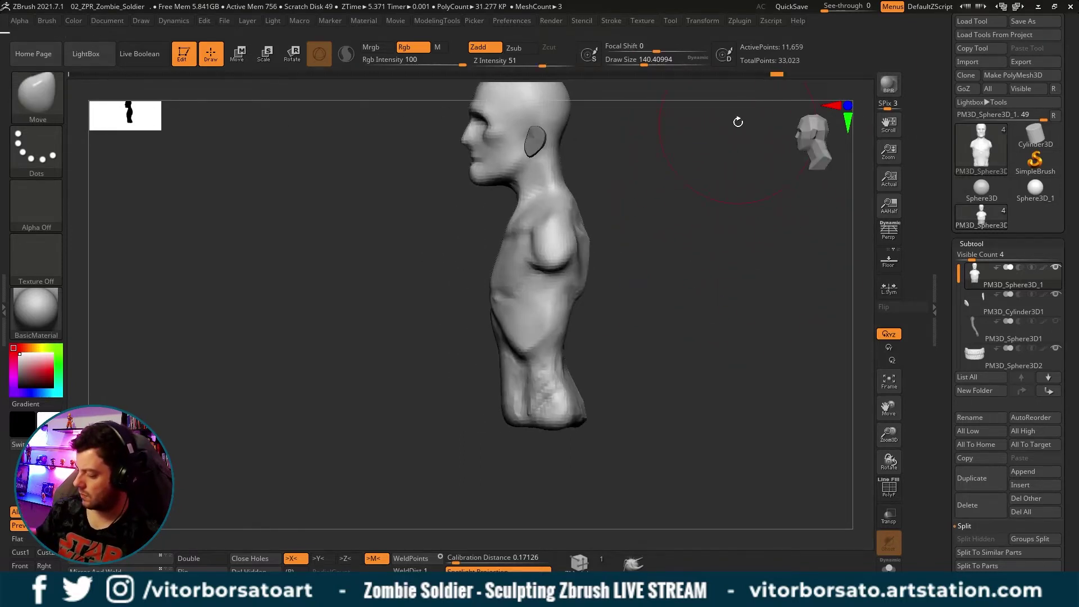
pyautogui.moveTo(778, 74)
pyautogui.mouseDown()
pyautogui.moveTo(251, 74)
pyautogui.moveTo(811, 114)
pyautogui.moveTo(316, 110)
pyautogui.moveTo(57, 129)
pyautogui.moveTo(334, 89)
pyautogui.moveTo(781, 116)
pyautogui.mouseUp()
pyautogui.moveTo(772, 75)
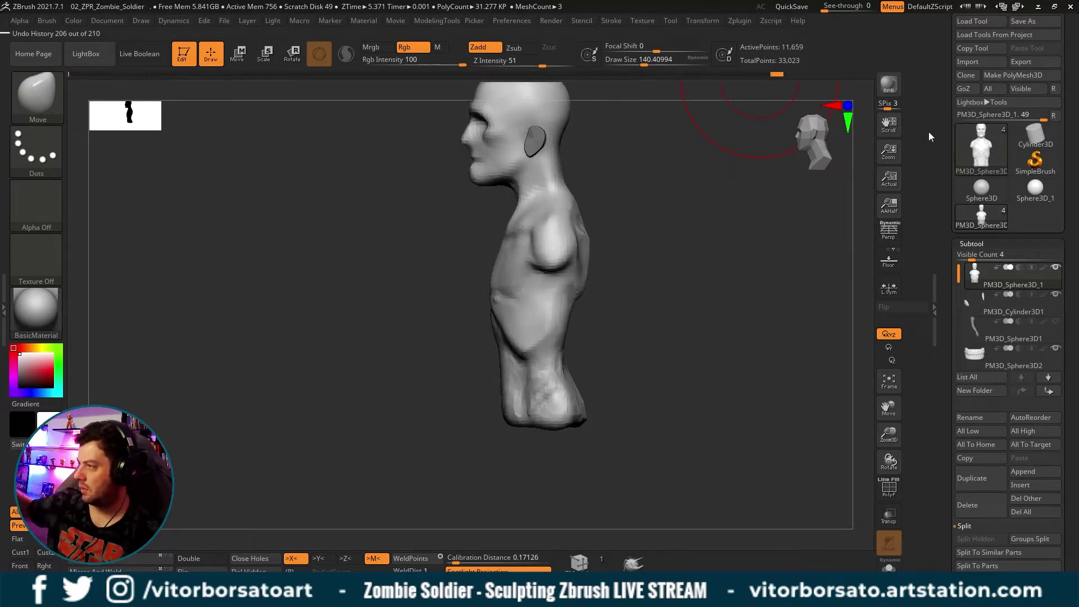
pyautogui.moveTo(716, 227)
pyautogui.keyDown('alt'); pyautogui.mouseDown()
pyautogui.moveTo(661, 298)
pyautogui.moveTo(685, 222)
pyautogui.mouseUp(); pyautogui.keyUp('alt')
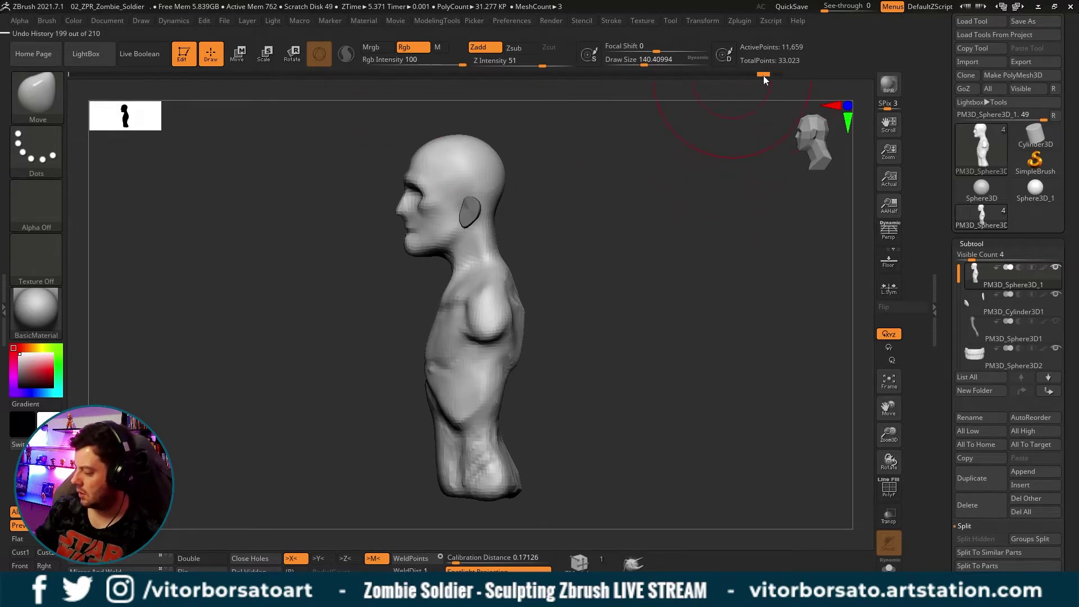
pyautogui.moveTo(763, 80); pyautogui.dragTo(776, 117)
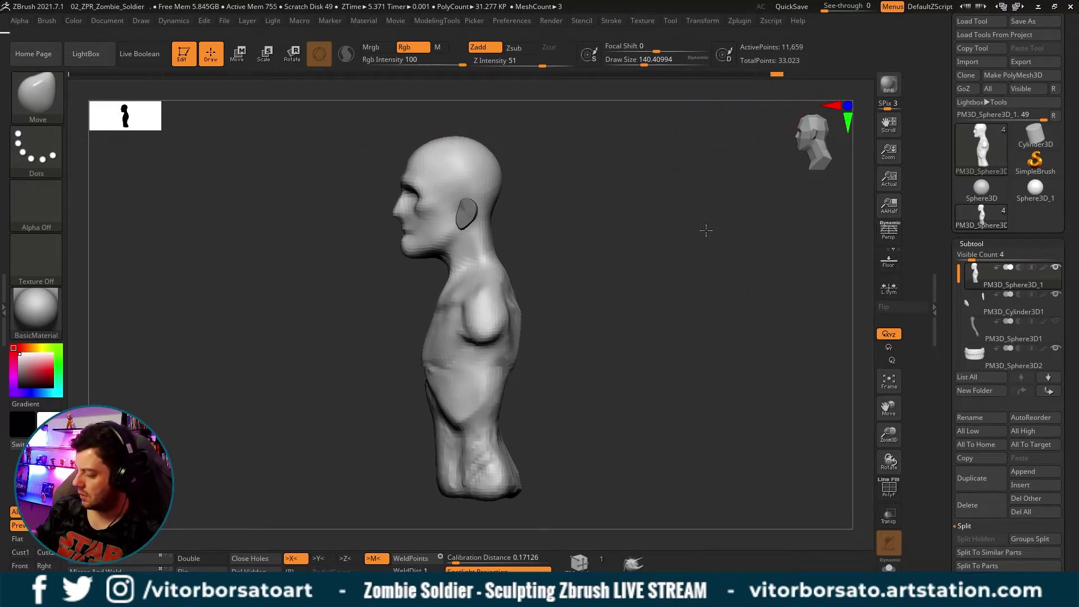
pyautogui.moveTo(707, 230)
pyautogui.mouseDown()
pyautogui.moveTo(633, 219)
pyautogui.moveTo(657, 202)
pyautogui.mouseUp()
pyautogui.moveTo(778, 74); pyautogui.dragTo(564, 96)
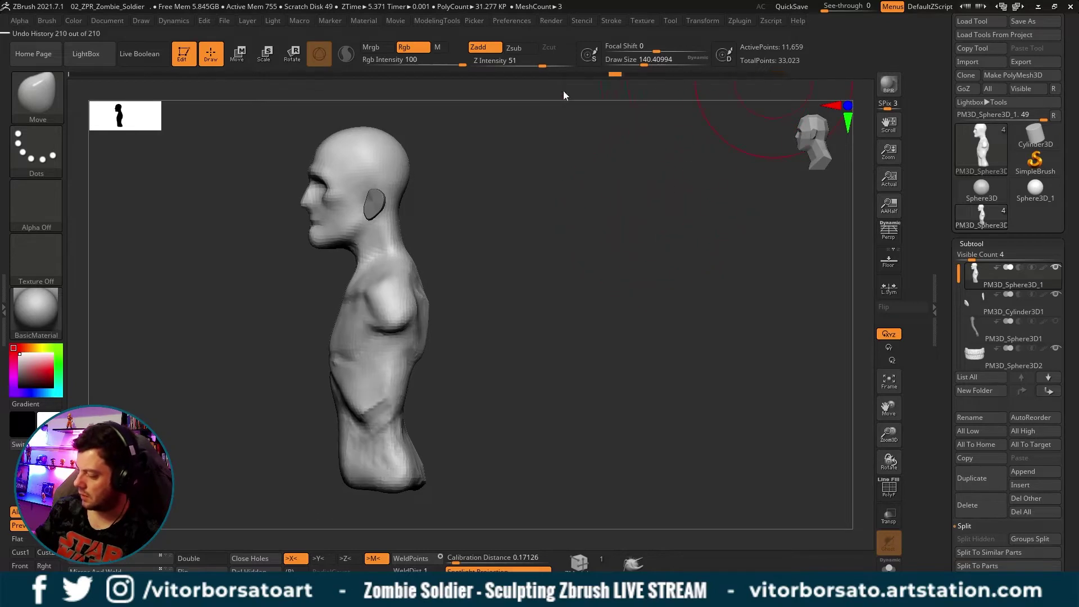
# Snapshot the earlier sculpt, restore the latest version beside it, and compare them, keeping only the current bust.
pyautogui.hotkey('shift', 's')
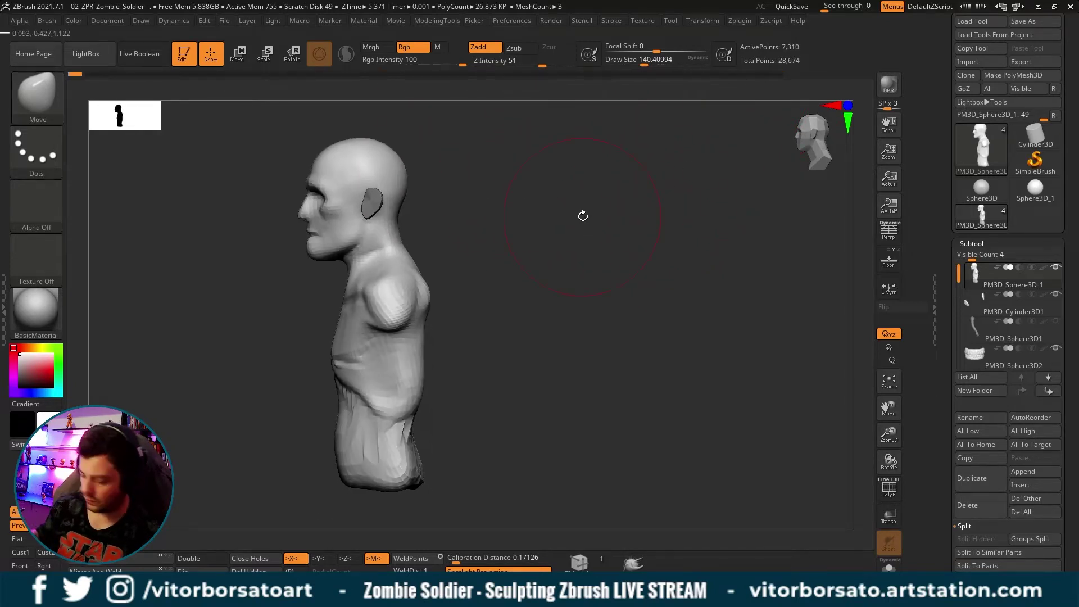
pyautogui.keyDown('alt'); pyautogui.moveTo(590, 217); pyautogui.dragTo(717, 219); pyautogui.keyUp('alt')
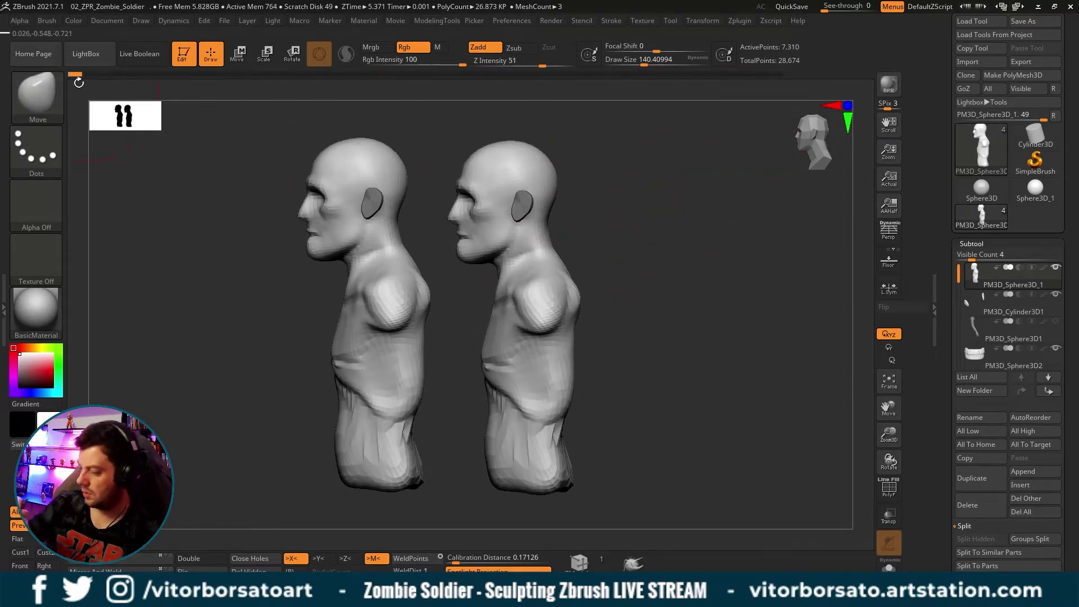
pyautogui.moveTo(78, 75); pyautogui.dragTo(777, 75)
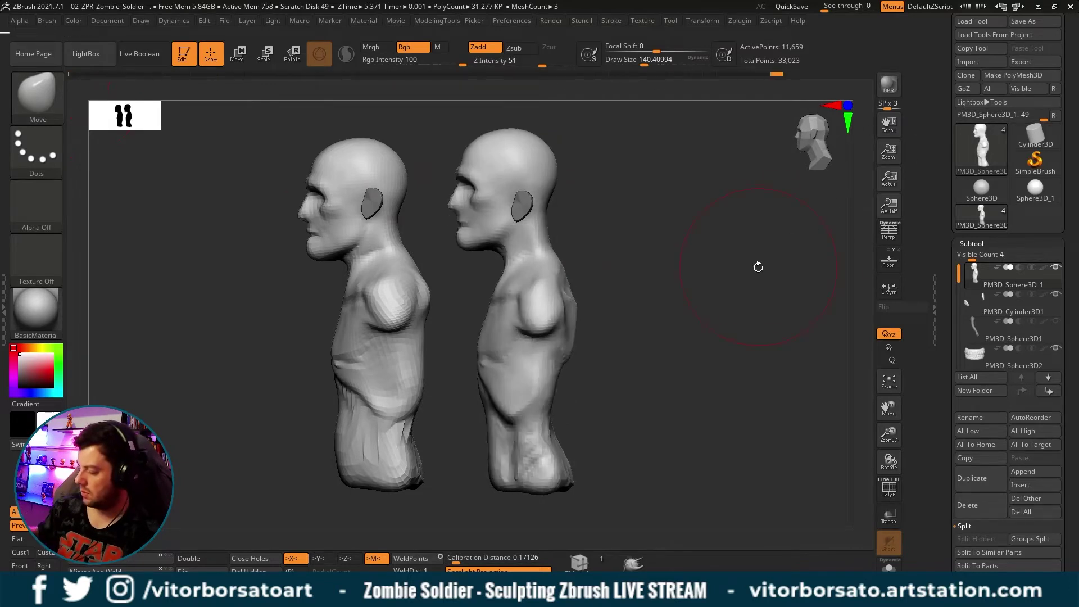
pyautogui.moveTo(758, 267); pyautogui.dragTo(737, 263)
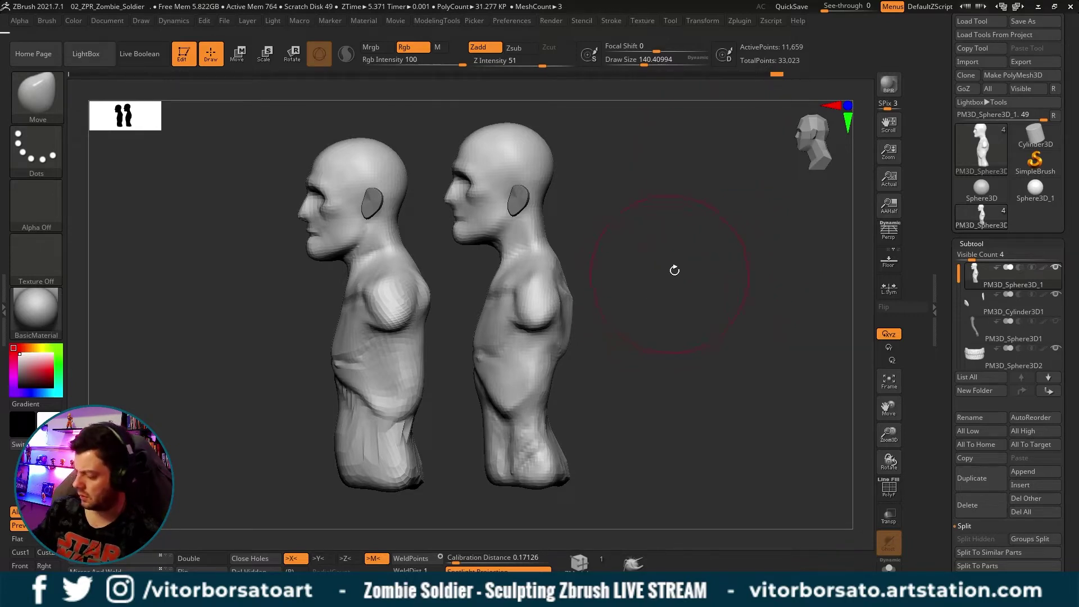
pyautogui.press('ctrl')
pyautogui.moveTo(682, 296)
pyautogui.mouseDown()
pyautogui.moveTo(728, 282)
pyautogui.moveTo(711, 272)
pyautogui.moveTo(717, 285)
pyautogui.moveTo(669, 285)
pyautogui.moveTo(633, 306)
pyautogui.moveTo(564, 306)
pyautogui.moveTo(711, 316)
pyautogui.moveTo(666, 328)
pyautogui.mouseUp()
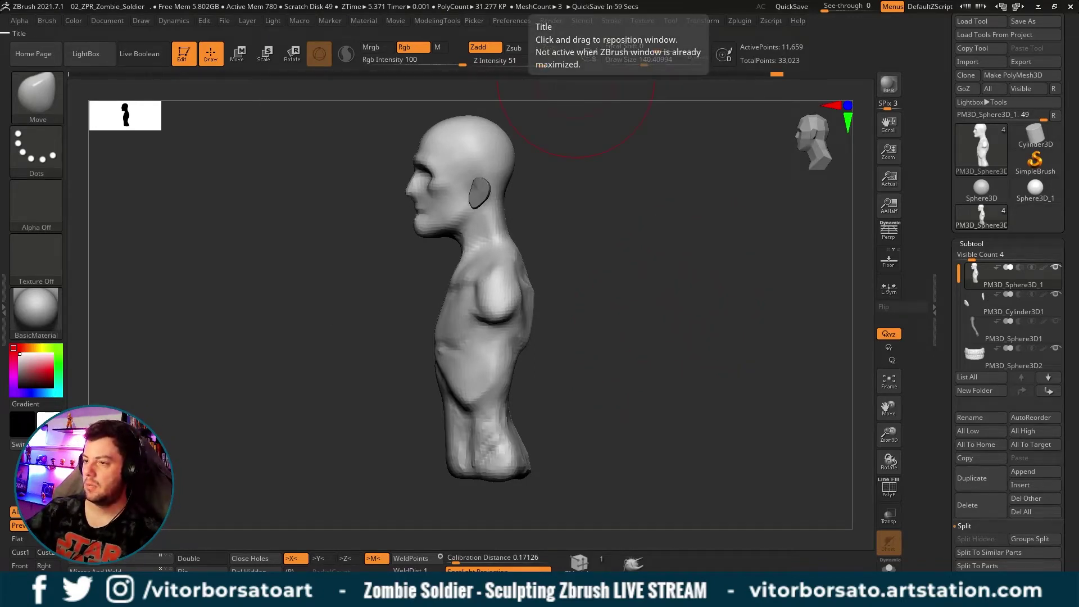
# Orbit around the torso's back and side while lowering Draw Size to 112.
pyautogui.moveTo(576, 81)
pyautogui.mouseDown()
pyautogui.moveTo(622, 357)
pyautogui.moveTo(586, 328)
pyautogui.moveTo(610, 326)
pyautogui.moveTo(405, 281)
pyautogui.mouseUp()
pyautogui.press('s')
pyautogui.moveTo(332, 213); pyautogui.dragTo(320, 214)
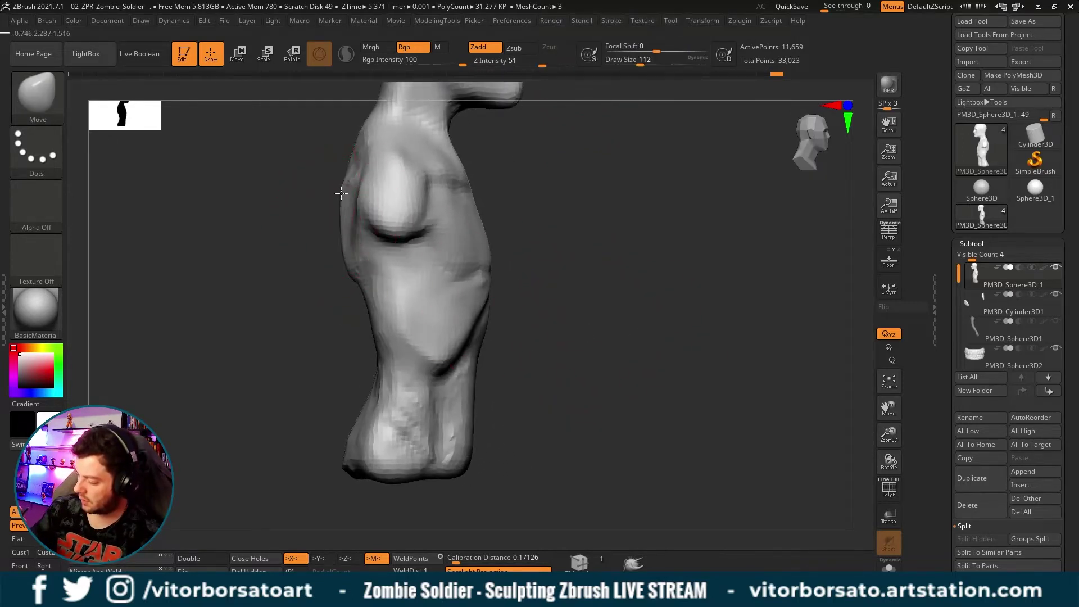
pyautogui.moveTo(502, 220)
pyautogui.mouseDown()
pyautogui.moveTo(640, 236)
pyautogui.moveTo(595, 243)
pyautogui.moveTo(658, 305)
pyautogui.moveTo(691, 304)
pyautogui.mouseUp()
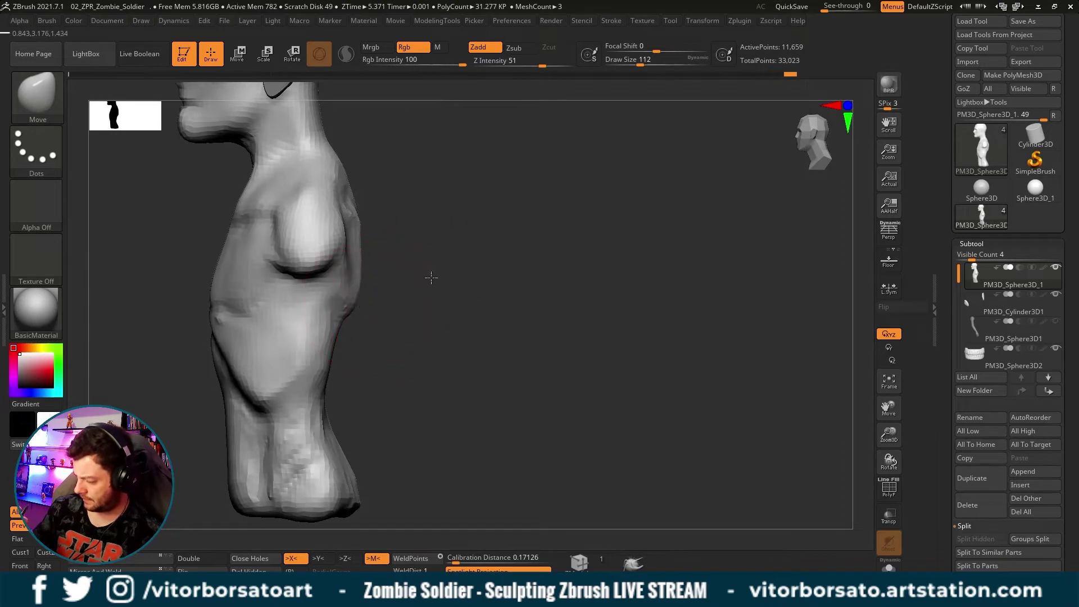
pyautogui.keyDown('alt'); pyautogui.moveTo(431, 277); pyautogui.dragTo(438, 206); pyautogui.keyUp('alt')
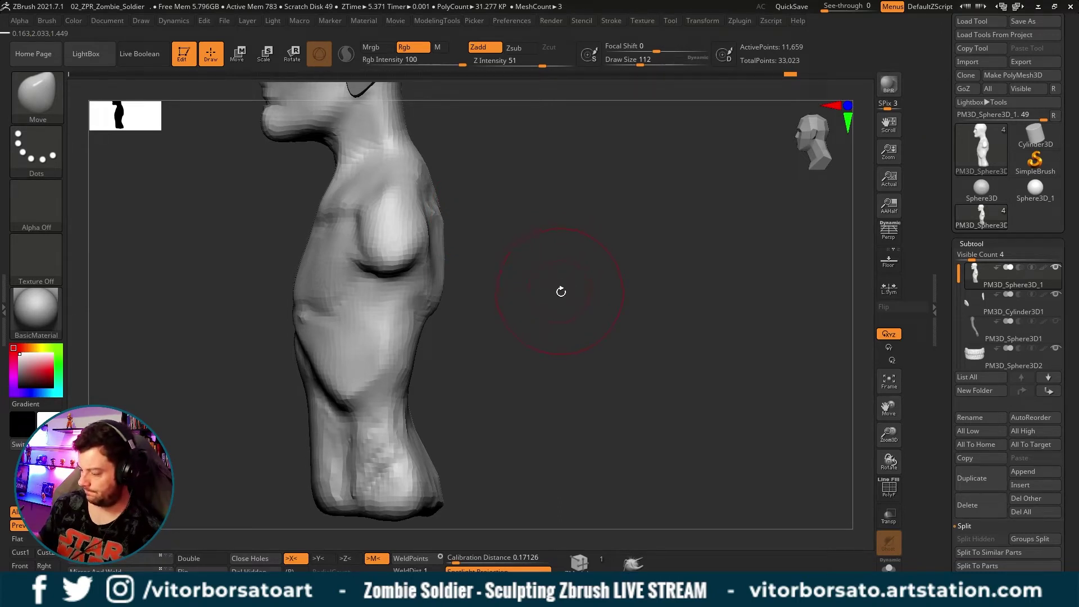
pyautogui.keyDown('shift'); pyautogui.moveTo(567, 302); pyautogui.dragTo(439, 306); pyautogui.keyUp('shift')
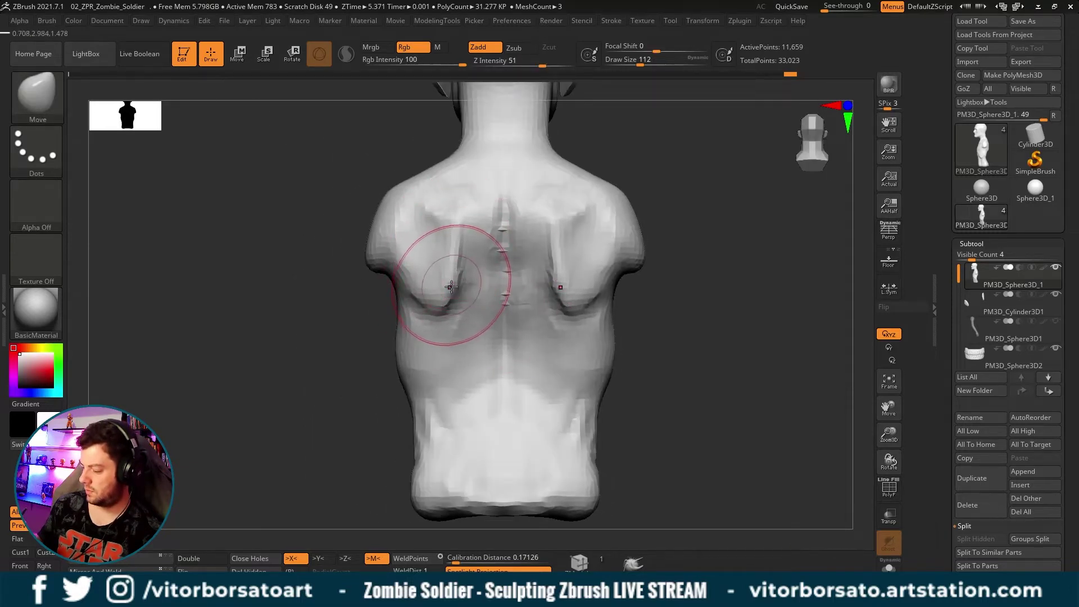
# Fine-tune Draw Size to about 56 in the straight back view.
pyautogui.press('s')
pyautogui.moveTo(442, 308); pyautogui.dragTo(438, 310)
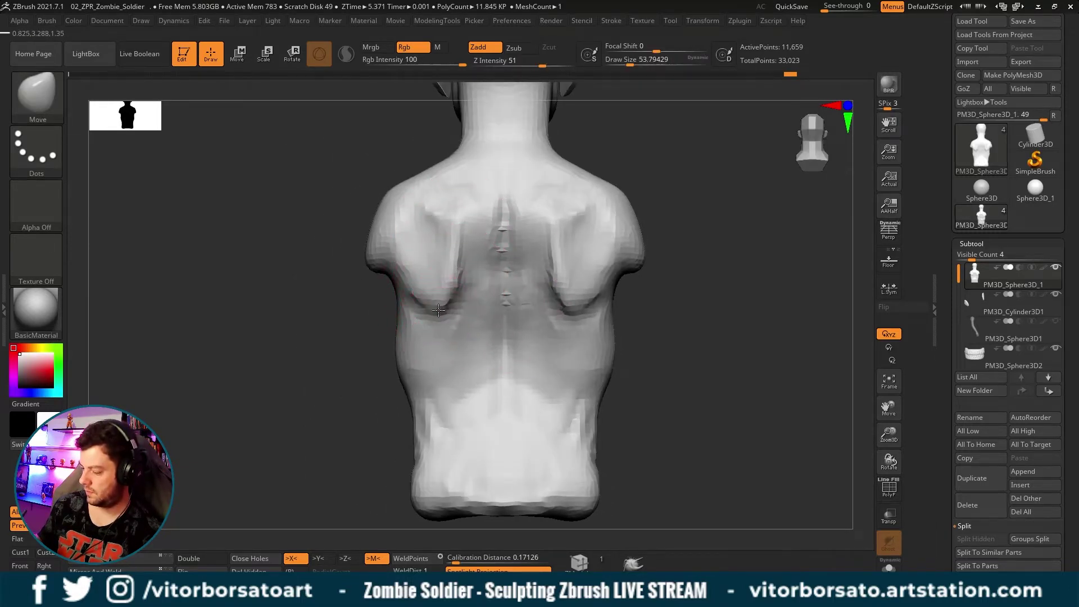
pyautogui.press('[')
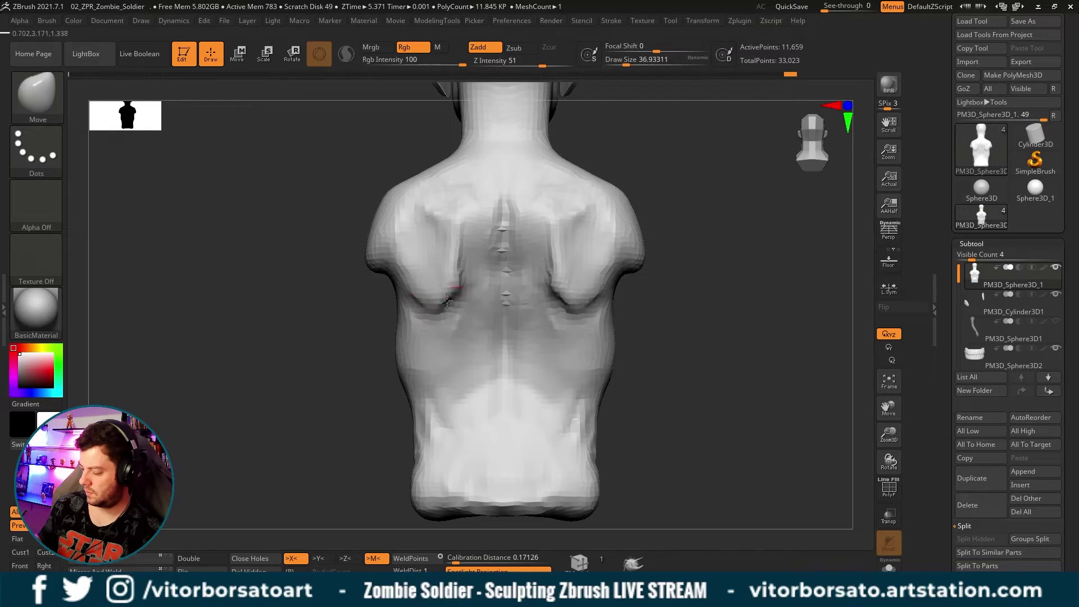
pyautogui.press('s')
pyautogui.moveTo(457, 291); pyautogui.dragTo(466, 289)
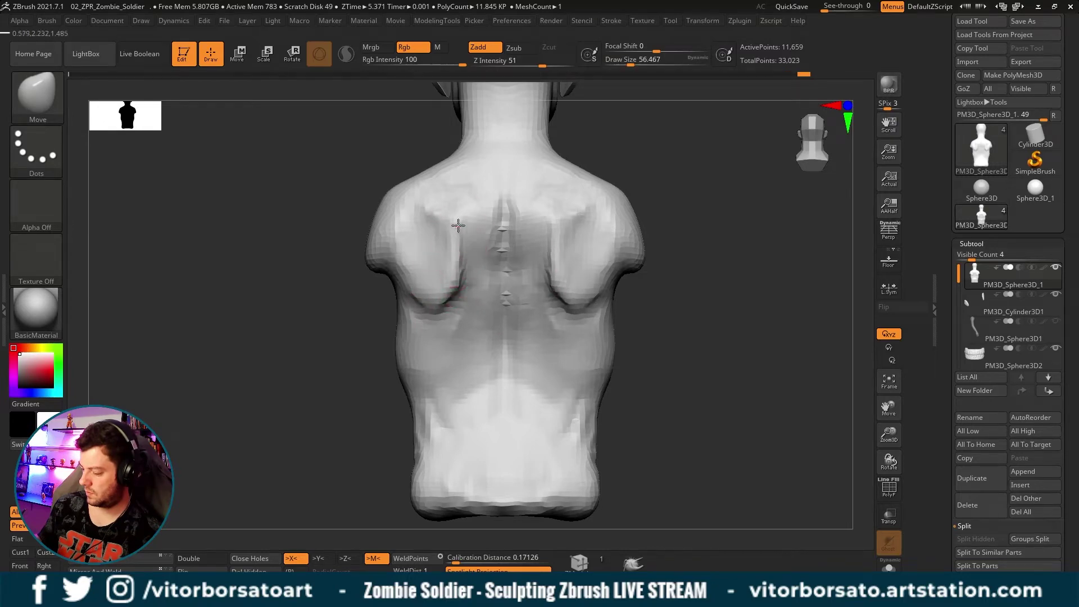
pyautogui.moveTo(647, 261)
pyautogui.mouseDown()
pyautogui.moveTo(712, 303)
pyautogui.moveTo(694, 306)
pyautogui.moveTo(698, 271)
pyautogui.moveTo(734, 261)
pyautogui.moveTo(703, 289)
pyautogui.moveTo(706, 225)
pyautogui.moveTo(700, 277)
pyautogui.moveTo(568, 265)
pyautogui.moveTo(631, 258)
pyautogui.moveTo(654, 202)
pyautogui.moveTo(653, 215)
pyautogui.mouseUp()
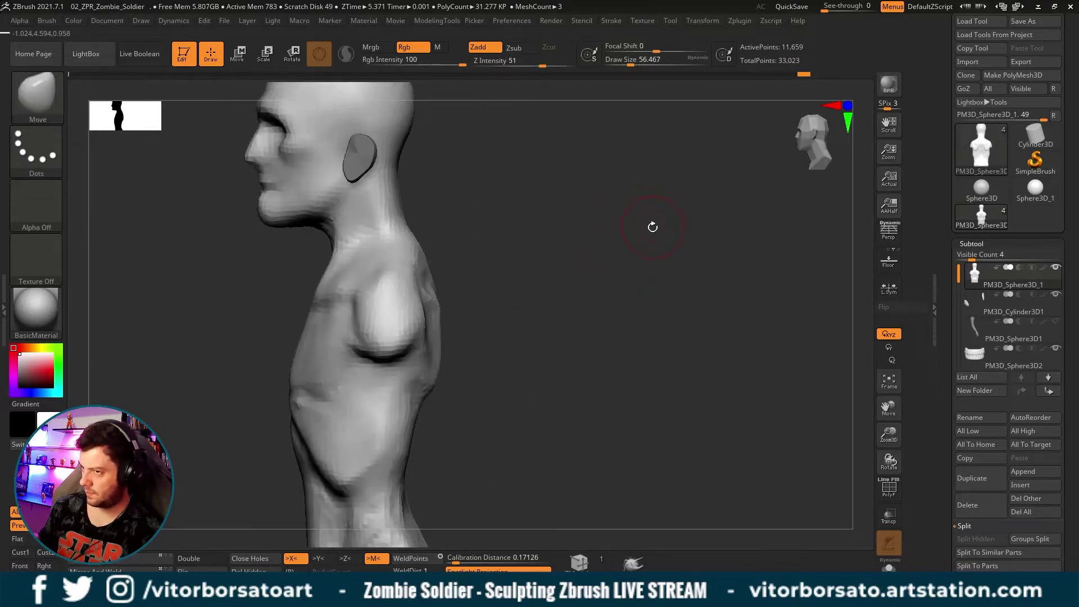
# Orbit to a three-quarter back view, raise brush size to about 77, and switch to ClayBuildup.
pyautogui.moveTo(656, 254); pyautogui.dragTo(499, 250)
pyautogui.press('s')
pyautogui.moveTo(430, 259); pyautogui.dragTo(429, 255)
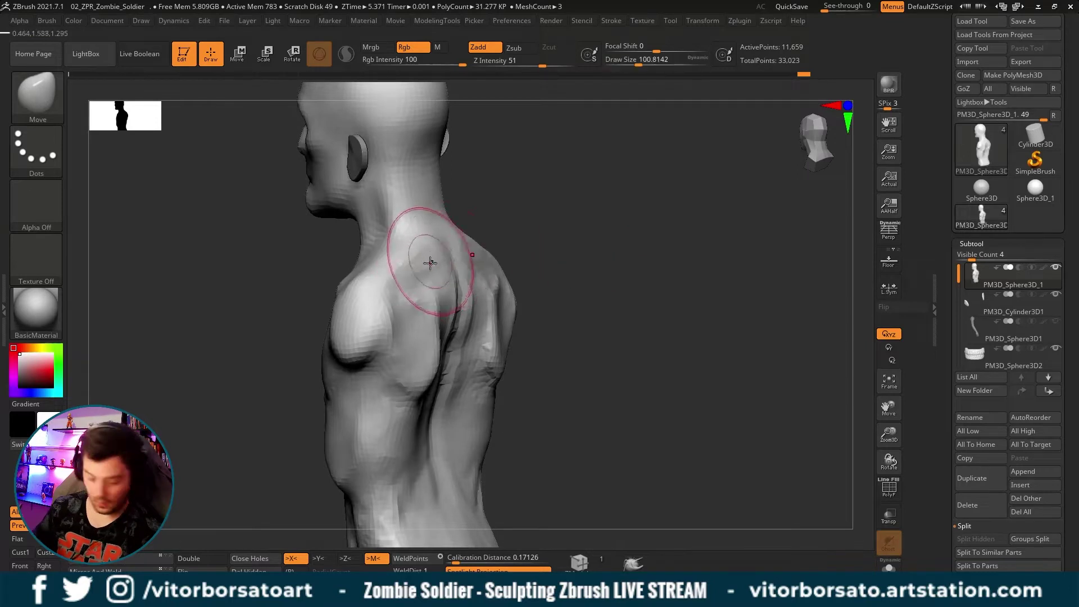
pyautogui.press('w')
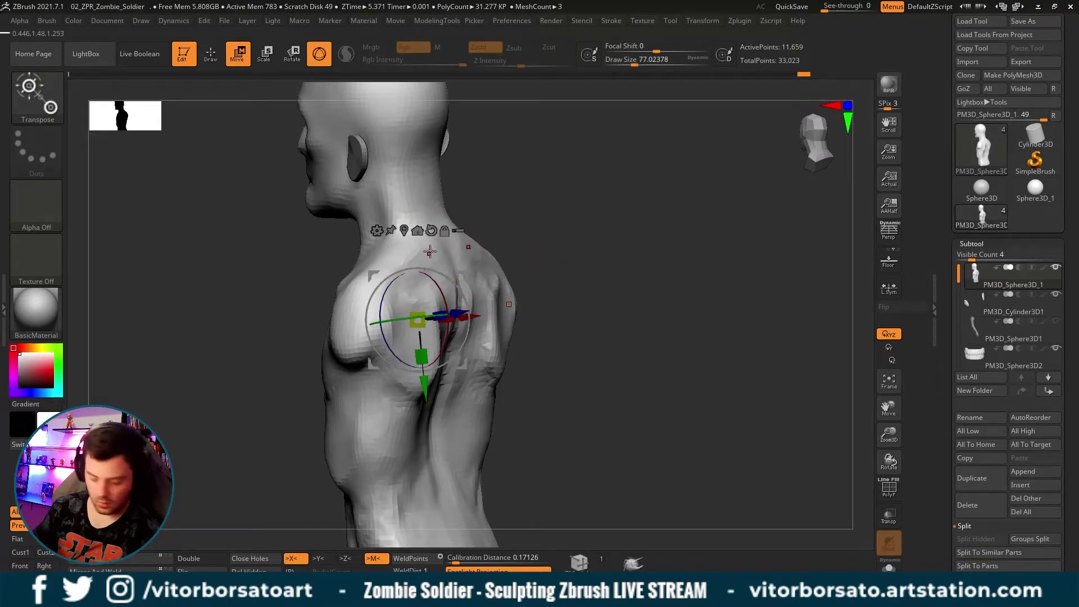
pyautogui.press('q')
pyautogui.press('w')
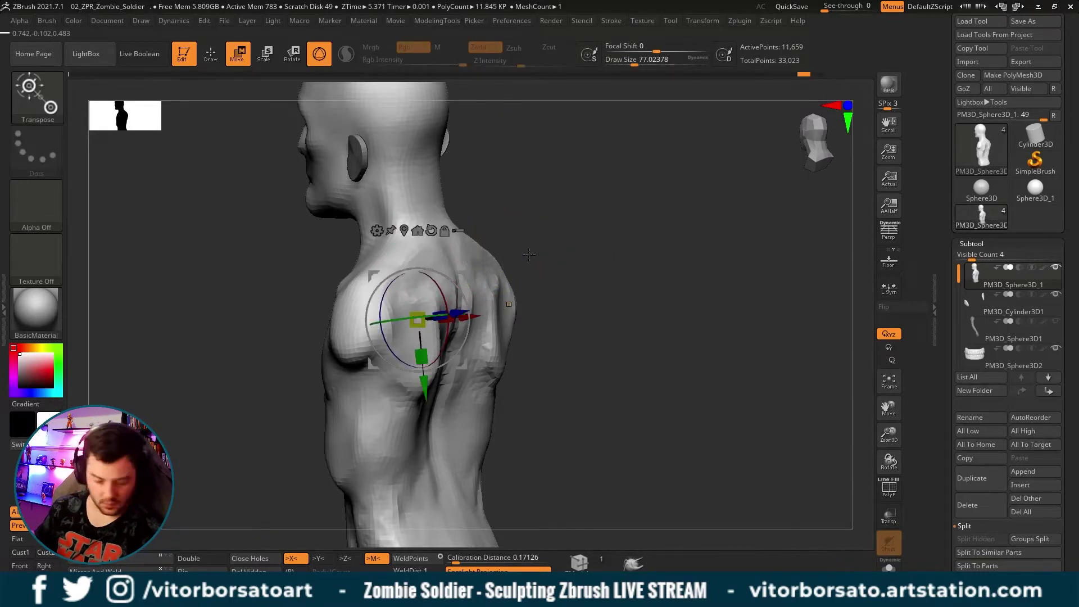
pyautogui.press('q')
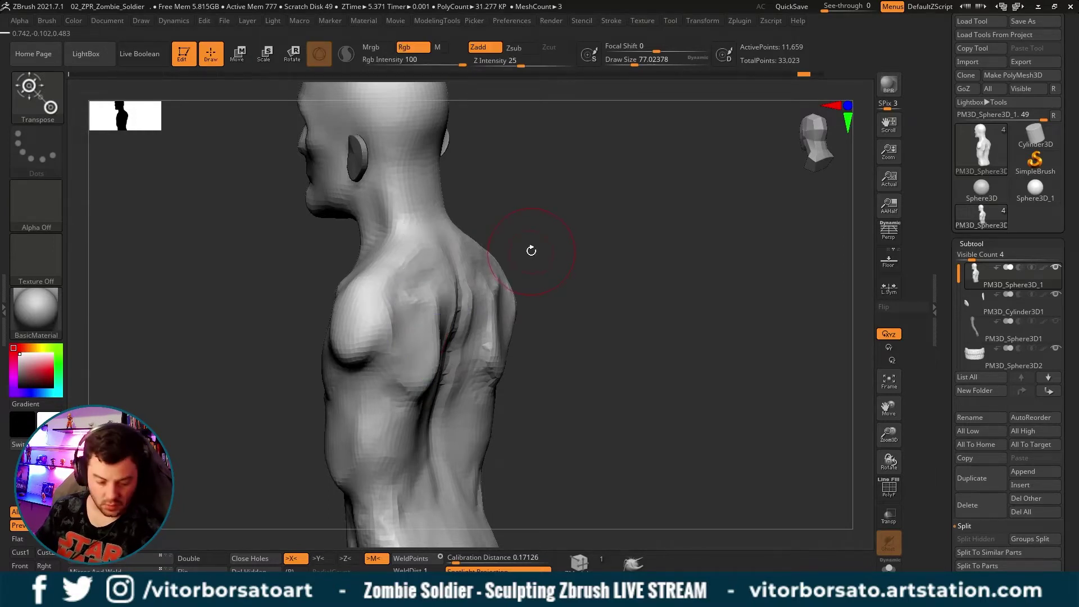
pyautogui.press('b')
pyautogui.press('c')
pyautogui.press('b')
# Build up the base of the neck from a straight back view.
pyautogui.moveTo(532, 253)
pyautogui.mouseDown()
pyautogui.moveTo(551, 248)
pyautogui.moveTo(438, 253)
pyautogui.mouseUp()
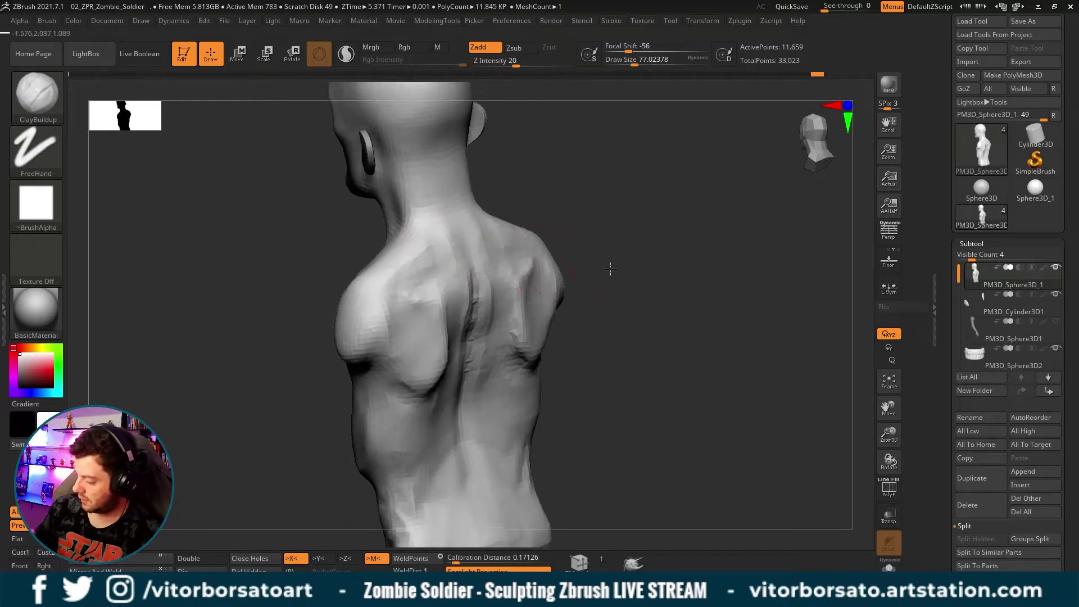
pyautogui.moveTo(609, 267); pyautogui.dragTo(503, 221)
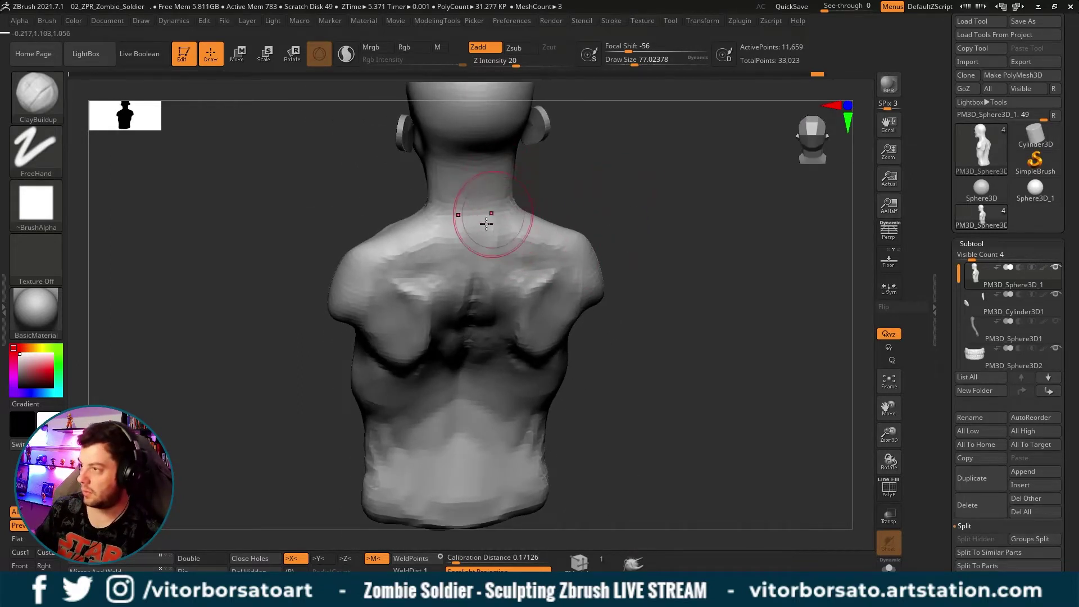
pyautogui.moveTo(451, 224)
pyautogui.mouseDown()
pyautogui.moveTo(452, 257)
pyautogui.moveTo(465, 229)
pyautogui.mouseUp()
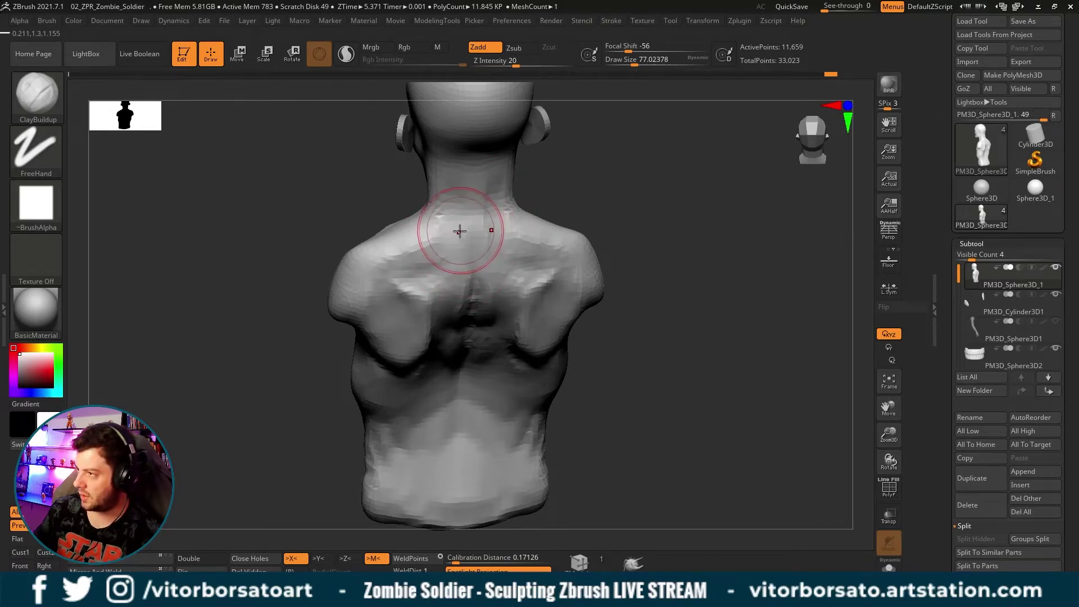
pyautogui.moveTo(568, 188)
pyautogui.mouseDown()
pyautogui.moveTo(568, 212)
pyautogui.moveTo(440, 208)
pyautogui.moveTo(560, 228)
pyautogui.moveTo(456, 211)
pyautogui.mouseUp()
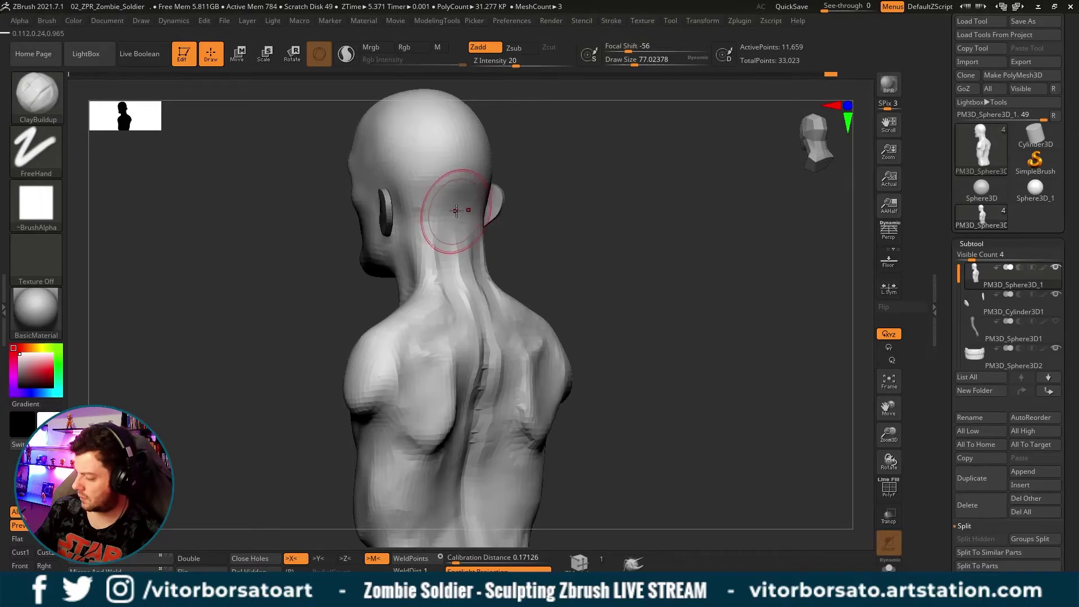
pyautogui.keyDown('shift'); pyautogui.moveTo(451, 210); pyautogui.dragTo(461, 206); pyautogui.keyUp('shift')
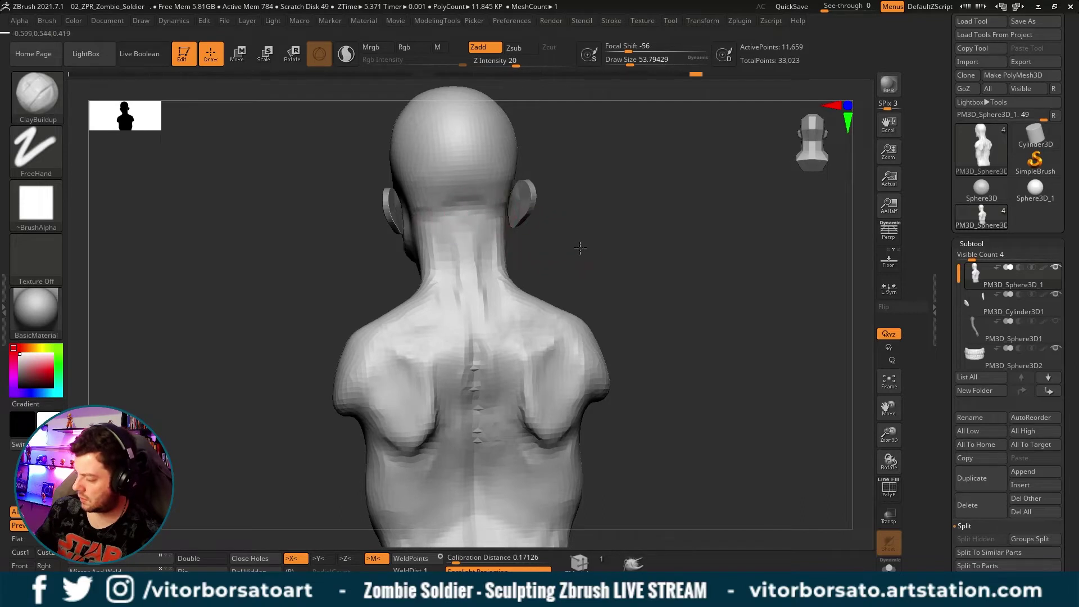
# Inspect the bust from back, three-quarter and left side profile views, checking symmetry.
pyautogui.moveTo(579, 248); pyautogui.dragTo(421, 216)
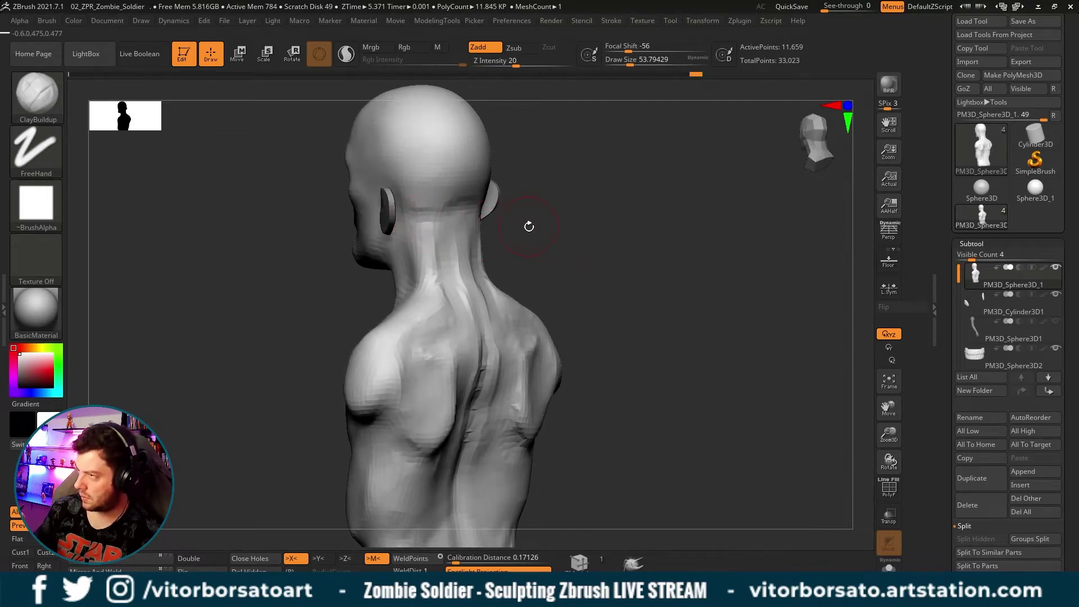
pyautogui.keyDown('shift'); pyautogui.moveTo(527, 224); pyautogui.dragTo(466, 218); pyautogui.keyUp('shift')
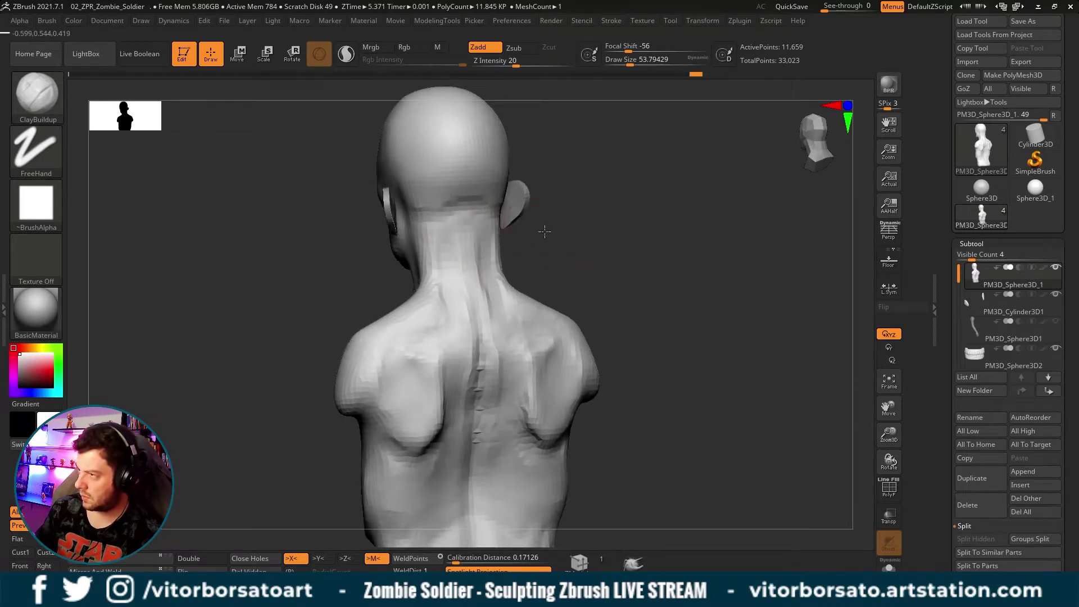
pyautogui.keyDown('shift'); pyautogui.moveTo(549, 231); pyautogui.dragTo(561, 231); pyautogui.keyUp('shift')
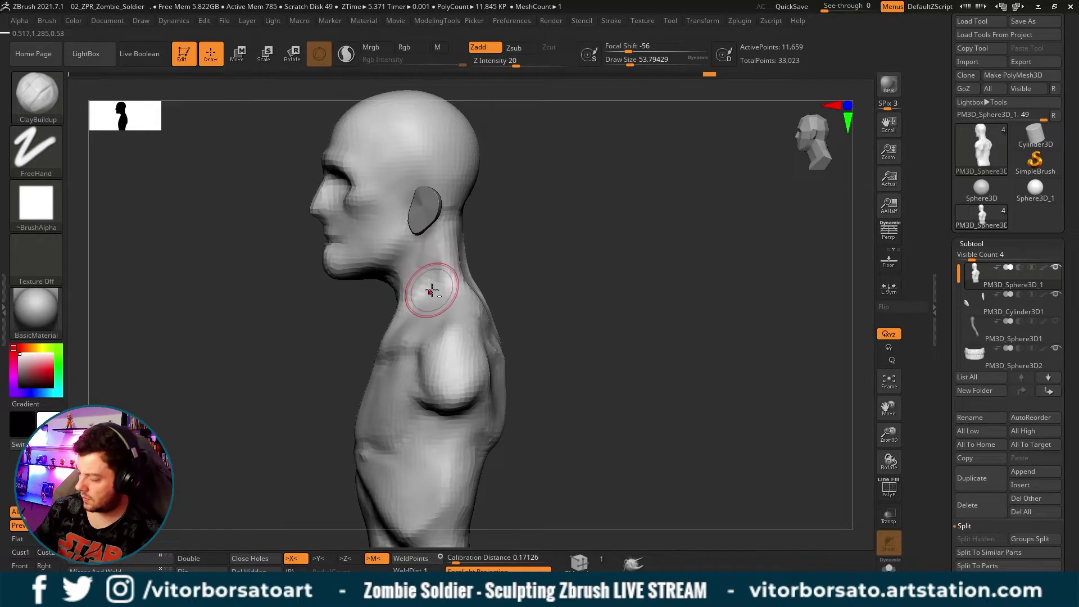
pyautogui.moveTo(458, 301); pyautogui.dragTo(444, 326, button='right')
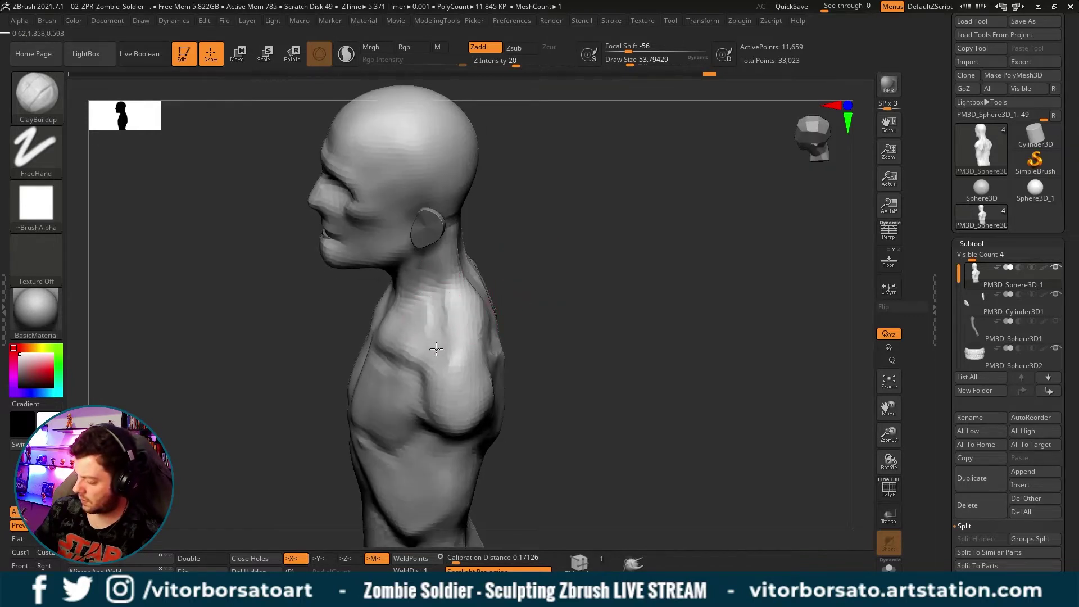
pyautogui.moveTo(540, 292)
pyautogui.mouseDown()
pyautogui.moveTo(549, 270)
pyautogui.moveTo(470, 294)
pyautogui.mouseUp()
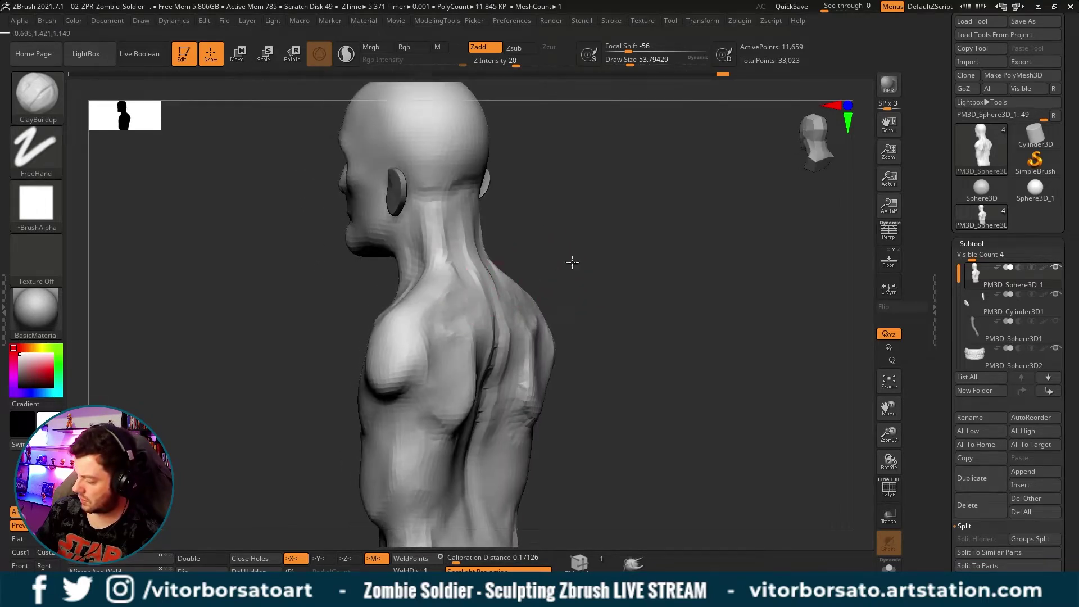
pyautogui.moveTo(573, 262)
pyautogui.mouseDown()
pyautogui.moveTo(527, 282)
pyautogui.moveTo(569, 259)
pyautogui.moveTo(602, 267)
pyautogui.moveTo(568, 256)
pyautogui.mouseUp()
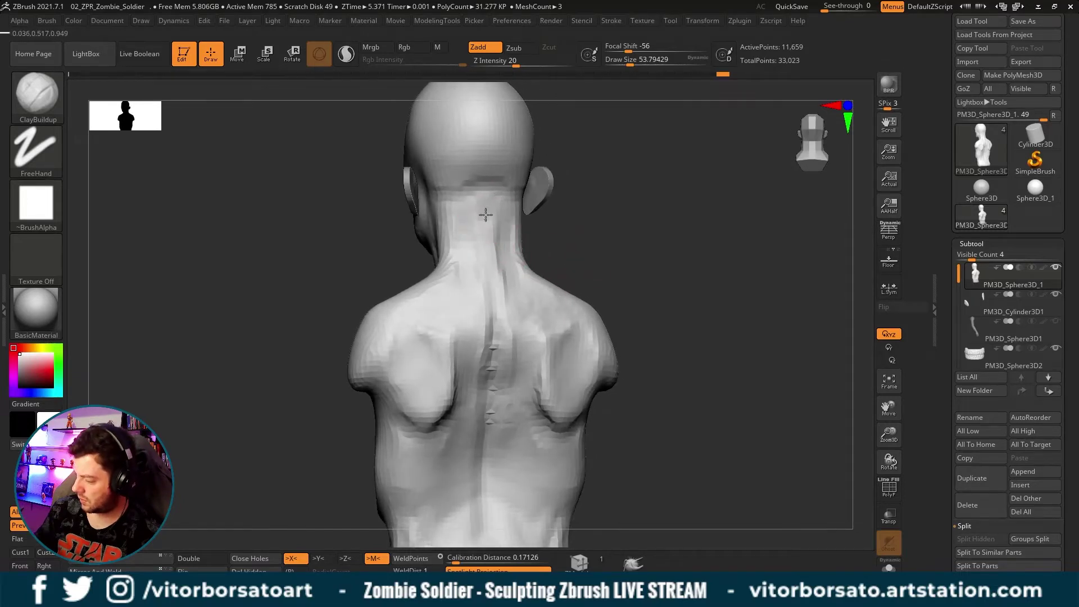
pyautogui.moveTo(614, 234)
pyautogui.keyDown('shift'); pyautogui.mouseDown()
pyautogui.moveTo(601, 250)
pyautogui.moveTo(622, 258)
pyautogui.mouseUp(); pyautogui.keyUp('shift')
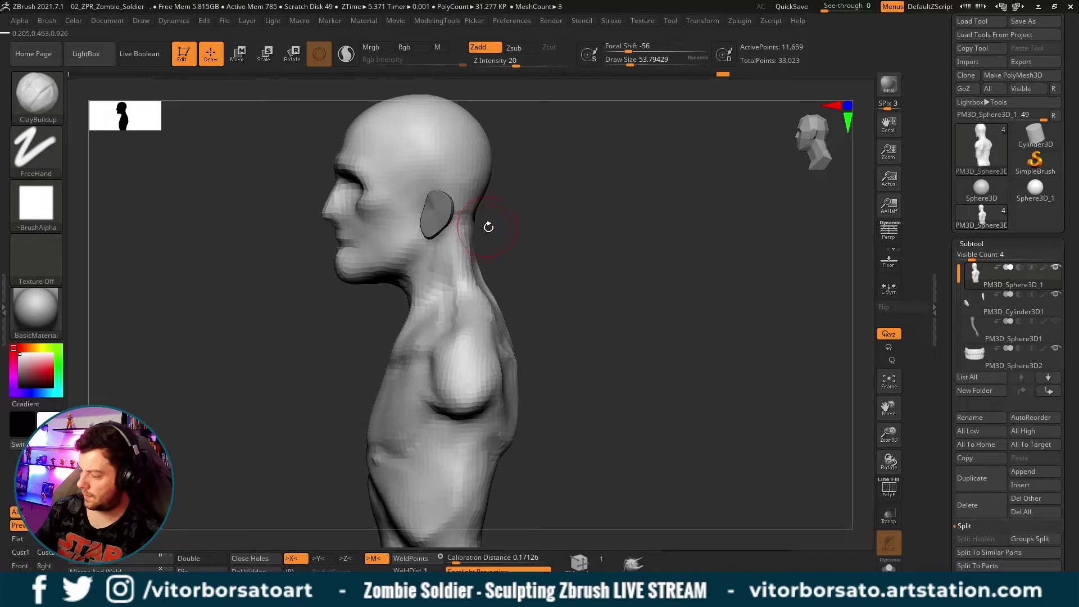
# Enlarge the brush to about 104 and build up the neck surface below the jaw.
pyautogui.moveTo(604, 257)
pyautogui.keyDown('alt'); pyautogui.mouseDown()
pyautogui.moveTo(569, 258)
pyautogui.moveTo(581, 281)
pyautogui.moveTo(585, 243)
pyautogui.mouseUp(); pyautogui.keyUp('alt')
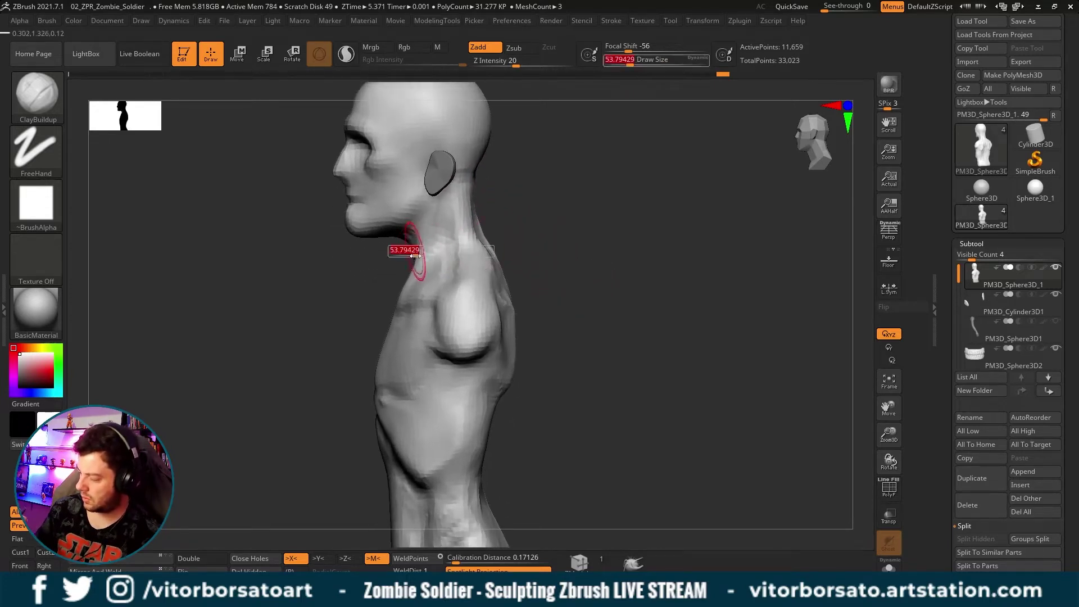
pyautogui.moveTo(416, 236); pyautogui.dragTo(445, 293)
pyautogui.moveTo(444, 214); pyautogui.dragTo(423, 257)
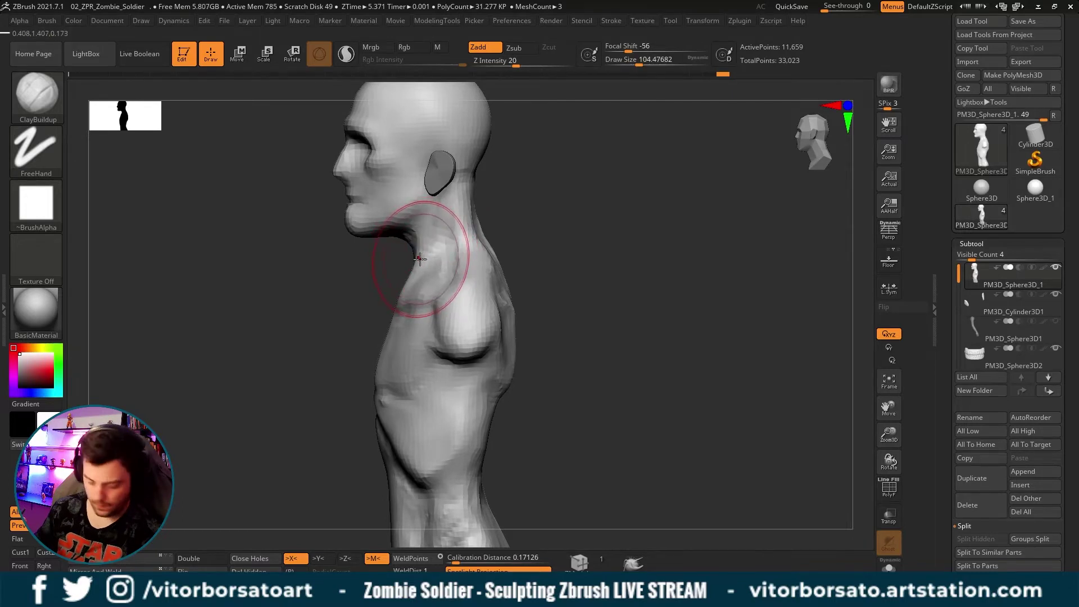
# Switch to the Move brush, enlarge it, and pull the nape of the neck into shape.
pyautogui.press('b')
pyautogui.press('m')
pyautogui.press('v')
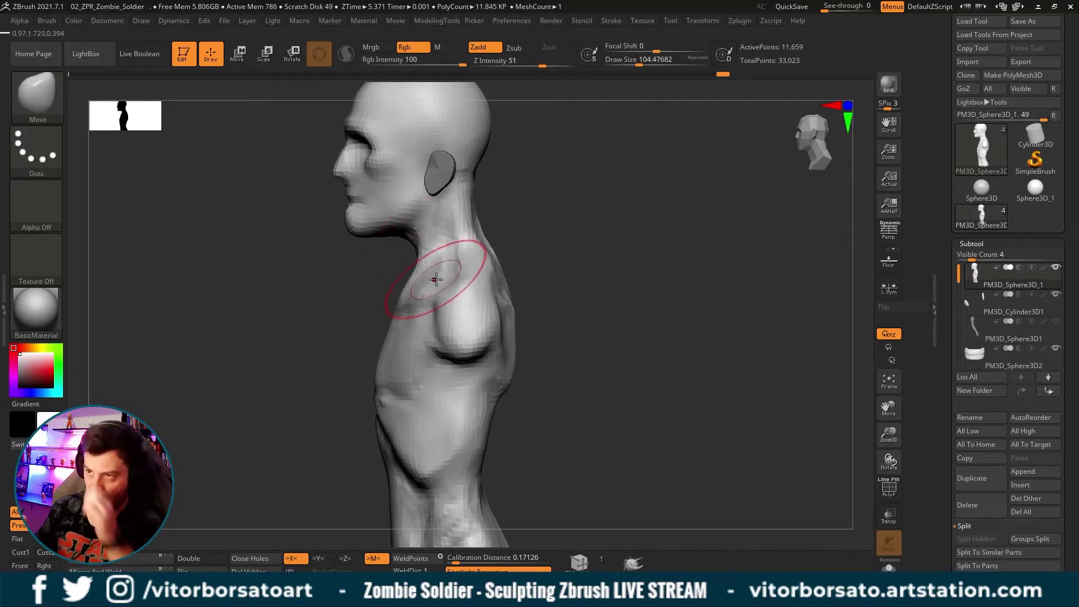
pyautogui.moveTo(554, 234)
pyautogui.mouseDown()
pyautogui.moveTo(592, 221)
pyautogui.moveTo(550, 237)
pyautogui.mouseUp()
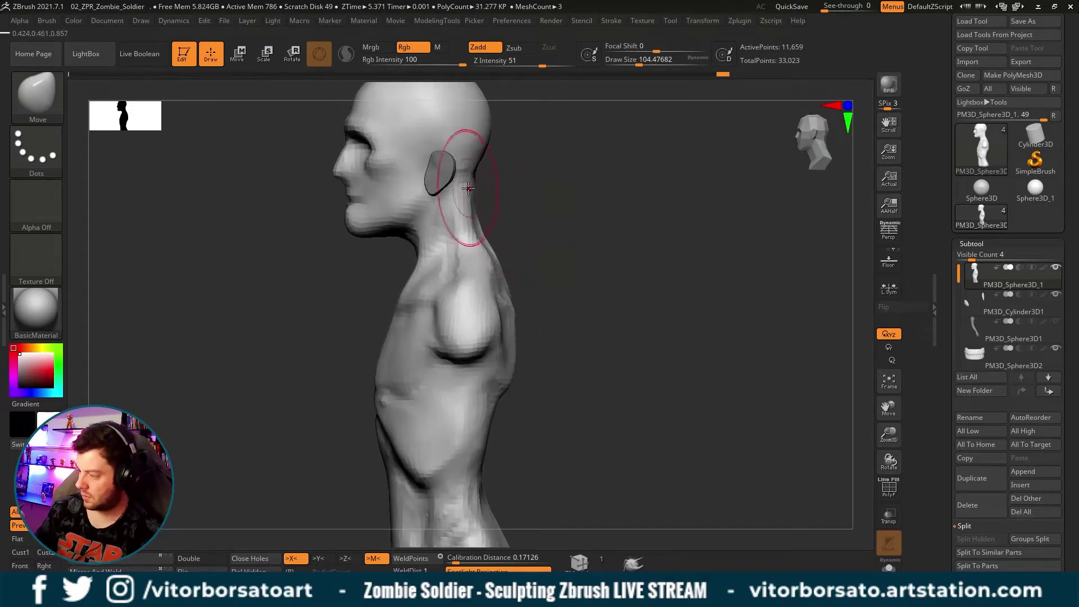
pyautogui.moveTo(484, 209); pyautogui.dragTo(483, 185)
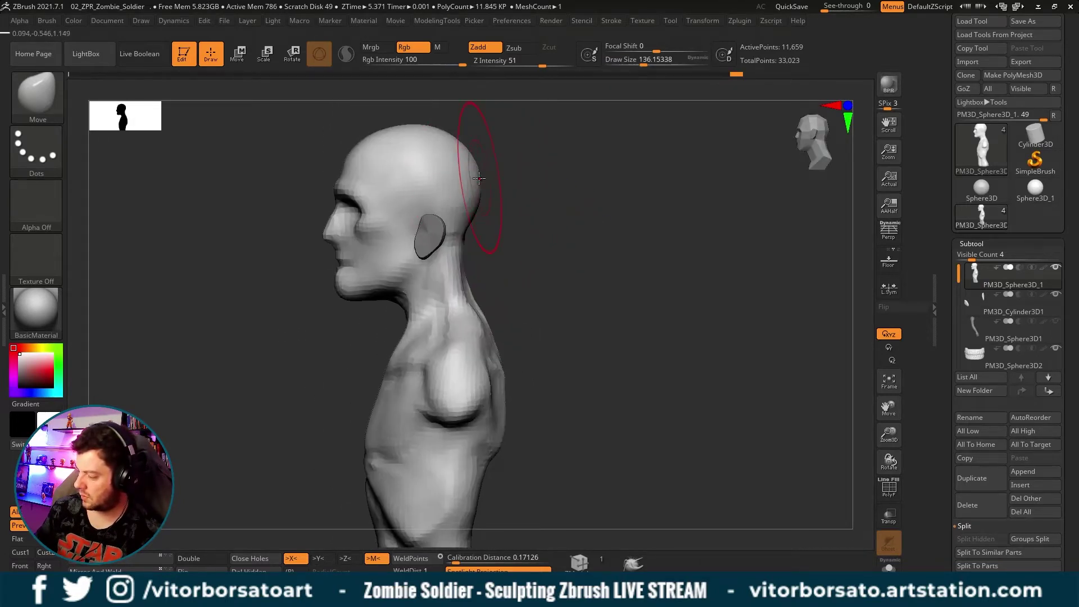
pyautogui.press(']')
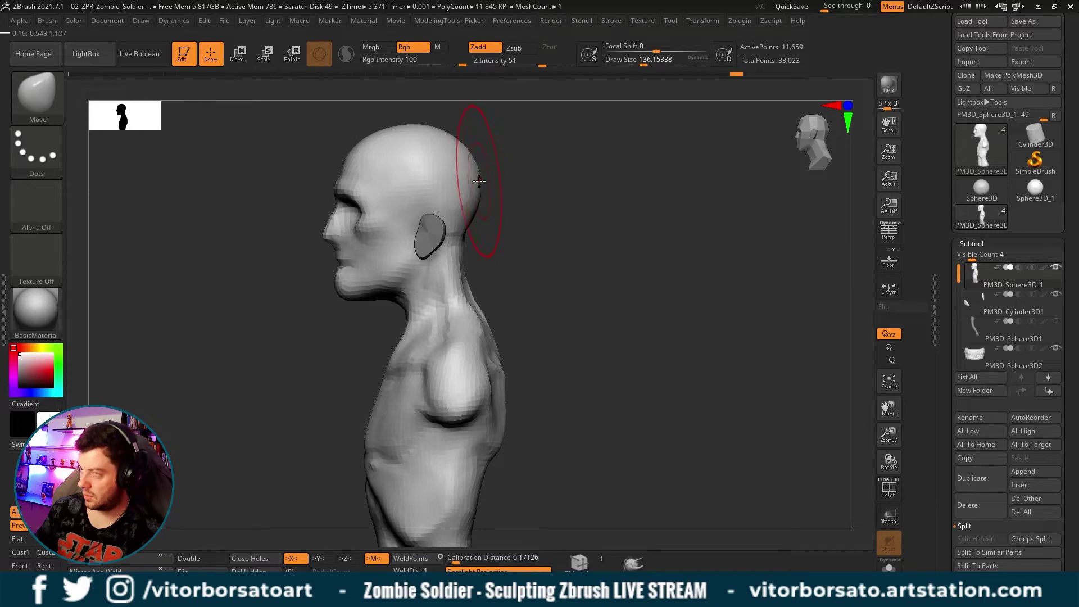
pyautogui.moveTo(506, 188); pyautogui.dragTo(489, 248)
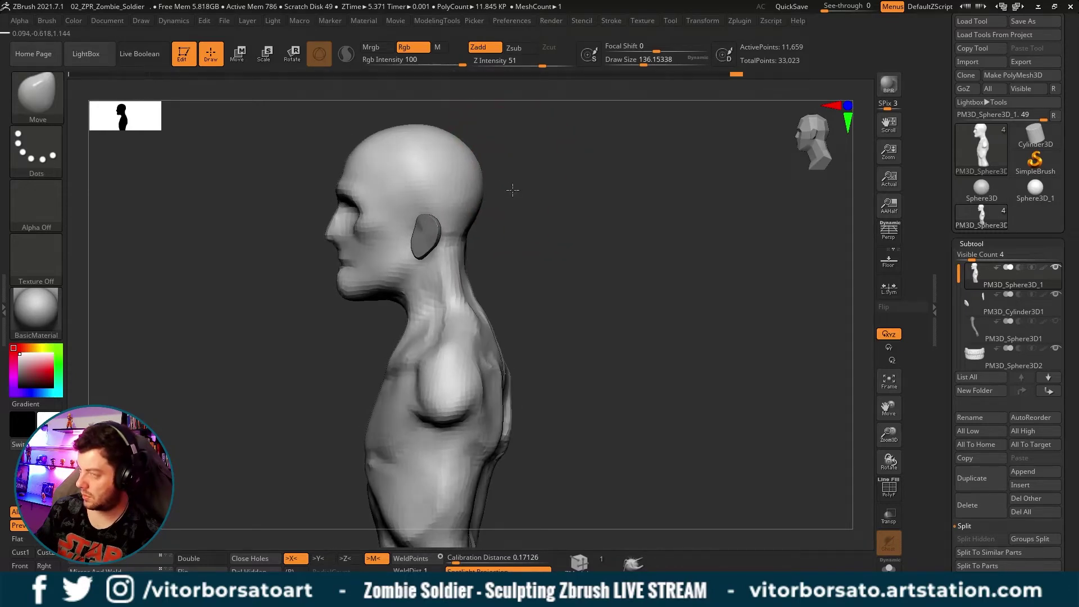
# With a smaller brush, push the neck behind the ear and its back edge into shape.
pyautogui.press('shift')
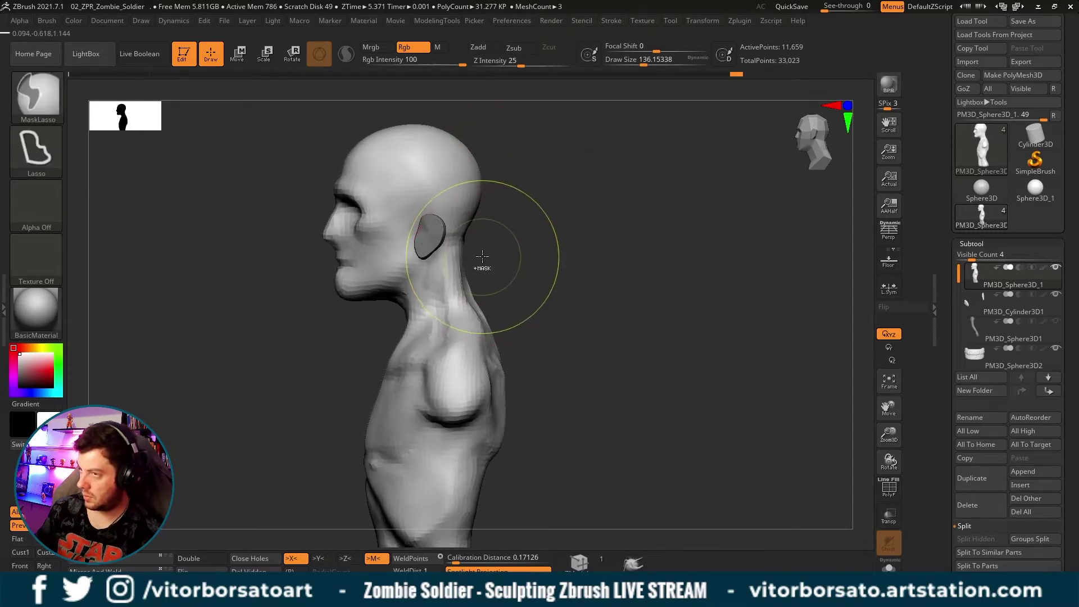
pyautogui.press('s')
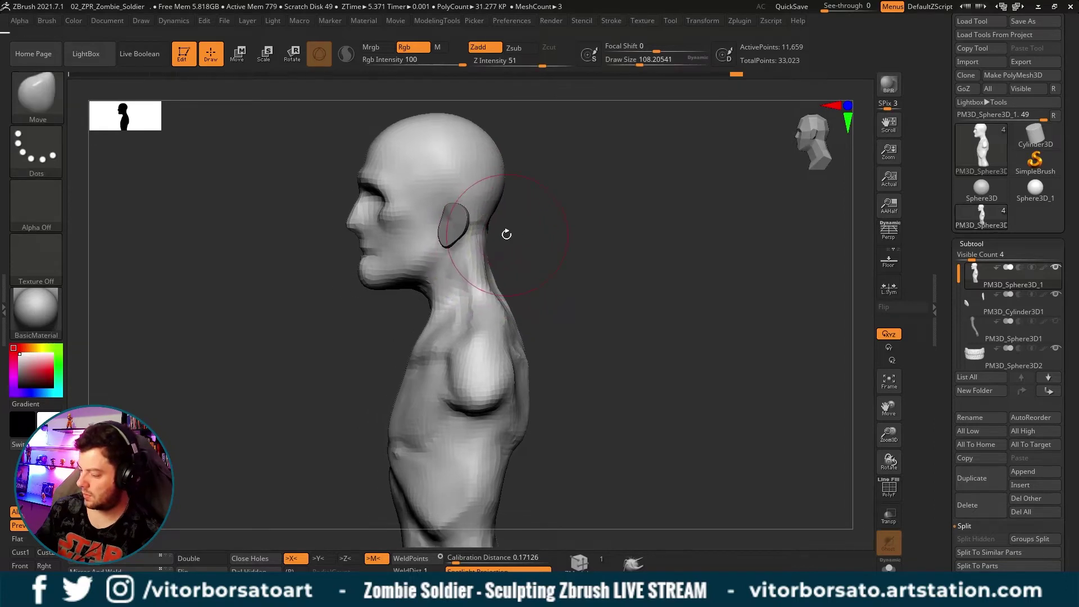
pyautogui.keyDown('alt'); pyautogui.moveTo(506, 247); pyautogui.dragTo(592, 235); pyautogui.keyUp('alt')
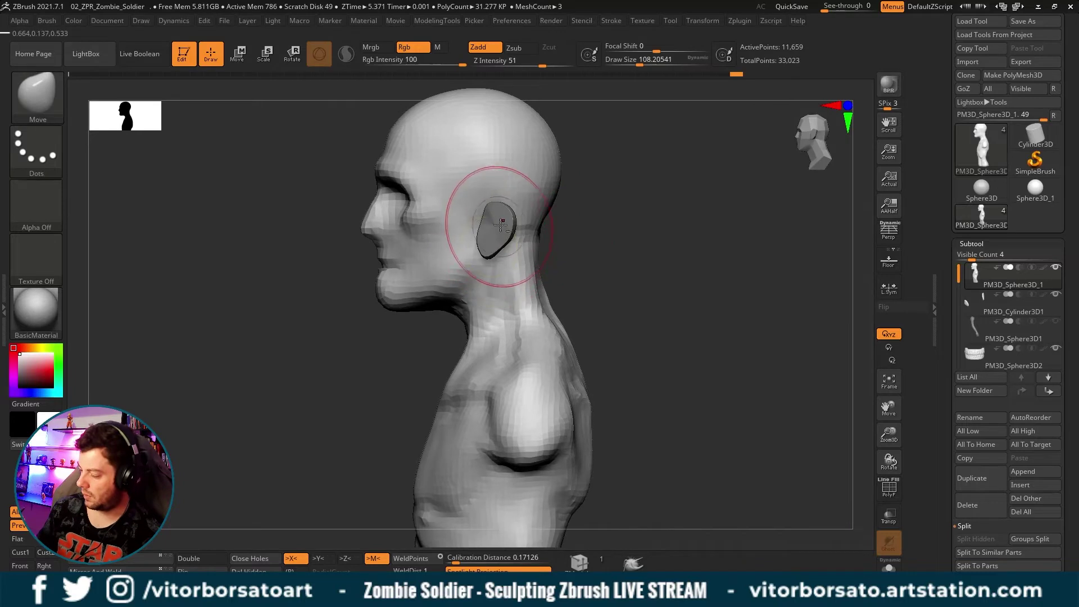
pyautogui.moveTo(541, 206); pyautogui.dragTo(526, 236)
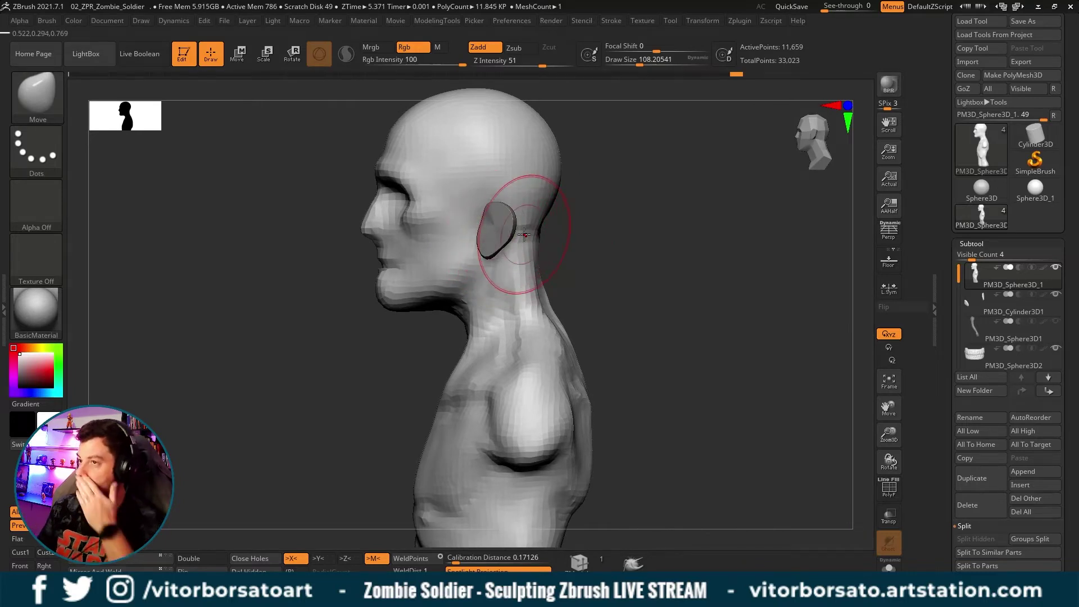
pyautogui.hotkey('shift', 'd')
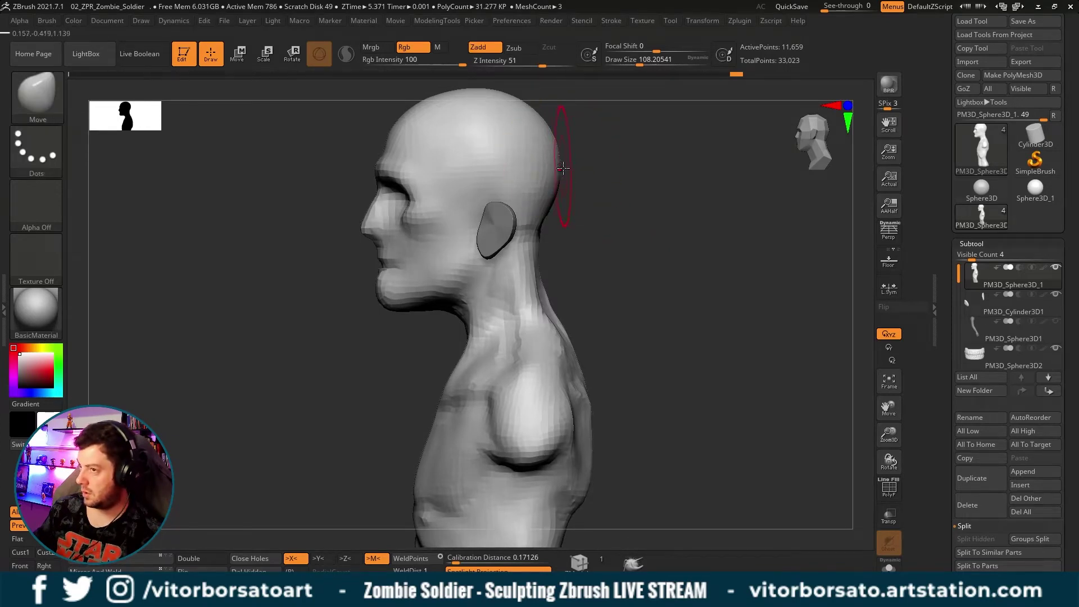
pyautogui.keyDown('alt'); pyautogui.moveTo(603, 225); pyautogui.dragTo(600, 173); pyautogui.keyUp('alt')
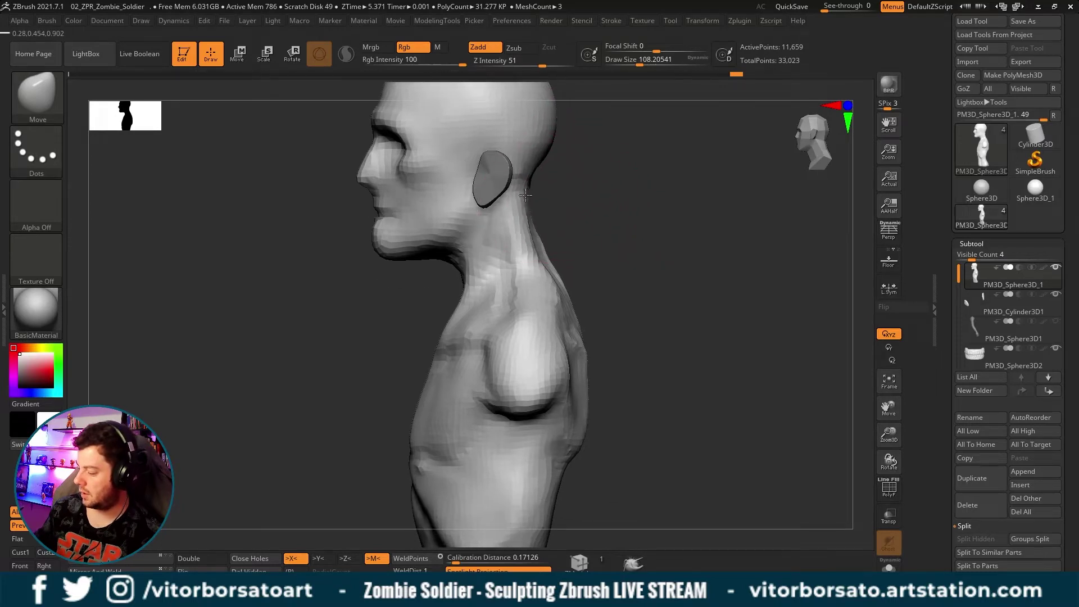
pyautogui.moveTo(524, 194); pyautogui.dragTo(528, 196)
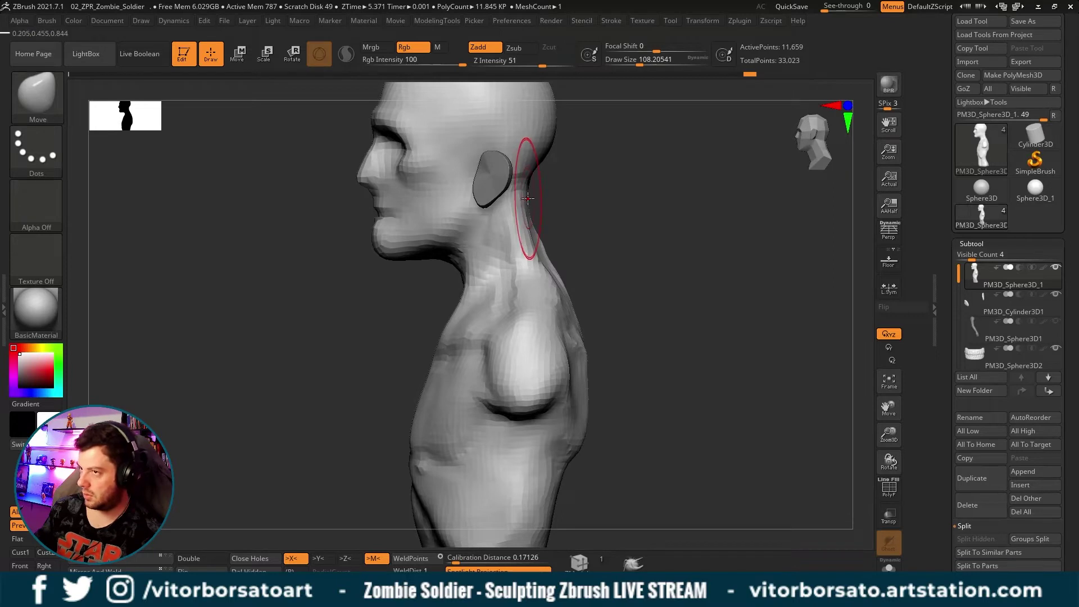
# Return to a closer side view and make the ear subtool PM3D_Cylinder3D1 active.
pyautogui.keyDown('alt'); pyautogui.moveTo(538, 209); pyautogui.dragTo(615, 210); pyautogui.keyUp('alt')
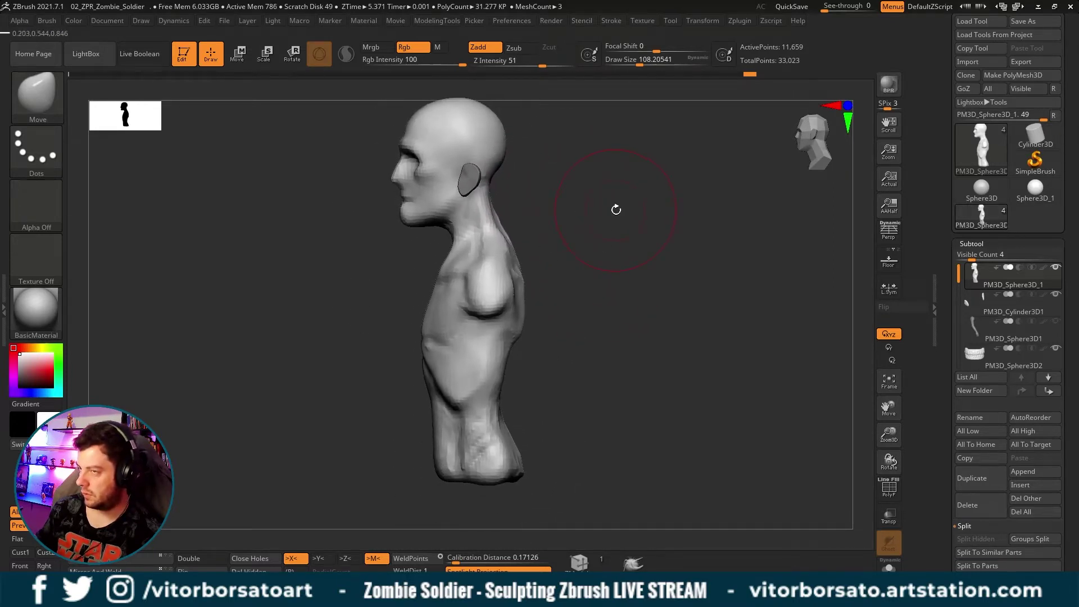
pyautogui.moveTo(616, 210); pyautogui.dragTo(651, 233)
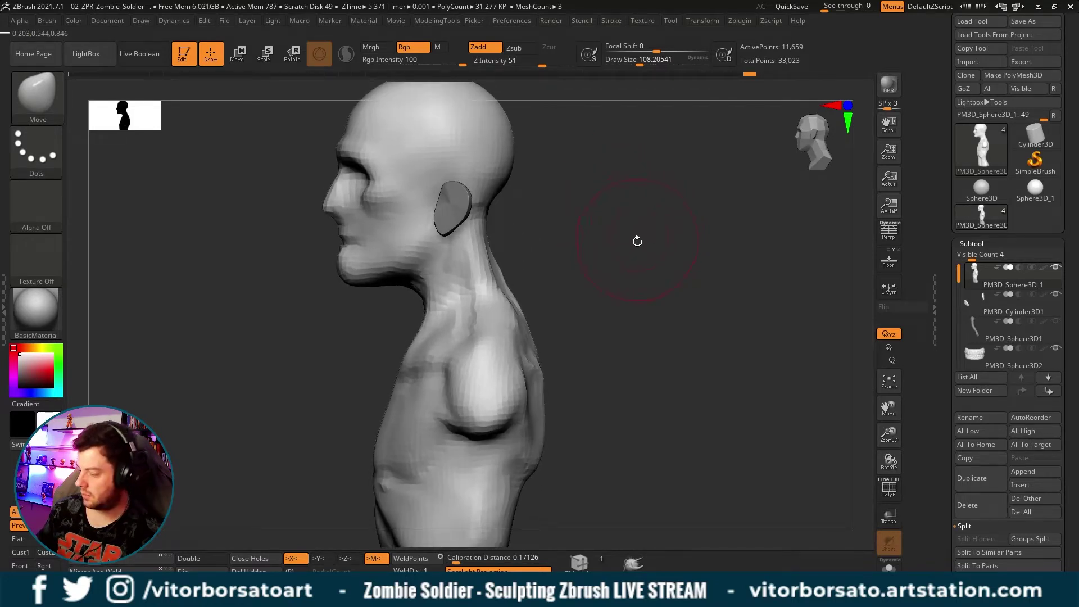
pyautogui.moveTo(638, 241); pyautogui.dragTo(629, 226)
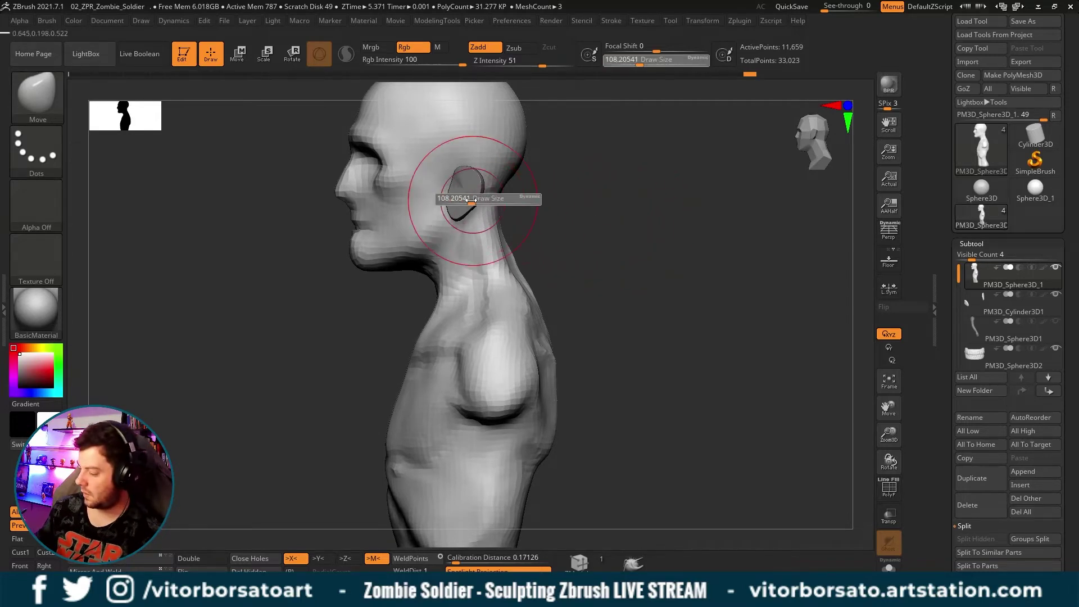
pyautogui.keyDown('alt'); pyautogui.click(472, 199); pyautogui.keyUp('alt')
# Shift the ear forward toward the face with the transform gizmo.
pyautogui.press('b')
pyautogui.press('c')
pyautogui.press('b')
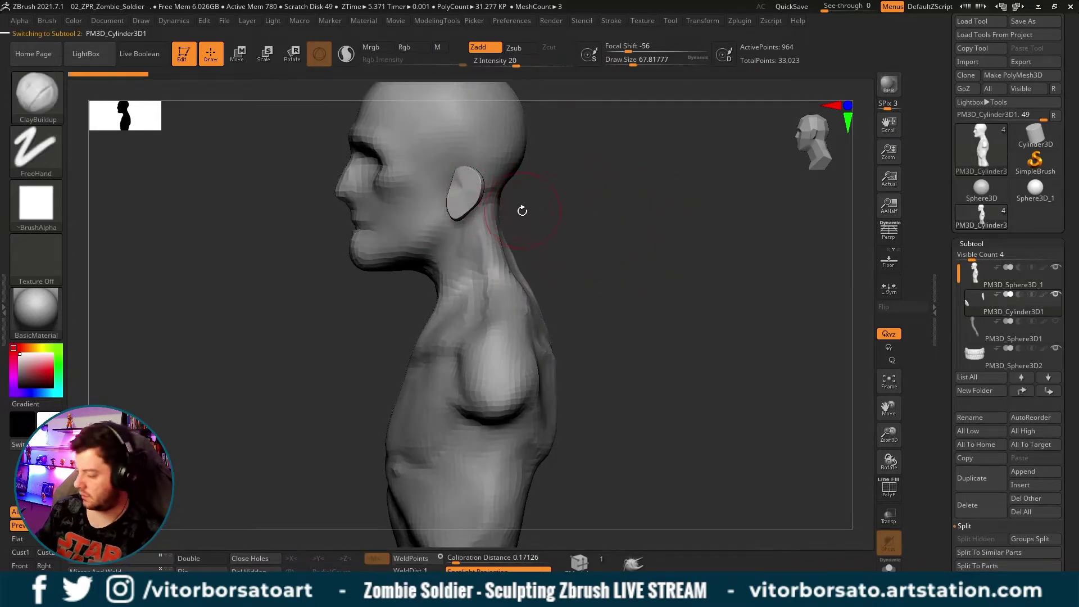
pyautogui.moveTo(621, 225)
pyautogui.keyDown('alt'); pyautogui.mouseDown()
pyautogui.moveTo(582, 214)
pyautogui.moveTo(563, 163)
pyautogui.mouseUp(); pyautogui.keyUp('alt')
pyautogui.press('w')
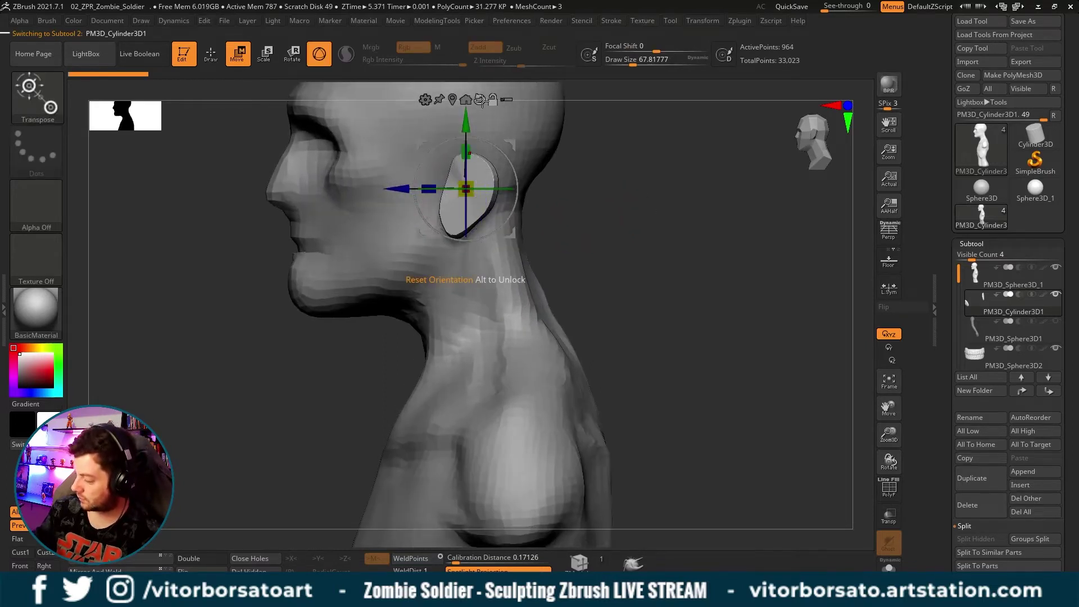
pyautogui.moveTo(404, 190); pyautogui.dragTo(391, 190)
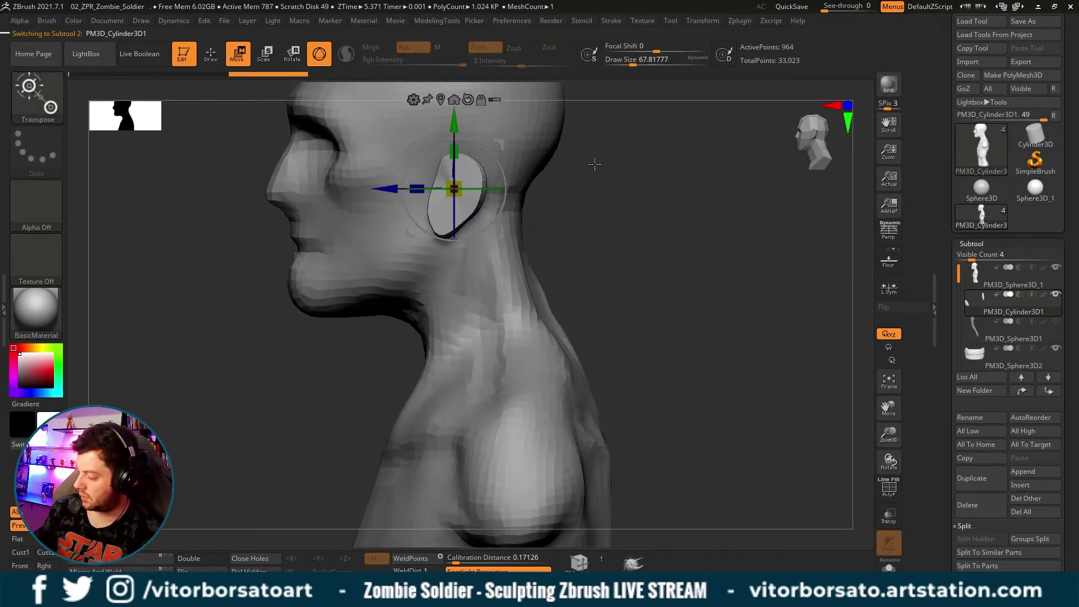
pyautogui.moveTo(616, 159)
pyautogui.keyDown('alt'); pyautogui.mouseDown()
pyautogui.moveTo(611, 226)
pyautogui.moveTo(608, 212)
pyautogui.mouseUp(); pyautogui.keyUp('alt')
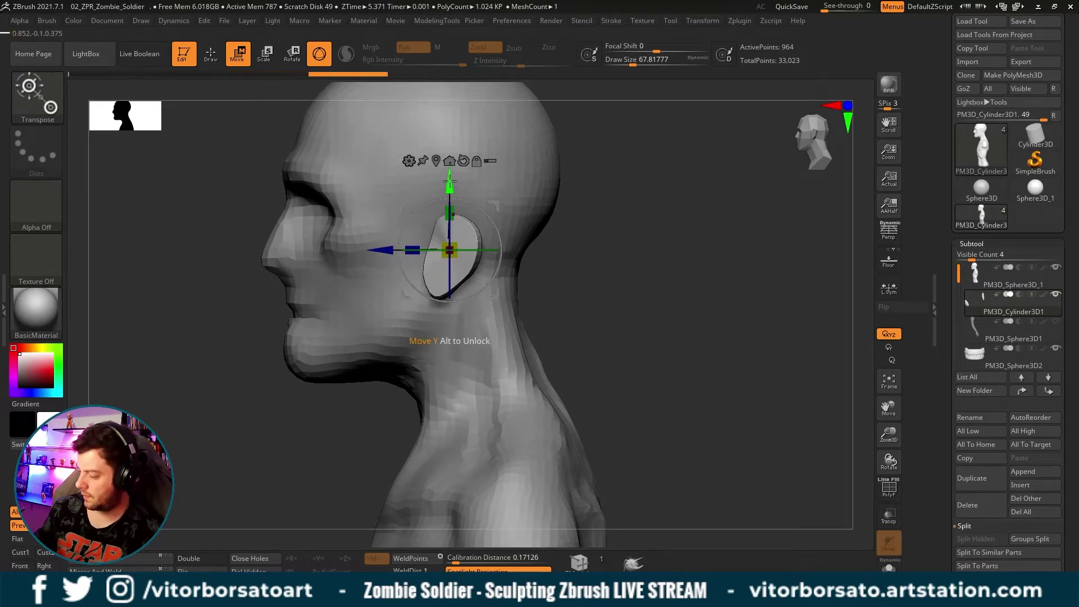
# Leave gizmo mode and make the head-and-body subtool PM3D_Sphere3D_1 active.
pyautogui.press('q')
pyautogui.keyDown('alt'); pyautogui.moveTo(567, 244); pyautogui.dragTo(578, 221); pyautogui.keyUp('alt')
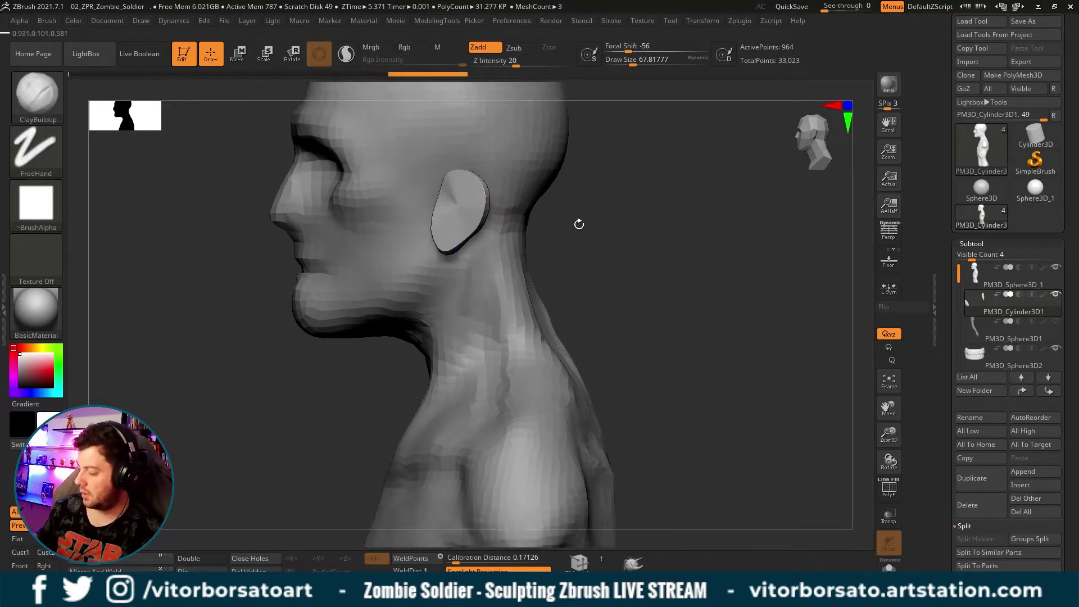
pyautogui.keyDown('alt'); pyautogui.click(444, 253); pyautogui.keyUp('alt')
# Switch to a larger Move brush and frame the bust zoomed on head and torso.
pyautogui.press(']')
pyautogui.press(']')
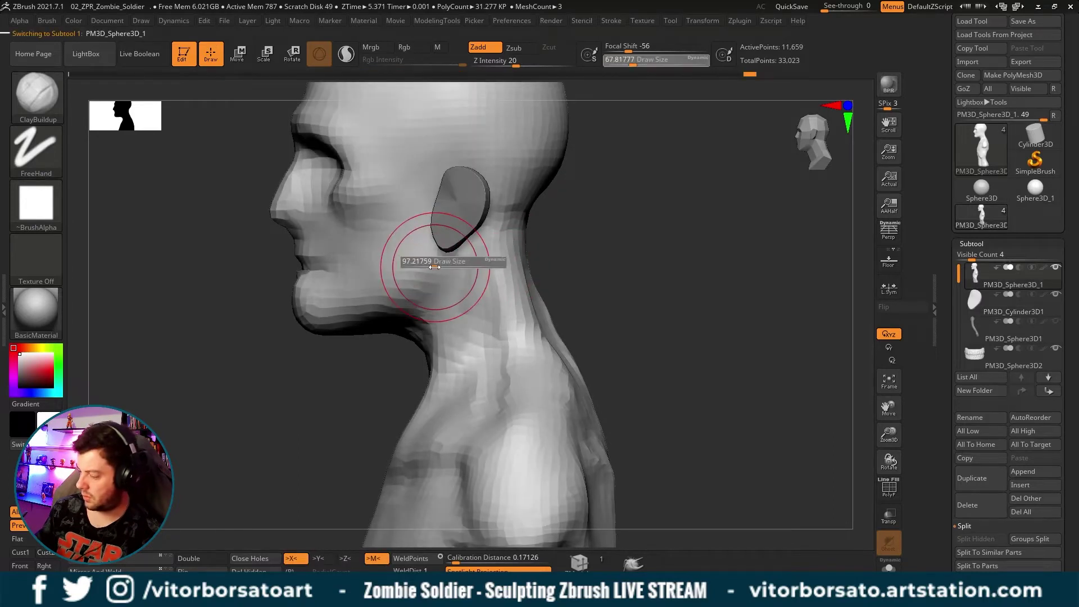
pyautogui.press('b')
pyautogui.press('m')
pyautogui.press('v')
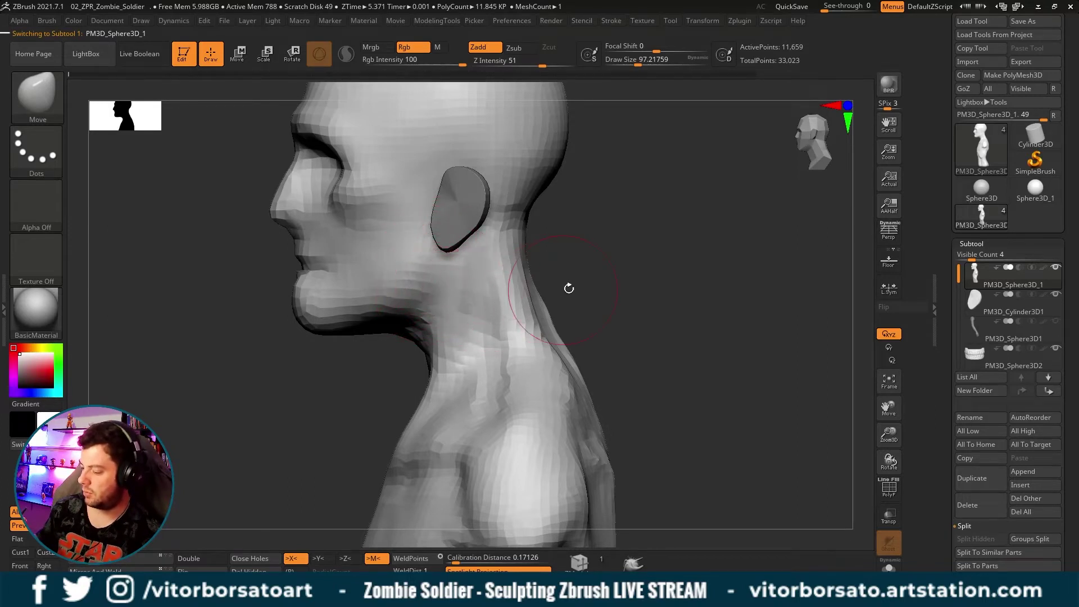
pyautogui.press('f')
pyautogui.moveTo(566, 253); pyautogui.dragTo(606, 238)
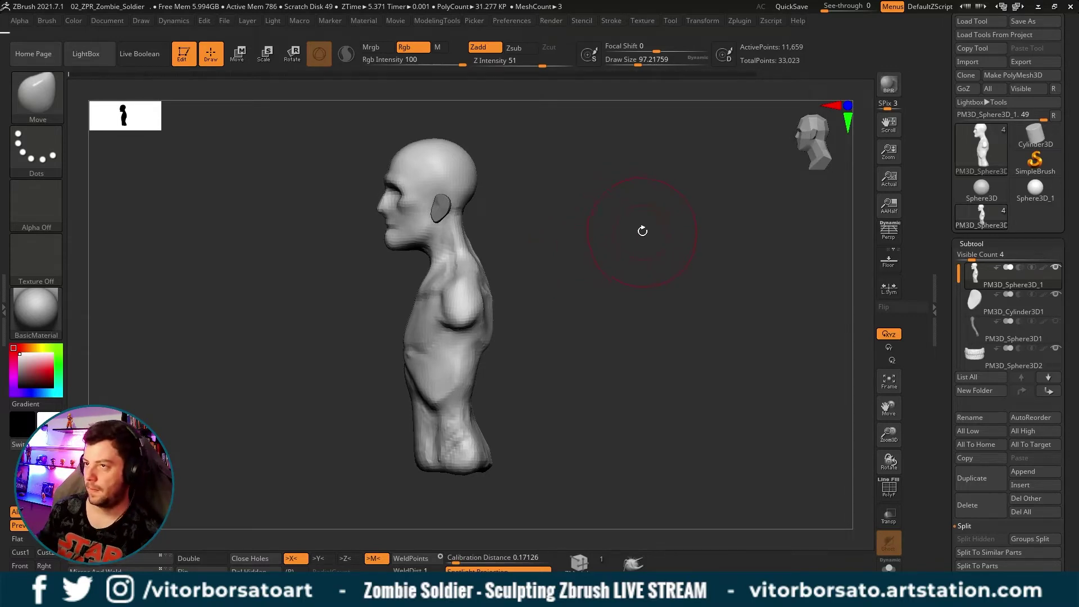
pyautogui.moveTo(643, 231)
pyautogui.keyDown('alt'); pyautogui.mouseDown()
pyautogui.moveTo(668, 265)
pyautogui.moveTo(662, 253)
pyautogui.mouseUp(); pyautogui.keyUp('alt')
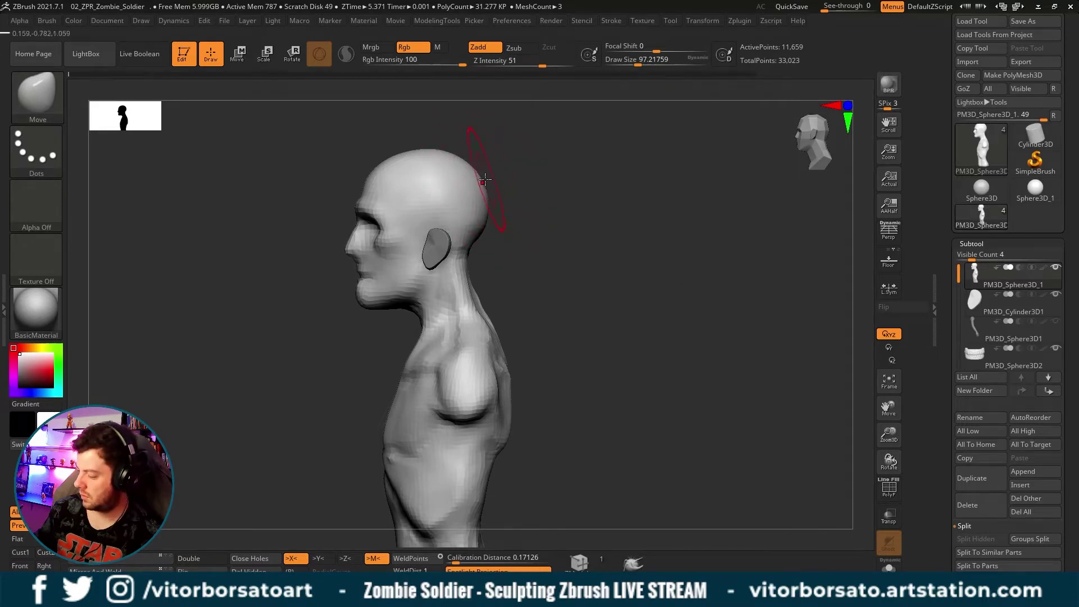
# Set the Move brush to about 108 and reshape the back of the skull from behind.
pyautogui.press('s')
pyautogui.click(481, 172)
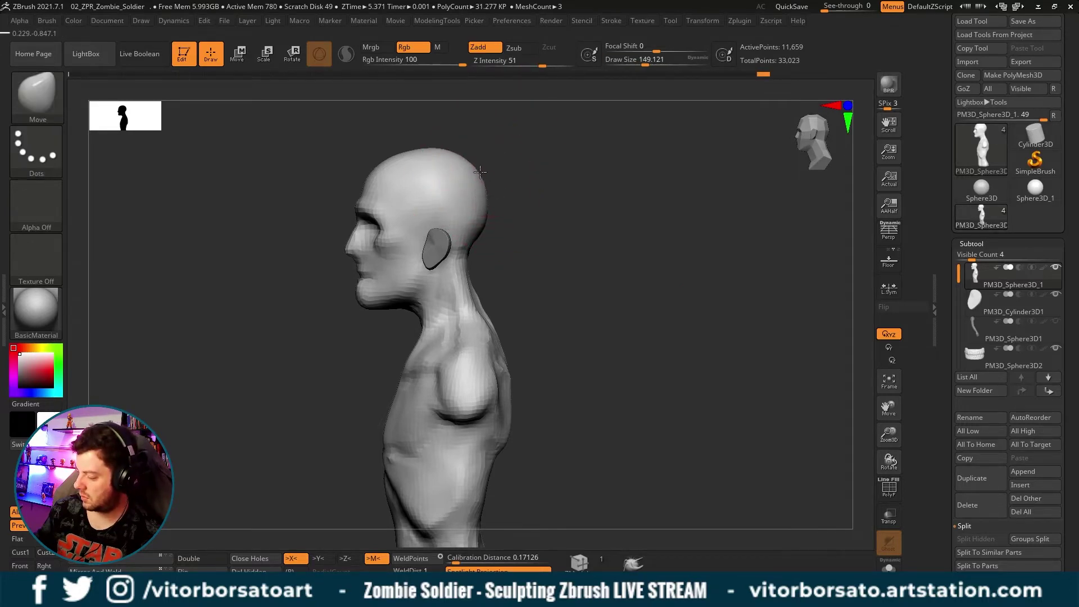
pyautogui.press('s')
pyautogui.click(482, 179)
pyautogui.moveTo(485, 179)
pyautogui.mouseDown()
pyautogui.moveTo(456, 174)
pyautogui.moveTo(655, 169)
pyautogui.moveTo(643, 250)
pyautogui.moveTo(662, 237)
pyautogui.mouseUp()
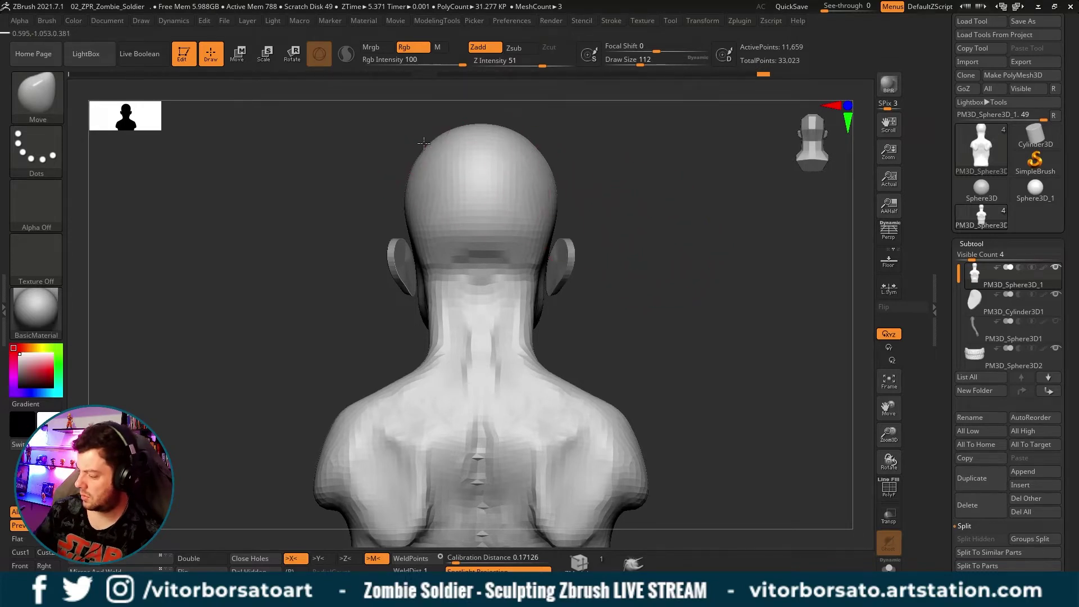
pyautogui.moveTo(424, 143); pyautogui.dragTo(457, 145)
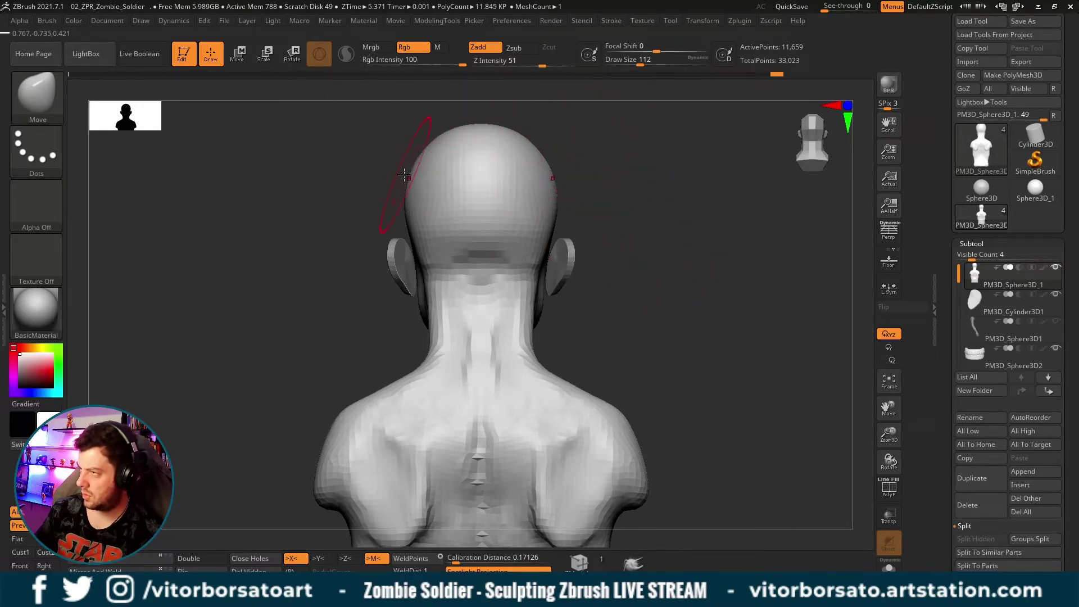
pyautogui.press('s')
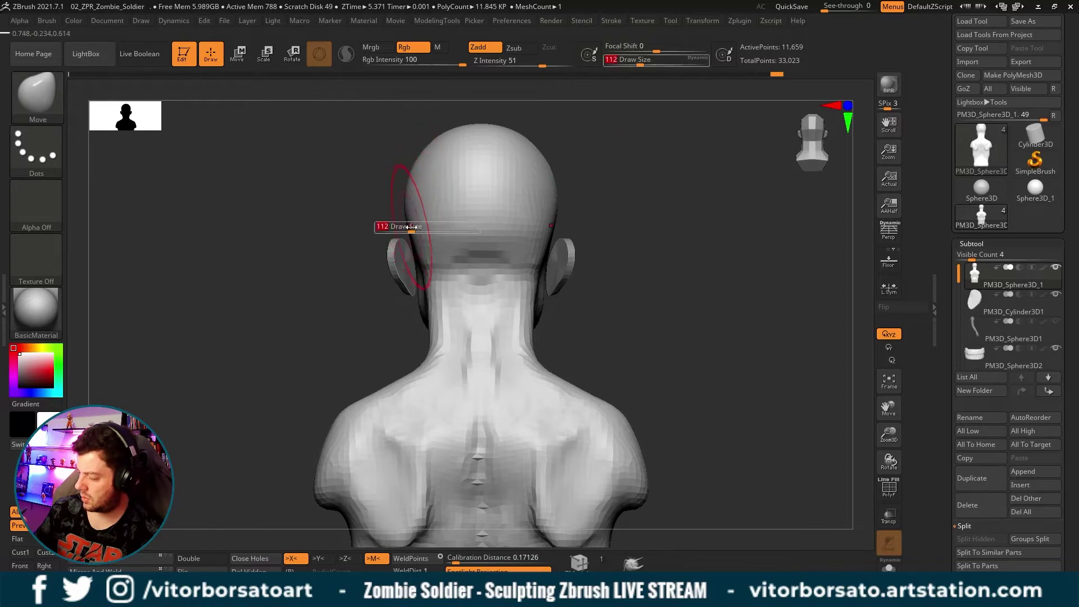
pyautogui.click(412, 224)
pyautogui.moveTo(605, 210)
pyautogui.mouseDown()
pyautogui.moveTo(696, 219)
pyautogui.moveTo(648, 216)
pyautogui.moveTo(687, 202)
pyautogui.moveTo(667, 211)
pyautogui.moveTo(674, 222)
pyautogui.moveTo(618, 226)
pyautogui.mouseUp()
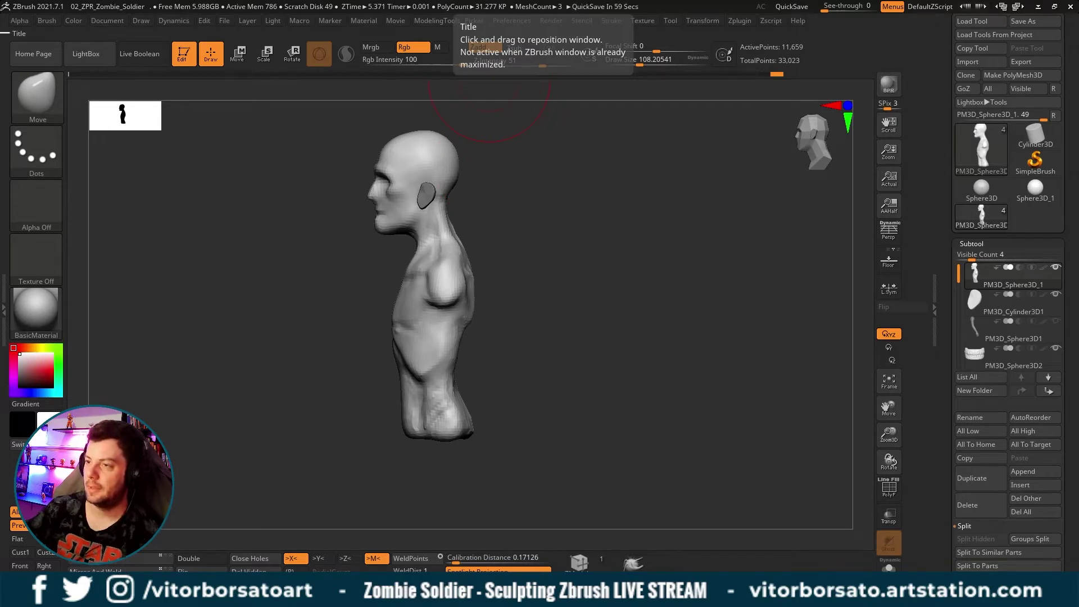
# Turn the bust to face front, zoom in on the face, and set brush size to 112.
pyautogui.moveTo(630, 253)
pyautogui.mouseDown()
pyautogui.moveTo(662, 320)
pyautogui.moveTo(665, 277)
pyautogui.mouseUp()
pyautogui.scroll(2, 665, 277)
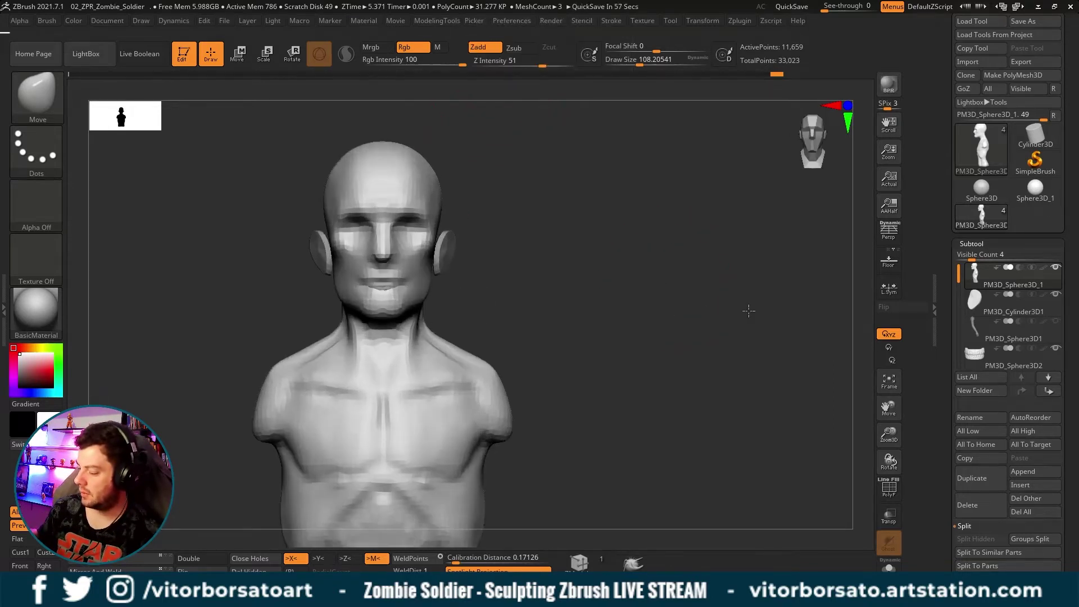
pyautogui.scroll(3, 742, 308)
pyautogui.scroll(2, 624, 264)
pyautogui.scroll(2, 629, 258)
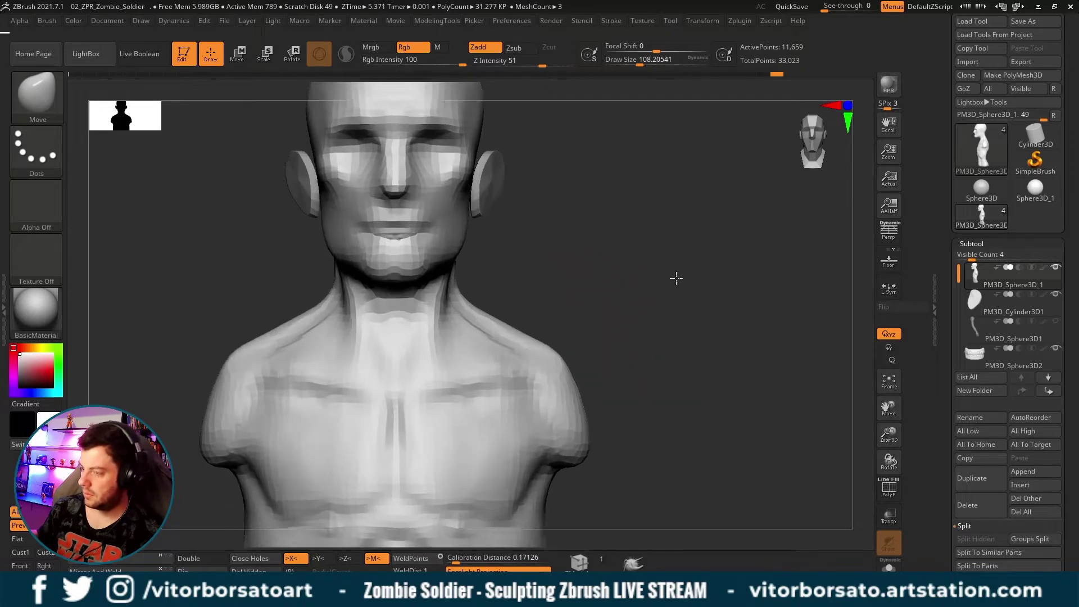
pyautogui.scroll(1, 630, 259)
pyautogui.press('s')
pyautogui.moveTo(333, 222); pyautogui.dragTo(336, 222)
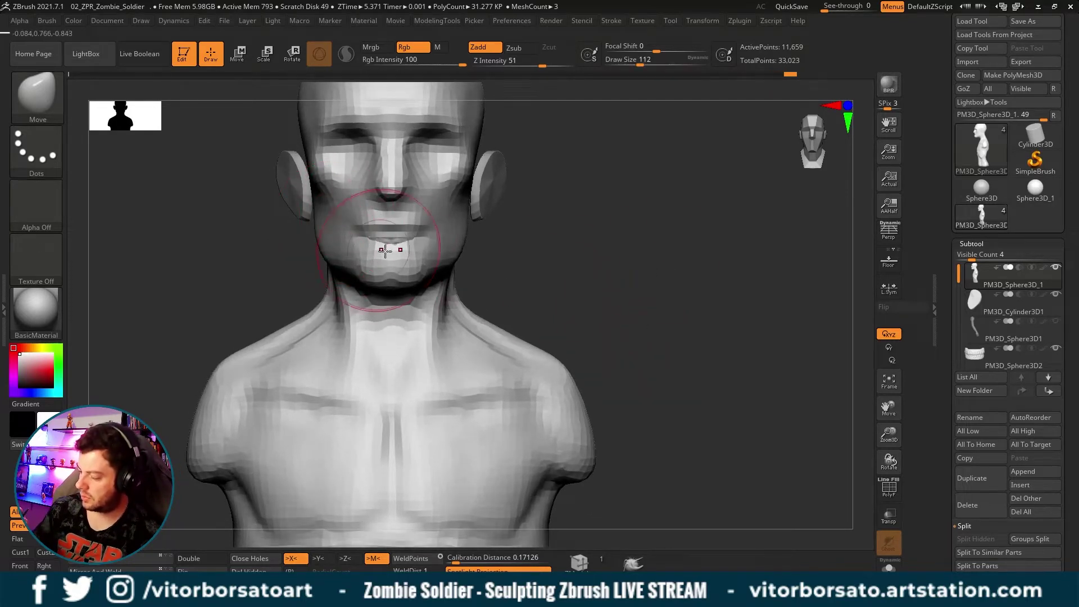
# Reshape the lips and mouth area, then check the head from three-quarter and front views.
pyautogui.moveTo(590, 231)
pyautogui.keyDown('alt'); pyautogui.mouseDown()
pyautogui.moveTo(631, 246)
pyautogui.moveTo(613, 250)
pyautogui.moveTo(612, 292)
pyautogui.mouseUp(); pyautogui.keyUp('alt')
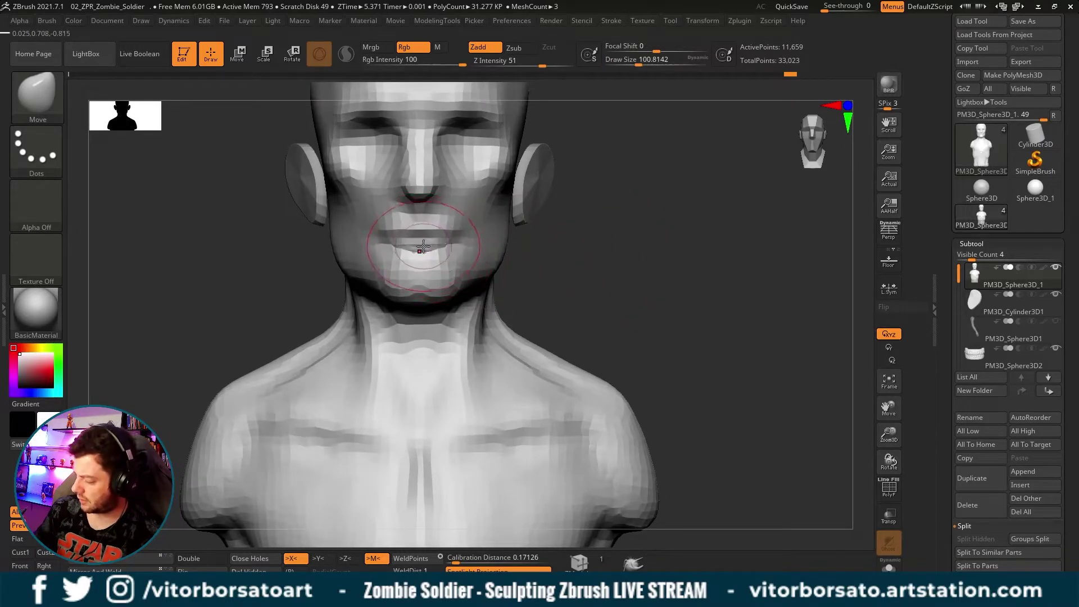
pyautogui.moveTo(422, 247); pyautogui.dragTo(430, 254)
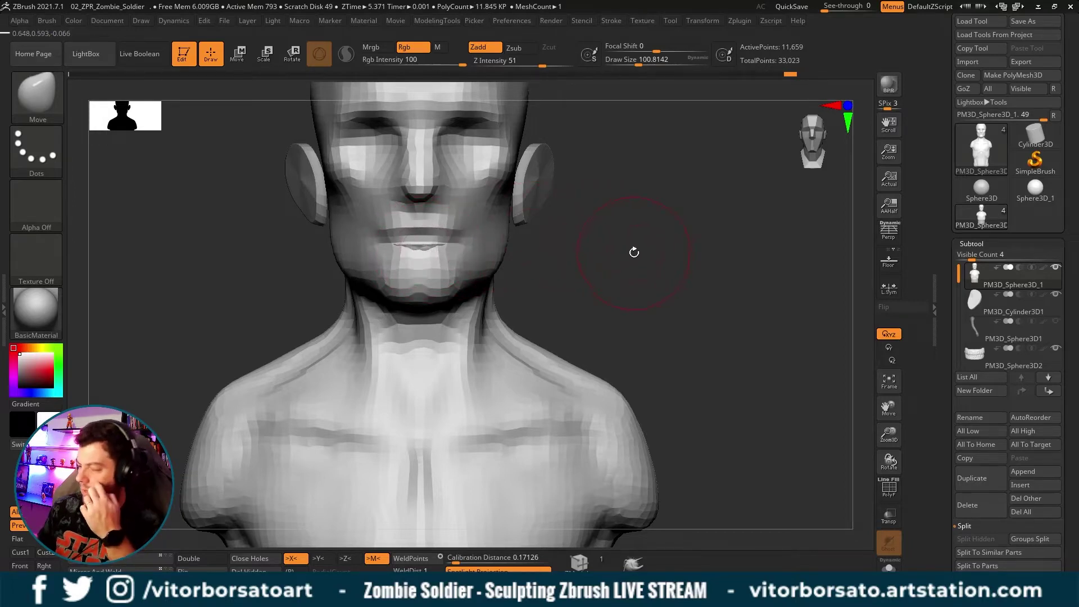
pyautogui.keyDown('alt'); pyautogui.moveTo(664, 212); pyautogui.dragTo(664, 224); pyautogui.keyUp('alt')
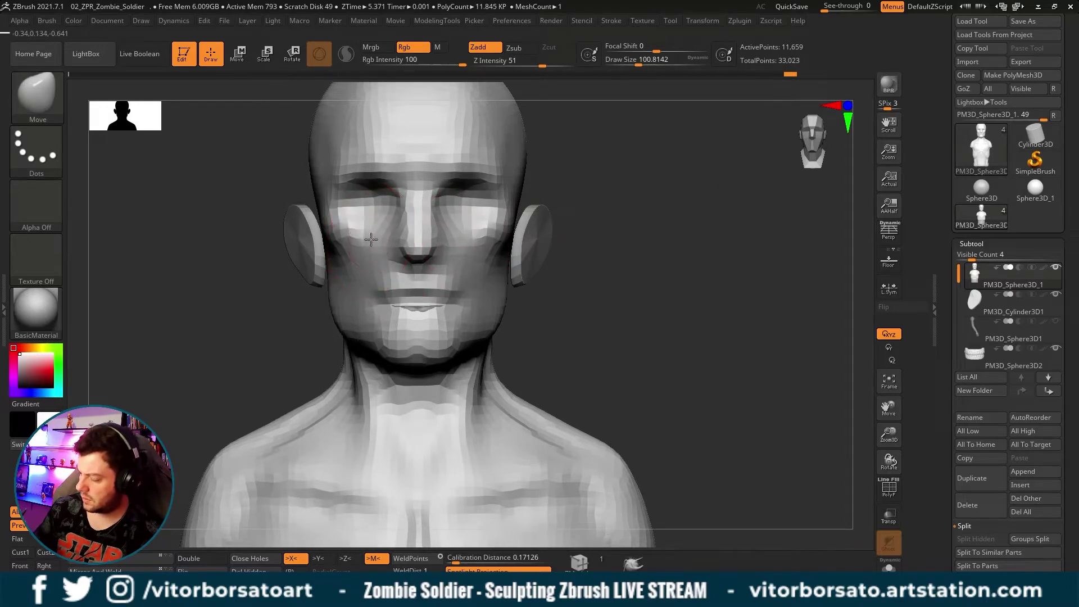
pyautogui.press('[')
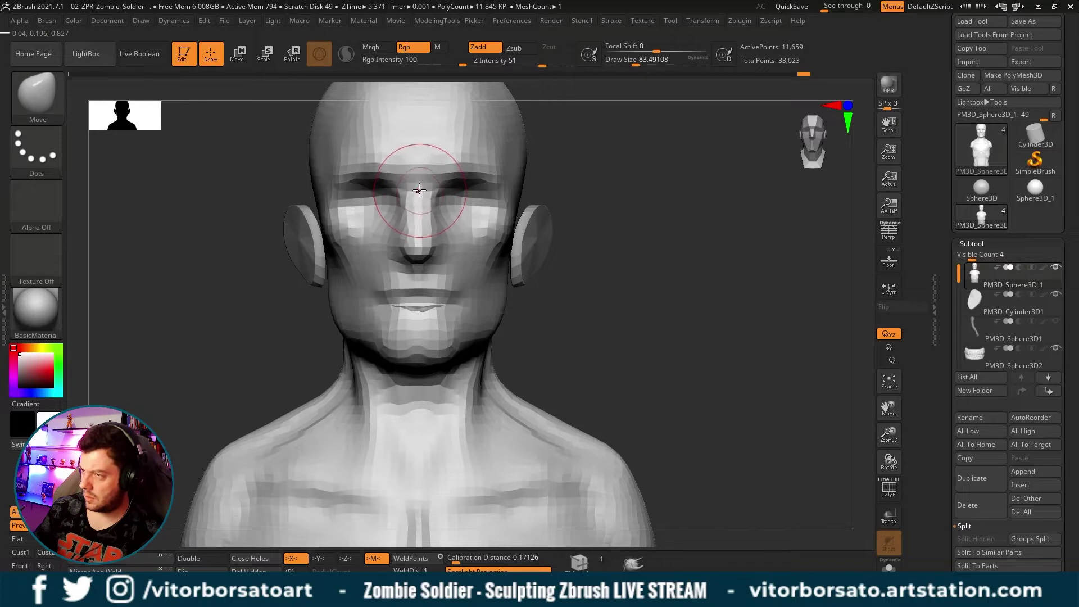
pyautogui.keyDown('alt'); pyautogui.moveTo(590, 176); pyautogui.dragTo(600, 193); pyautogui.keyUp('alt')
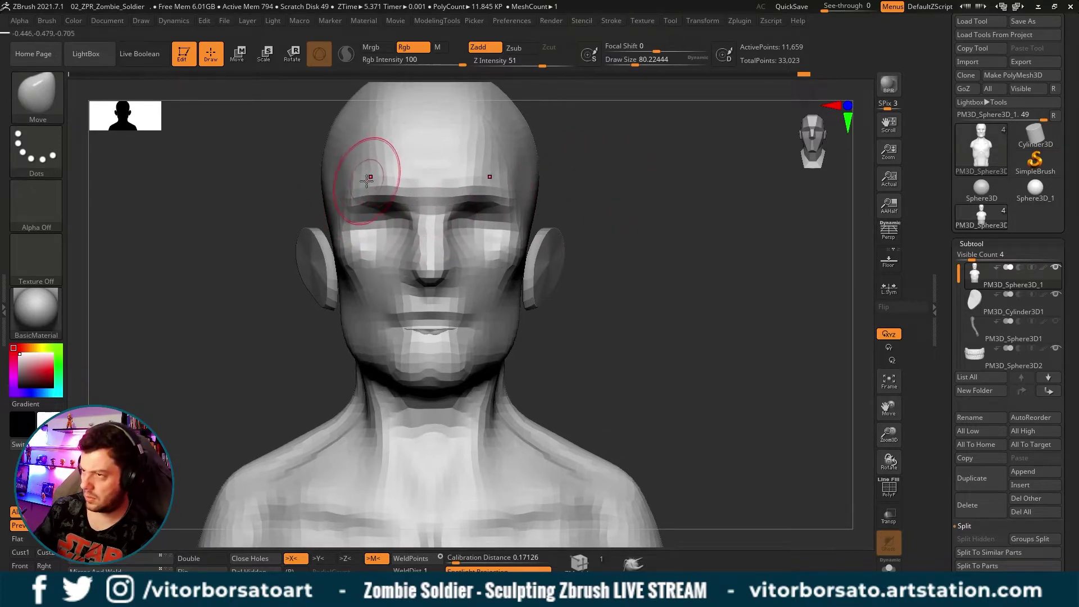
pyautogui.moveTo(559, 189); pyautogui.dragTo(614, 190)
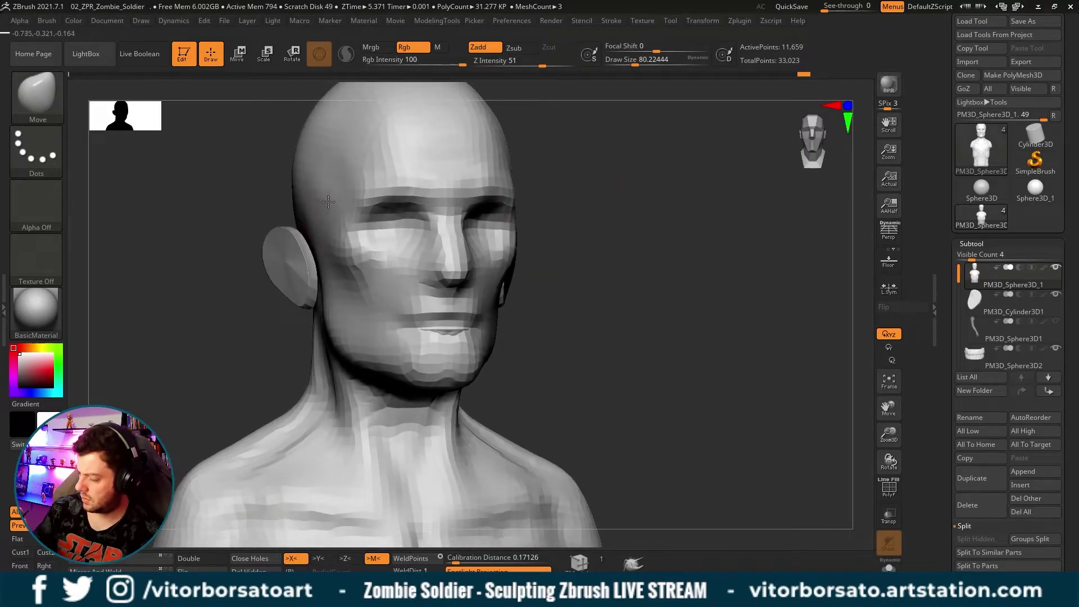
pyautogui.moveTo(542, 200)
pyautogui.keyDown('shift'); pyautogui.mouseDown()
pyautogui.moveTo(608, 194)
pyautogui.moveTo(539, 193)
pyautogui.mouseUp(); pyautogui.keyUp('shift')
# Build up clay on the temple with ClayBuildup at draw size about 90.
pyautogui.press('b')
pyautogui.press('c')
pyautogui.press('b')
pyautogui.press(']')
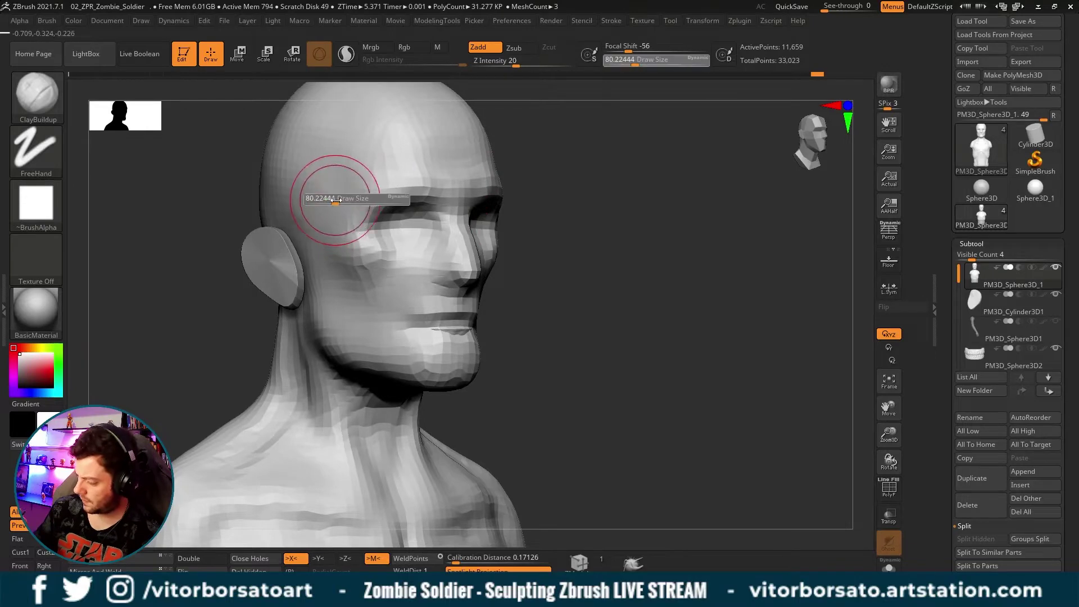
pyautogui.moveTo(337, 188)
pyautogui.mouseDown()
pyautogui.moveTo(337, 212)
pyautogui.moveTo(329, 180)
pyautogui.mouseUp()
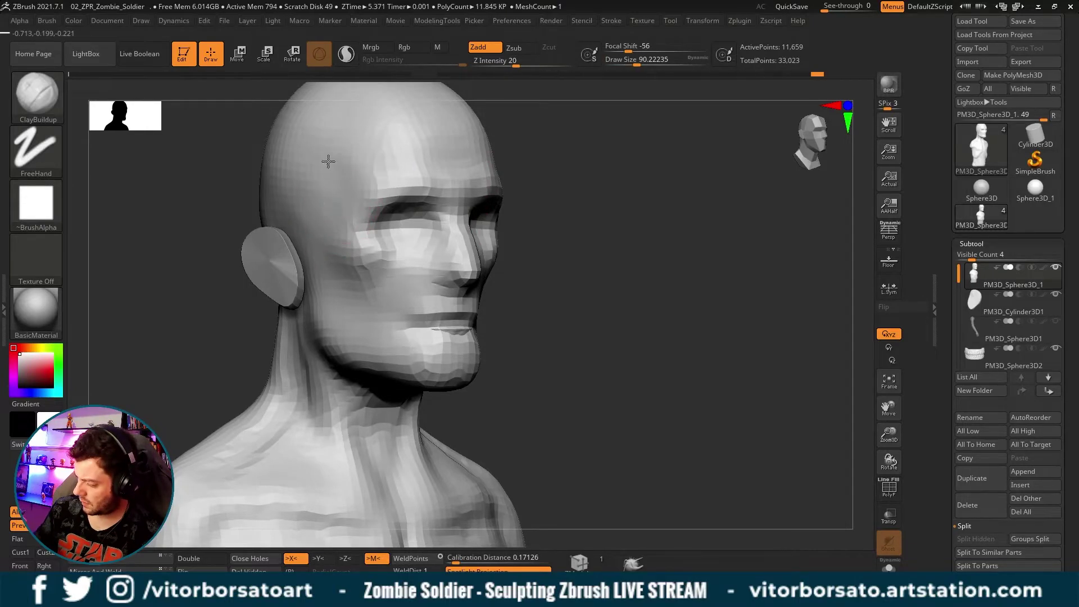
# Compare the head from front and three-quarter views, then frame the whole bust.
pyautogui.keyDown('shift'); pyautogui.moveTo(327, 226); pyautogui.dragTo(546, 190); pyautogui.keyUp('shift')
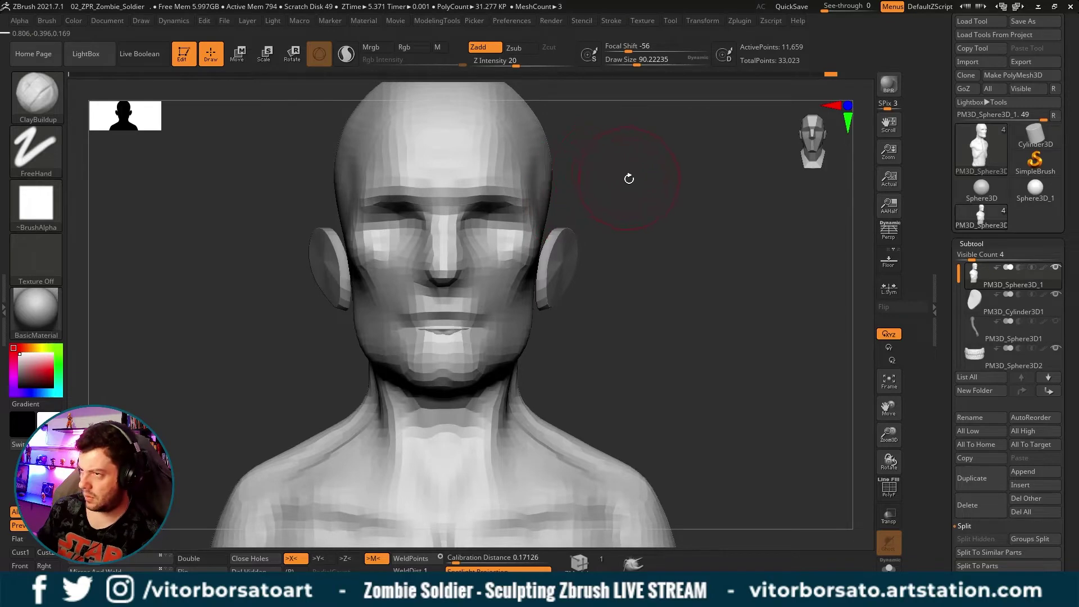
pyautogui.moveTo(631, 185)
pyautogui.mouseDown()
pyautogui.moveTo(646, 186)
pyautogui.moveTo(599, 185)
pyautogui.mouseUp()
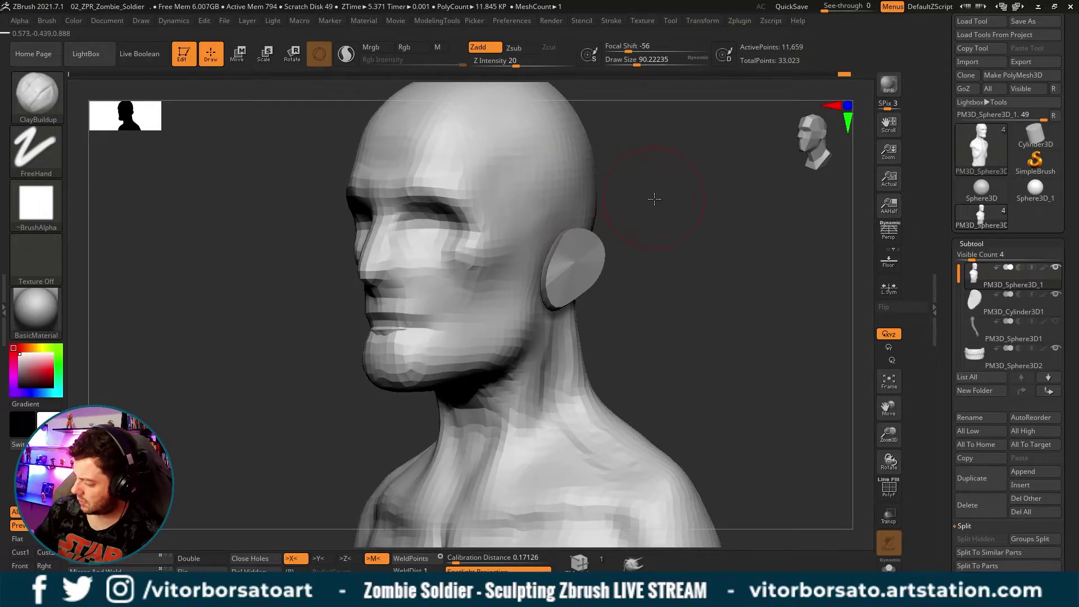
pyautogui.moveTo(651, 198); pyautogui.dragTo(675, 203)
pyautogui.moveTo(615, 157)
pyautogui.mouseDown()
pyautogui.moveTo(618, 212)
pyautogui.moveTo(525, 174)
pyautogui.mouseUp()
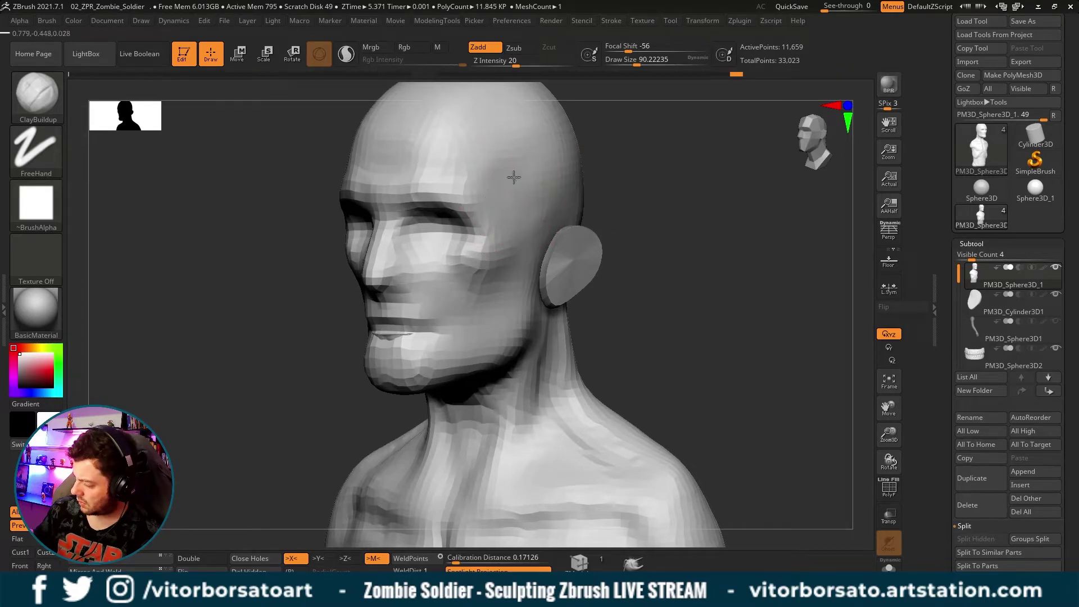
pyautogui.moveTo(602, 223); pyautogui.dragTo(651, 222)
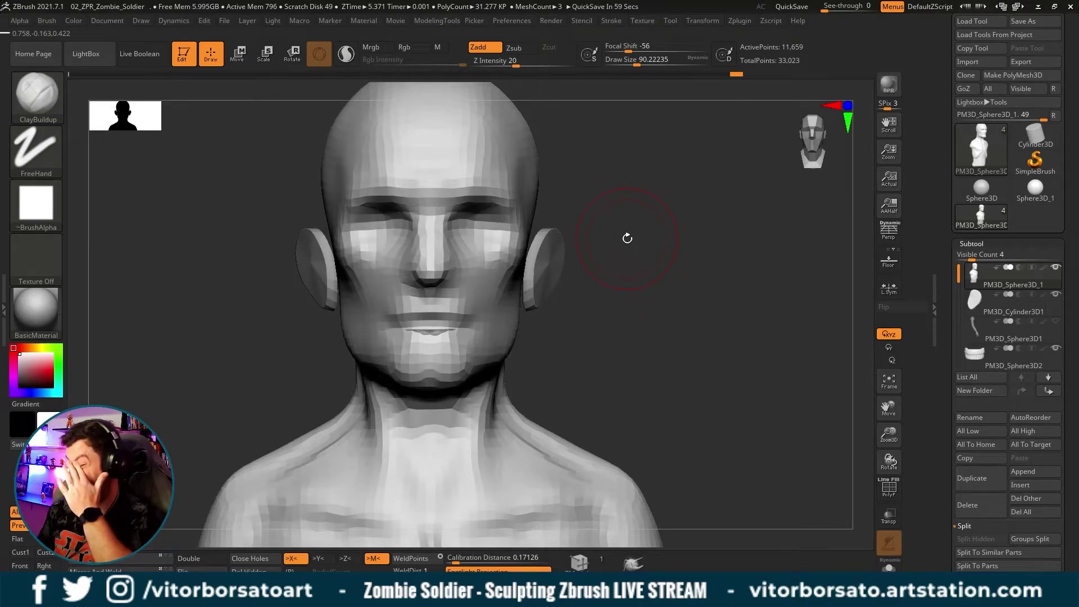
pyautogui.moveTo(716, 248)
pyautogui.mouseDown()
pyautogui.moveTo(696, 251)
pyautogui.moveTo(718, 193)
pyautogui.moveTo(703, 210)
pyautogui.mouseUp()
pyautogui.press('f')
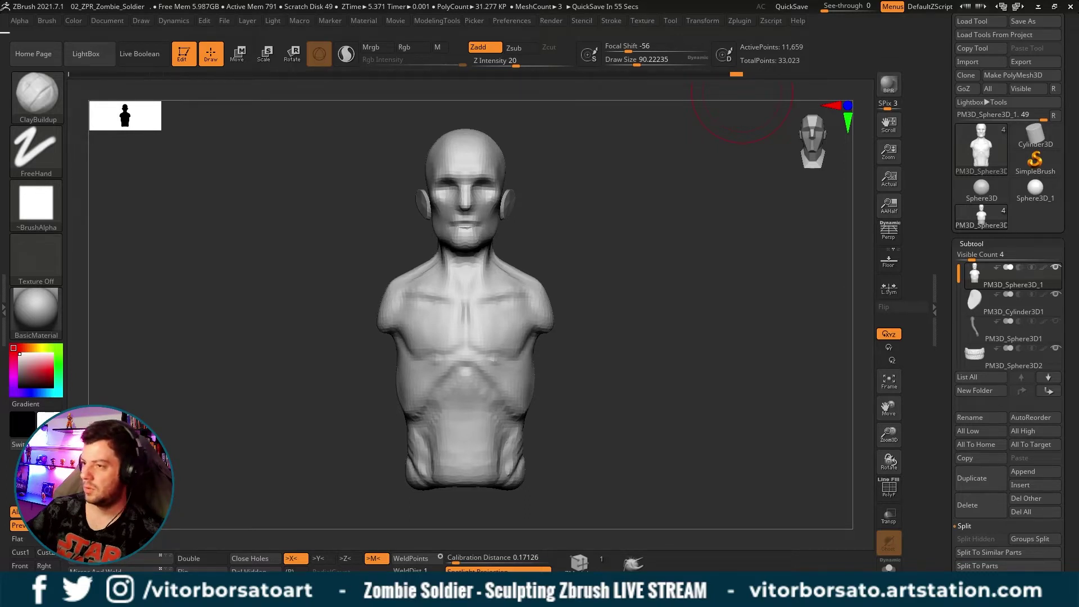
# Reframe the bust higher in view, briefly hide the head, then switch to a smaller Move brush.
pyautogui.moveTo(681, 388)
pyautogui.mouseDown()
pyautogui.moveTo(670, 248)
pyautogui.moveTo(657, 275)
pyautogui.mouseUp()
pyautogui.keyDown('ctrl'); pyautogui.keyDown('shift'); pyautogui.click(670, 247); pyautogui.keyUp('shift'); pyautogui.keyUp('ctrl')
pyautogui.keyDown('ctrl'); pyautogui.keyDown('shift'); pyautogui.click(657, 275); pyautogui.keyUp('shift'); pyautogui.keyUp('ctrl')
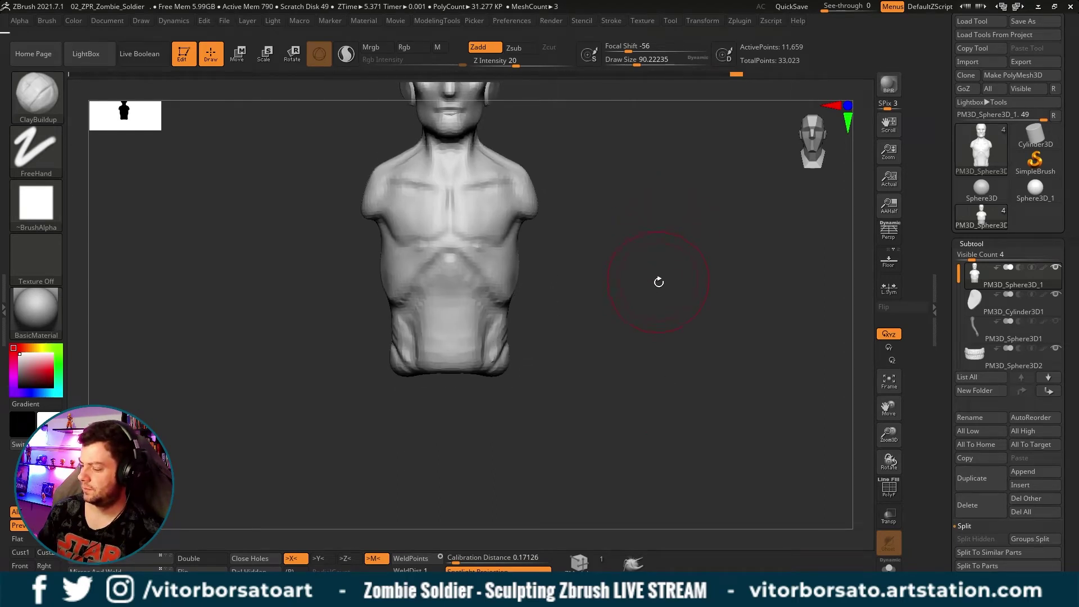
pyautogui.press('s')
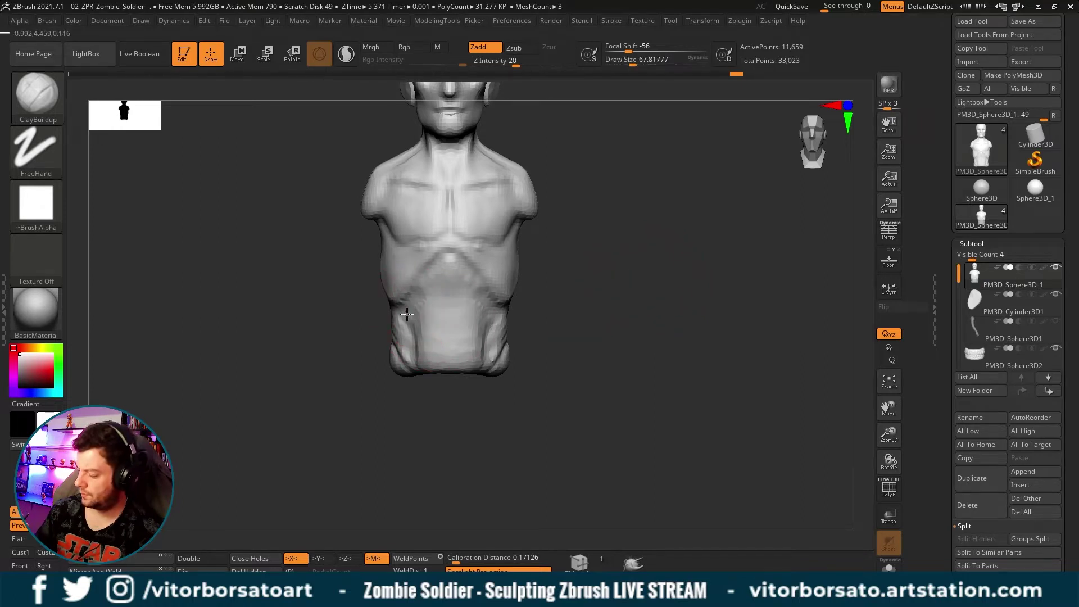
pyautogui.press('b')
pyautogui.press('m')
pyautogui.press('v')
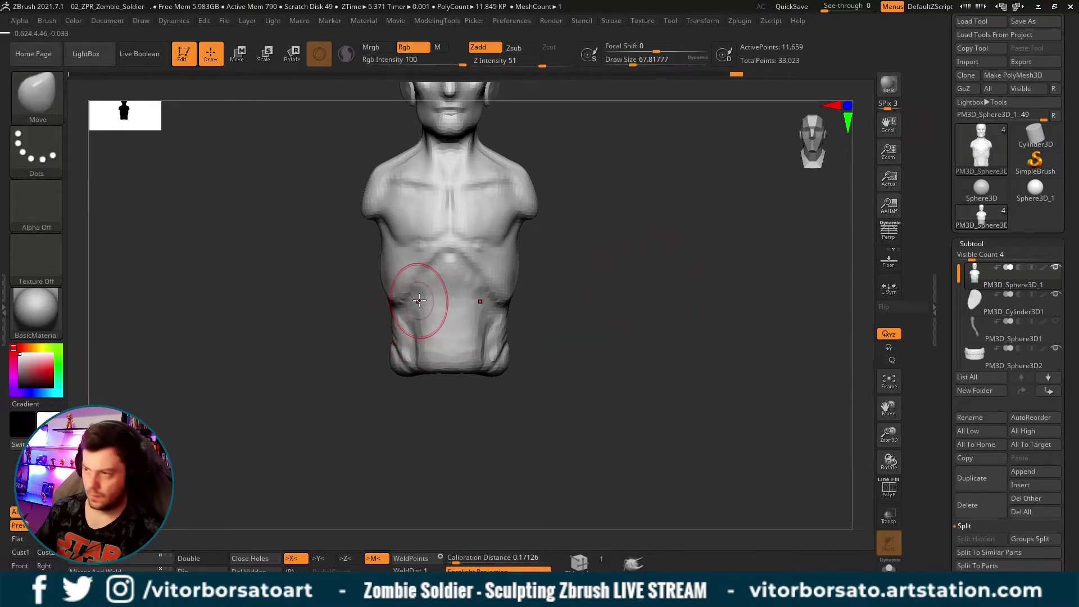
# Reshape the lower abdomen, navel area and left side, then inspect the torso silhouette.
pyautogui.moveTo(406, 298); pyautogui.dragTo(412, 311)
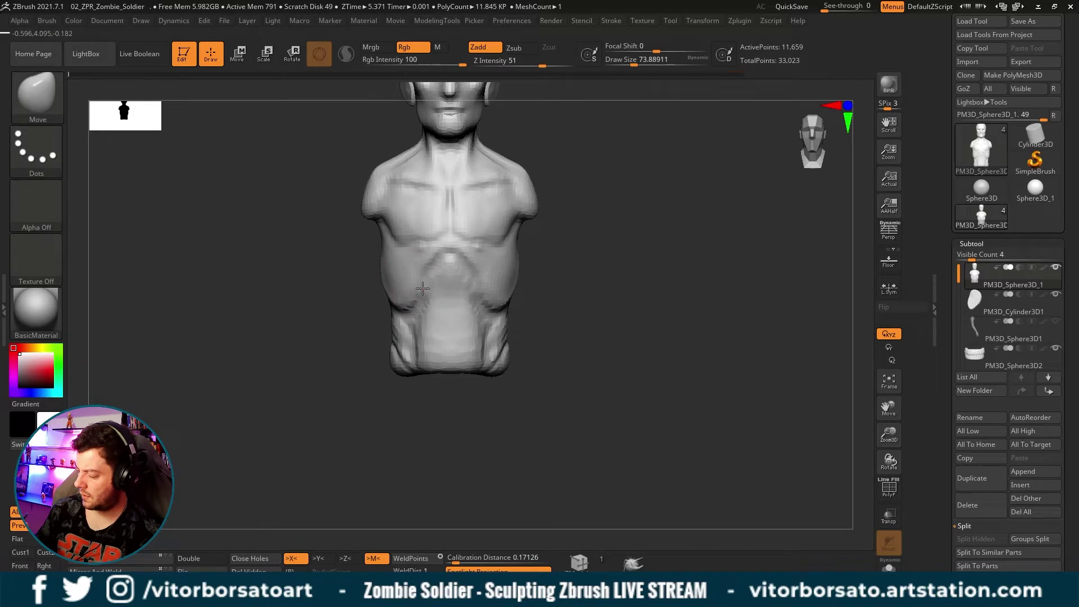
pyautogui.moveTo(590, 290); pyautogui.dragTo(597, 284)
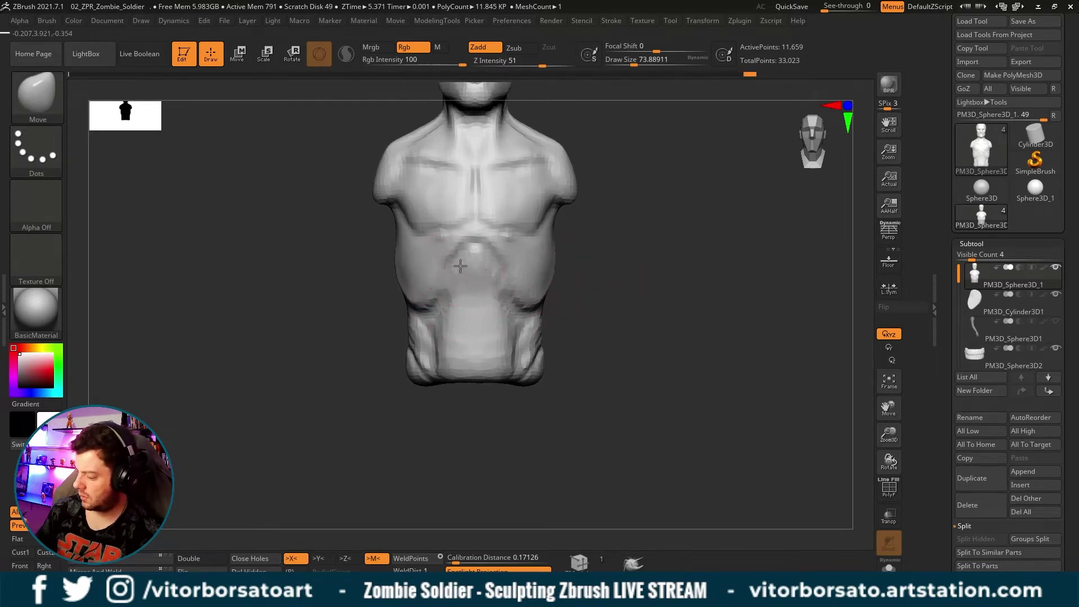
pyautogui.moveTo(457, 253)
pyautogui.mouseDown()
pyautogui.moveTo(445, 289)
pyautogui.moveTo(531, 306)
pyautogui.moveTo(635, 283)
pyautogui.mouseUp()
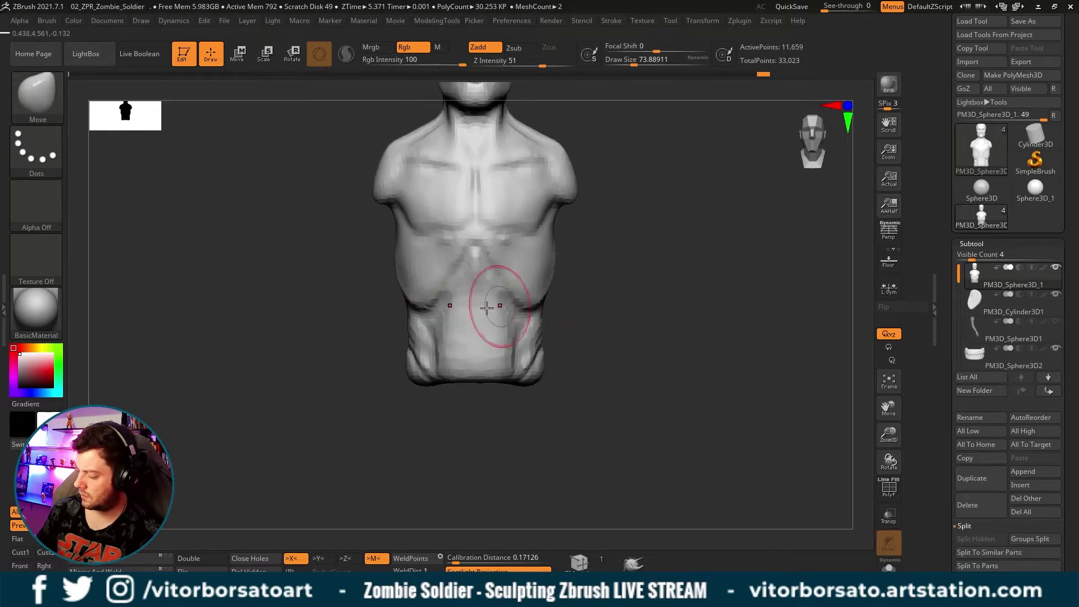
pyautogui.moveTo(487, 306)
pyautogui.mouseDown()
pyautogui.moveTo(429, 284)
pyautogui.moveTo(436, 304)
pyautogui.mouseUp()
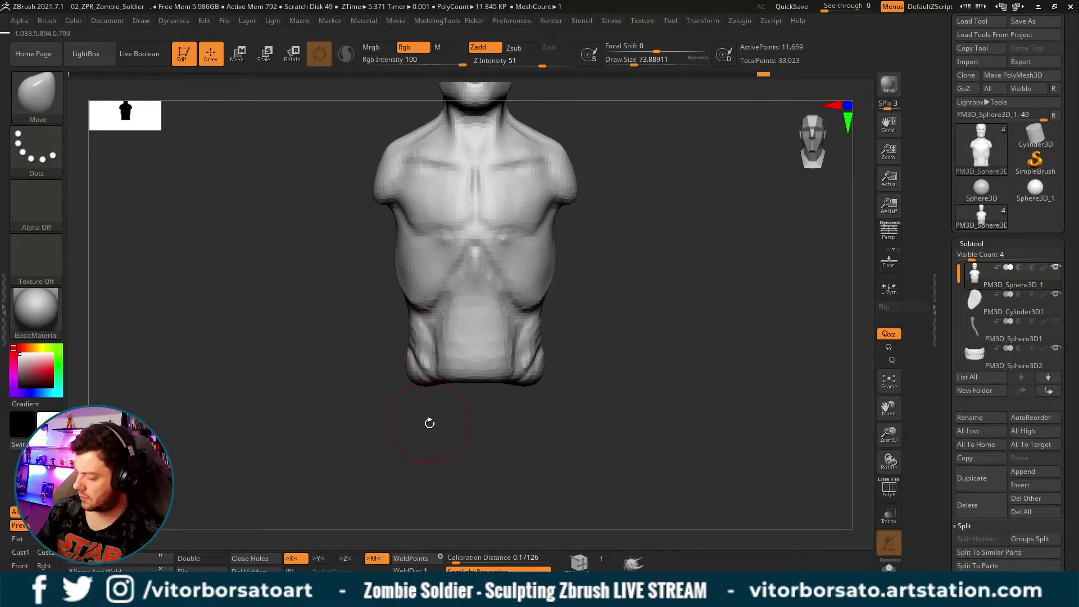
pyautogui.moveTo(429, 423); pyautogui.dragTo(428, 418)
pyautogui.moveTo(406, 327); pyautogui.dragTo(412, 336)
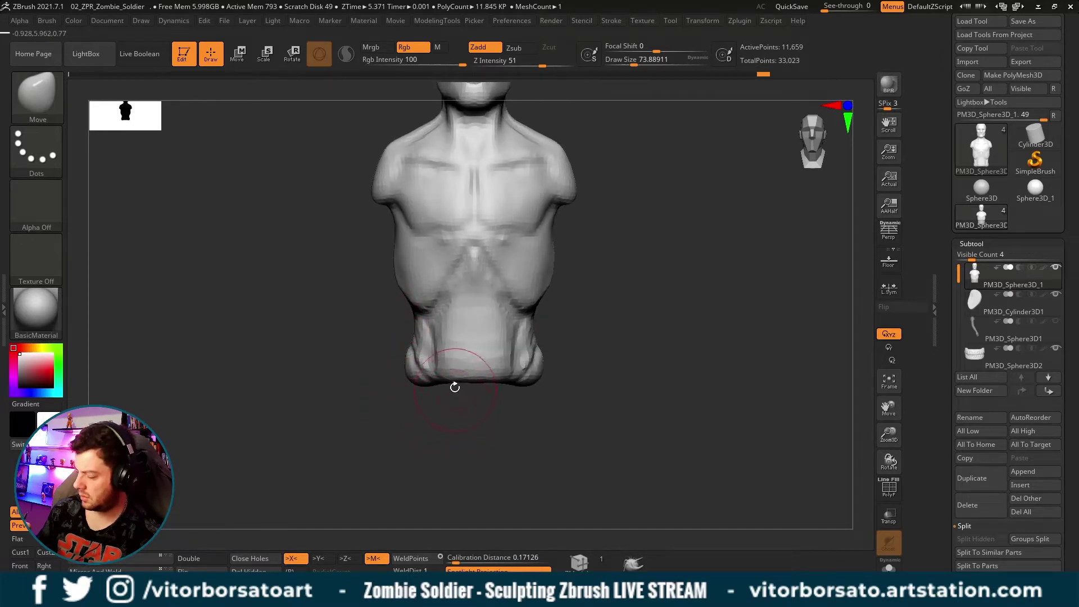
pyautogui.moveTo(472, 414)
pyautogui.mouseDown()
pyautogui.moveTo(487, 412)
pyautogui.moveTo(446, 325)
pyautogui.mouseUp()
# Build up abdomen volume with ClayBuildup at about 77, checking front and side views.
pyautogui.press('b')
pyautogui.press('c')
pyautogui.press('b')
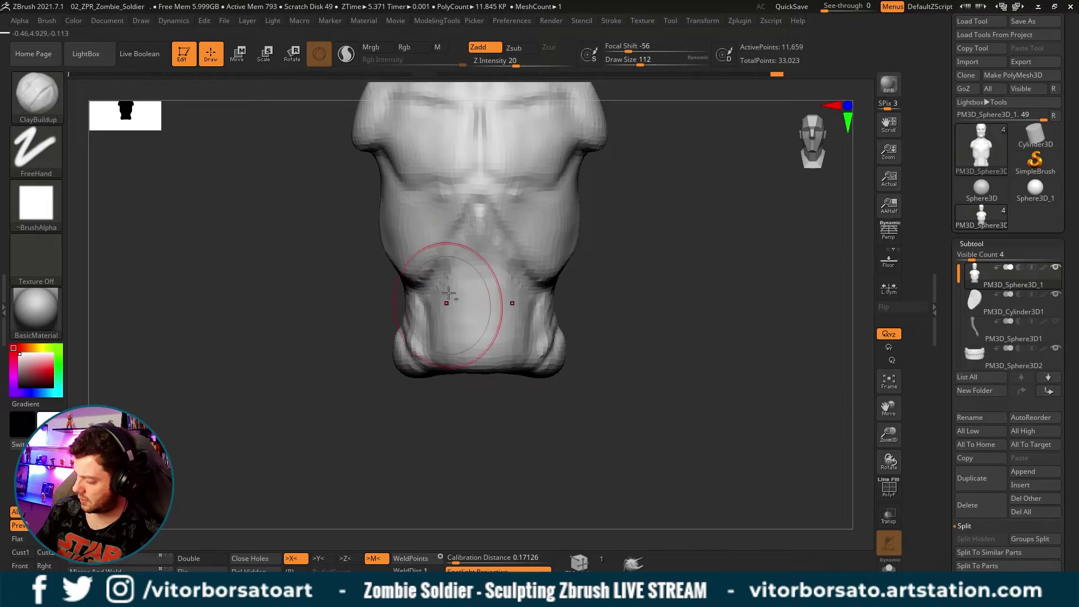
pyautogui.moveTo(484, 426)
pyautogui.mouseDown()
pyautogui.moveTo(472, 419)
pyautogui.moveTo(482, 389)
pyautogui.mouseUp()
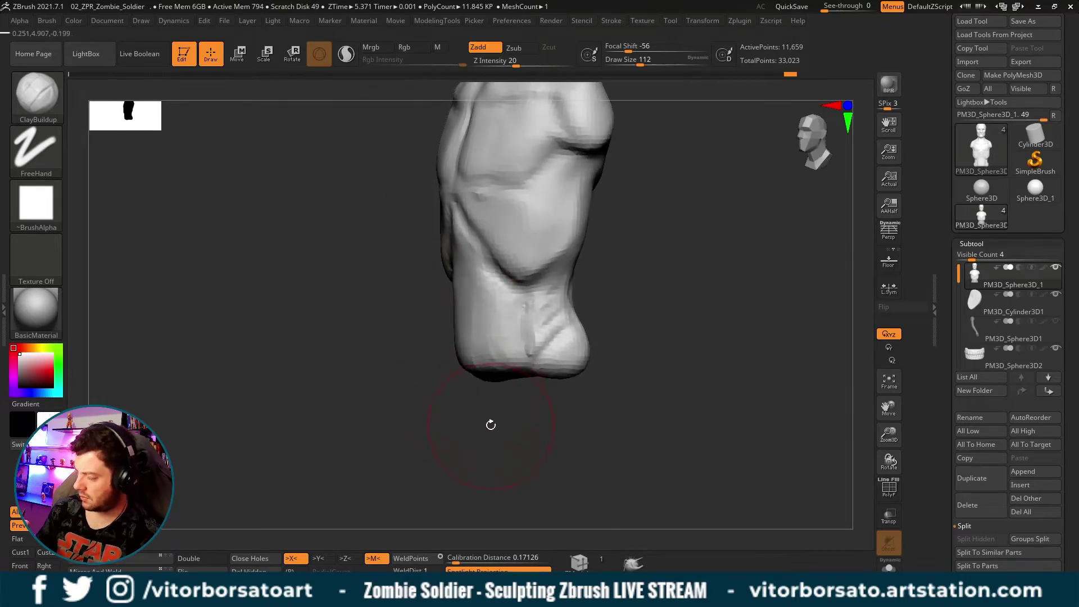
pyautogui.moveTo(482, 426); pyautogui.dragTo(504, 426)
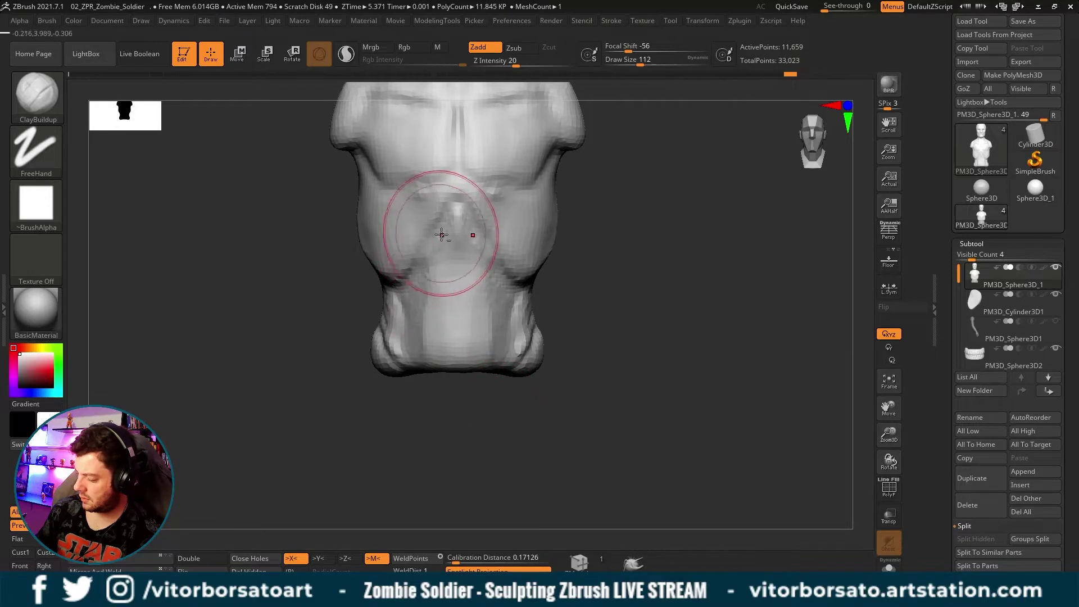
pyautogui.press('[')
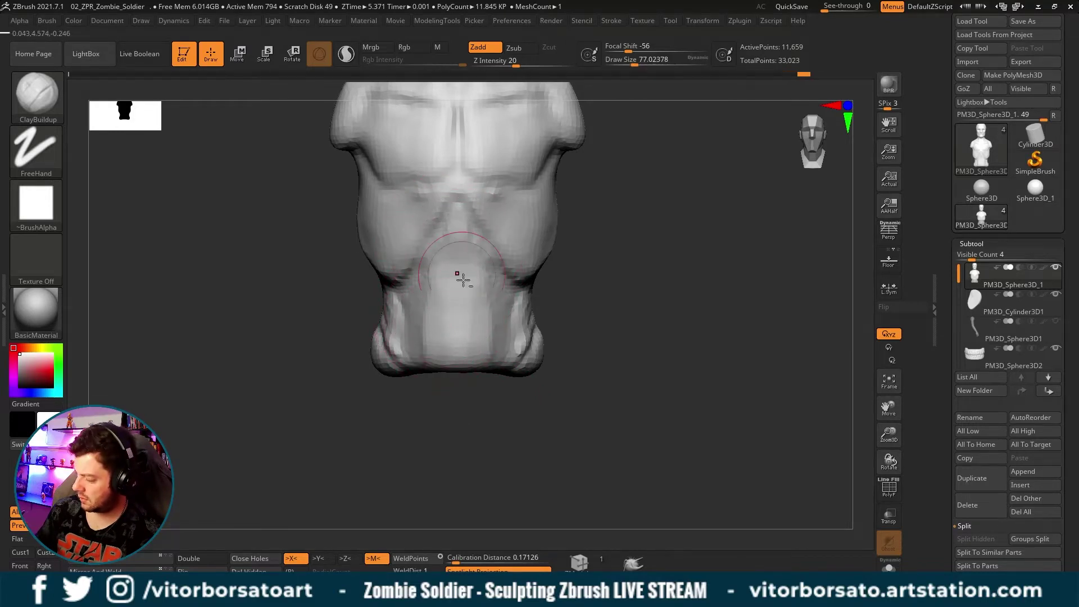
pyautogui.moveTo(585, 309)
pyautogui.mouseDown()
pyautogui.moveTo(632, 309)
pyautogui.moveTo(624, 304)
pyautogui.moveTo(653, 290)
pyautogui.moveTo(608, 281)
pyautogui.moveTo(598, 266)
pyautogui.moveTo(585, 309)
pyautogui.mouseUp()
pyautogui.press('s')
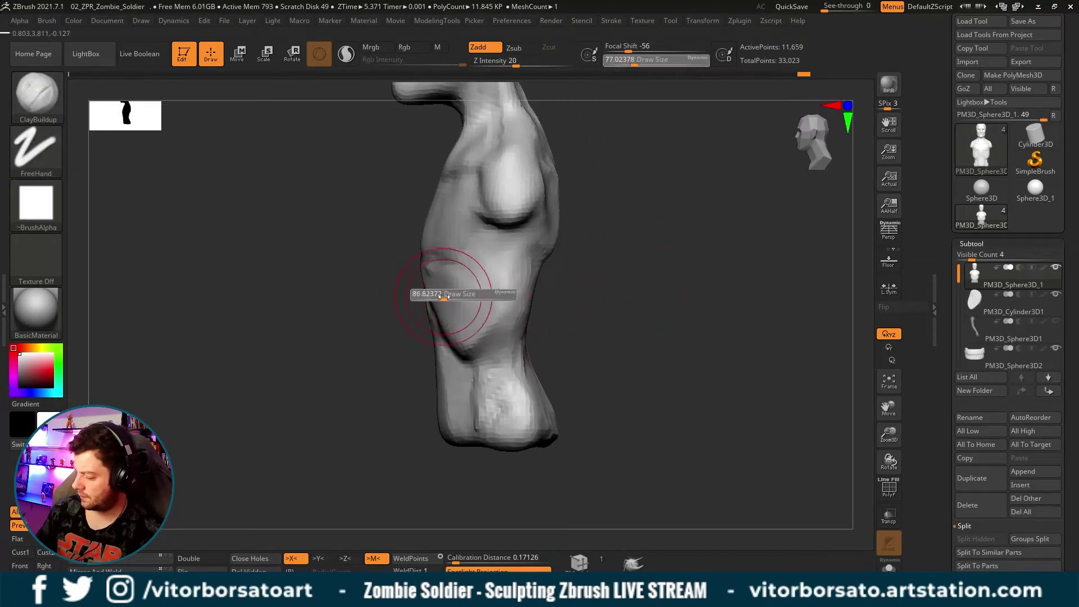
pyautogui.moveTo(442, 296); pyautogui.dragTo(438, 295)
pyautogui.press('s')
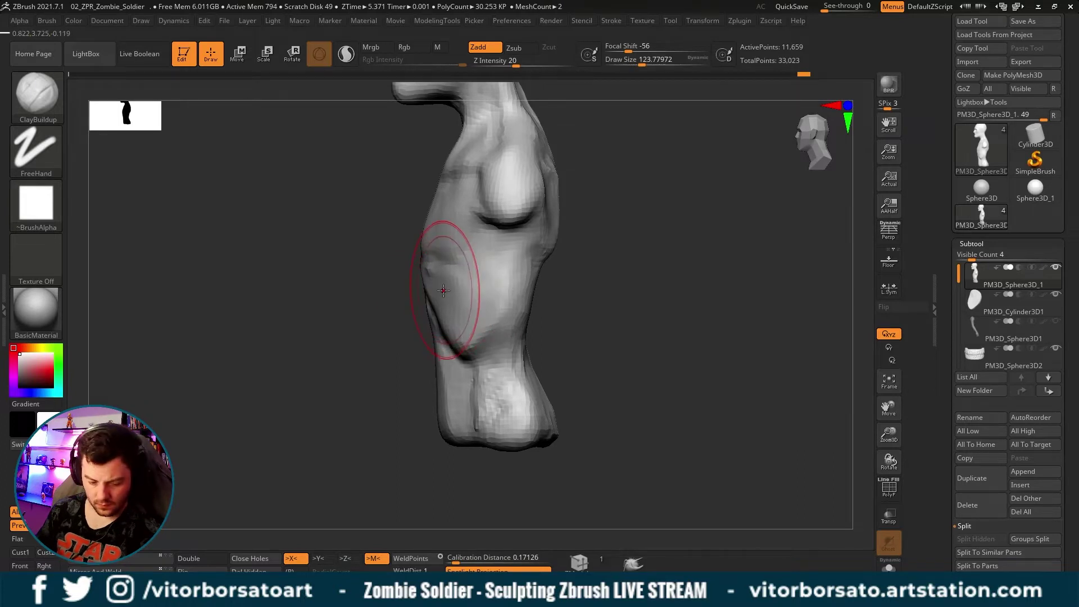
# Push the chest-and-belly side profile with the Move brush at about 108, then show the head.
pyautogui.press('b')
pyautogui.press('m')
pyautogui.press('v')
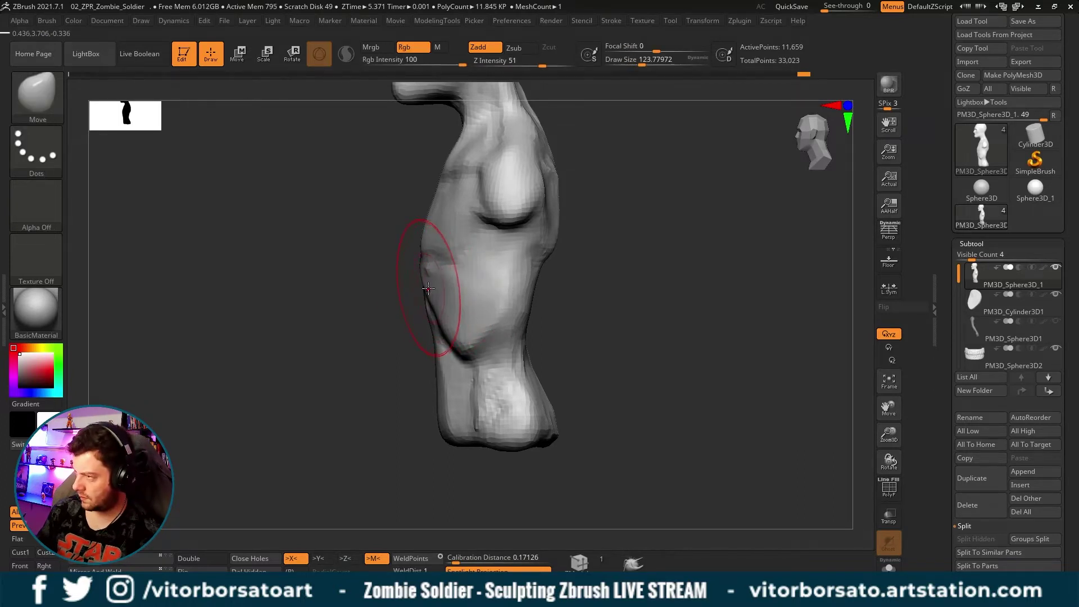
pyautogui.press('s')
pyautogui.moveTo(398, 287)
pyautogui.mouseDown()
pyautogui.moveTo(603, 284)
pyautogui.moveTo(566, 282)
pyautogui.mouseUp()
pyautogui.press('s')
pyautogui.moveTo(436, 298); pyautogui.dragTo(481, 324)
pyautogui.press('s')
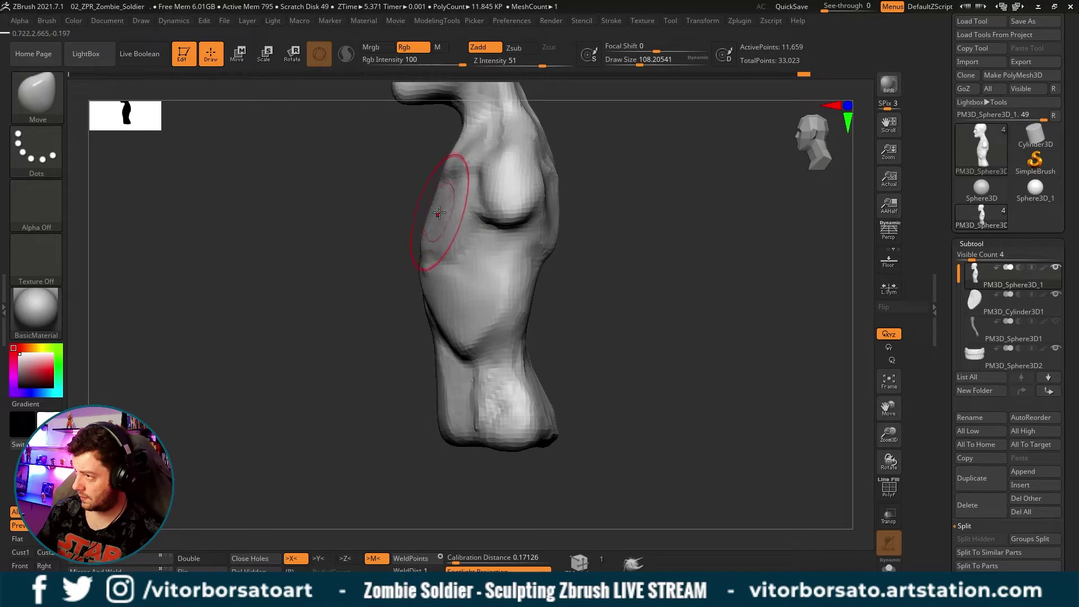
pyautogui.moveTo(435, 199); pyautogui.dragTo(533, 277)
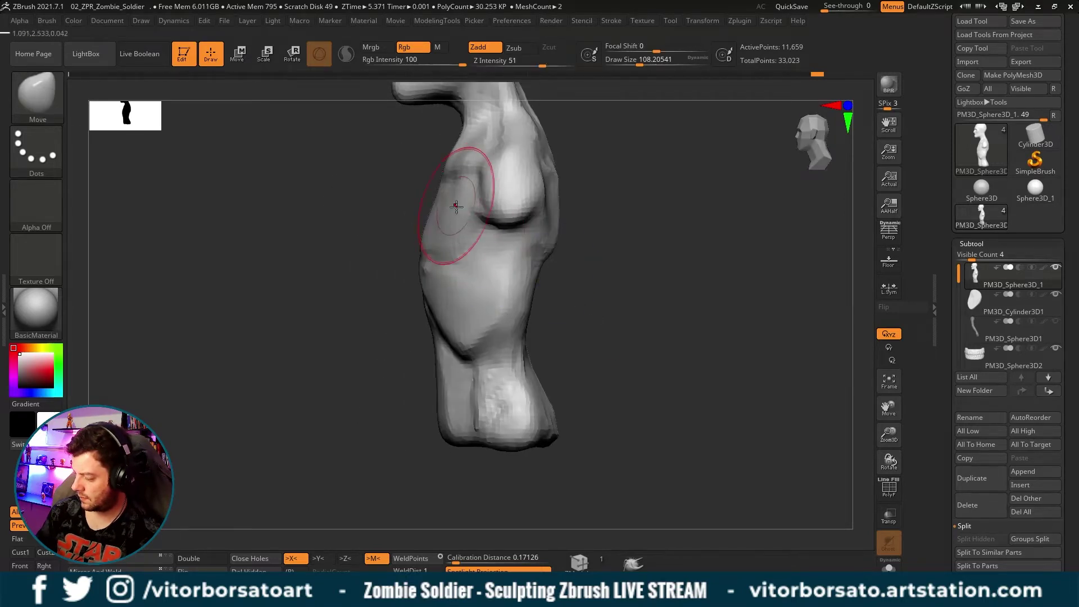
pyautogui.moveTo(597, 221)
pyautogui.keyDown('alt'); pyautogui.mouseDown()
pyautogui.moveTo(592, 274)
pyautogui.moveTo(649, 257)
pyautogui.mouseUp(); pyautogui.keyUp('alt')
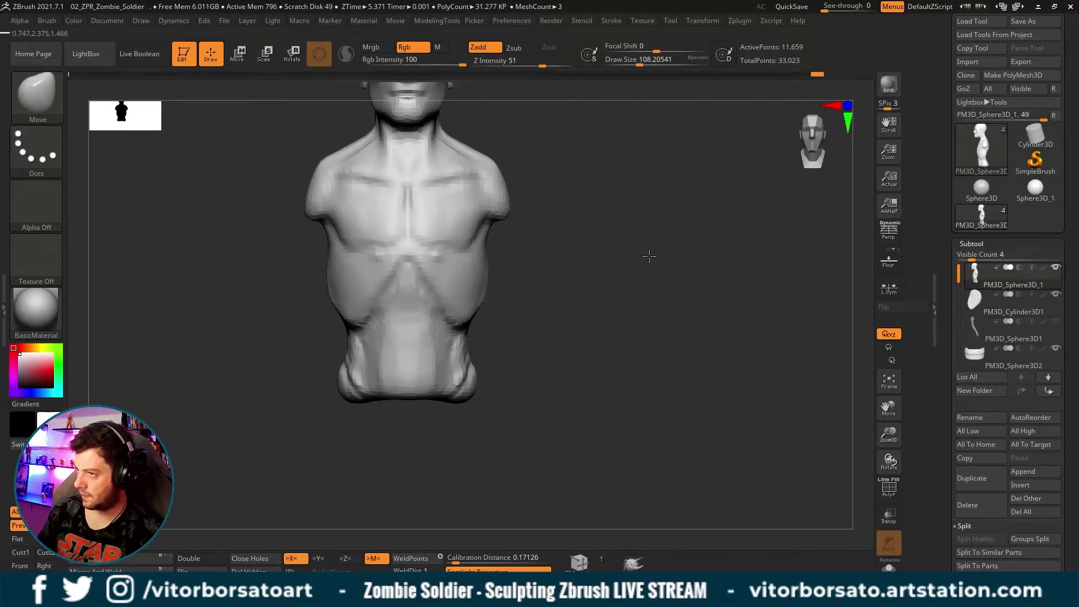
# Hide the head and shape the pectoral with a smaller Move brush in three-quarter view.
pyautogui.hotkey('ctrl', 'shift', 's')
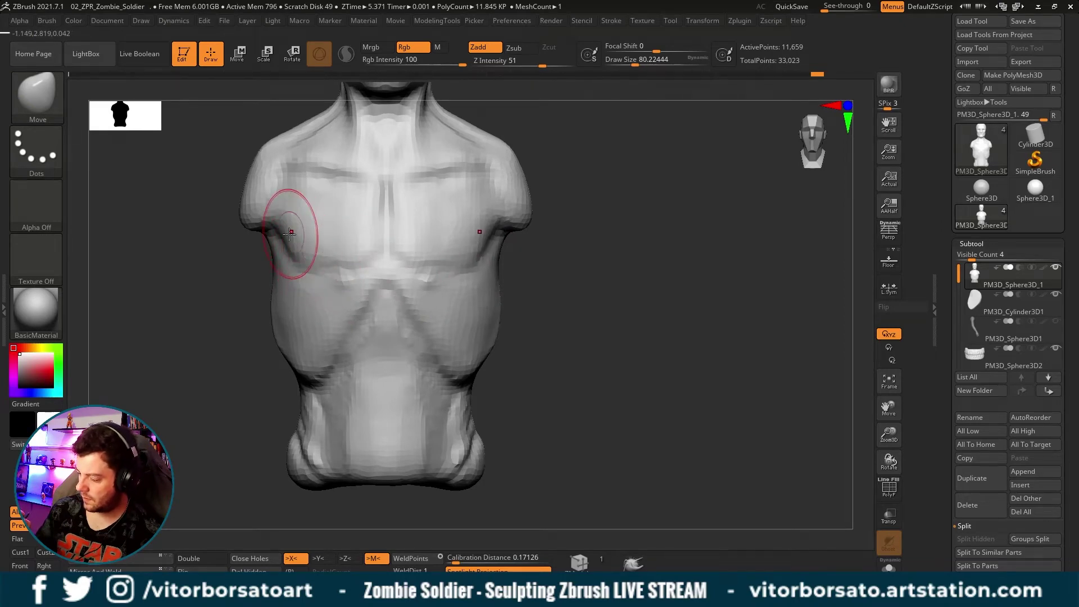
pyautogui.press('[')
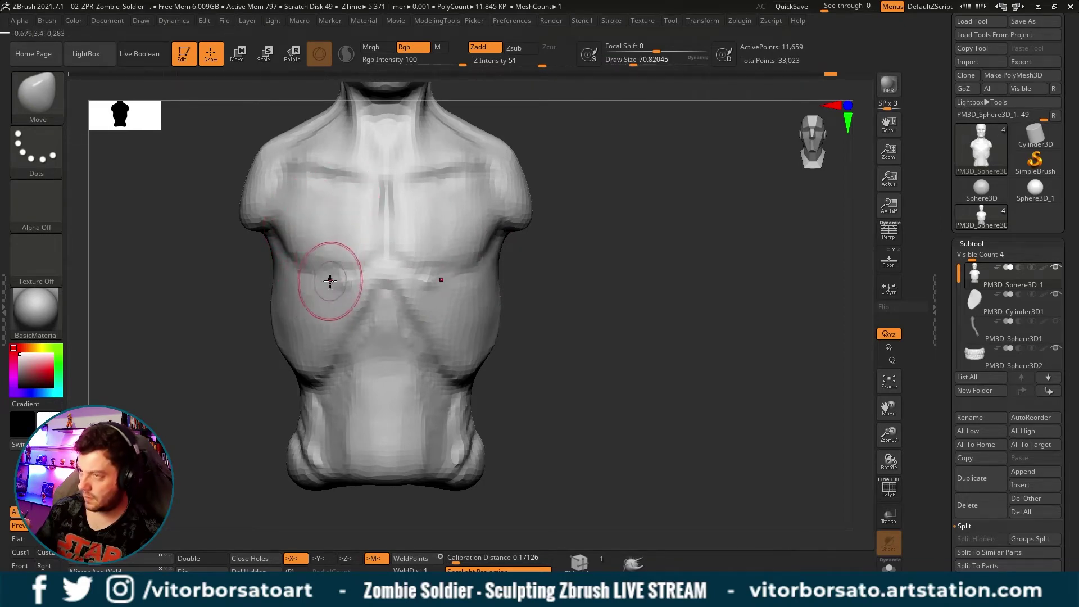
pyautogui.moveTo(591, 251)
pyautogui.mouseDown()
pyautogui.moveTo(573, 258)
pyautogui.moveTo(608, 250)
pyautogui.moveTo(569, 244)
pyautogui.moveTo(608, 253)
pyautogui.moveTo(548, 242)
pyautogui.moveTo(569, 240)
pyautogui.mouseUp()
# Adjust the overall chest mass with a large Move brush, sizing it between about 274 and 87.
pyautogui.press('s')
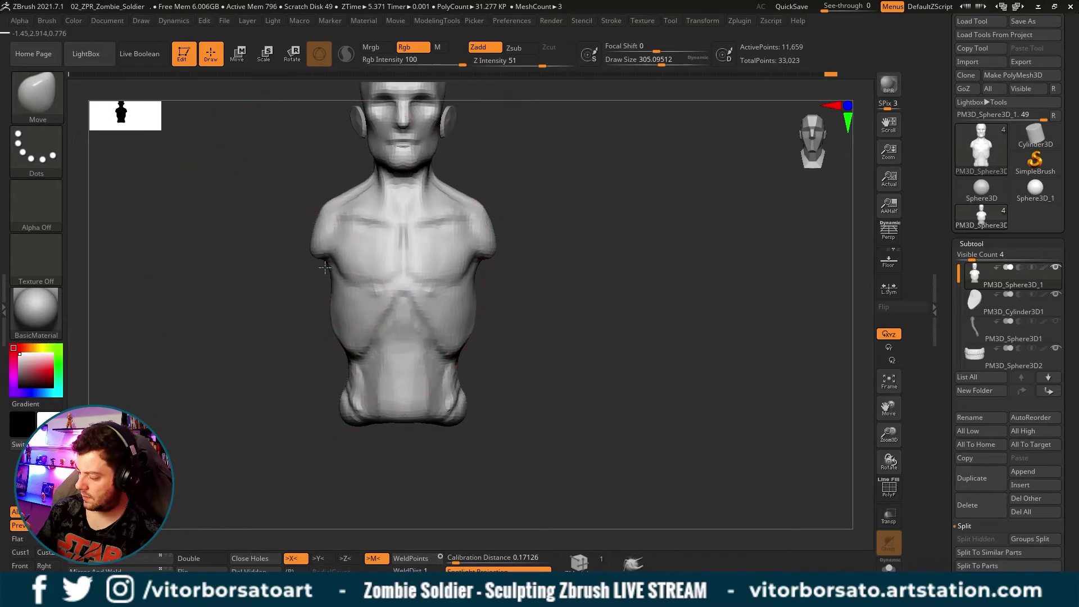
pyautogui.press('s')
pyautogui.moveTo(509, 251)
pyautogui.mouseDown()
pyautogui.moveTo(497, 242)
pyautogui.moveTo(509, 244)
pyautogui.mouseUp()
pyautogui.press('s')
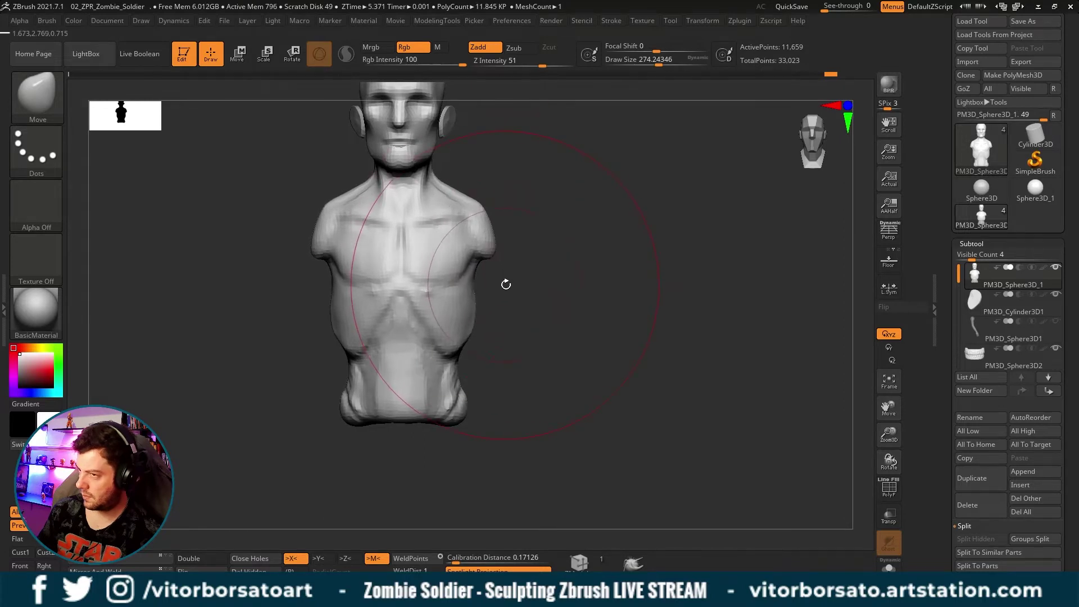
pyautogui.press('s')
pyautogui.moveTo(344, 327)
pyautogui.mouseDown()
pyautogui.moveTo(331, 322)
pyautogui.moveTo(346, 315)
pyautogui.mouseUp()
pyautogui.press('s')
pyautogui.press('s')
pyautogui.press('ctrl')
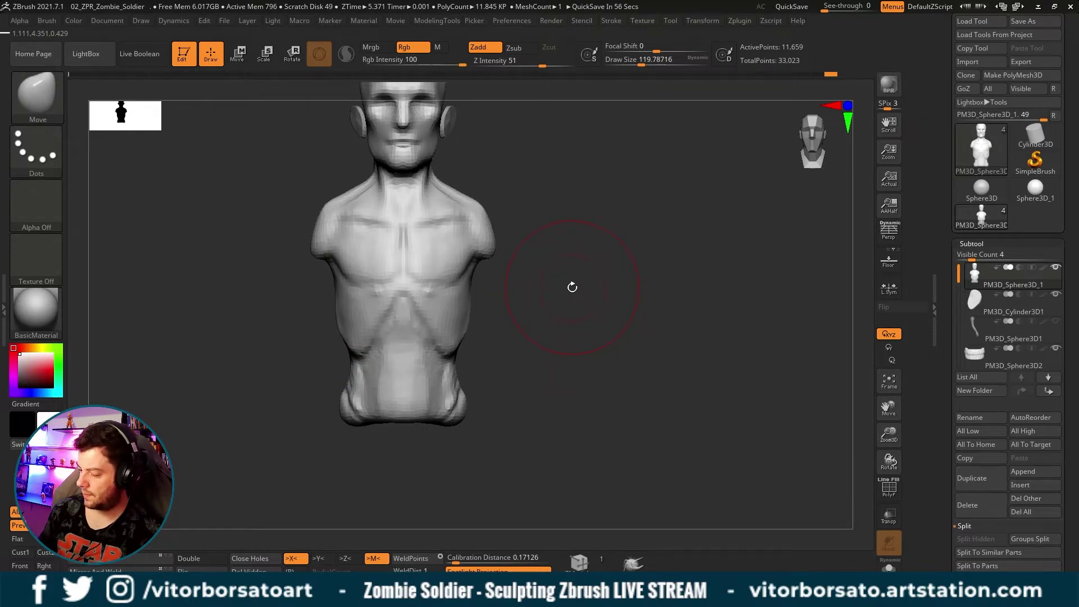
# Move-sculpt the ribcage sides and abdomen with the brush shrunk to about 62.
pyautogui.keyDown('ctrl'); pyautogui.moveTo(567, 291); pyautogui.dragTo(467, 269, button='right'); pyautogui.keyUp('ctrl')
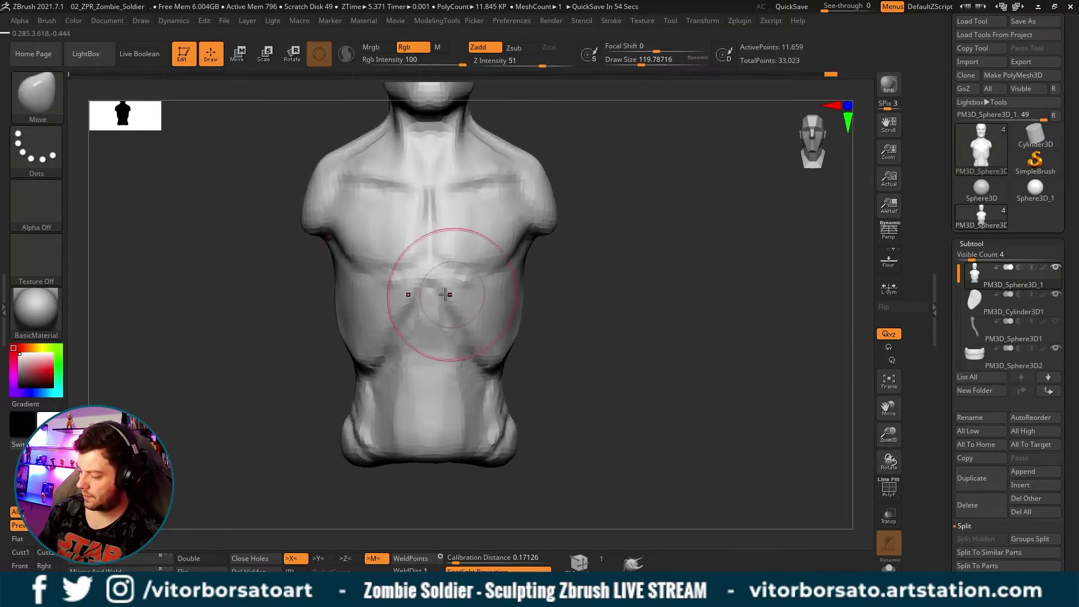
pyautogui.press('s')
pyautogui.moveTo(336, 286); pyautogui.dragTo(338, 275)
pyautogui.press('[')
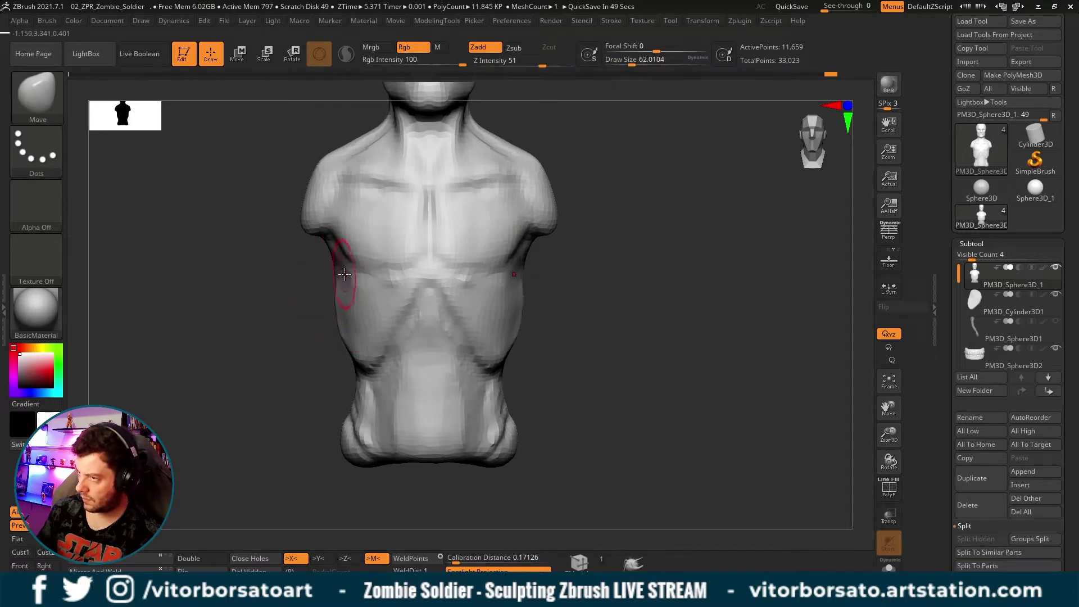
pyautogui.moveTo(579, 251)
pyautogui.mouseDown()
pyautogui.moveTo(646, 251)
pyautogui.moveTo(587, 255)
pyautogui.mouseUp()
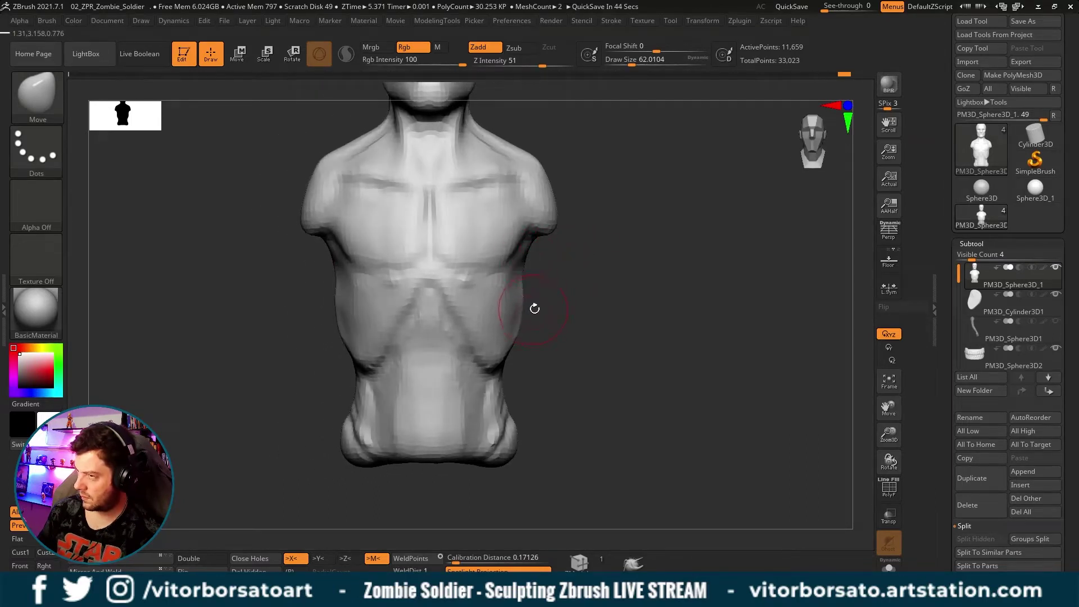
pyautogui.moveTo(535, 309); pyautogui.dragTo(532, 293, button='right')
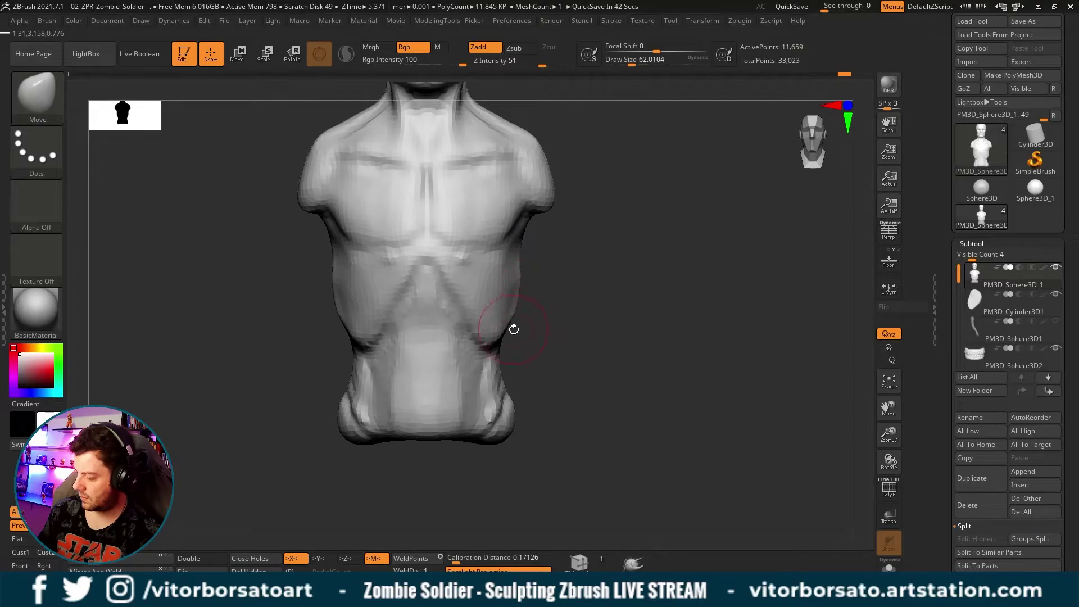
pyautogui.moveTo(520, 336); pyautogui.dragTo(523, 316, button='right')
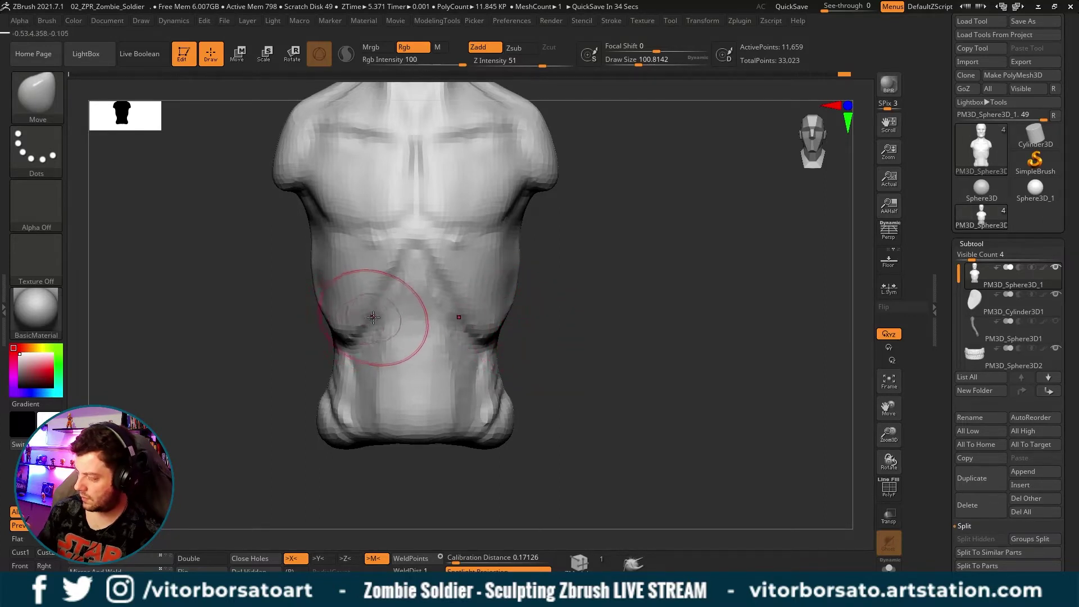
# Set Move size to about 74, then view the whole bust at undo step 345 of 348.
pyautogui.press('s')
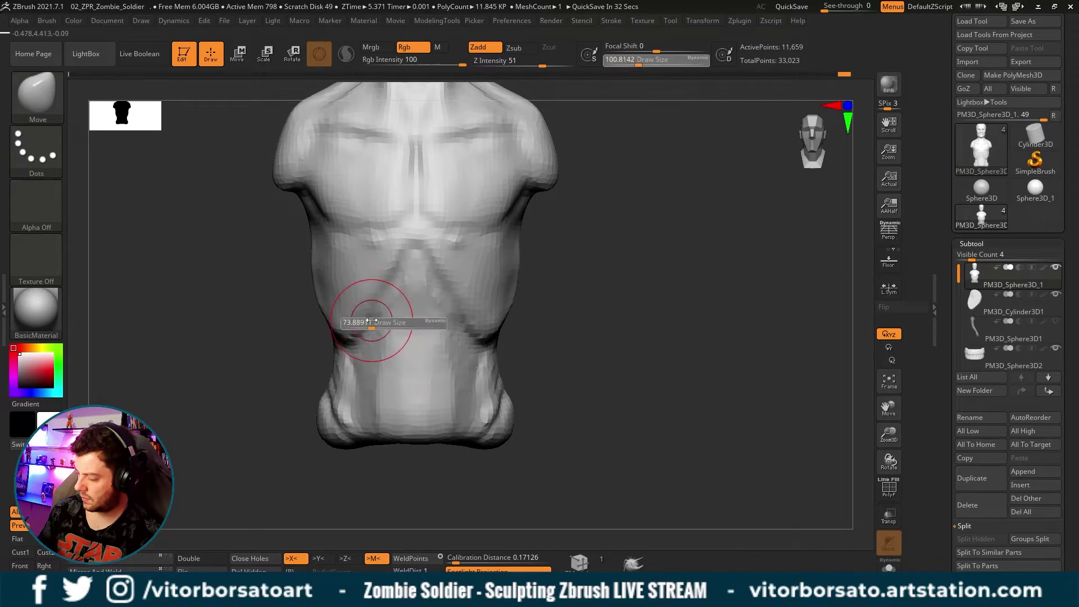
pyautogui.moveTo(382, 312); pyautogui.dragTo(367, 311)
pyautogui.moveTo(422, 289)
pyautogui.keyDown('ctrl'); pyautogui.mouseDown(button='right')
pyautogui.moveTo(590, 258)
pyautogui.moveTo(634, 266)
pyautogui.mouseUp(button='right'); pyautogui.keyUp('ctrl')
pyautogui.moveTo(658, 259)
pyautogui.mouseDown()
pyautogui.moveTo(621, 258)
pyautogui.moveTo(653, 255)
pyautogui.mouseUp()
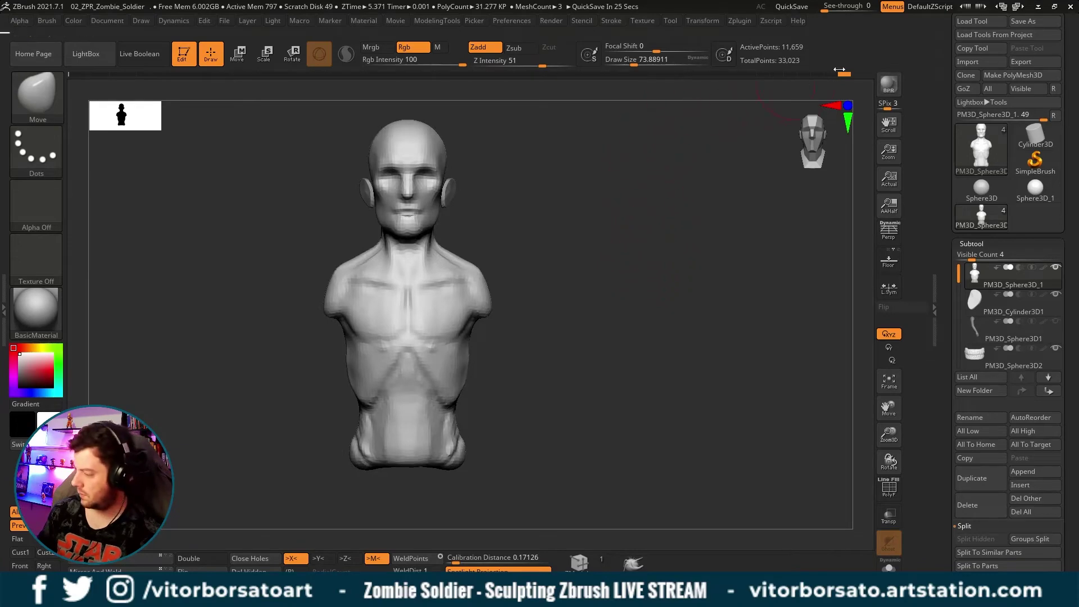
pyautogui.moveTo(843, 74); pyautogui.dragTo(561, 74)
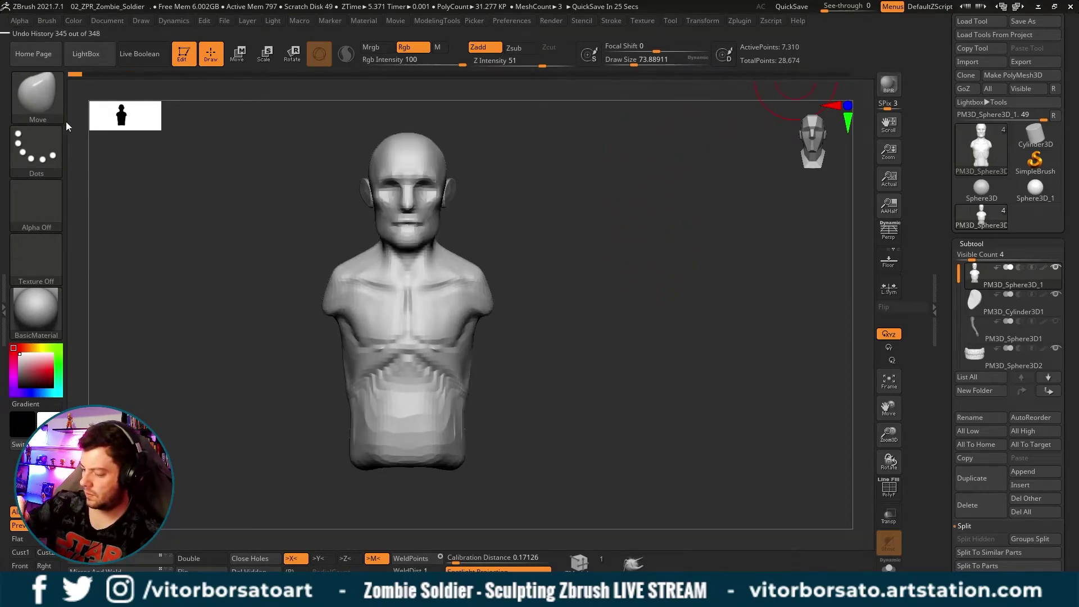
# Restore the latest sculpt state, enlarge the brush to about 140, and inspect the bust from several angles.
pyautogui.click(845, 75)
pyautogui.moveTo(725, 253)
pyautogui.mouseDown()
pyautogui.moveTo(718, 244)
pyautogui.moveTo(727, 249)
pyautogui.moveTo(698, 258)
pyautogui.moveTo(718, 281)
pyautogui.mouseUp()
pyautogui.moveTo(508, 353); pyautogui.dragTo(504, 367)
pyautogui.press(']')
pyautogui.press(']')
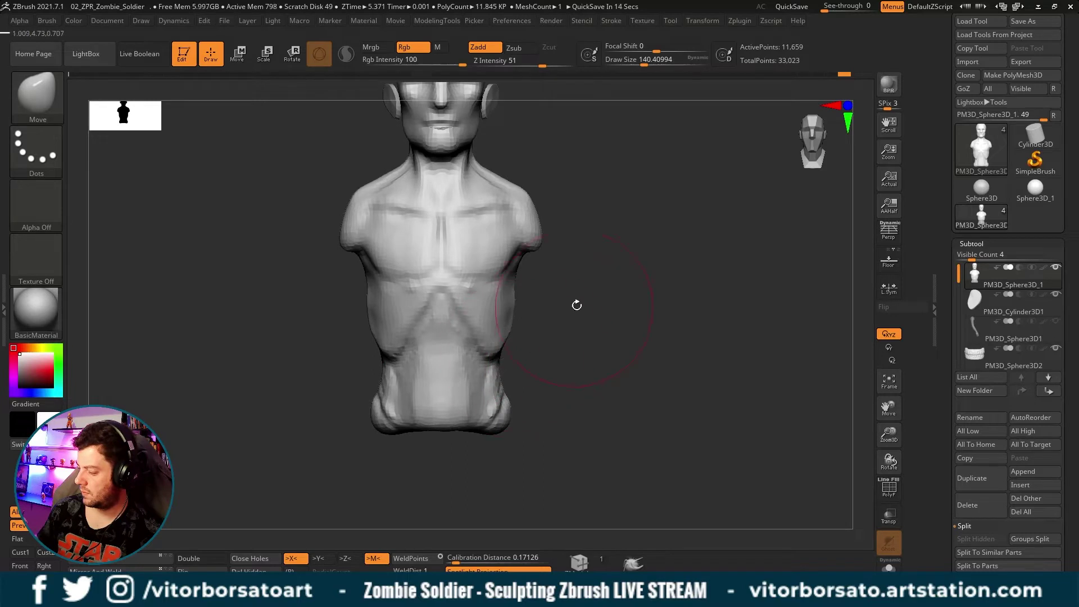
pyautogui.moveTo(577, 305)
pyautogui.keyDown('alt'); pyautogui.mouseDown()
pyautogui.moveTo(621, 344)
pyautogui.moveTo(693, 272)
pyautogui.moveTo(665, 284)
pyautogui.moveTo(743, 273)
pyautogui.mouseUp(); pyautogui.keyUp('alt')
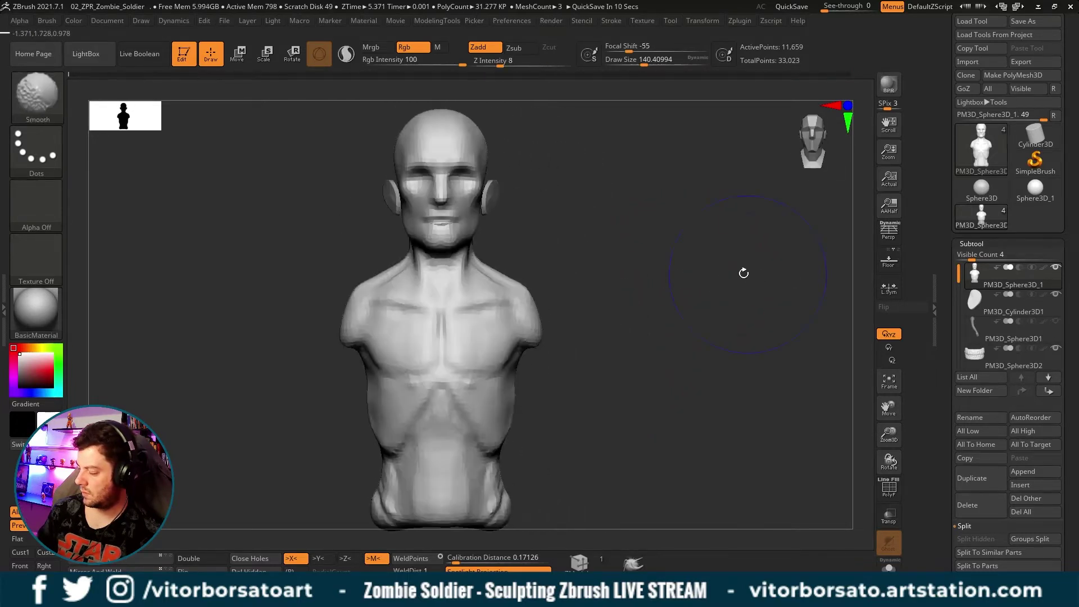
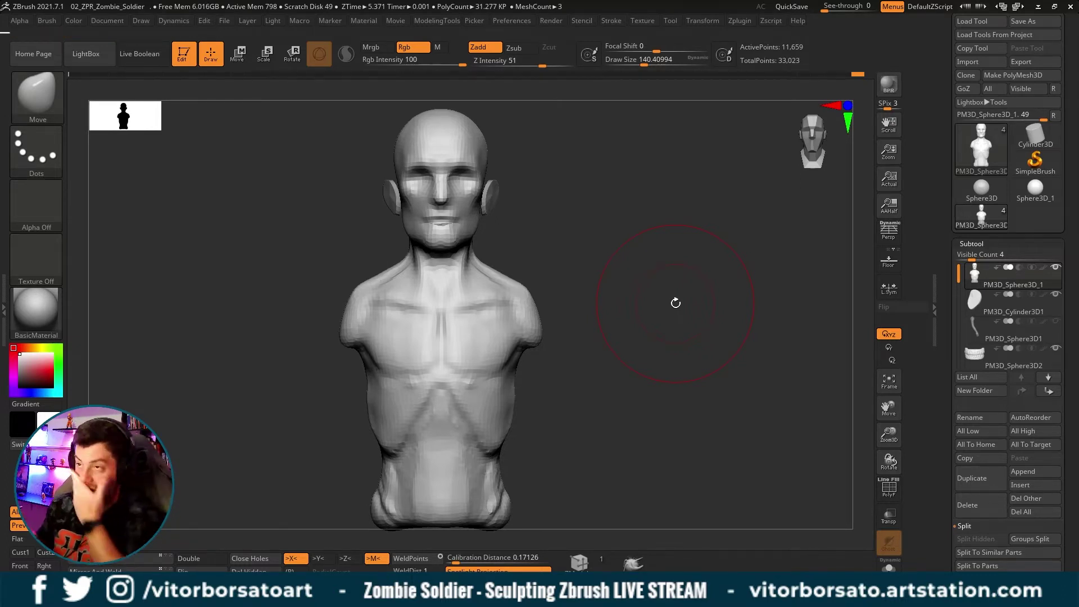
# Select the ear cylinder subtool and nudge it slightly along X with Transpose Move.
pyautogui.moveTo(703, 257)
pyautogui.mouseDown()
pyautogui.moveTo(642, 268)
pyautogui.moveTo(693, 265)
pyautogui.moveTo(661, 273)
pyautogui.mouseUp()
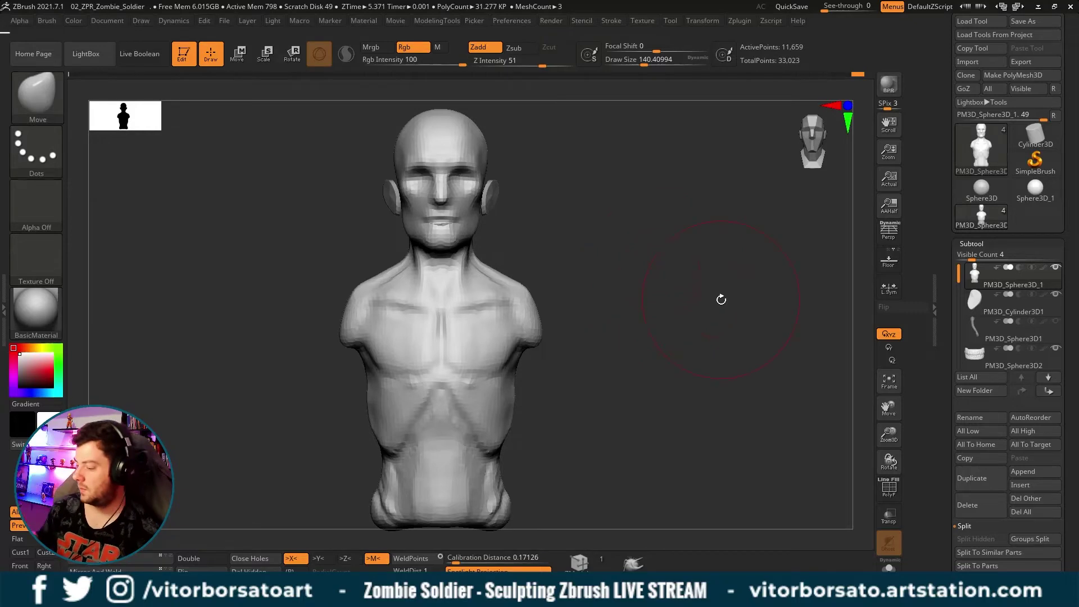
pyautogui.moveTo(718, 306)
pyautogui.mouseDown()
pyautogui.moveTo(699, 313)
pyautogui.moveTo(713, 373)
pyautogui.moveTo(706, 311)
pyautogui.moveTo(727, 350)
pyautogui.moveTo(701, 289)
pyautogui.moveTo(544, 313)
pyautogui.mouseUp()
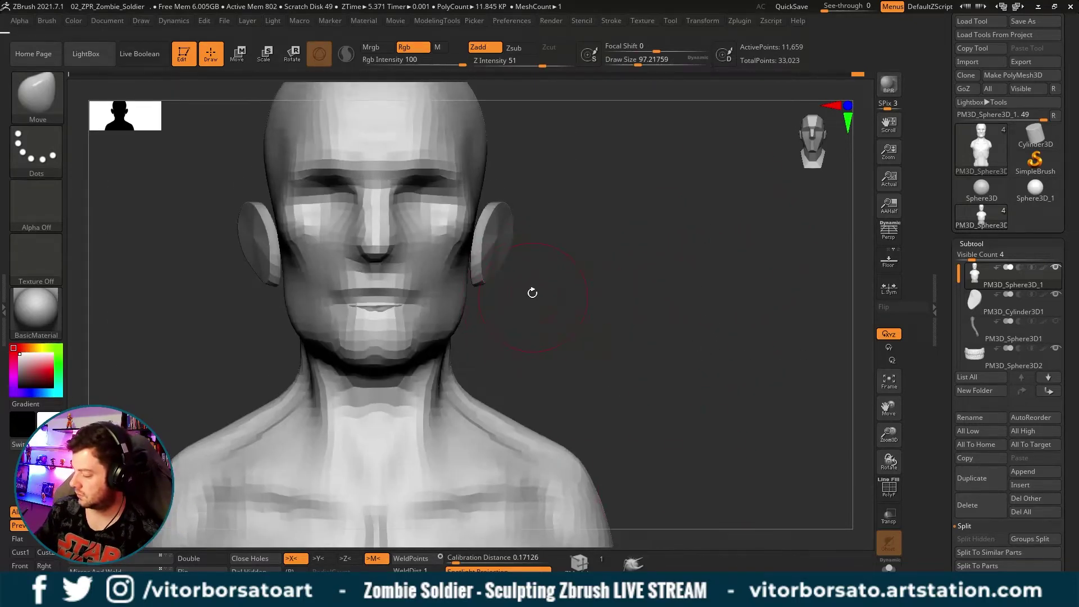
pyautogui.keyDown('alt'); pyautogui.click(496, 241); pyautogui.keyUp('alt')
pyautogui.press('w')
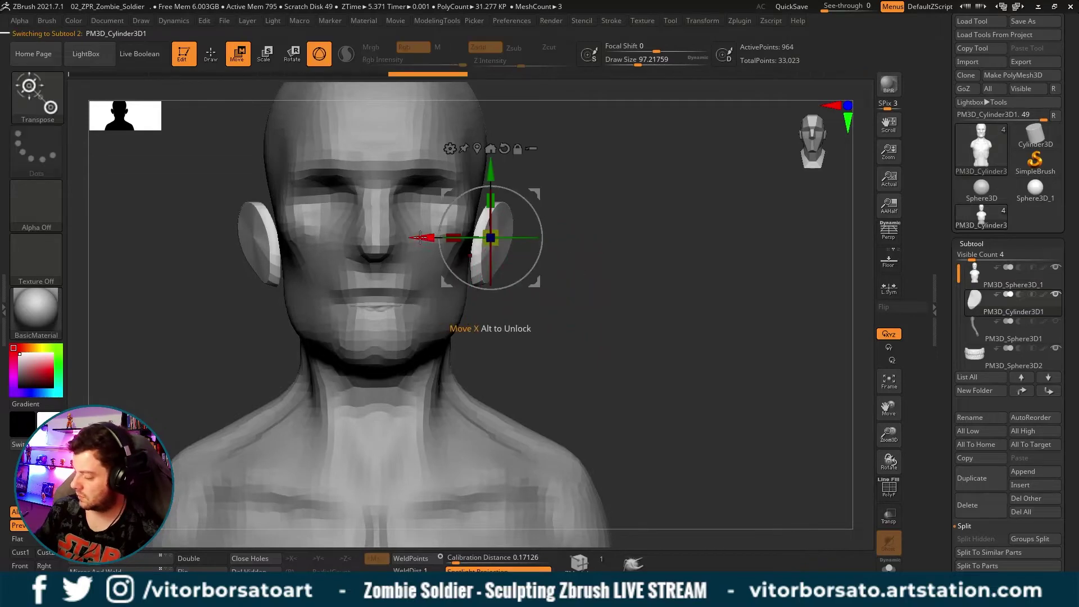
pyautogui.moveTo(421, 238); pyautogui.dragTo(413, 240)
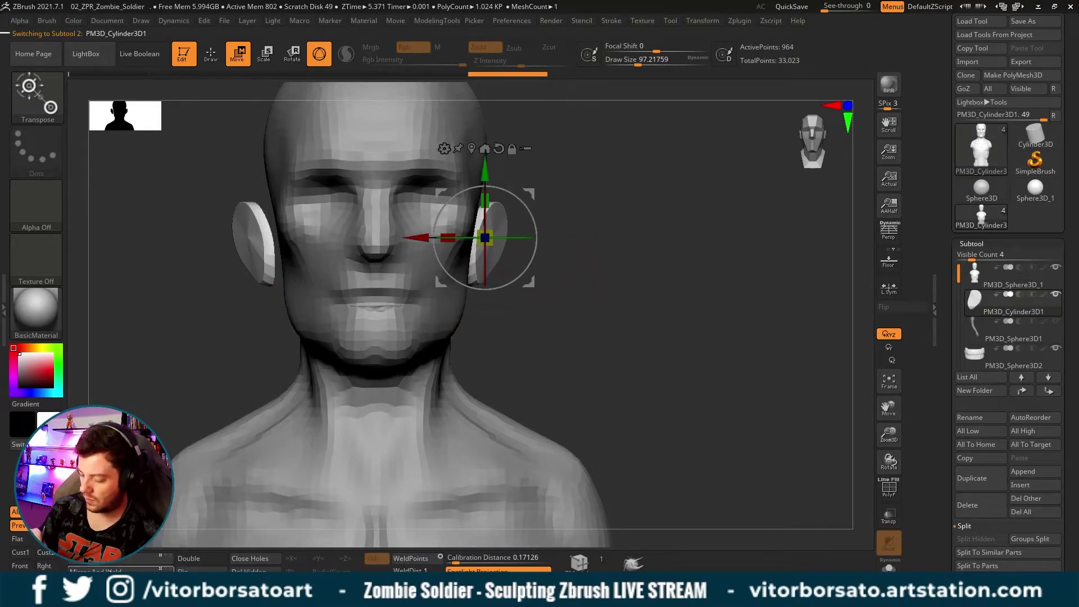
# Mirror And Weld the ear across X so both sides match, then fine-tune their position.
pyautogui.click(116, 564)
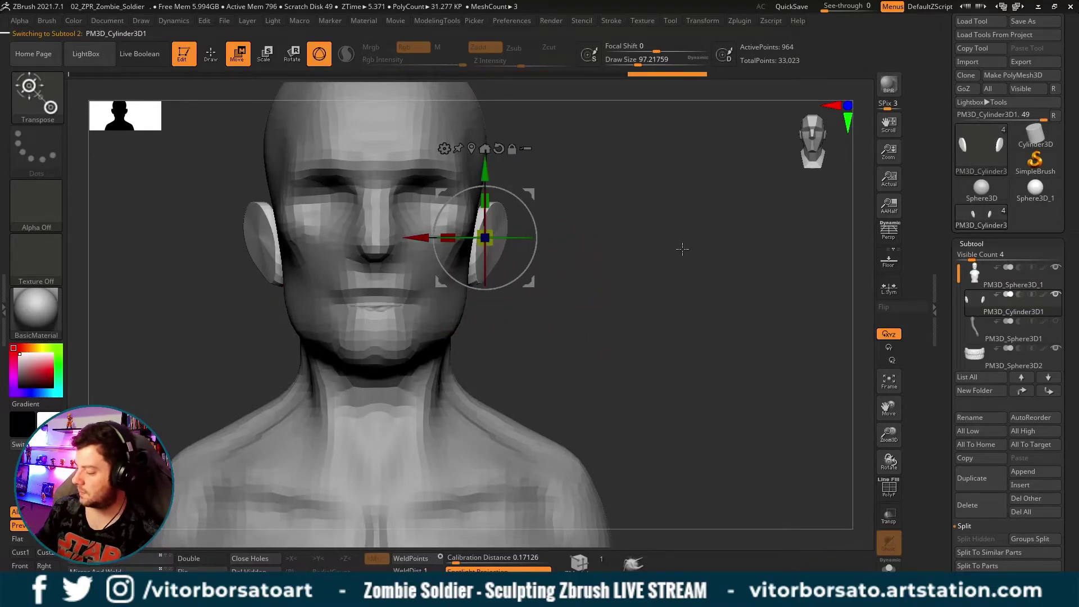
pyautogui.press('x')
pyautogui.moveTo(415, 241); pyautogui.dragTo(420, 240)
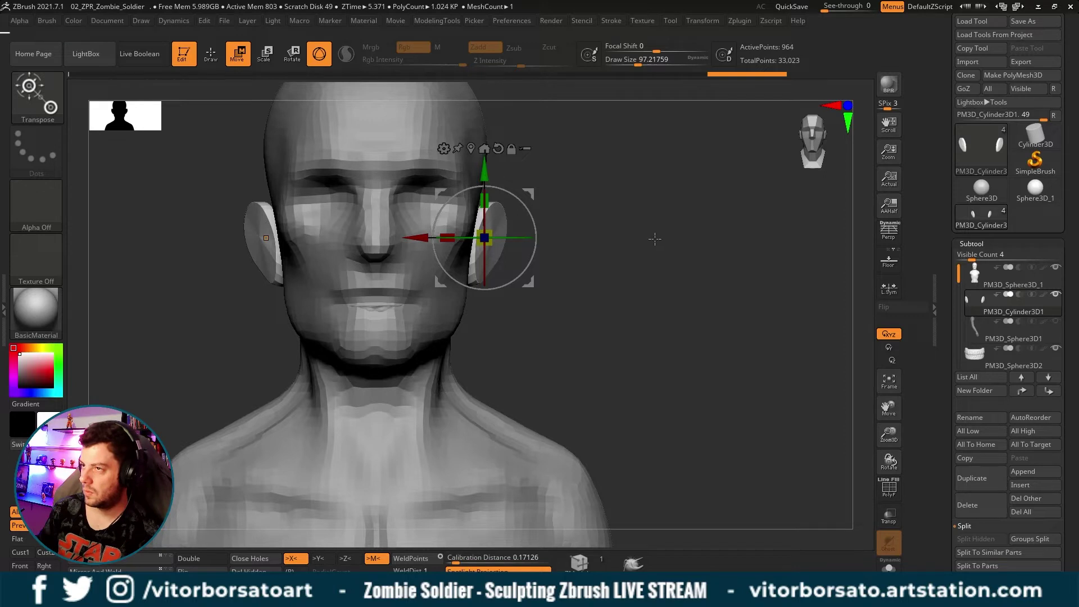
pyautogui.scroll(-2, 669, 248)
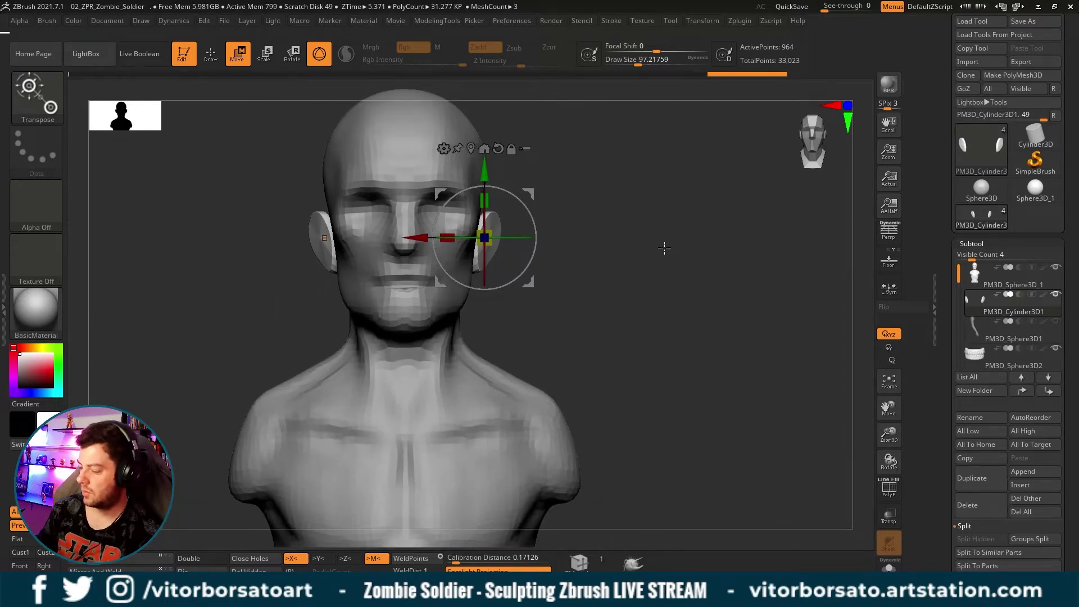
pyautogui.press('q')
pyautogui.moveTo(669, 254); pyautogui.dragTo(631, 258)
# Make the PM3D_Sphere3D_1 head and body subtool active and face the head straight on.
pyautogui.scroll(3, 487, 246)
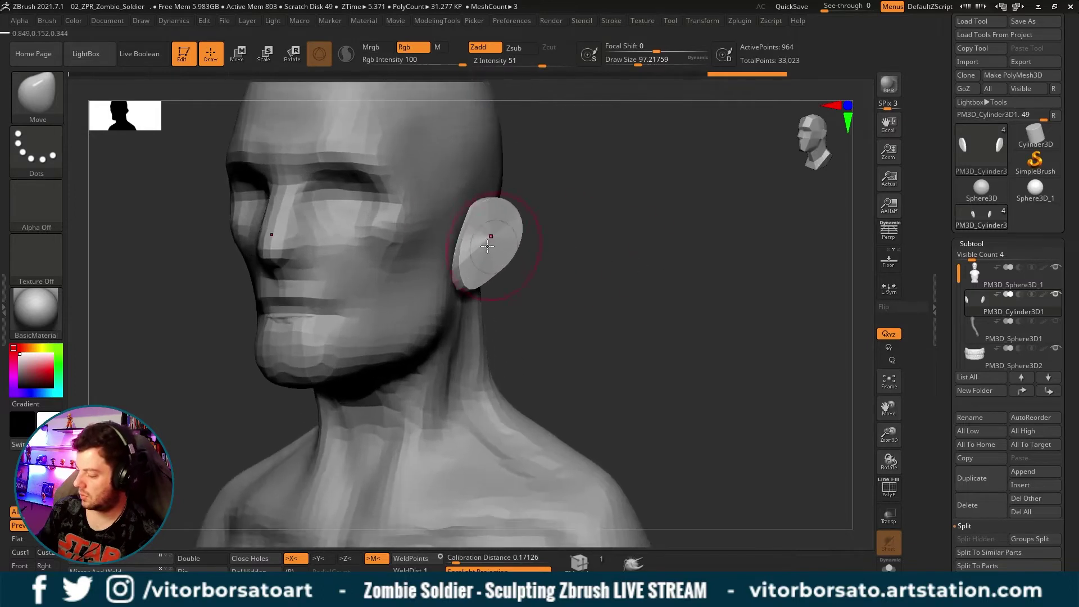
pyautogui.keyDown('alt'); pyautogui.click(419, 231); pyautogui.keyUp('alt')
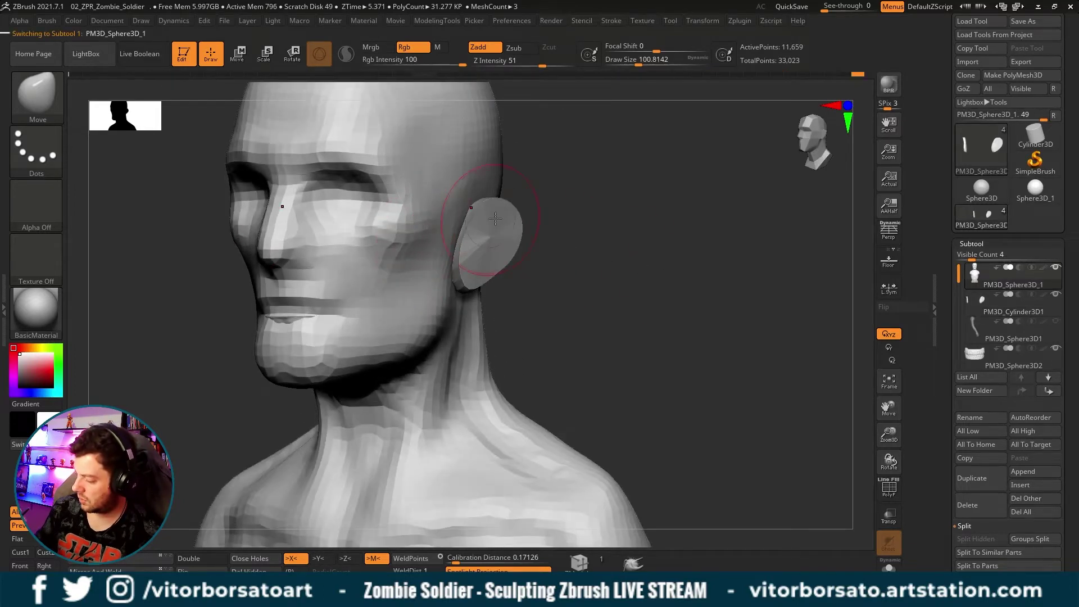
pyautogui.moveTo(495, 219); pyautogui.dragTo(600, 220)
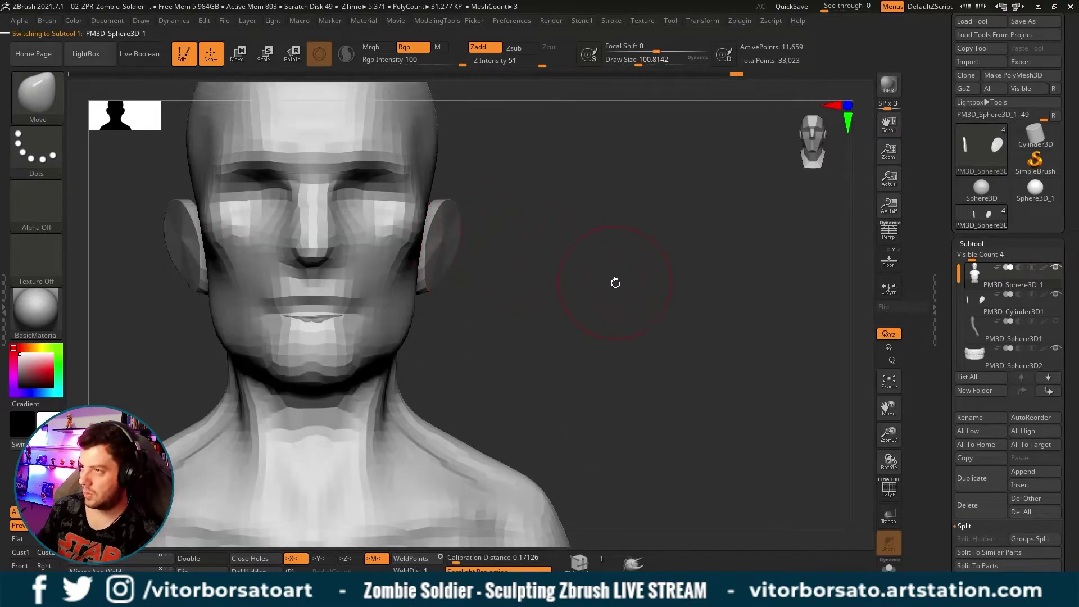
# Zoom out to the full bust and lower Draw Size to about 86.8.
pyautogui.scroll(-1, 617, 288)
pyautogui.scroll(-1, 623, 285)
pyautogui.scroll(-2, 627, 289)
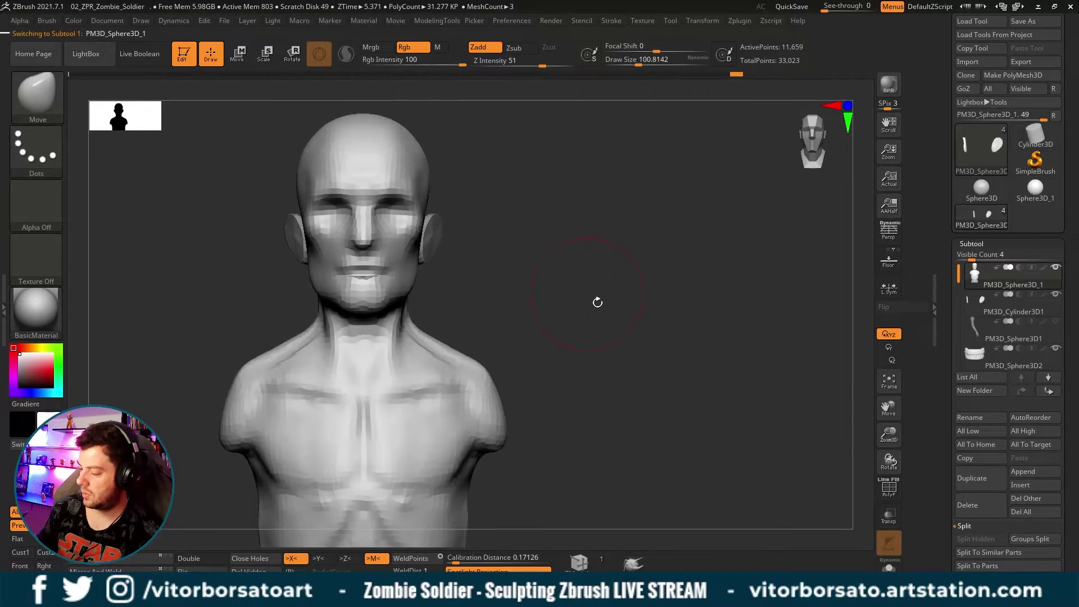
pyautogui.scroll(-1, 596, 302)
pyautogui.moveTo(635, 270)
pyautogui.mouseDown()
pyautogui.moveTo(696, 273)
pyautogui.moveTo(663, 289)
pyautogui.moveTo(684, 284)
pyautogui.moveTo(670, 272)
pyautogui.moveTo(679, 284)
pyautogui.moveTo(558, 289)
pyautogui.mouseUp()
pyautogui.press('s')
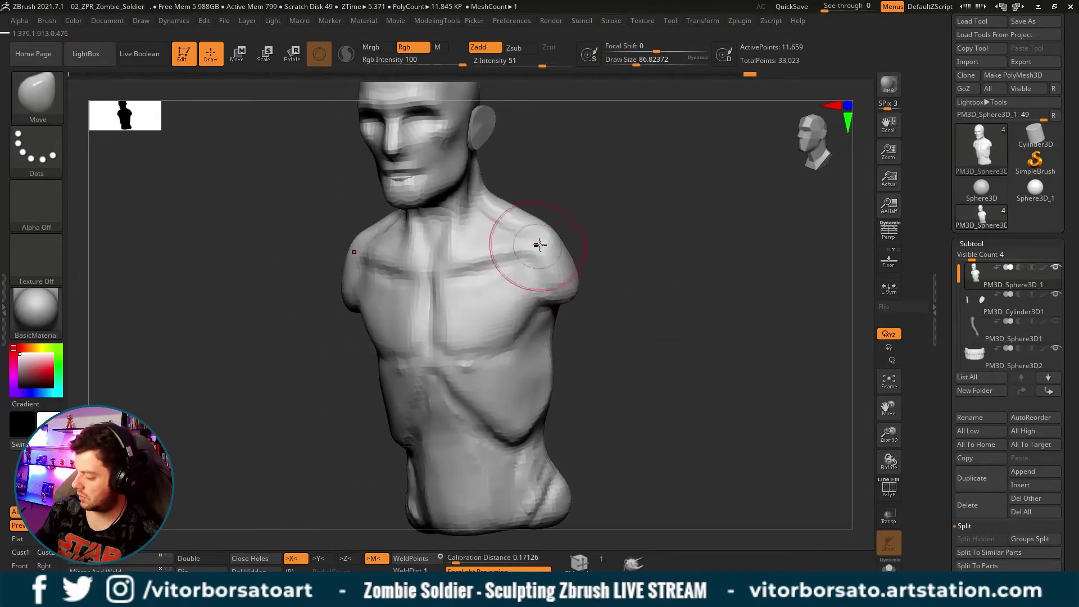
pyautogui.moveTo(568, 244)
pyautogui.mouseDown()
pyautogui.moveTo(665, 243)
pyautogui.moveTo(659, 304)
pyautogui.moveTo(626, 289)
pyautogui.moveTo(699, 309)
pyautogui.moveTo(631, 323)
pyautogui.mouseUp()
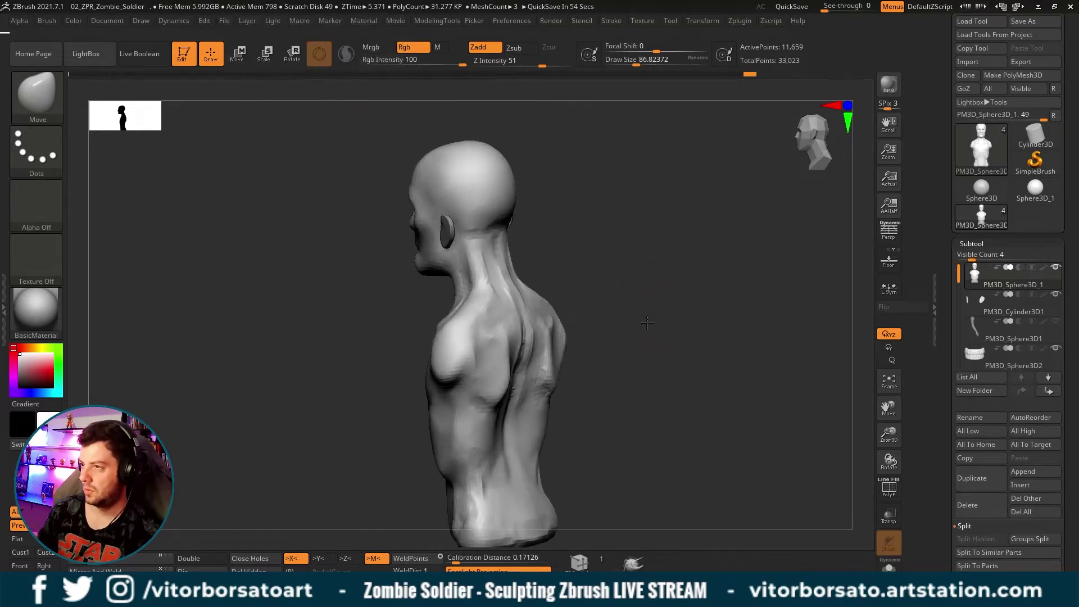
# Raise the brush to about 167 and reshape the face profile, undoing a head-and-neck push.
pyautogui.moveTo(656, 319)
pyautogui.mouseDown()
pyautogui.moveTo(673, 294)
pyautogui.moveTo(658, 297)
pyautogui.mouseUp()
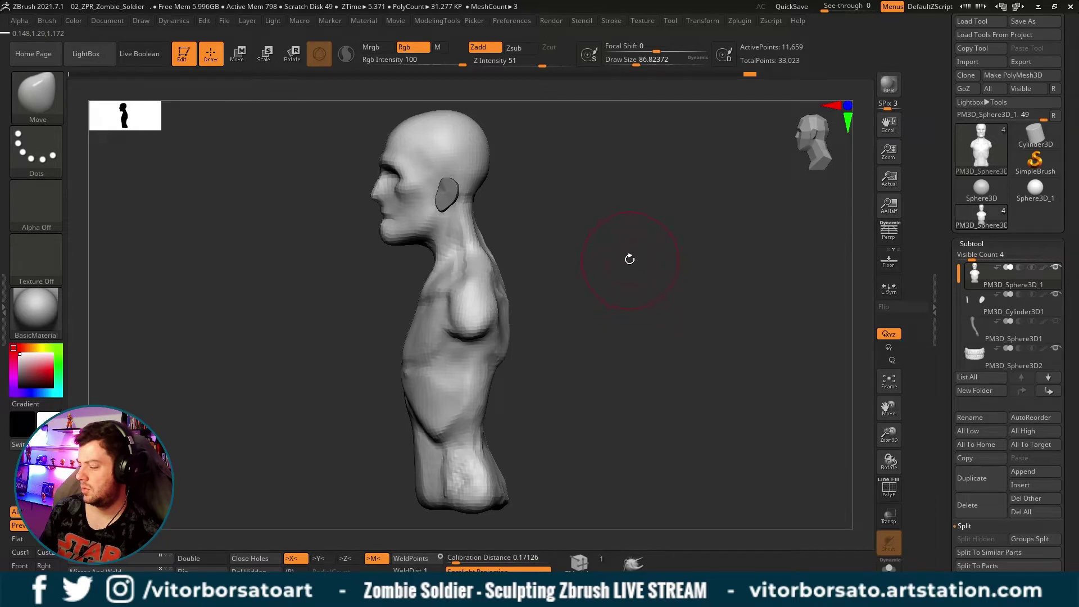
pyautogui.press('s')
pyautogui.moveTo(360, 198); pyautogui.dragTo(382, 201)
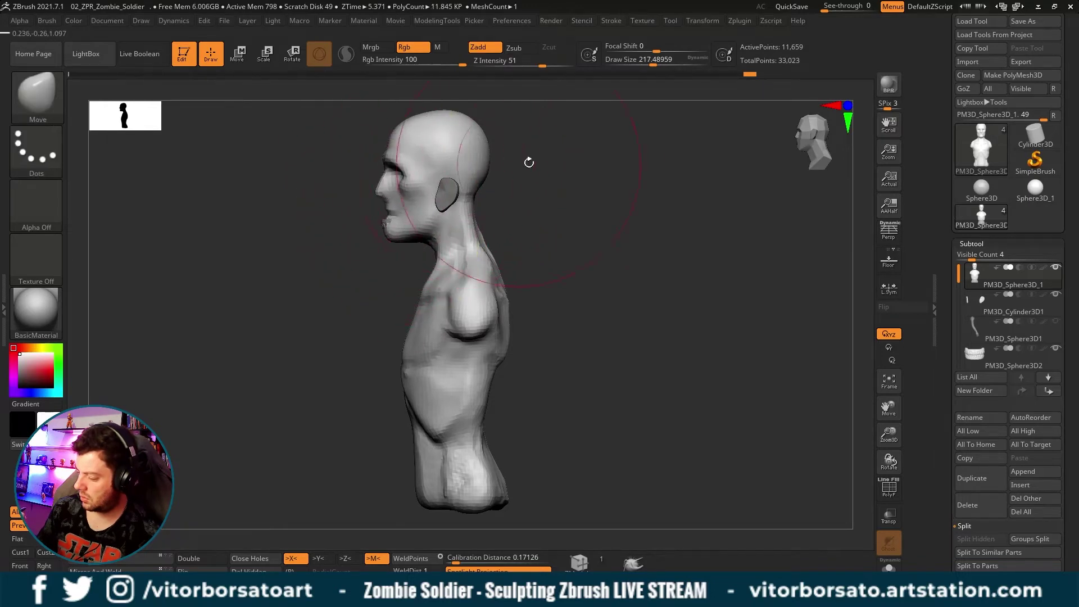
pyautogui.moveTo(444, 169); pyautogui.dragTo(447, 214)
pyautogui.hotkey('ctrl', 'z')
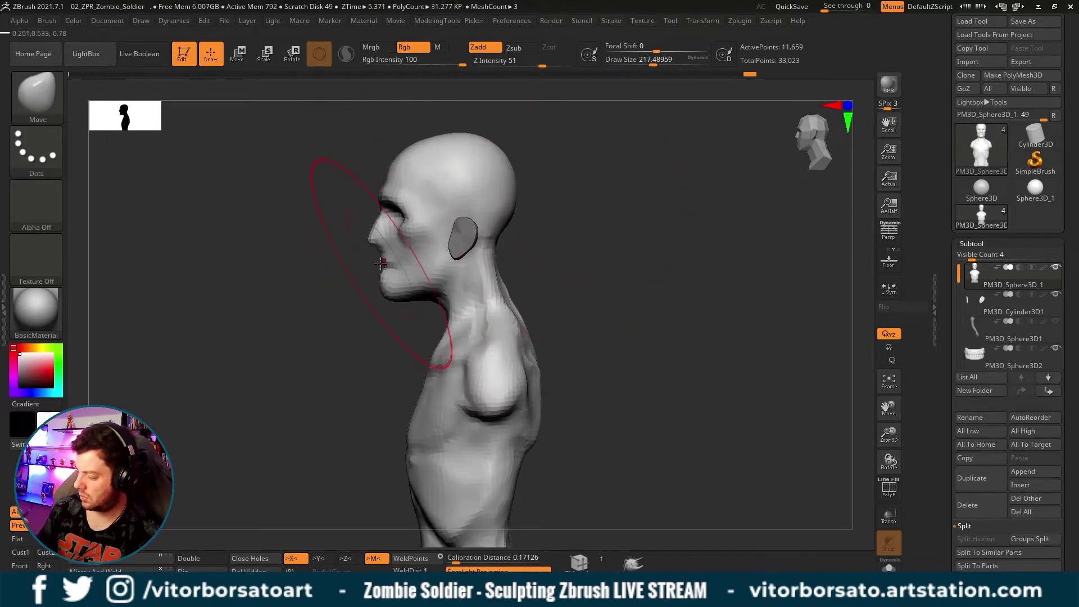
pyautogui.moveTo(381, 249); pyautogui.dragTo(388, 262)
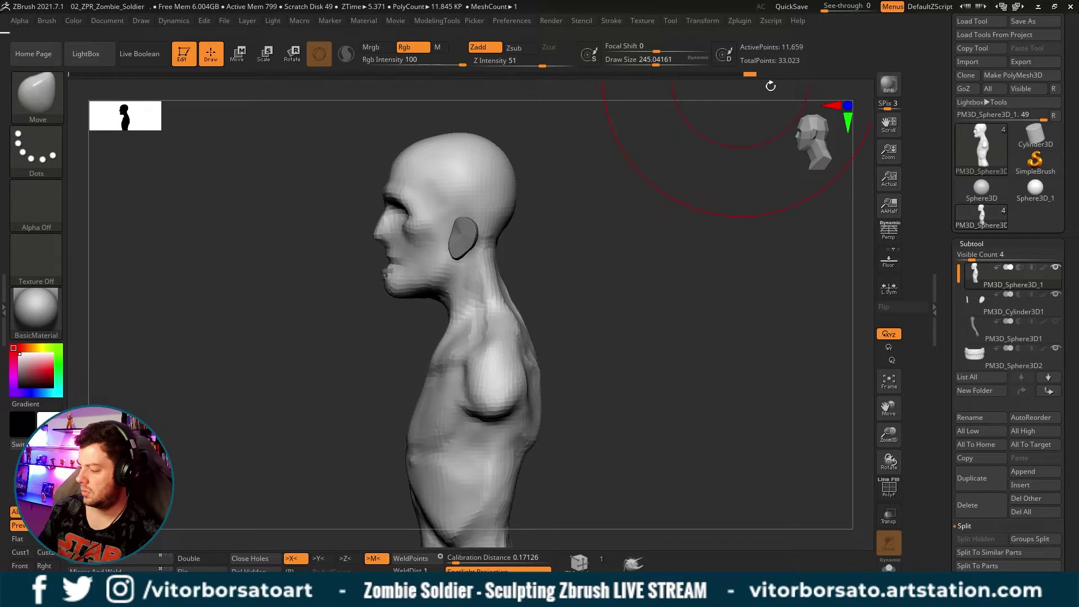
# Set the brush size to about 153.6 and pull the lower lip and jaw down.
pyautogui.press('s')
pyautogui.click(398, 165)
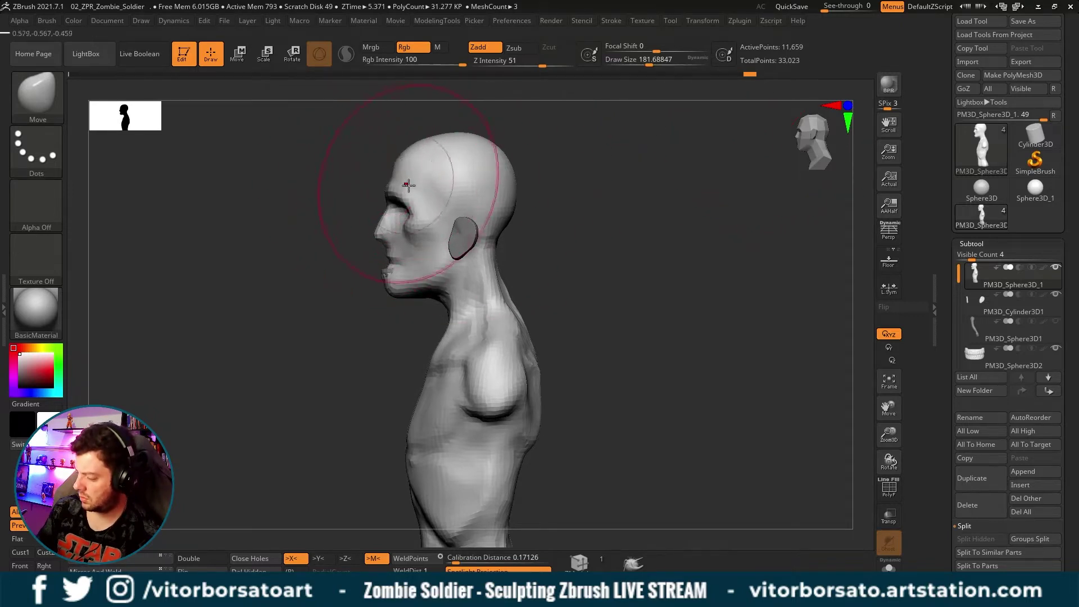
pyautogui.press('s')
pyautogui.click(392, 172)
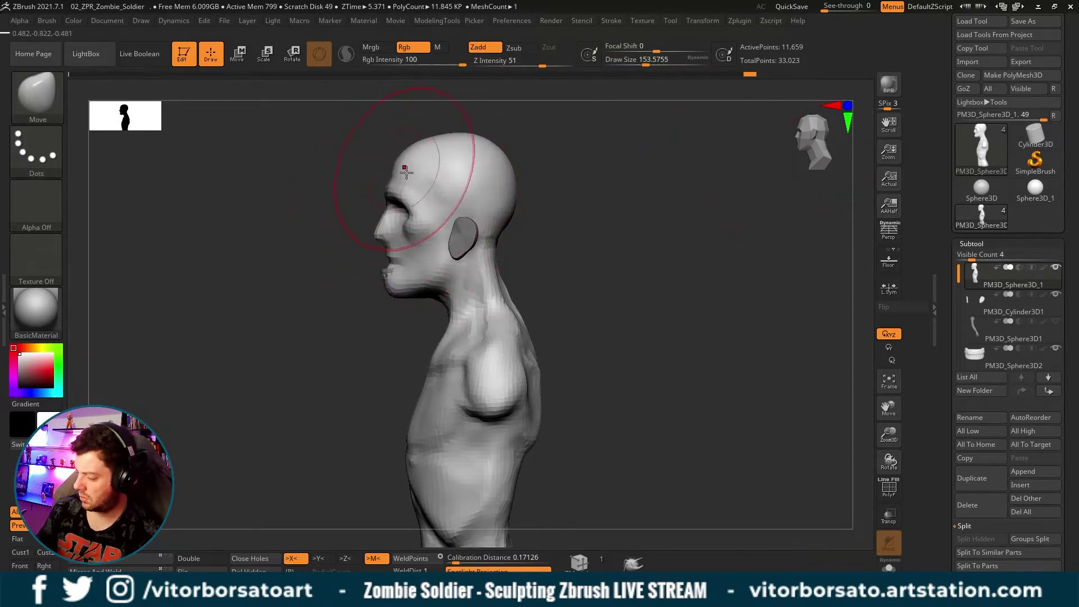
pyautogui.moveTo(540, 208); pyautogui.dragTo(608, 211)
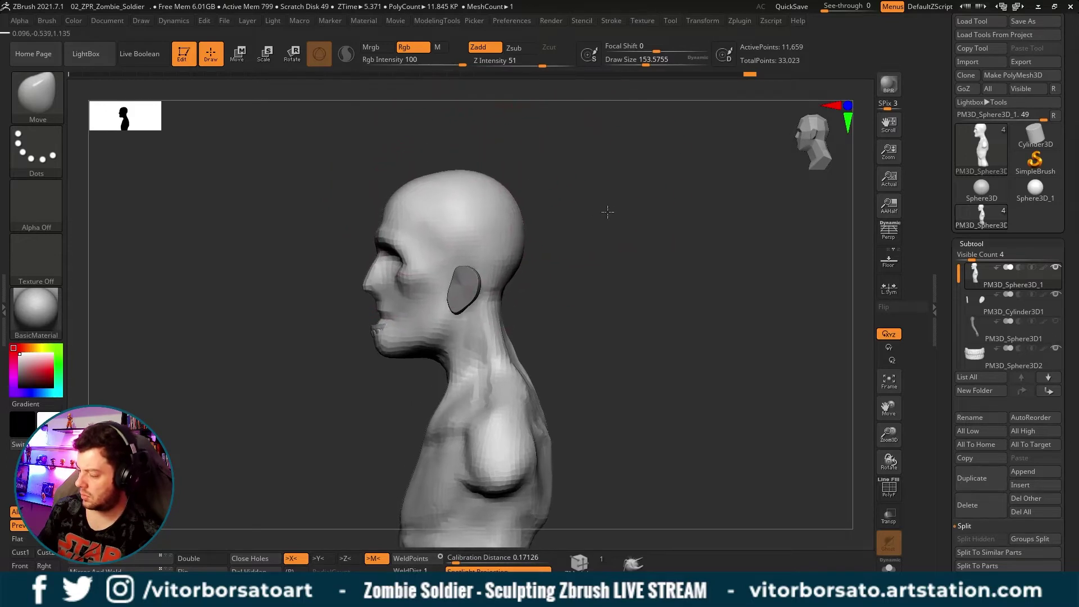
pyautogui.moveTo(375, 325)
pyautogui.mouseDown()
pyautogui.moveTo(374, 369)
pyautogui.moveTo(375, 349)
pyautogui.mouseUp()
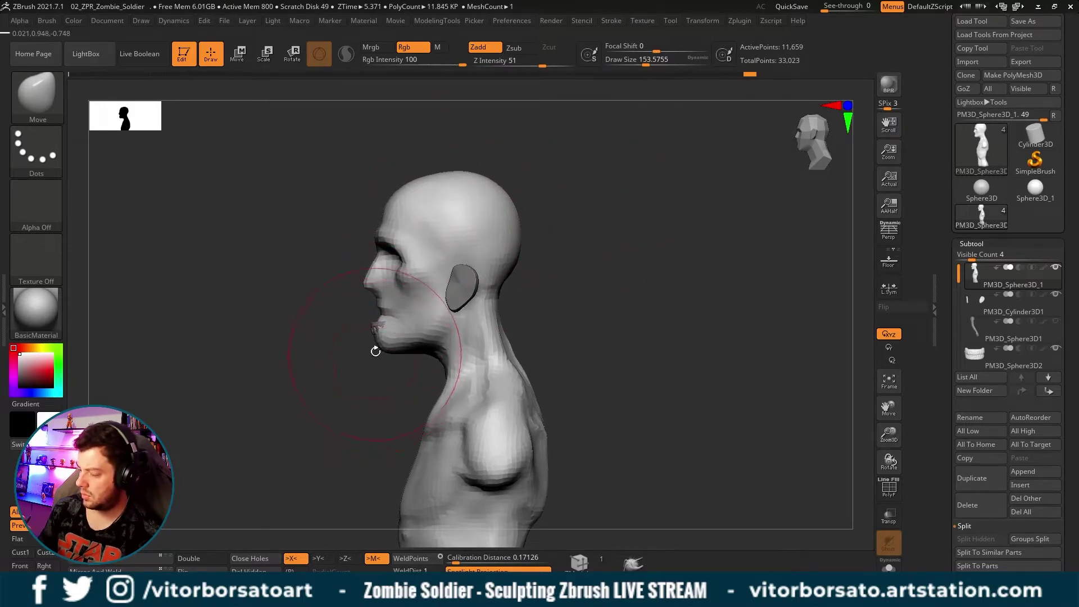
# Reduce the brush to about 64.9 and hide the teeth piece so the mouth closes.
pyautogui.press('s')
pyautogui.moveTo(357, 313); pyautogui.dragTo(359, 306)
pyautogui.press('s')
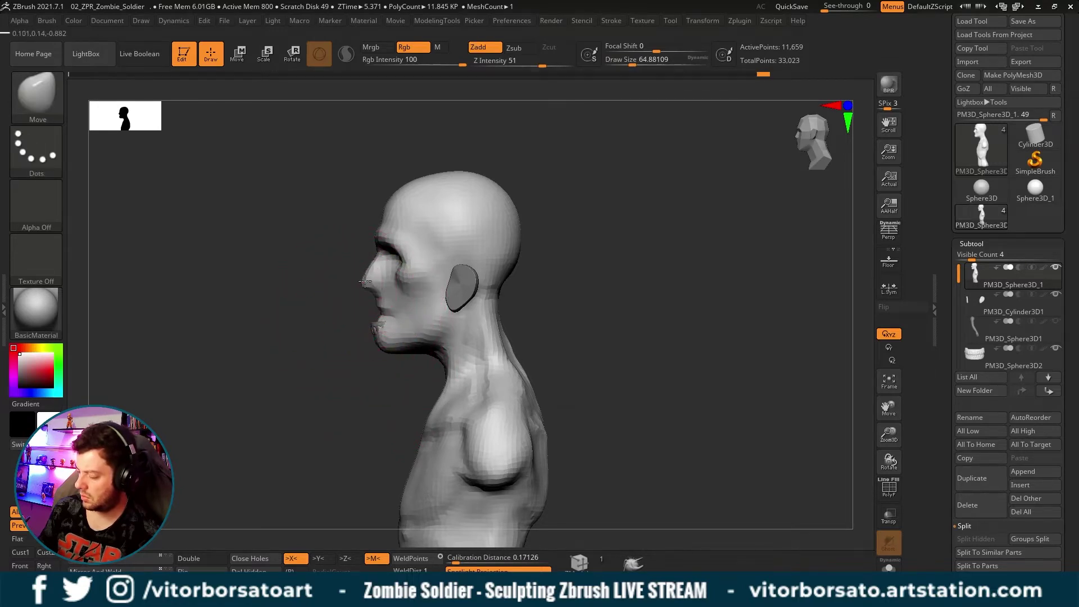
pyautogui.moveTo(416, 315)
pyautogui.keyDown('ctrl'); pyautogui.mouseDown(button='right')
pyautogui.moveTo(610, 225)
pyautogui.moveTo(654, 177)
pyautogui.mouseUp(button='right'); pyautogui.keyUp('ctrl')
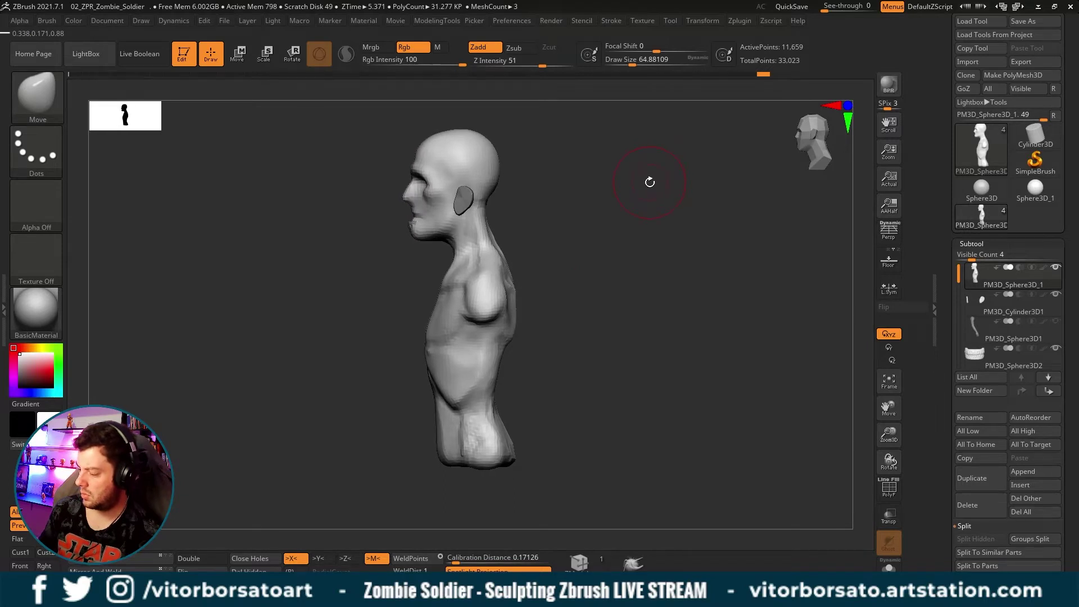
pyautogui.keyDown('ctrl'); pyautogui.moveTo(650, 181); pyautogui.dragTo(641, 213, button='right'); pyautogui.keyUp('ctrl')
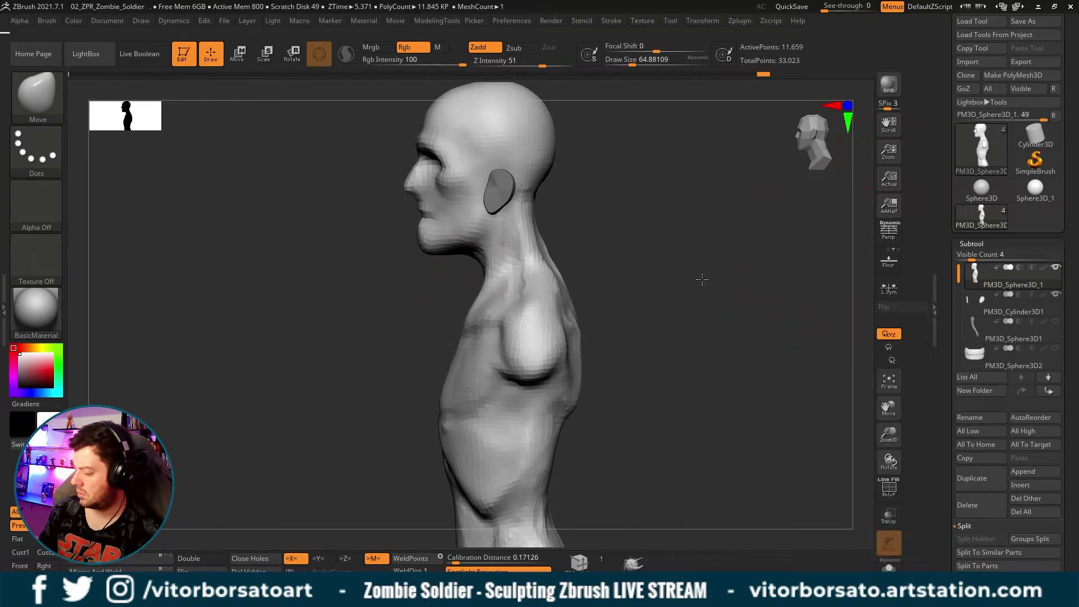
pyautogui.click(1053, 349)
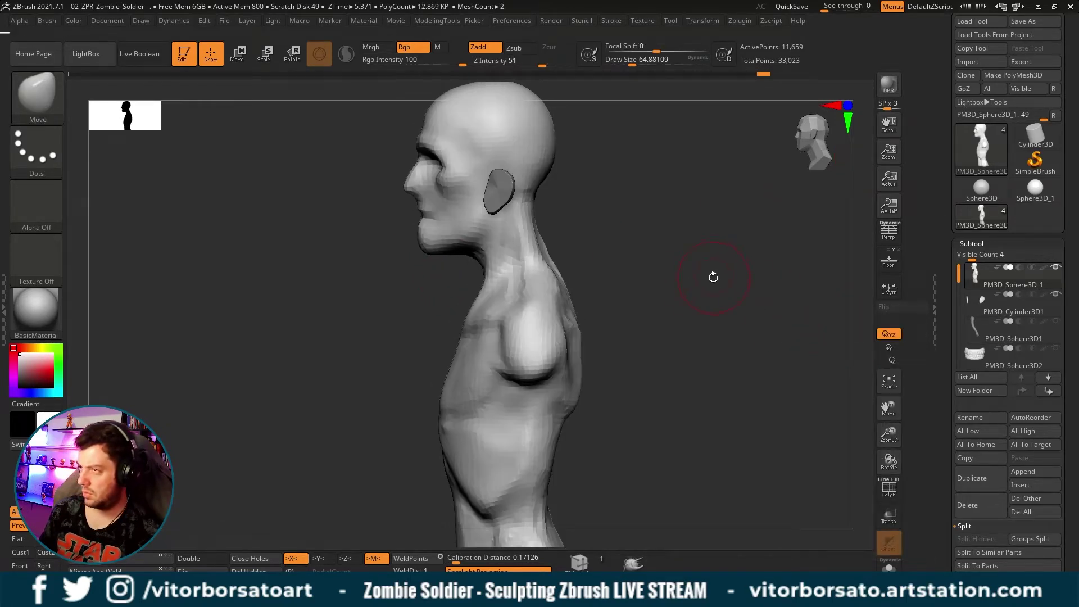
# Review the bust from three-quarter, side and front views, settling brush size at about 73.9.
pyautogui.moveTo(714, 278)
pyautogui.mouseDown()
pyautogui.moveTo(735, 284)
pyautogui.moveTo(663, 271)
pyautogui.mouseUp()
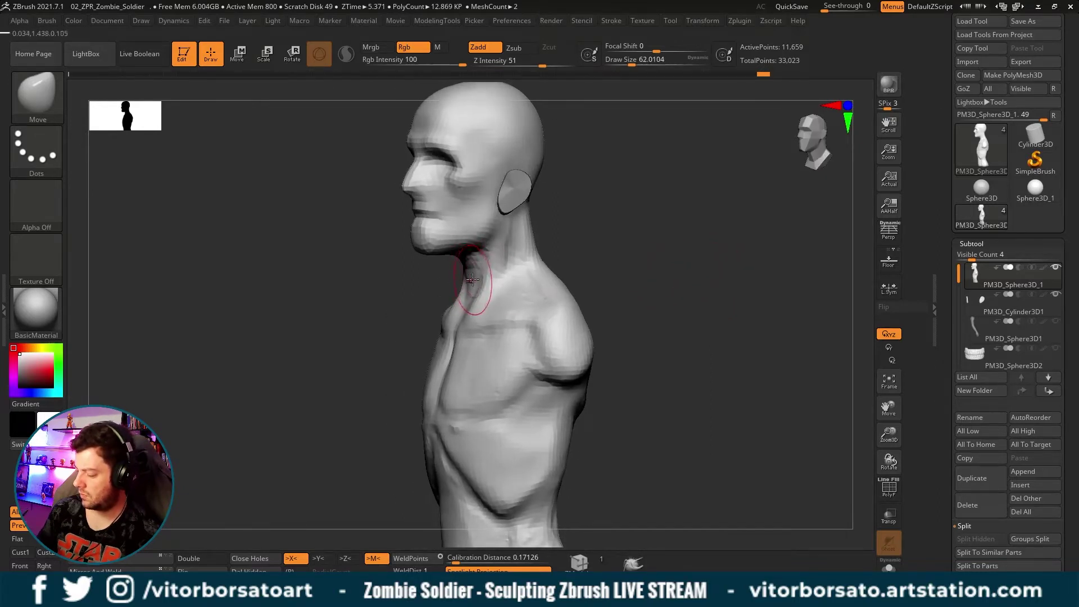
pyautogui.press('[')
pyautogui.moveTo(618, 226); pyautogui.dragTo(602, 228)
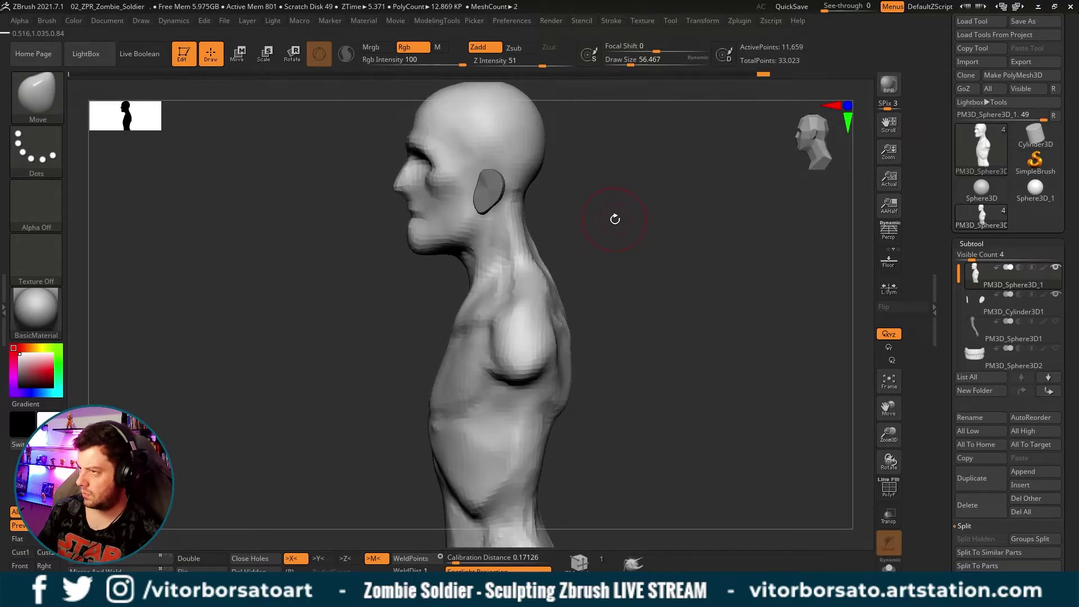
pyautogui.moveTo(638, 243); pyautogui.dragTo(626, 256)
pyautogui.press(']')
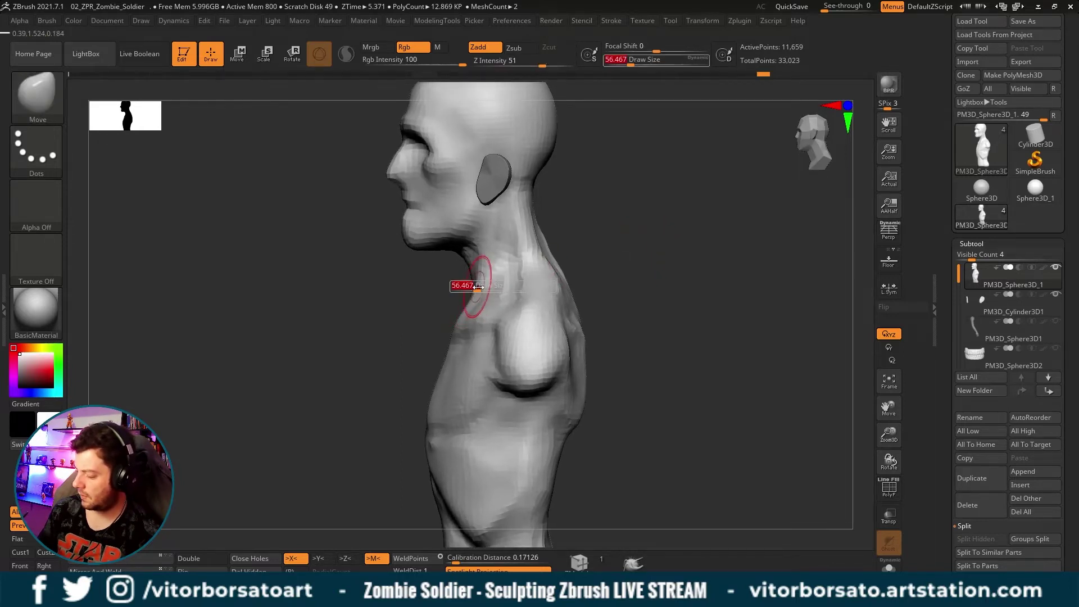
pyautogui.moveTo(698, 258)
pyautogui.mouseDown()
pyautogui.moveTo(714, 265)
pyautogui.moveTo(665, 251)
pyautogui.moveTo(699, 254)
pyautogui.moveTo(684, 277)
pyautogui.moveTo(759, 281)
pyautogui.moveTo(703, 315)
pyautogui.mouseUp()
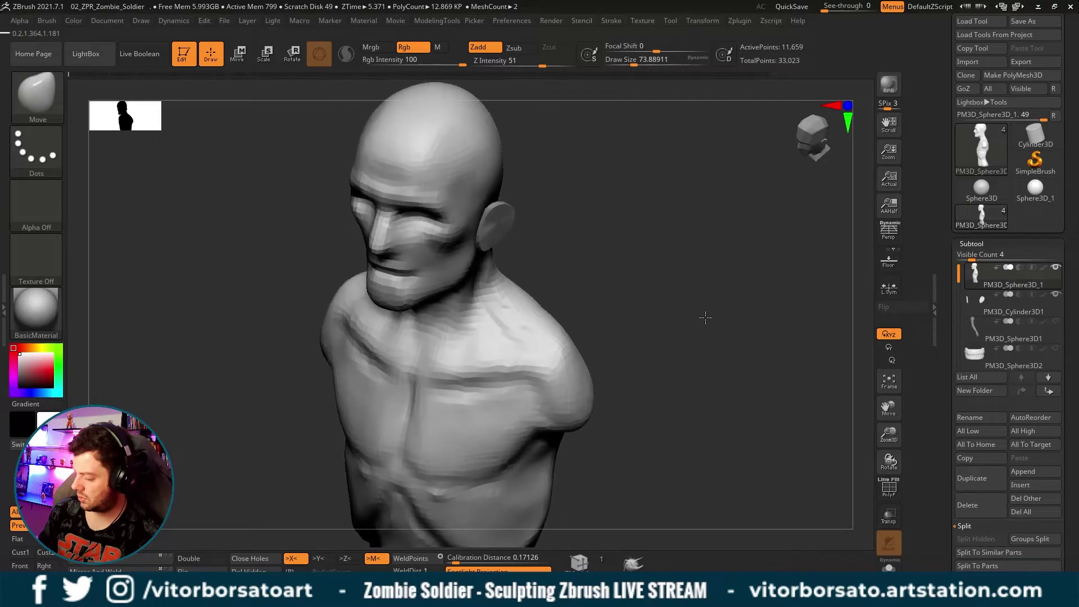
# Switch to ClayBuildup and orbit over the shoulder, collarbones and profile to check the neck.
pyautogui.press('b')
pyautogui.press('c')
pyautogui.press('b')
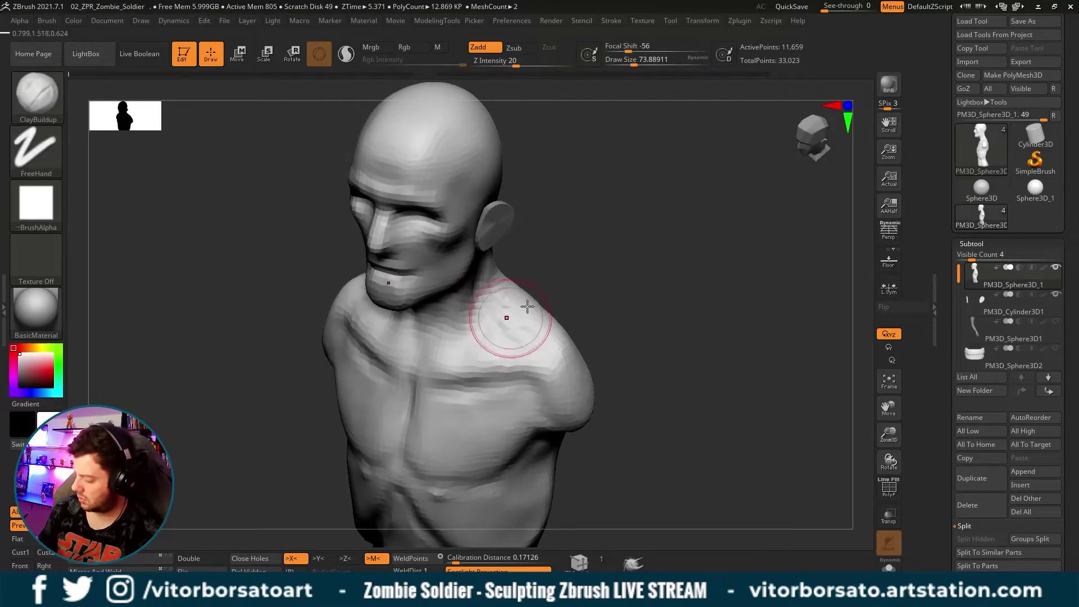
pyautogui.moveTo(527, 306); pyautogui.dragTo(501, 333, button='right')
pyautogui.moveTo(599, 282)
pyautogui.mouseDown(button='right')
pyautogui.moveTo(486, 341)
pyautogui.moveTo(578, 264)
pyautogui.moveTo(598, 233)
pyautogui.moveTo(559, 275)
pyautogui.moveTo(482, 306)
pyautogui.moveTo(486, 364)
pyautogui.moveTo(621, 281)
pyautogui.moveTo(633, 287)
pyautogui.moveTo(609, 306)
pyautogui.moveTo(458, 349)
pyautogui.mouseUp(button='right')
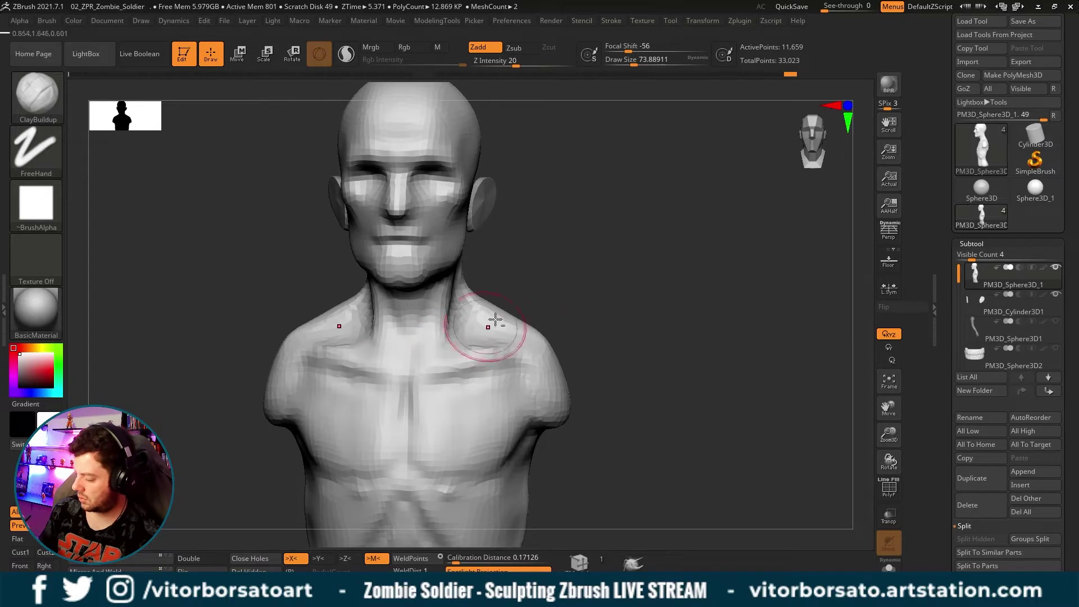
pyautogui.moveTo(491, 318)
pyautogui.mouseDown(button='right')
pyautogui.moveTo(456, 352)
pyautogui.moveTo(542, 258)
pyautogui.moveTo(447, 293)
pyautogui.mouseUp(button='right')
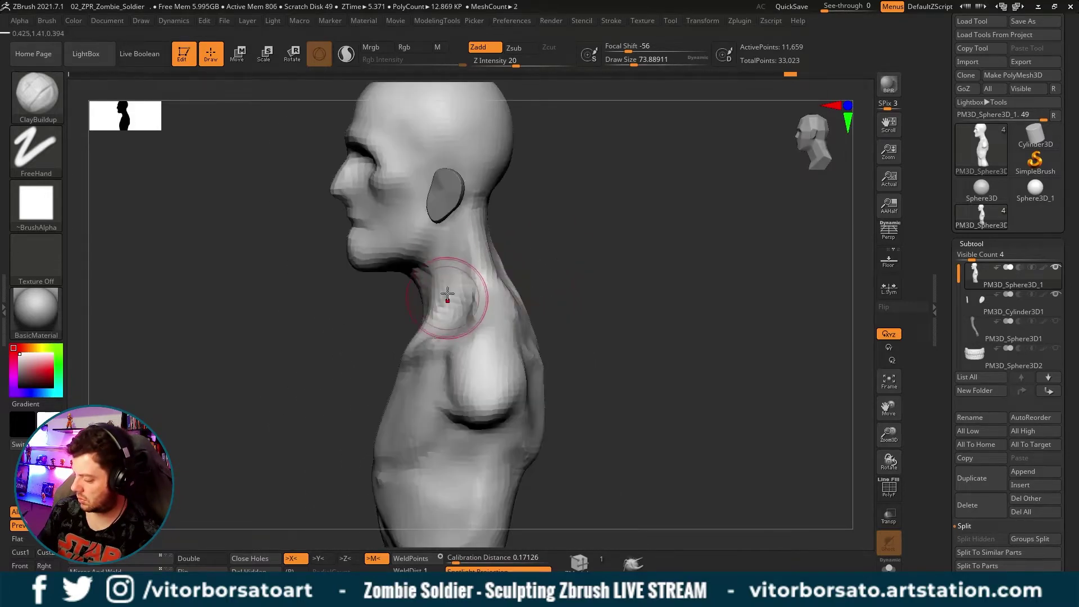
pyautogui.moveTo(549, 263)
pyautogui.mouseDown(button='right')
pyautogui.moveTo(616, 272)
pyautogui.moveTo(590, 271)
pyautogui.moveTo(607, 253)
pyautogui.moveTo(619, 260)
pyautogui.mouseUp(button='right')
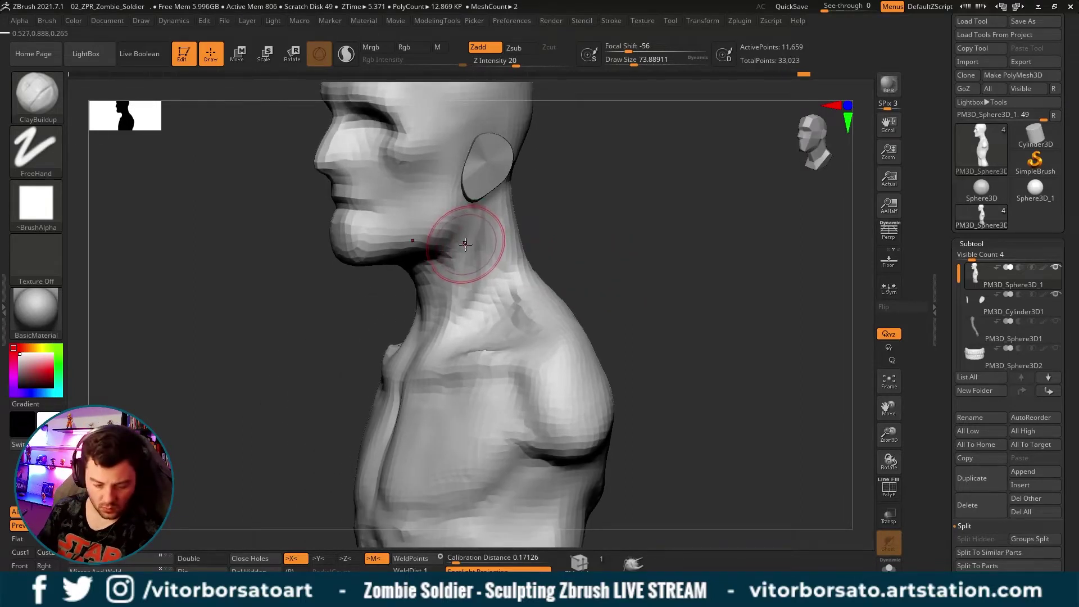
# Carve a crease along the side of the neck with DamStandard in Zsub mode.
pyautogui.press('b')
pyautogui.press('d')
pyautogui.press('s')
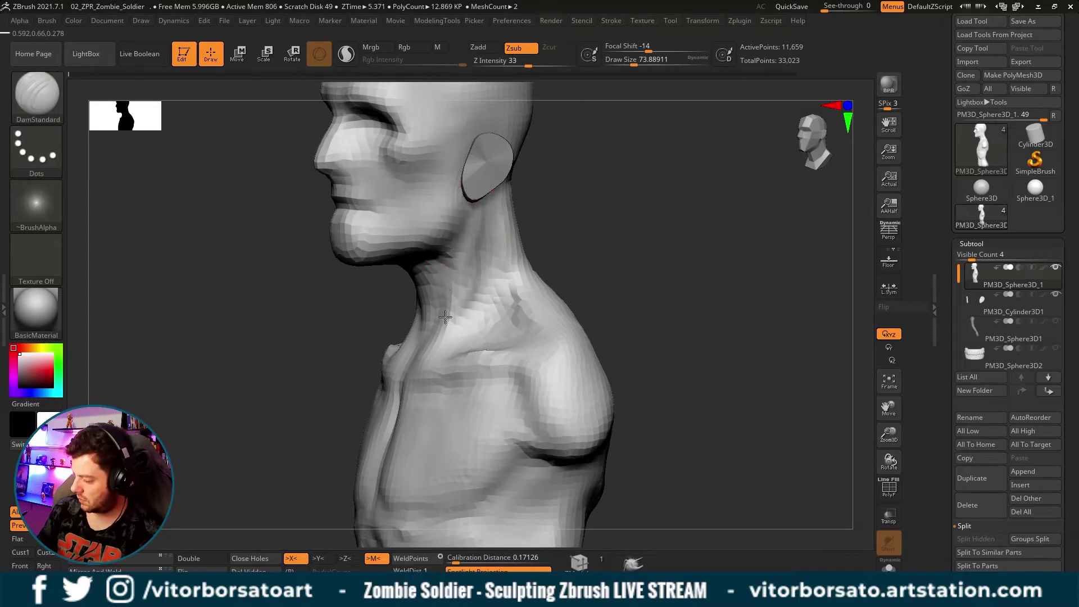
pyautogui.moveTo(494, 227); pyautogui.dragTo(522, 229, button='right')
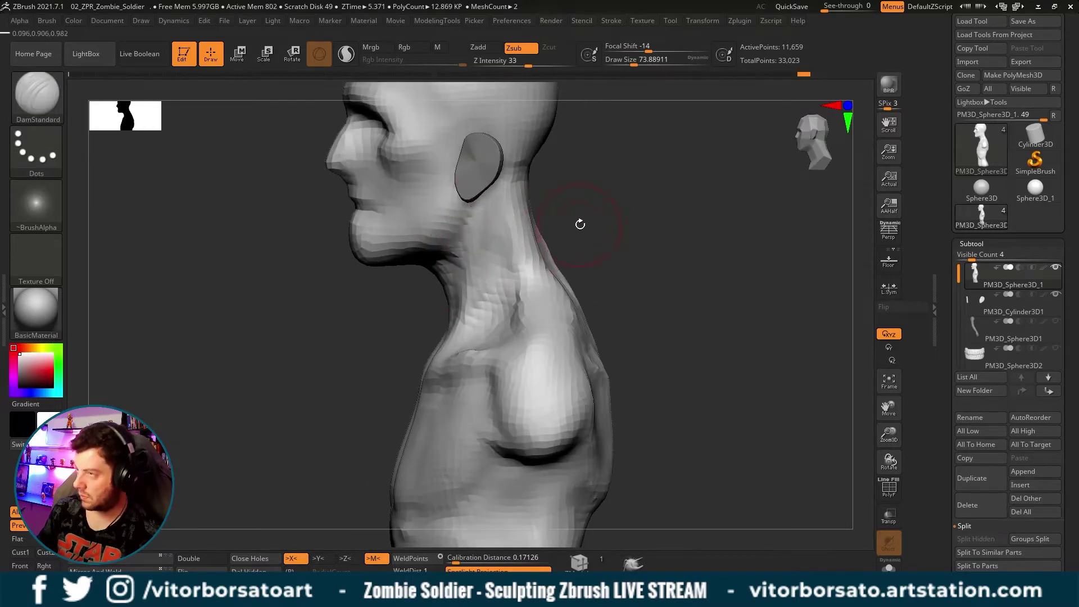
pyautogui.moveTo(482, 301); pyautogui.dragTo(446, 324, button='right')
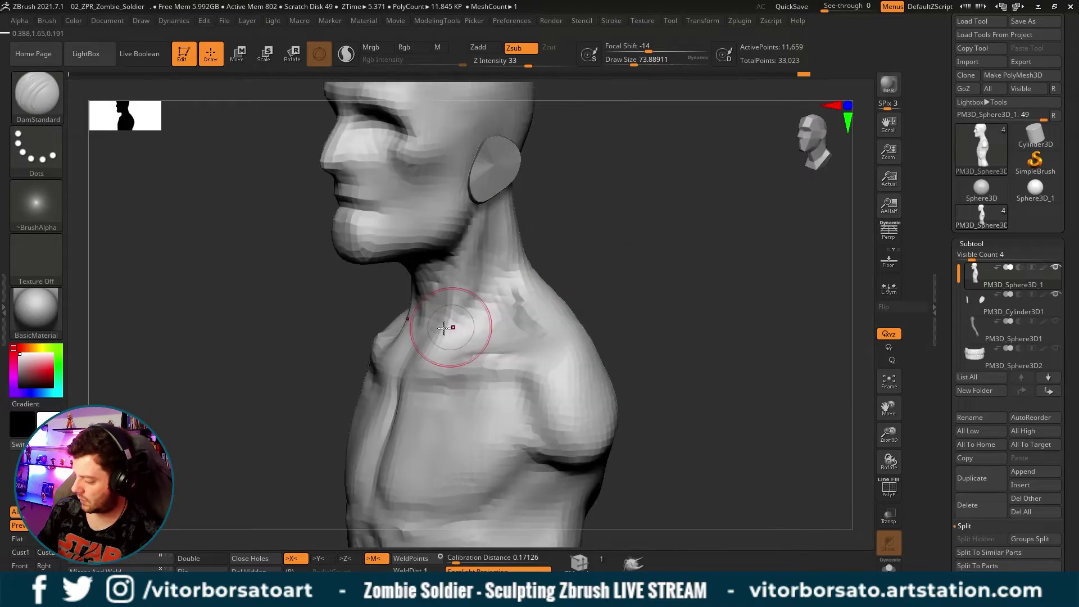
pyautogui.moveTo(612, 252); pyautogui.dragTo(617, 252)
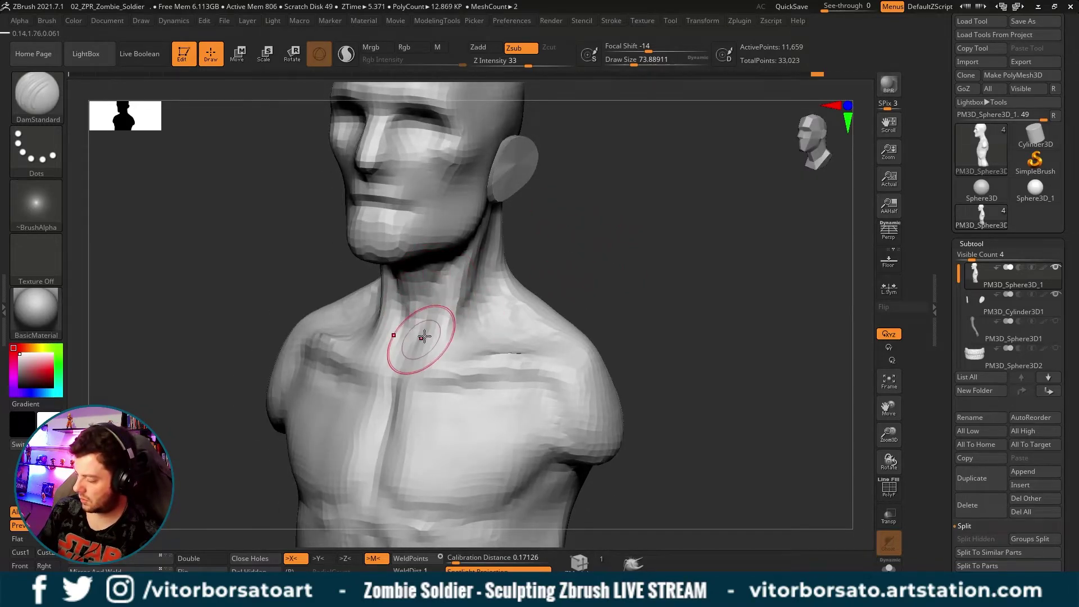
pyautogui.moveTo(614, 248); pyautogui.dragTo(600, 256)
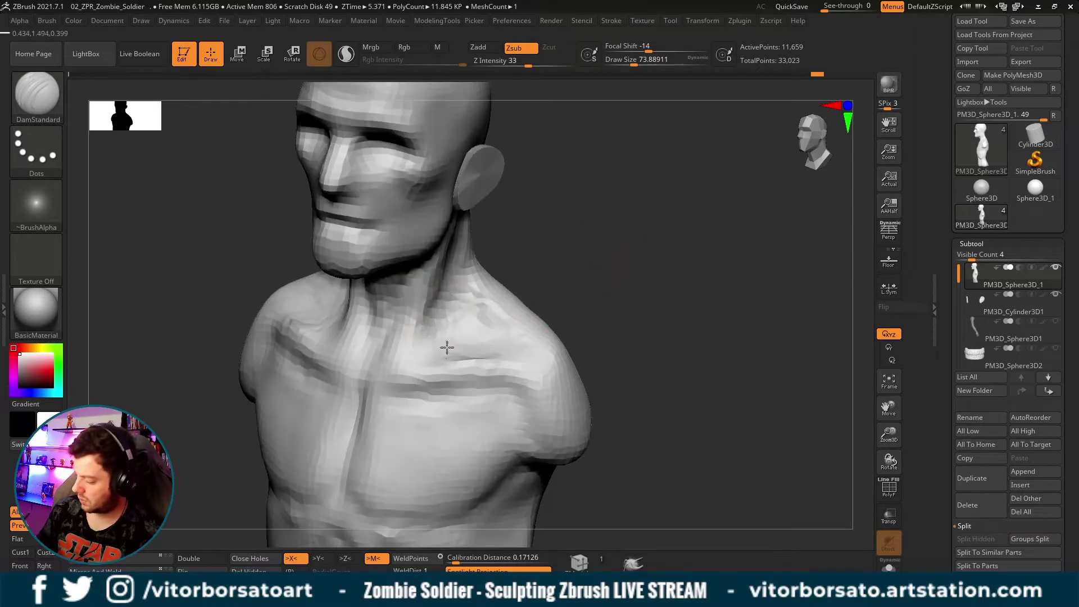
pyautogui.moveTo(446, 350); pyautogui.dragTo(434, 313)
pyautogui.moveTo(581, 272)
pyautogui.mouseDown()
pyautogui.moveTo(587, 289)
pyautogui.moveTo(602, 289)
pyautogui.moveTo(622, 267)
pyautogui.moveTo(585, 264)
pyautogui.moveTo(607, 257)
pyautogui.moveTo(651, 252)
pyautogui.moveTo(636, 284)
pyautogui.moveTo(646, 282)
pyautogui.moveTo(609, 272)
pyautogui.moveTo(694, 267)
pyautogui.moveTo(614, 287)
pyautogui.moveTo(692, 292)
pyautogui.moveTo(677, 277)
pyautogui.moveTo(650, 298)
pyautogui.moveTo(612, 277)
pyautogui.mouseUp()
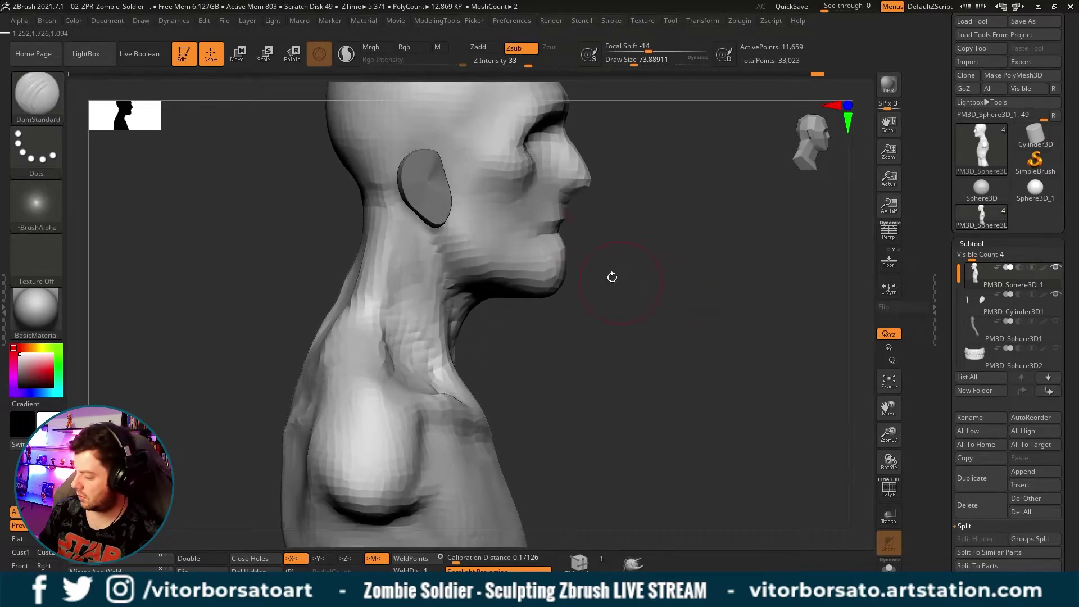
# Make the brush much larger and switch to the Move brush.
pyautogui.press('s')
pyautogui.moveTo(560, 231); pyautogui.dragTo(585, 248)
pyautogui.press('b')
pyautogui.press('m')
pyautogui.press('v')
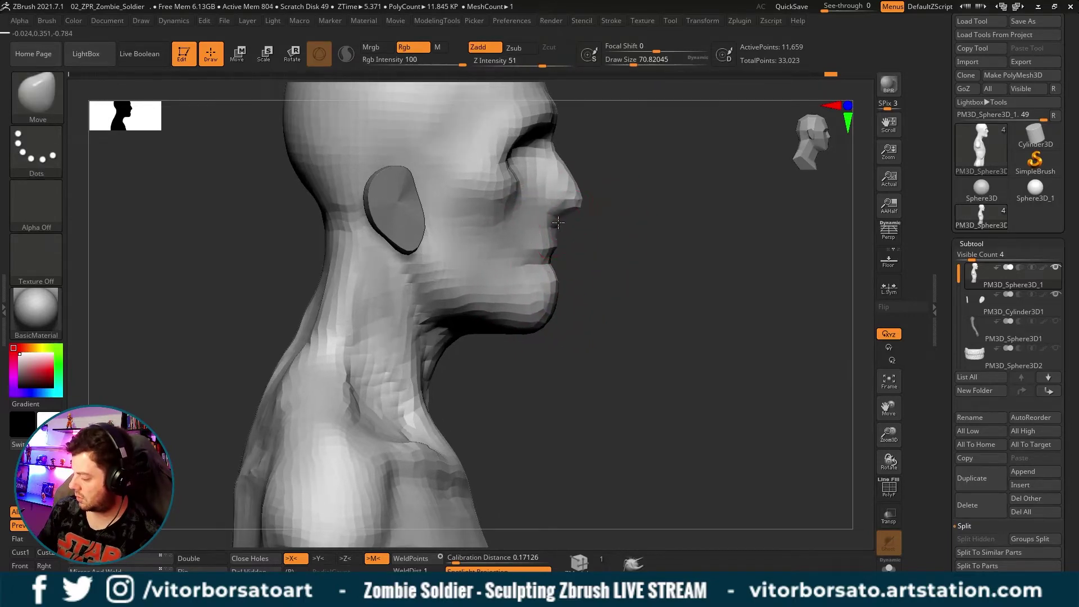
# Orbit the head to a front view and zoom out to see the whole bust.
pyautogui.moveTo(624, 221)
pyautogui.keyDown('shift'); pyautogui.mouseDown()
pyautogui.moveTo(710, 209)
pyautogui.moveTo(698, 229)
pyautogui.mouseUp(); pyautogui.keyUp('shift')
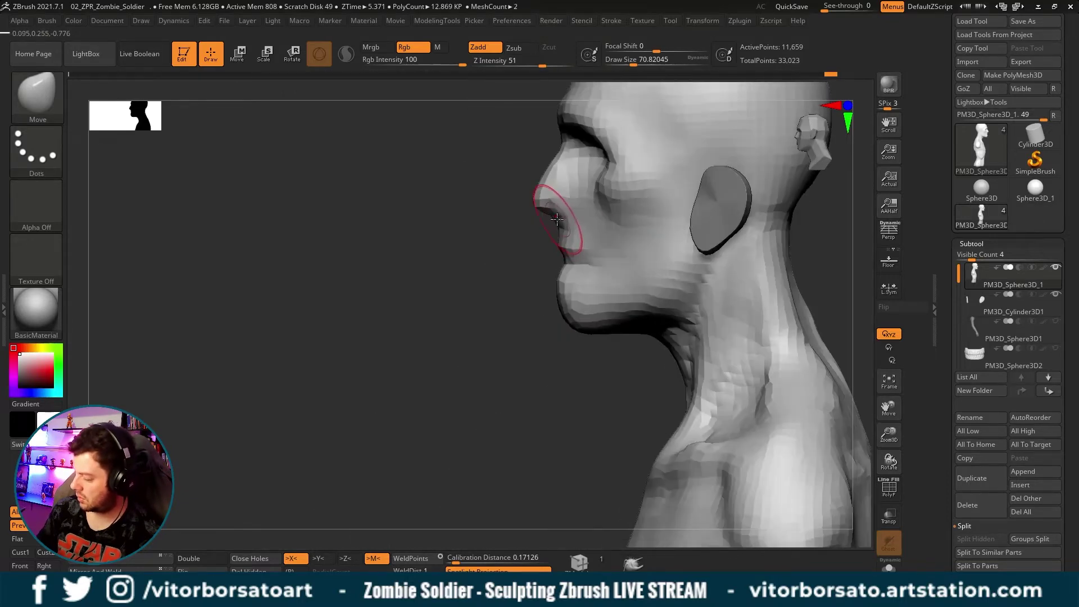
pyautogui.moveTo(496, 345); pyautogui.dragTo(484, 299)
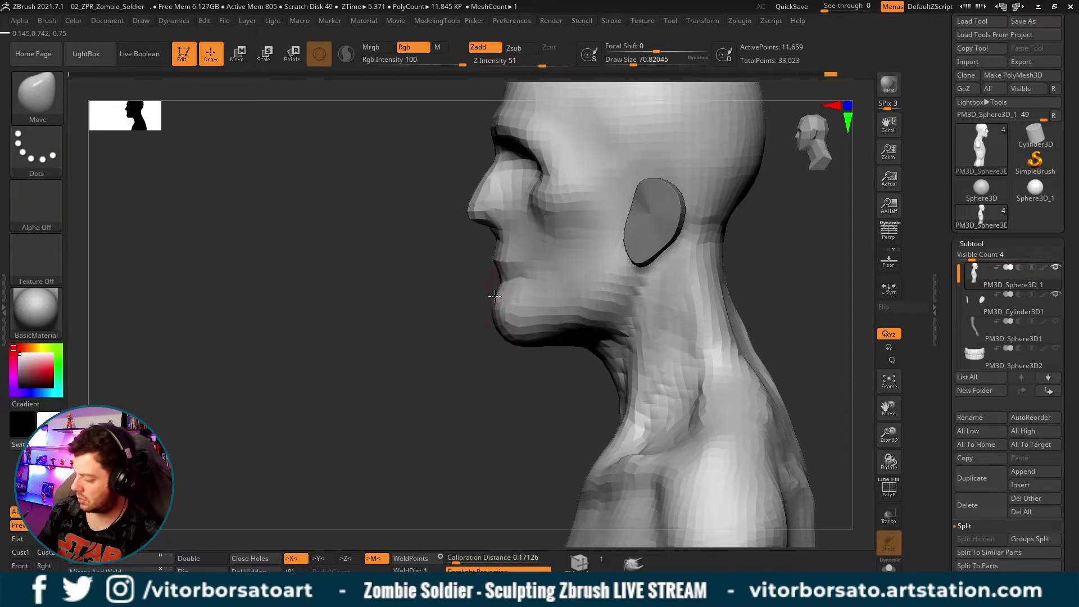
pyautogui.keyDown('shift'); pyautogui.moveTo(491, 376); pyautogui.dragTo(479, 265); pyautogui.keyUp('shift')
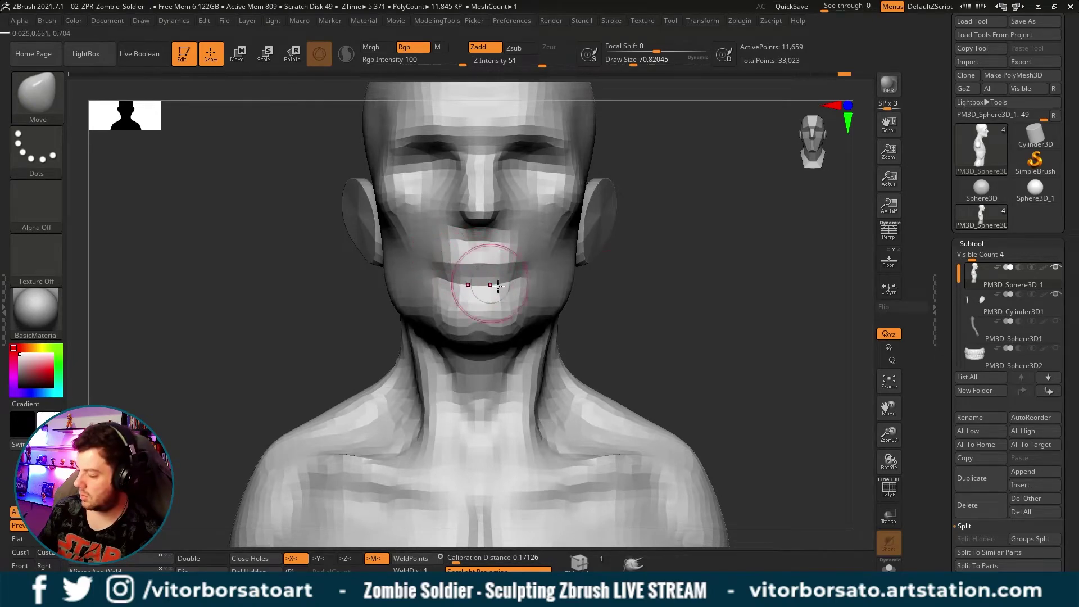
pyautogui.moveTo(498, 286)
pyautogui.mouseDown()
pyautogui.moveTo(691, 299)
pyautogui.moveTo(650, 261)
pyautogui.moveTo(732, 143)
pyautogui.mouseUp()
# Scrub Undo History back to the blockier start and forward to the latest sculpt, then select the ear.
pyautogui.moveTo(844, 74); pyautogui.dragTo(74, 113)
pyautogui.moveTo(48, 149)
pyautogui.mouseDown()
pyautogui.moveTo(436, 113)
pyautogui.moveTo(855, 123)
pyautogui.mouseUp()
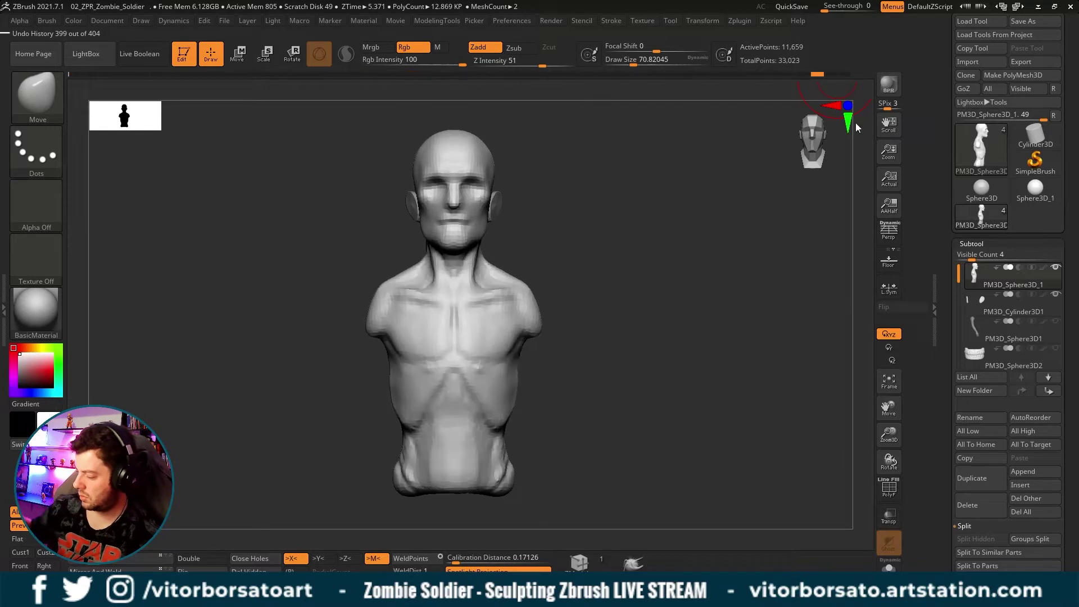
pyautogui.moveTo(778, 277)
pyautogui.mouseDown()
pyautogui.moveTo(735, 275)
pyautogui.moveTo(570, 221)
pyautogui.mouseUp()
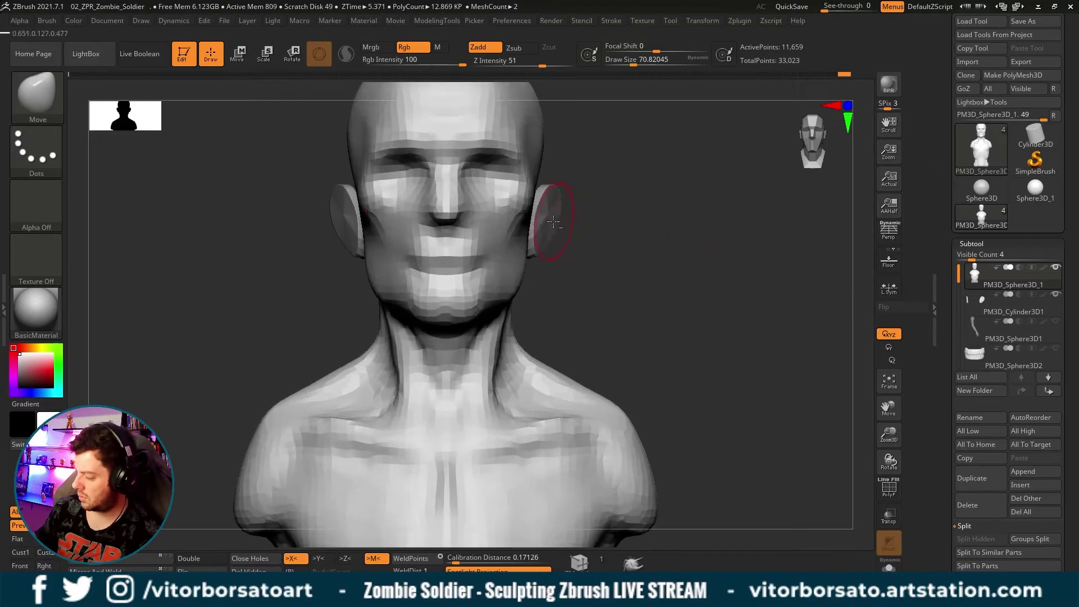
pyautogui.keyDown('alt'); pyautogui.click(554, 222); pyautogui.keyUp('alt')
pyautogui.press('w')
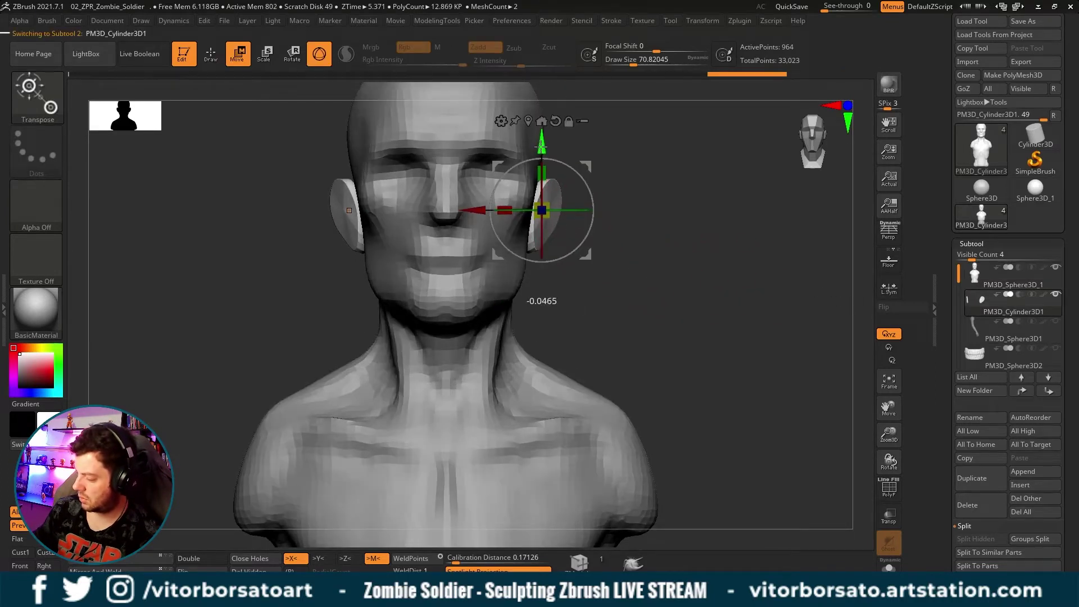
pyautogui.press('q')
pyautogui.moveTo(617, 197)
pyautogui.keyDown('alt'); pyautogui.mouseDown()
pyautogui.moveTo(679, 241)
pyautogui.moveTo(659, 249)
pyautogui.moveTo(692, 241)
pyautogui.moveTo(783, 298)
pyautogui.mouseUp(); pyautogui.keyUp('alt')
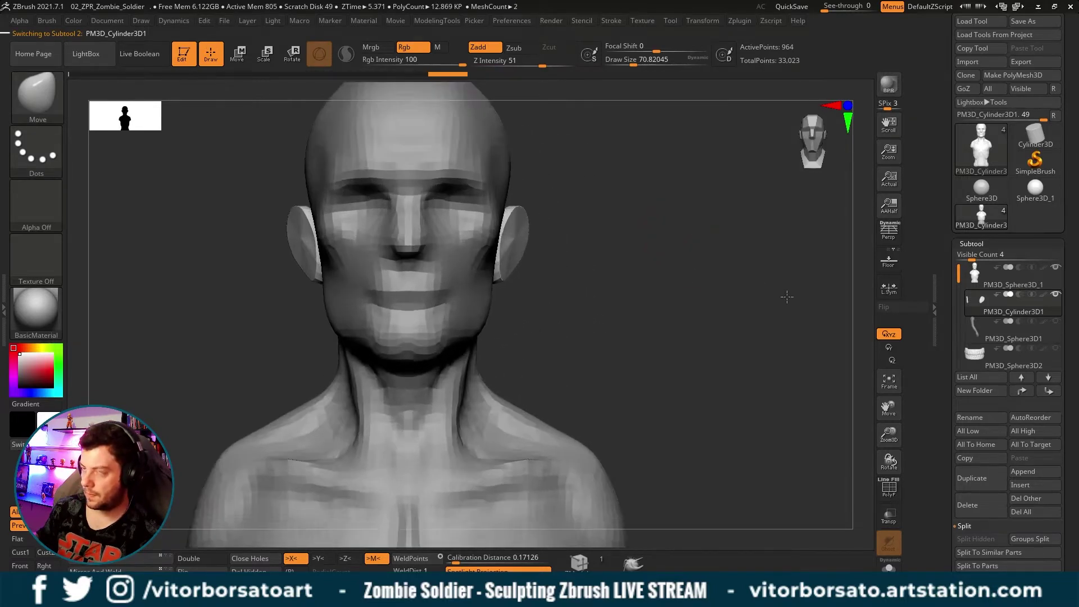
pyautogui.moveTo(619, 210)
pyautogui.keyDown('alt'); pyautogui.mouseDown()
pyautogui.moveTo(585, 232)
pyautogui.moveTo(550, 209)
pyautogui.mouseUp(); pyautogui.keyUp('alt')
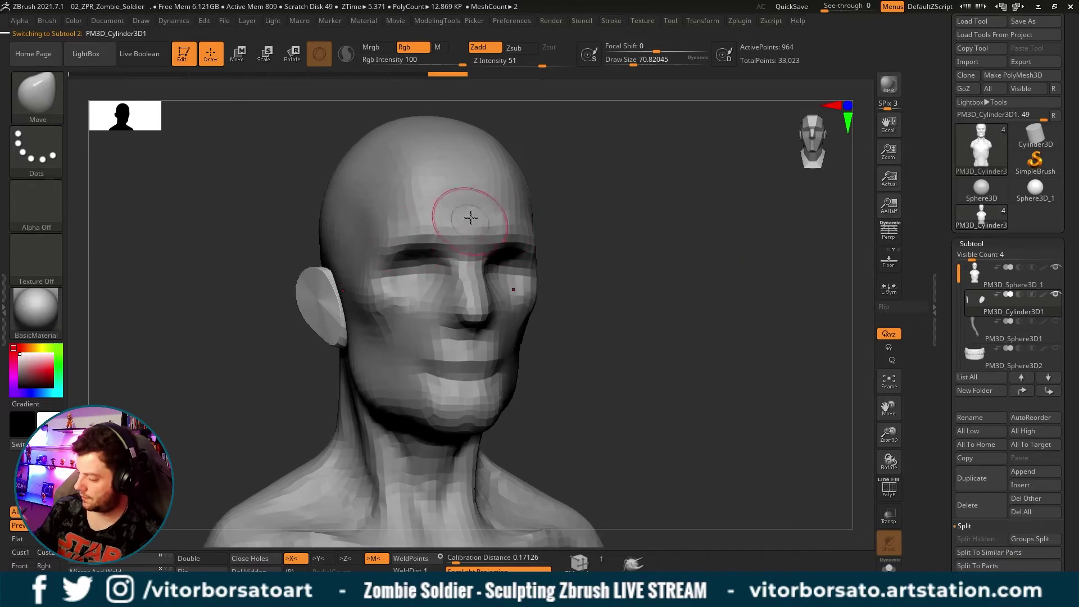
pyautogui.keyDown('alt'); pyautogui.click(361, 216); pyautogui.keyUp('alt')
pyautogui.press('s')
pyautogui.moveTo(357, 242); pyautogui.dragTo(355, 242)
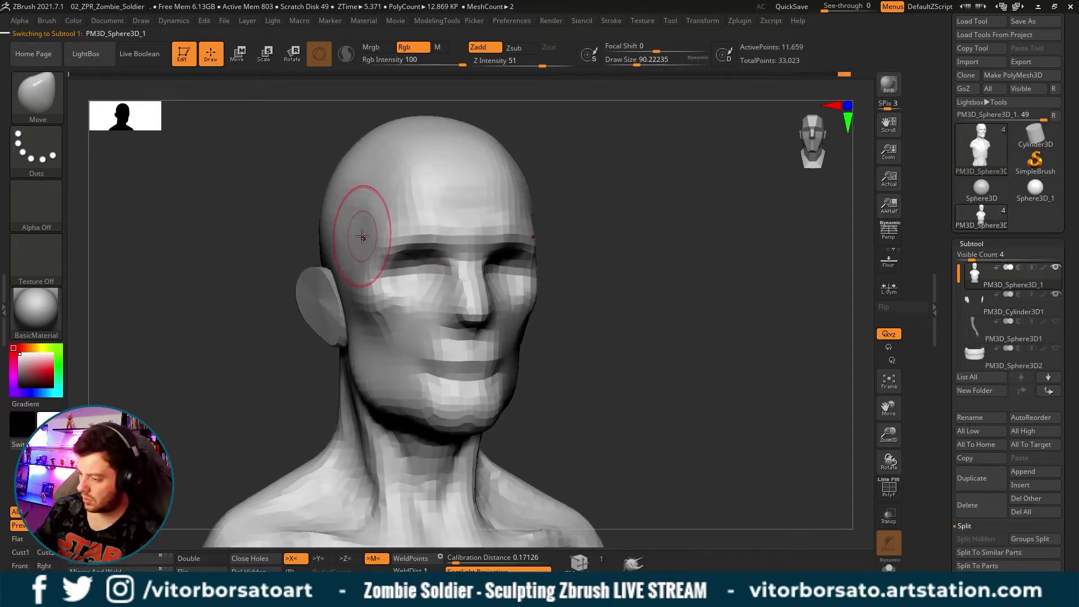
pyautogui.keyDown('shift'); pyautogui.moveTo(619, 197); pyautogui.dragTo(647, 191); pyautogui.keyUp('shift')
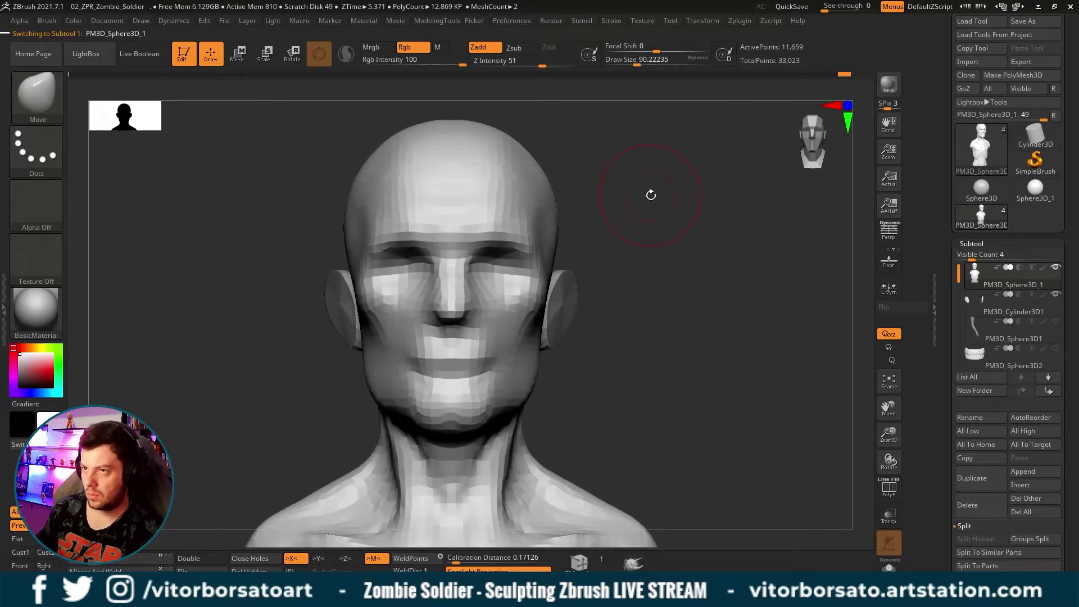
pyautogui.moveTo(676, 243)
pyautogui.keyDown('alt'); pyautogui.mouseDown()
pyautogui.moveTo(687, 220)
pyautogui.moveTo(708, 228)
pyautogui.moveTo(632, 260)
pyautogui.moveTo(477, 272)
pyautogui.moveTo(657, 260)
pyautogui.mouseUp(); pyautogui.keyUp('alt')
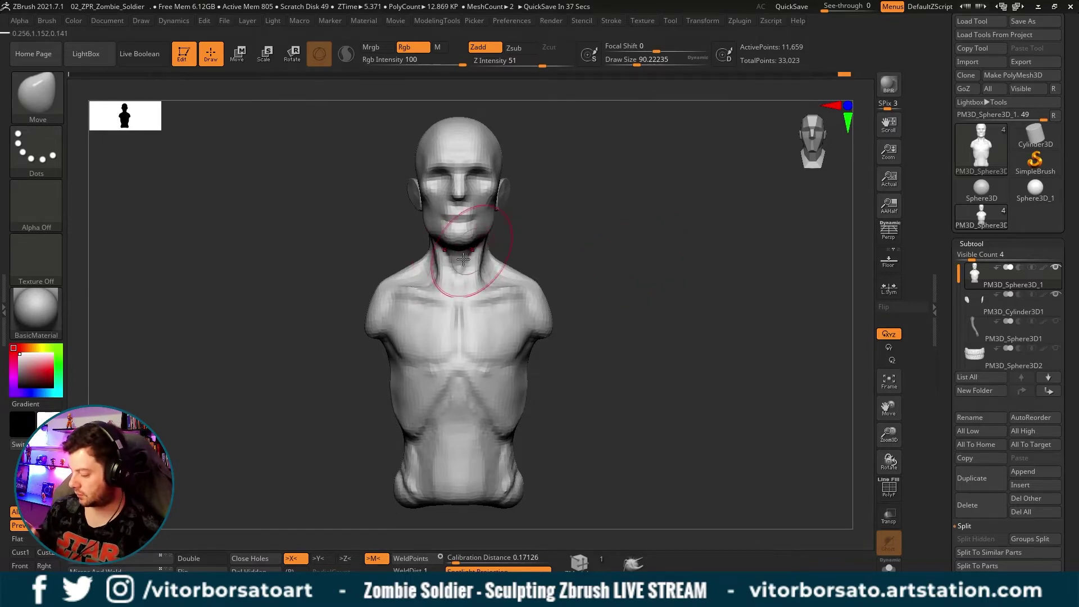
pyautogui.moveTo(687, 262)
pyautogui.mouseDown()
pyautogui.moveTo(632, 283)
pyautogui.moveTo(633, 321)
pyautogui.moveTo(704, 313)
pyautogui.mouseUp()
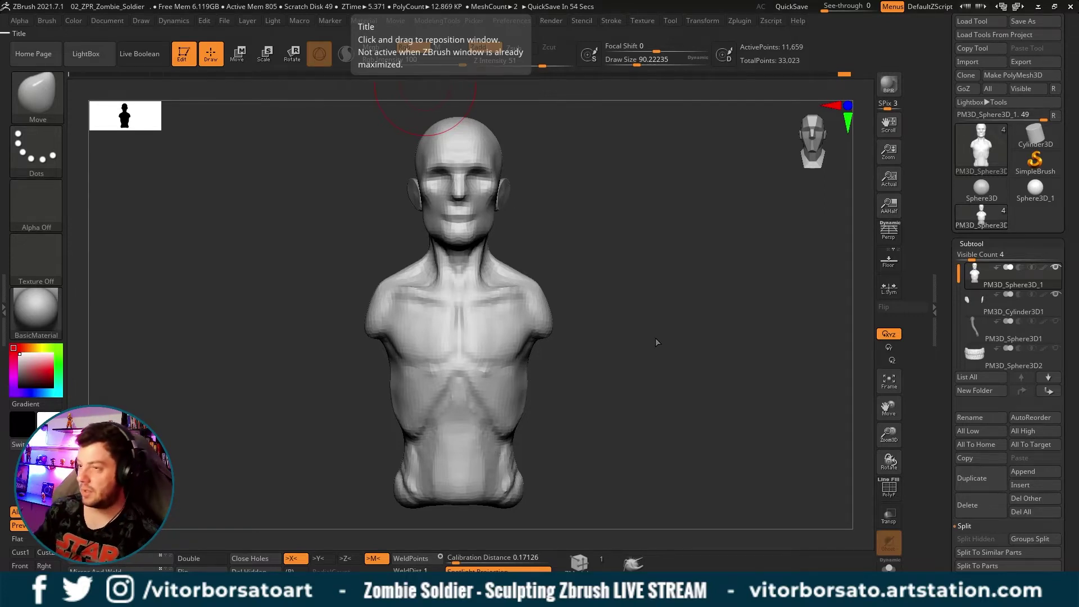
pyautogui.moveTo(661, 331)
pyautogui.mouseDown()
pyautogui.moveTo(624, 366)
pyautogui.moveTo(670, 355)
pyautogui.mouseUp()
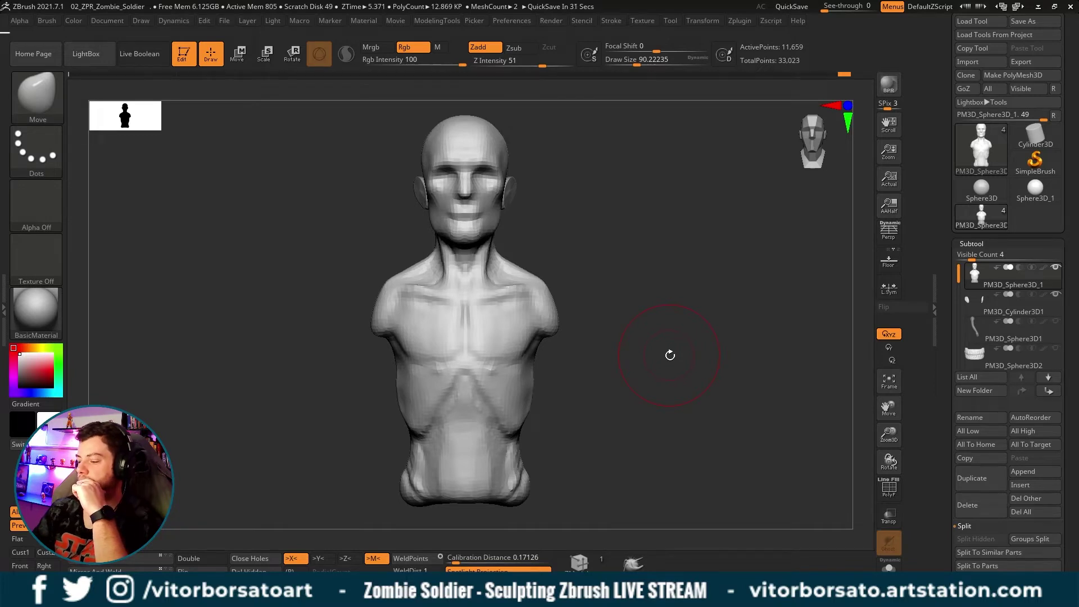
# Enlarge the Move brush to about 108.2 and turn the head to profile.
pyautogui.moveTo(670, 357)
pyautogui.mouseDown()
pyautogui.moveTo(692, 267)
pyautogui.moveTo(713, 254)
pyautogui.moveTo(771, 321)
pyautogui.moveTo(665, 330)
pyautogui.mouseUp()
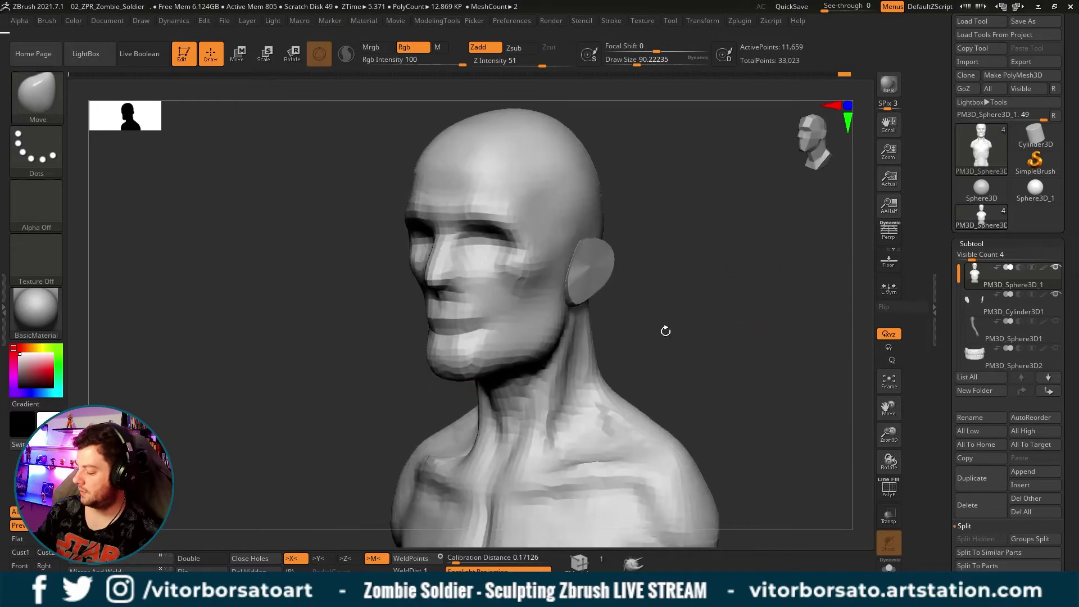
pyautogui.press('s')
pyautogui.moveTo(494, 362); pyautogui.dragTo(510, 365)
pyautogui.moveTo(619, 309)
pyautogui.mouseDown()
pyautogui.moveTo(656, 306)
pyautogui.moveTo(571, 320)
pyautogui.mouseUp()
# Push the jaw underside and chin back, then orbit round to view the back.
pyautogui.moveTo(405, 360); pyautogui.dragTo(331, 372)
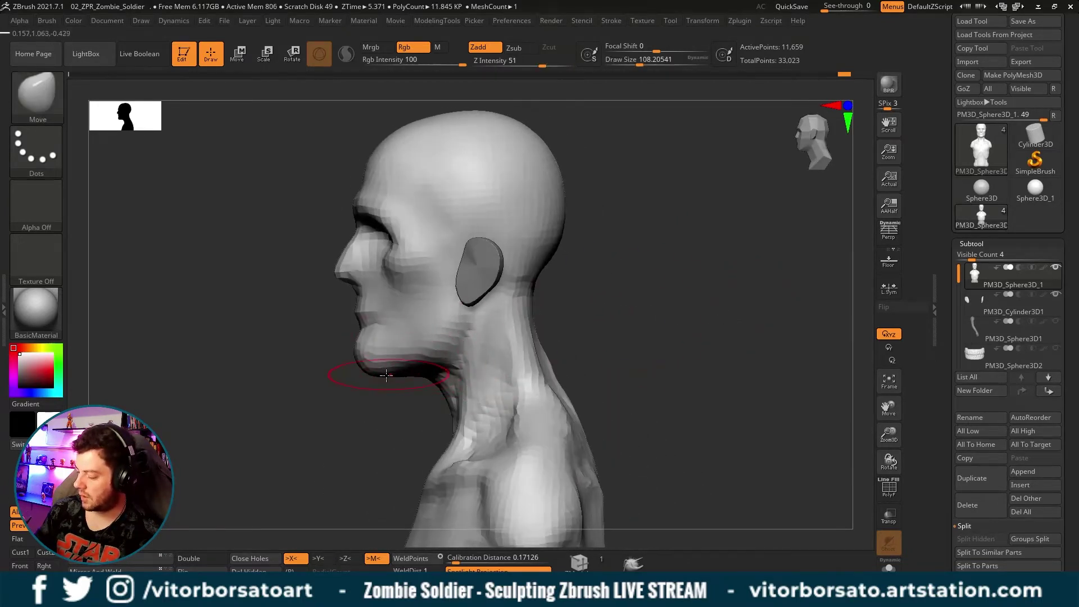
pyautogui.moveTo(394, 360)
pyautogui.mouseDown()
pyautogui.moveTo(435, 365)
pyautogui.moveTo(421, 397)
pyautogui.mouseUp()
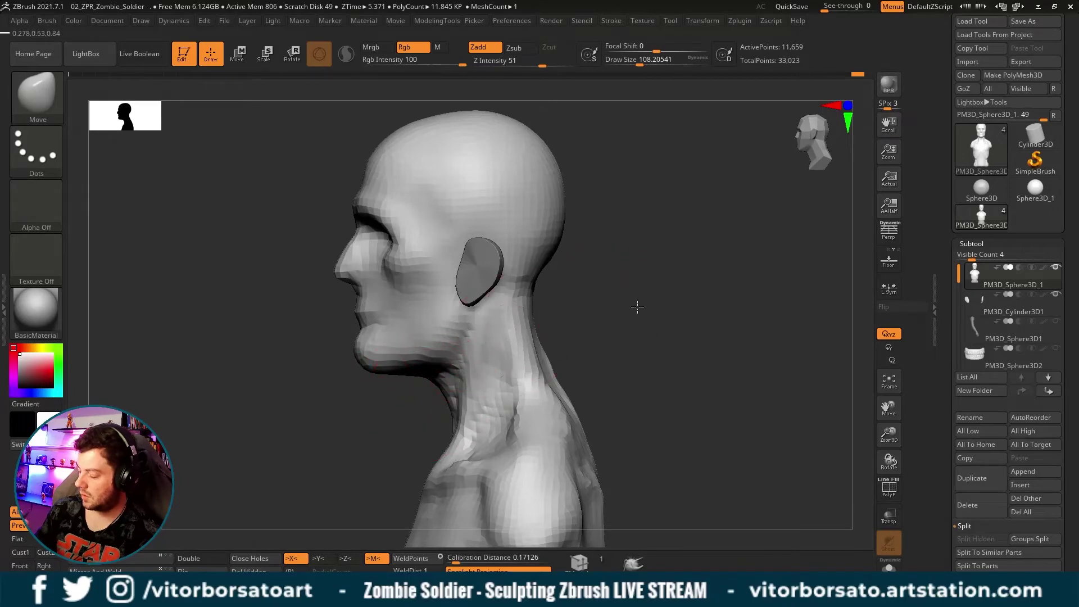
pyautogui.moveTo(633, 306)
pyautogui.mouseDown()
pyautogui.moveTo(677, 296)
pyautogui.moveTo(607, 313)
pyautogui.moveTo(675, 277)
pyautogui.moveTo(596, 279)
pyautogui.moveTo(691, 246)
pyautogui.mouseUp()
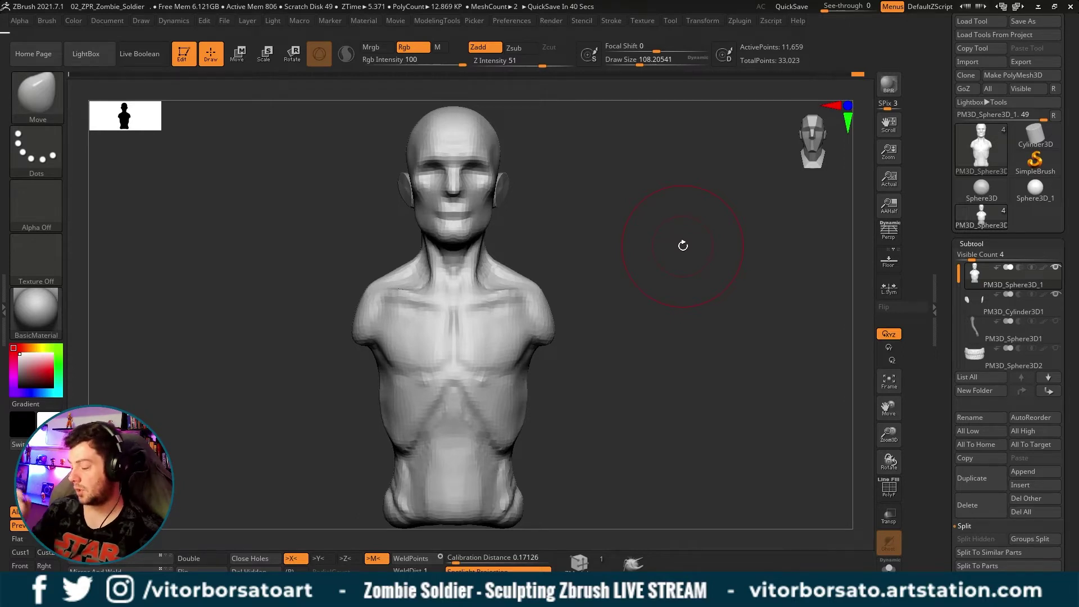
pyautogui.moveTo(680, 348)
pyautogui.mouseDown()
pyautogui.moveTo(646, 357)
pyautogui.moveTo(691, 337)
pyautogui.moveTo(506, 313)
pyautogui.mouseUp()
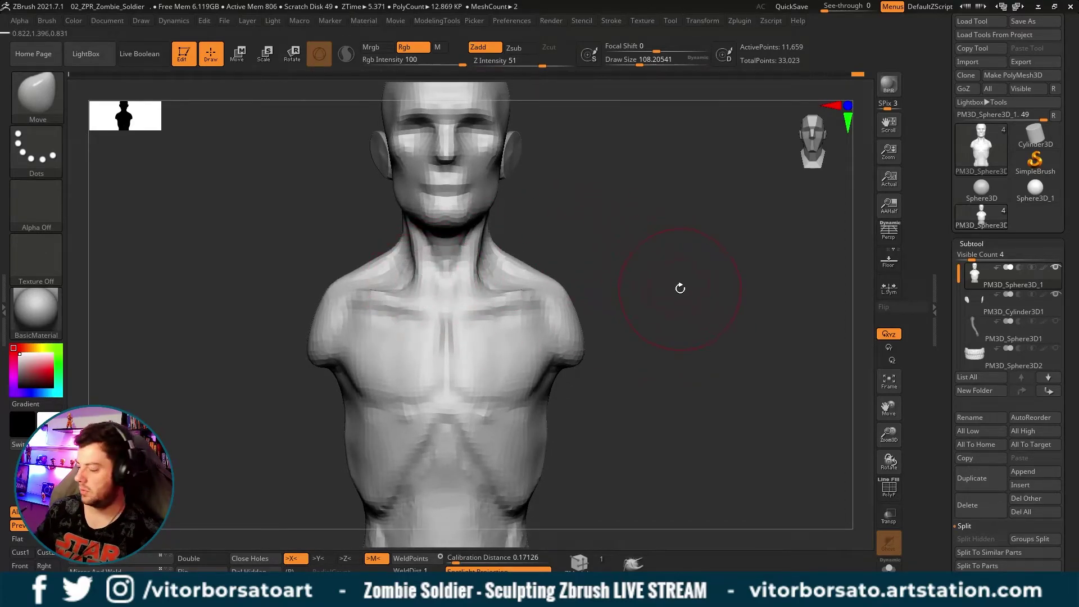
pyautogui.moveTo(613, 182)
pyautogui.mouseDown()
pyautogui.moveTo(493, 228)
pyautogui.moveTo(494, 197)
pyautogui.mouseUp()
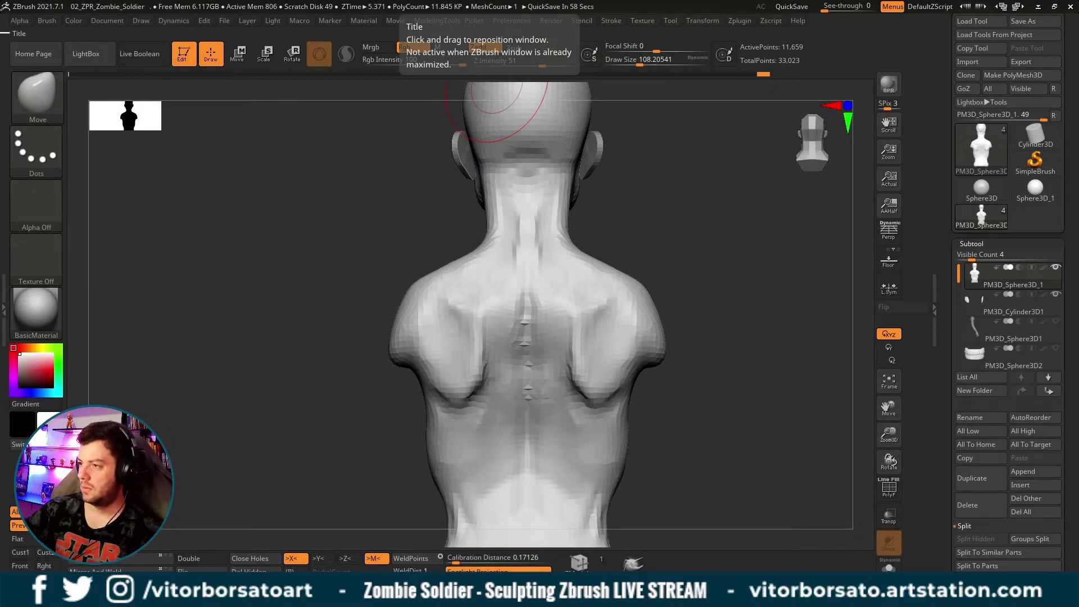
# Orbit the bust through back, side and front views to review the neck.
pyautogui.moveTo(705, 245)
pyautogui.mouseDown()
pyautogui.moveTo(728, 241)
pyautogui.moveTo(711, 243)
pyautogui.mouseUp()
pyautogui.keyDown('ctrl'); pyautogui.keyDown('shift'); pyautogui.click(712, 244); pyautogui.keyUp('shift'); pyautogui.keyUp('ctrl')
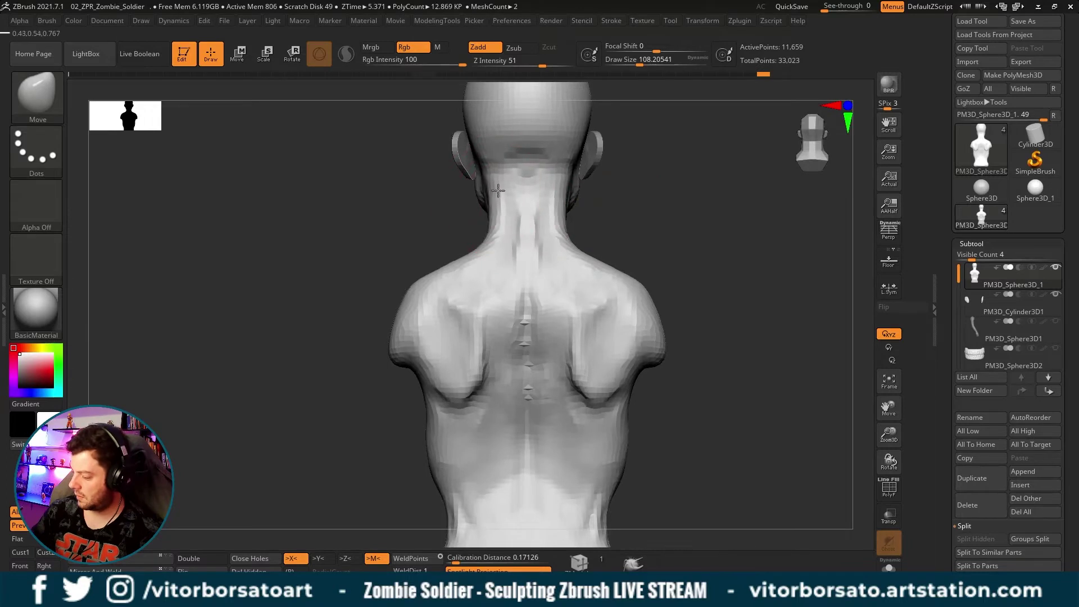
pyautogui.moveTo(624, 207)
pyautogui.mouseDown()
pyautogui.moveTo(643, 215)
pyautogui.moveTo(628, 213)
pyautogui.mouseUp()
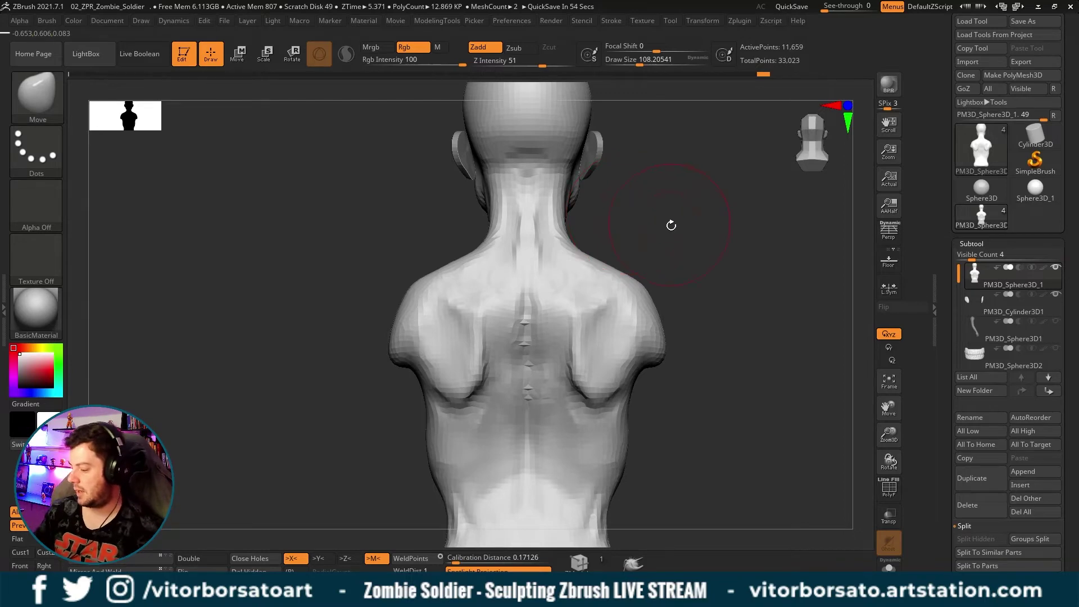
pyautogui.moveTo(694, 258); pyautogui.dragTo(712, 249)
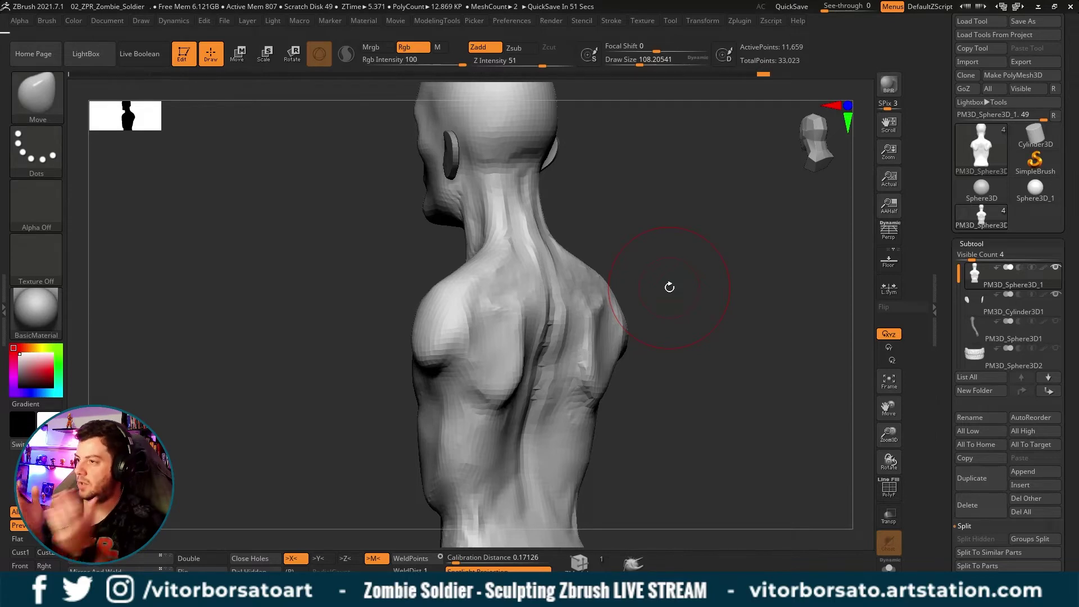
pyautogui.moveTo(669, 287)
pyautogui.keyDown('shift'); pyautogui.mouseDown()
pyautogui.moveTo(722, 243)
pyautogui.moveTo(771, 243)
pyautogui.moveTo(750, 249)
pyautogui.moveTo(699, 153)
pyautogui.mouseUp(); pyautogui.keyUp('shift')
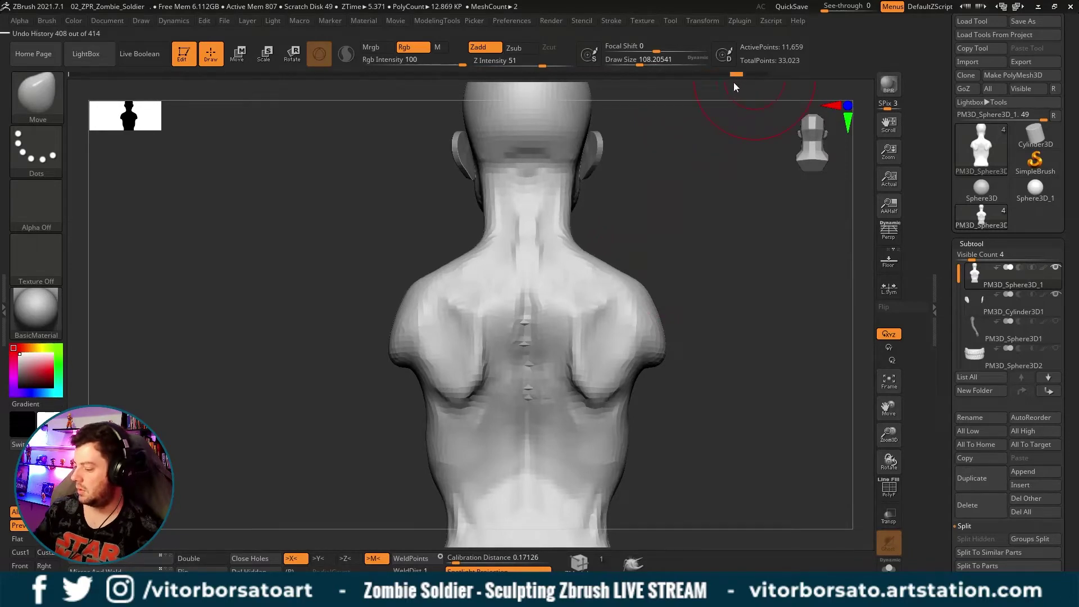
# Step back a few Undo History edits, set the brush to about 83, and reshape the neck's side and back.
pyautogui.moveTo(733, 82); pyautogui.dragTo(811, 86)
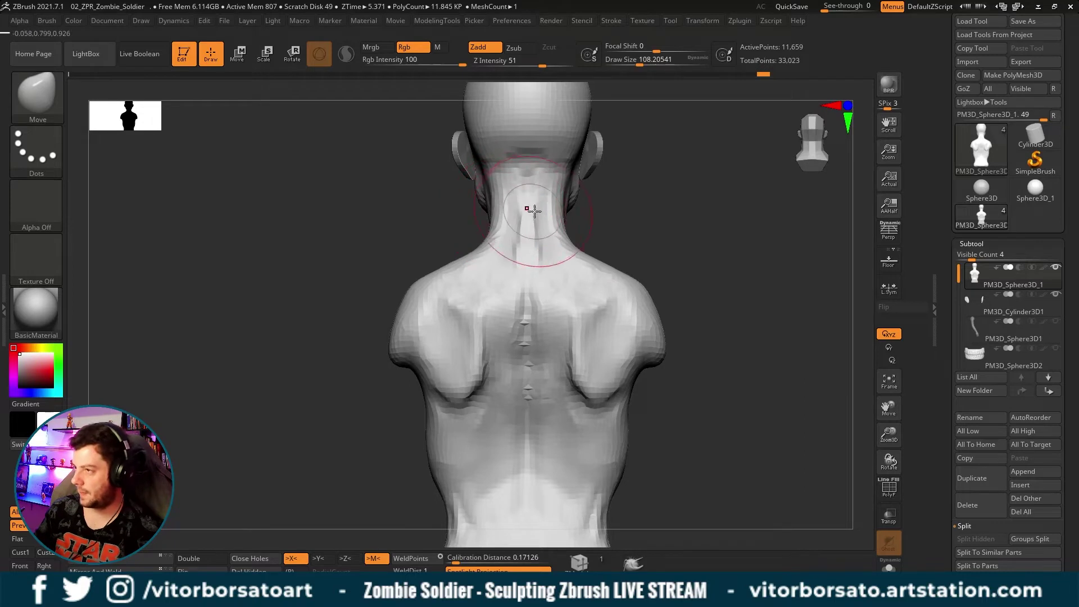
pyautogui.press('s')
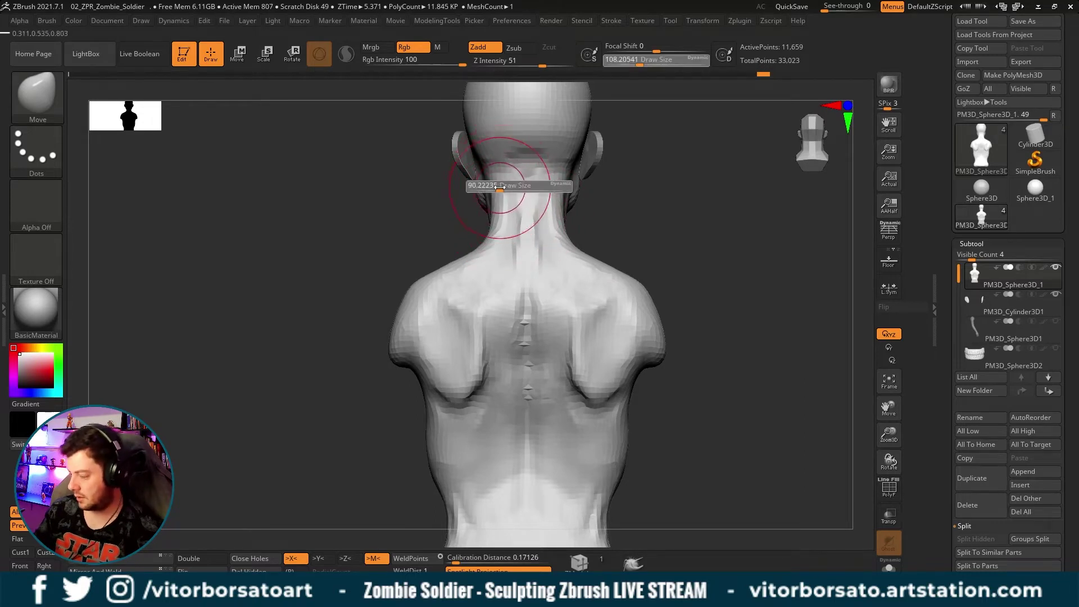
pyautogui.moveTo(498, 177); pyautogui.dragTo(495, 176)
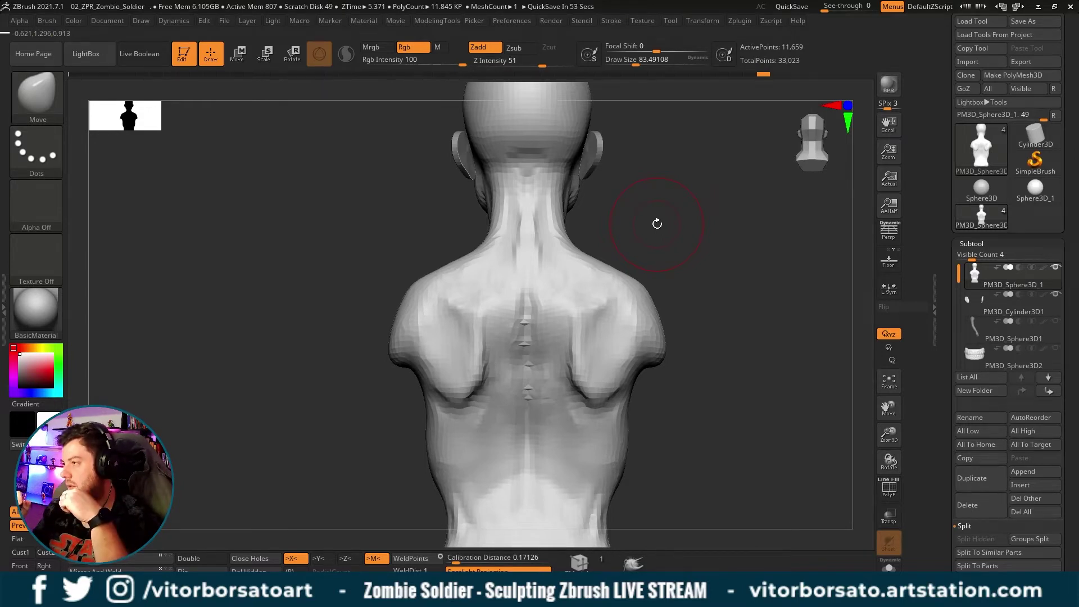
pyautogui.moveTo(640, 236); pyautogui.dragTo(554, 222)
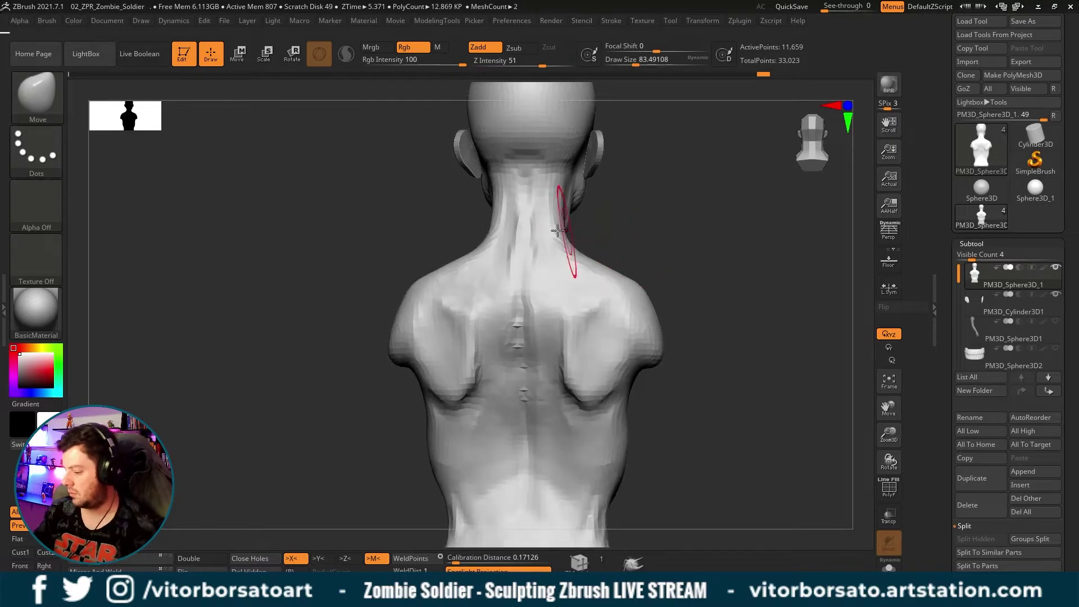
pyautogui.moveTo(625, 216); pyautogui.dragTo(517, 221)
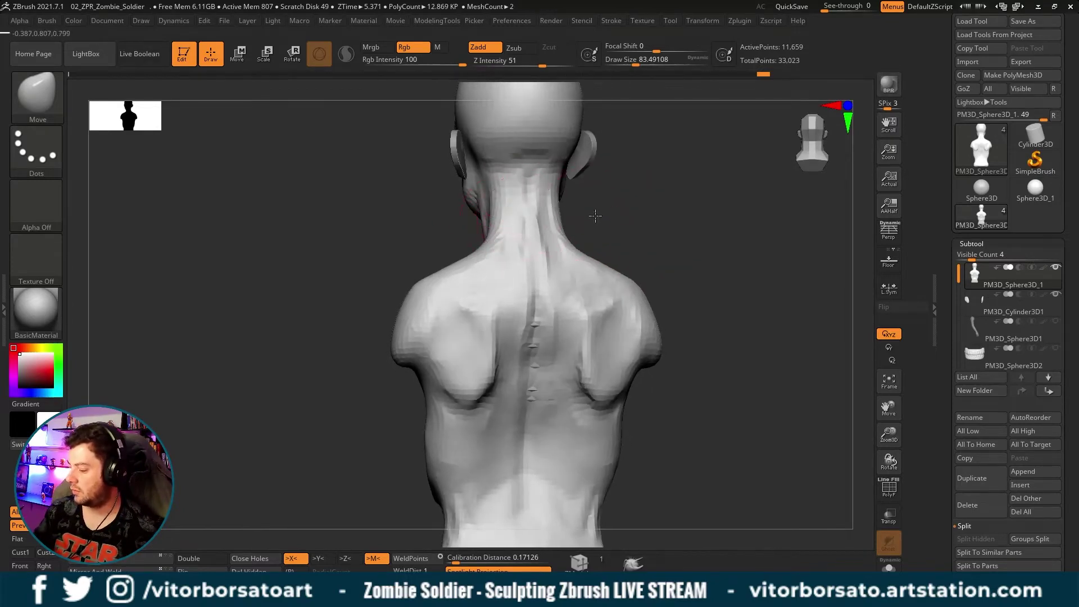
pyautogui.moveTo(602, 214)
pyautogui.mouseDown()
pyautogui.moveTo(673, 212)
pyautogui.moveTo(615, 217)
pyautogui.mouseUp()
# Lasso-mask the head and face from a side profile.
pyautogui.moveTo(508, 236)
pyautogui.mouseDown()
pyautogui.moveTo(518, 241)
pyautogui.moveTo(484, 241)
pyautogui.mouseUp()
pyautogui.press('ctrl')
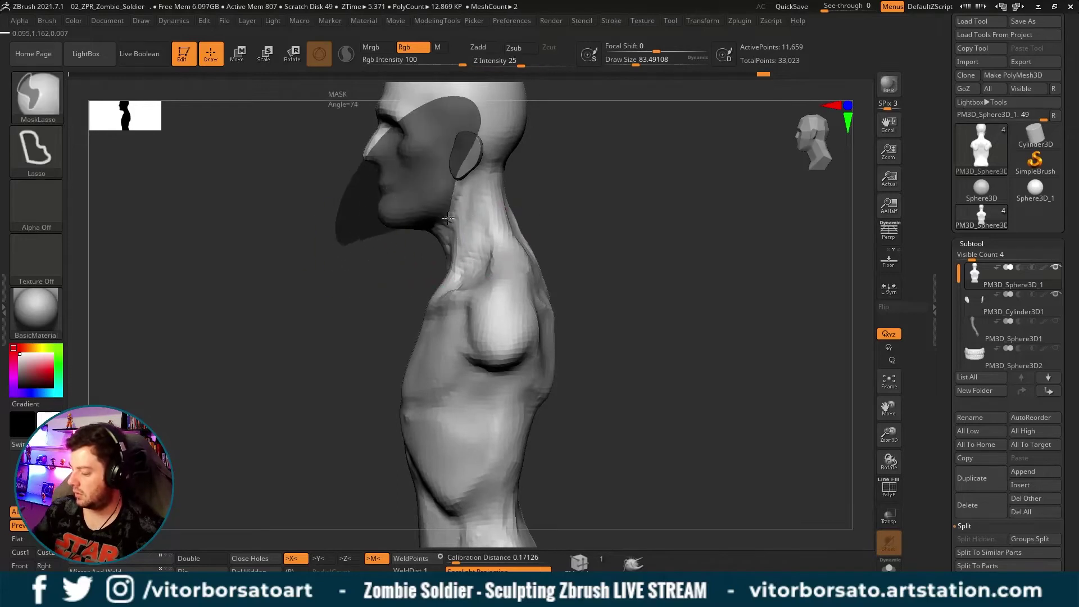
pyautogui.keyDown('ctrl'); pyautogui.keyDown('alt'); pyautogui.keyDown('shift'); pyautogui.moveTo(495, 186); pyautogui.dragTo(508, 315); pyautogui.keyUp('shift'); pyautogui.keyUp('alt'); pyautogui.keyUp('ctrl')
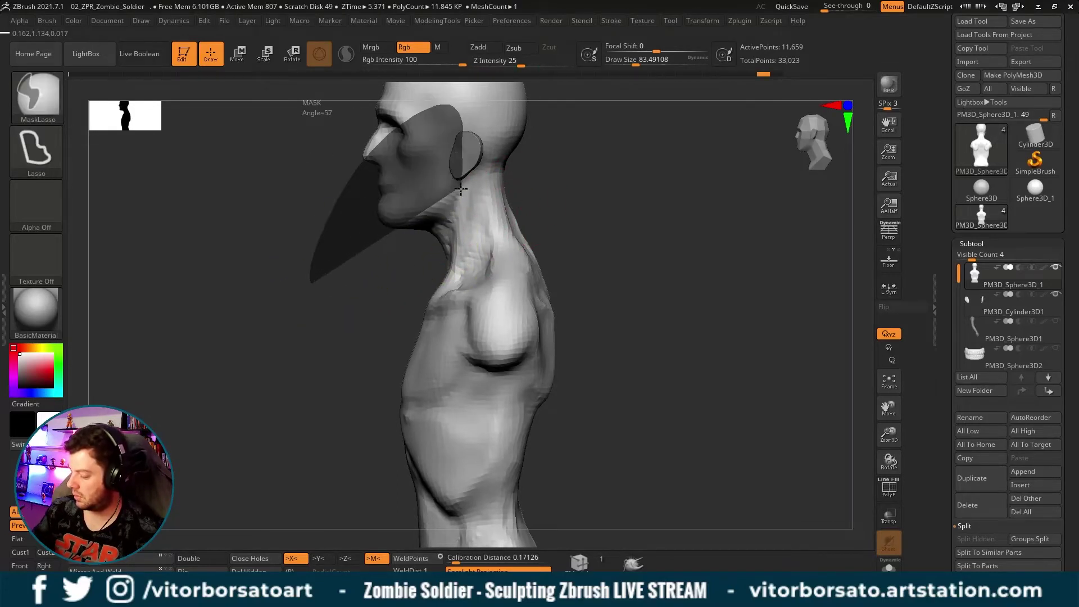
pyautogui.keyDown('ctrl'); pyautogui.moveTo(388, 135); pyautogui.dragTo(396, 144); pyautogui.keyUp('ctrl')
pyautogui.keyDown('ctrl'); pyautogui.moveTo(506, 110); pyautogui.dragTo(487, 326); pyautogui.keyUp('ctrl')
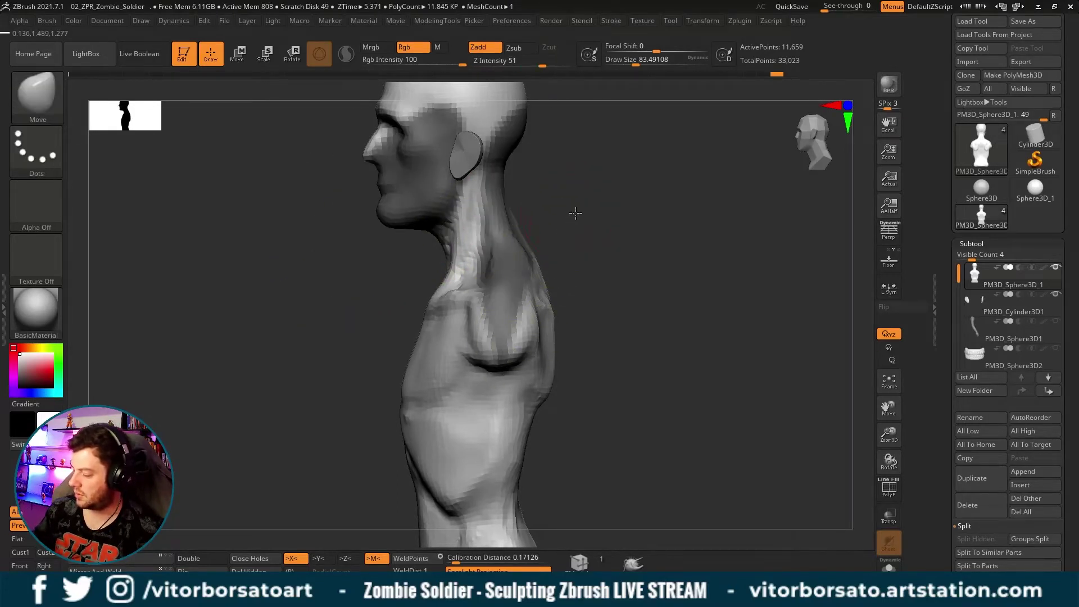
pyautogui.keyDown('shift'); pyautogui.moveTo(573, 212); pyautogui.dragTo(601, 212); pyautogui.keyUp('shift')
# Return to the Move brush at a smaller size and work the back of the neck and skull.
pyautogui.press('s')
pyautogui.moveTo(497, 228); pyautogui.dragTo(496, 199, button='right')
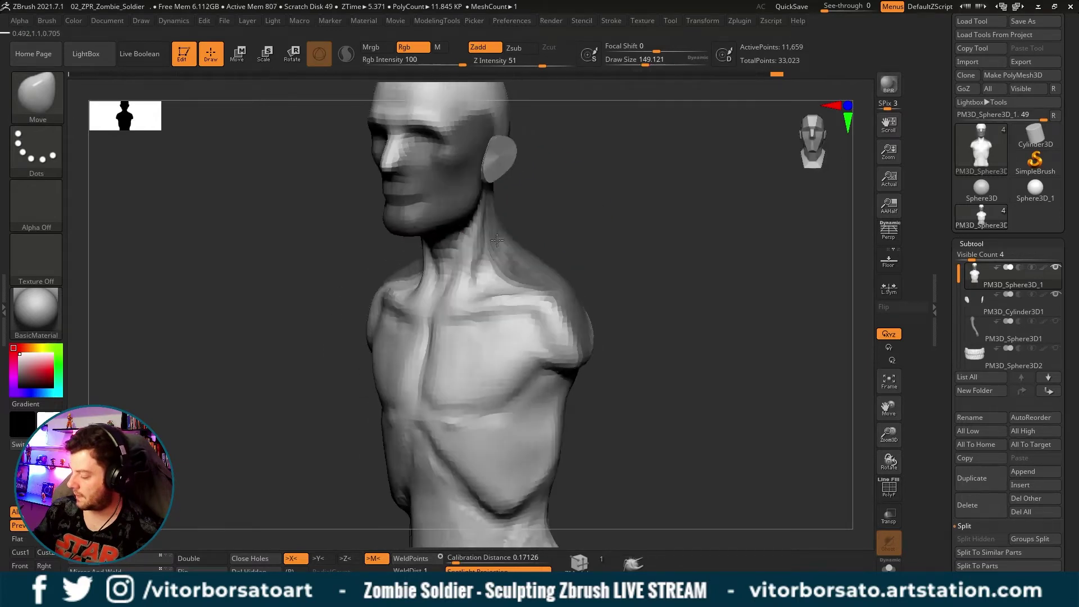
pyautogui.press('[')
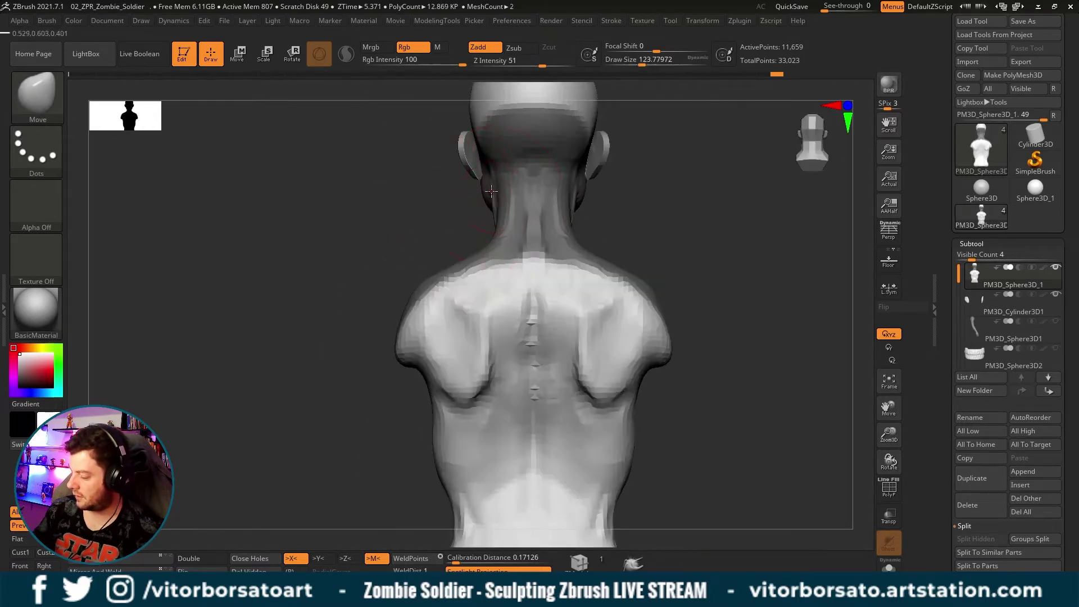
pyautogui.keyDown('alt'); pyautogui.moveTo(702, 231); pyautogui.dragTo(642, 222, button='right'); pyautogui.keyUp('alt')
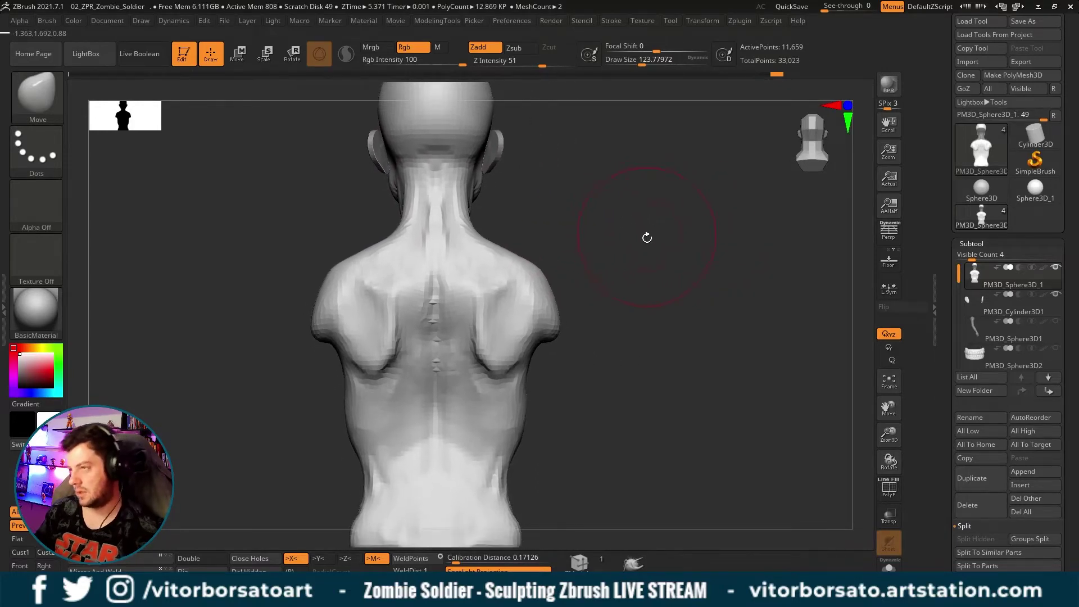
pyautogui.moveTo(600, 250)
pyautogui.mouseDown(button='right')
pyautogui.moveTo(673, 214)
pyautogui.moveTo(665, 282)
pyautogui.moveTo(415, 193)
pyautogui.mouseUp(button='right')
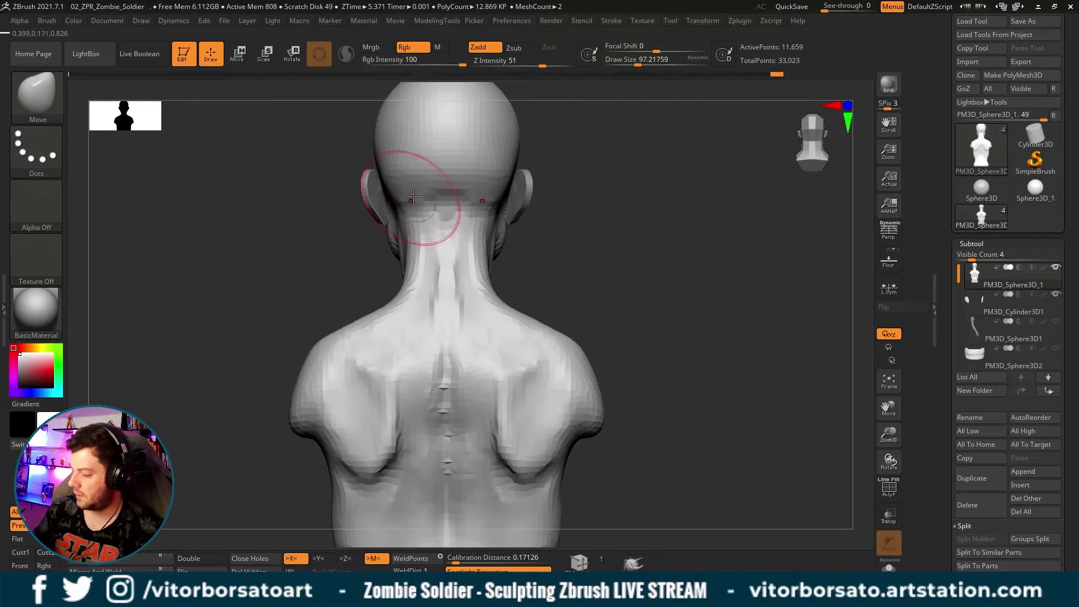
pyautogui.keyDown('alt'); pyautogui.moveTo(613, 195); pyautogui.dragTo(474, 246, button='right'); pyautogui.keyUp('alt')
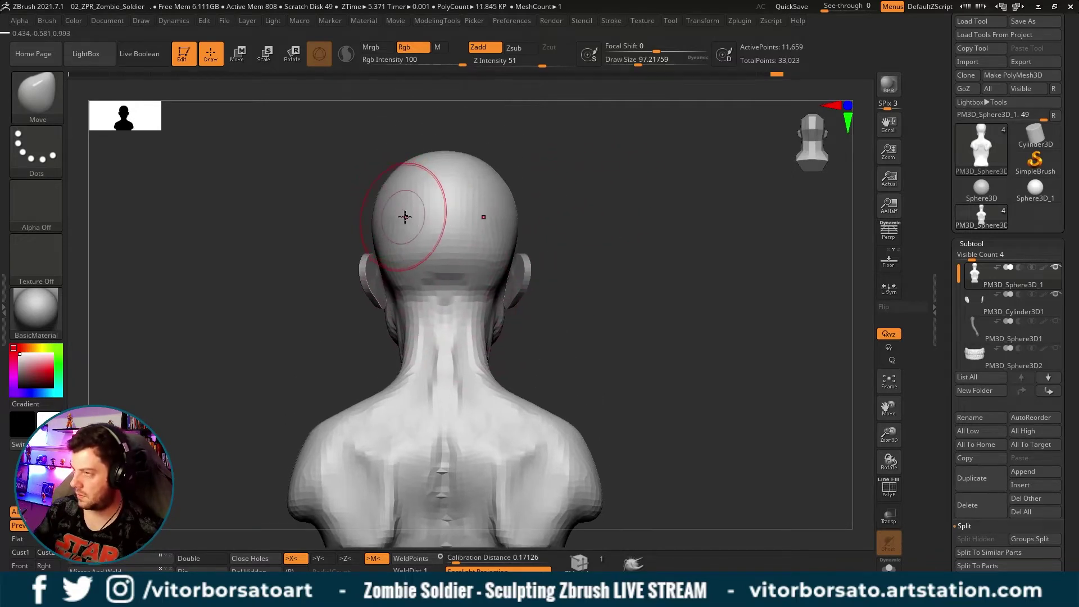
# Enlarge the brush to about 145, roll back several strokes in Undo History, and snap to front view.
pyautogui.press('s')
pyautogui.moveTo(434, 242); pyautogui.dragTo(450, 242)
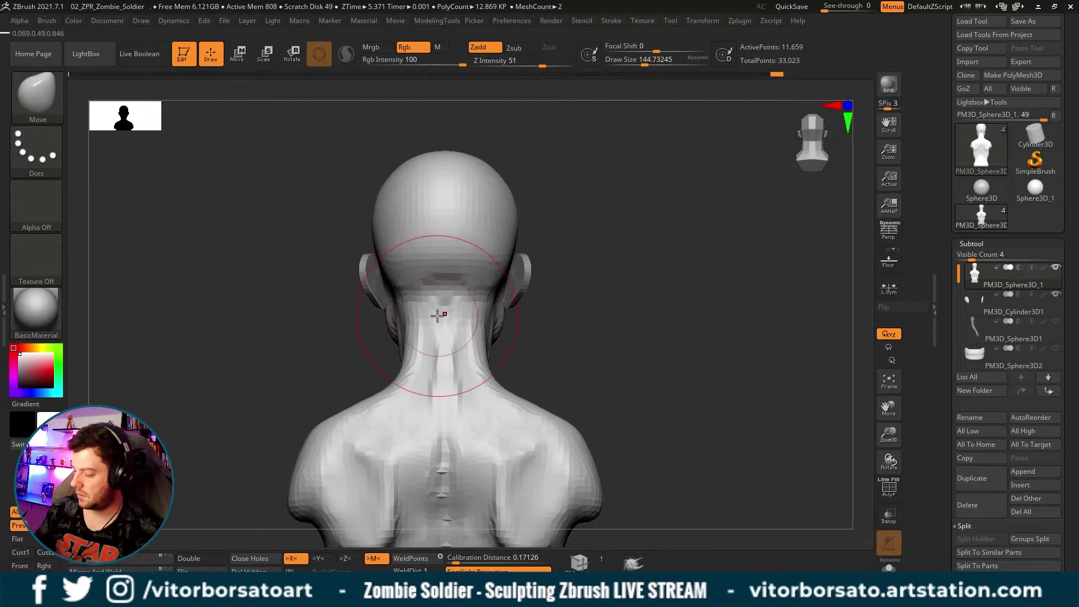
pyautogui.moveTo(585, 252); pyautogui.dragTo(600, 262)
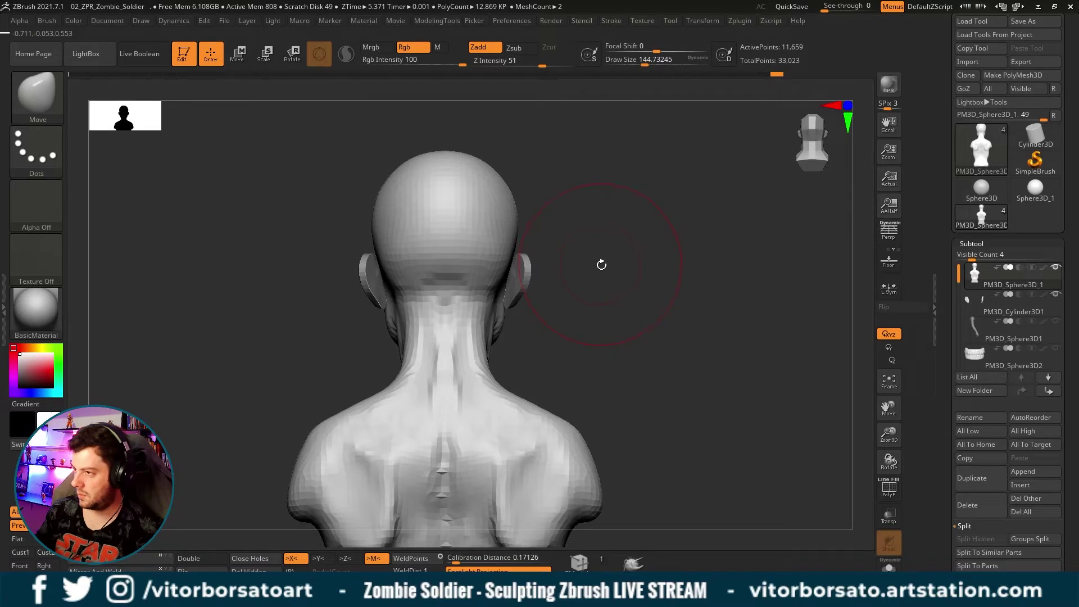
pyautogui.keyDown('alt'); pyautogui.moveTo(626, 321); pyautogui.dragTo(636, 253); pyautogui.keyUp('alt')
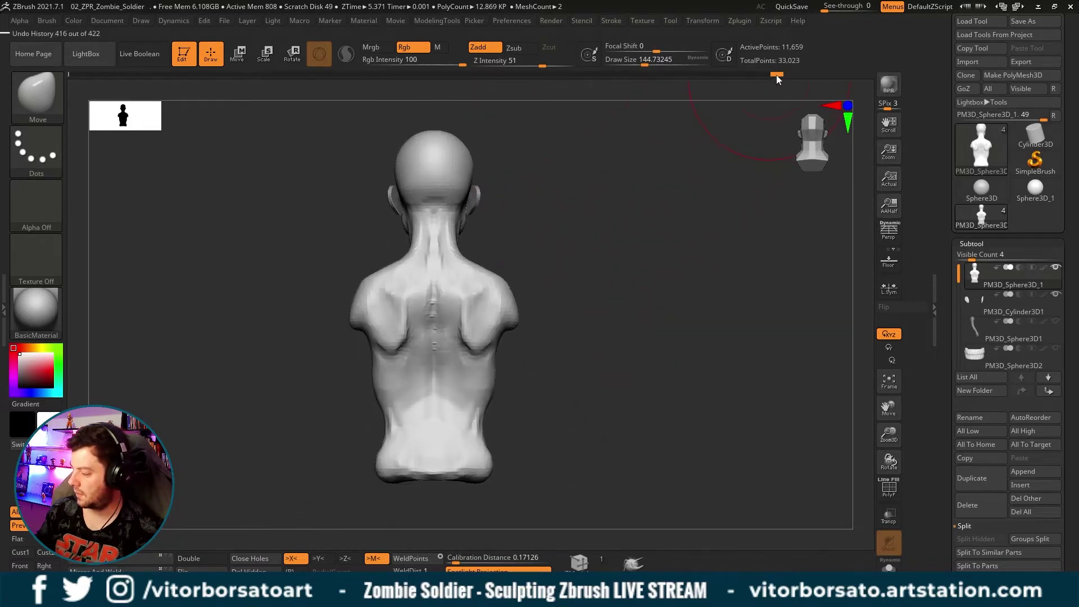
pyautogui.moveTo(778, 76); pyautogui.dragTo(615, 76)
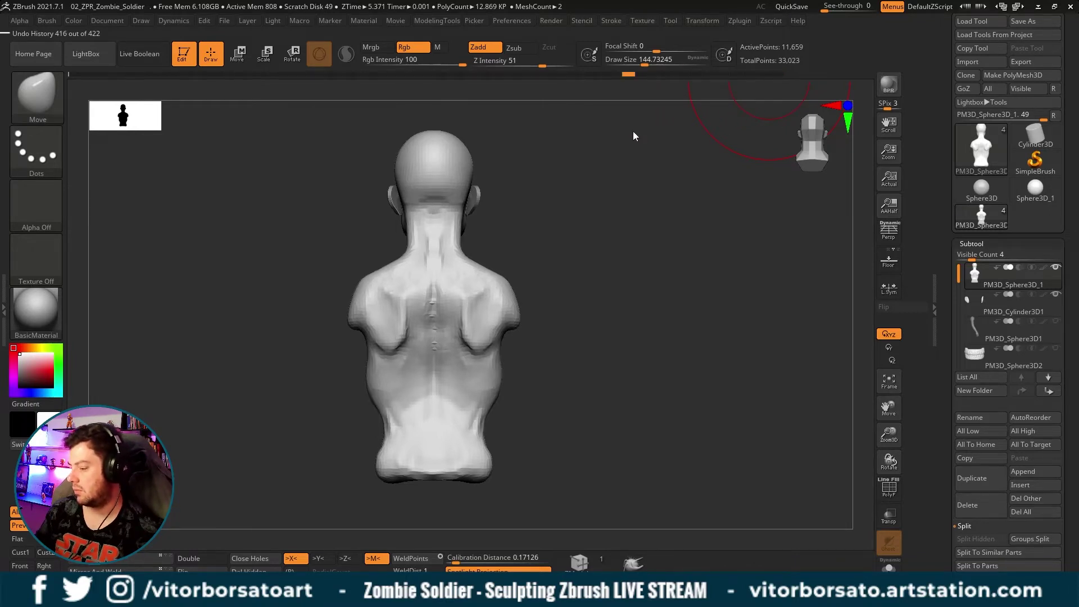
pyautogui.click(823, 134)
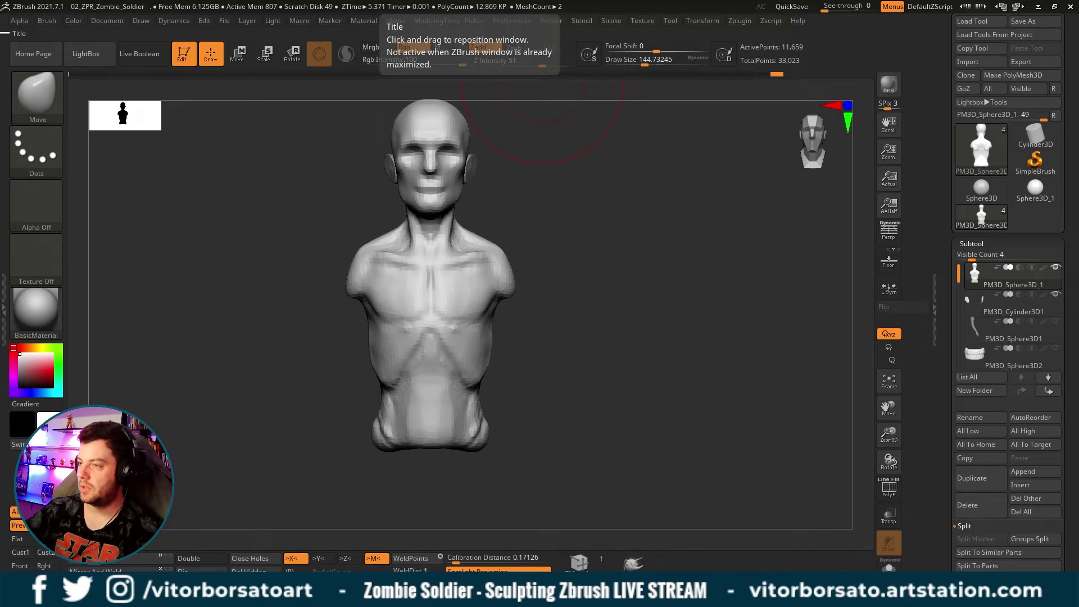
# Shrink the Move brush to about 87 and refine the trapezius, checking back, side and front views.
pyautogui.moveTo(694, 270)
pyautogui.mouseDown()
pyautogui.moveTo(672, 282)
pyautogui.moveTo(684, 270)
pyautogui.moveTo(708, 283)
pyautogui.moveTo(683, 304)
pyautogui.mouseUp()
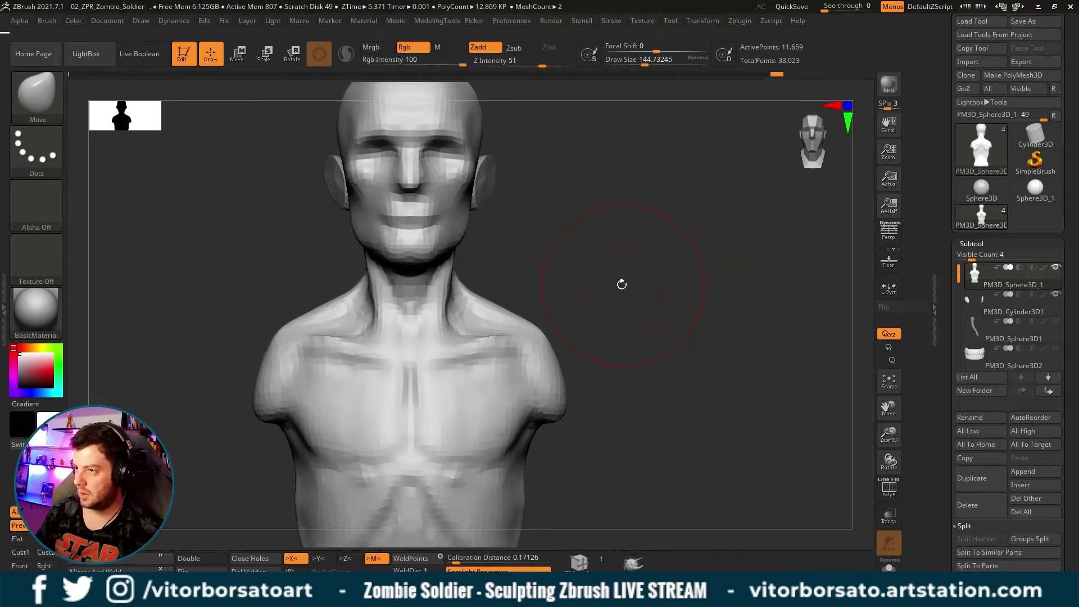
pyautogui.press('[')
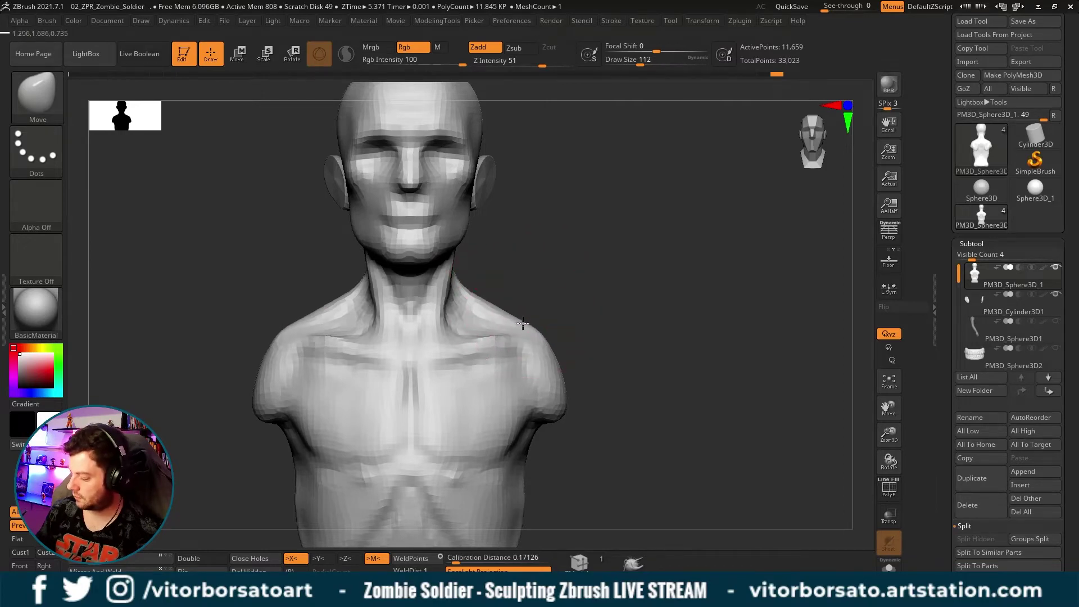
pyautogui.moveTo(523, 323); pyautogui.dragTo(517, 322)
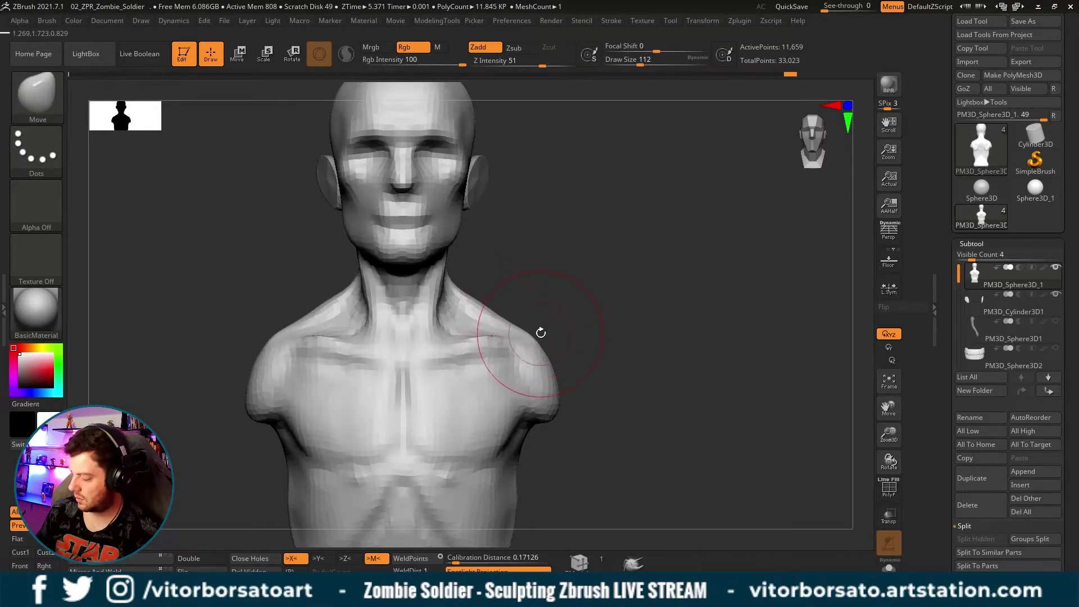
pyautogui.moveTo(553, 324)
pyautogui.mouseDown()
pyautogui.moveTo(443, 365)
pyautogui.moveTo(539, 338)
pyautogui.moveTo(526, 331)
pyautogui.moveTo(546, 324)
pyautogui.mouseUp()
pyautogui.press('s')
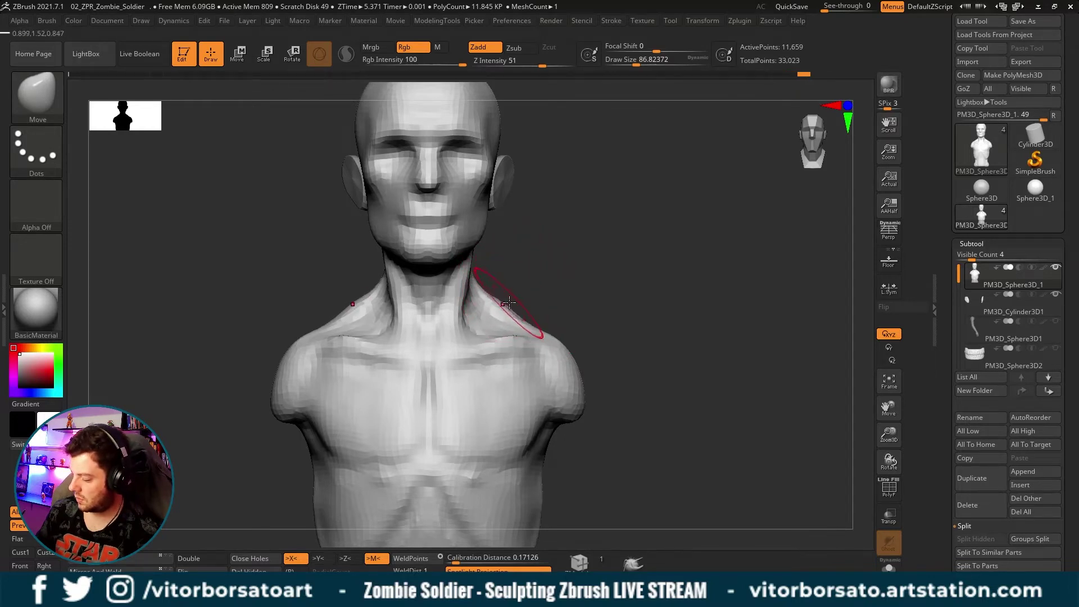
pyautogui.moveTo(634, 281); pyautogui.dragTo(588, 282)
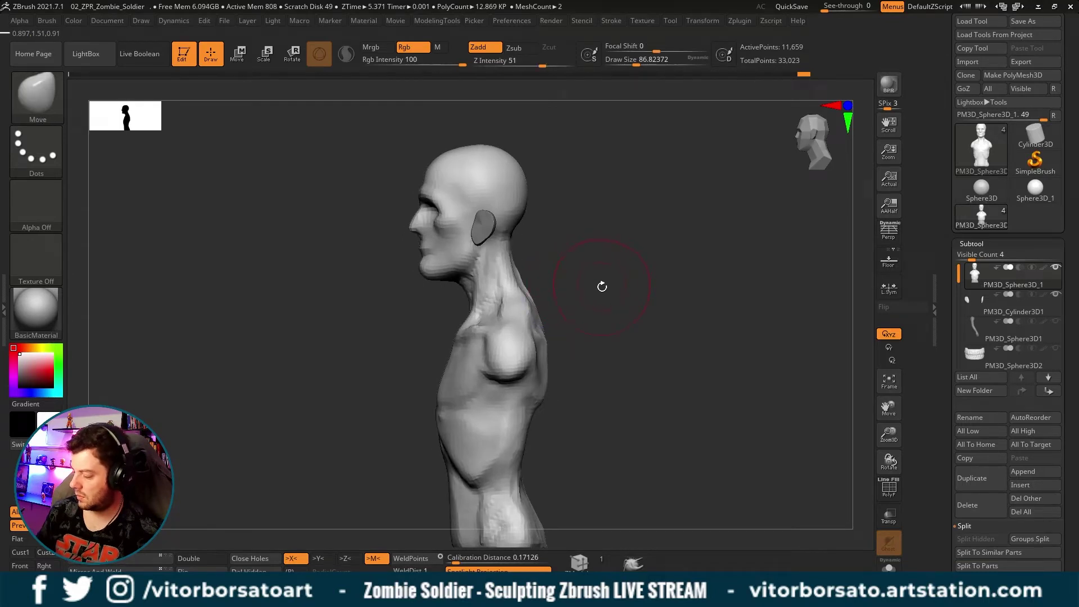
pyautogui.moveTo(602, 287); pyautogui.dragTo(673, 287)
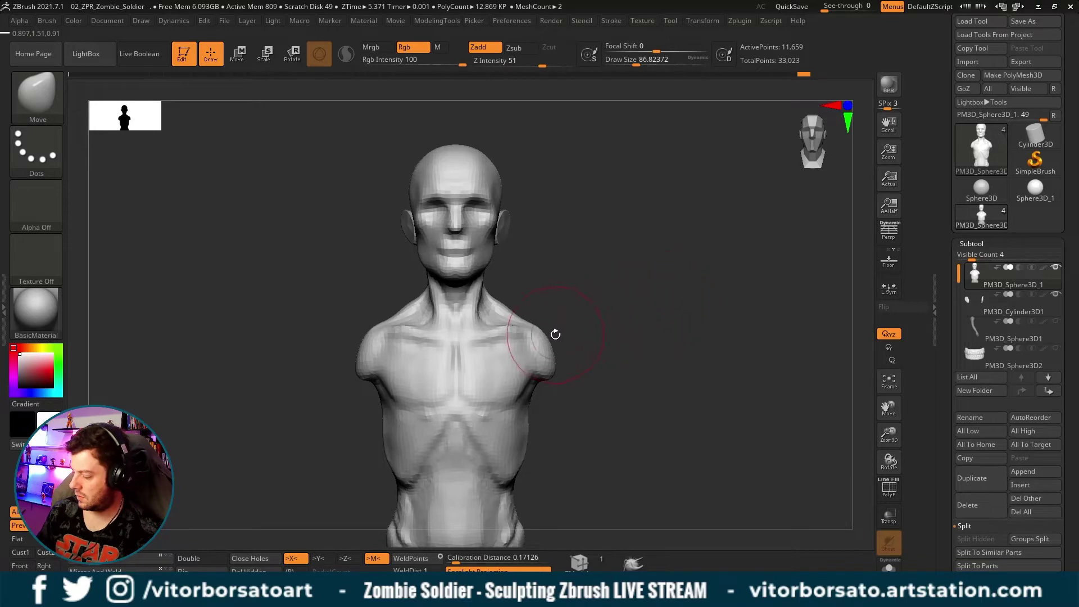
# Enlarge the Move brush to about 177, then scrub Undo History back to earlier stages and return.
pyautogui.press('s')
pyautogui.moveTo(555, 335)
pyautogui.mouseDown()
pyautogui.moveTo(590, 338)
pyautogui.moveTo(546, 345)
pyautogui.moveTo(626, 270)
pyautogui.moveTo(607, 313)
pyautogui.moveTo(638, 309)
pyautogui.mouseUp()
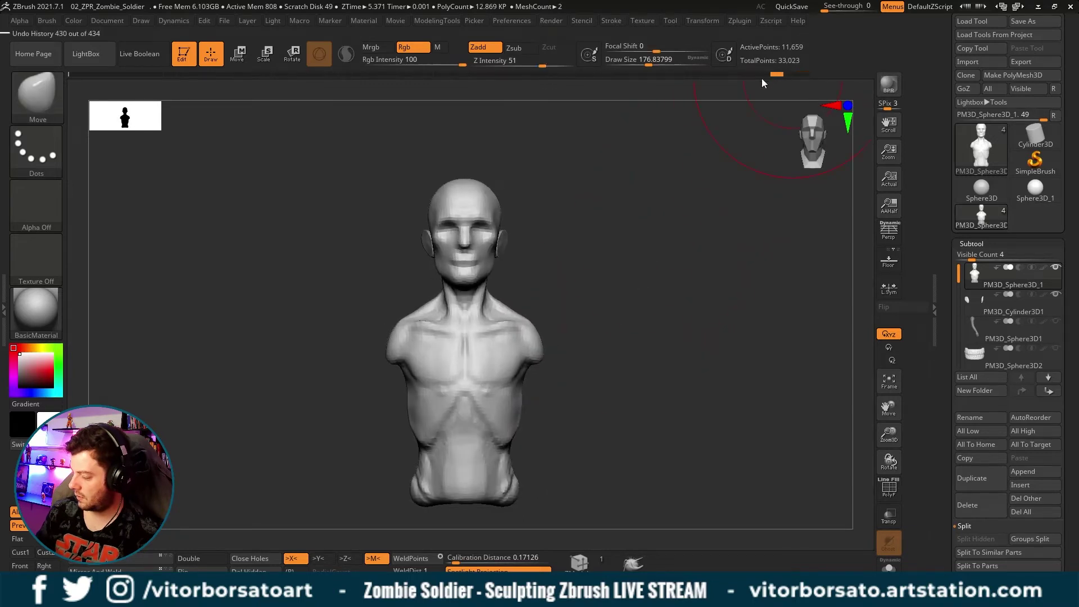
pyautogui.moveTo(770, 75)
pyautogui.mouseDown()
pyautogui.moveTo(233, 113)
pyautogui.moveTo(57, 114)
pyautogui.moveTo(533, 111)
pyautogui.moveTo(895, 140)
pyautogui.moveTo(34, 140)
pyautogui.moveTo(847, 160)
pyautogui.moveTo(804, 246)
pyautogui.moveTo(691, 313)
pyautogui.mouseUp()
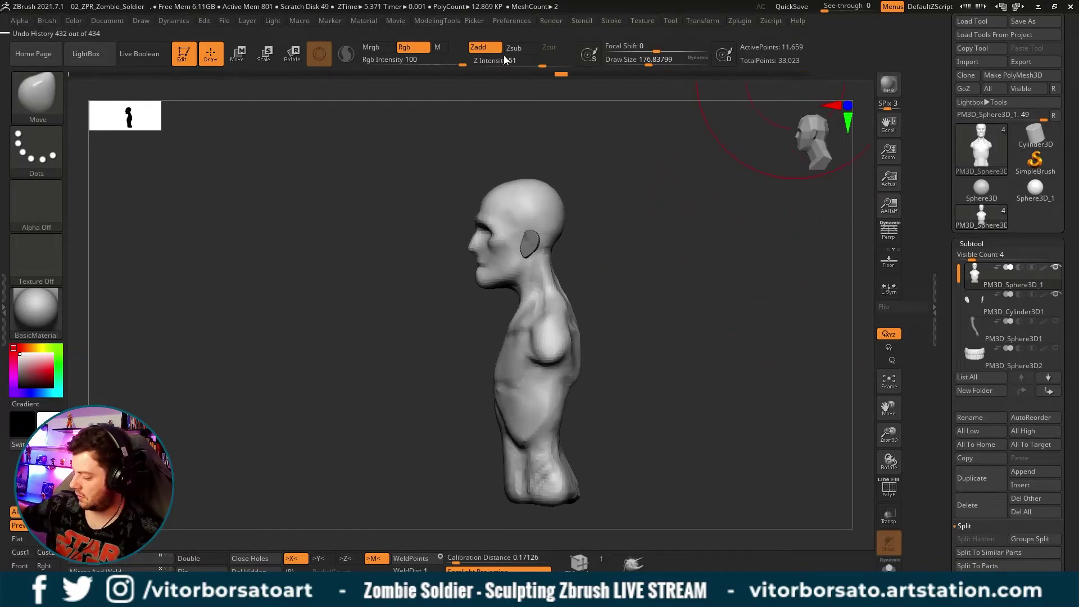
pyautogui.moveTo(804, 72)
pyautogui.mouseDown()
pyautogui.moveTo(55, 81)
pyautogui.moveTo(804, 74)
pyautogui.mouseUp()
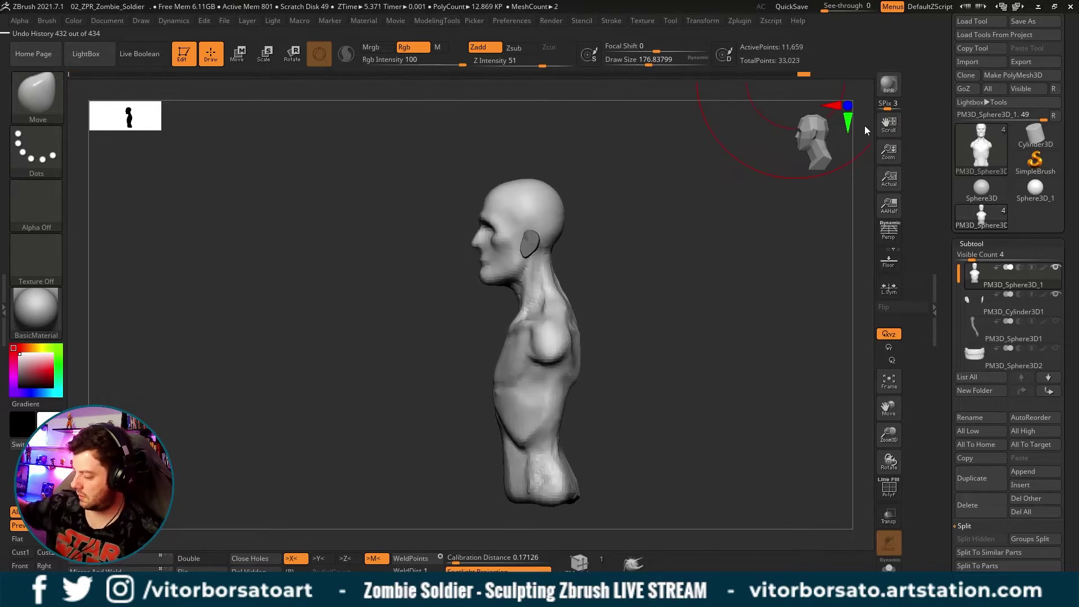
pyautogui.keyDown('shift'); pyautogui.moveTo(844, 205); pyautogui.dragTo(731, 224); pyautogui.keyUp('shift')
# Preview the bust's early low-detail stage, frame it front-on, and bring up the MeshTools popup.
pyautogui.keyDown('alt'); pyautogui.moveTo(737, 282); pyautogui.dragTo(608, 283); pyautogui.keyUp('alt')
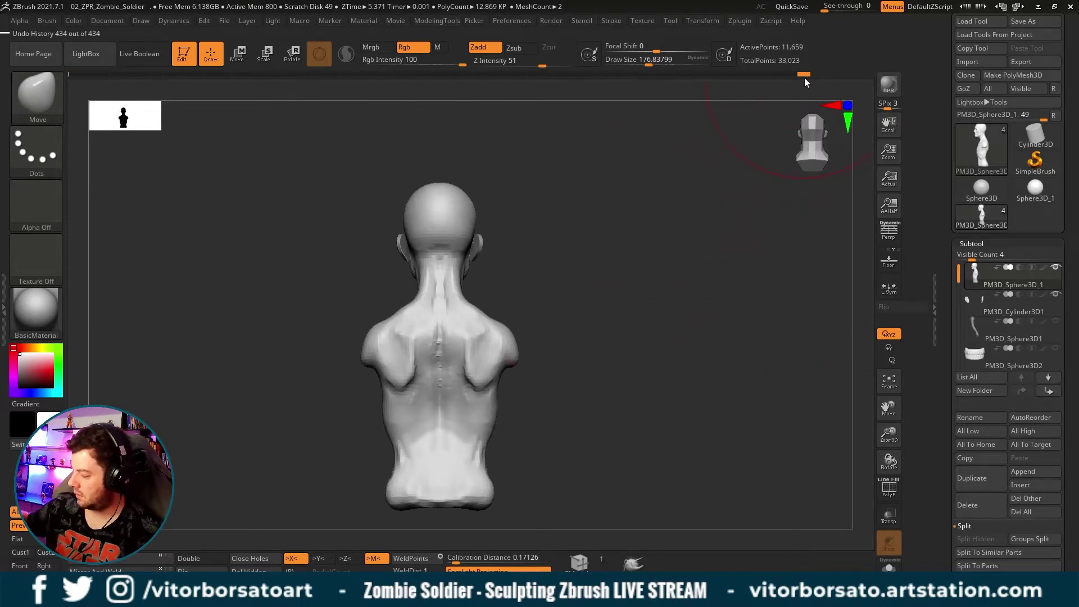
pyautogui.moveTo(804, 74)
pyautogui.mouseDown()
pyautogui.moveTo(56, 90)
pyautogui.moveTo(511, 80)
pyautogui.moveTo(910, 121)
pyautogui.mouseUp()
pyautogui.keyDown('alt'); pyautogui.moveTo(676, 326); pyautogui.dragTo(821, 296); pyautogui.keyUp('alt')
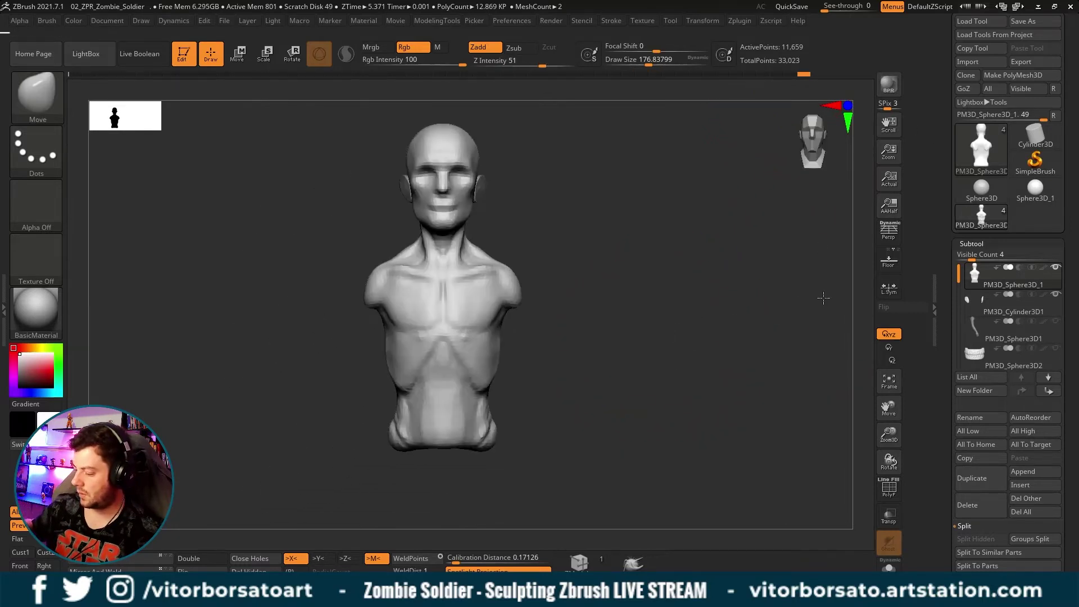
pyautogui.moveTo(779, 337); pyautogui.dragTo(758, 321)
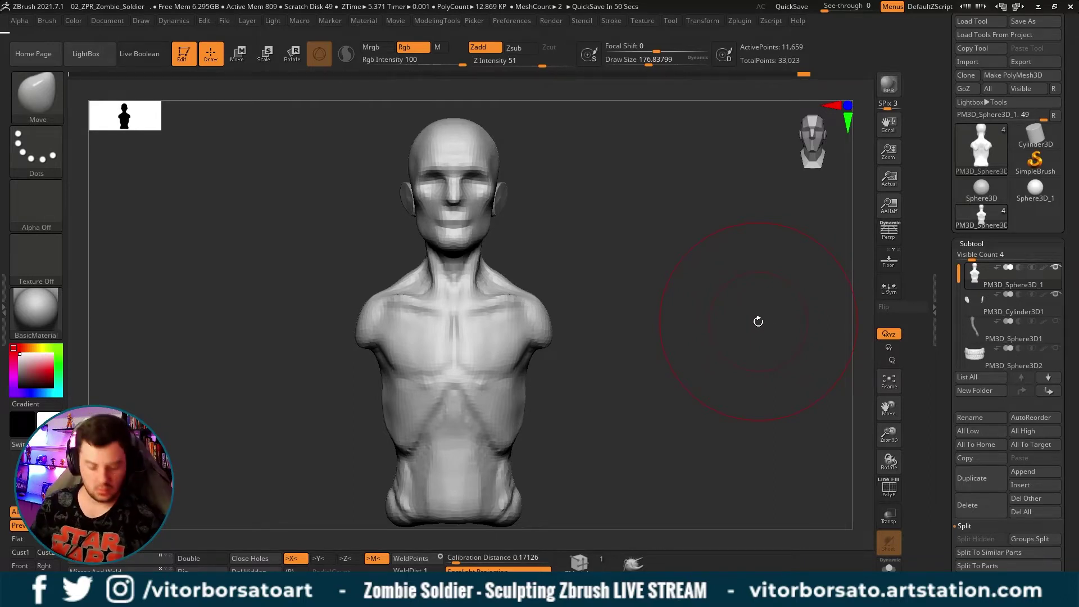
pyautogui.press('m')
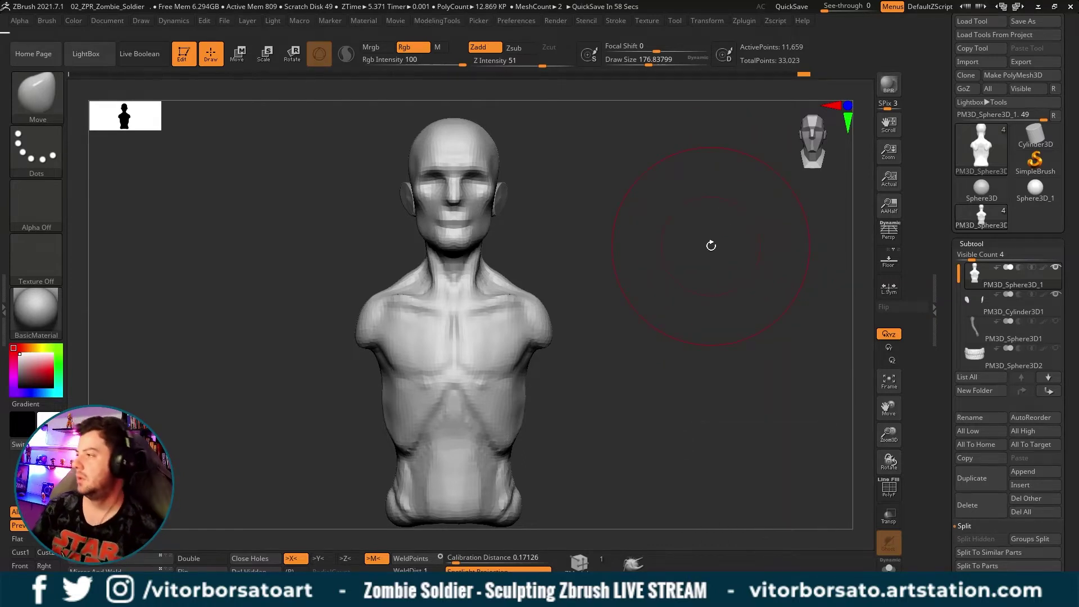
# Hide the head to isolate the torso and shrink the brush to about 90.
pyautogui.moveTo(728, 298); pyautogui.dragTo(727, 306)
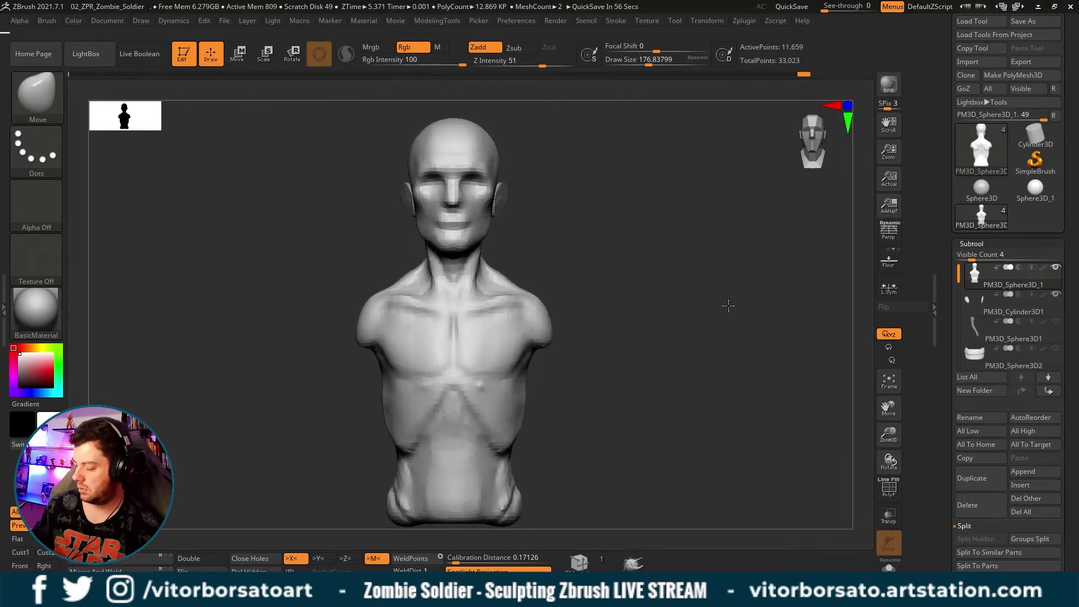
pyautogui.moveTo(740, 354)
pyautogui.keyDown('alt'); pyautogui.mouseDown()
pyautogui.moveTo(751, 222)
pyautogui.moveTo(774, 249)
pyautogui.mouseUp(); pyautogui.keyUp('alt')
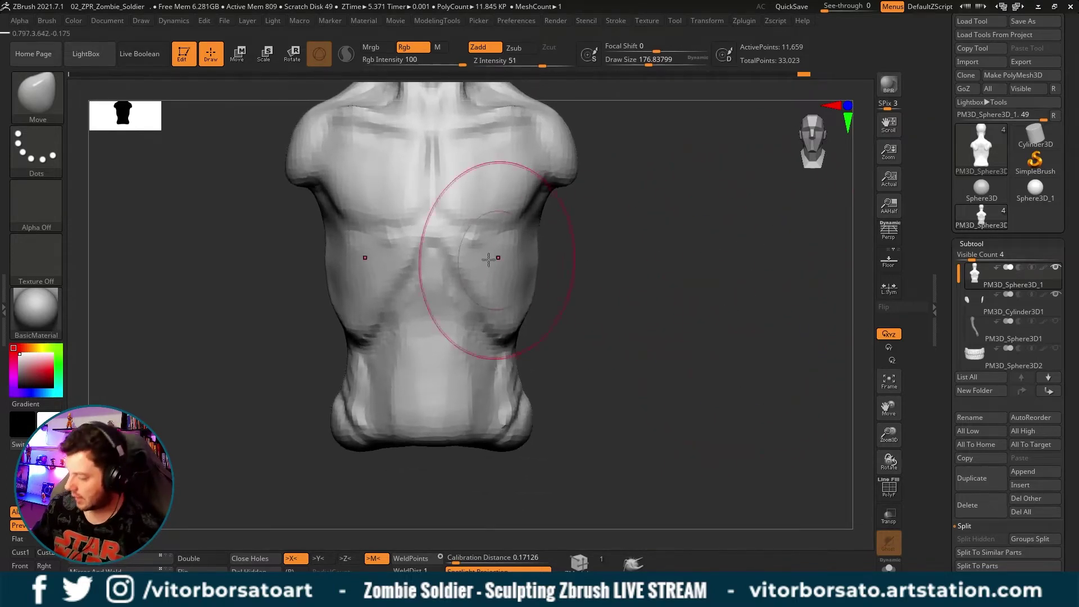
pyautogui.press('s')
pyautogui.moveTo(405, 221); pyautogui.dragTo(382, 220)
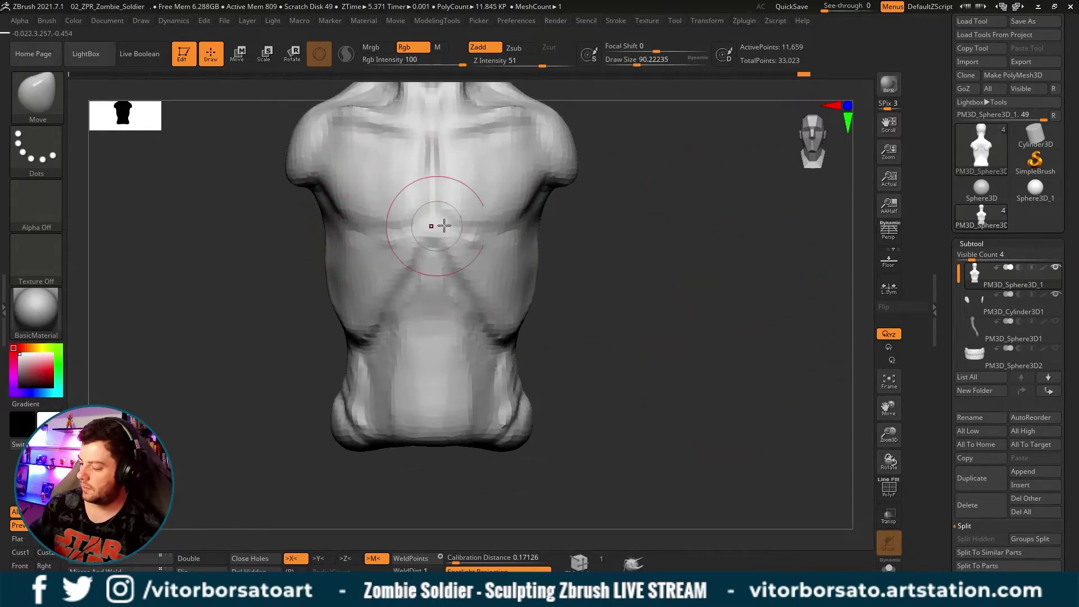
# In side profile, enlarge the Move brush to about 116 and push out the chest front.
pyautogui.moveTo(646, 226)
pyautogui.mouseDown()
pyautogui.moveTo(694, 224)
pyautogui.moveTo(674, 241)
pyautogui.moveTo(691, 234)
pyautogui.mouseUp()
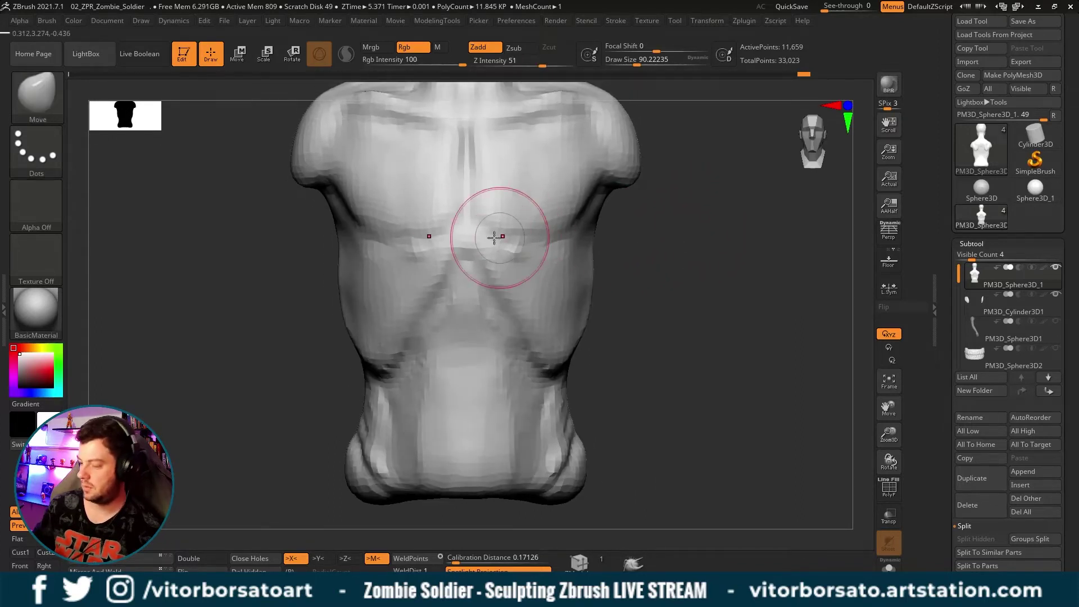
pyautogui.moveTo(676, 272)
pyautogui.mouseDown()
pyautogui.moveTo(665, 328)
pyautogui.moveTo(636, 331)
pyautogui.moveTo(723, 296)
pyautogui.moveTo(494, 241)
pyautogui.mouseUp()
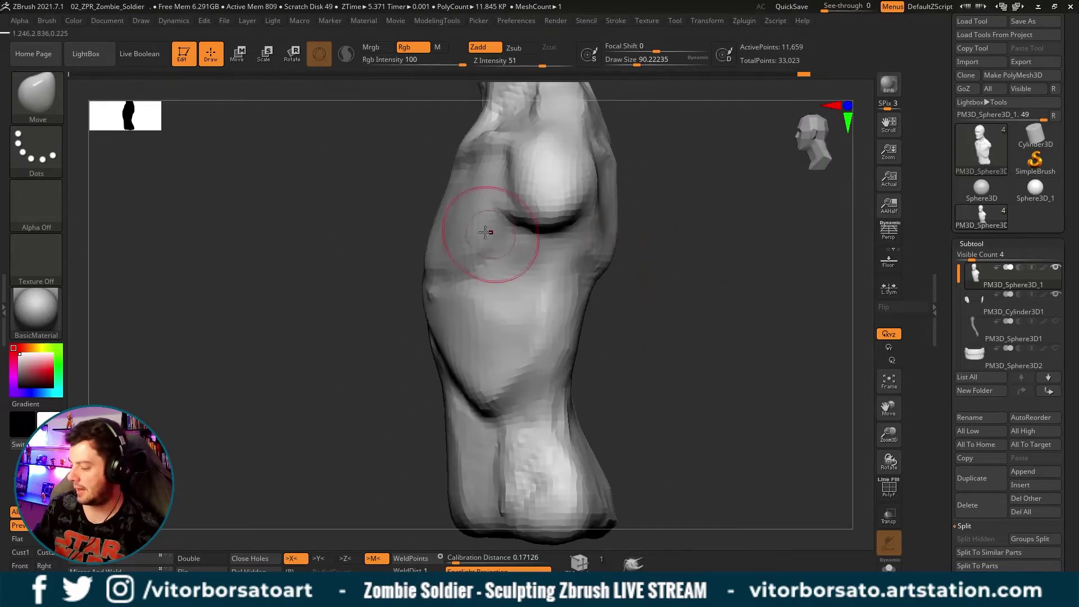
pyautogui.press('s')
pyautogui.moveTo(433, 212); pyautogui.dragTo(448, 214)
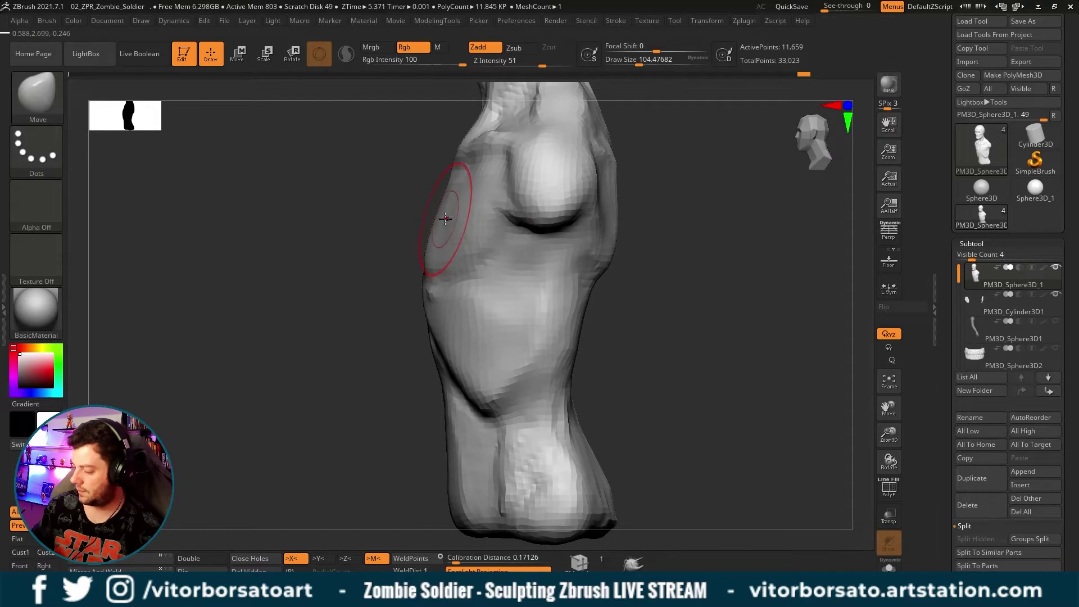
pyautogui.press(']')
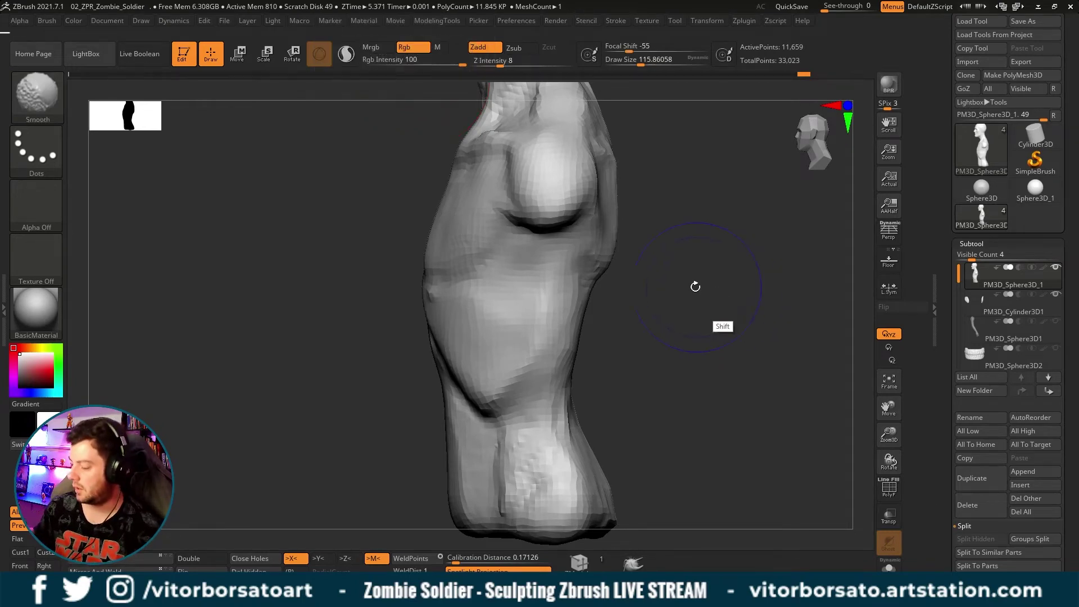
pyautogui.moveTo(693, 284); pyautogui.dragTo(678, 281)
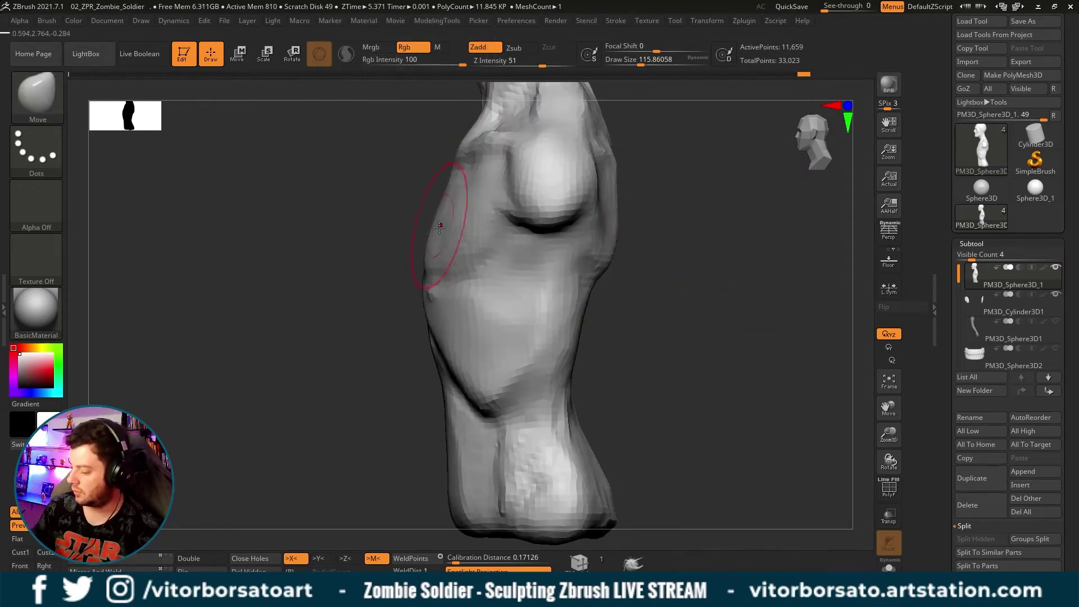
pyautogui.moveTo(440, 226)
pyautogui.mouseDown()
pyautogui.moveTo(449, 217)
pyautogui.moveTo(427, 234)
pyautogui.mouseUp()
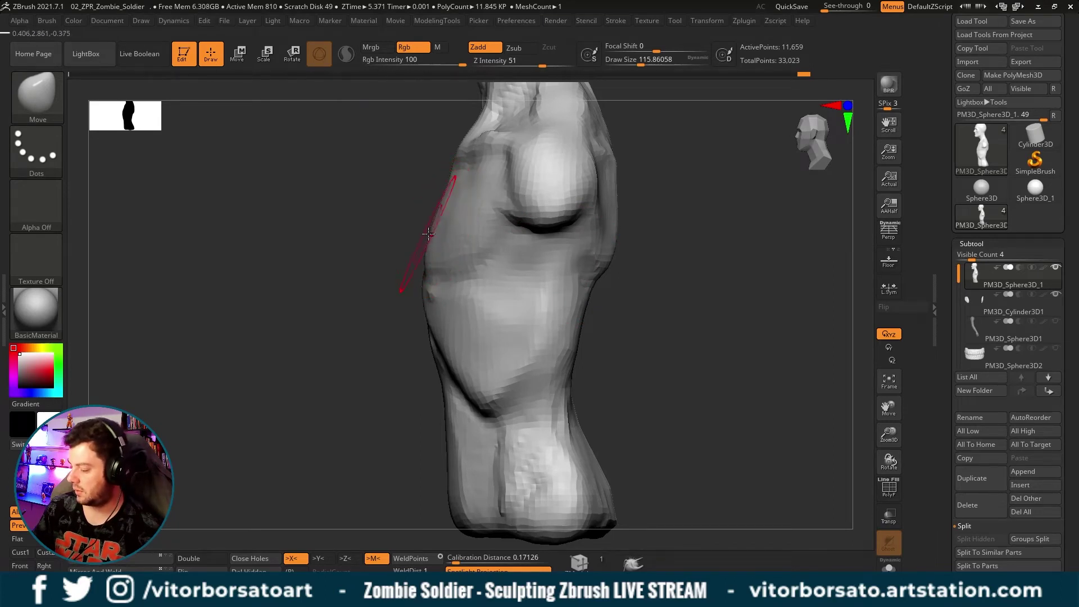
pyautogui.moveTo(646, 270)
pyautogui.mouseDown()
pyautogui.moveTo(729, 281)
pyautogui.moveTo(749, 272)
pyautogui.moveTo(723, 281)
pyautogui.moveTo(707, 245)
pyautogui.mouseUp()
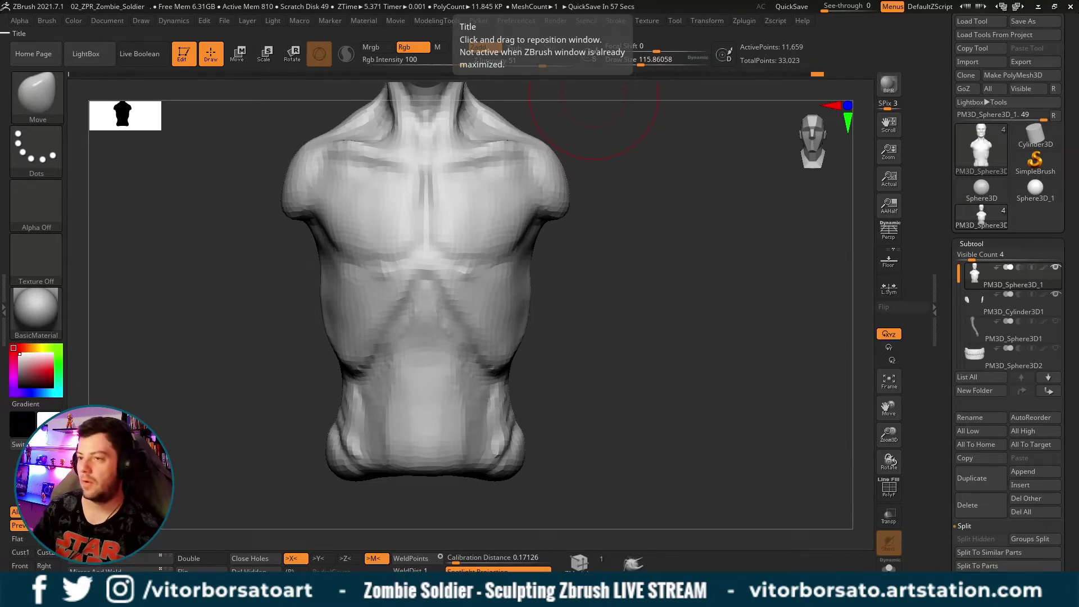
# Reduce the Move brush size and sharpen the V notch below the sternum.
pyautogui.moveTo(674, 284)
pyautogui.mouseDown()
pyautogui.moveTo(711, 272)
pyautogui.moveTo(697, 262)
pyautogui.moveTo(681, 285)
pyautogui.moveTo(669, 281)
pyautogui.mouseUp()
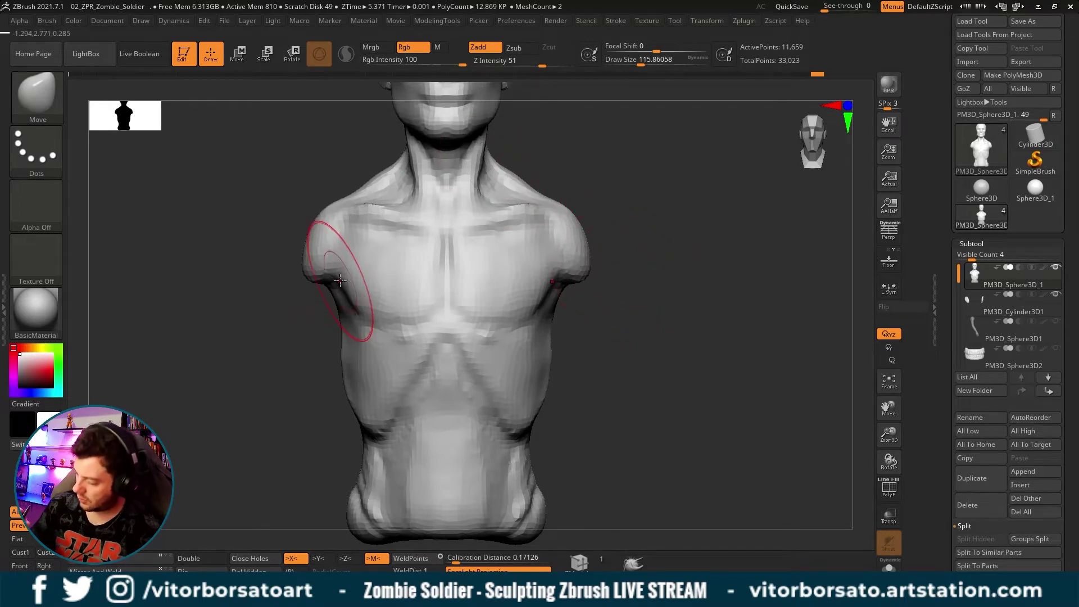
pyautogui.press('[')
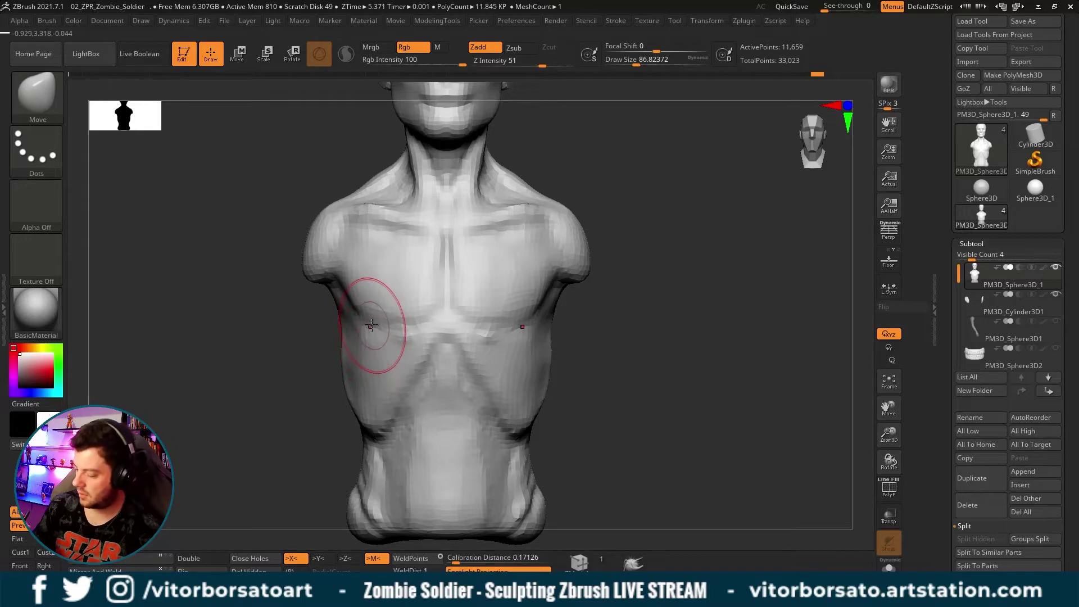
pyautogui.press('[')
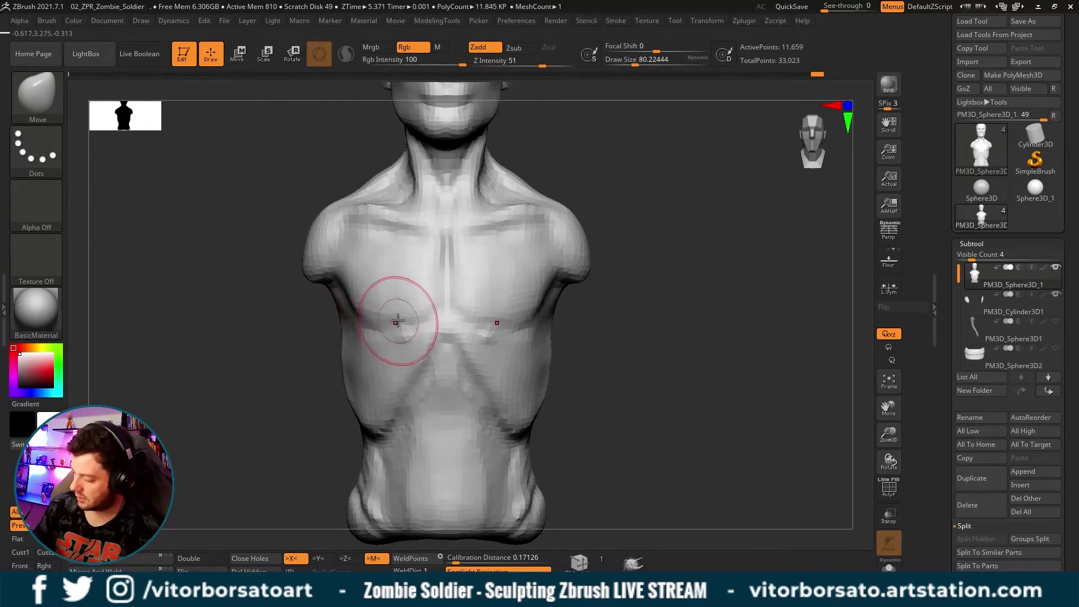
pyautogui.moveTo(663, 296)
pyautogui.keyDown('alt'); pyautogui.mouseDown()
pyautogui.moveTo(633, 271)
pyautogui.moveTo(649, 250)
pyautogui.moveTo(680, 260)
pyautogui.moveTo(682, 237)
pyautogui.moveTo(665, 251)
pyautogui.moveTo(701, 234)
pyautogui.moveTo(697, 261)
pyautogui.mouseUp(); pyautogui.keyUp('alt')
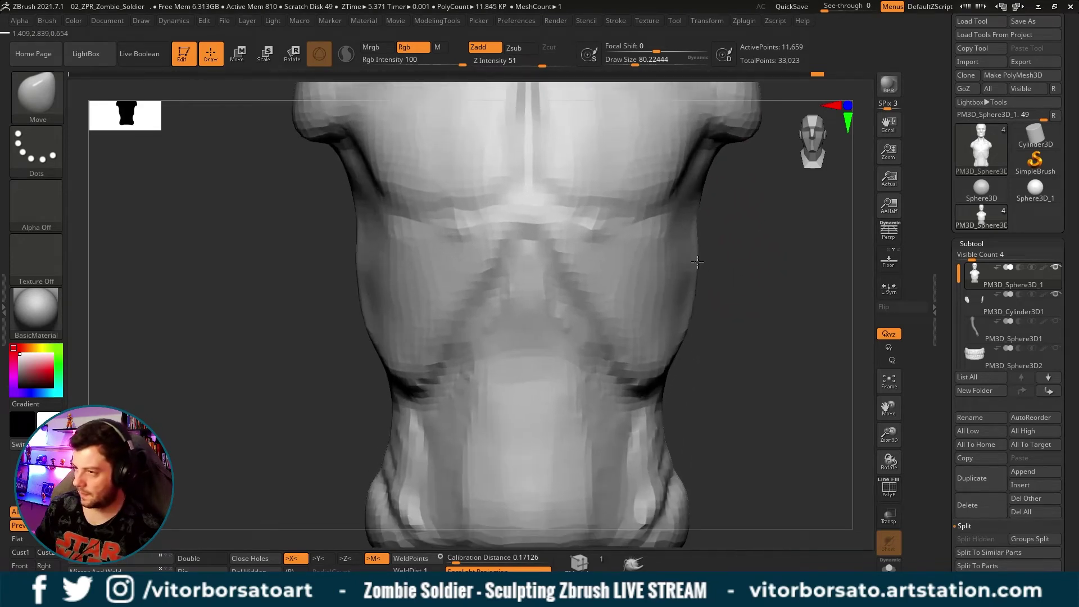
pyautogui.press('[')
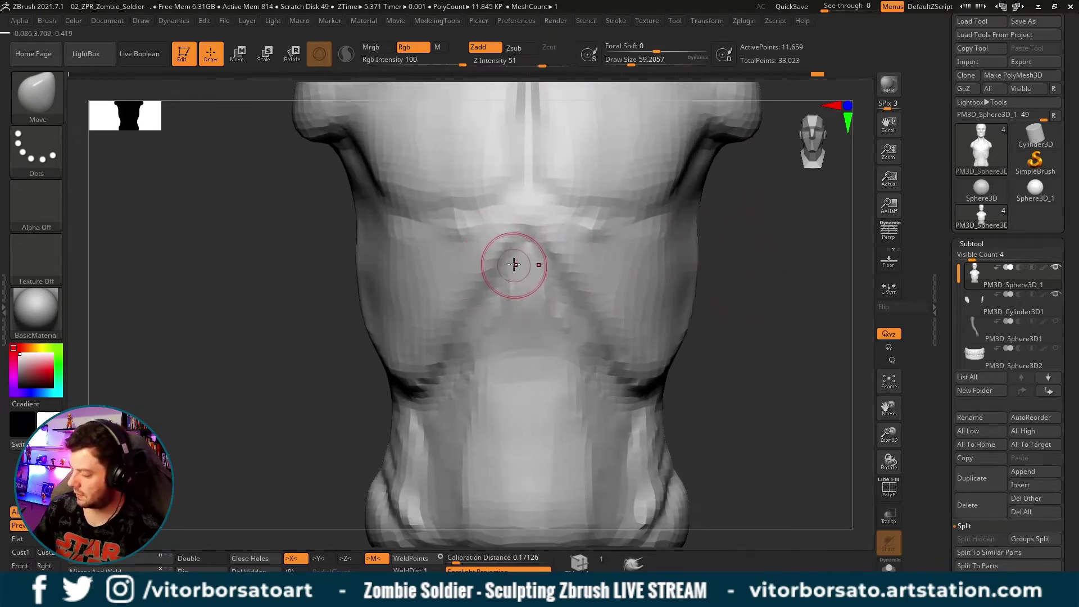
pyautogui.moveTo(525, 231); pyautogui.dragTo(528, 242)
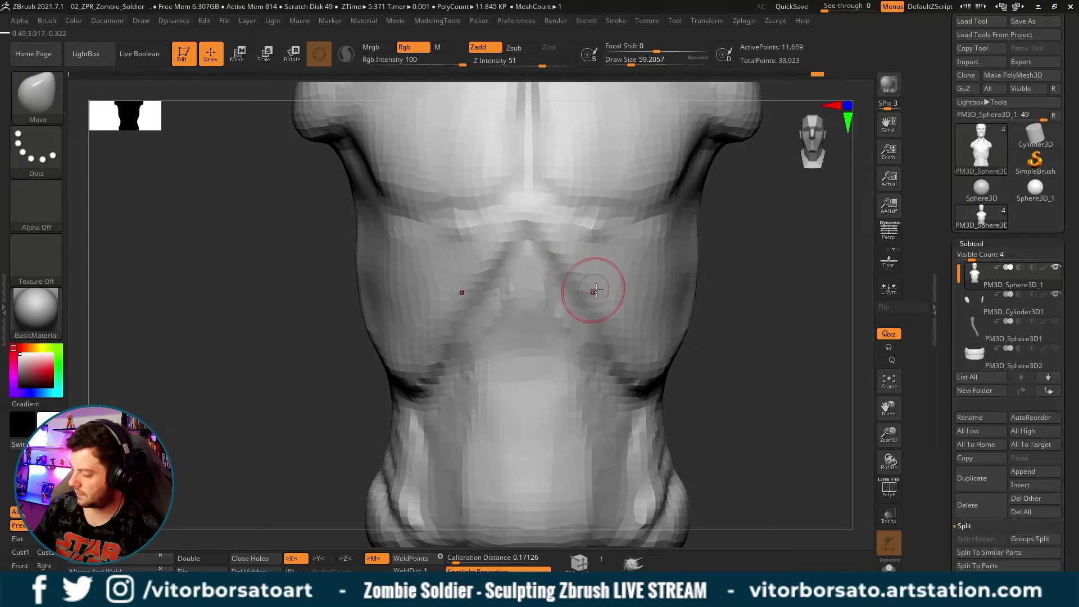
# Check the lower chest from a rotated view and set the brush size to about 77.
pyautogui.moveTo(725, 309); pyautogui.dragTo(750, 314)
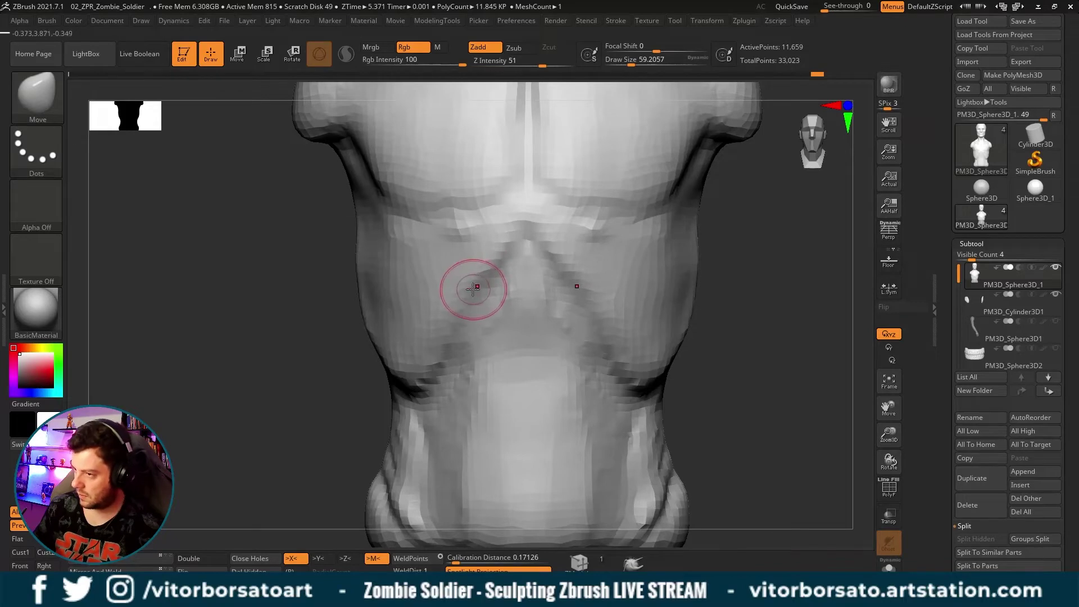
pyautogui.press('s')
pyautogui.moveTo(477, 285); pyautogui.dragTo(462, 310)
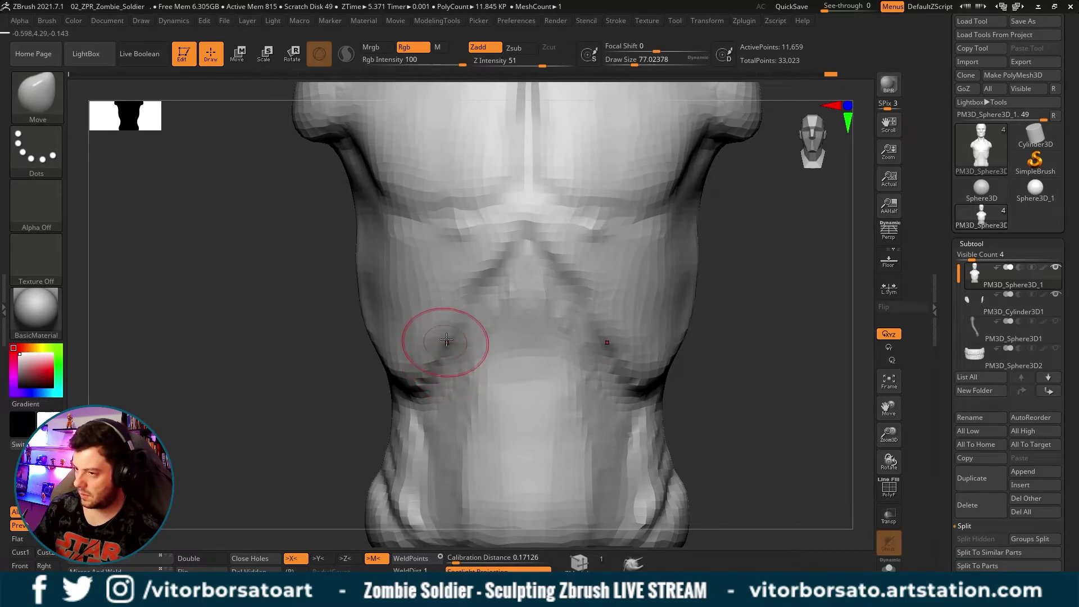
pyautogui.moveTo(711, 306)
pyautogui.mouseDown()
pyautogui.moveTo(760, 309)
pyautogui.moveTo(736, 314)
pyautogui.mouseUp()
# Enlarge the Move brush while orbiting the torso from the front to a straight back view.
pyautogui.press('ctrl')
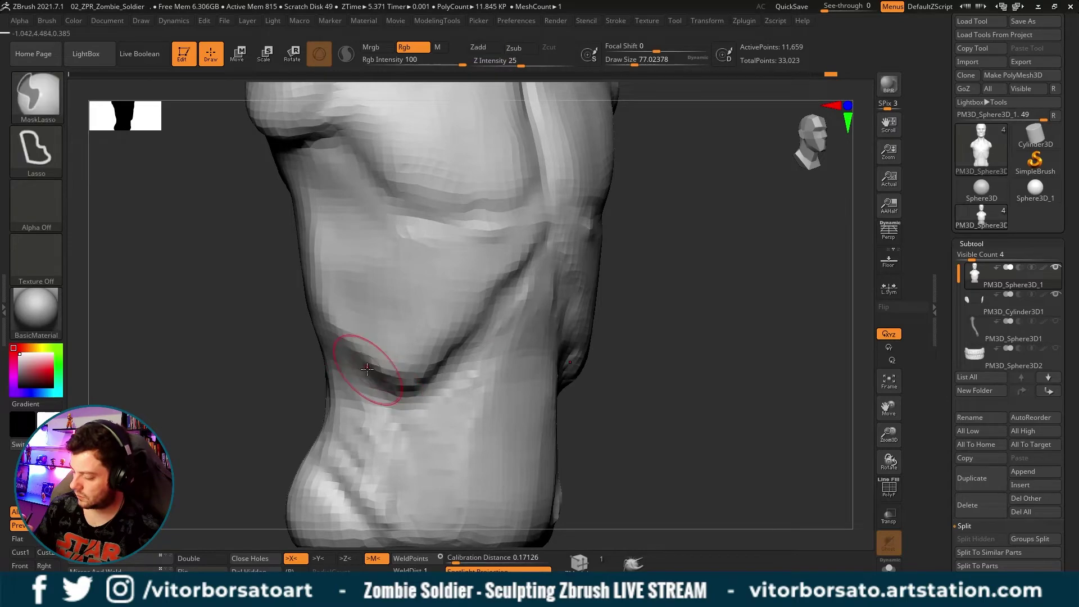
pyautogui.keyDown('shift'); pyautogui.moveTo(633, 314); pyautogui.dragTo(628, 304); pyautogui.keyUp('shift')
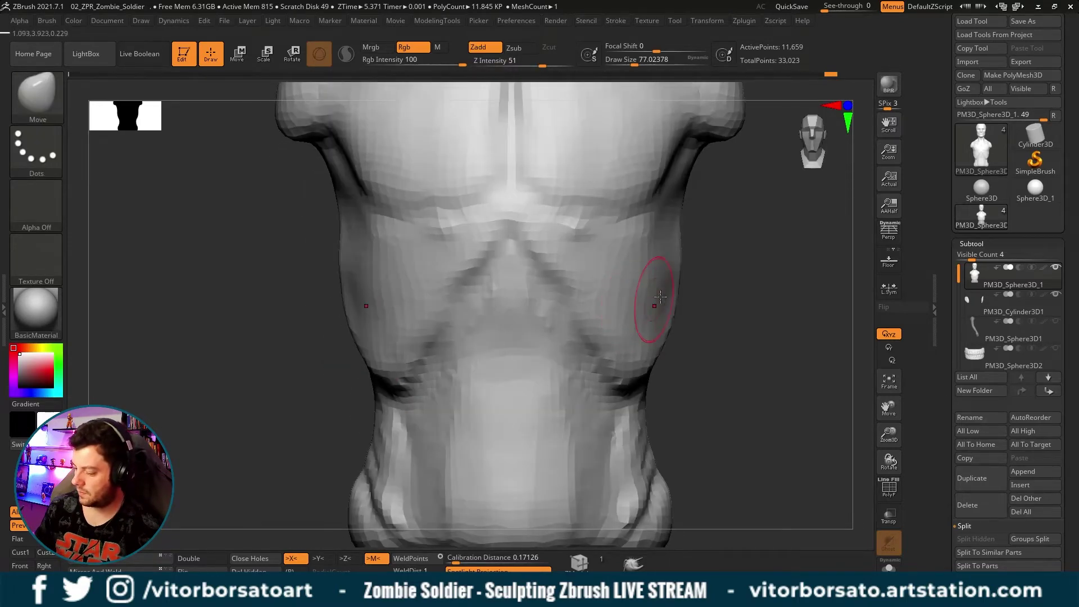
pyautogui.moveTo(666, 296)
pyautogui.mouseDown()
pyautogui.moveTo(759, 272)
pyautogui.moveTo(659, 301)
pyautogui.moveTo(556, 305)
pyautogui.moveTo(646, 299)
pyautogui.mouseUp()
pyautogui.press(']')
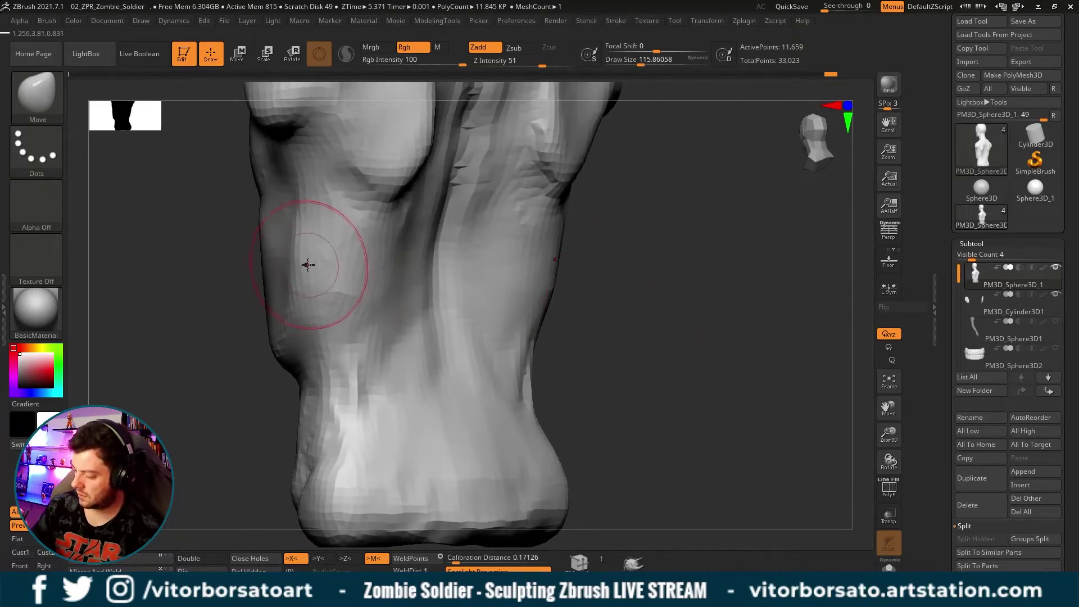
pyautogui.press(']')
pyautogui.press(']')
pyautogui.moveTo(585, 306); pyautogui.dragTo(621, 309)
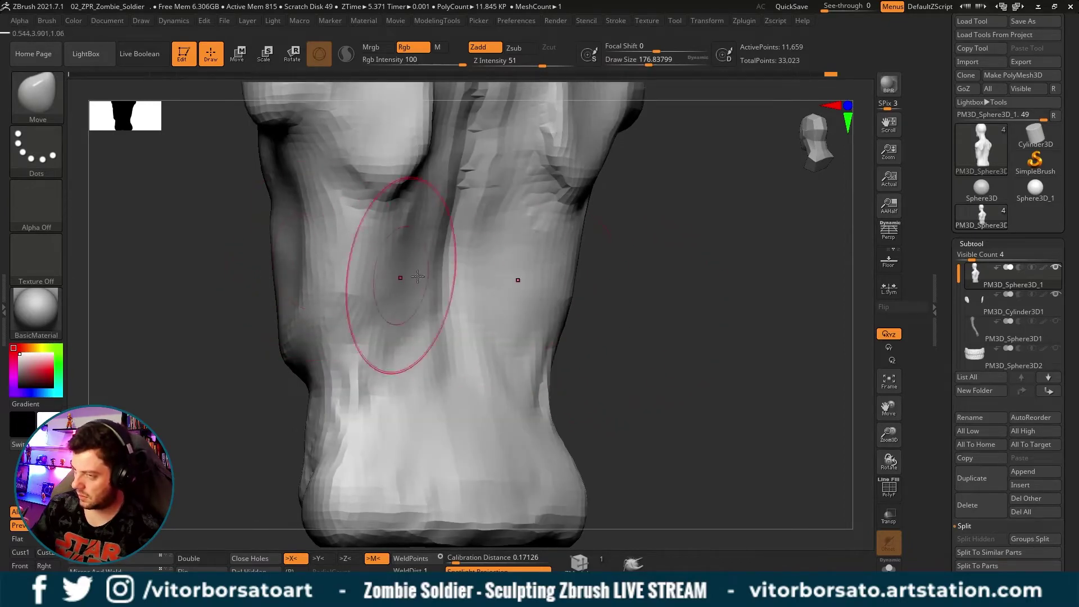
pyautogui.moveTo(622, 289); pyautogui.dragTo(549, 281)
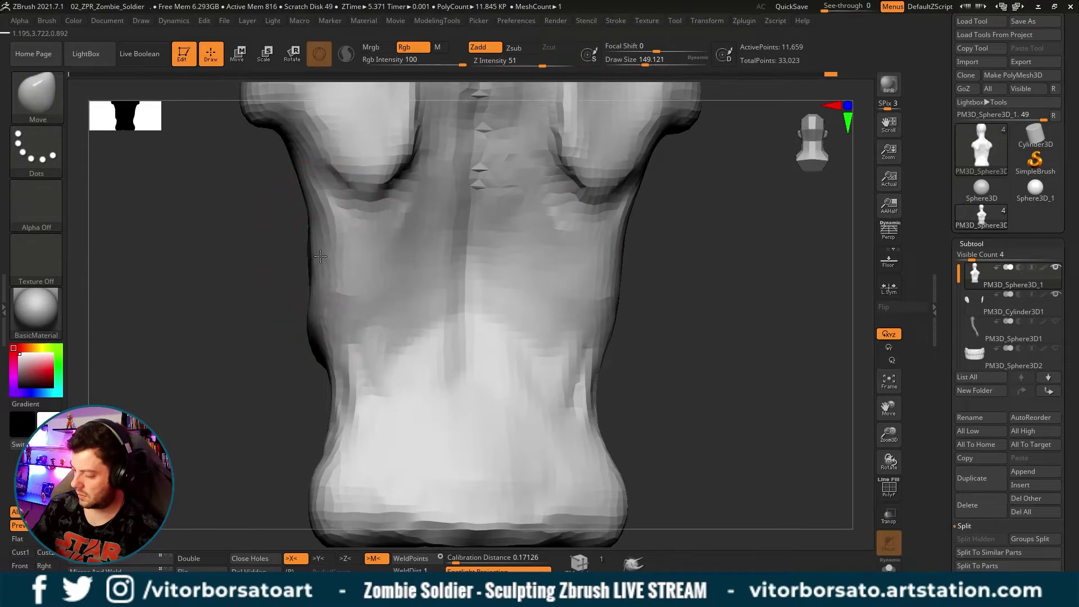
# Push in both waist edges with the Move brush at about 136, then reframe the torso.
pyautogui.press('[')
pyautogui.press('[')
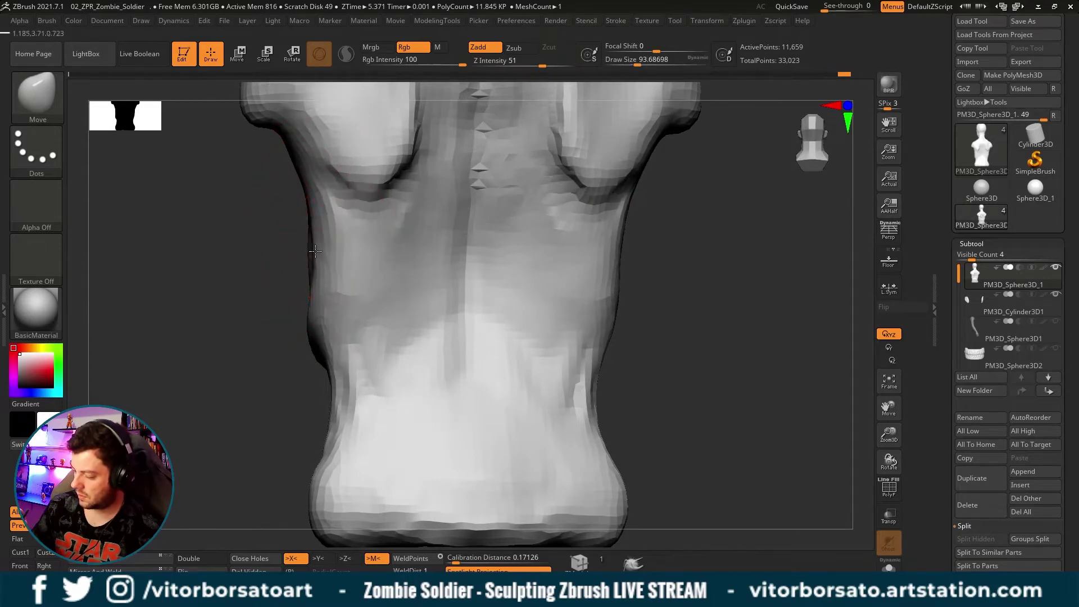
pyautogui.press(']')
pyautogui.moveTo(313, 301)
pyautogui.mouseDown()
pyautogui.moveTo(327, 303)
pyautogui.moveTo(321, 354)
pyautogui.mouseUp()
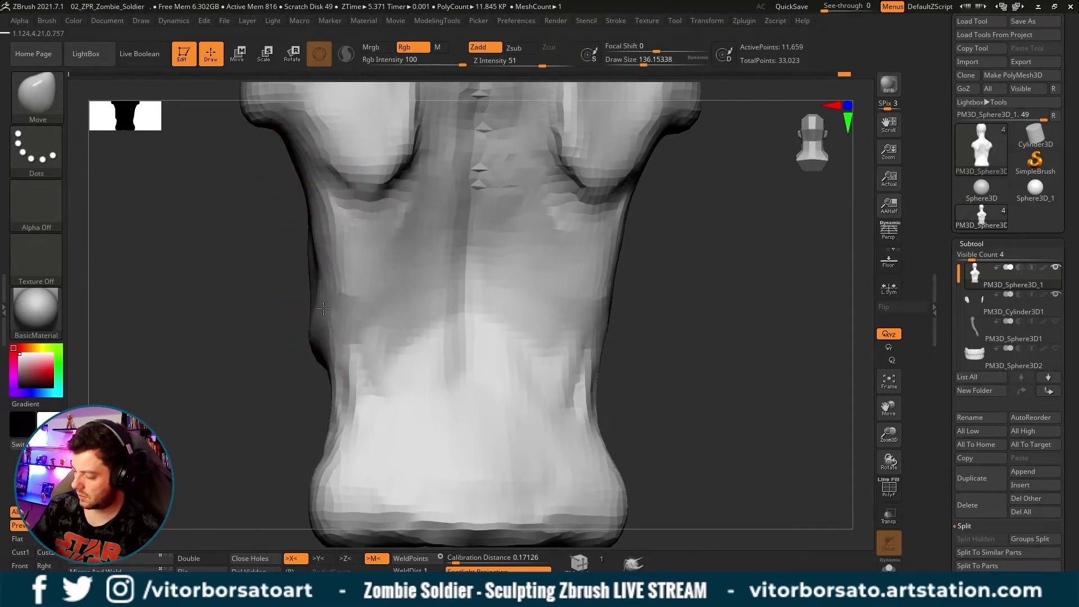
pyautogui.moveTo(322, 264); pyautogui.dragTo(318, 191)
pyautogui.moveTo(770, 349)
pyautogui.keyDown('ctrl'); pyautogui.mouseDown(button='right')
pyautogui.moveTo(769, 310)
pyautogui.moveTo(708, 283)
pyautogui.mouseUp(button='right'); pyautogui.keyUp('ctrl')
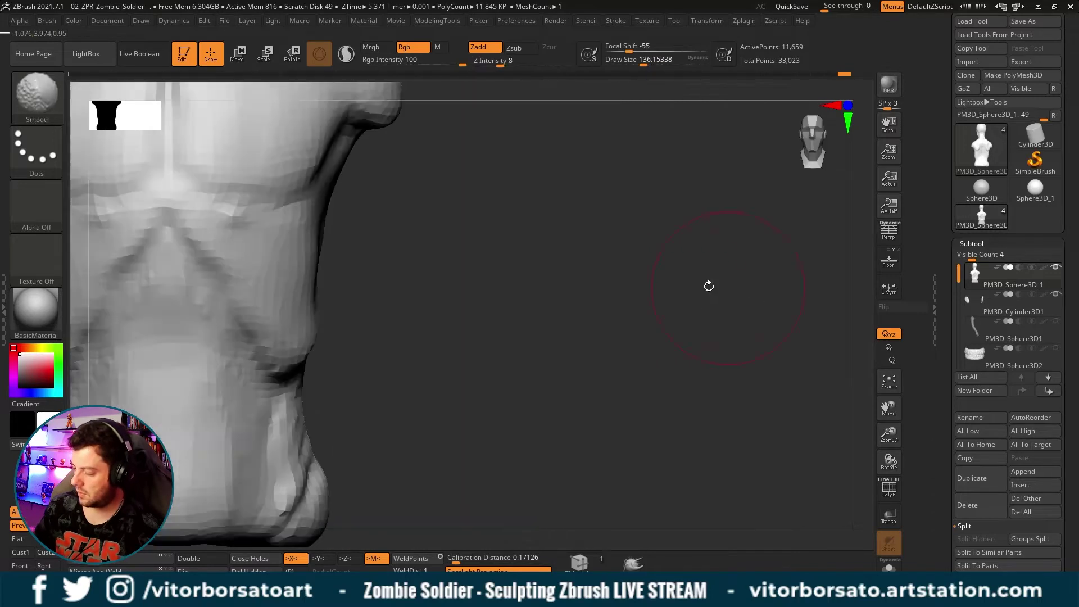
pyautogui.moveTo(540, 301)
pyautogui.keyDown('alt'); pyautogui.mouseDown(button='right')
pyautogui.moveTo(669, 281)
pyautogui.moveTo(587, 293)
pyautogui.mouseUp(button='right'); pyautogui.keyUp('alt')
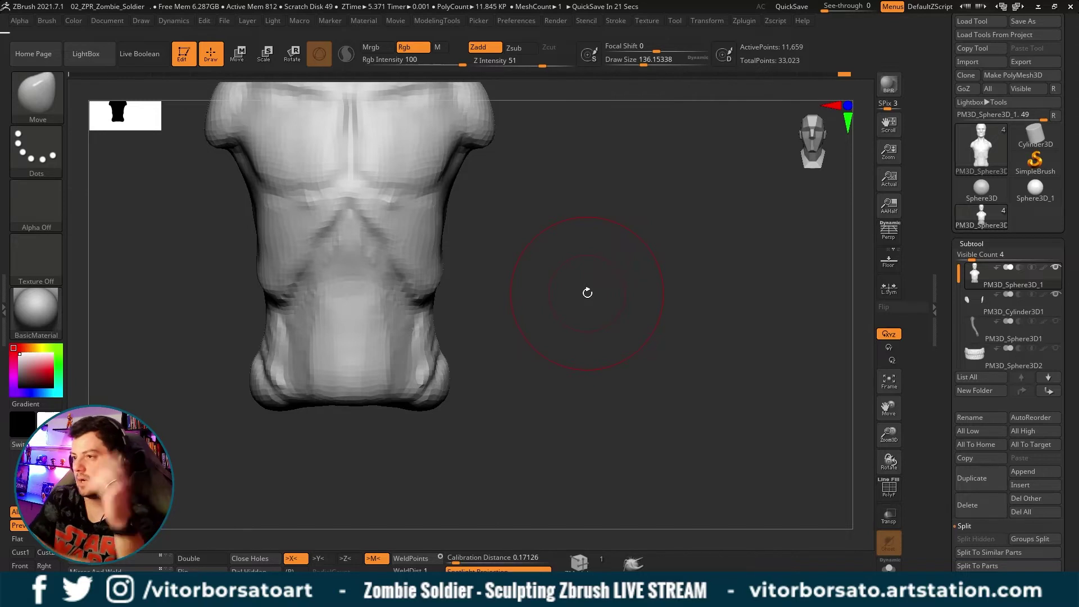
# Mask a MaskLasso wedge over the abdomen below the ribcage.
pyautogui.moveTo(692, 244); pyautogui.dragTo(660, 259)
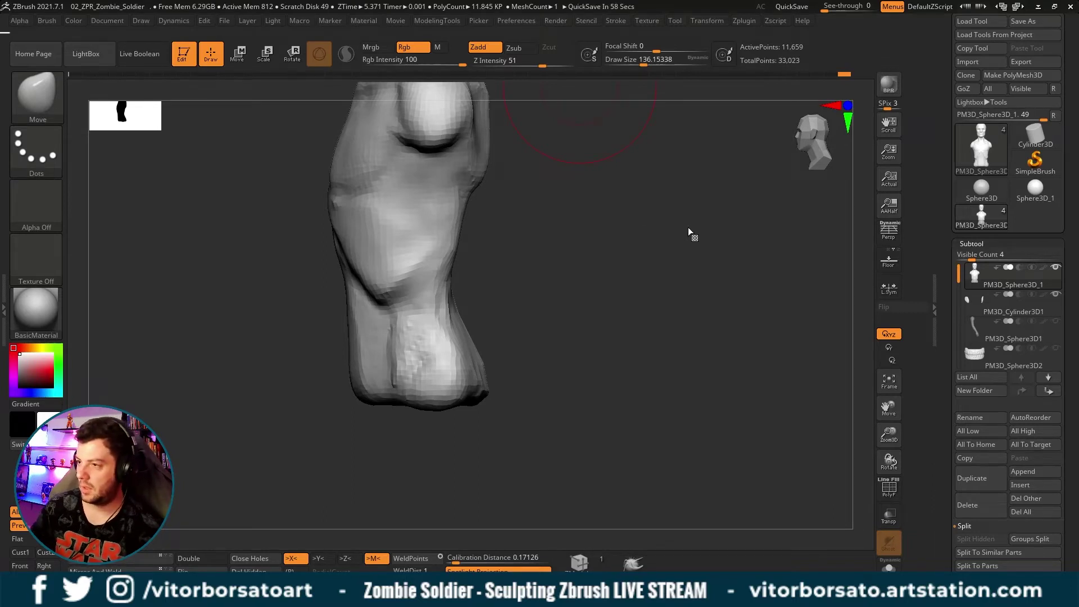
pyautogui.moveTo(675, 237)
pyautogui.mouseDown()
pyautogui.moveTo(677, 248)
pyautogui.moveTo(725, 246)
pyautogui.mouseUp()
pyautogui.moveTo(344, 209)
pyautogui.keyDown('ctrl'); pyautogui.keyDown('shift'); pyautogui.mouseDown()
pyautogui.moveTo(270, 368)
pyautogui.moveTo(248, 382)
pyautogui.mouseUp(); pyautogui.keyUp('shift'); pyautogui.keyUp('ctrl')
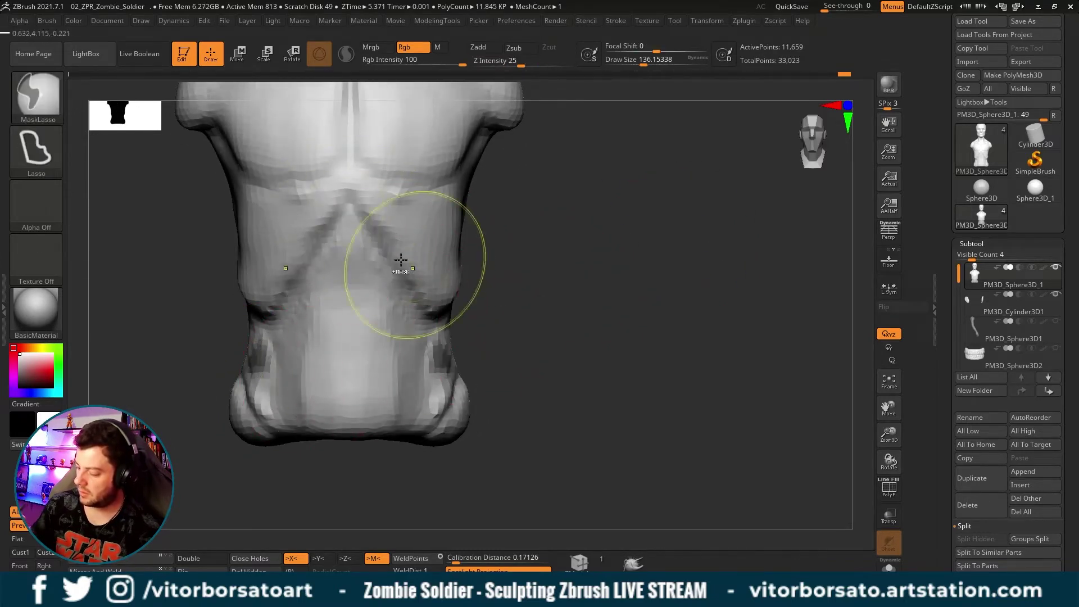
pyautogui.moveTo(346, 208)
pyautogui.keyDown('ctrl'); pyautogui.keyDown('shift'); pyautogui.mouseDown()
pyautogui.moveTo(264, 433)
pyautogui.moveTo(487, 482)
pyautogui.mouseUp(); pyautogui.keyUp('shift'); pyautogui.keyUp('ctrl')
# Inspect the masked torso from the side and enlarge the Move brush.
pyautogui.moveTo(528, 370); pyautogui.dragTo(594, 352)
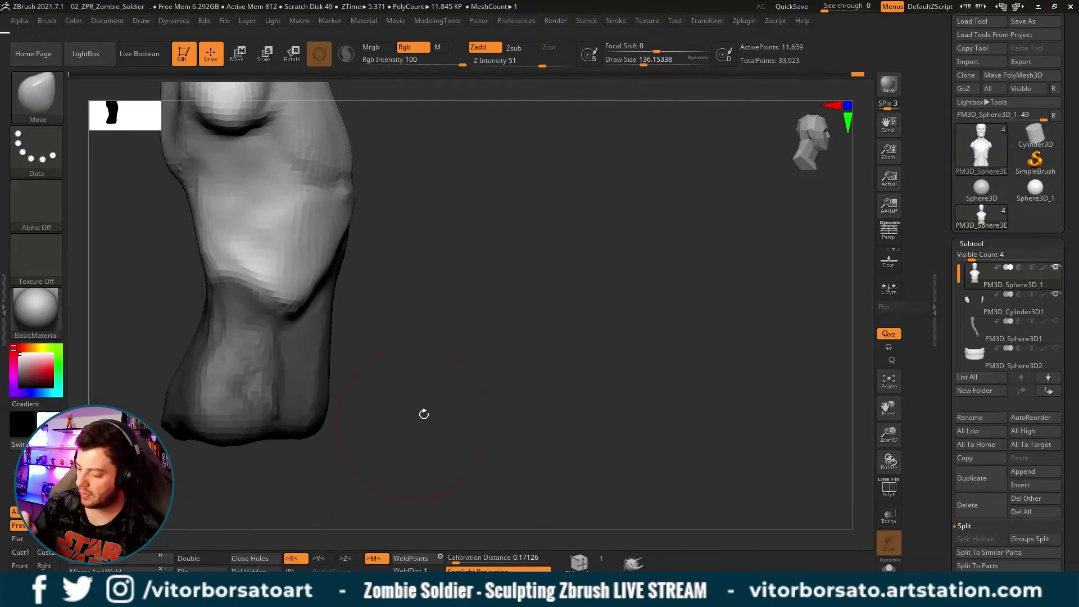
pyautogui.moveTo(424, 415); pyautogui.dragTo(372, 408)
pyautogui.moveTo(588, 301)
pyautogui.mouseDown()
pyautogui.moveTo(532, 316)
pyautogui.moveTo(645, 366)
pyautogui.moveTo(643, 285)
pyautogui.mouseUp()
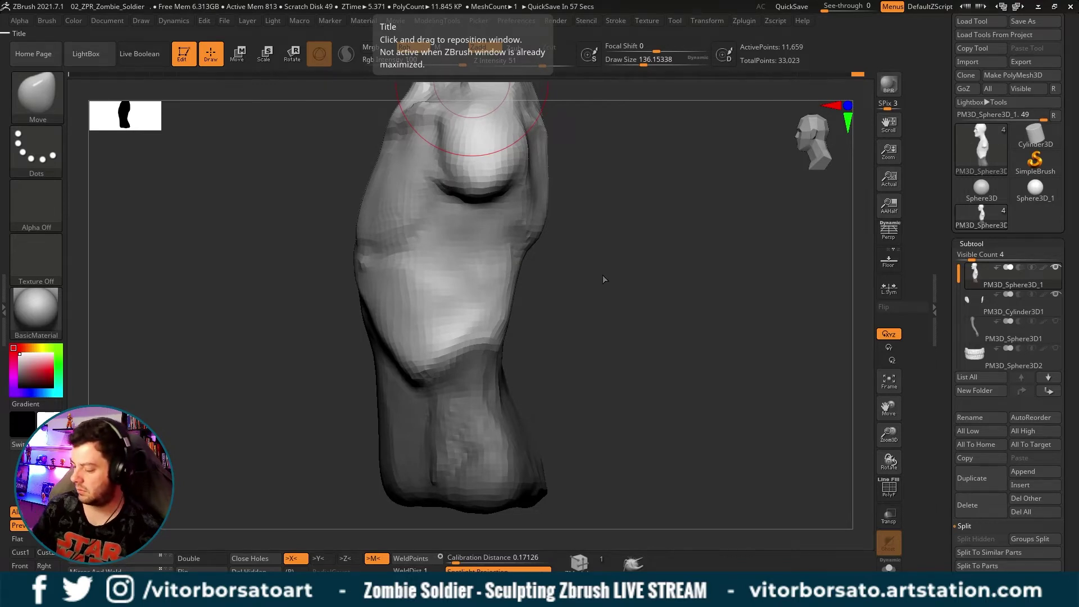
pyautogui.moveTo(645, 306)
pyautogui.mouseDown()
pyautogui.moveTo(670, 301)
pyautogui.moveTo(609, 274)
pyautogui.mouseUp()
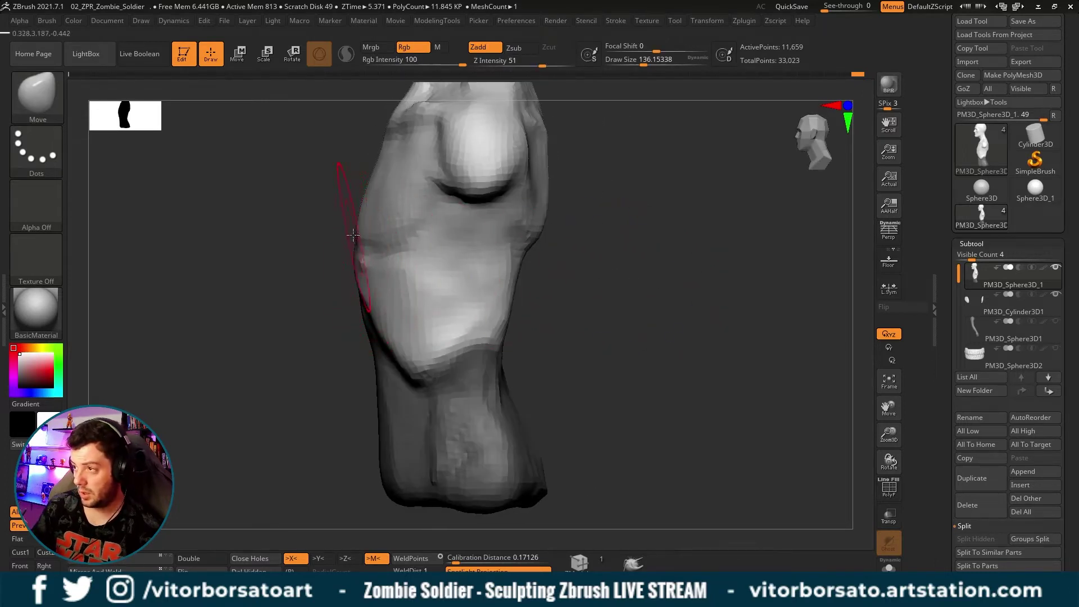
pyautogui.press('s')
pyautogui.moveTo(344, 225); pyautogui.dragTo(394, 214)
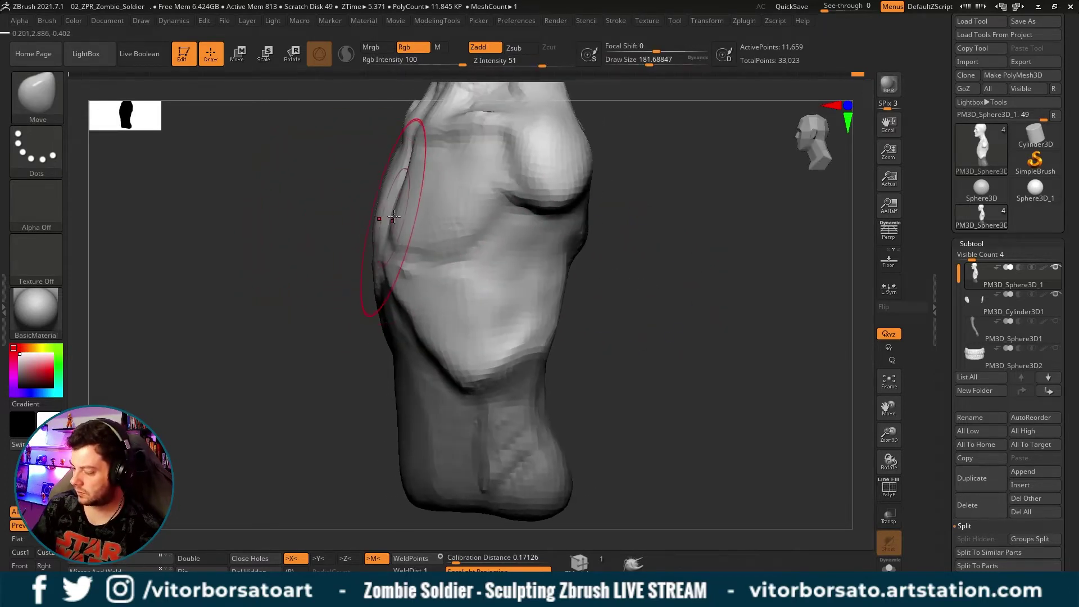
# Reshape the torso's side below the chest with the Move brush at about 158, undoing one stroke.
pyautogui.moveTo(585, 289)
pyautogui.mouseDown()
pyautogui.moveTo(579, 272)
pyautogui.moveTo(560, 278)
pyautogui.moveTo(414, 173)
pyautogui.mouseUp()
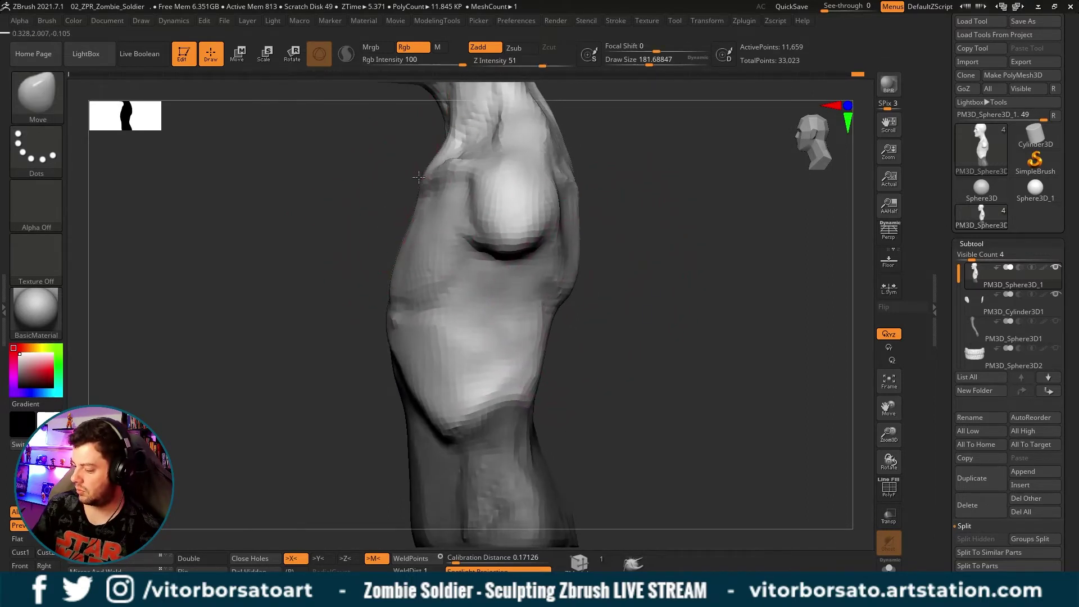
pyautogui.moveTo(601, 320)
pyautogui.mouseDown()
pyautogui.moveTo(612, 324)
pyautogui.moveTo(610, 239)
pyautogui.mouseUp()
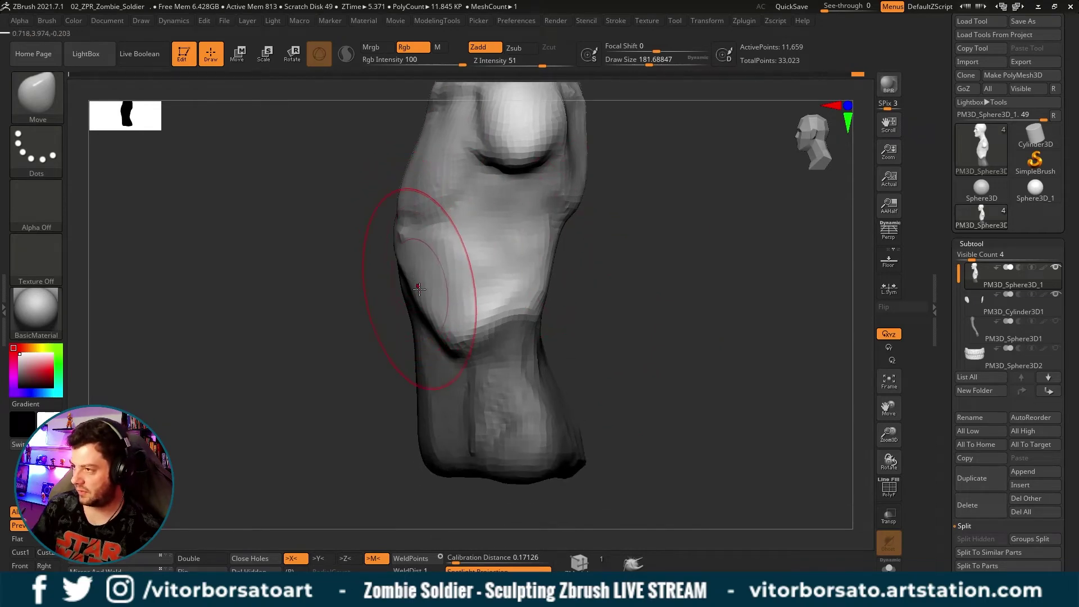
pyautogui.press('s')
pyautogui.moveTo(419, 288); pyautogui.dragTo(410, 287)
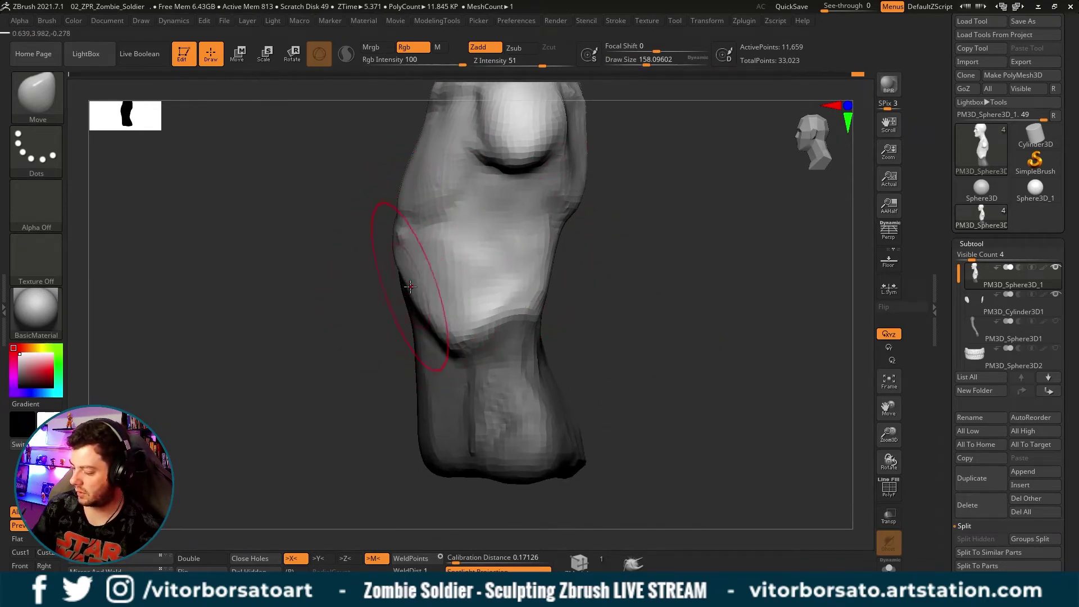
pyautogui.hotkey('ctrl', 'z')
pyautogui.hotkey('ctrl', 'z')
pyautogui.hotkey('ctrl', 'z')
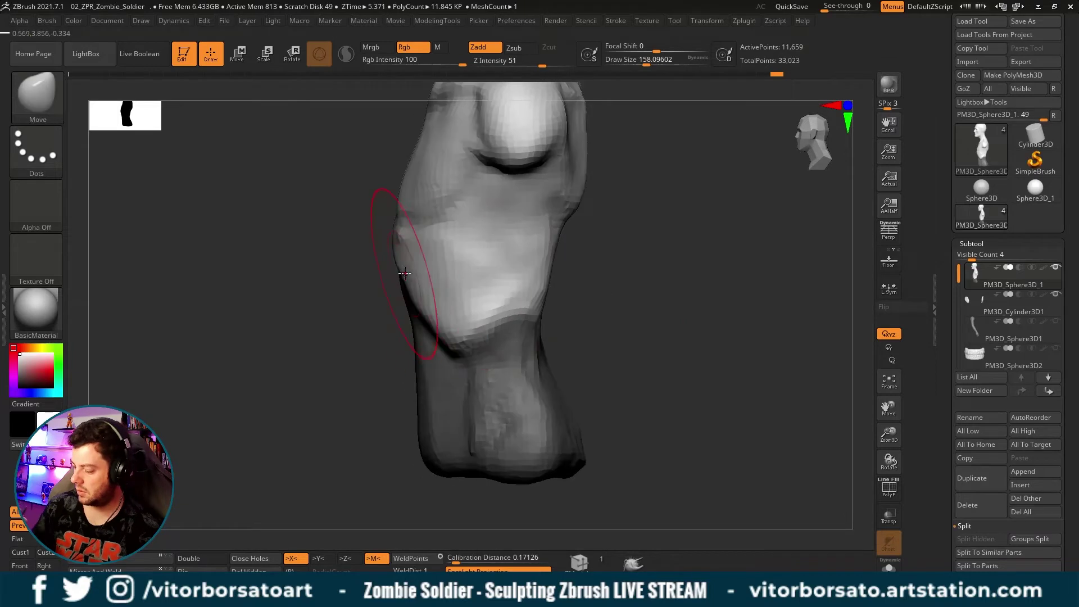
pyautogui.moveTo(613, 317); pyautogui.dragTo(727, 314)
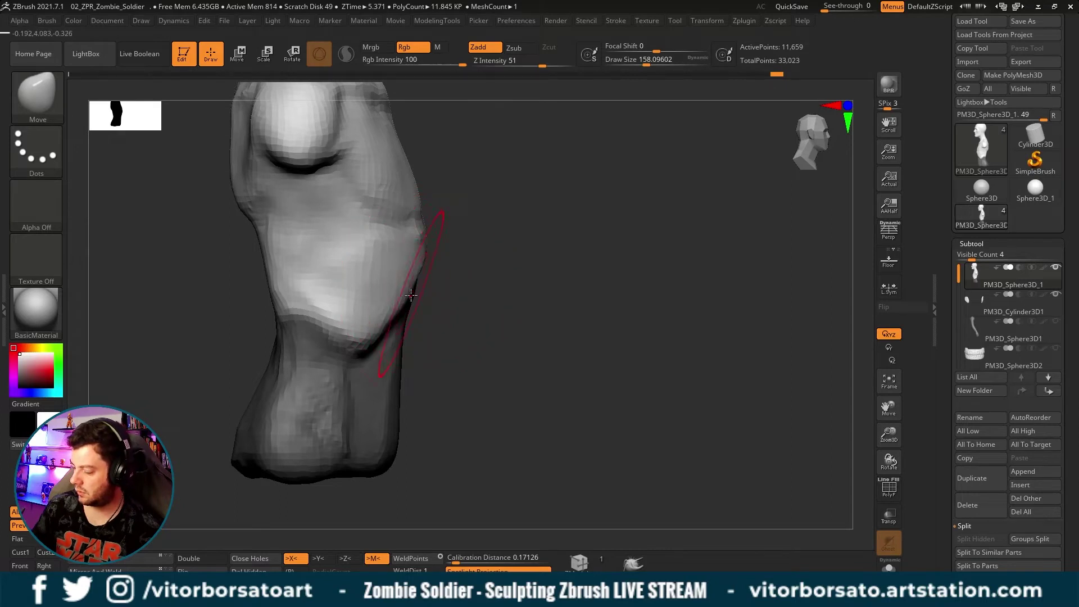
pyautogui.moveTo(411, 294); pyautogui.dragTo(432, 360)
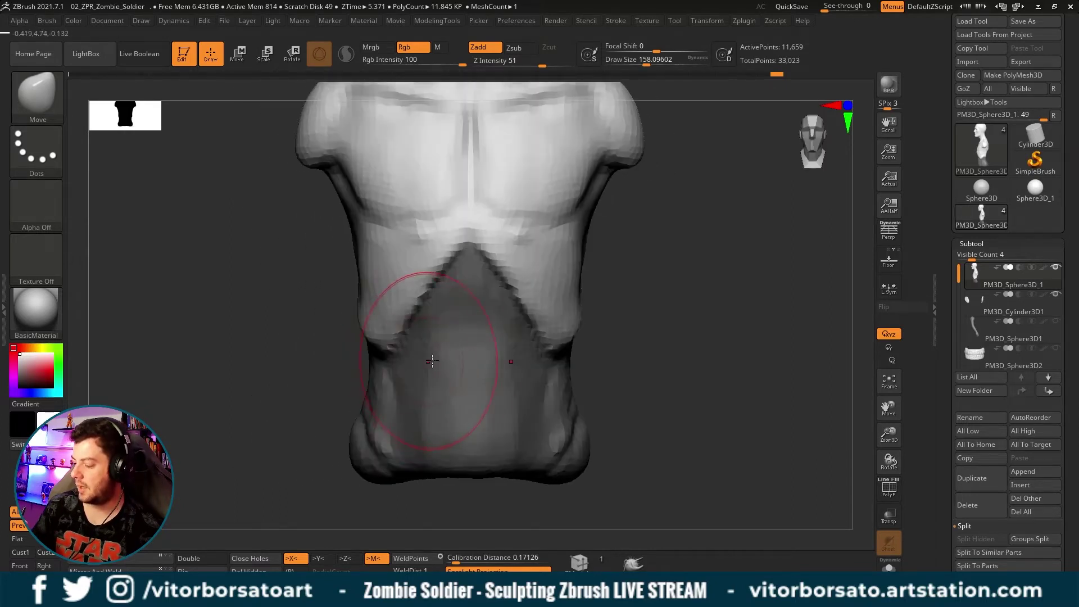
# Shift-smooth the torso's side silhouette and reframe the model.
pyautogui.moveTo(656, 330); pyautogui.dragTo(570, 303)
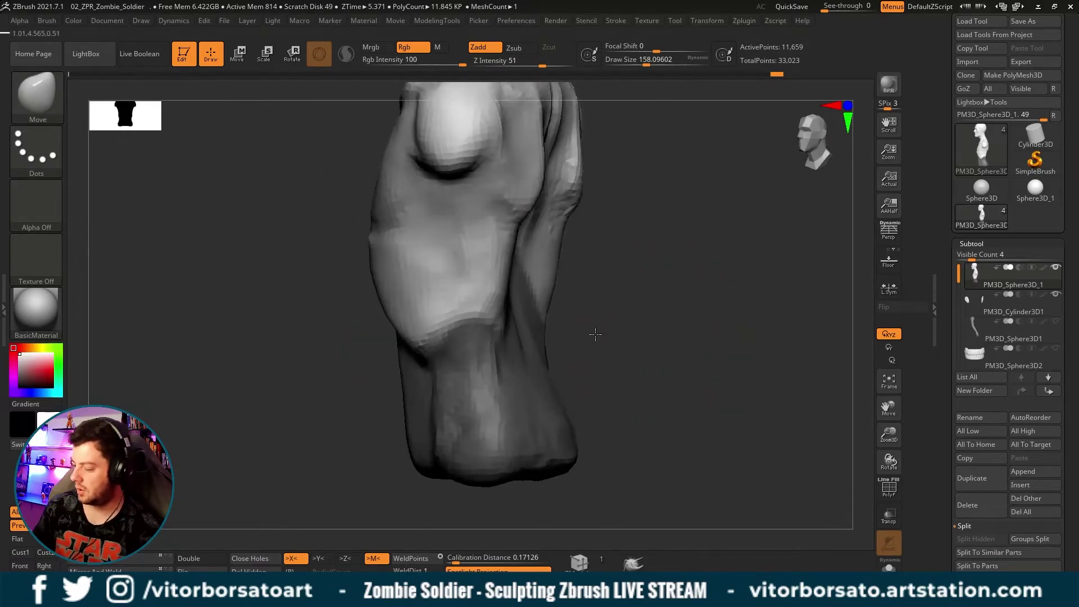
pyautogui.moveTo(416, 225)
pyautogui.keyDown('shift'); pyautogui.mouseDown()
pyautogui.moveTo(406, 244)
pyautogui.moveTo(425, 289)
pyautogui.mouseUp(); pyautogui.keyUp('shift')
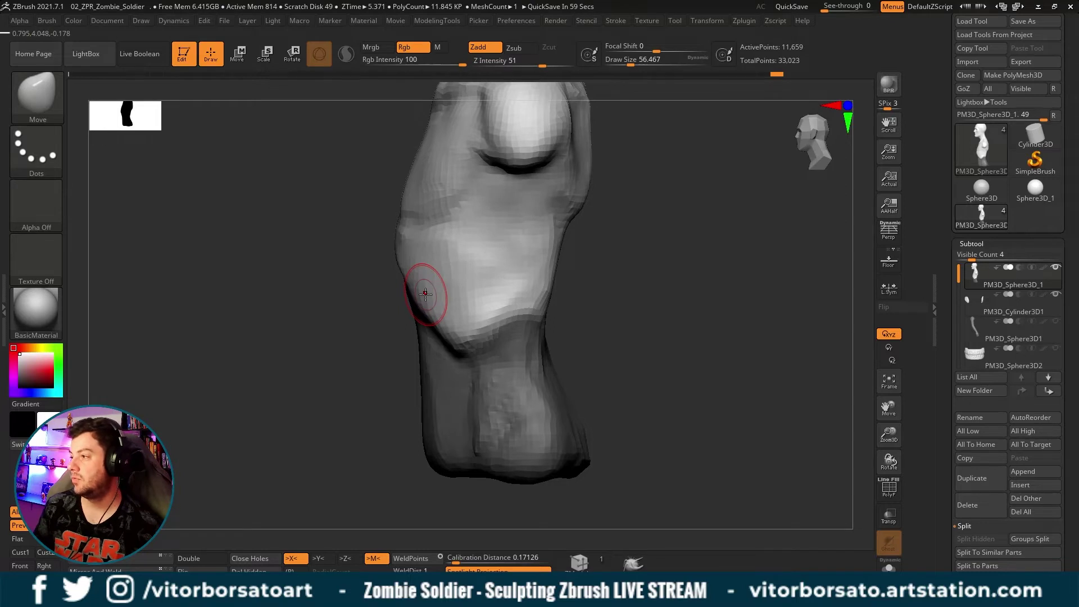
pyautogui.moveTo(421, 302)
pyautogui.mouseDown(button='right')
pyautogui.moveTo(765, 258)
pyautogui.moveTo(578, 279)
pyautogui.mouseUp(button='right')
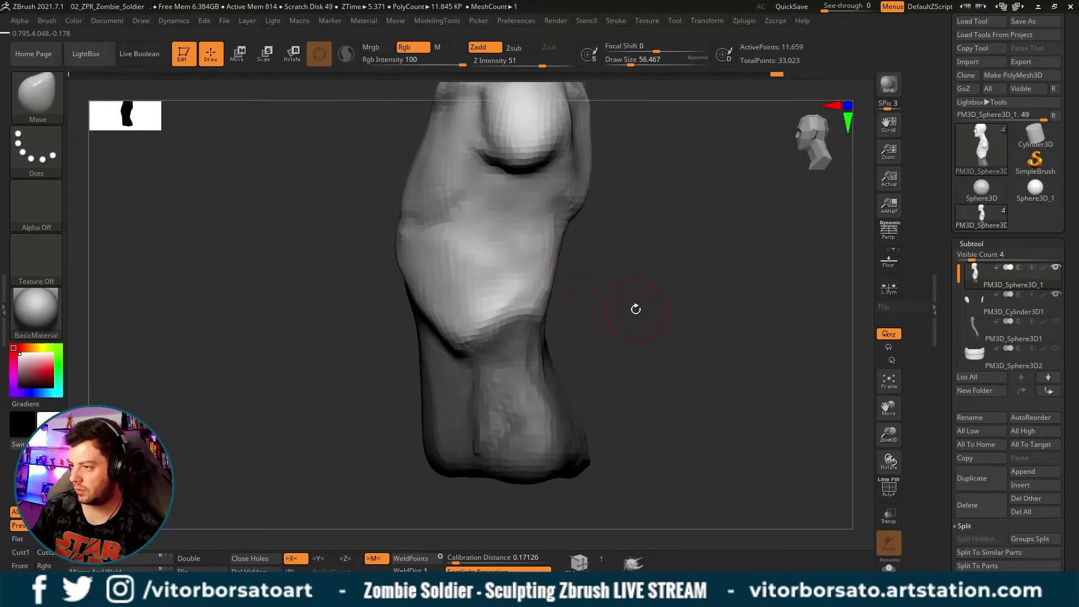
pyautogui.moveTo(644, 306)
pyautogui.keyDown('alt'); pyautogui.mouseDown(button='right')
pyautogui.moveTo(617, 232)
pyautogui.moveTo(645, 227)
pyautogui.mouseUp(button='right'); pyautogui.keyUp('alt')
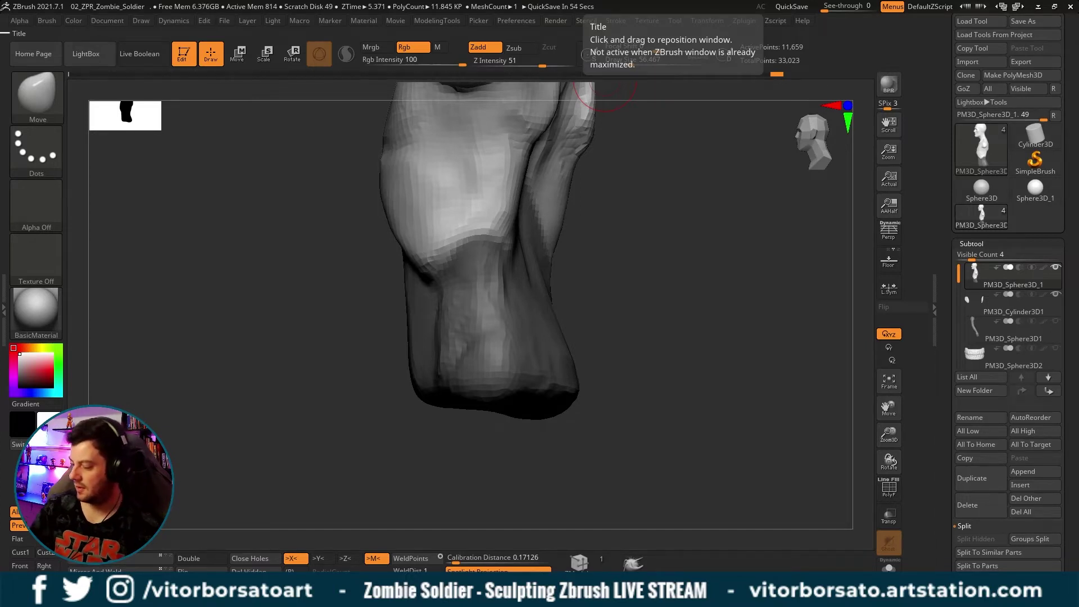
# Enlarge the Move brush and reshape the surface near the crease below the chest.
pyautogui.moveTo(631, 306)
pyautogui.mouseDown(button='right')
pyautogui.moveTo(694, 309)
pyautogui.moveTo(711, 297)
pyautogui.moveTo(569, 275)
pyautogui.moveTo(675, 258)
pyautogui.moveTo(478, 230)
pyautogui.mouseUp(button='right')
pyautogui.press(']')
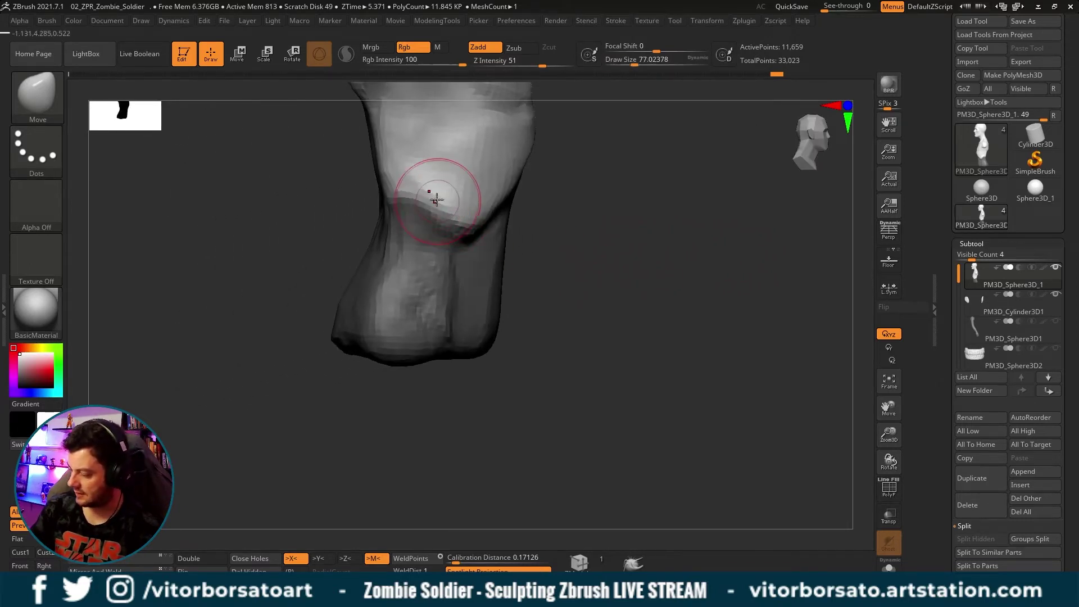
pyautogui.moveTo(462, 233)
pyautogui.mouseDown()
pyautogui.moveTo(452, 219)
pyautogui.moveTo(485, 254)
pyautogui.mouseUp()
pyautogui.moveTo(587, 215)
pyautogui.mouseDown(button='right')
pyautogui.moveTo(609, 234)
pyautogui.moveTo(586, 231)
pyautogui.moveTo(585, 268)
pyautogui.moveTo(601, 266)
pyautogui.moveTo(559, 269)
pyautogui.moveTo(606, 267)
pyautogui.moveTo(493, 241)
pyautogui.moveTo(528, 264)
pyautogui.moveTo(500, 282)
pyautogui.mouseUp(button='right')
# Build up clay along the lower and upper flank with the ClayBuildup brush.
pyautogui.press('b')
pyautogui.press('c')
pyautogui.press('b')
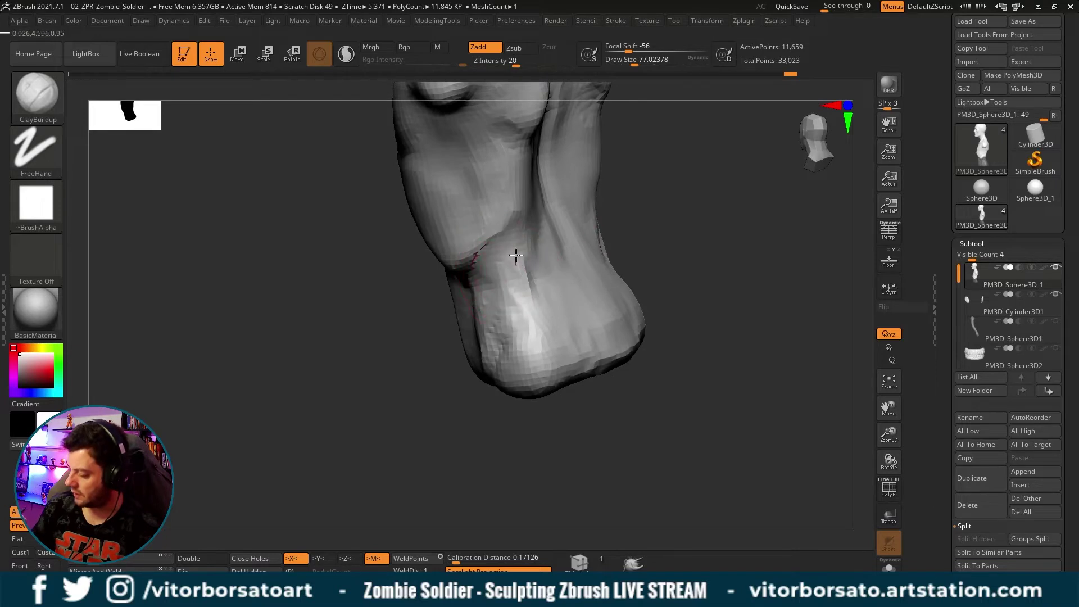
pyautogui.moveTo(518, 264); pyautogui.dragTo(531, 194)
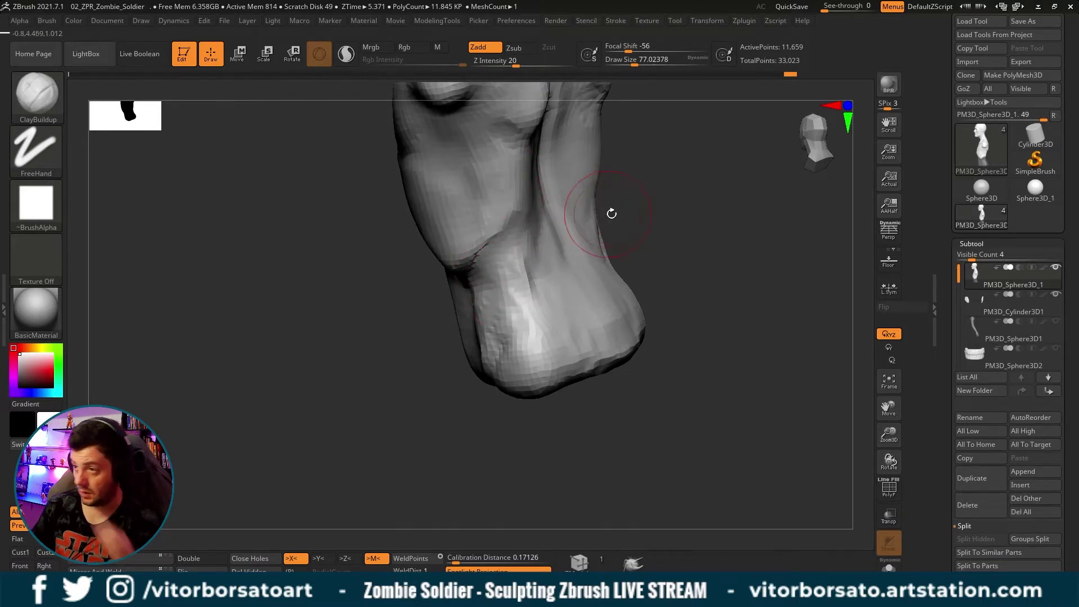
pyautogui.moveTo(637, 200)
pyautogui.mouseDown()
pyautogui.moveTo(675, 179)
pyautogui.moveTo(699, 193)
pyautogui.mouseUp()
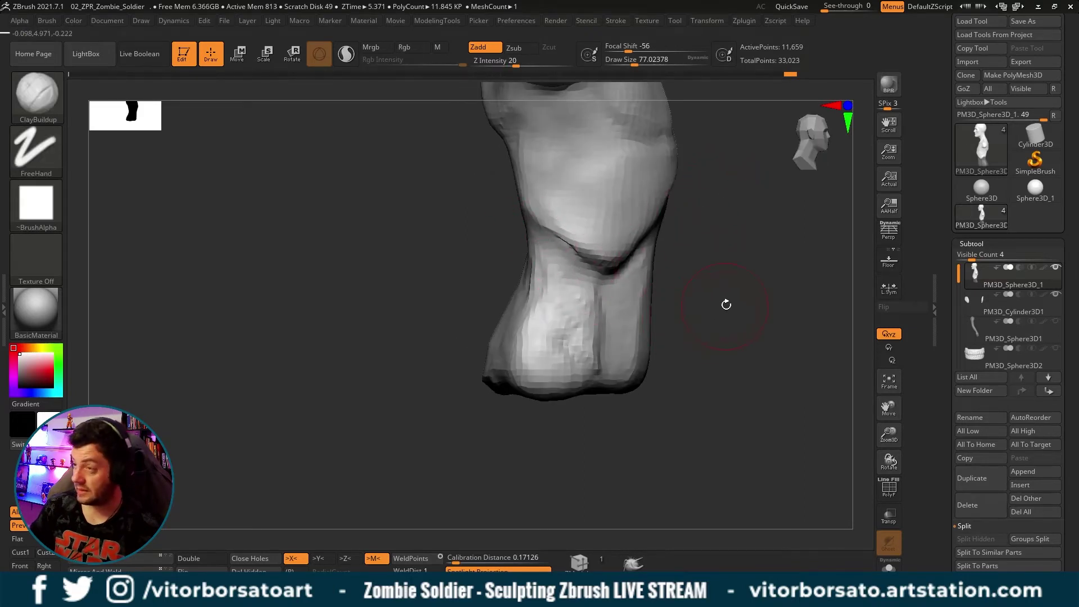
pyautogui.moveTo(722, 301)
pyautogui.mouseDown()
pyautogui.moveTo(719, 321)
pyautogui.moveTo(604, 308)
pyautogui.moveTo(585, 301)
pyautogui.moveTo(602, 303)
pyautogui.moveTo(586, 269)
pyautogui.moveTo(672, 279)
pyautogui.moveTo(632, 283)
pyautogui.moveTo(644, 281)
pyautogui.moveTo(639, 258)
pyautogui.moveTo(652, 258)
pyautogui.moveTo(635, 180)
pyautogui.moveTo(670, 330)
pyautogui.moveTo(679, 273)
pyautogui.moveTo(728, 249)
pyautogui.mouseUp()
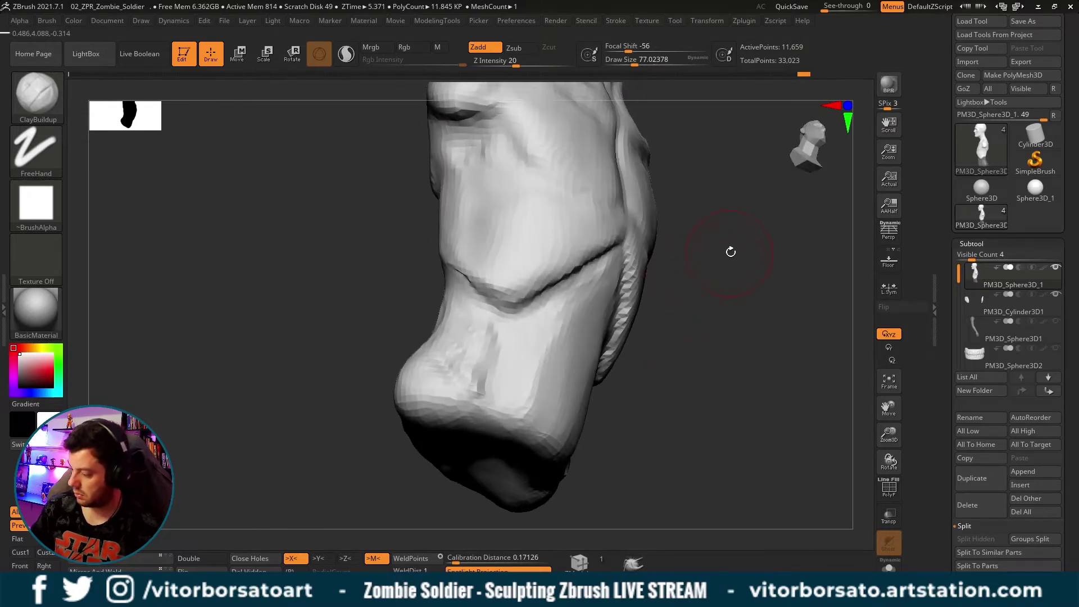
pyautogui.moveTo(489, 157); pyautogui.dragTo(513, 164)
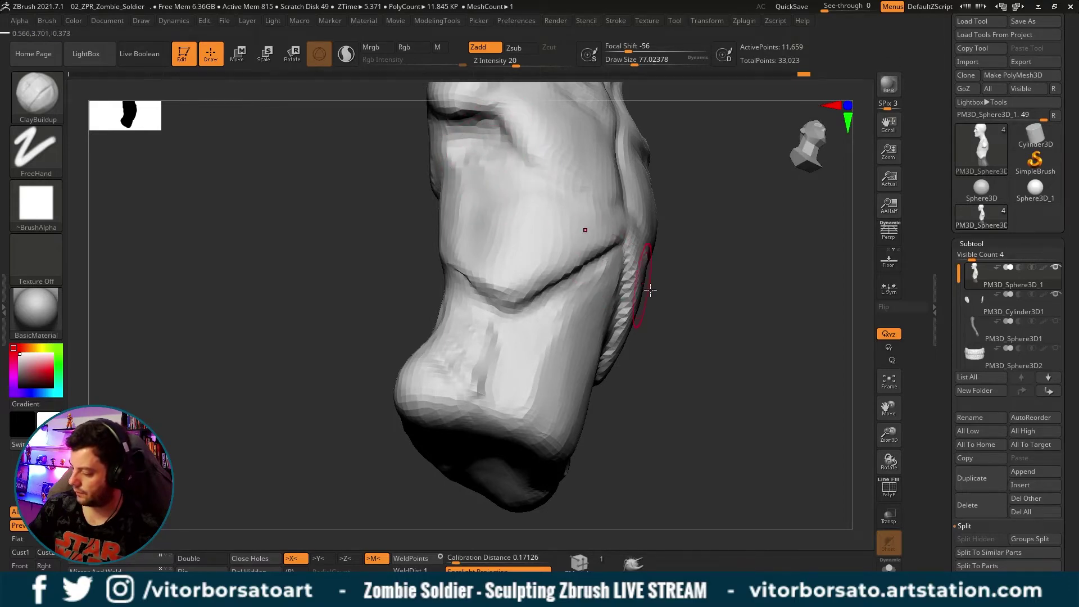
pyautogui.moveTo(647, 293)
pyautogui.mouseDown()
pyautogui.moveTo(665, 369)
pyautogui.moveTo(709, 374)
pyautogui.mouseUp()
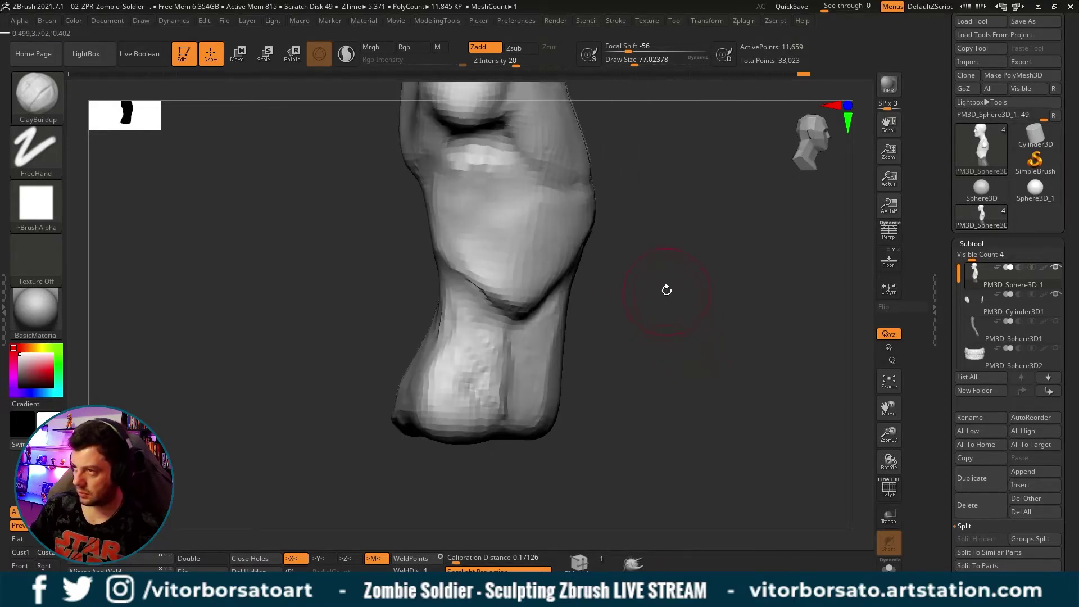
pyautogui.moveTo(665, 291); pyautogui.dragTo(659, 239)
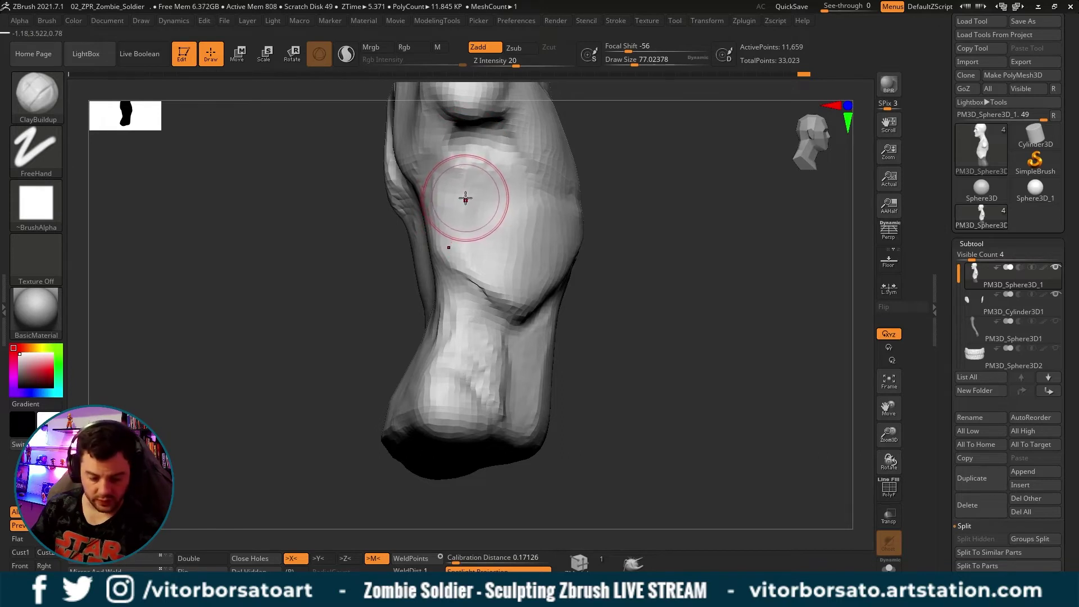
# Select DamStandard and inspect the torso's front and side creases from several angles.
pyautogui.press('b')
pyautogui.press('d')
pyautogui.press('s')
pyautogui.moveTo(606, 352)
pyautogui.mouseDown()
pyautogui.moveTo(590, 350)
pyautogui.moveTo(476, 117)
pyautogui.mouseUp()
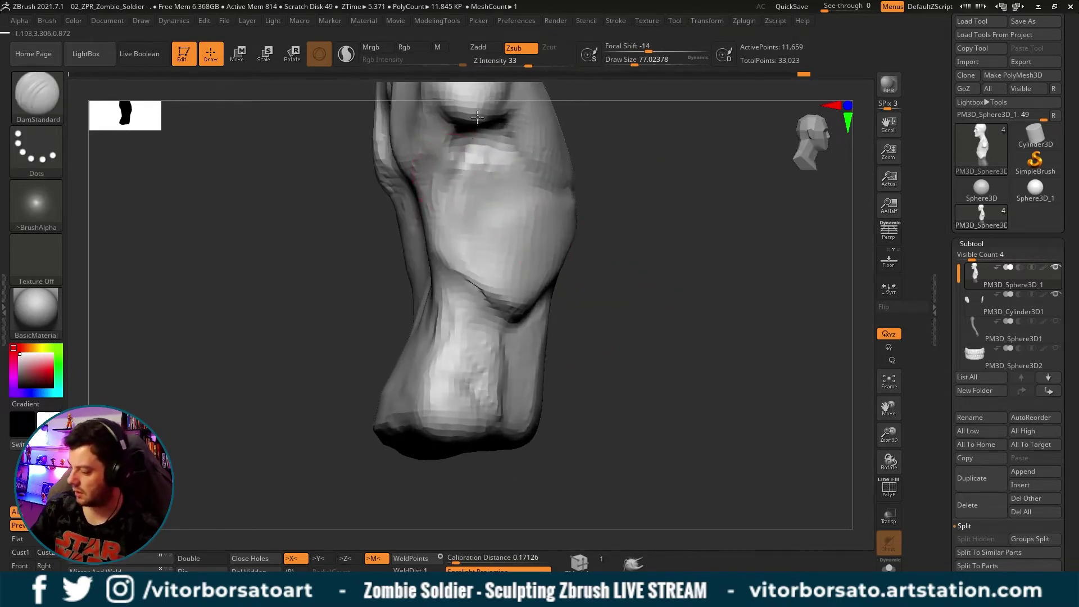
pyautogui.moveTo(638, 301); pyautogui.dragTo(642, 295)
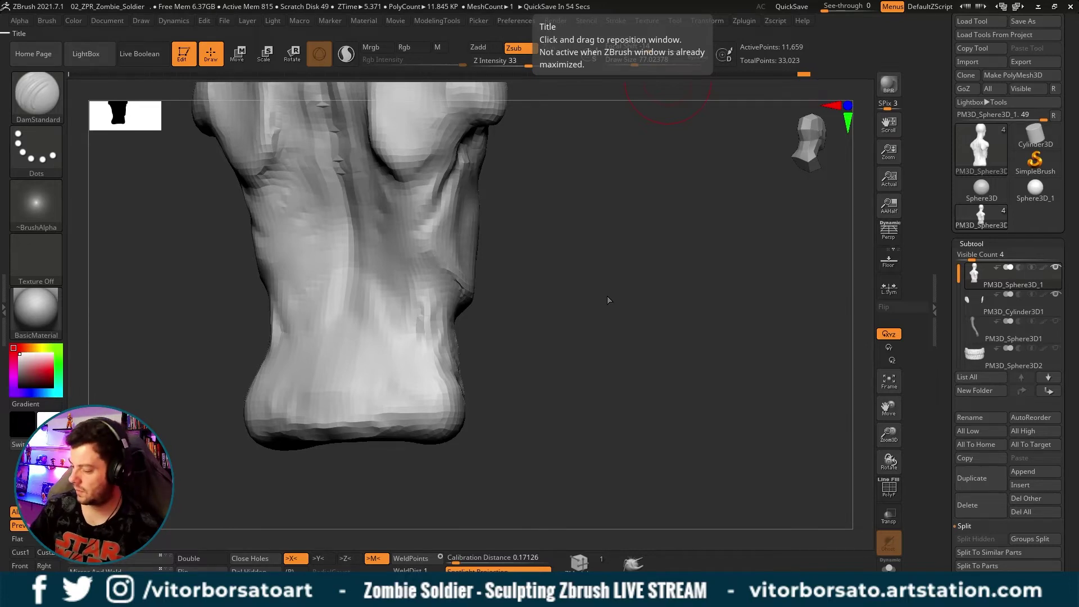
pyautogui.moveTo(608, 300); pyautogui.dragTo(472, 314)
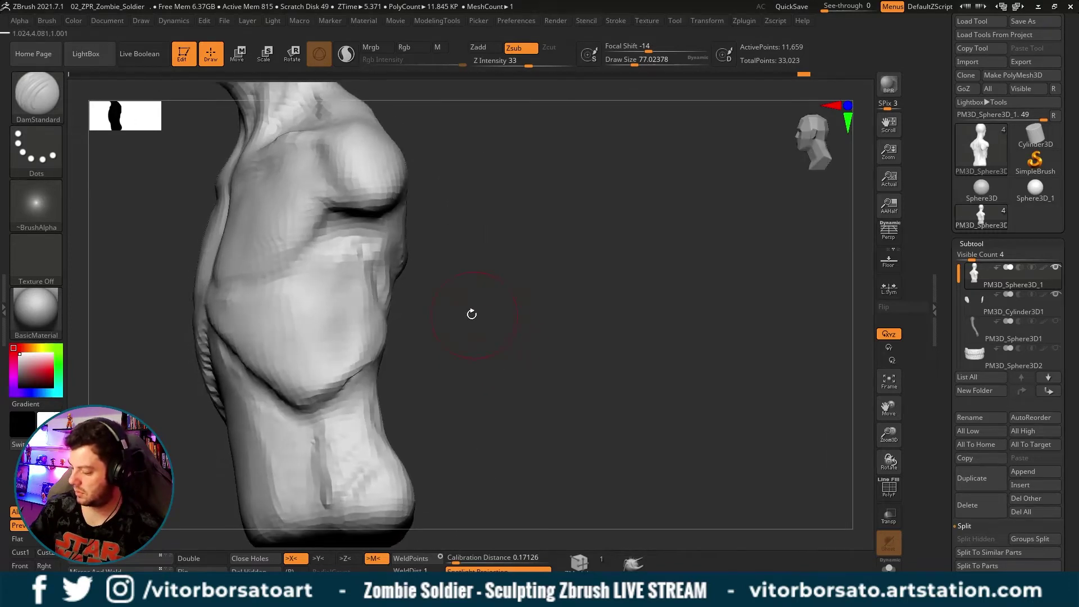
pyautogui.moveTo(466, 260); pyautogui.dragTo(461, 279)
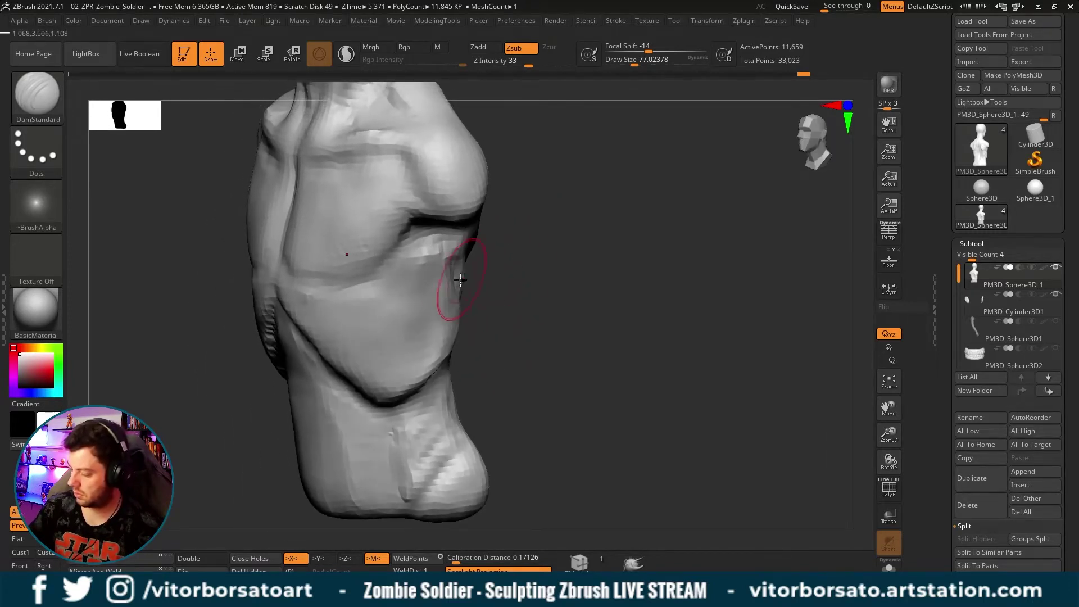
# Switch back to ClayBuildup, frame the bust with F, and orbit to a side view.
pyautogui.press('b')
pyautogui.press('c')
pyautogui.press('b')
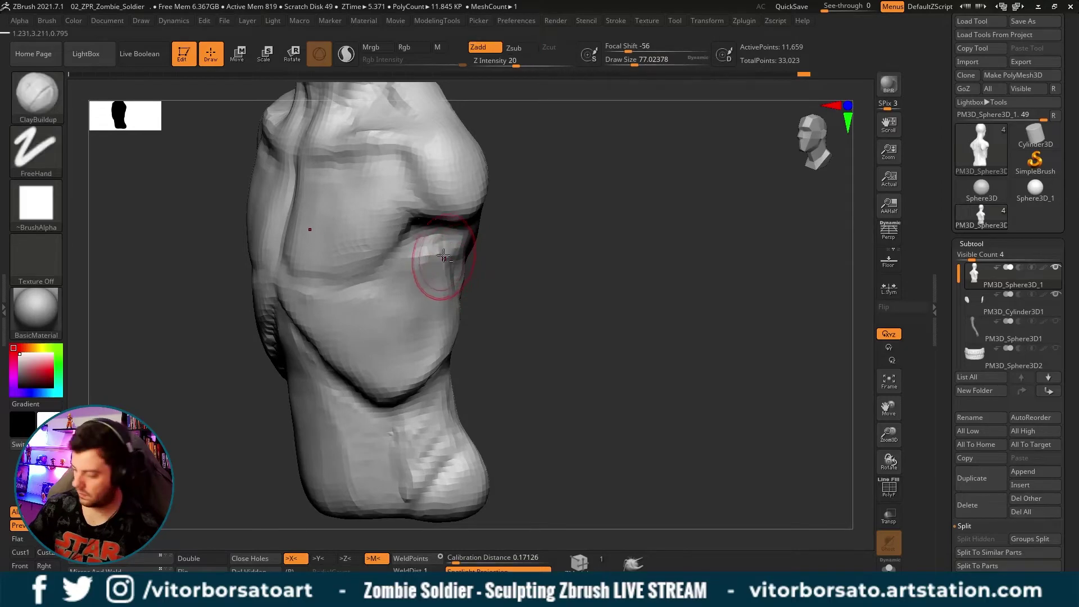
pyautogui.moveTo(494, 253)
pyautogui.mouseDown()
pyautogui.moveTo(530, 321)
pyautogui.moveTo(511, 248)
pyautogui.mouseUp()
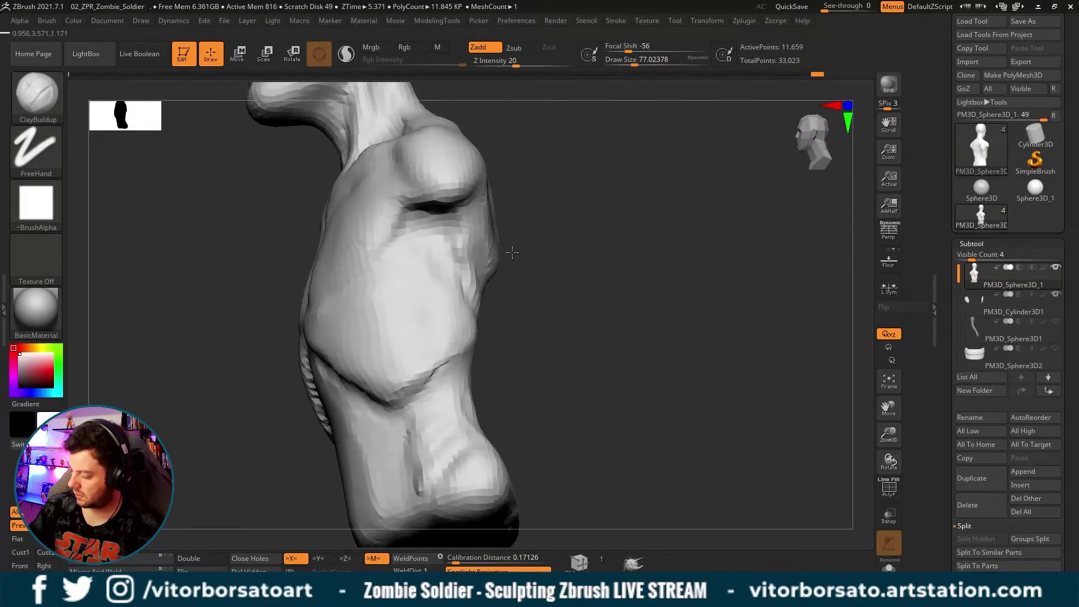
pyautogui.moveTo(418, 266)
pyautogui.mouseDown()
pyautogui.moveTo(460, 301)
pyautogui.moveTo(458, 289)
pyautogui.mouseUp()
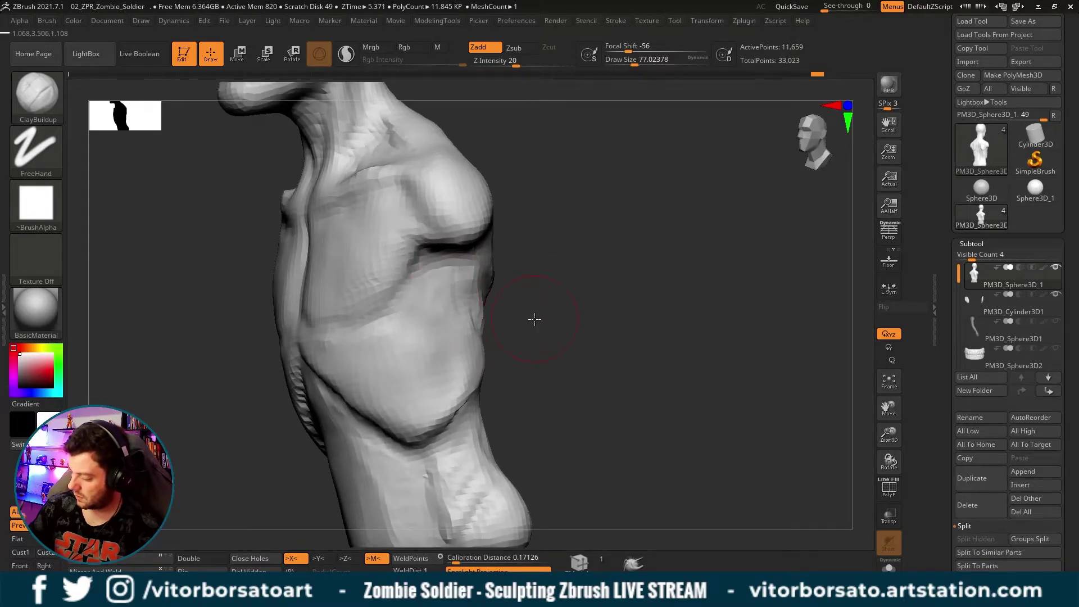
pyautogui.moveTo(534, 319)
pyautogui.mouseDown()
pyautogui.moveTo(531, 267)
pyautogui.moveTo(517, 289)
pyautogui.moveTo(495, 278)
pyautogui.mouseUp()
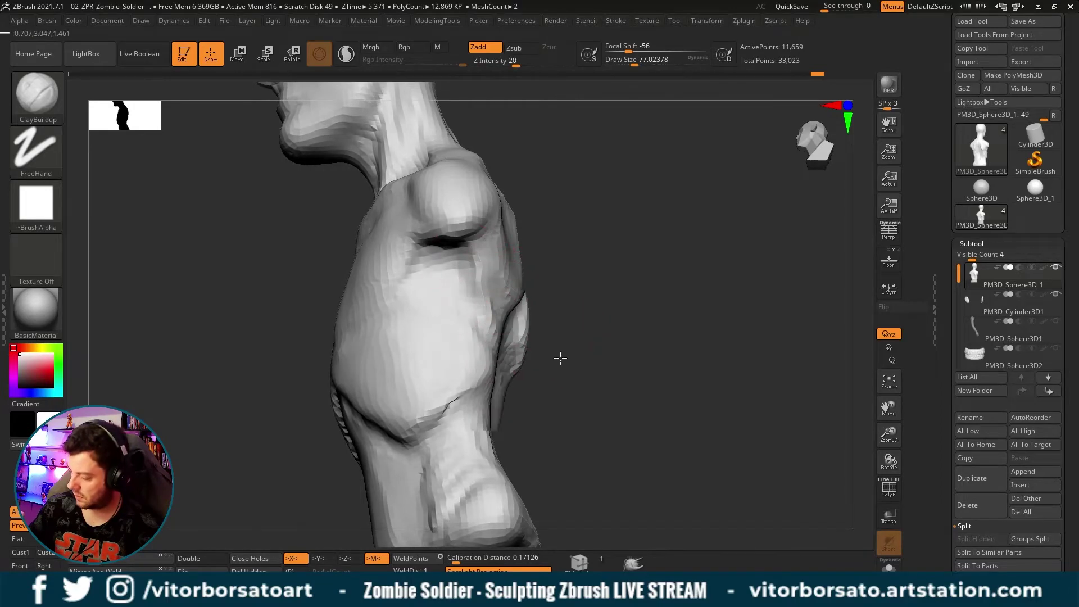
pyautogui.moveTo(560, 358)
pyautogui.mouseDown()
pyautogui.moveTo(536, 388)
pyautogui.moveTo(575, 386)
pyautogui.moveTo(561, 288)
pyautogui.moveTo(548, 294)
pyautogui.moveTo(607, 284)
pyautogui.moveTo(642, 262)
pyautogui.mouseUp()
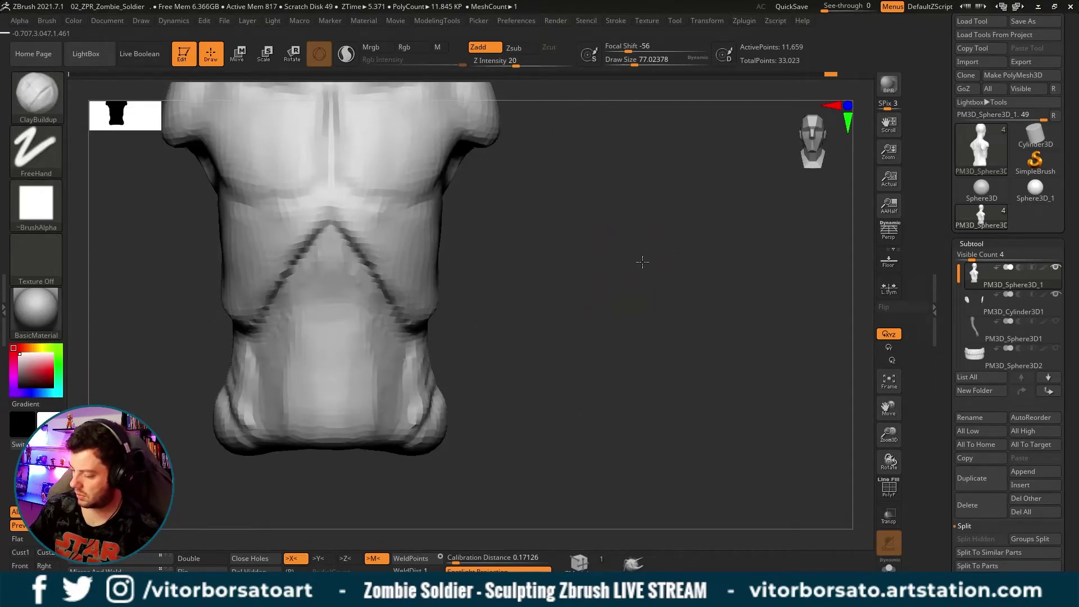
pyautogui.press('f')
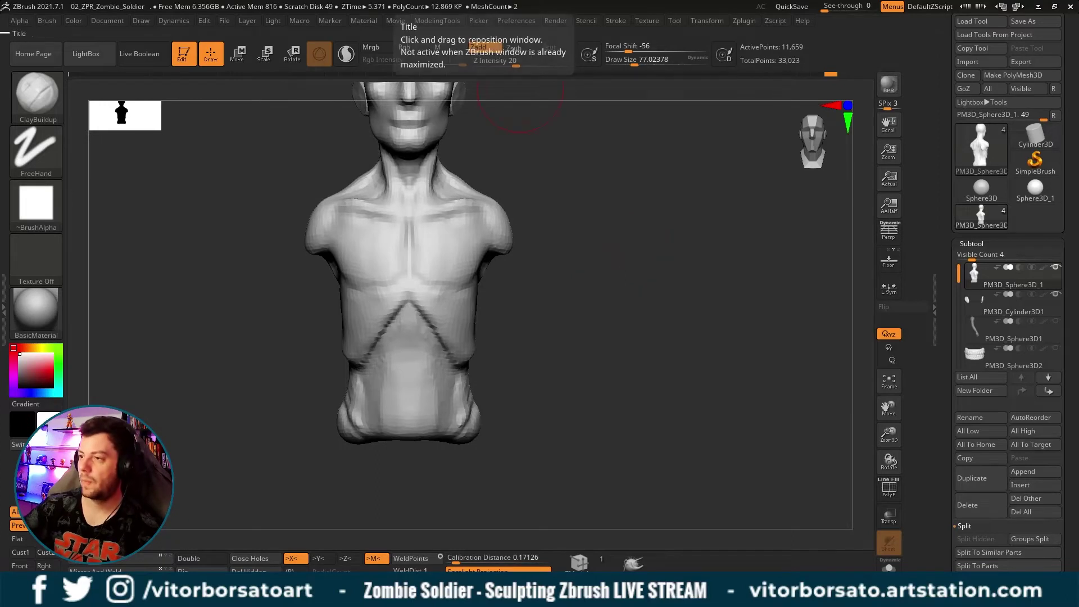
pyautogui.moveTo(669, 303)
pyautogui.mouseDown()
pyautogui.moveTo(663, 275)
pyautogui.moveTo(681, 289)
pyautogui.moveTo(662, 285)
pyautogui.moveTo(631, 304)
pyautogui.mouseUp()
pyautogui.scroll(2, 391, 285)
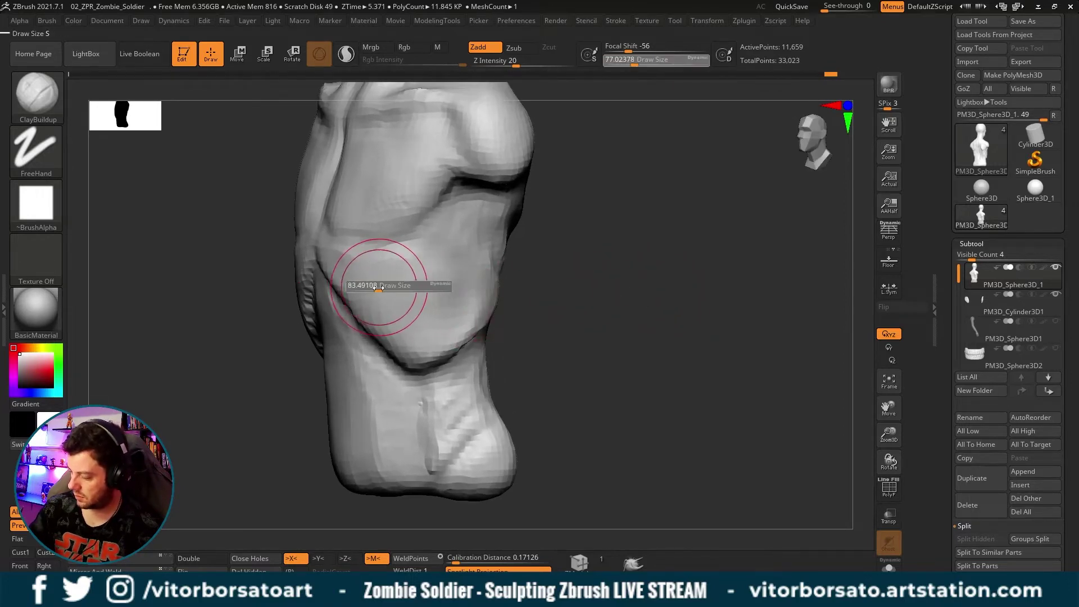
# Select the Move brush and adjust its draw size with the torso facing front.
pyautogui.press('b')
pyautogui.press('m')
pyautogui.press('v')
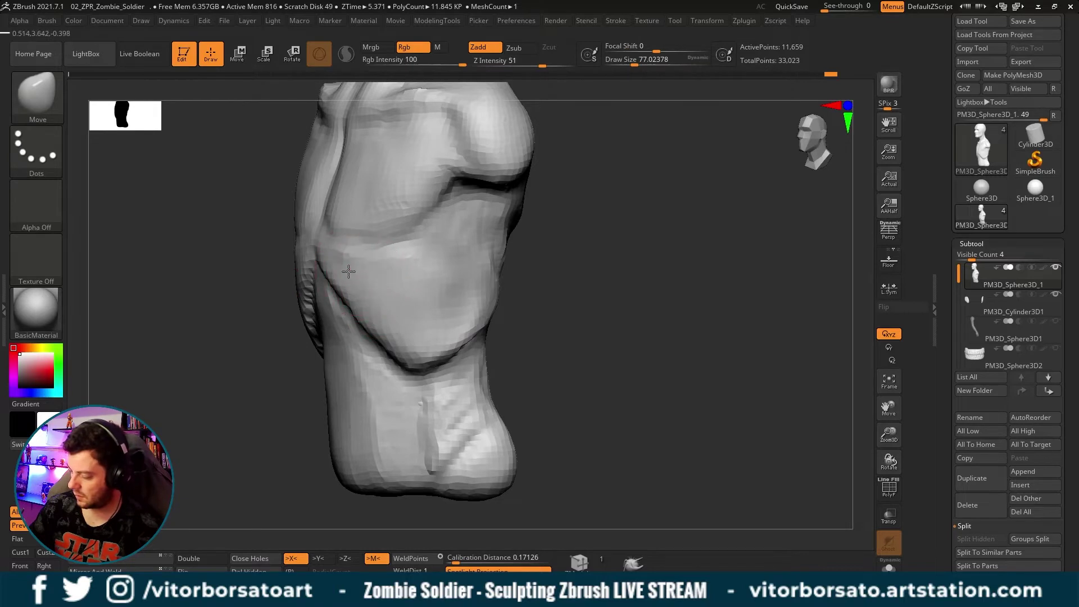
pyautogui.moveTo(511, 393); pyautogui.dragTo(397, 324)
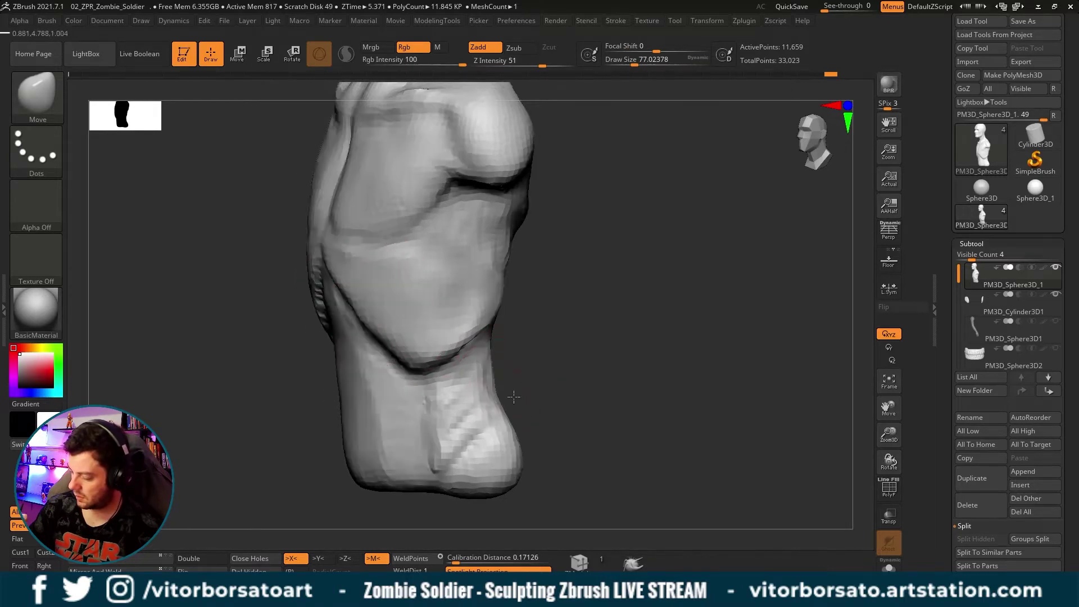
pyautogui.moveTo(393, 350); pyautogui.dragTo(425, 336, button='right')
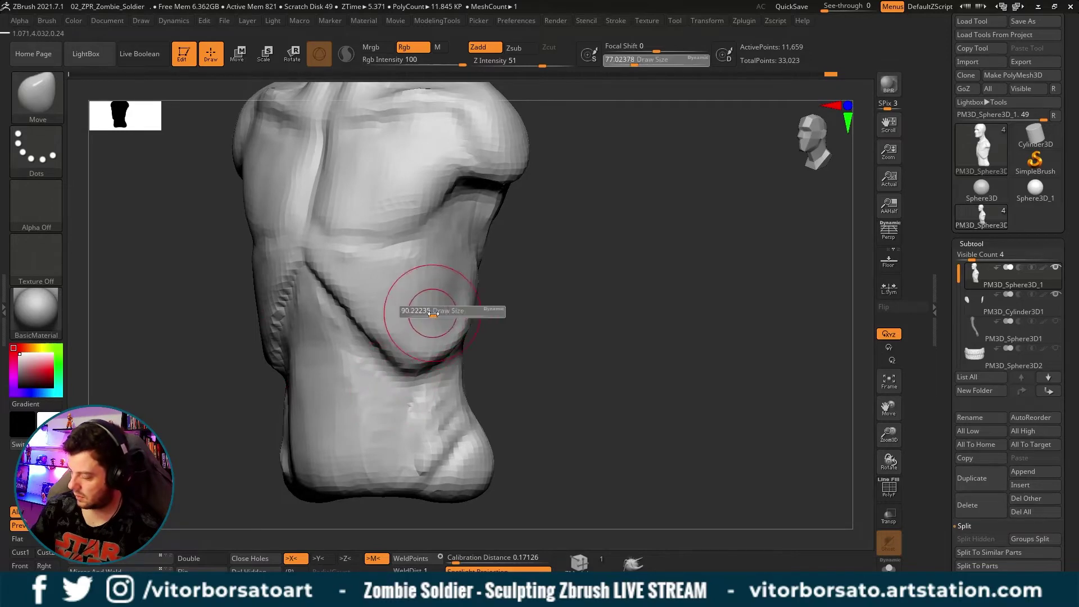
pyautogui.moveTo(446, 304)
pyautogui.mouseDown(button='right')
pyautogui.moveTo(477, 329)
pyautogui.moveTo(409, 319)
pyautogui.moveTo(449, 307)
pyautogui.moveTo(417, 316)
pyautogui.moveTo(417, 345)
pyautogui.moveTo(417, 322)
pyautogui.moveTo(448, 310)
pyautogui.moveTo(395, 330)
pyautogui.moveTo(465, 296)
pyautogui.moveTo(494, 296)
pyautogui.moveTo(429, 302)
pyautogui.moveTo(441, 306)
pyautogui.moveTo(468, 296)
pyautogui.moveTo(427, 292)
pyautogui.moveTo(439, 338)
pyautogui.mouseUp(button='right')
pyautogui.press('s')
pyautogui.press('s')
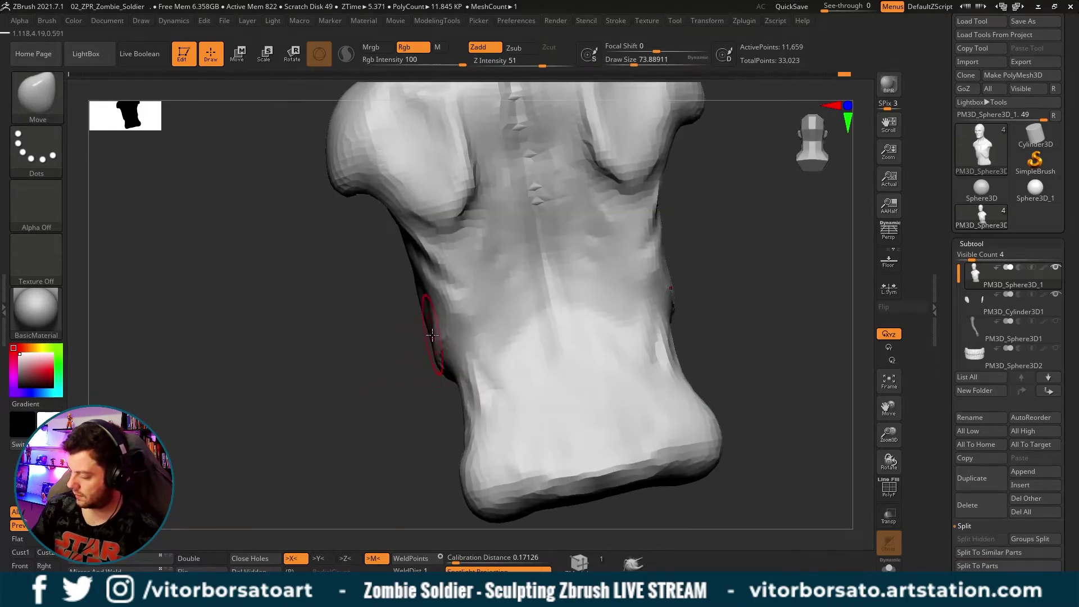
pyautogui.press('s')
# Orbit around the torso's back and sides, Shift-smoothing along the edge.
pyautogui.moveTo(434, 339)
pyautogui.mouseDown()
pyautogui.moveTo(443, 341)
pyautogui.moveTo(439, 304)
pyautogui.mouseUp()
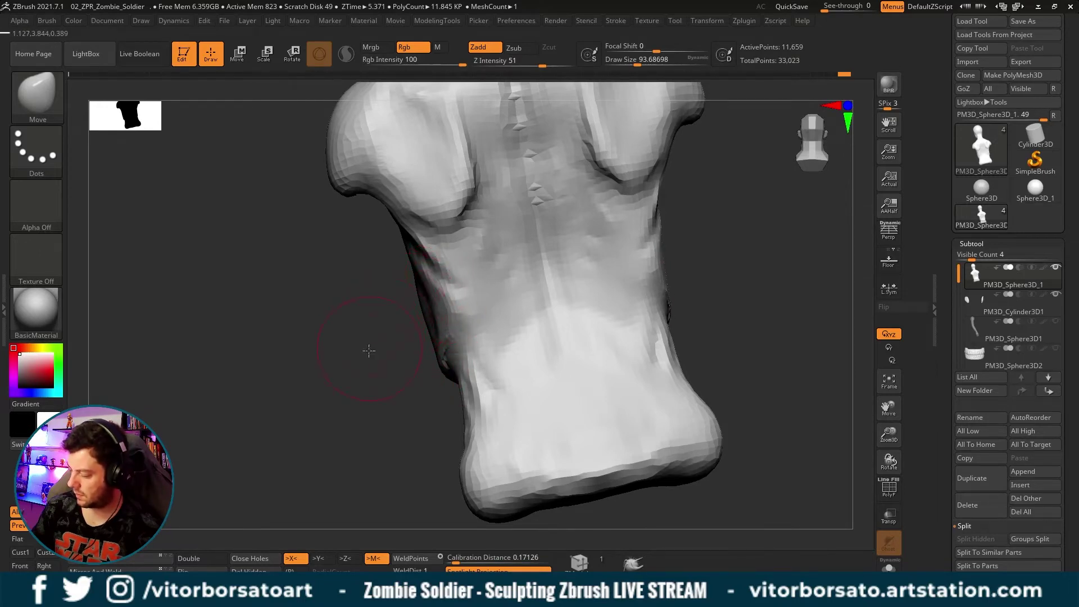
pyautogui.moveTo(369, 351)
pyautogui.mouseDown()
pyautogui.moveTo(457, 313)
pyautogui.moveTo(432, 277)
pyautogui.mouseUp()
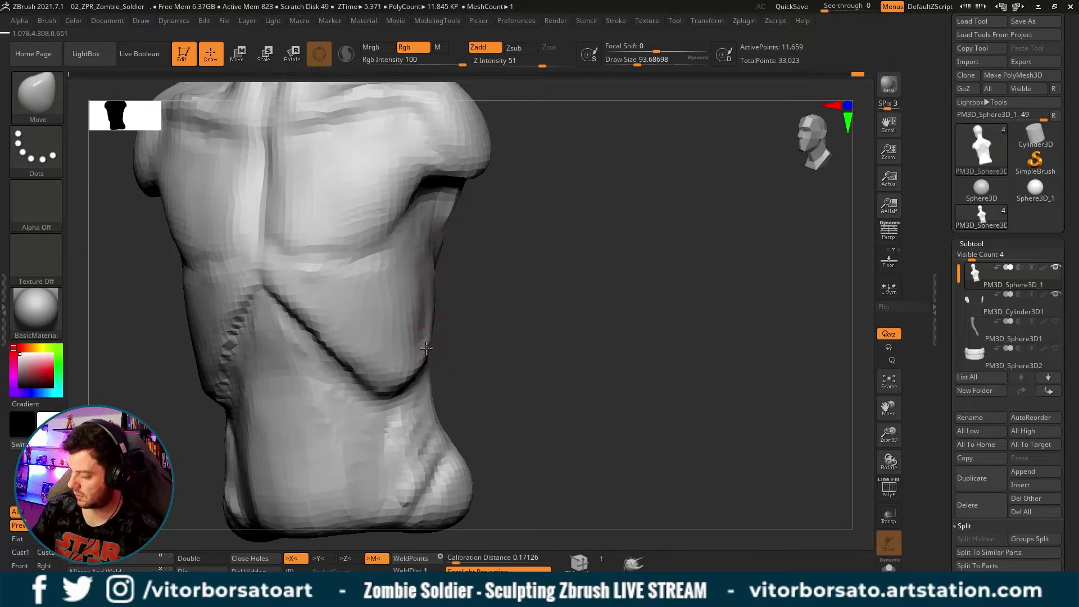
pyautogui.press('shift')
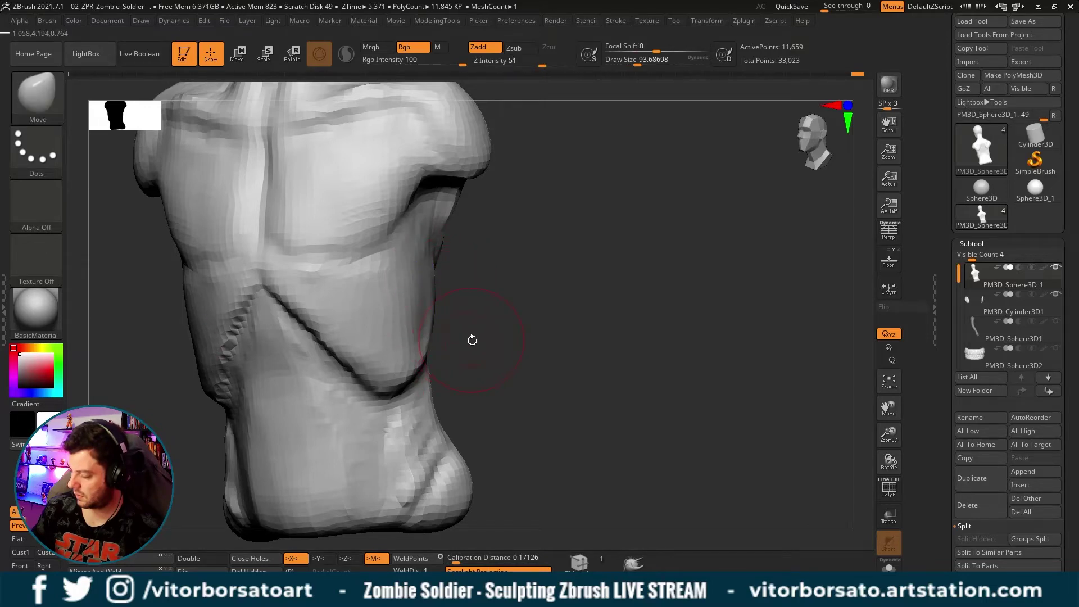
pyautogui.moveTo(469, 341)
pyautogui.mouseDown()
pyautogui.moveTo(465, 281)
pyautogui.moveTo(540, 334)
pyautogui.mouseUp()
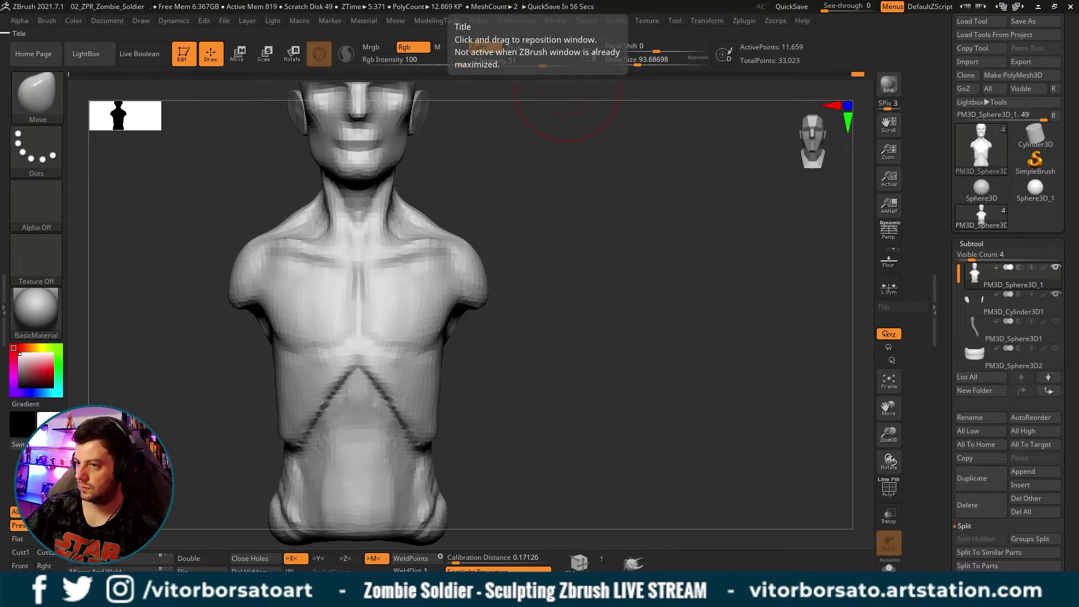
pyautogui.moveTo(540, 359)
pyautogui.mouseDown()
pyautogui.moveTo(561, 393)
pyautogui.moveTo(537, 275)
pyautogui.mouseUp()
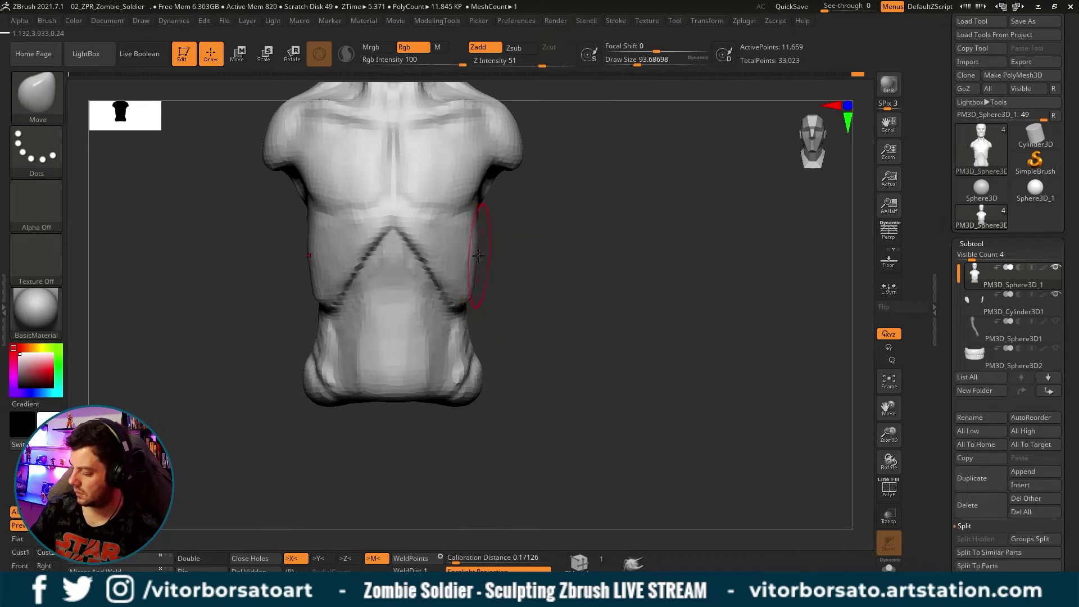
pyautogui.moveTo(505, 271)
pyautogui.mouseDown()
pyautogui.moveTo(477, 271)
pyautogui.moveTo(488, 287)
pyautogui.moveTo(478, 337)
pyautogui.mouseUp()
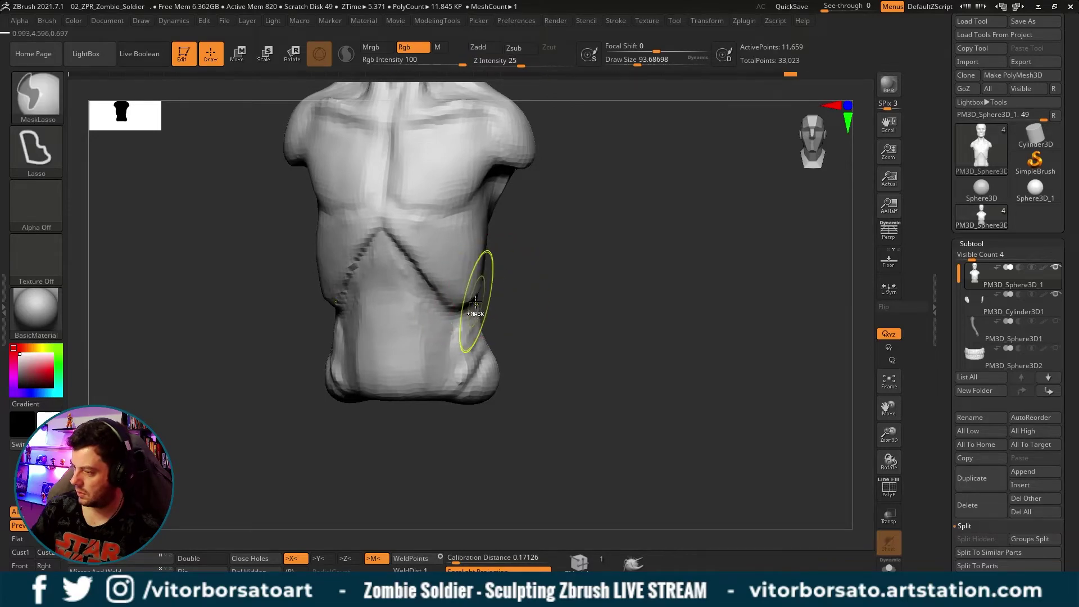
# Shrink the brush to about 68 and select the hPolish brush at Z intensity 37.
pyautogui.press('s')
pyautogui.moveTo(495, 283)
pyautogui.mouseDown()
pyautogui.moveTo(480, 279)
pyautogui.moveTo(513, 260)
pyautogui.moveTo(484, 224)
pyautogui.mouseUp()
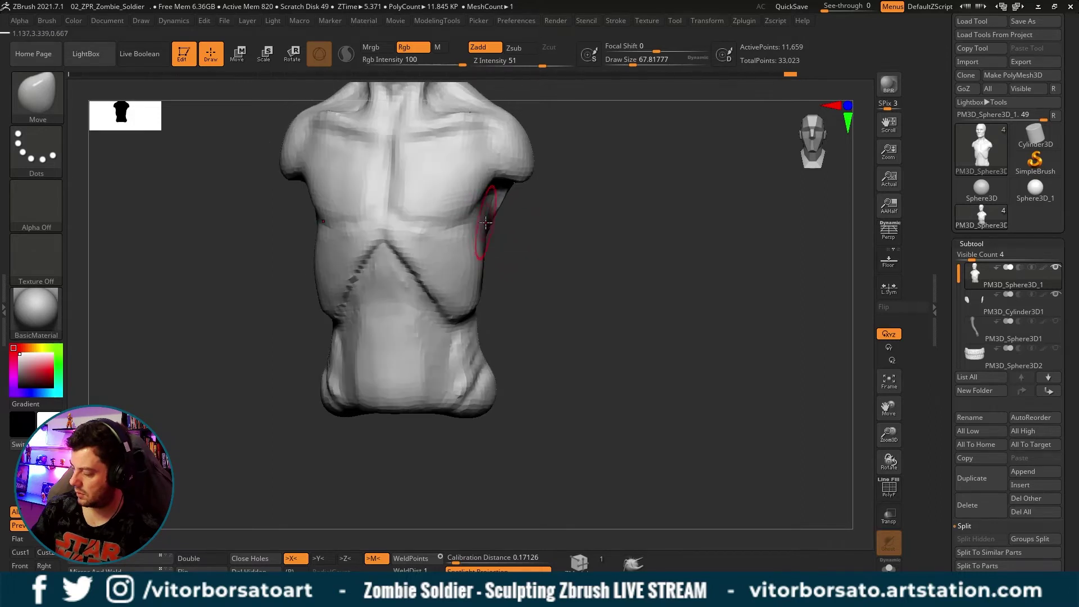
pyautogui.moveTo(497, 267)
pyautogui.mouseDown()
pyautogui.moveTo(474, 221)
pyautogui.moveTo(499, 233)
pyautogui.moveTo(490, 279)
pyautogui.mouseUp()
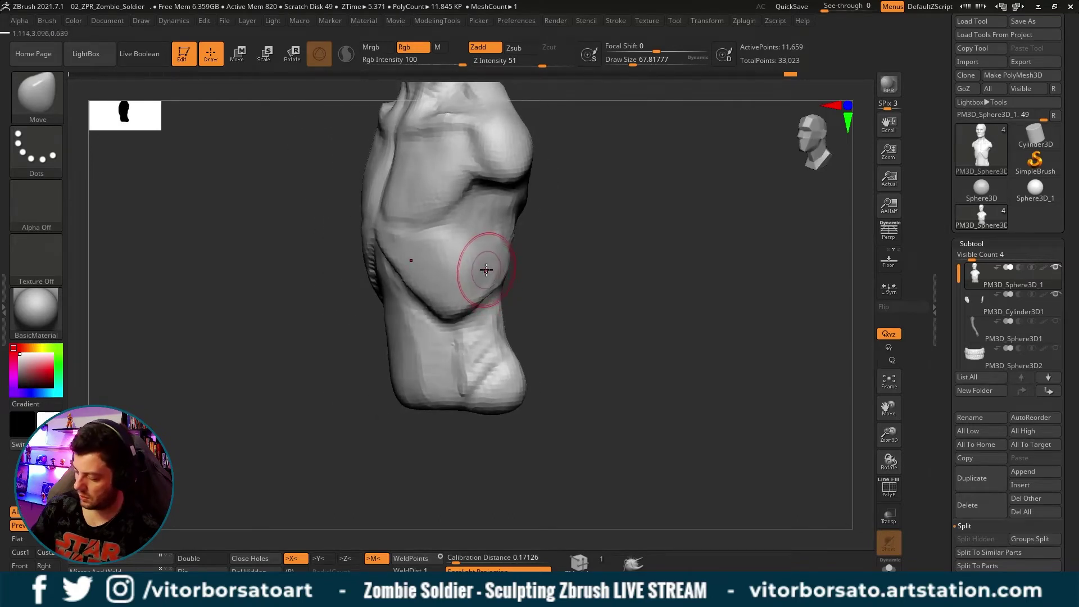
pyautogui.press('b')
pyautogui.press('h')
pyautogui.press('p')
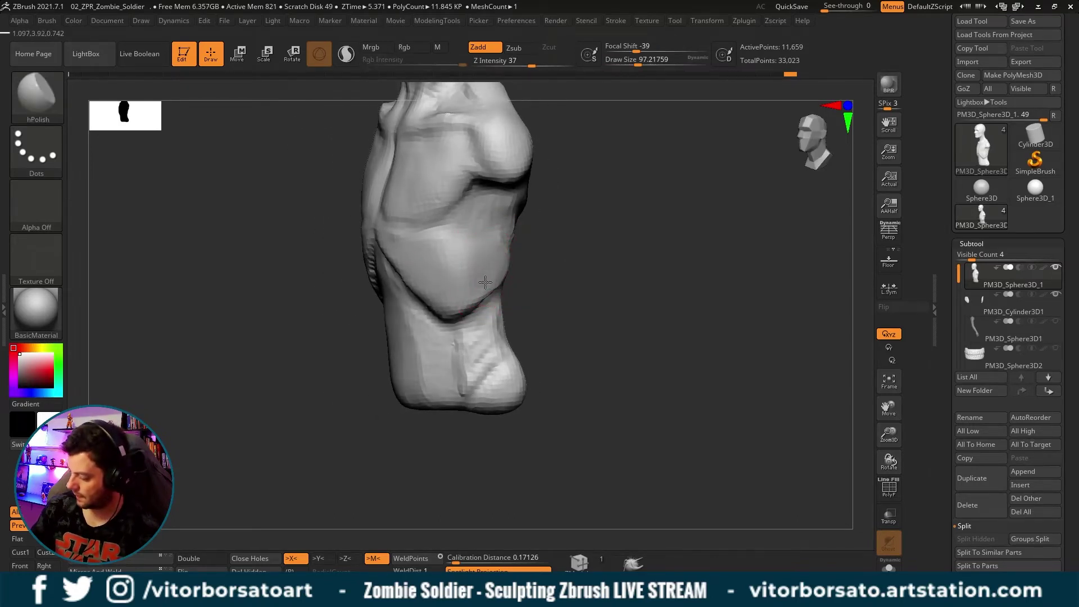
# Enlarge the brush to about 187, then 251, with the torso facing front.
pyautogui.moveTo(518, 320)
pyautogui.mouseDown()
pyautogui.moveTo(458, 277)
pyautogui.moveTo(540, 260)
pyautogui.moveTo(562, 264)
pyautogui.moveTo(571, 282)
pyautogui.mouseUp()
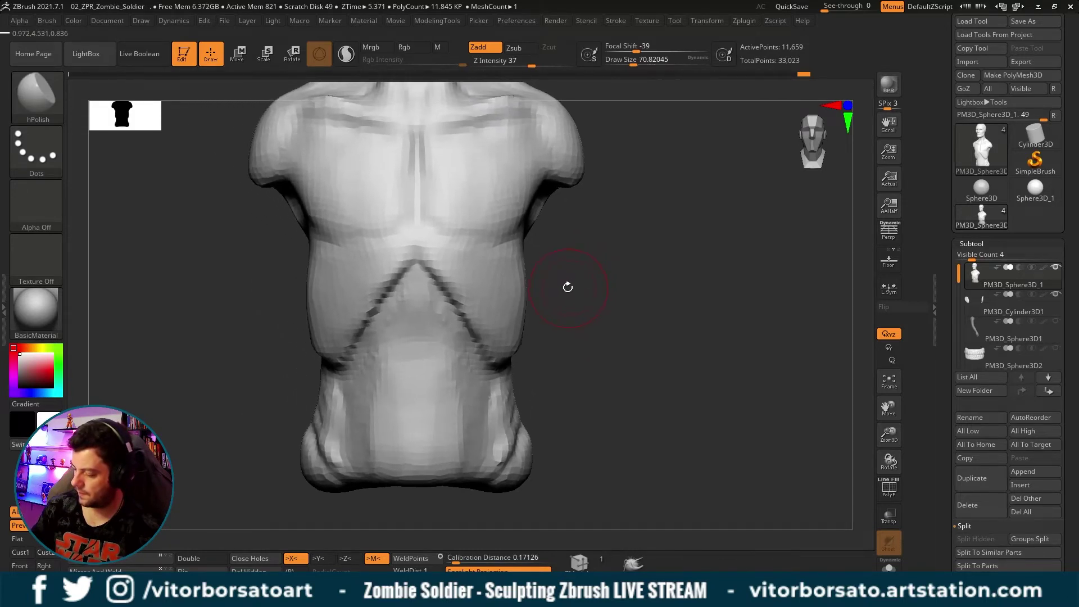
pyautogui.press('s')
pyautogui.moveTo(294, 297)
pyautogui.mouseDown()
pyautogui.moveTo(311, 298)
pyautogui.moveTo(308, 316)
pyautogui.mouseUp()
pyautogui.press('s')
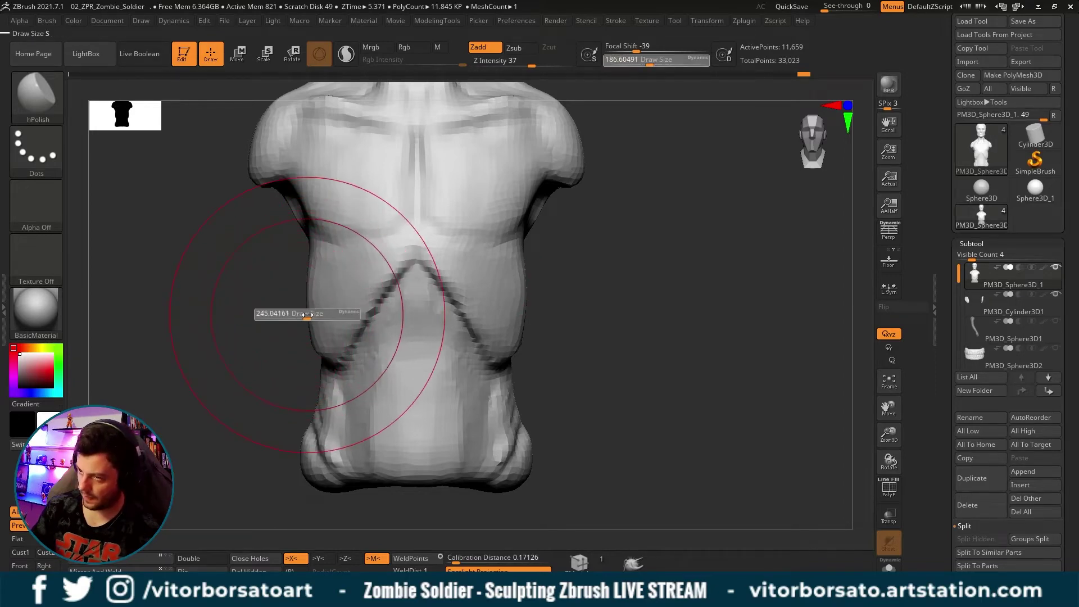
# Switch back to the Move brush and reduce its size to about 196.
pyautogui.press('b')
pyautogui.press('m')
pyautogui.press('v')
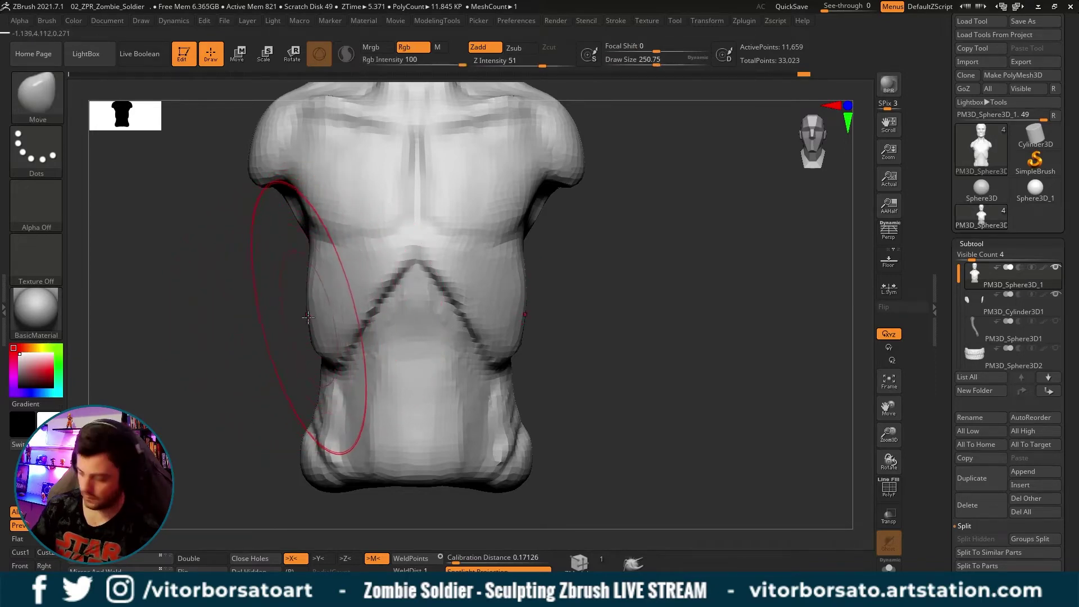
pyautogui.press('s')
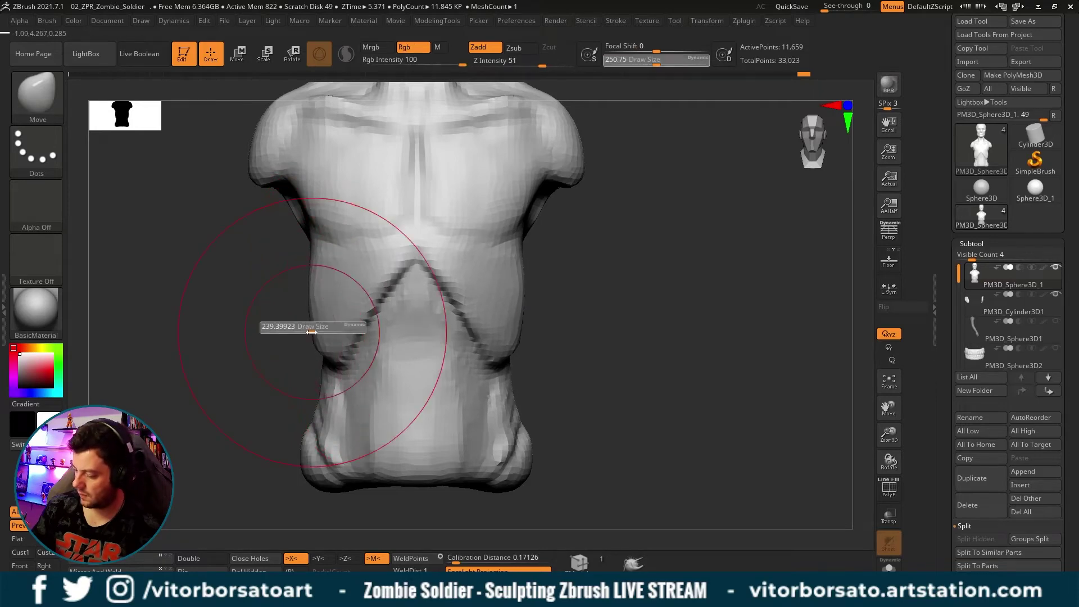
pyautogui.moveTo(313, 320); pyautogui.dragTo(306, 321)
pyautogui.press('s')
pyautogui.moveTo(316, 368); pyautogui.dragTo(318, 396)
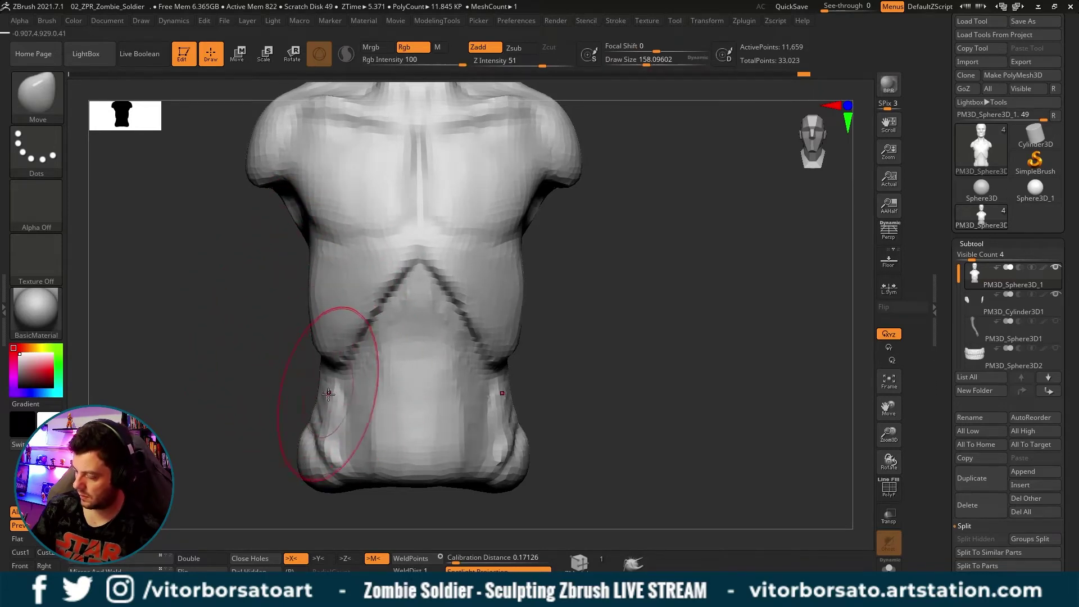
# Orbit around the torso's side and back, resizing the Move brush to about 74, 54, then 112.
pyautogui.moveTo(557, 371); pyautogui.dragTo(537, 366)
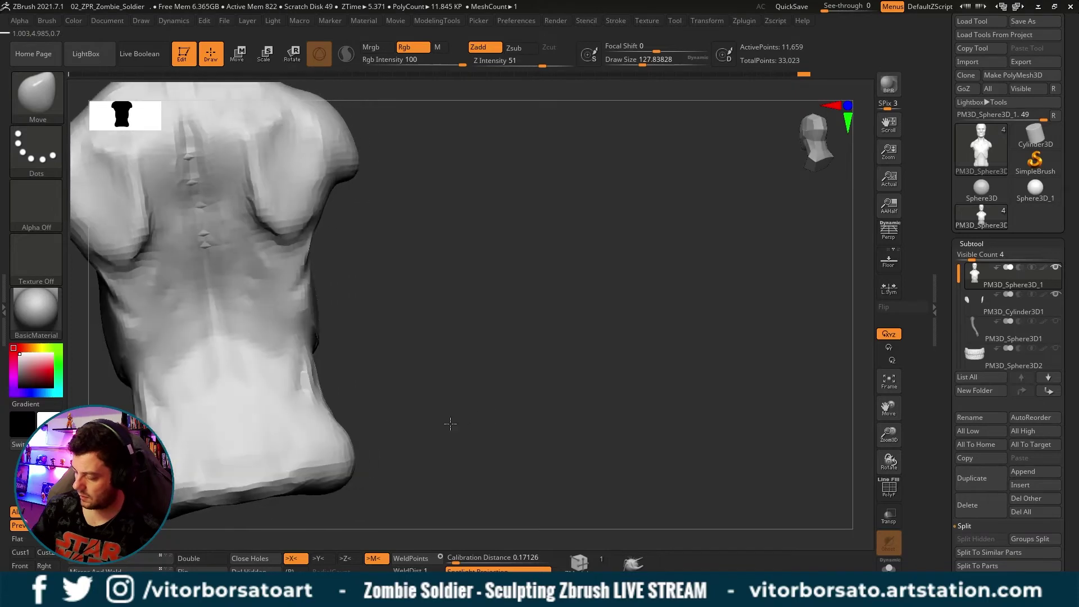
pyautogui.press('s')
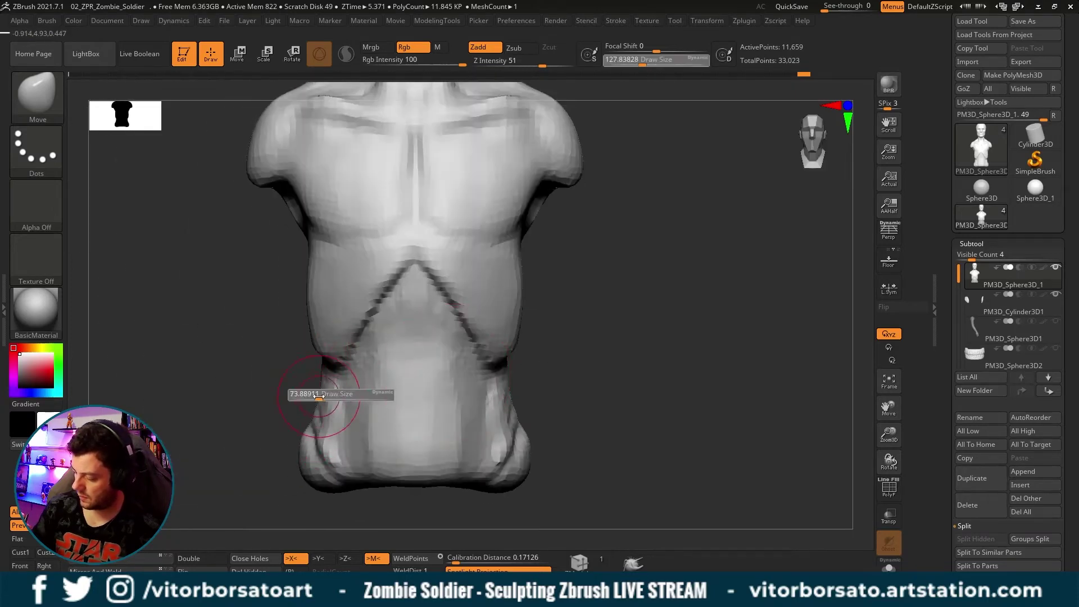
pyautogui.moveTo(326, 400)
pyautogui.mouseDown()
pyautogui.moveTo(292, 393)
pyautogui.moveTo(353, 385)
pyautogui.mouseUp()
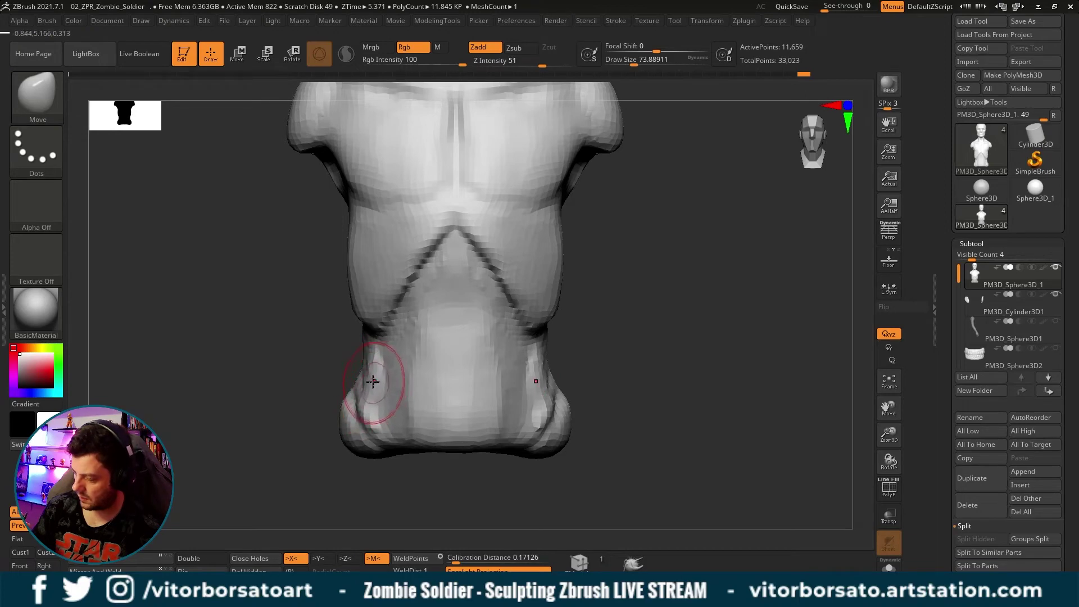
pyautogui.moveTo(361, 363)
pyautogui.mouseDown()
pyautogui.moveTo(371, 323)
pyautogui.moveTo(340, 374)
pyautogui.moveTo(373, 335)
pyautogui.moveTo(366, 291)
pyautogui.moveTo(369, 302)
pyautogui.mouseUp()
pyautogui.press('[')
pyautogui.press('s')
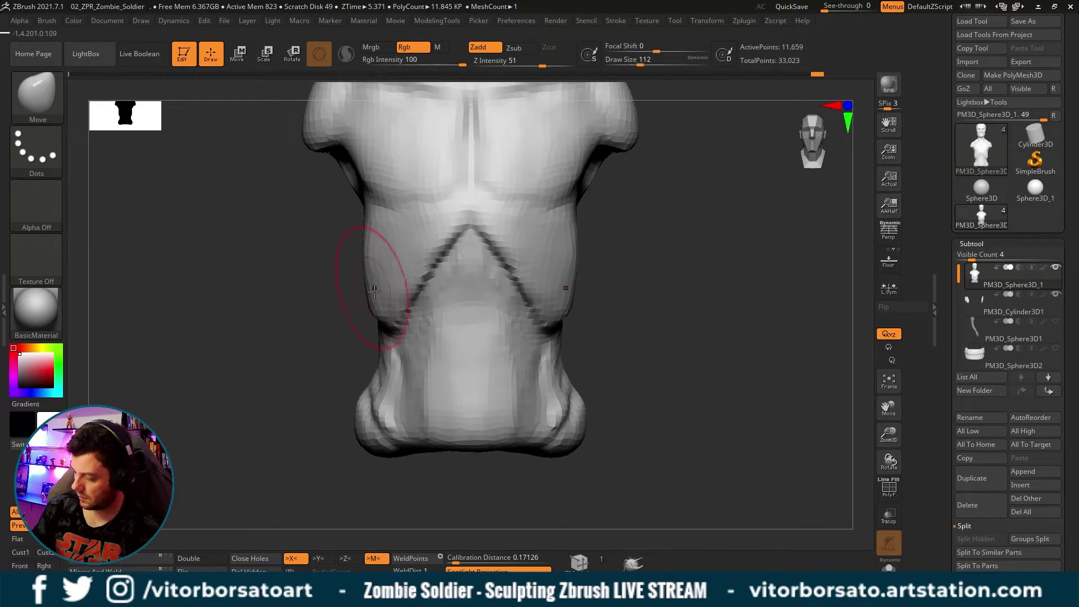
pyautogui.moveTo(626, 277)
pyautogui.mouseDown()
pyautogui.moveTo(523, 278)
pyautogui.moveTo(621, 298)
pyautogui.moveTo(609, 261)
pyautogui.moveTo(646, 190)
pyautogui.mouseUp()
# Revert recent abdomen edits via Undo History, smooth the abdomen crease, and set brush size about 62.
pyautogui.moveTo(816, 72)
pyautogui.mouseDown()
pyautogui.moveTo(126, 76)
pyautogui.moveTo(629, 74)
pyautogui.moveTo(819, 120)
pyautogui.moveTo(666, 159)
pyautogui.moveTo(817, 177)
pyautogui.mouseUp()
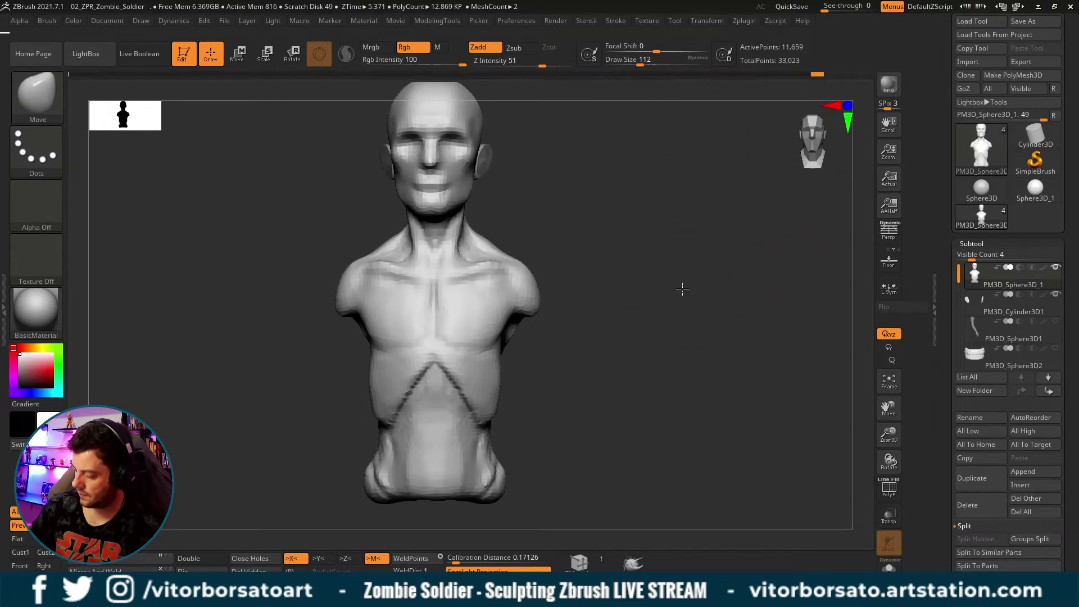
pyautogui.moveTo(687, 289)
pyautogui.mouseDown()
pyautogui.moveTo(668, 291)
pyautogui.moveTo(656, 236)
pyautogui.moveTo(570, 304)
pyautogui.mouseUp()
pyautogui.press('[')
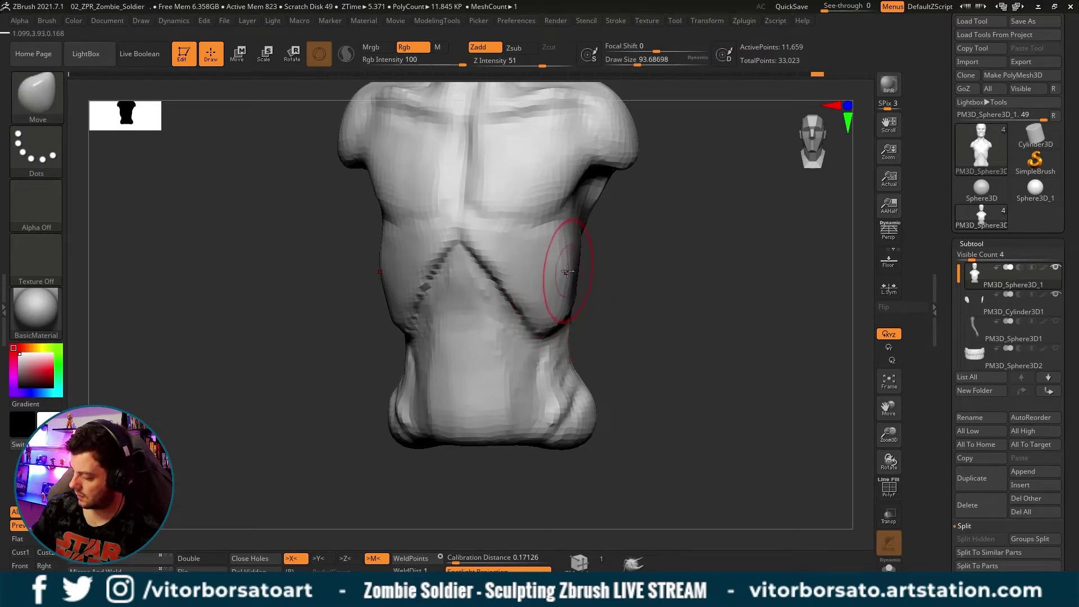
pyautogui.keyDown('shift'); pyautogui.moveTo(563, 225); pyautogui.dragTo(562, 303); pyautogui.keyUp('shift')
pyautogui.moveTo(619, 269)
pyautogui.mouseDown()
pyautogui.moveTo(579, 283)
pyautogui.moveTo(691, 282)
pyautogui.moveTo(669, 279)
pyautogui.moveTo(671, 264)
pyautogui.moveTo(629, 310)
pyautogui.moveTo(602, 305)
pyautogui.moveTo(712, 259)
pyautogui.moveTo(731, 297)
pyautogui.mouseUp()
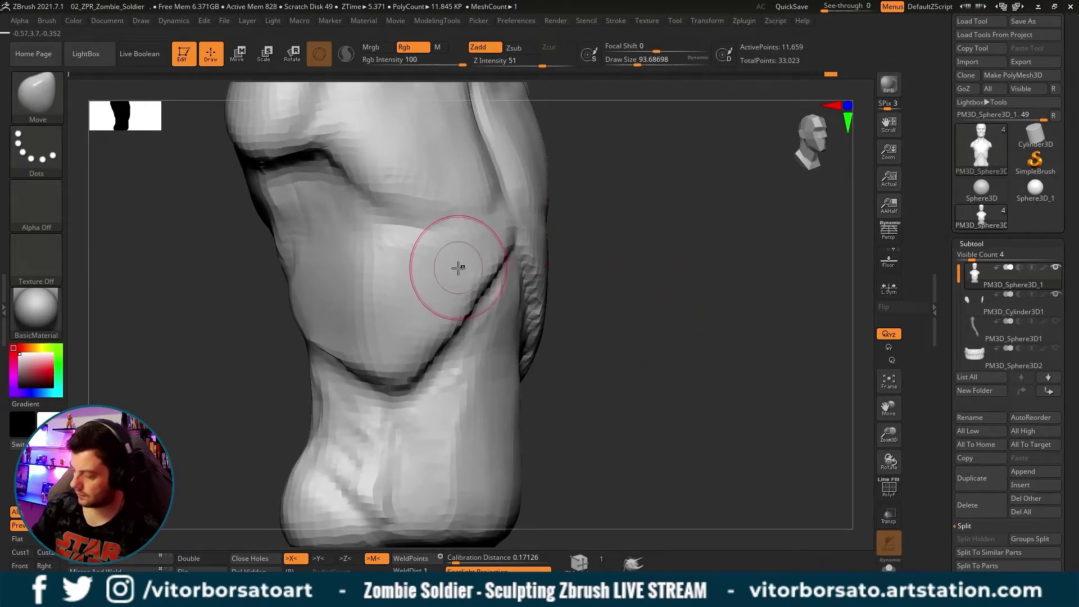
pyautogui.press('s')
pyautogui.moveTo(482, 224); pyautogui.dragTo(452, 210)
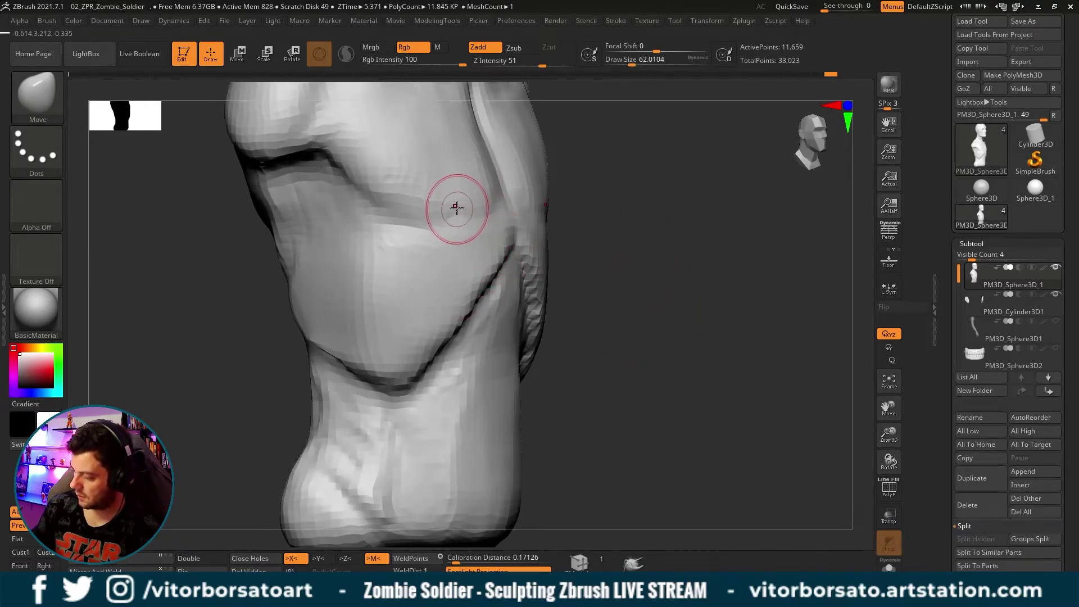
pyautogui.moveTo(615, 227)
pyautogui.mouseDown()
pyautogui.moveTo(632, 224)
pyautogui.moveTo(592, 248)
pyautogui.moveTo(362, 226)
pyautogui.mouseUp()
# Carve the lower pectoral crease with DamStandard (Zsub), then orbit beneath the chest to check it.
pyautogui.press('b')
pyautogui.press('d')
pyautogui.press('s')
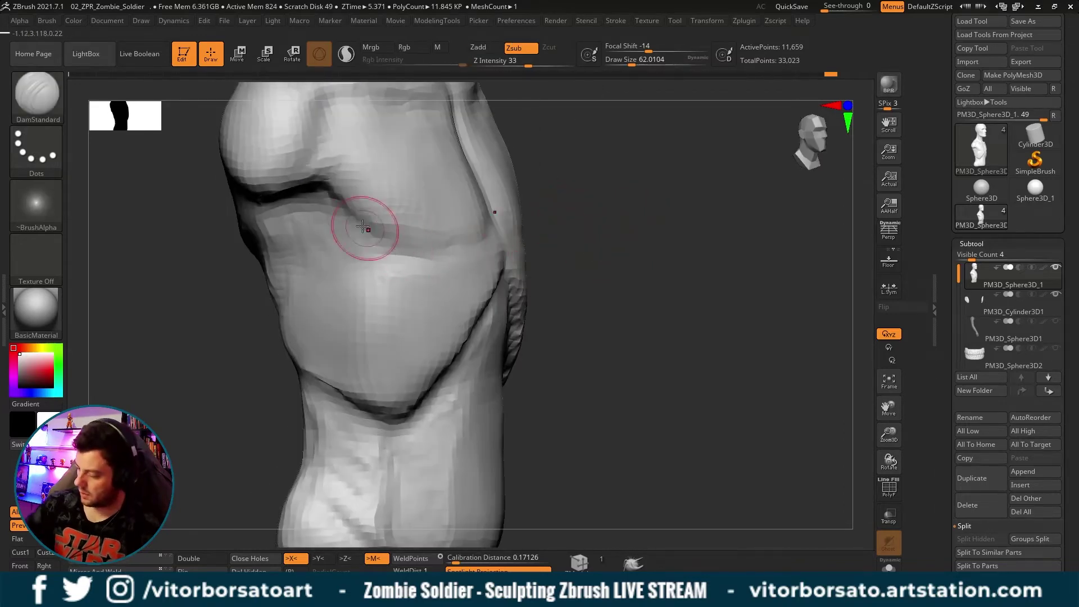
pyautogui.moveTo(528, 222)
pyautogui.mouseDown()
pyautogui.moveTo(650, 244)
pyautogui.moveTo(560, 251)
pyautogui.mouseUp()
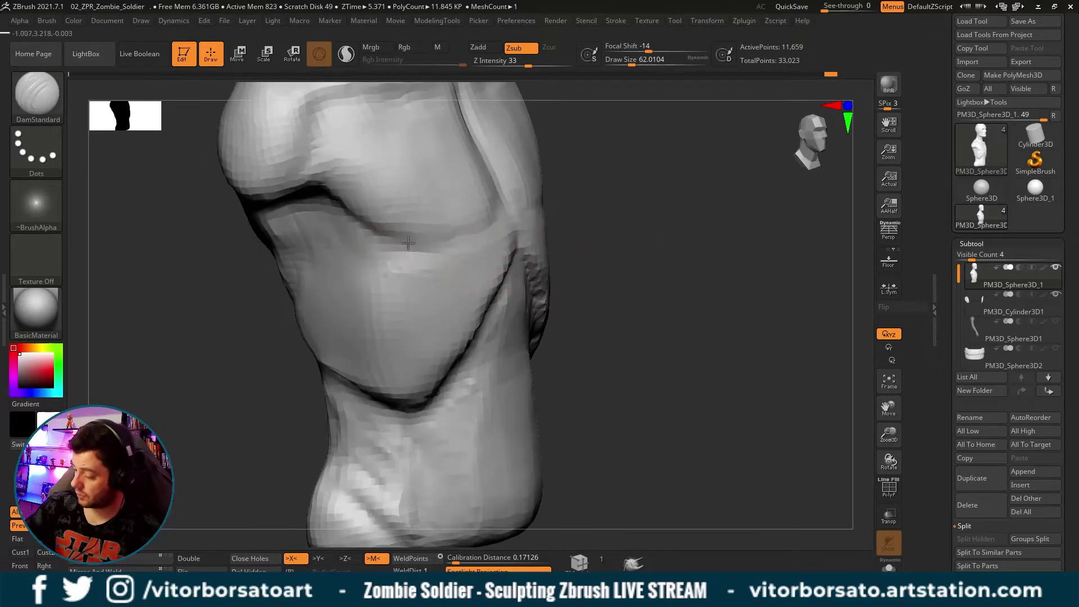
pyautogui.moveTo(480, 231)
pyautogui.mouseDown()
pyautogui.moveTo(682, 205)
pyautogui.moveTo(622, 267)
pyautogui.moveTo(697, 148)
pyautogui.moveTo(502, 224)
pyautogui.mouseUp()
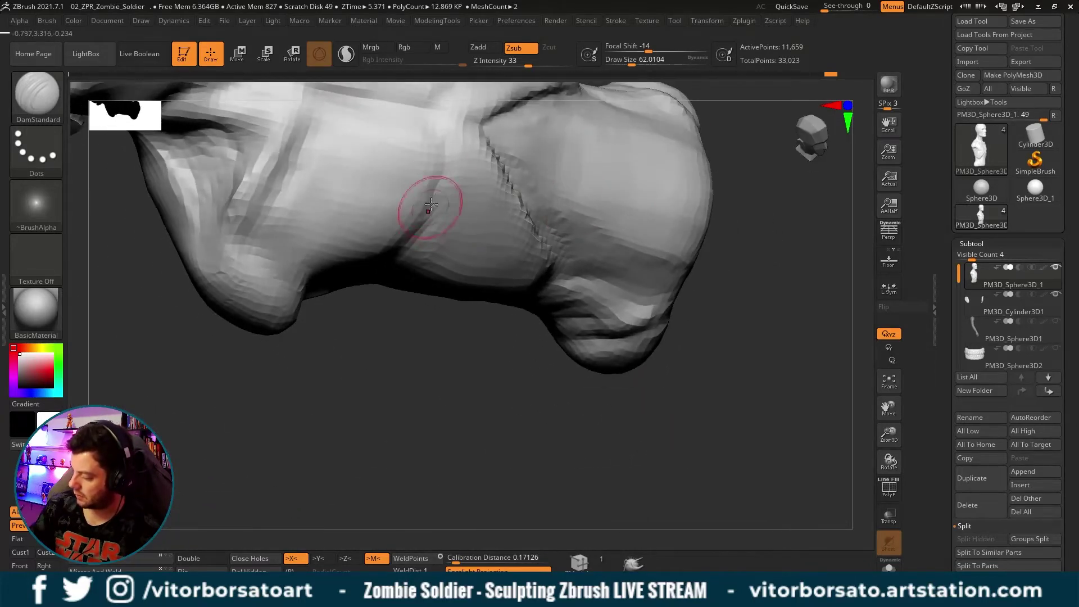
pyautogui.moveTo(436, 338); pyautogui.dragTo(389, 294)
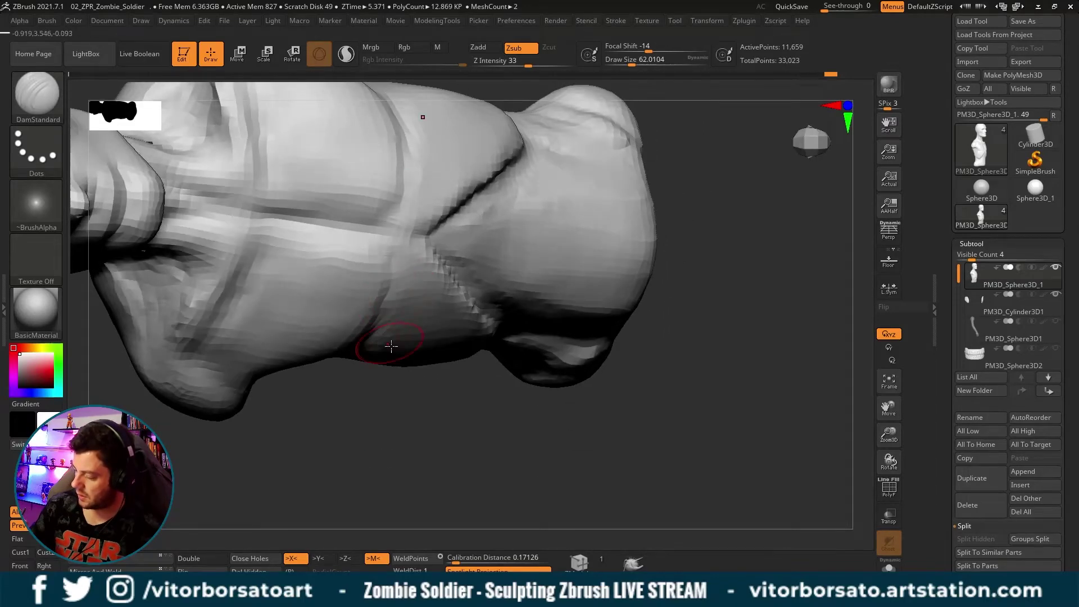
pyautogui.moveTo(391, 347)
pyautogui.mouseDown()
pyautogui.moveTo(390, 294)
pyautogui.moveTo(571, 330)
pyautogui.moveTo(590, 308)
pyautogui.moveTo(665, 308)
pyautogui.moveTo(555, 223)
pyautogui.mouseUp()
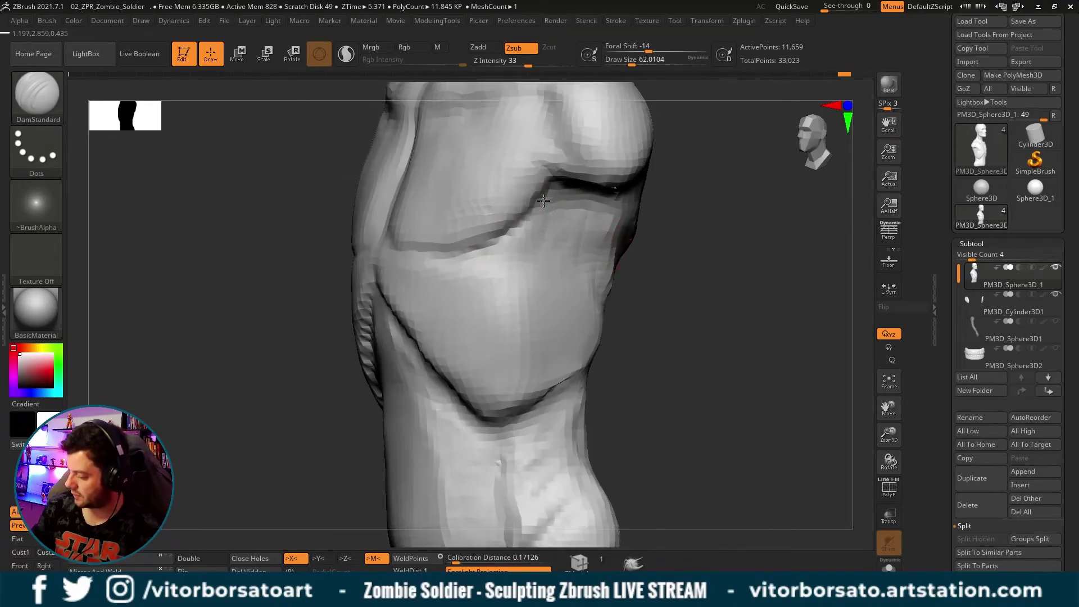
pyautogui.moveTo(639, 313)
pyautogui.mouseDown()
pyautogui.moveTo(647, 300)
pyautogui.moveTo(631, 263)
pyautogui.moveTo(525, 281)
pyautogui.mouseUp()
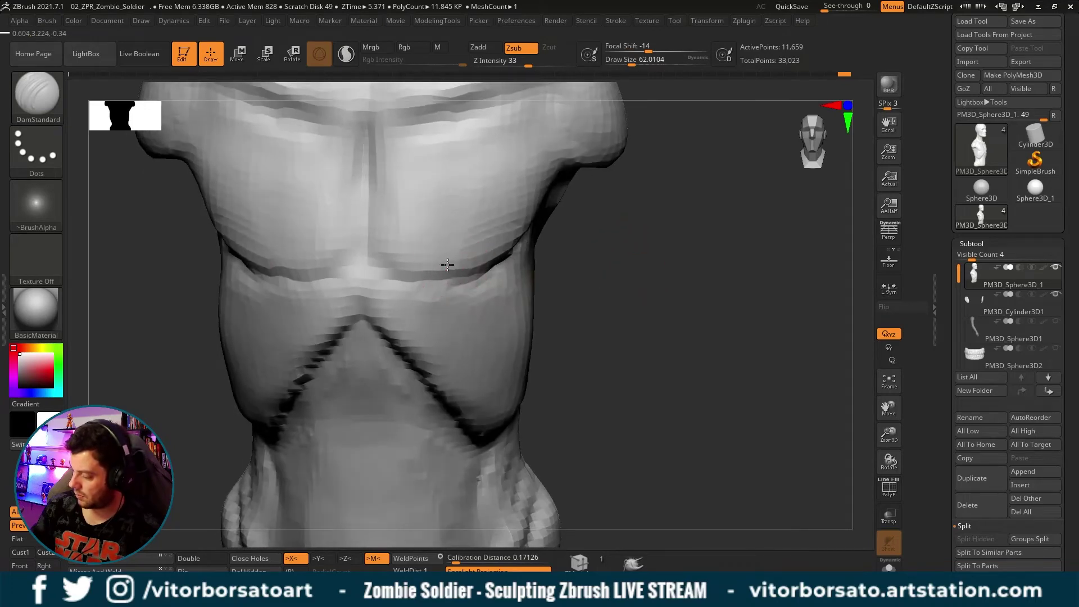
# Return to the Move brush at Z intensity 51, sized about 120.
pyautogui.press('s')
pyautogui.moveTo(448, 261)
pyautogui.mouseDown()
pyautogui.moveTo(467, 260)
pyautogui.moveTo(449, 278)
pyautogui.moveTo(505, 249)
pyautogui.moveTo(481, 264)
pyautogui.mouseUp()
pyautogui.press('b')
pyautogui.press('m')
pyautogui.press('v')
pyautogui.press('s')
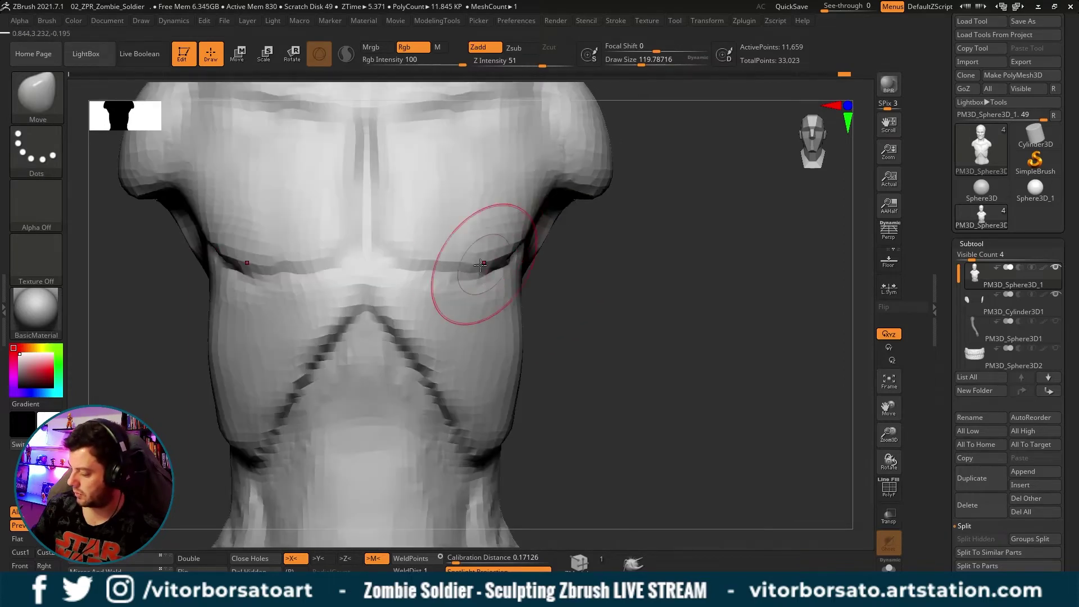
# Set the Move brush to about 140 and push and smooth the shoulder edge.
pyautogui.moveTo(459, 261)
pyautogui.mouseDown(button='right')
pyautogui.moveTo(504, 311)
pyautogui.moveTo(495, 293)
pyautogui.mouseUp(button='right')
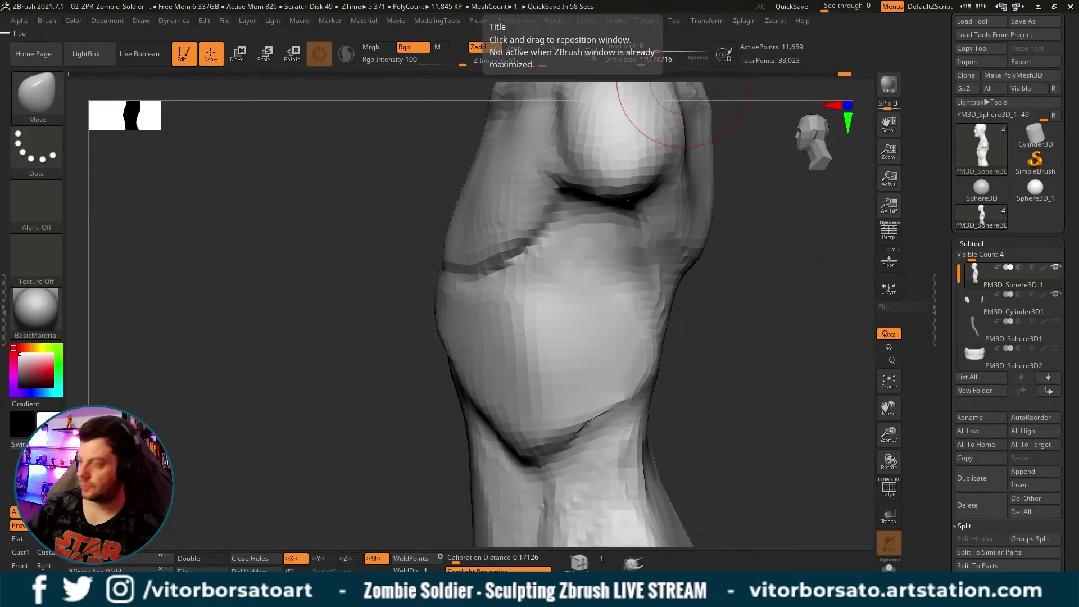
pyautogui.moveTo(740, 335)
pyautogui.mouseDown(button='right')
pyautogui.moveTo(792, 311)
pyautogui.moveTo(713, 306)
pyautogui.moveTo(670, 251)
pyautogui.moveTo(684, 292)
pyautogui.moveTo(711, 285)
pyautogui.moveTo(697, 275)
pyautogui.moveTo(693, 308)
pyautogui.moveTo(696, 294)
pyautogui.moveTo(656, 279)
pyautogui.moveTo(667, 281)
pyautogui.moveTo(664, 265)
pyautogui.moveTo(544, 244)
pyautogui.mouseUp(button='right')
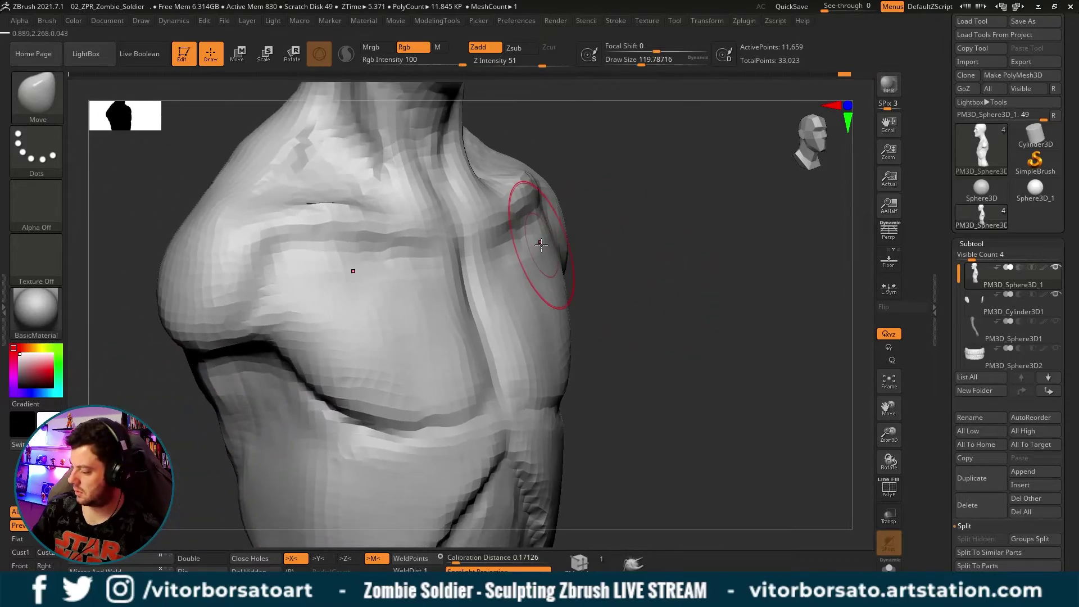
pyautogui.press('s')
pyautogui.moveTo(547, 240); pyautogui.dragTo(544, 242)
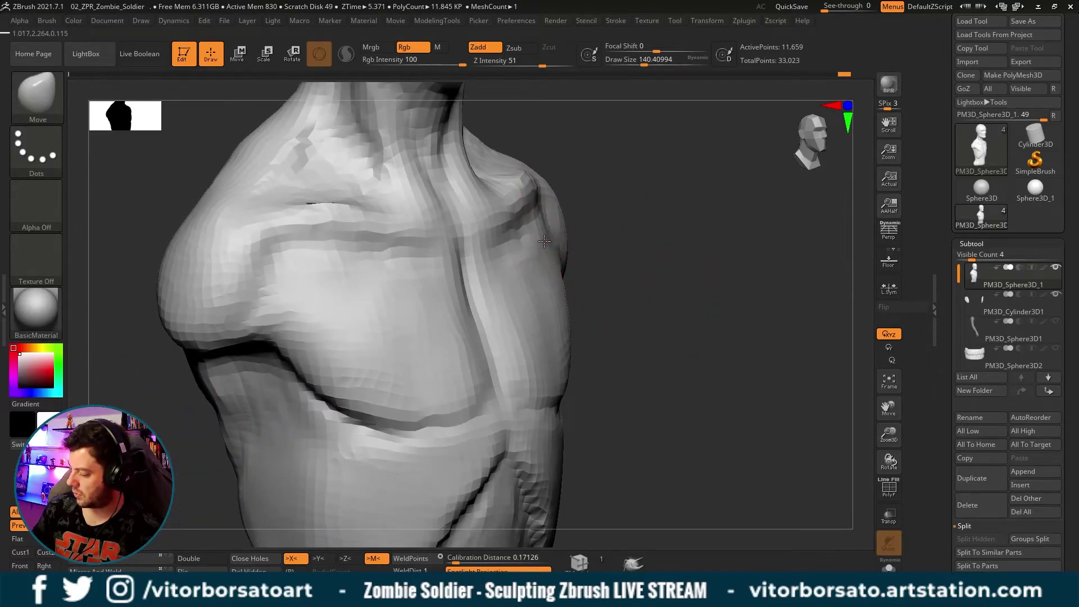
pyautogui.moveTo(583, 276)
pyautogui.mouseDown(button='right')
pyautogui.moveTo(578, 236)
pyautogui.moveTo(558, 220)
pyautogui.mouseUp(button='right')
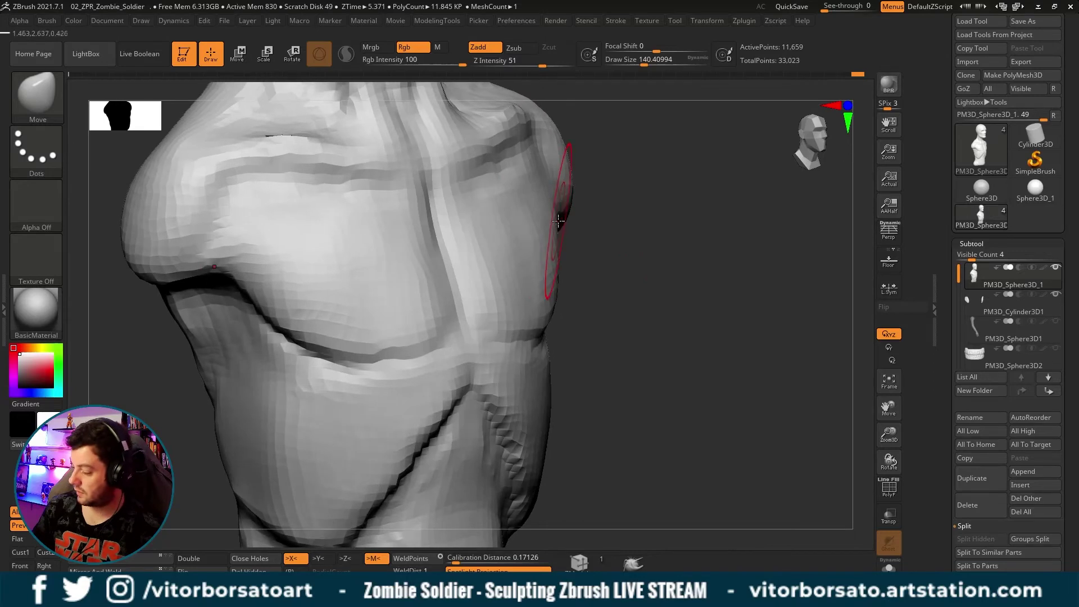
pyautogui.keyDown('shift'); pyautogui.moveTo(554, 220); pyautogui.dragTo(551, 218); pyautogui.keyUp('shift')
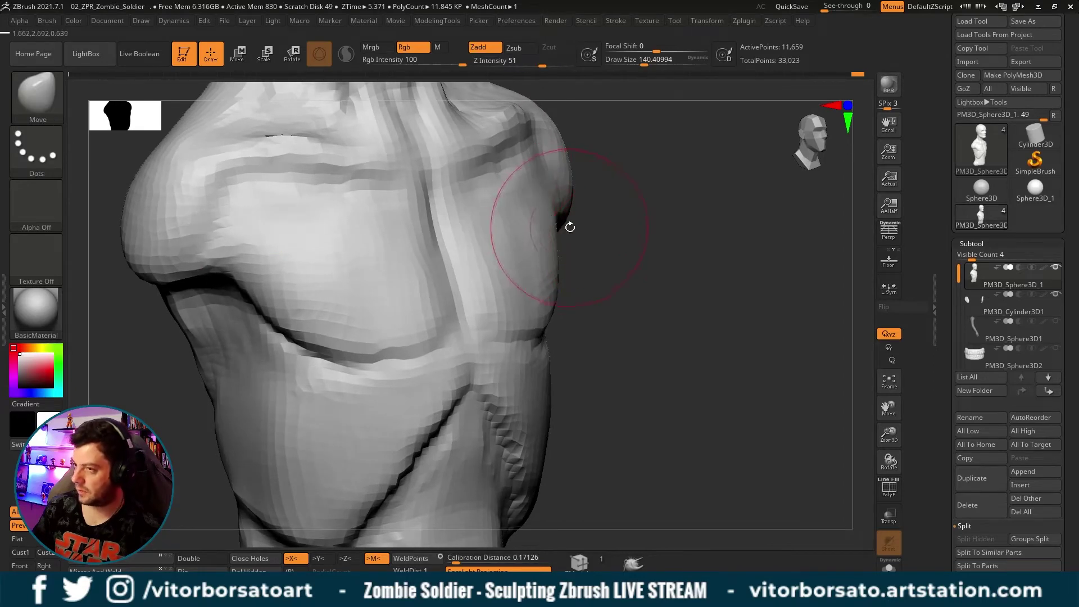
# Shrink the brush to about 80, refine the shoulder, then select ClayBuildup at size about 59.
pyautogui.moveTo(586, 228); pyautogui.dragTo(534, 171, button='right')
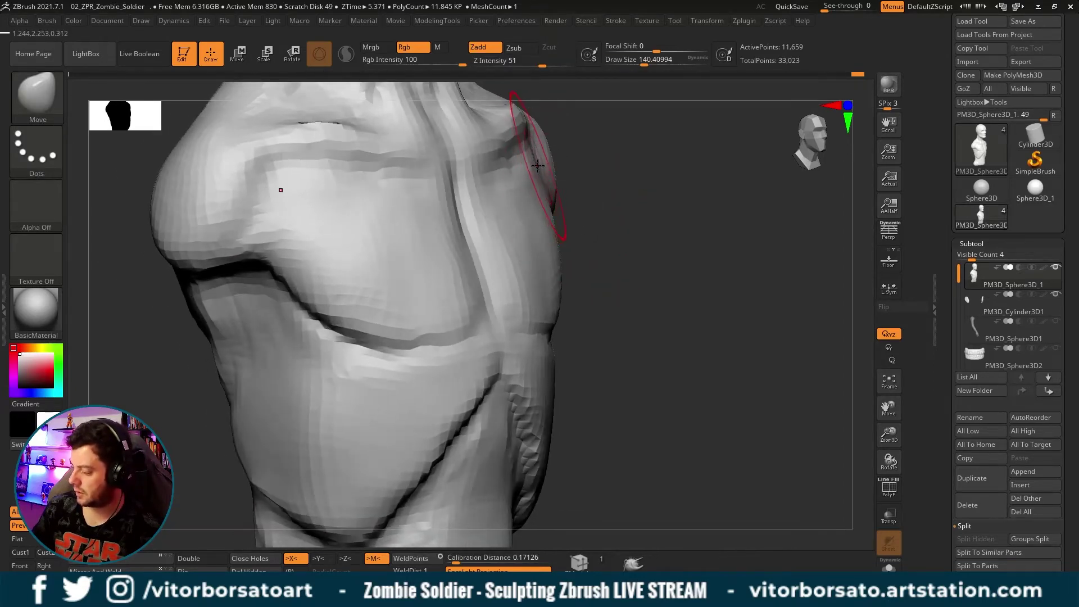
pyautogui.press('[')
pyautogui.press('[')
pyautogui.moveTo(584, 201)
pyautogui.mouseDown(button='right')
pyautogui.moveTo(538, 178)
pyautogui.moveTo(489, 243)
pyautogui.moveTo(511, 232)
pyautogui.moveTo(548, 168)
pyautogui.moveTo(583, 193)
pyautogui.moveTo(518, 176)
pyautogui.mouseUp(button='right')
pyautogui.moveTo(587, 195)
pyautogui.mouseDown(button='right')
pyautogui.moveTo(547, 202)
pyautogui.moveTo(700, 339)
pyautogui.moveTo(583, 334)
pyautogui.moveTo(689, 306)
pyautogui.moveTo(603, 311)
pyautogui.mouseUp(button='right')
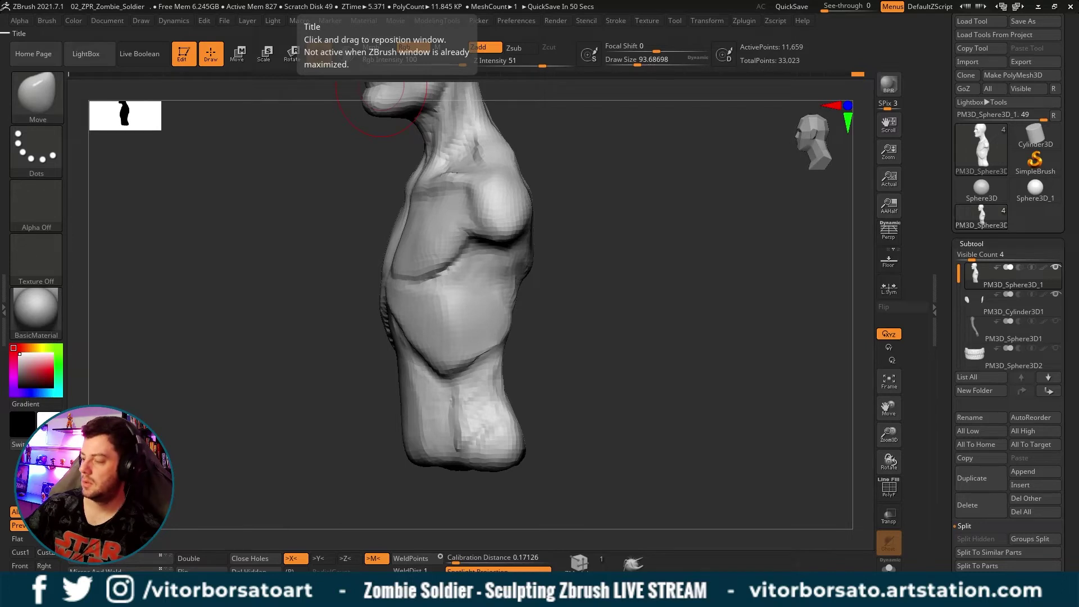
pyautogui.moveTo(685, 310)
pyautogui.mouseDown(button='right')
pyautogui.moveTo(675, 306)
pyautogui.moveTo(676, 319)
pyautogui.moveTo(702, 337)
pyautogui.moveTo(680, 313)
pyautogui.mouseUp(button='right')
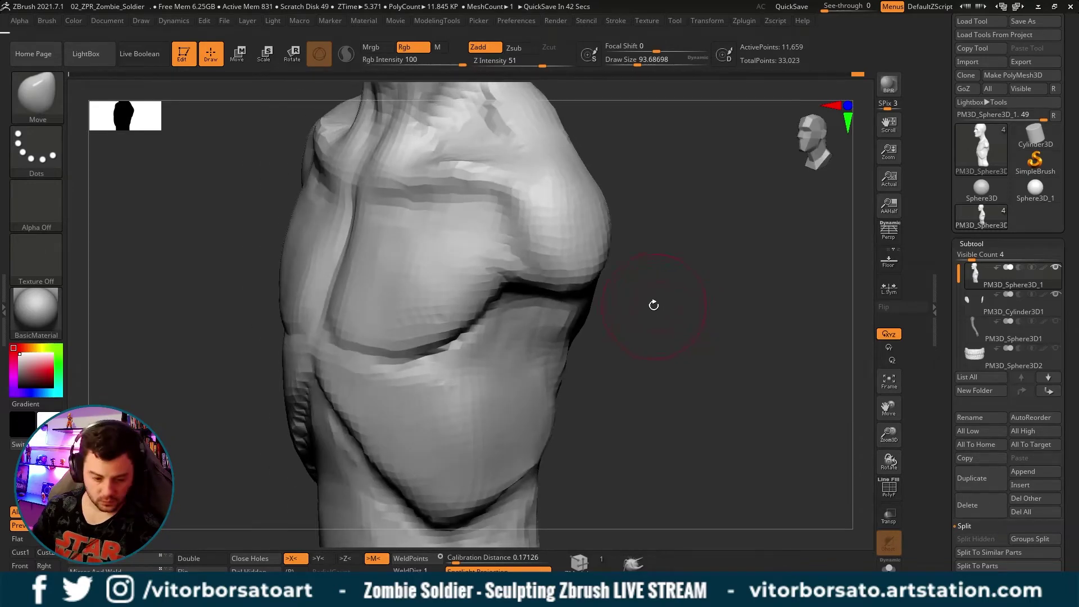
pyautogui.press('b')
pyautogui.press('c')
pyautogui.press('b')
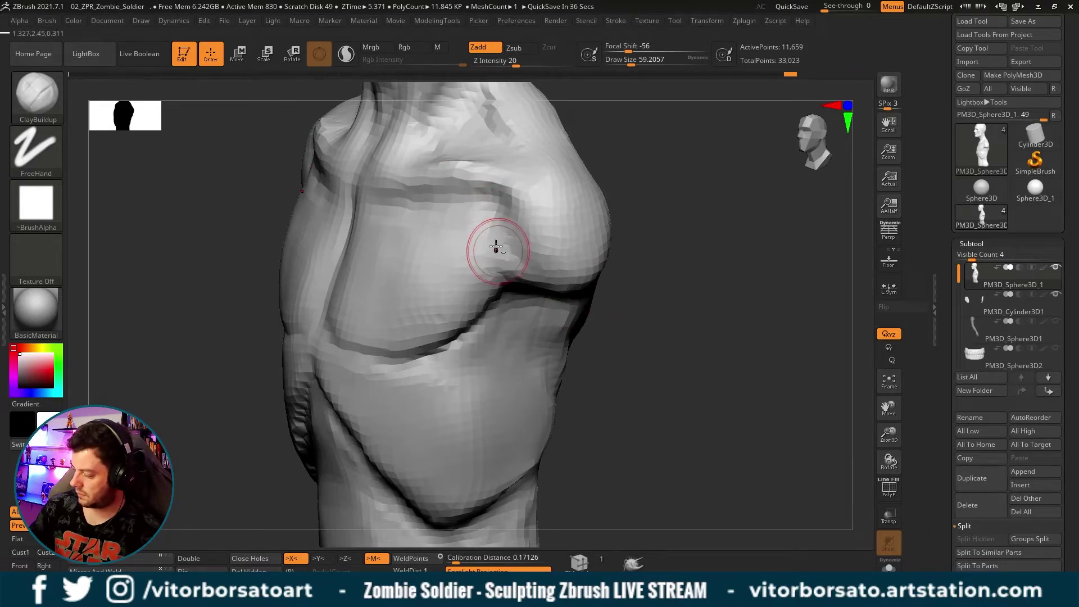
# Turn the chest toward the front and select the DamStandard crease brush.
pyautogui.moveTo(611, 297); pyautogui.dragTo(605, 273, button='right')
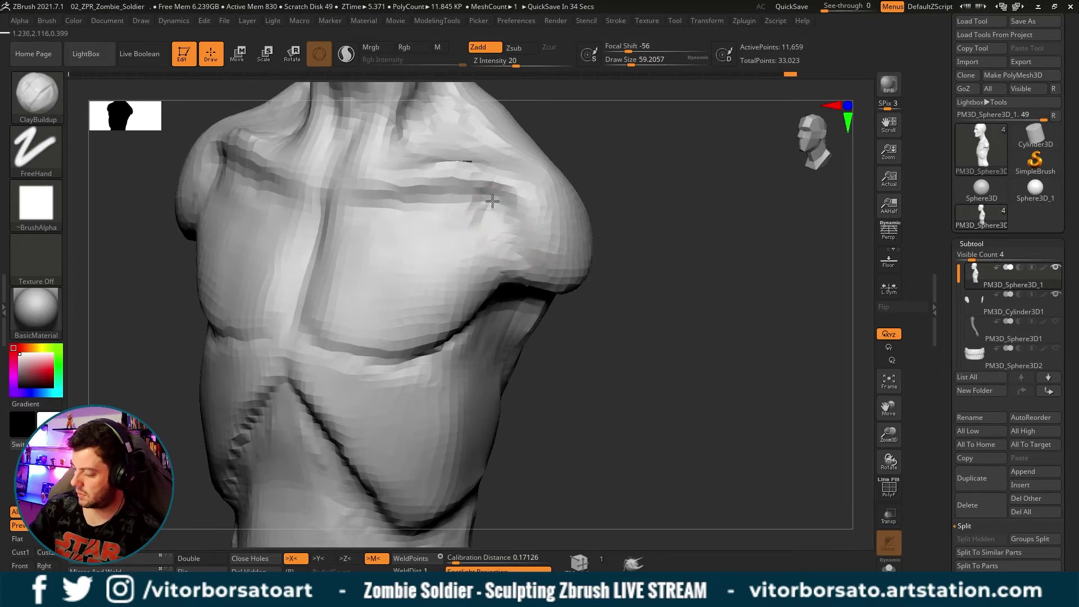
pyautogui.moveTo(539, 207); pyautogui.dragTo(532, 274, button='right')
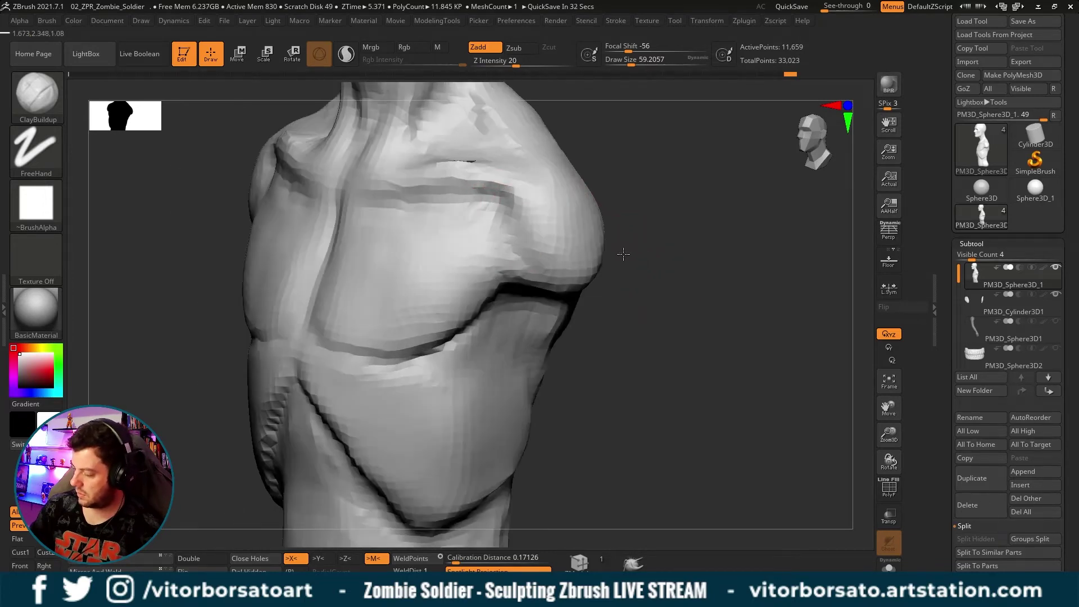
pyautogui.moveTo(635, 342); pyautogui.dragTo(640, 342)
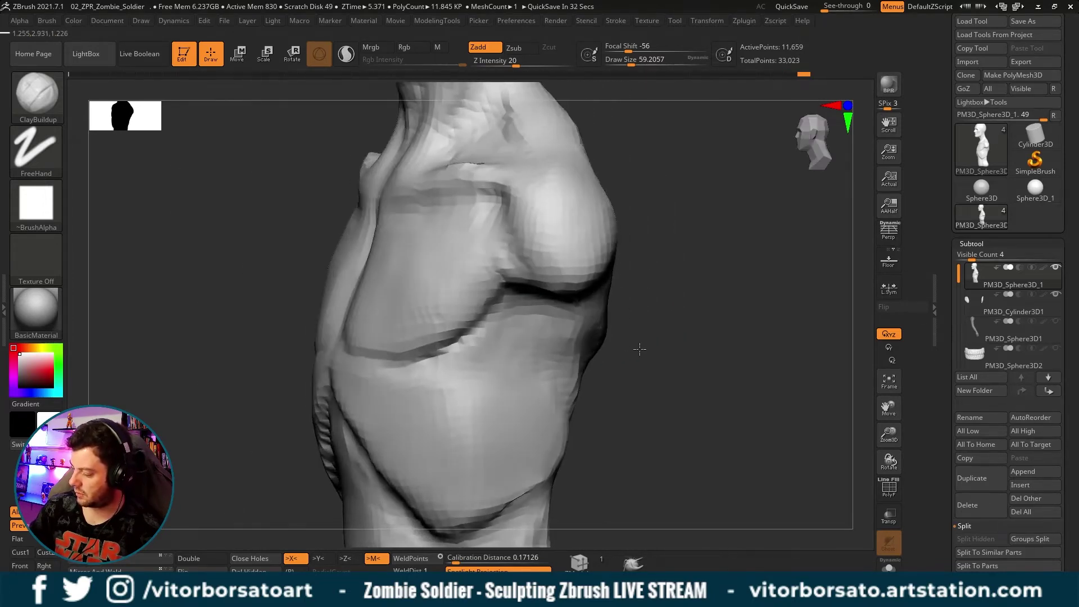
pyautogui.press('b')
pyautogui.press('d')
pyautogui.press('s')
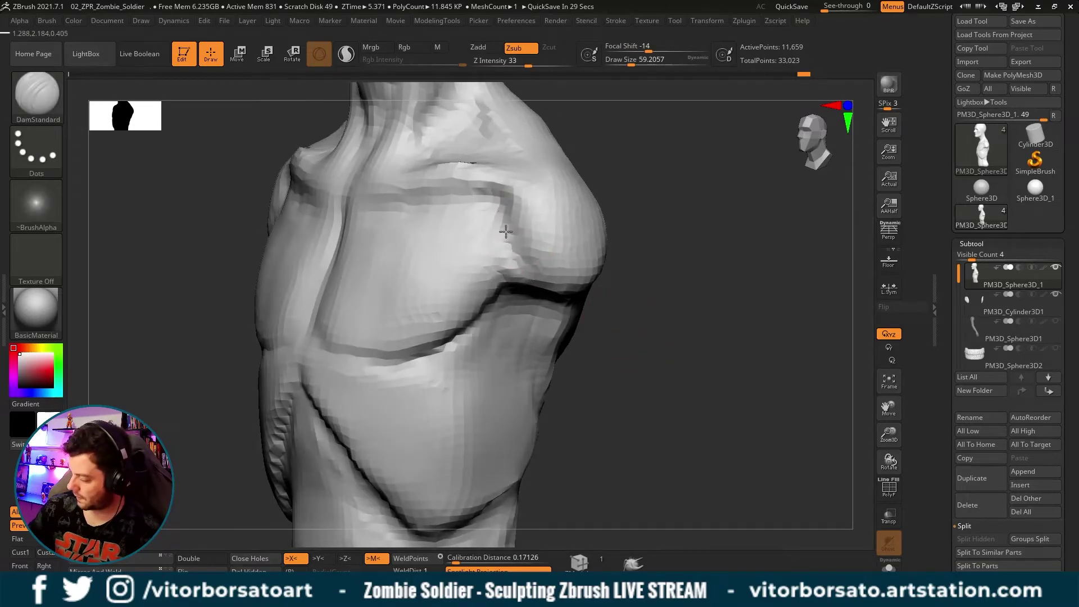
# Orbit over the chest and neck while resizing DamStandard down to about 74.
pyautogui.moveTo(626, 339)
pyautogui.mouseDown()
pyautogui.moveTo(641, 342)
pyautogui.moveTo(630, 337)
pyautogui.mouseUp()
pyautogui.moveTo(555, 296); pyautogui.dragTo(580, 260)
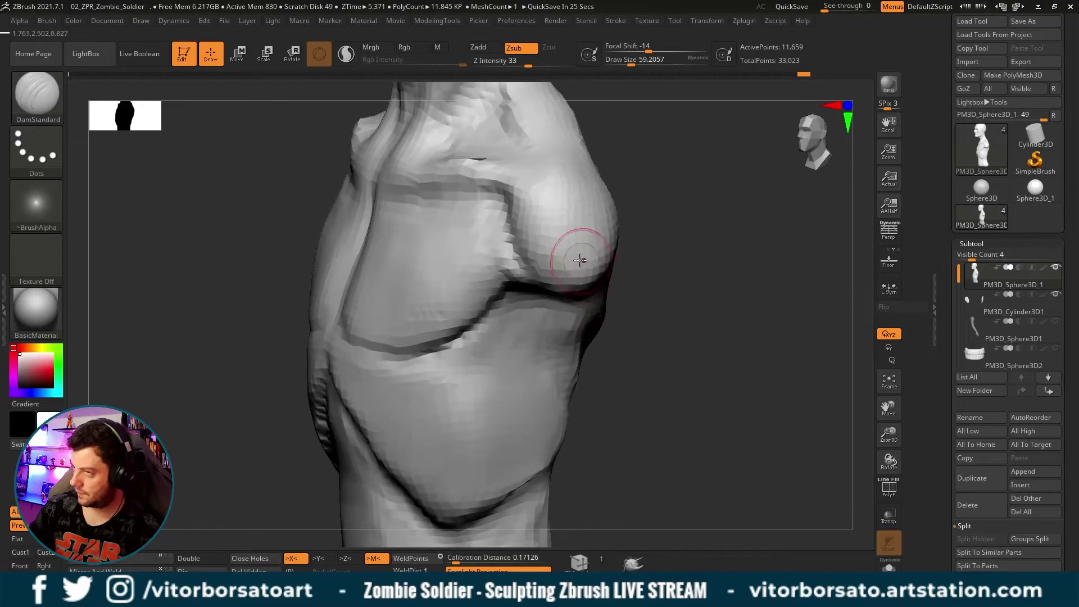
pyautogui.press('s')
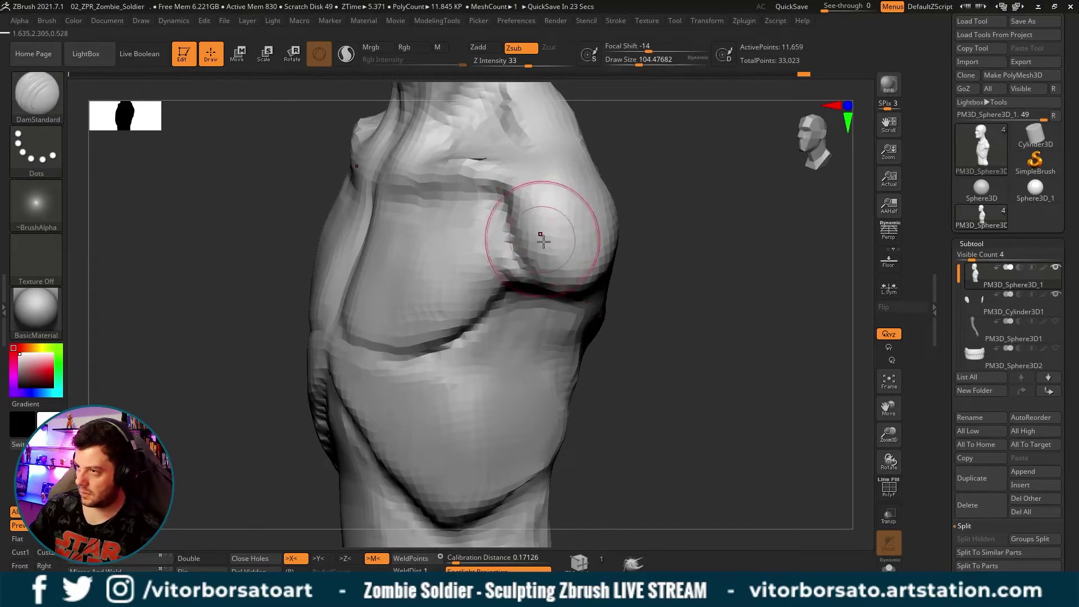
pyautogui.moveTo(610, 283); pyautogui.dragTo(635, 286)
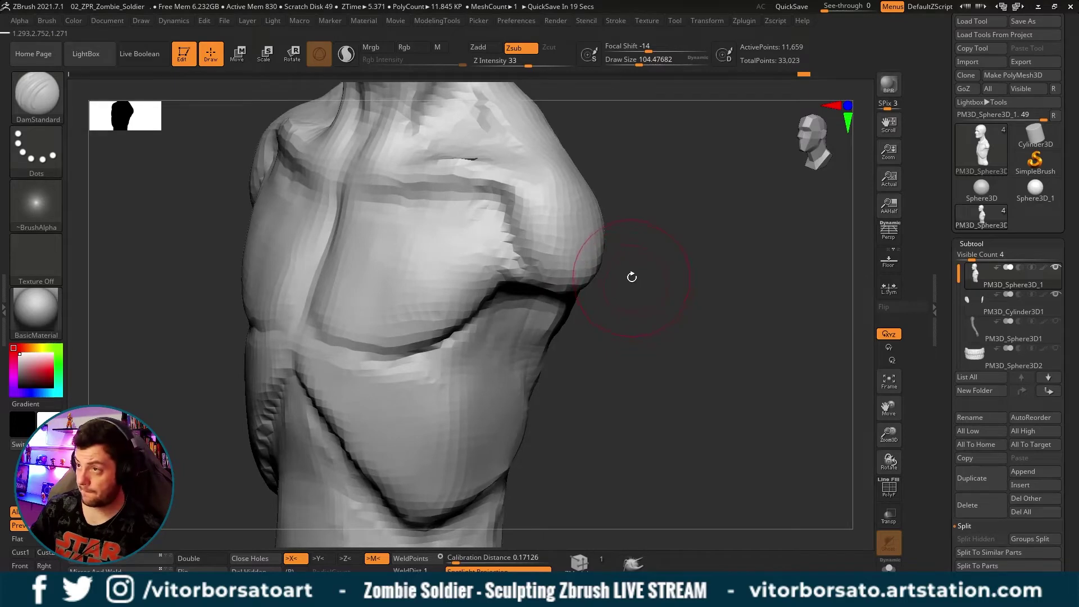
pyautogui.moveTo(644, 265); pyautogui.dragTo(660, 251)
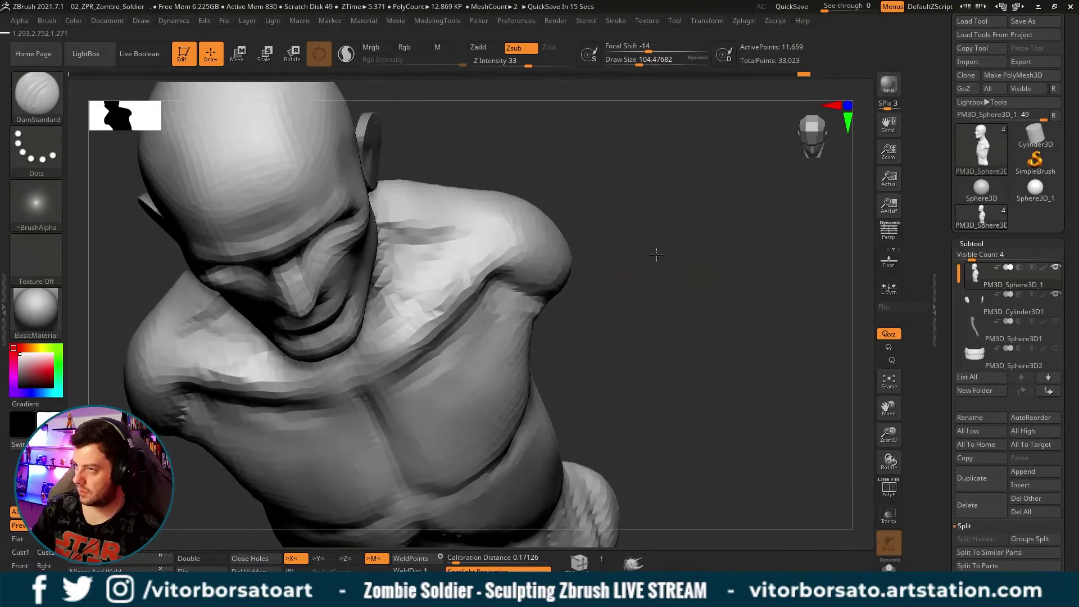
pyautogui.moveTo(651, 220); pyautogui.dragTo(666, 250)
pyautogui.press('[')
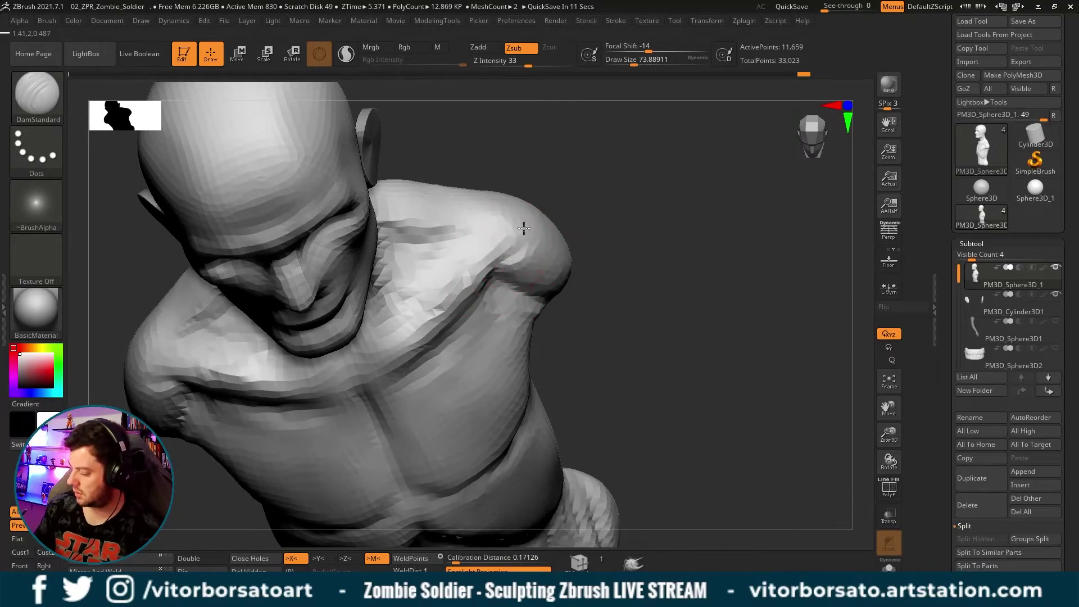
# Review the shoulder from several angles and carve the sternum groove at brush size about 44.
pyautogui.moveTo(505, 266); pyautogui.dragTo(530, 234, button='right')
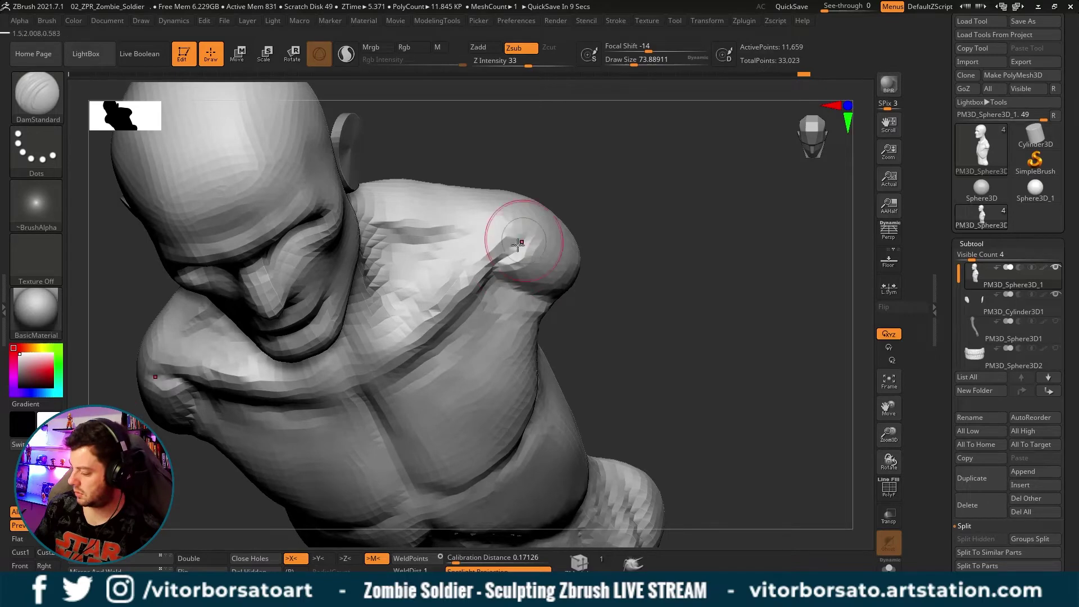
pyautogui.moveTo(491, 274)
pyautogui.mouseDown(button='right')
pyautogui.moveTo(599, 219)
pyautogui.moveTo(616, 197)
pyautogui.moveTo(619, 221)
pyautogui.moveTo(502, 231)
pyautogui.mouseUp(button='right')
pyautogui.moveTo(596, 230); pyautogui.dragTo(541, 241, button='right')
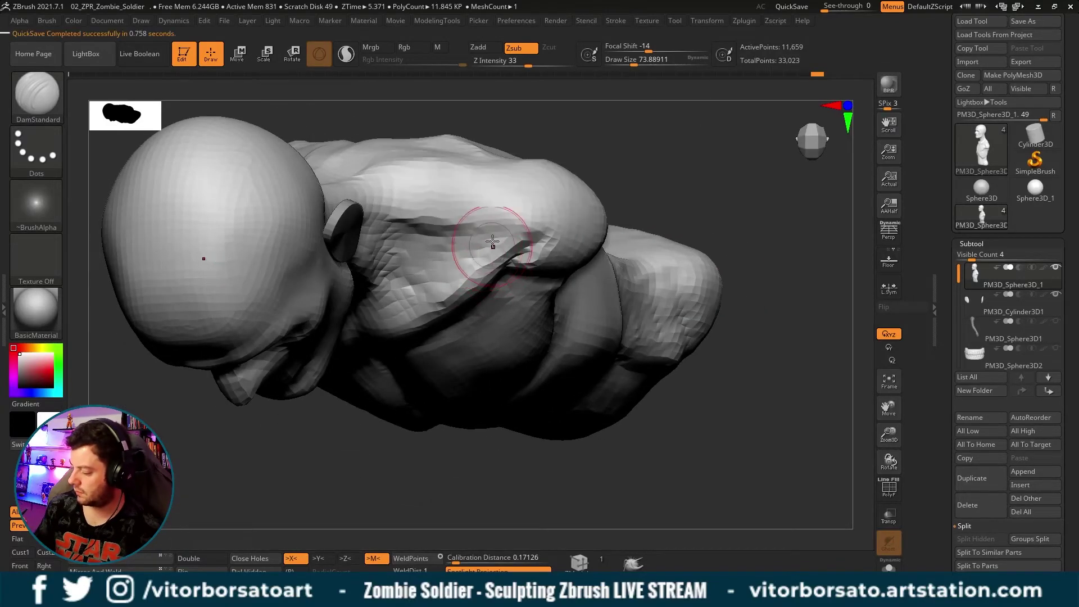
pyautogui.moveTo(538, 247)
pyautogui.mouseDown(button='right')
pyautogui.moveTo(668, 163)
pyautogui.moveTo(694, 181)
pyautogui.moveTo(644, 171)
pyautogui.moveTo(656, 197)
pyautogui.moveTo(663, 176)
pyautogui.moveTo(632, 212)
pyautogui.moveTo(643, 220)
pyautogui.moveTo(645, 195)
pyautogui.mouseUp(button='right')
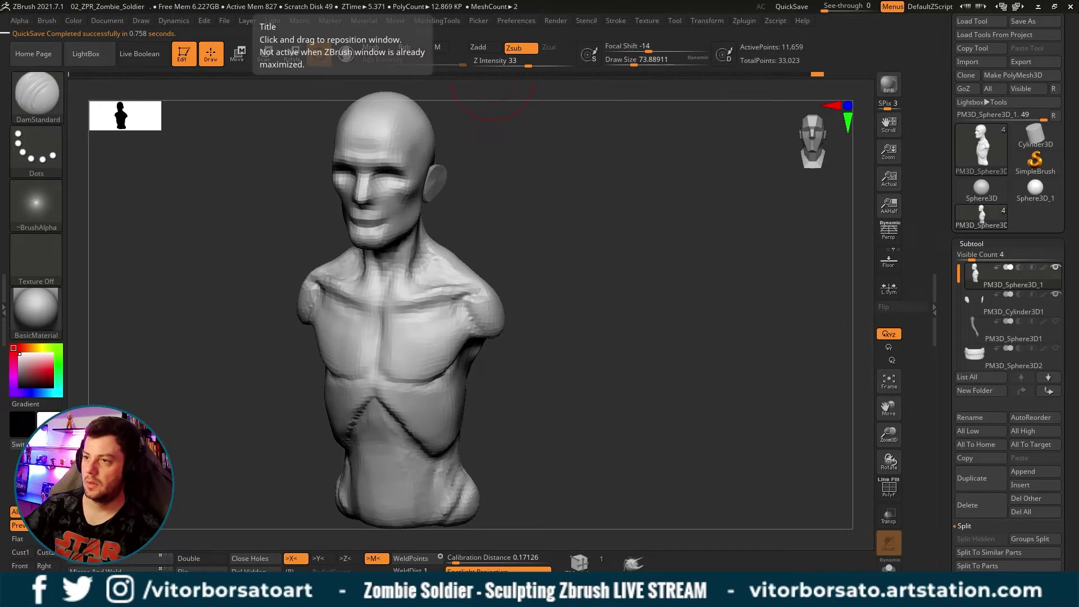
pyautogui.moveTo(647, 277)
pyautogui.mouseDown(button='right')
pyautogui.moveTo(674, 232)
pyautogui.moveTo(695, 256)
pyautogui.moveTo(497, 262)
pyautogui.mouseUp(button='right')
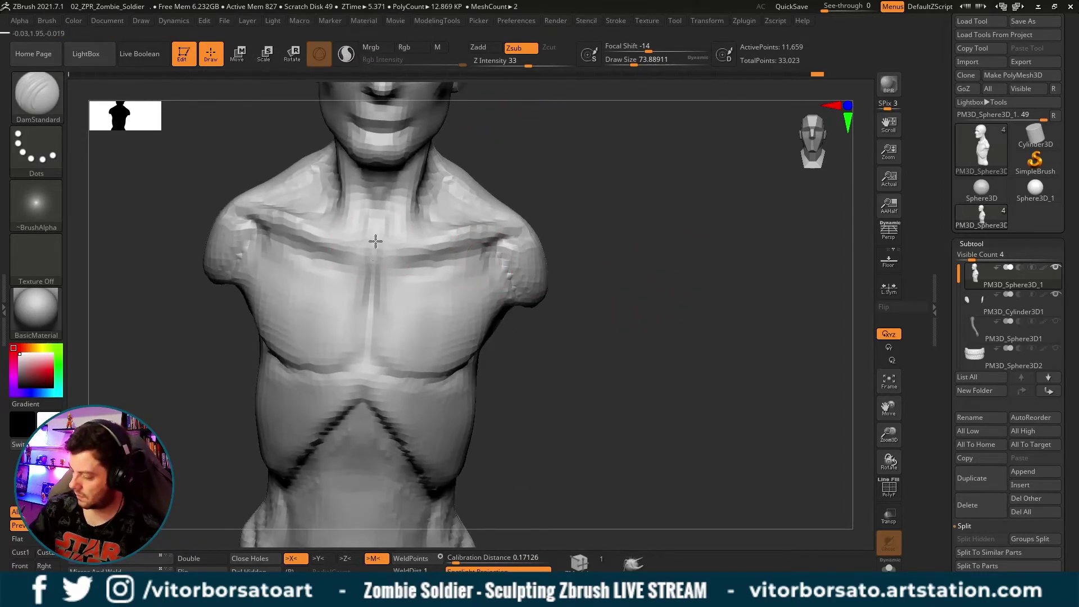
pyautogui.press('[')
pyautogui.press('[')
pyautogui.press('[')
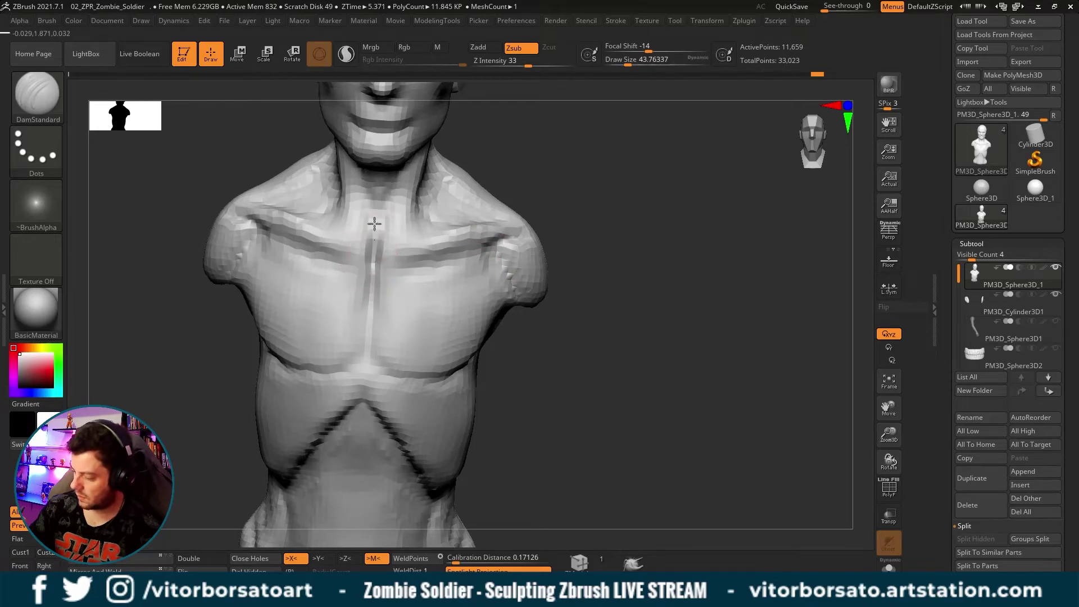
pyautogui.moveTo(381, 270)
pyautogui.mouseDown(button='right')
pyautogui.moveTo(578, 289)
pyautogui.moveTo(633, 222)
pyautogui.moveTo(699, 258)
pyautogui.moveTo(665, 286)
pyautogui.moveTo(684, 221)
pyautogui.moveTo(579, 197)
pyautogui.mouseUp(button='right')
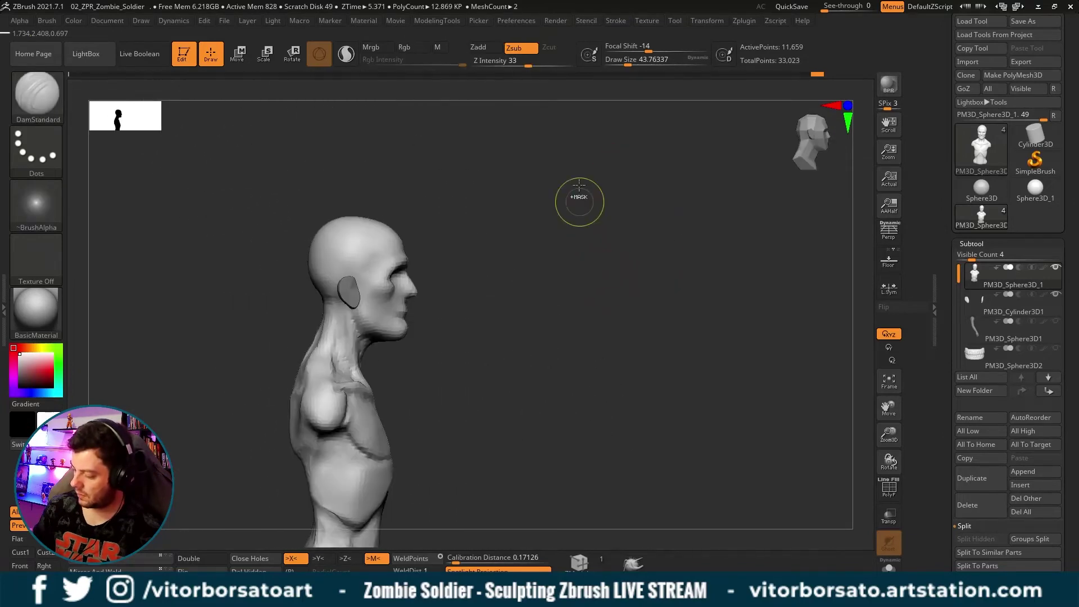
# Lasso-mask the head and neck and hide them so only the torso shows.
pyautogui.keyDown('ctrl'); pyautogui.keyDown('shift'); pyautogui.moveTo(563, 98); pyautogui.dragTo(281, 320); pyautogui.keyUp('shift'); pyautogui.keyUp('ctrl')
pyautogui.keyDown('ctrl'); pyautogui.keyDown('shift'); pyautogui.click(518, 281); pyautogui.keyUp('shift'); pyautogui.keyUp('ctrl')
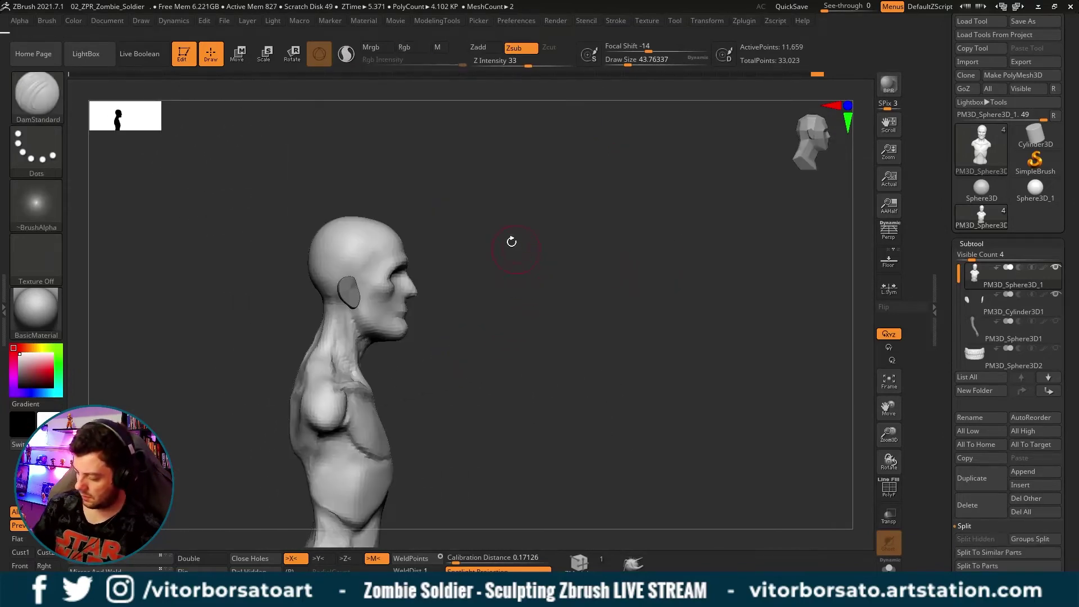
pyautogui.press('f')
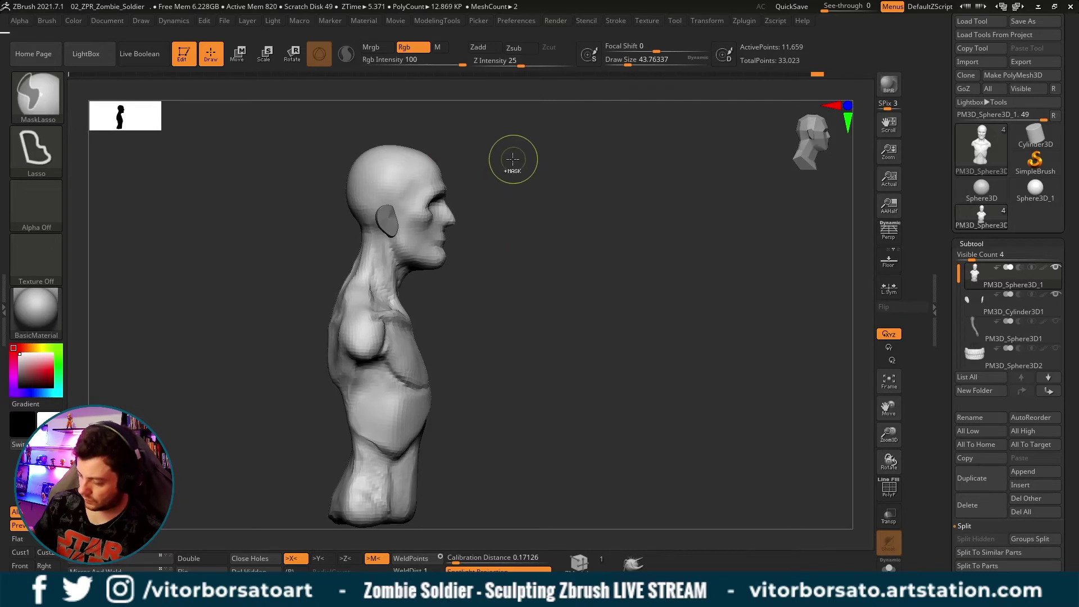
pyautogui.keyDown('ctrl'); pyautogui.moveTo(498, 116); pyautogui.dragTo(502, 289); pyautogui.keyUp('ctrl')
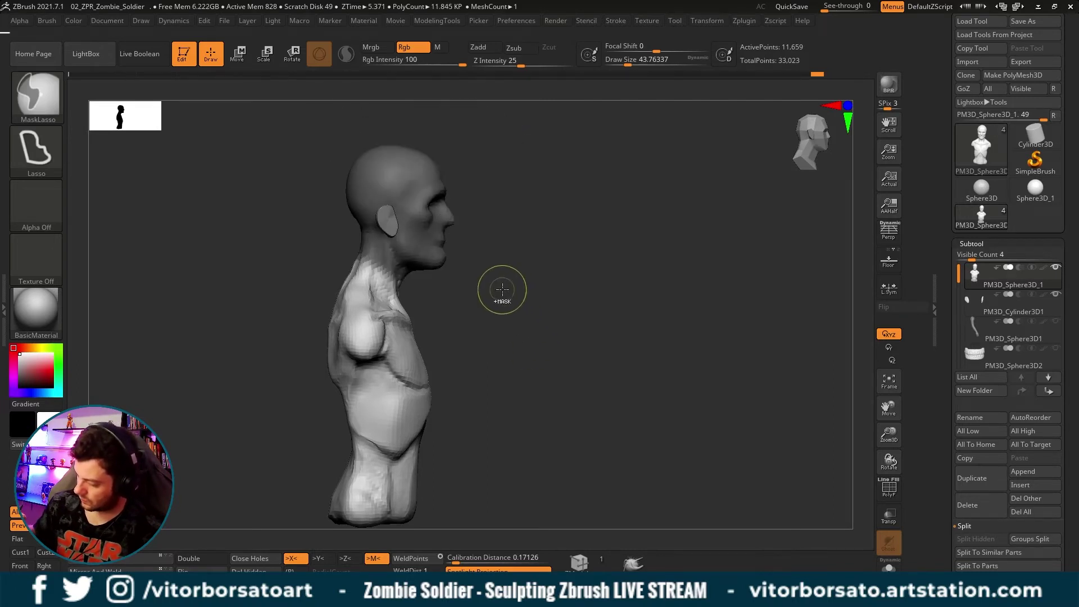
pyautogui.keyDown('ctrl'); pyautogui.keyDown('shift'); pyautogui.click(439, 248); pyautogui.keyUp('shift'); pyautogui.keyUp('ctrl')
pyautogui.keyDown('ctrl'); pyautogui.keyDown('shift'); pyautogui.click(546, 238); pyautogui.keyUp('shift'); pyautogui.keyUp('ctrl')
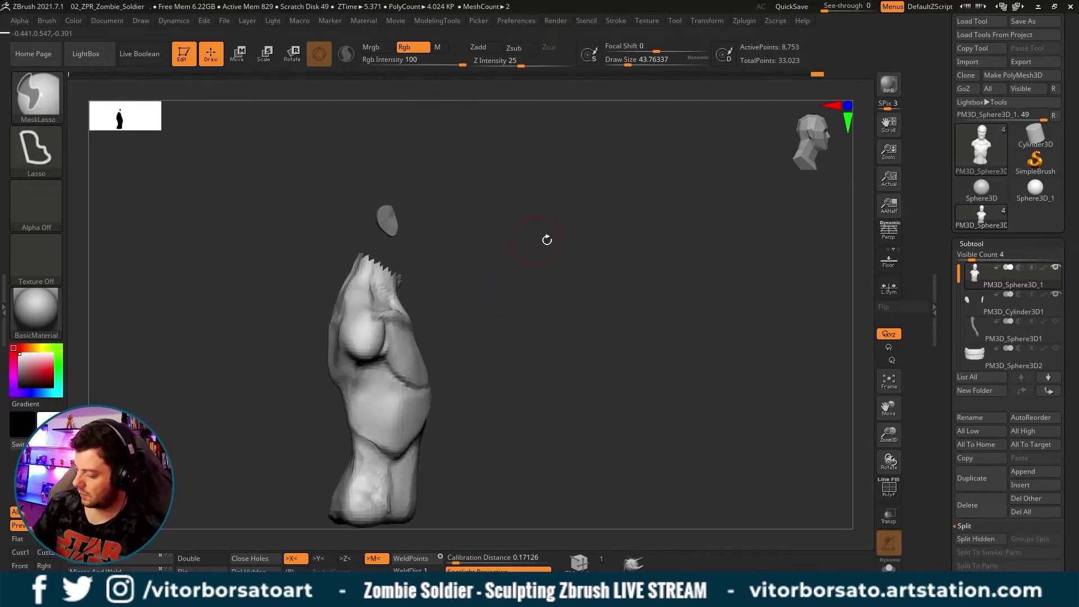
pyautogui.moveTo(547, 239)
pyautogui.mouseDown()
pyautogui.moveTo(607, 314)
pyautogui.moveTo(596, 225)
pyautogui.mouseUp()
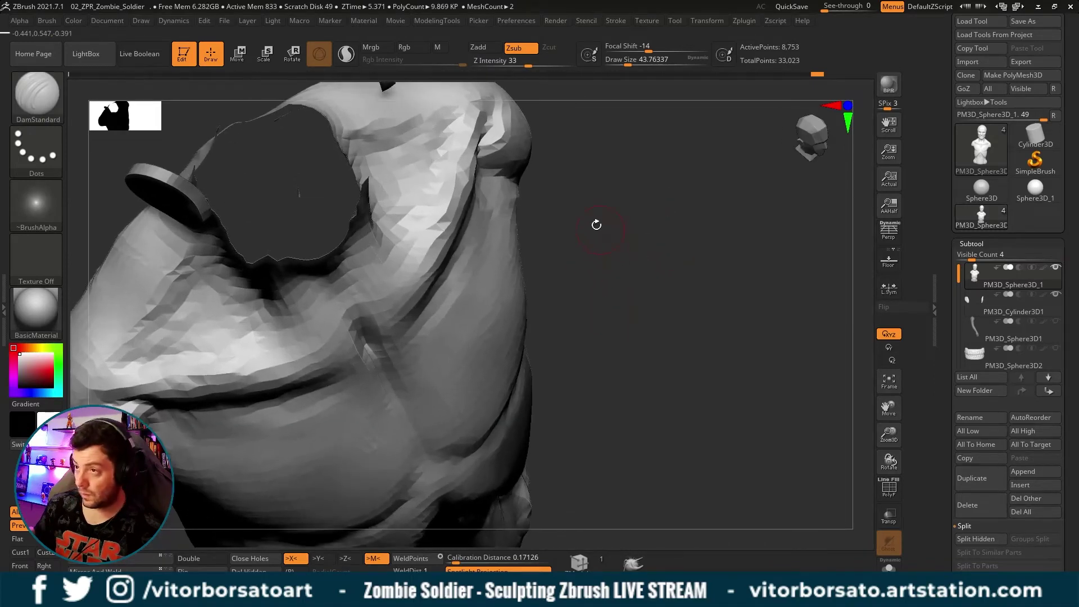
# Delete the hidden head geometry and carve the right pectoral–shoulder crease with DamStandard.
pyautogui.hotkey('ctrl', 'shift', 'Delete')
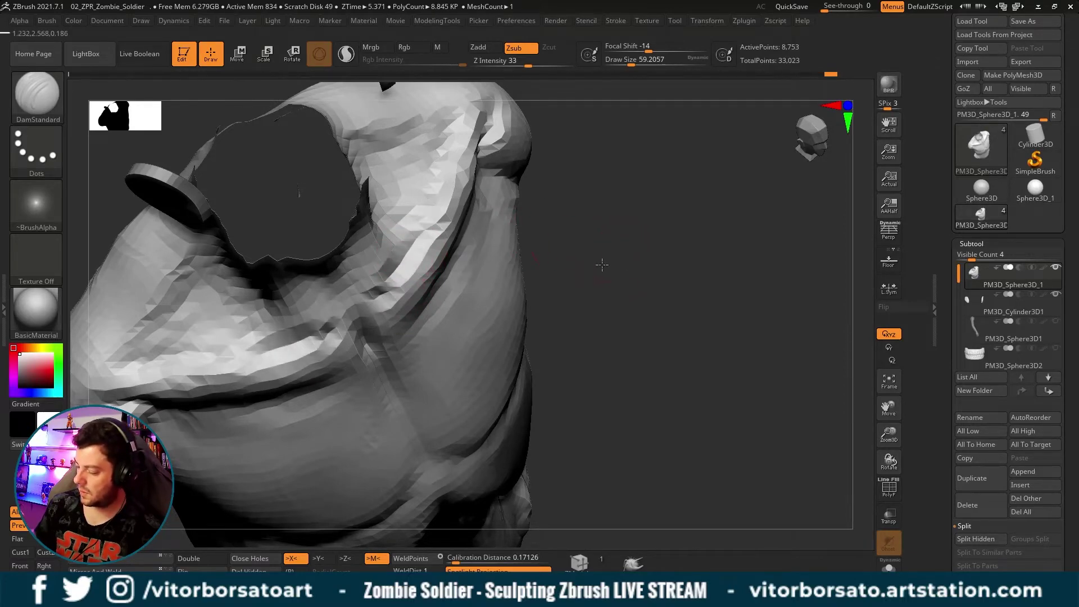
pyautogui.moveTo(602, 265)
pyautogui.mouseDown()
pyautogui.moveTo(766, 231)
pyautogui.moveTo(663, 212)
pyautogui.moveTo(588, 426)
pyautogui.moveTo(697, 427)
pyautogui.moveTo(680, 341)
pyautogui.moveTo(619, 253)
pyautogui.mouseUp()
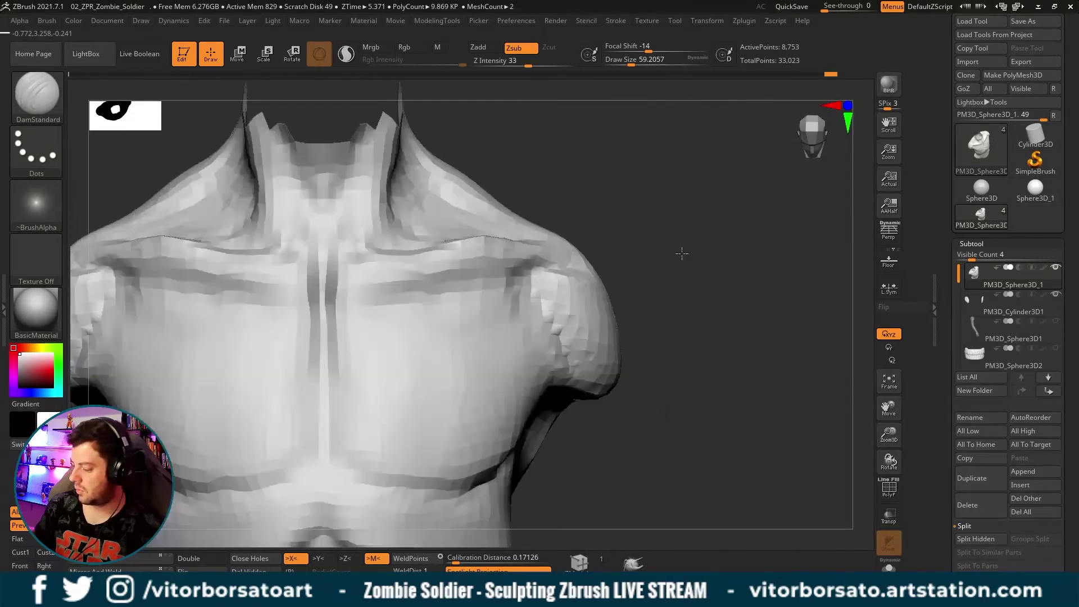
pyautogui.press('f')
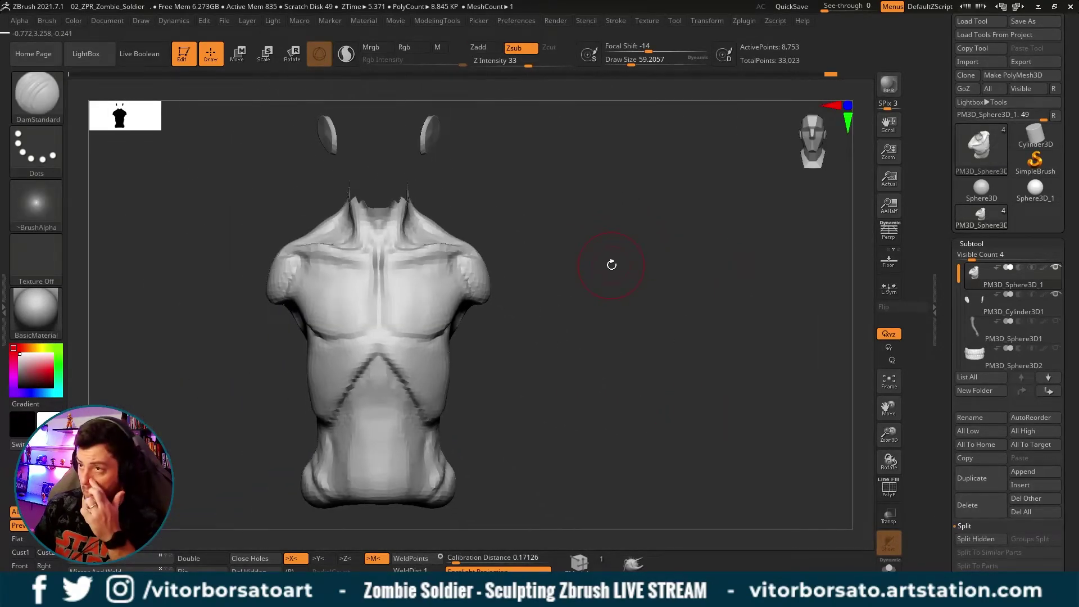
pyautogui.moveTo(612, 257)
pyautogui.mouseDown()
pyautogui.moveTo(633, 284)
pyautogui.moveTo(667, 265)
pyautogui.moveTo(646, 270)
pyautogui.moveTo(711, 302)
pyautogui.moveTo(703, 270)
pyautogui.mouseUp()
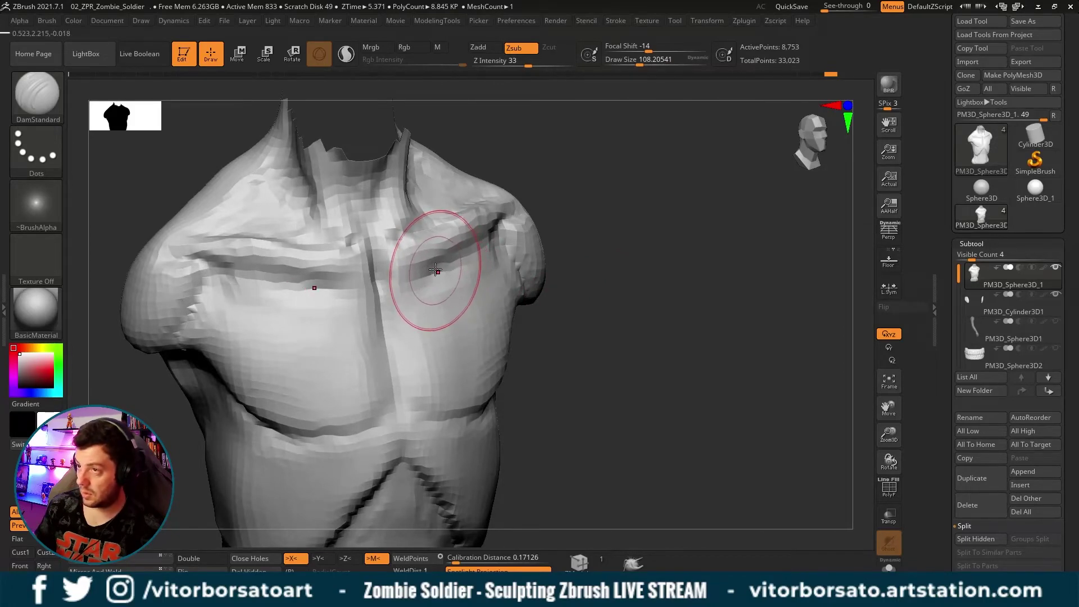
pyautogui.moveTo(444, 271); pyautogui.dragTo(522, 247)
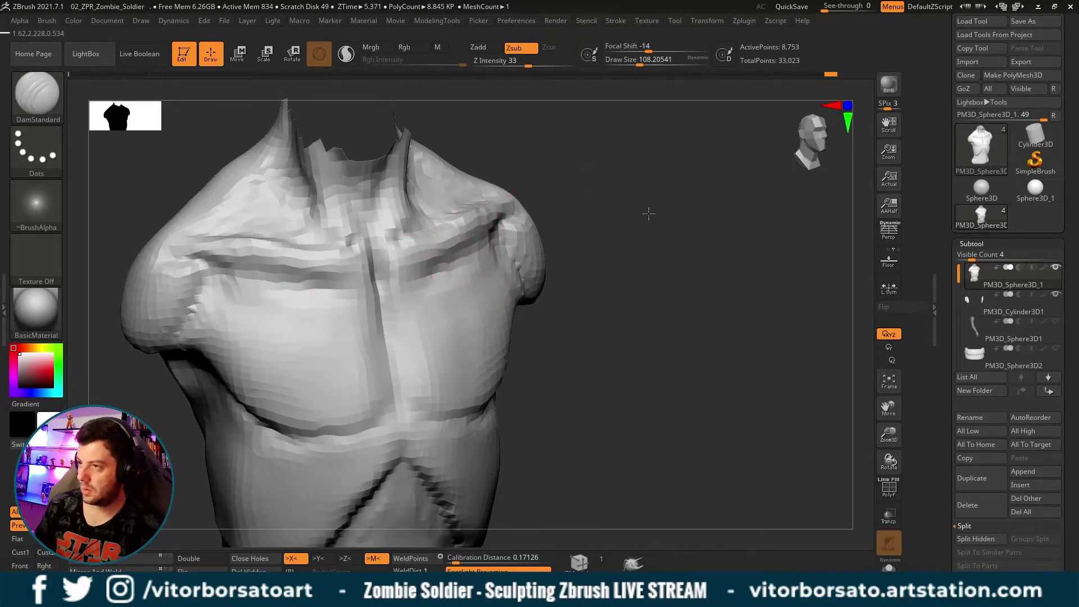
pyautogui.press('f')
pyautogui.moveTo(588, 236)
pyautogui.mouseDown()
pyautogui.moveTo(596, 201)
pyautogui.moveTo(556, 287)
pyautogui.moveTo(574, 302)
pyautogui.moveTo(421, 298)
pyautogui.mouseUp()
# Snap the torso to a front view and switch to the Move brush, size about 90.
pyautogui.press('b')
pyautogui.press('c')
pyautogui.press('b')
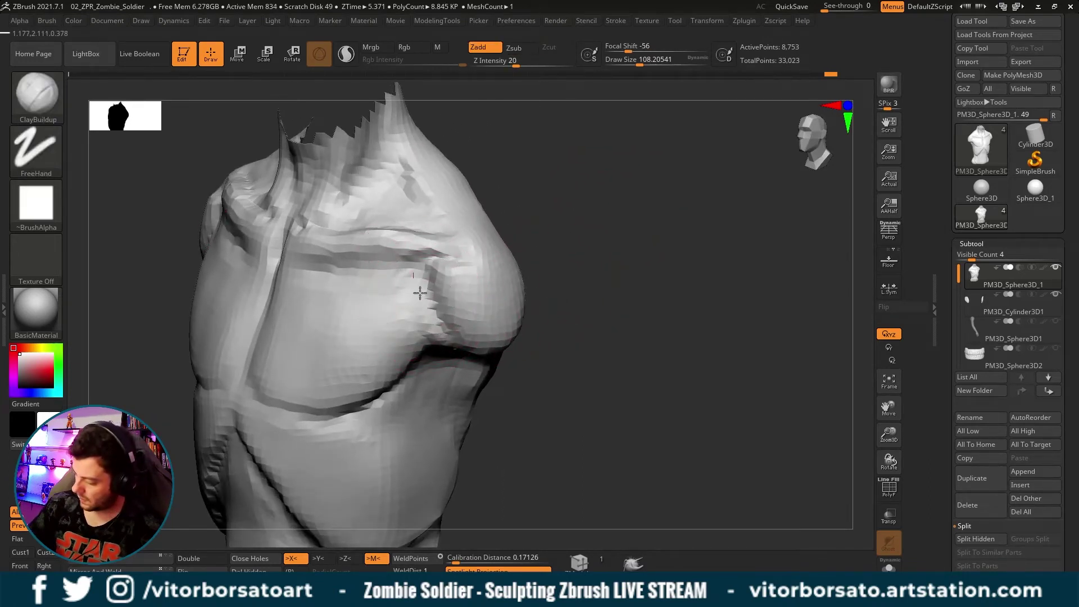
pyautogui.moveTo(562, 265)
pyautogui.keyDown('shift'); pyautogui.mouseDown()
pyautogui.moveTo(574, 258)
pyautogui.moveTo(549, 287)
pyautogui.moveTo(513, 288)
pyautogui.moveTo(568, 281)
pyautogui.moveTo(546, 294)
pyautogui.moveTo(564, 164)
pyautogui.moveTo(554, 217)
pyautogui.moveTo(579, 258)
pyautogui.moveTo(569, 241)
pyautogui.moveTo(598, 234)
pyautogui.moveTo(530, 308)
pyautogui.moveTo(561, 257)
pyautogui.moveTo(579, 193)
pyautogui.moveTo(556, 177)
pyautogui.moveTo(592, 260)
pyautogui.moveTo(621, 268)
pyautogui.moveTo(613, 281)
pyautogui.mouseUp(); pyautogui.keyUp('shift')
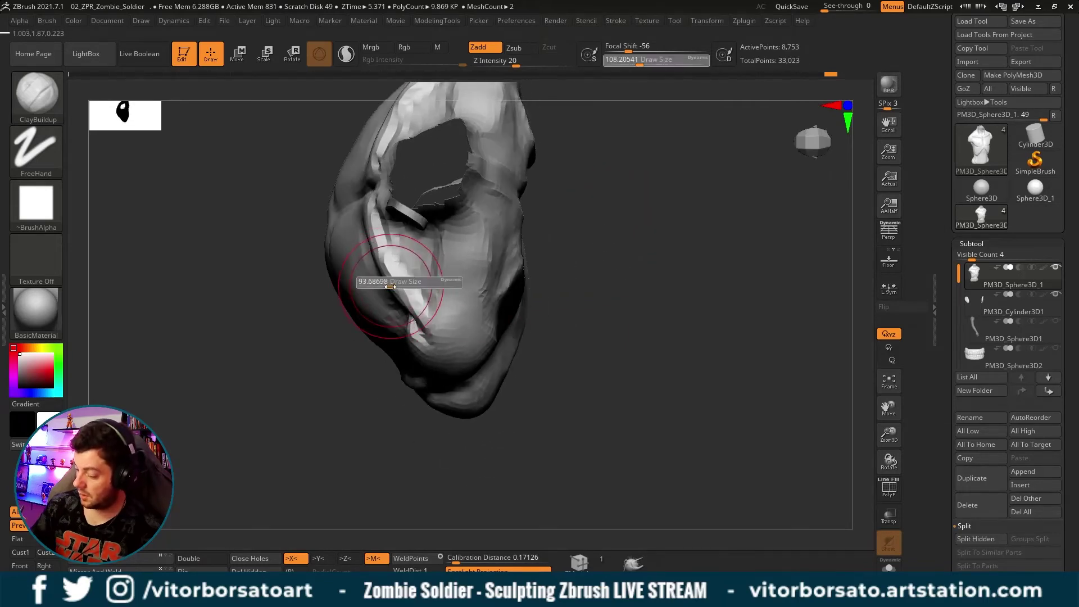
pyautogui.press('b')
pyautogui.press('m')
pyautogui.press('v')
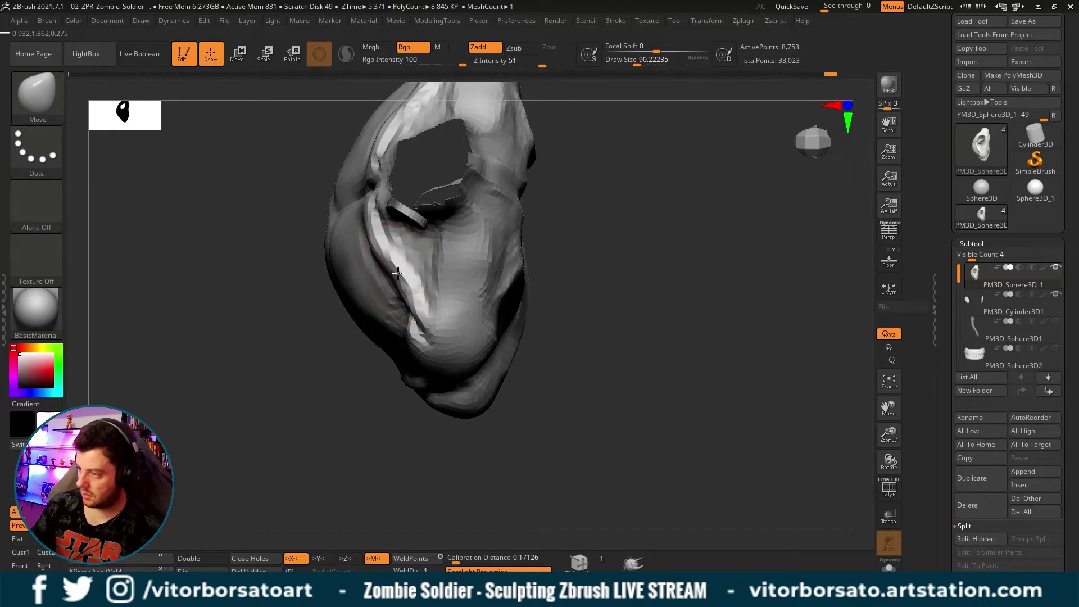
# Pull the right shoulder mass with Move, checking front, three-quarter and side views.
pyautogui.moveTo(540, 270); pyautogui.dragTo(600, 202)
pyautogui.moveTo(620, 218)
pyautogui.keyDown('shift'); pyautogui.mouseDown()
pyautogui.moveTo(559, 265)
pyautogui.moveTo(496, 245)
pyautogui.mouseUp(); pyautogui.keyUp('shift')
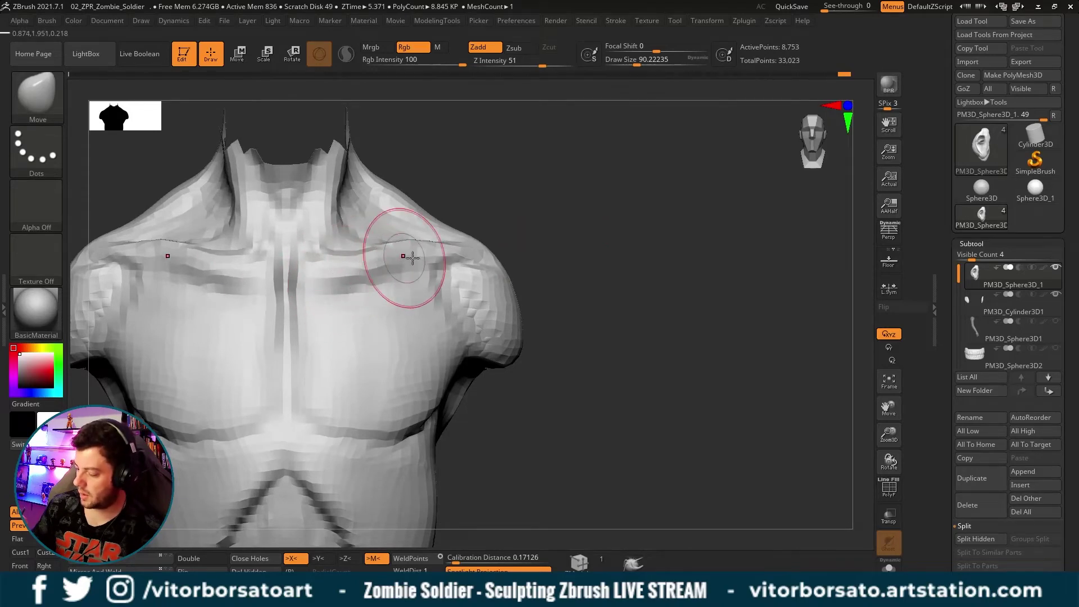
pyautogui.moveTo(468, 227); pyautogui.dragTo(528, 236, button='right')
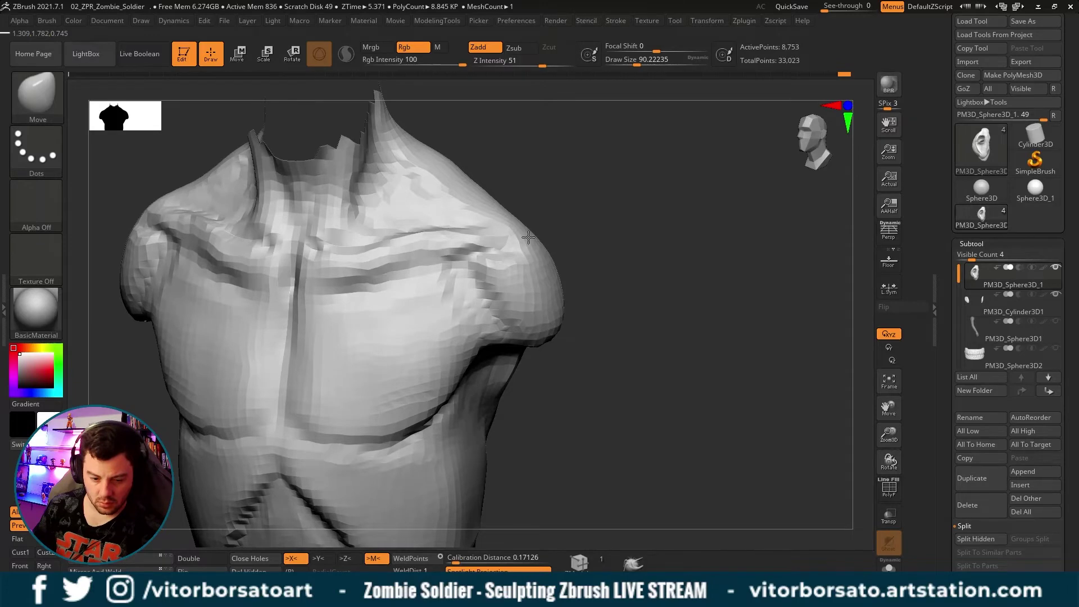
pyautogui.moveTo(527, 238)
pyautogui.mouseDown(button='right')
pyautogui.moveTo(524, 229)
pyautogui.moveTo(432, 255)
pyautogui.mouseUp(button='right')
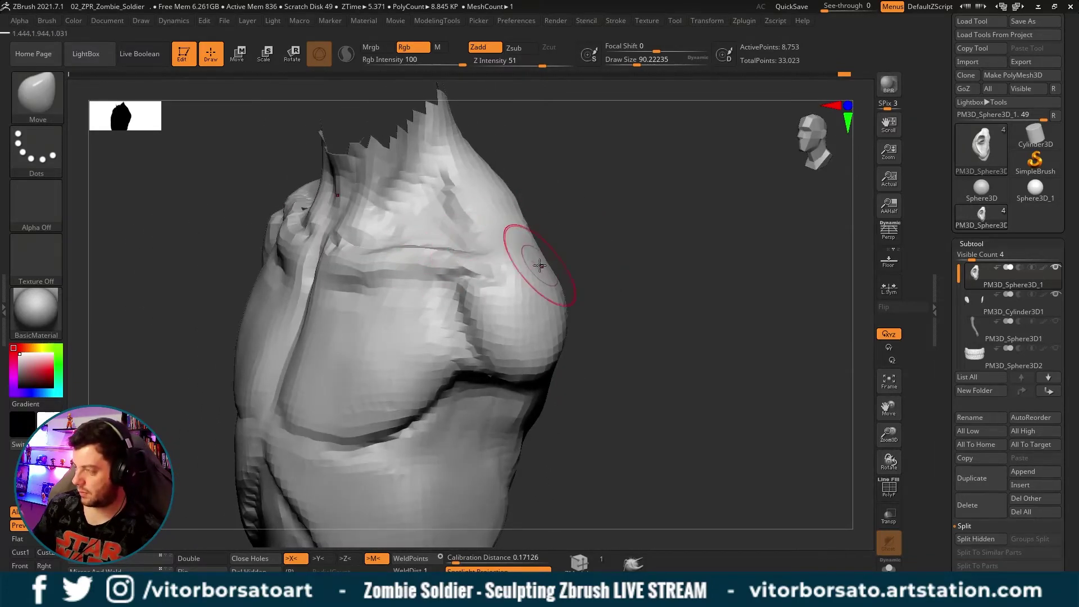
pyautogui.moveTo(540, 265)
pyautogui.mouseDown(button='right')
pyautogui.moveTo(599, 232)
pyautogui.moveTo(658, 233)
pyautogui.moveTo(599, 241)
pyautogui.moveTo(602, 222)
pyautogui.moveTo(638, 255)
pyautogui.mouseUp(button='right')
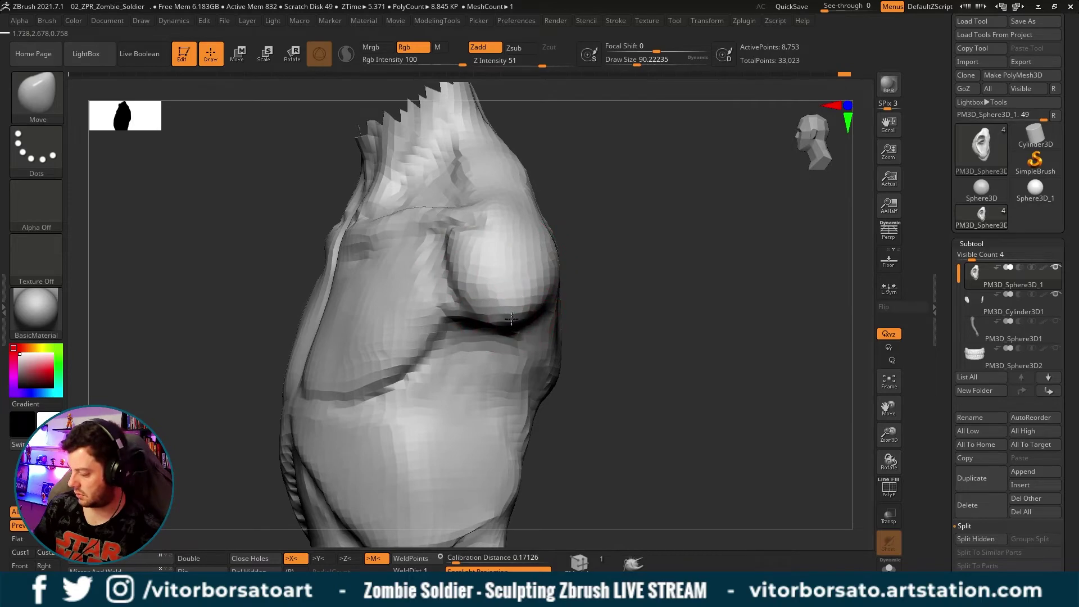
pyautogui.moveTo(518, 301)
pyautogui.mouseDown(button='right')
pyautogui.moveTo(626, 285)
pyautogui.moveTo(546, 299)
pyautogui.mouseUp(button='right')
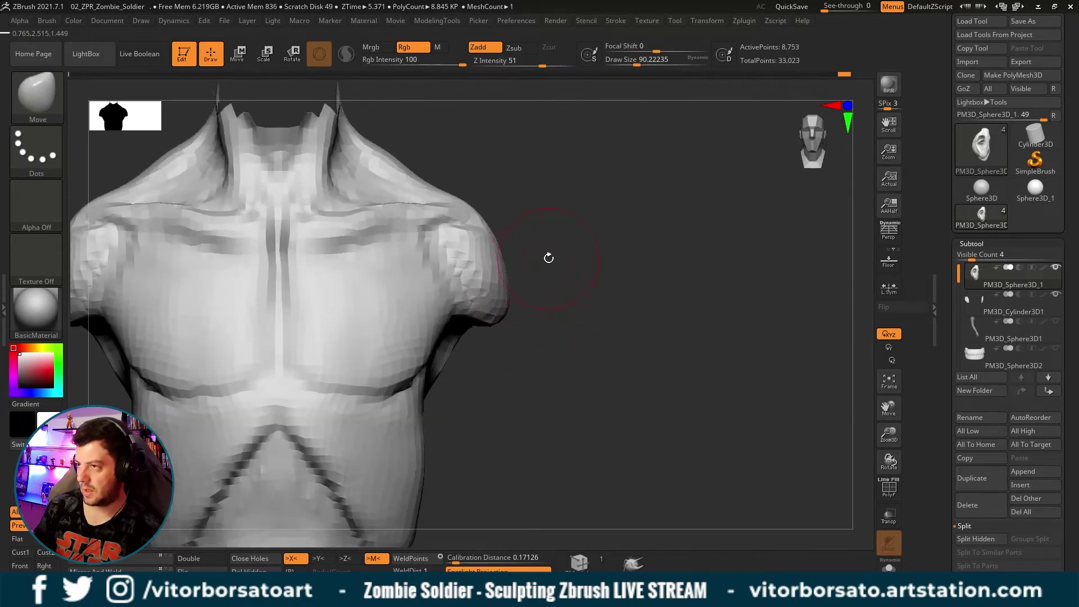
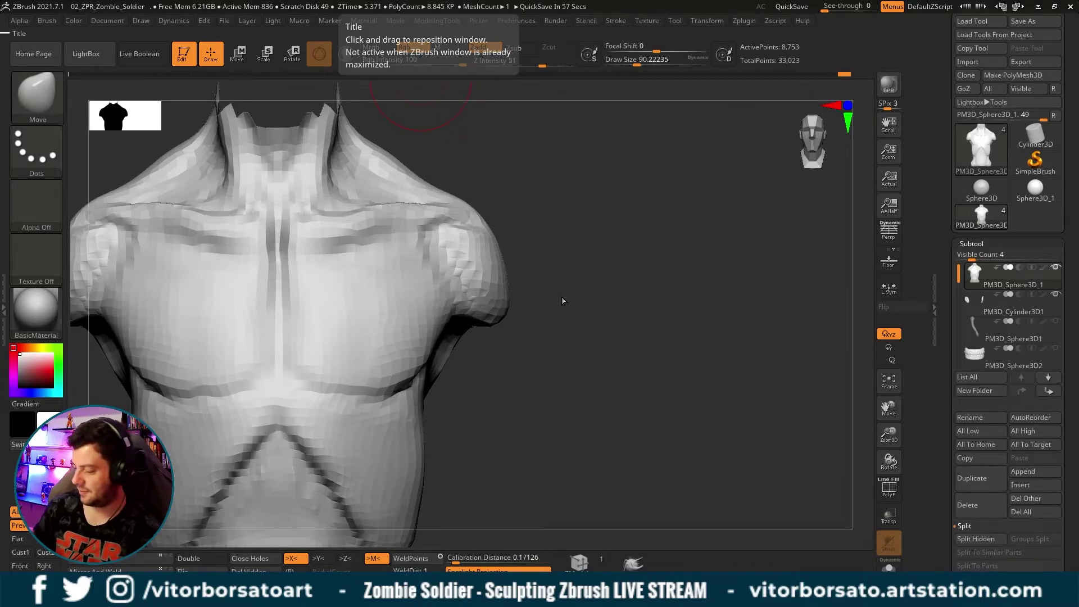
# Frame the figure and unhide the head so the bald head, neck and torso show together.
pyautogui.moveTo(567, 314)
pyautogui.keyDown('shift'); pyautogui.mouseDown()
pyautogui.moveTo(494, 218)
pyautogui.moveTo(530, 228)
pyautogui.moveTo(525, 244)
pyautogui.moveTo(506, 236)
pyautogui.mouseUp(); pyautogui.keyUp('shift')
pyautogui.press('[')
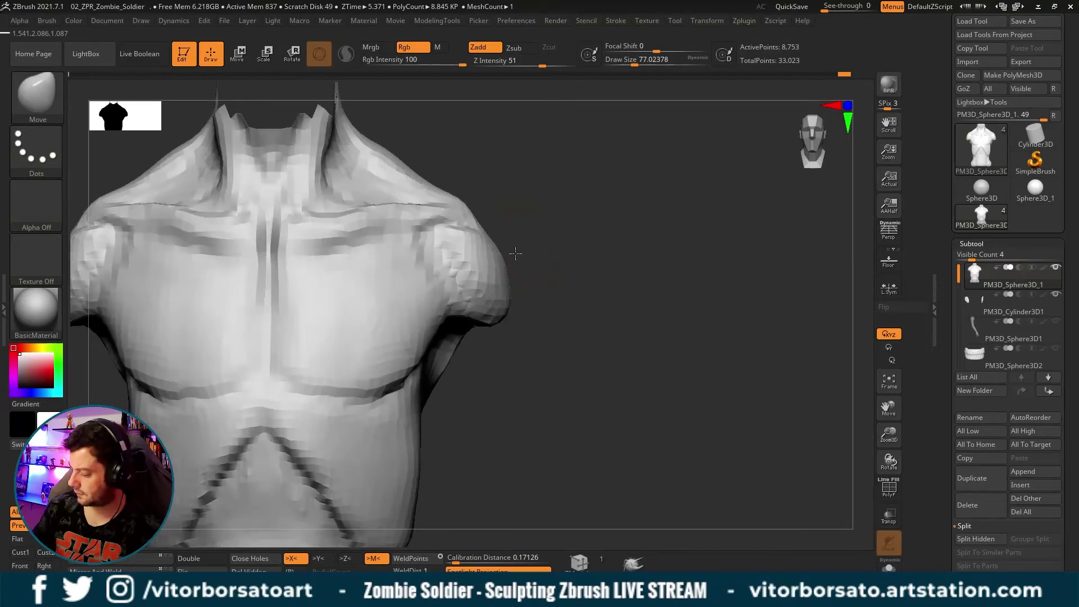
pyautogui.press(']')
pyautogui.press('f')
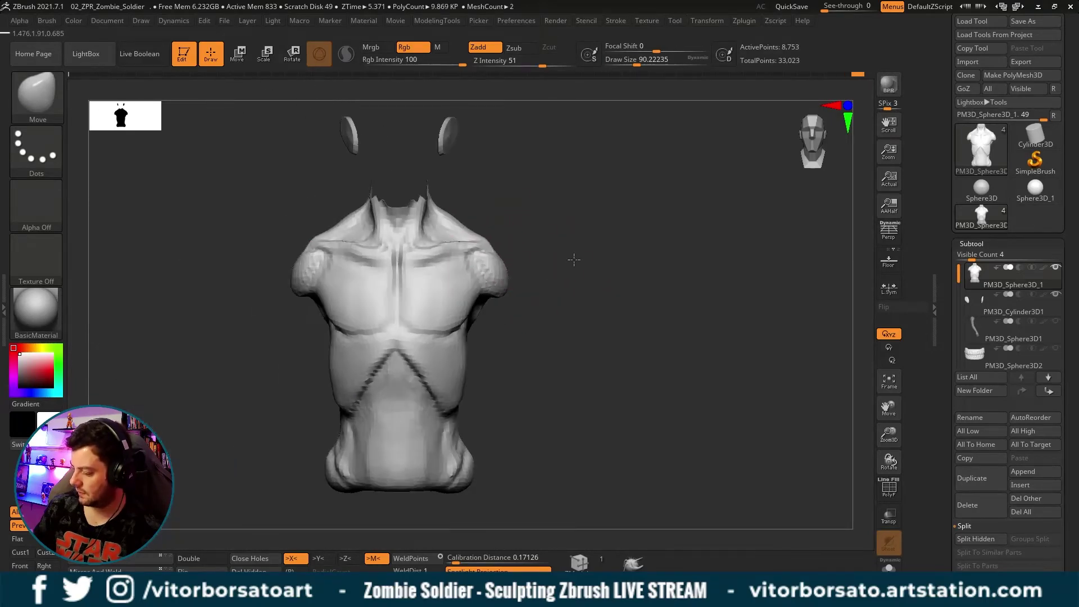
pyautogui.moveTo(572, 256)
pyautogui.mouseDown()
pyautogui.moveTo(591, 251)
pyautogui.moveTo(579, 266)
pyautogui.moveTo(631, 258)
pyautogui.moveTo(634, 217)
pyautogui.moveTo(667, 240)
pyautogui.moveTo(652, 243)
pyautogui.moveTo(685, 241)
pyautogui.moveTo(679, 280)
pyautogui.moveTo(684, 262)
pyautogui.moveTo(612, 264)
pyautogui.moveTo(595, 256)
pyautogui.moveTo(667, 258)
pyautogui.moveTo(635, 264)
pyautogui.moveTo(532, 224)
pyautogui.moveTo(571, 278)
pyautogui.moveTo(404, 269)
pyautogui.moveTo(530, 267)
pyautogui.moveTo(461, 294)
pyautogui.moveTo(457, 285)
pyautogui.mouseUp()
pyautogui.keyDown('ctrl'); pyautogui.keyDown('shift'); pyautogui.click(660, 234); pyautogui.keyUp('shift'); pyautogui.keyUp('ctrl')
pyautogui.press('s')
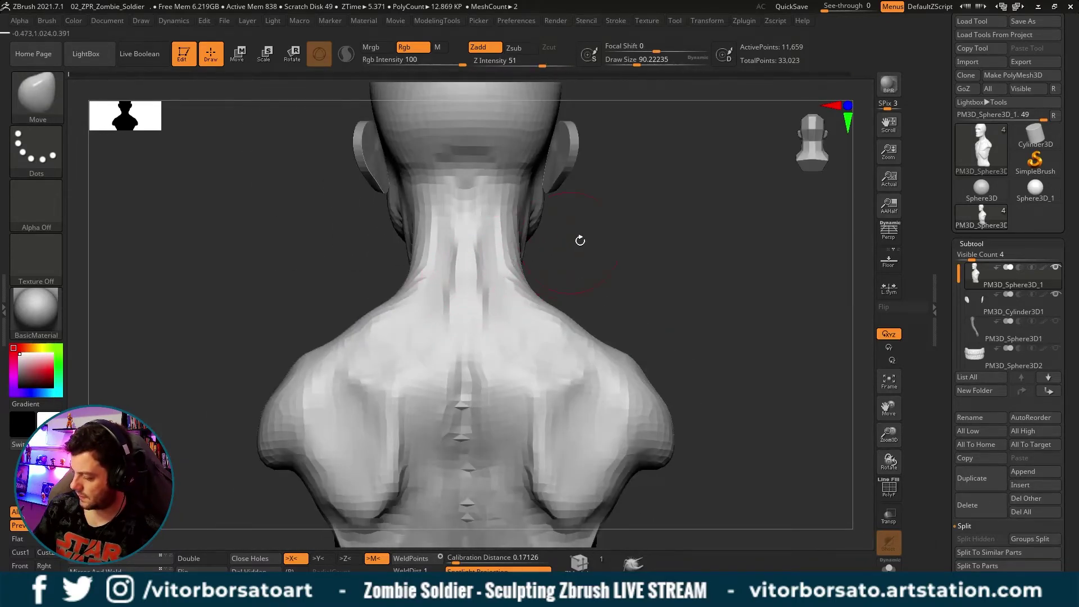
# Select the ClayBuildup brush and orbit round to a straight back view of the head.
pyautogui.moveTo(624, 244)
pyautogui.mouseDown()
pyautogui.moveTo(677, 255)
pyautogui.moveTo(718, 245)
pyautogui.moveTo(682, 259)
pyautogui.moveTo(647, 246)
pyautogui.moveTo(655, 241)
pyautogui.moveTo(644, 216)
pyautogui.mouseUp()
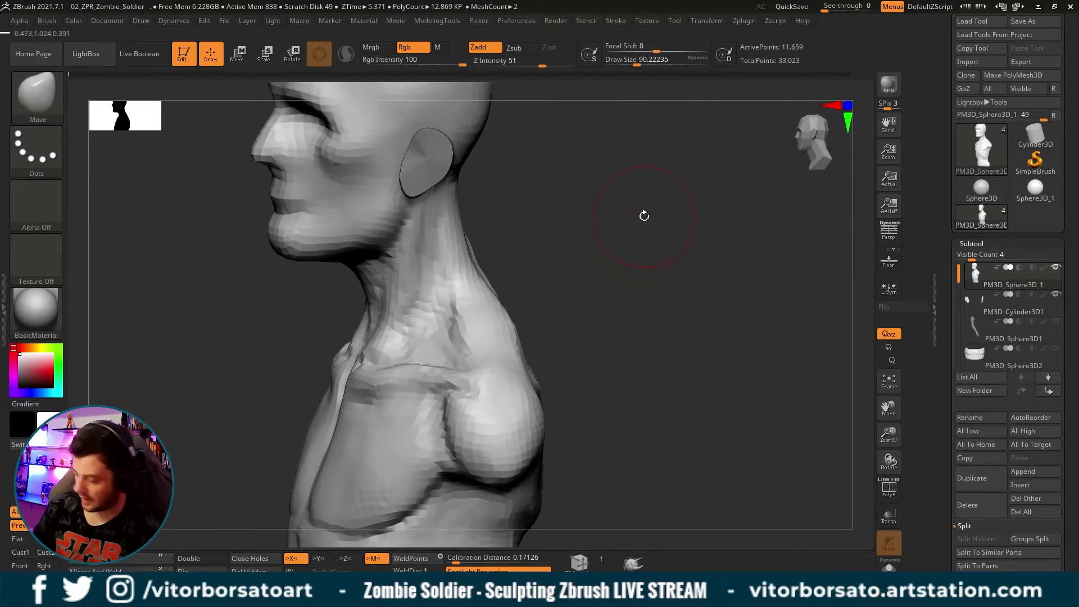
pyautogui.press('b')
pyautogui.press('c')
pyautogui.press('b')
pyautogui.moveTo(494, 242); pyautogui.dragTo(513, 215)
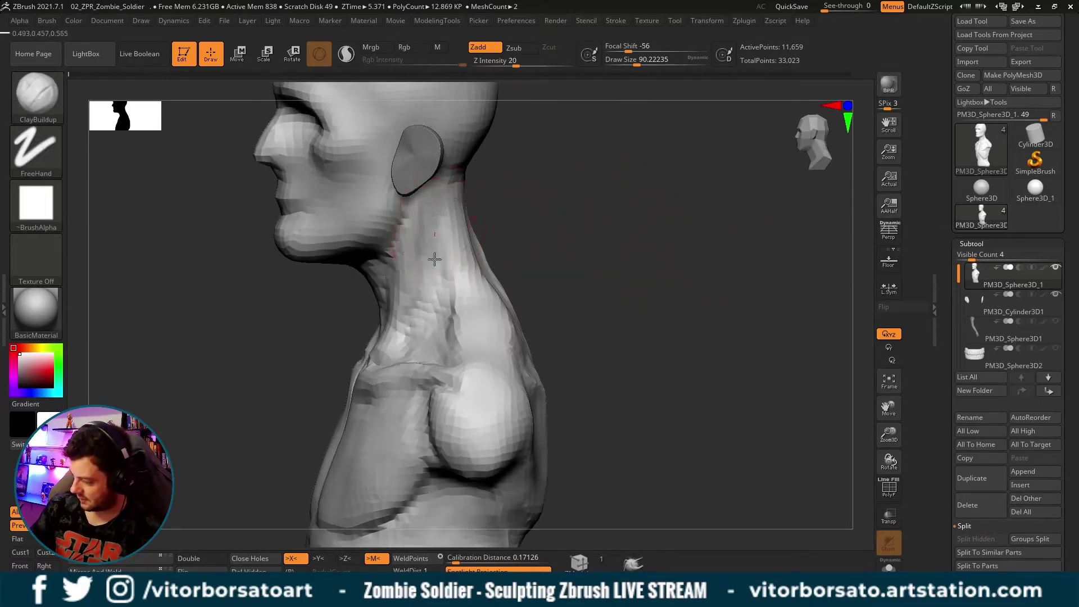
pyautogui.moveTo(458, 273); pyautogui.dragTo(489, 251)
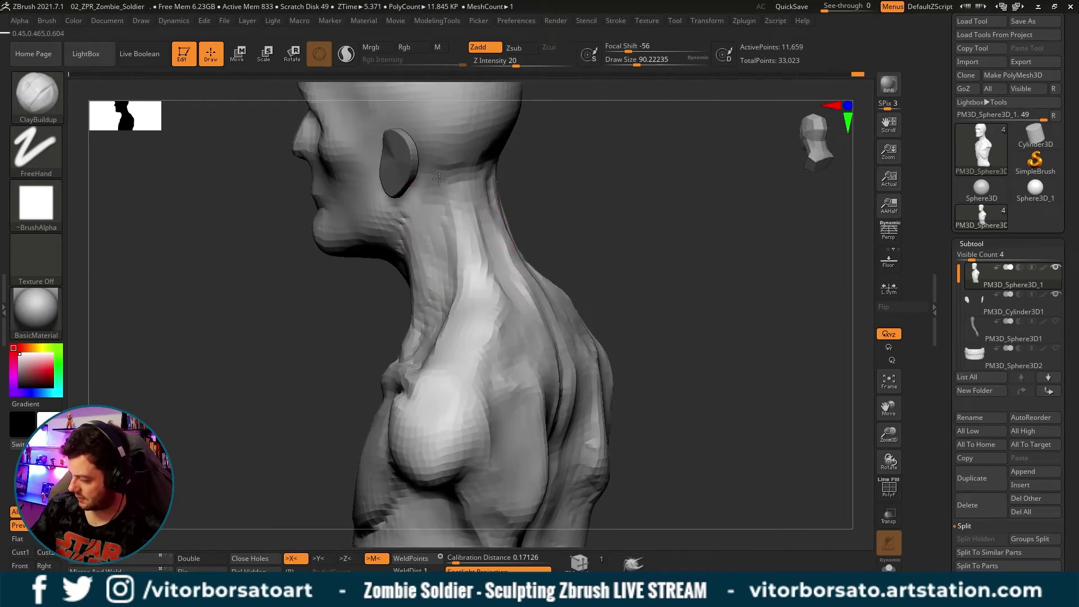
pyautogui.moveTo(564, 231); pyautogui.dragTo(581, 214)
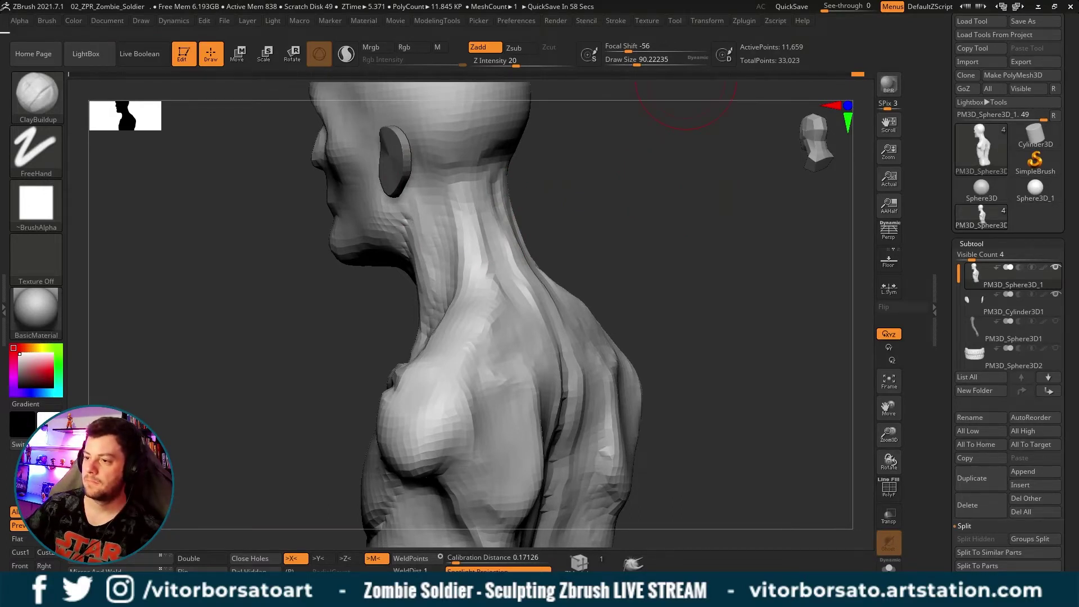
pyautogui.moveTo(596, 225)
pyautogui.keyDown('shift'); pyautogui.mouseDown()
pyautogui.moveTo(654, 223)
pyautogui.moveTo(684, 266)
pyautogui.moveTo(494, 298)
pyautogui.mouseUp(); pyautogui.keyUp('shift')
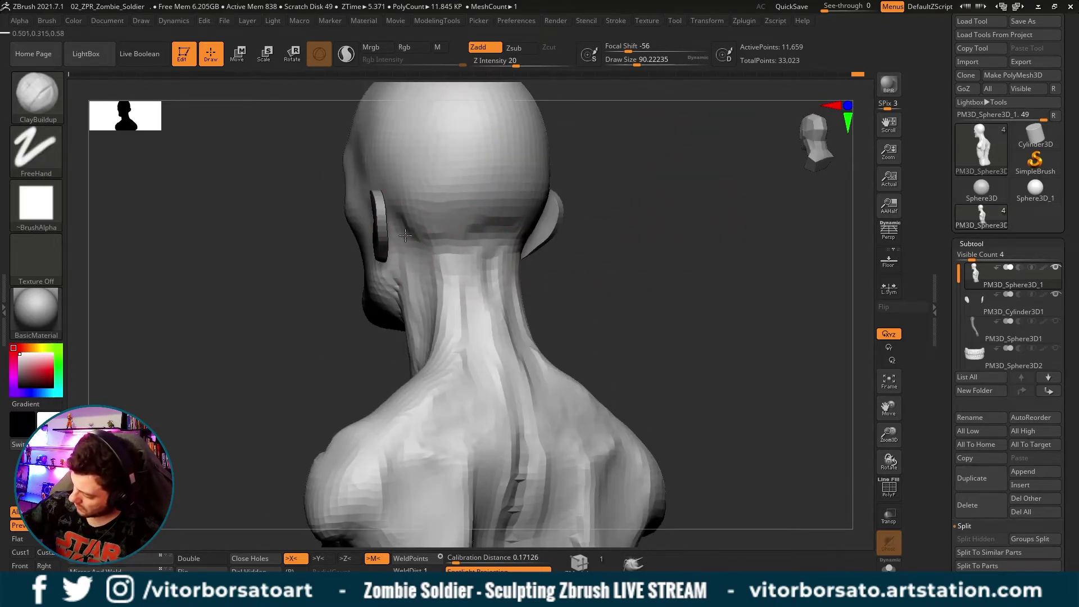
pyautogui.moveTo(405, 235)
pyautogui.mouseDown()
pyautogui.moveTo(566, 271)
pyautogui.moveTo(579, 263)
pyautogui.mouseUp()
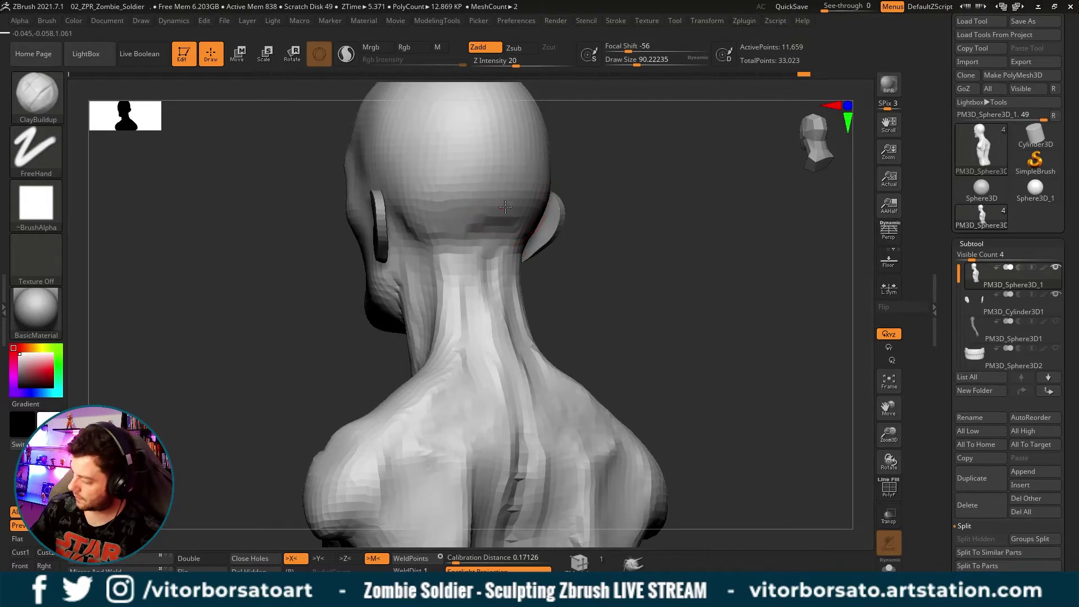
# Raise the draw size to about 136 and frame the whole bust from behind.
pyautogui.press('s')
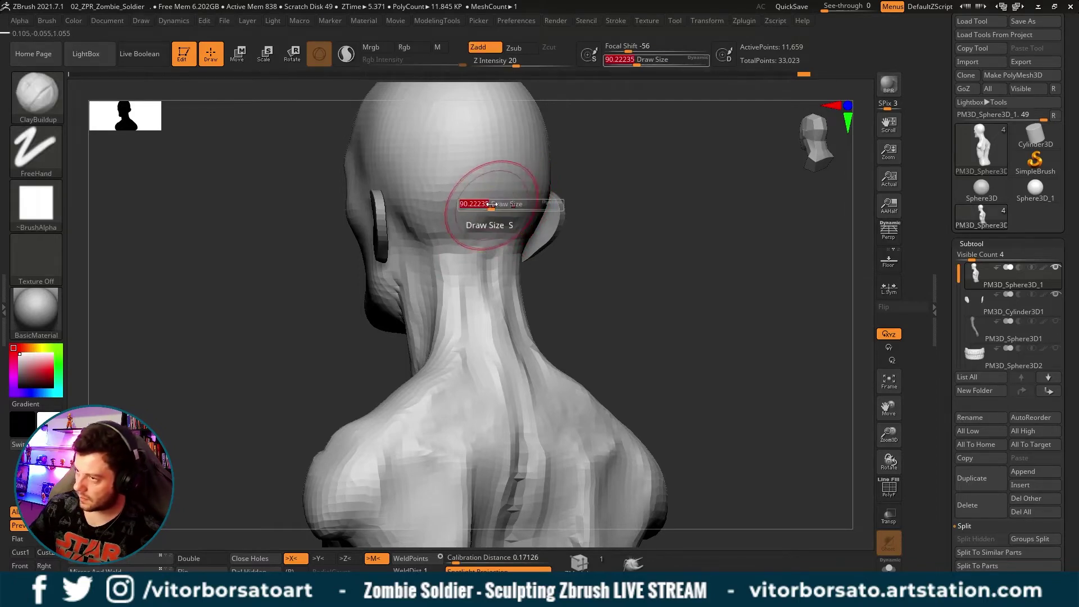
pyautogui.moveTo(511, 216); pyautogui.dragTo(491, 217)
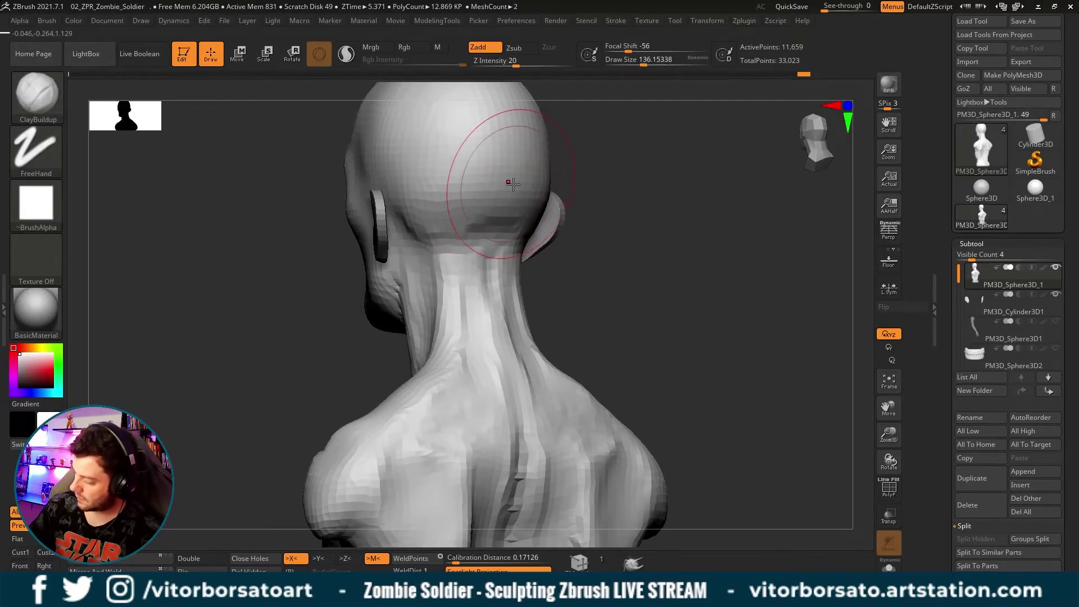
pyautogui.moveTo(648, 186); pyautogui.dragTo(610, 212)
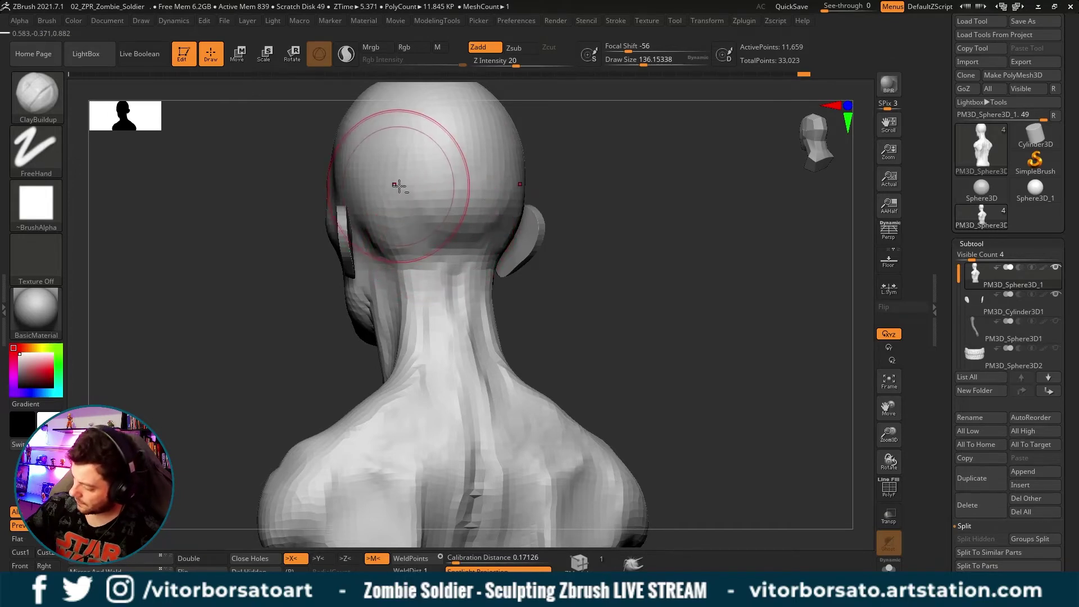
pyautogui.keyDown('shift'); pyautogui.moveTo(593, 269); pyautogui.dragTo(478, 224); pyautogui.keyUp('shift')
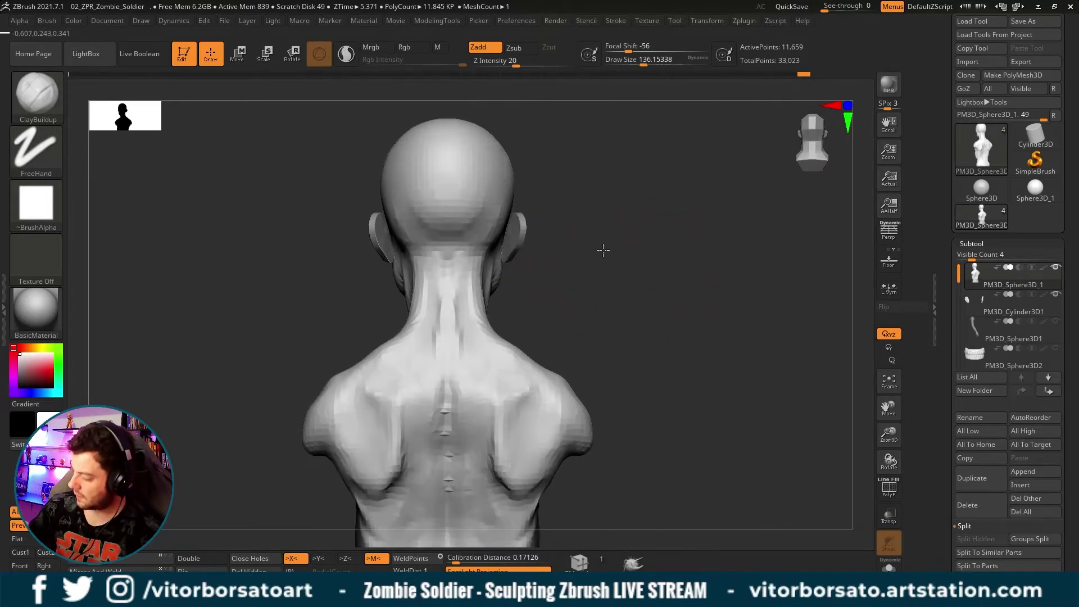
pyautogui.keyDown('alt'); pyautogui.moveTo(634, 261); pyautogui.dragTo(593, 267, button='right'); pyautogui.keyUp('alt')
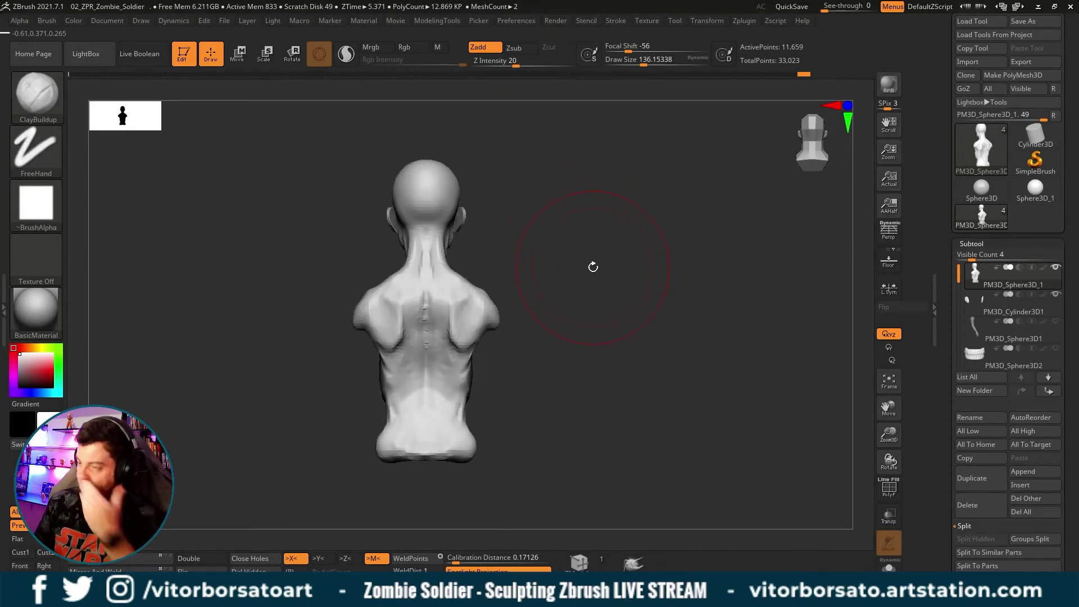
pyautogui.moveTo(593, 267)
pyautogui.mouseDown(button='right')
pyautogui.moveTo(677, 299)
pyautogui.moveTo(656, 256)
pyautogui.moveTo(711, 284)
pyautogui.mouseUp(button='right')
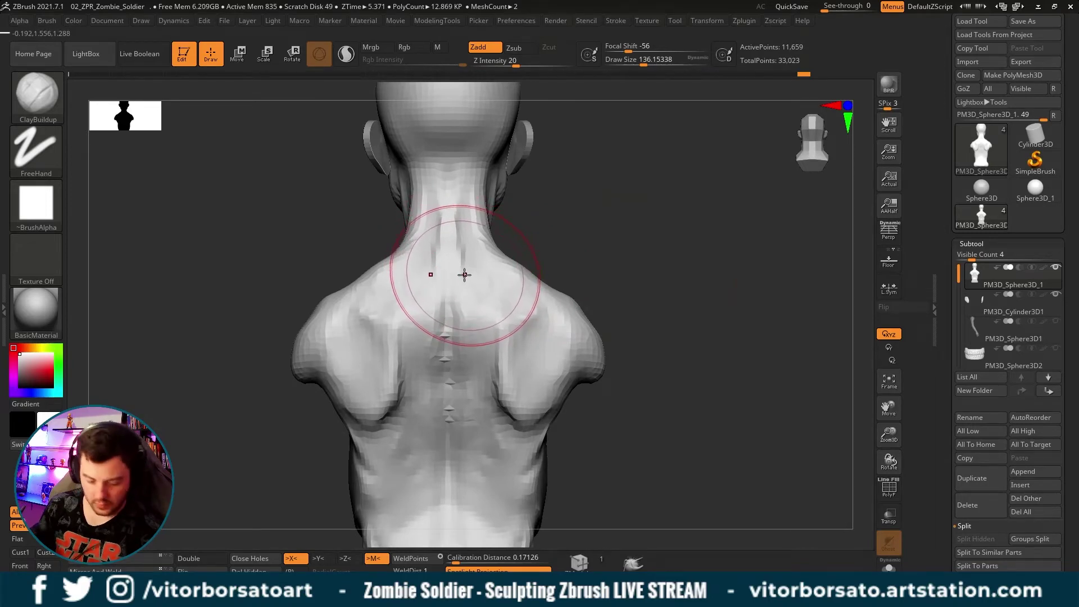
# Sharpen the groove running down the spine with the Pinch brush.
pyautogui.press('b')
pyautogui.press('p')
pyautogui.press('i')
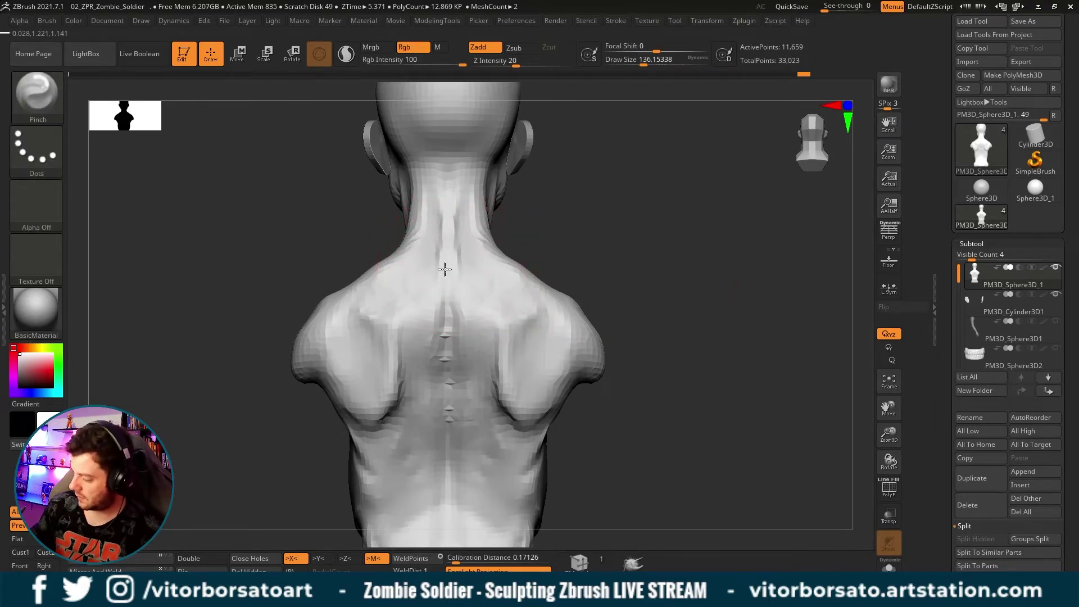
pyautogui.keyDown('alt'); pyautogui.moveTo(731, 405); pyautogui.dragTo(722, 248); pyautogui.keyUp('alt')
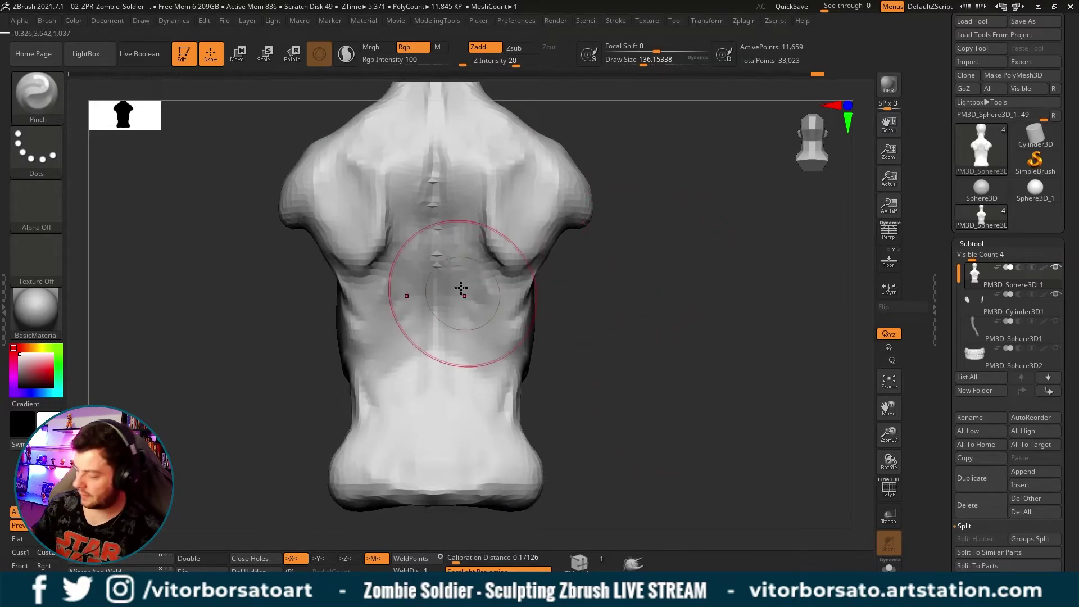
pyautogui.moveTo(430, 164); pyautogui.dragTo(434, 294)
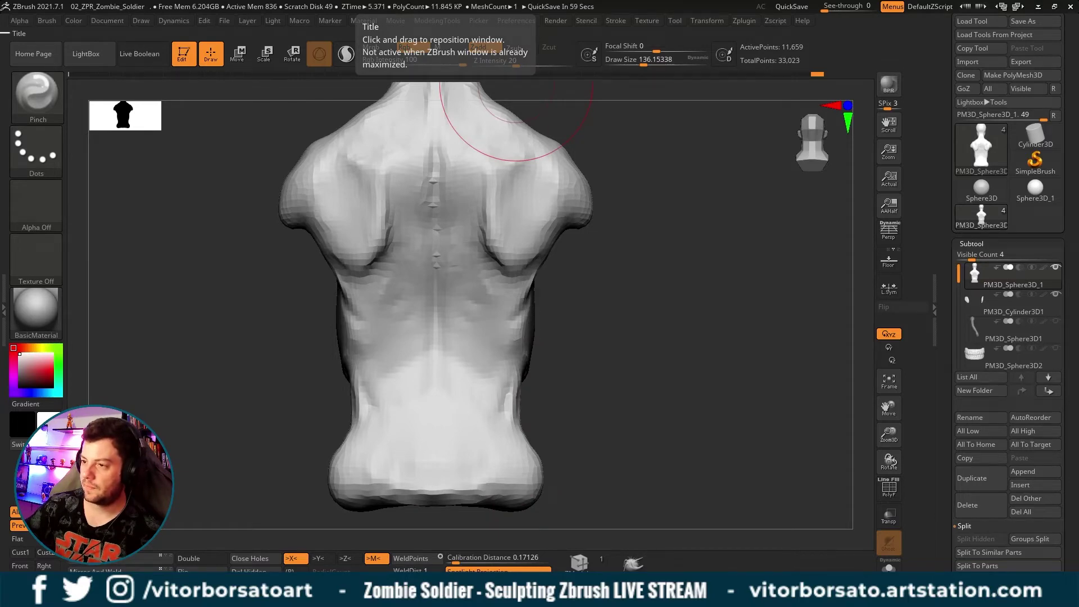
# Pinch the forms along the back of the neck and reduce the brush to about 80.
pyautogui.moveTo(517, 118)
pyautogui.mouseDown()
pyautogui.moveTo(682, 289)
pyautogui.moveTo(706, 281)
pyautogui.mouseUp()
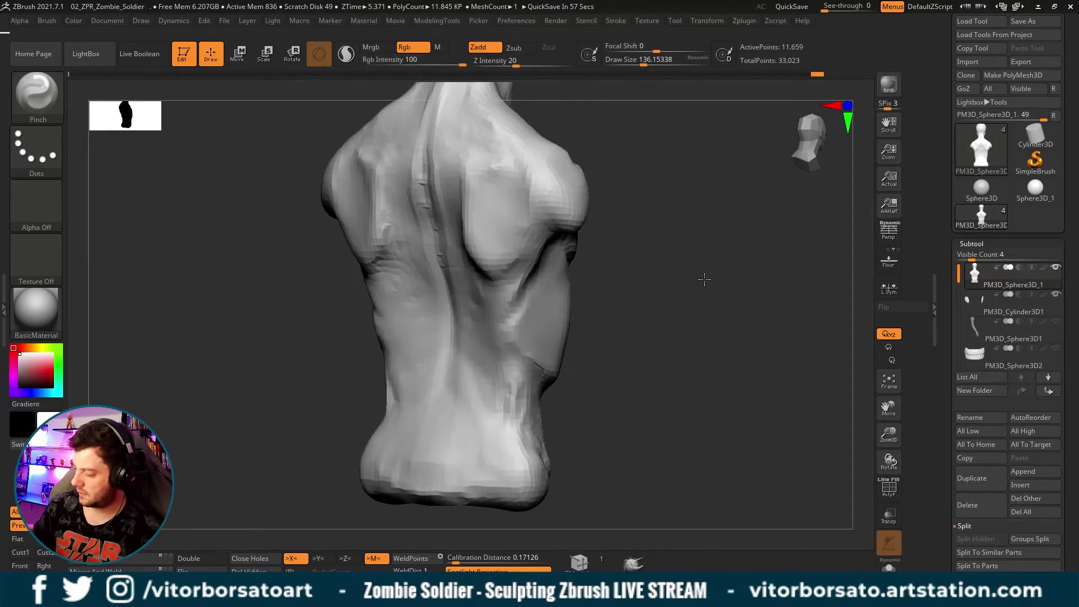
pyautogui.moveTo(717, 236)
pyautogui.mouseDown()
pyautogui.moveTo(705, 338)
pyautogui.moveTo(704, 274)
pyautogui.mouseUp()
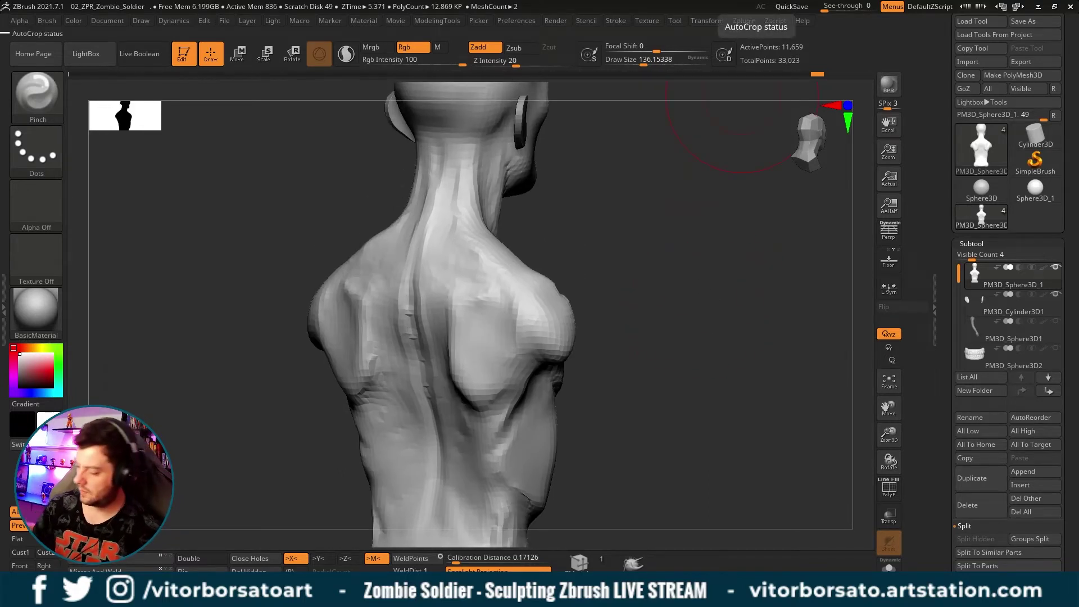
pyautogui.moveTo(665, 267); pyautogui.dragTo(501, 294)
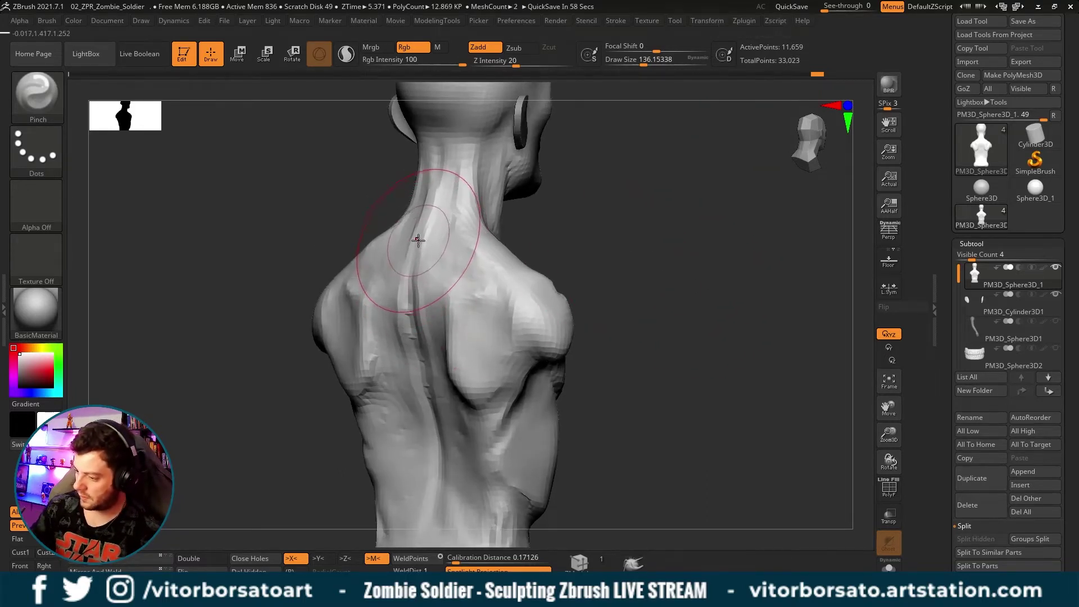
pyautogui.moveTo(409, 235)
pyautogui.mouseDown()
pyautogui.moveTo(431, 235)
pyautogui.moveTo(427, 215)
pyautogui.mouseUp()
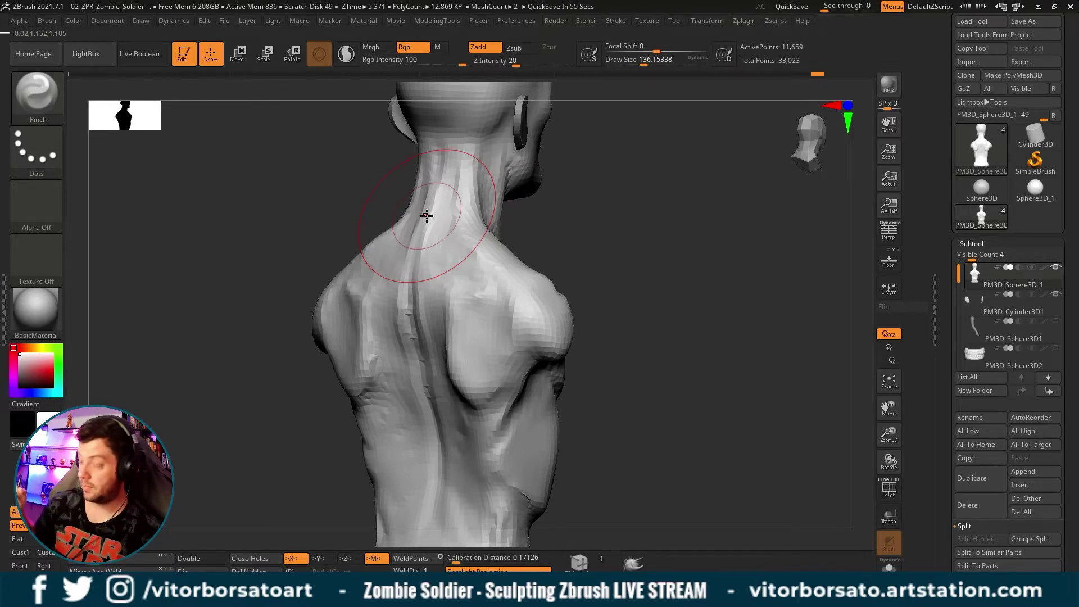
pyautogui.moveTo(584, 236); pyautogui.dragTo(551, 219)
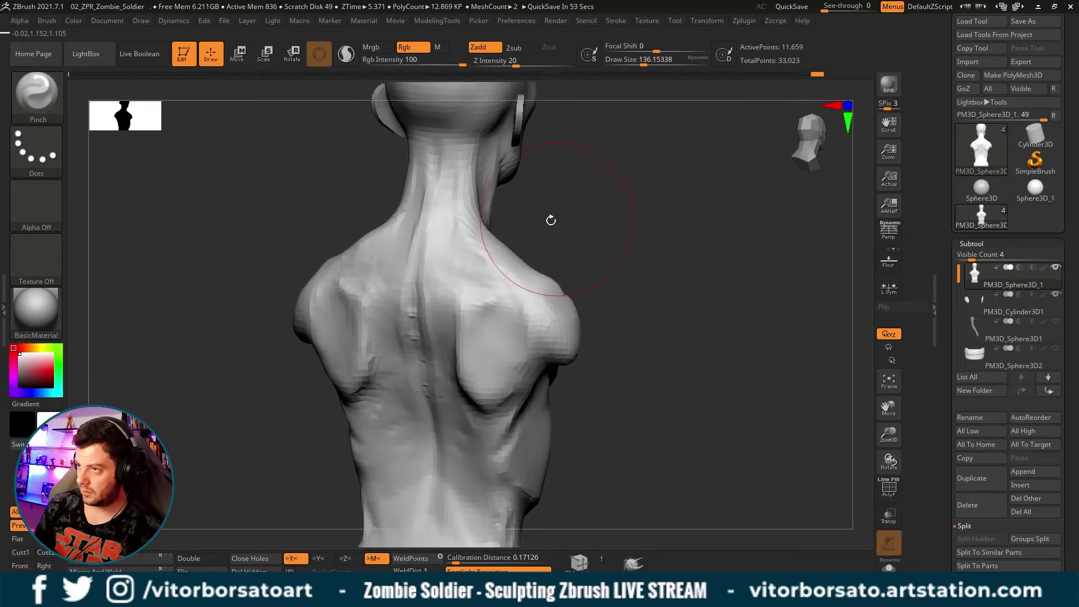
pyautogui.press('s')
pyautogui.moveTo(422, 241); pyautogui.dragTo(410, 248)
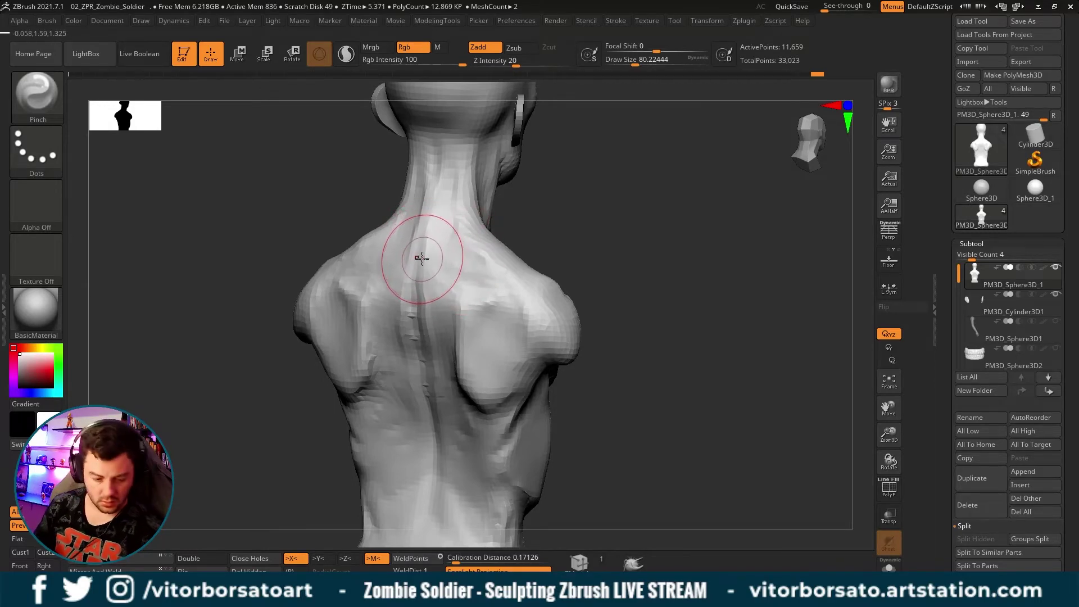
pyautogui.press('b')
pyautogui.press('c')
pyautogui.press('b')
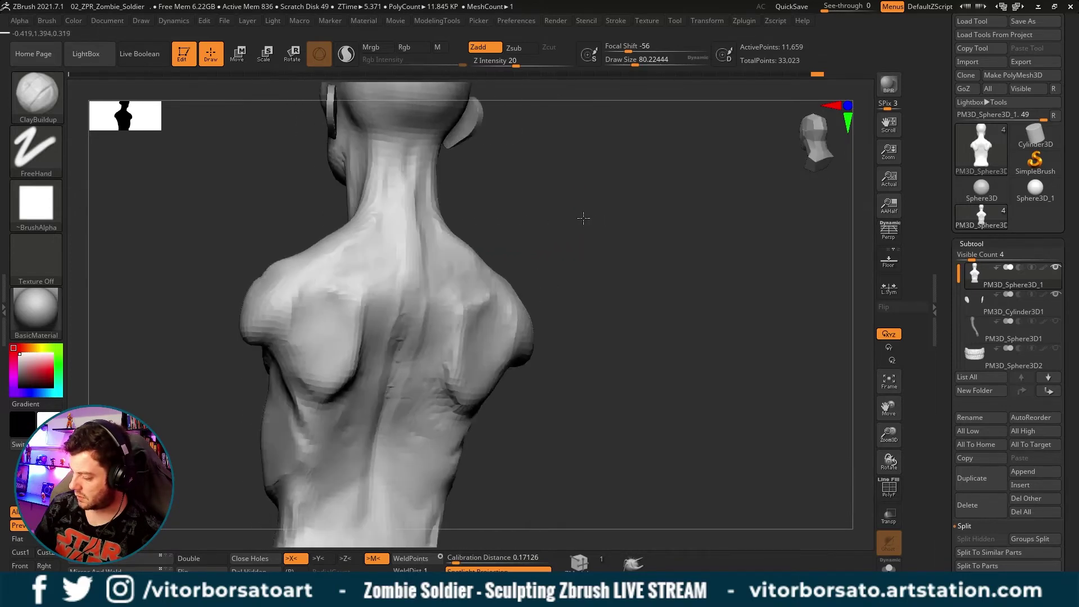
# Reshape the bulge on the side of the neck with the Move brush from a three-quarter back view.
pyautogui.moveTo(557, 219); pyautogui.dragTo(561, 222)
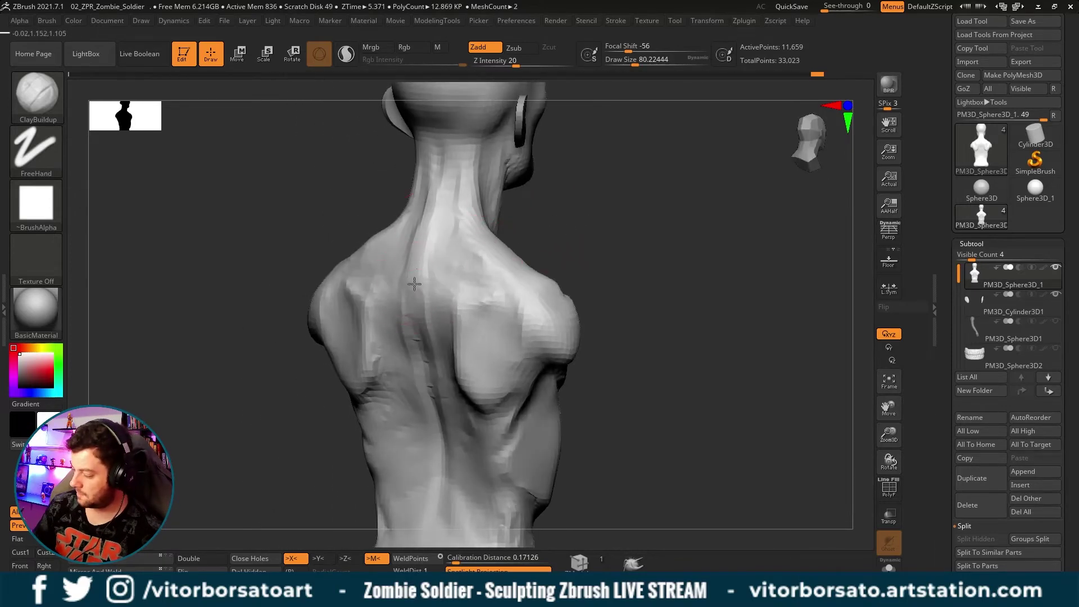
pyautogui.keyDown('shift'); pyautogui.moveTo(606, 264); pyautogui.dragTo(598, 248); pyautogui.keyUp('shift')
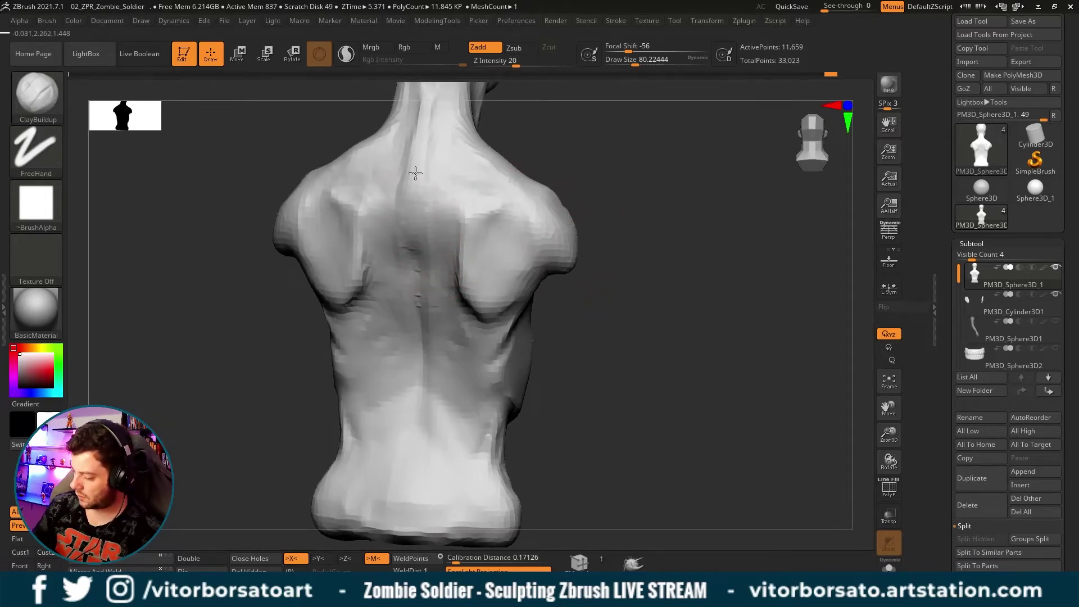
pyautogui.moveTo(612, 203)
pyautogui.mouseDown()
pyautogui.moveTo(590, 212)
pyautogui.moveTo(631, 212)
pyautogui.moveTo(618, 213)
pyautogui.mouseUp()
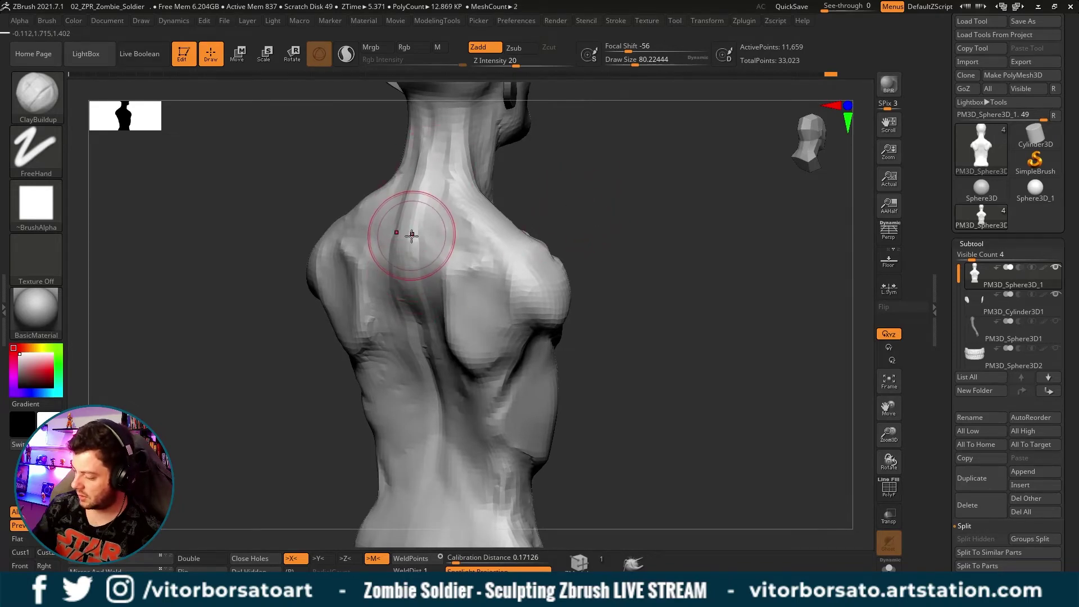
pyautogui.press('b')
pyautogui.press('m')
pyautogui.press('v')
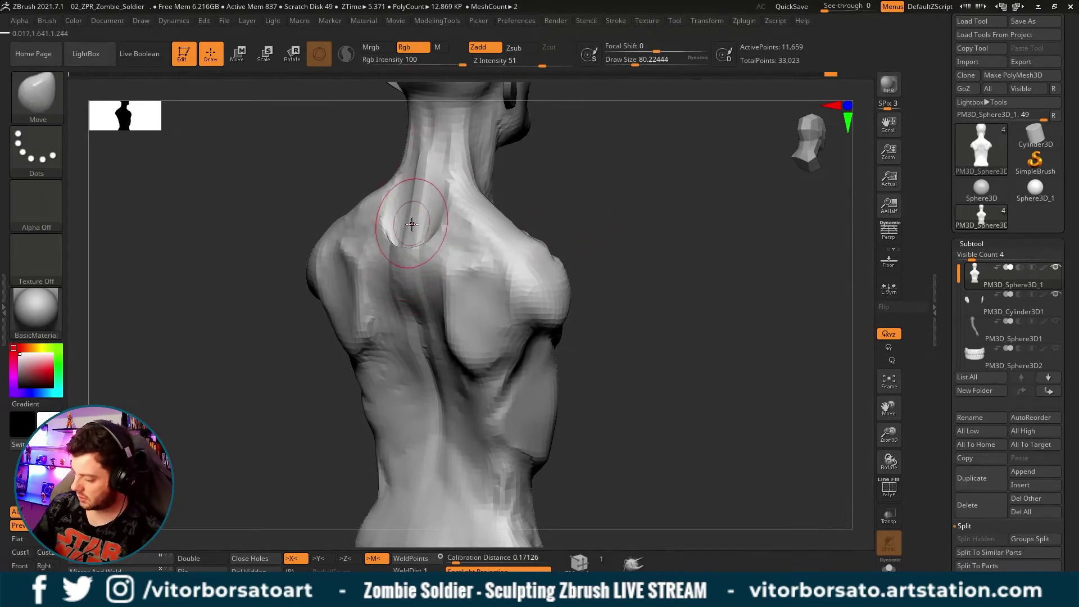
pyautogui.moveTo(412, 224); pyautogui.dragTo(412, 234)
# Build up clay on the upper back with ClayBuildup at draw size about 74.
pyautogui.press('b')
pyautogui.press('p')
pyautogui.press('i')
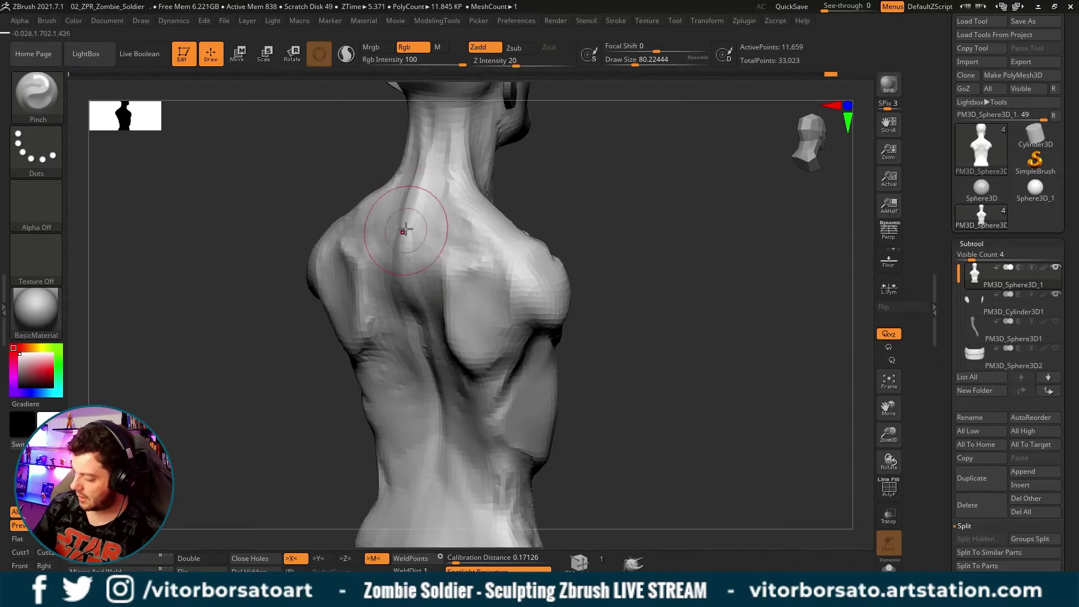
pyautogui.moveTo(557, 186)
pyautogui.mouseDown()
pyautogui.moveTo(406, 211)
pyautogui.moveTo(553, 194)
pyautogui.mouseUp()
pyautogui.press('s')
pyautogui.press('b')
pyautogui.press('c')
pyautogui.press('b')
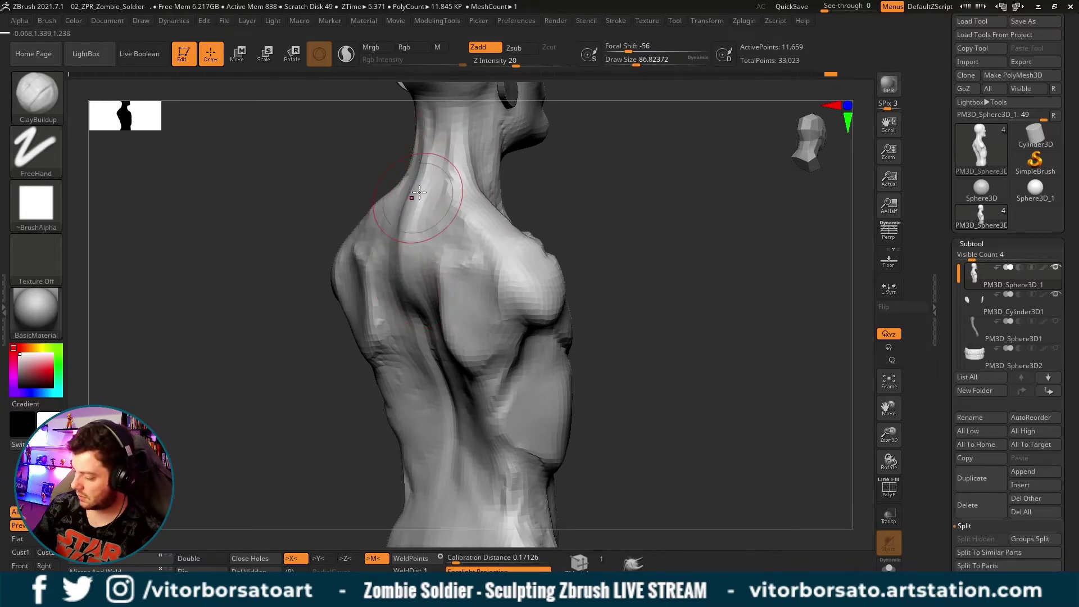
pyautogui.moveTo(493, 241)
pyautogui.mouseDown()
pyautogui.moveTo(602, 221)
pyautogui.moveTo(622, 159)
pyautogui.moveTo(639, 177)
pyautogui.mouseUp()
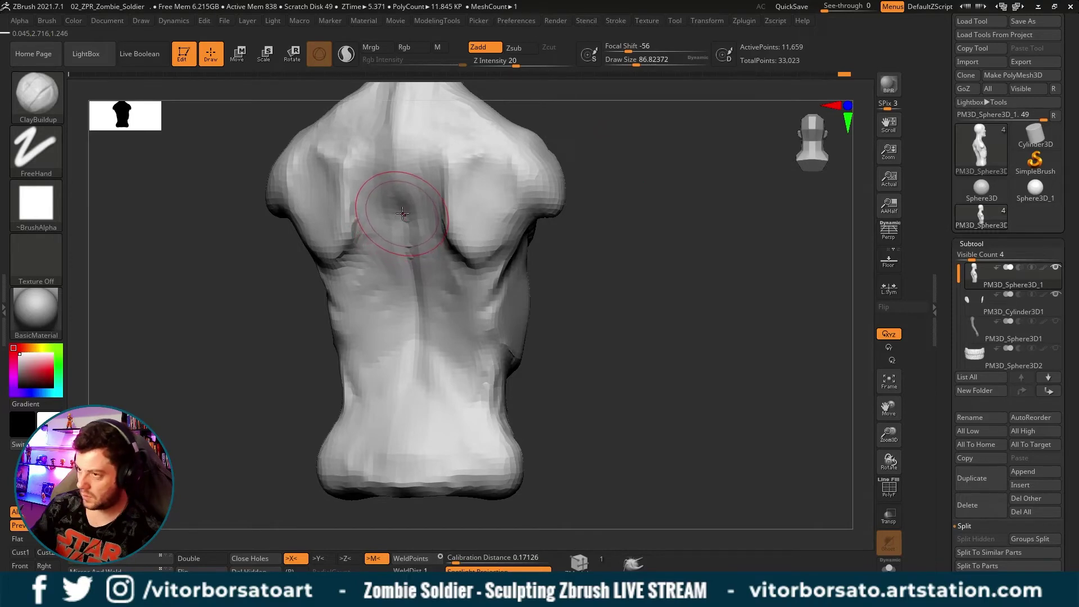
pyautogui.press('s')
pyautogui.moveTo(403, 213); pyautogui.dragTo(393, 212)
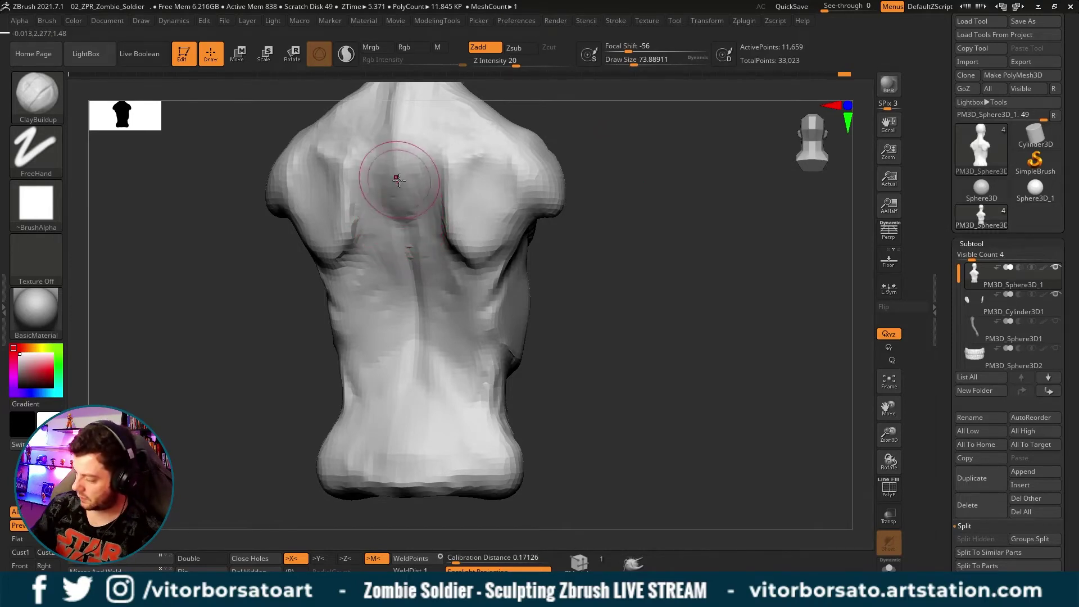
pyautogui.moveTo(523, 168)
pyautogui.mouseDown()
pyautogui.moveTo(599, 195)
pyautogui.moveTo(631, 161)
pyautogui.mouseUp()
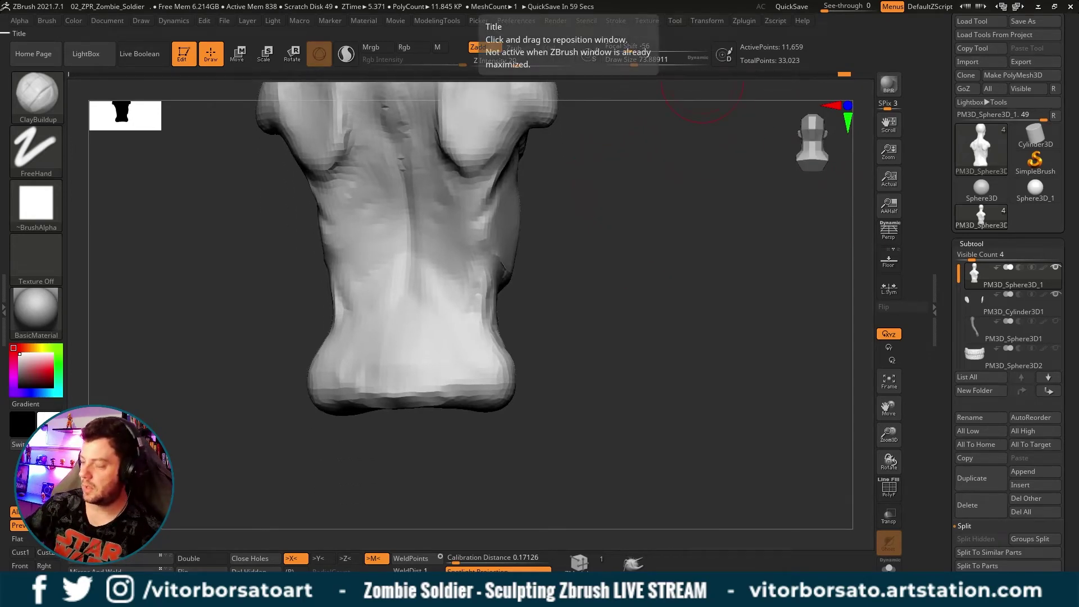
pyautogui.moveTo(618, 197); pyautogui.dragTo(373, 201)
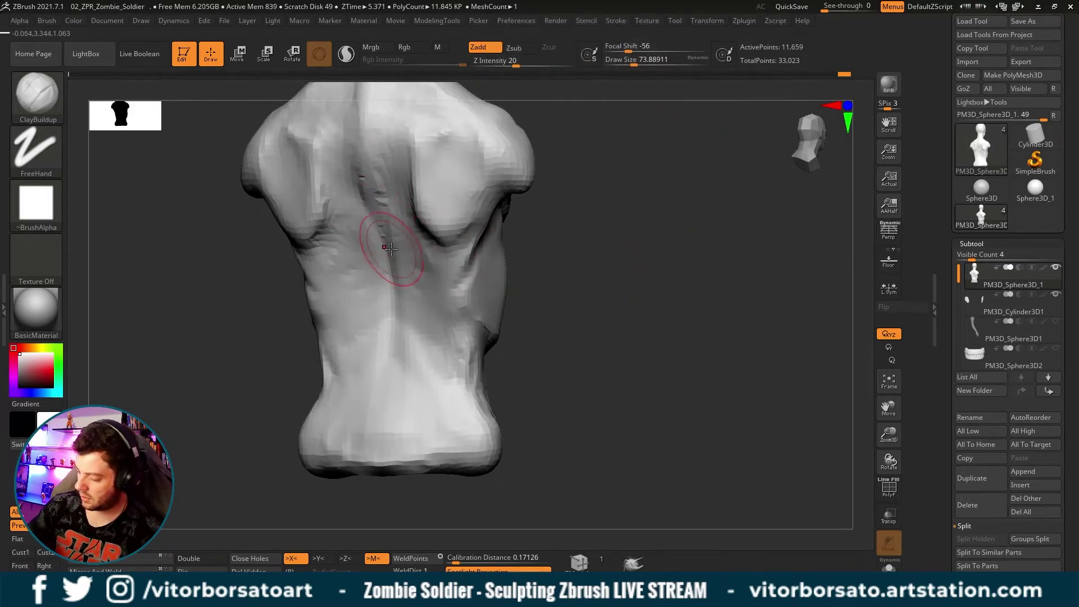
# Carve the spine groove deeper with DamStandard at a draw size of about 29.
pyautogui.press('b')
pyautogui.press('d')
pyautogui.press('s')
pyautogui.press('s')
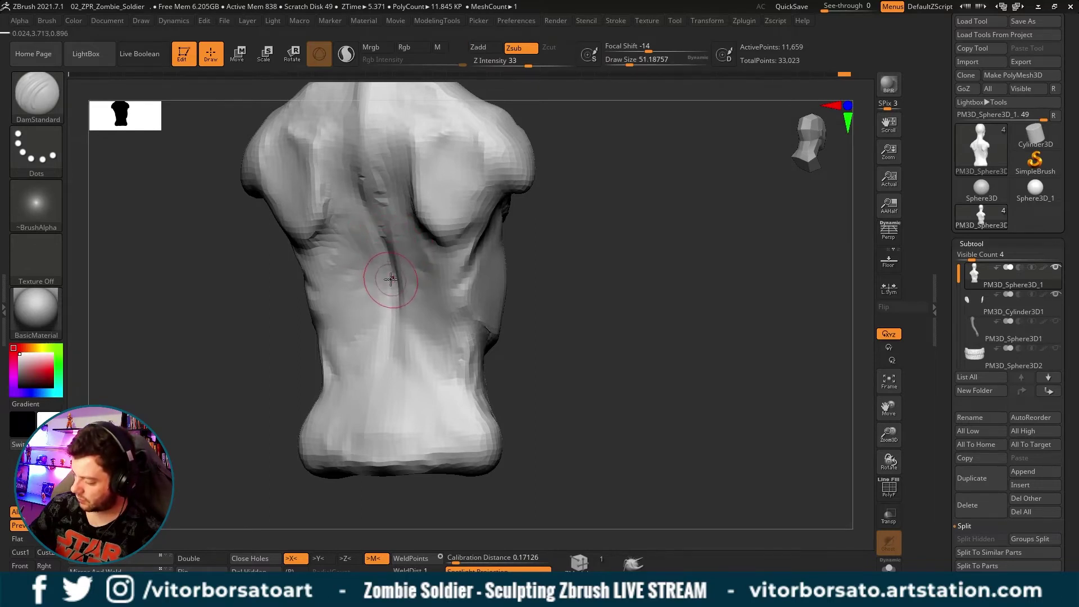
pyautogui.press('s')
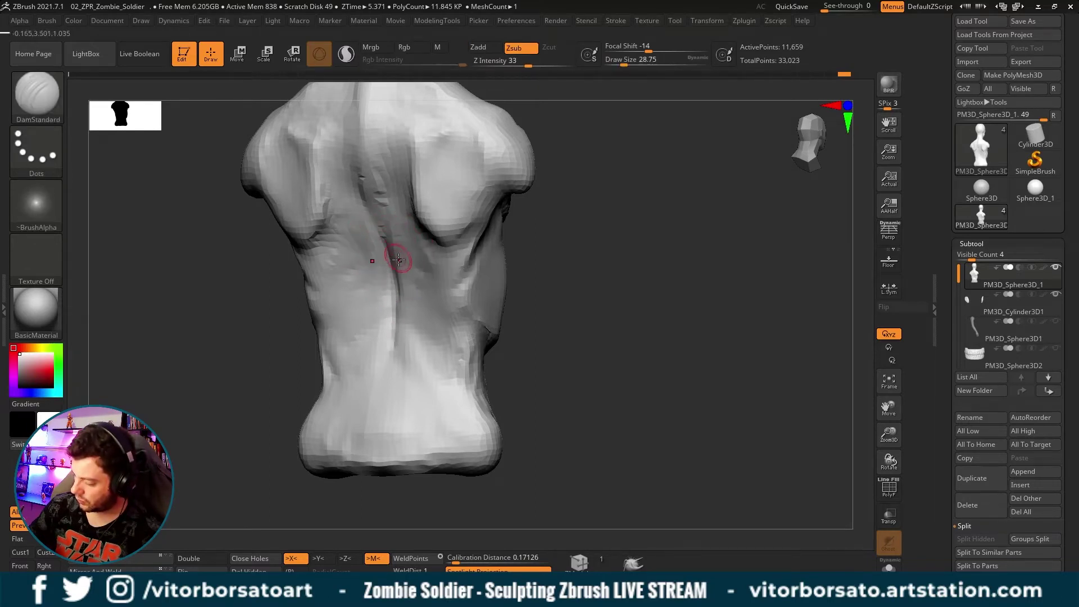
pyautogui.moveTo(554, 325); pyautogui.dragTo(491, 270)
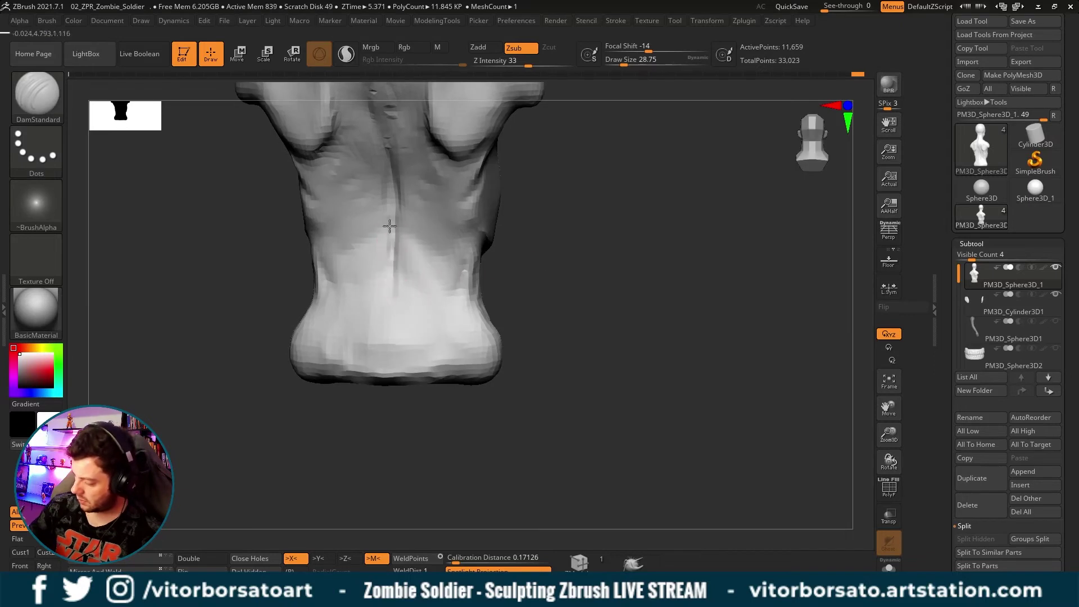
pyautogui.moveTo(494, 227)
pyautogui.mouseDown()
pyautogui.moveTo(573, 224)
pyautogui.moveTo(547, 224)
pyautogui.moveTo(559, 217)
pyautogui.moveTo(552, 223)
pyautogui.moveTo(583, 302)
pyautogui.moveTo(558, 298)
pyautogui.moveTo(611, 291)
pyautogui.moveTo(565, 300)
pyautogui.moveTo(578, 299)
pyautogui.mouseUp()
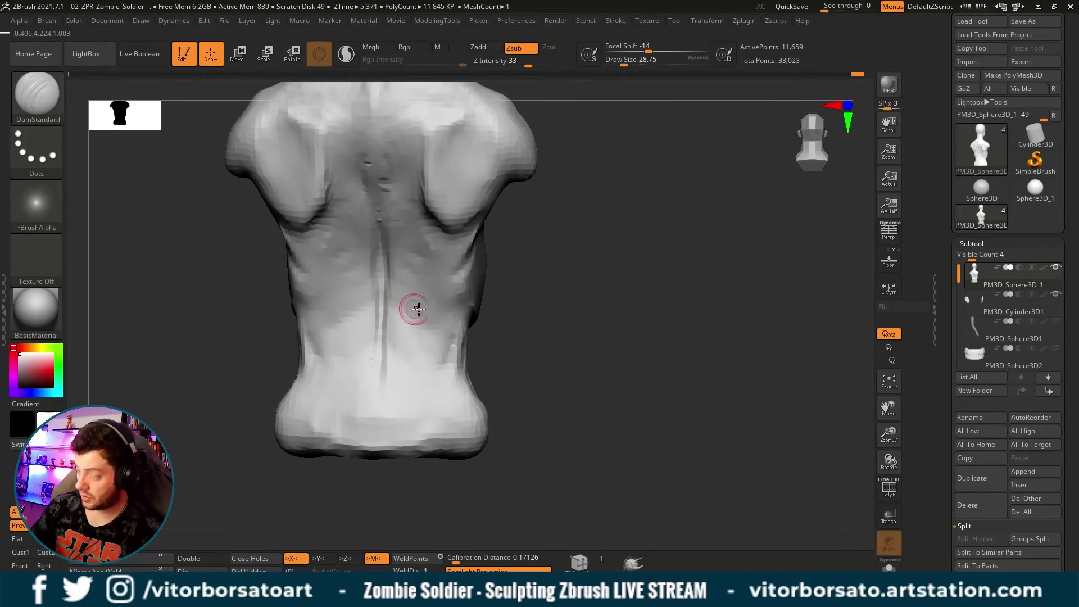
# Pinch the groove and shoulder-blade edges tighter with Pinch at draw size about 120–128.
pyautogui.press('s')
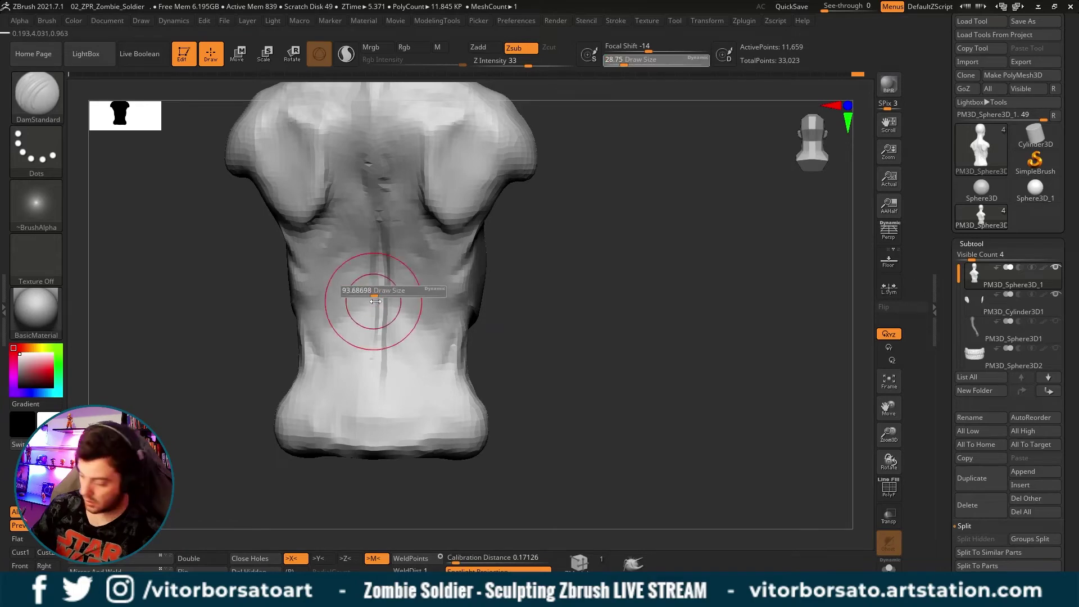
pyautogui.moveTo(377, 296); pyautogui.dragTo(376, 289)
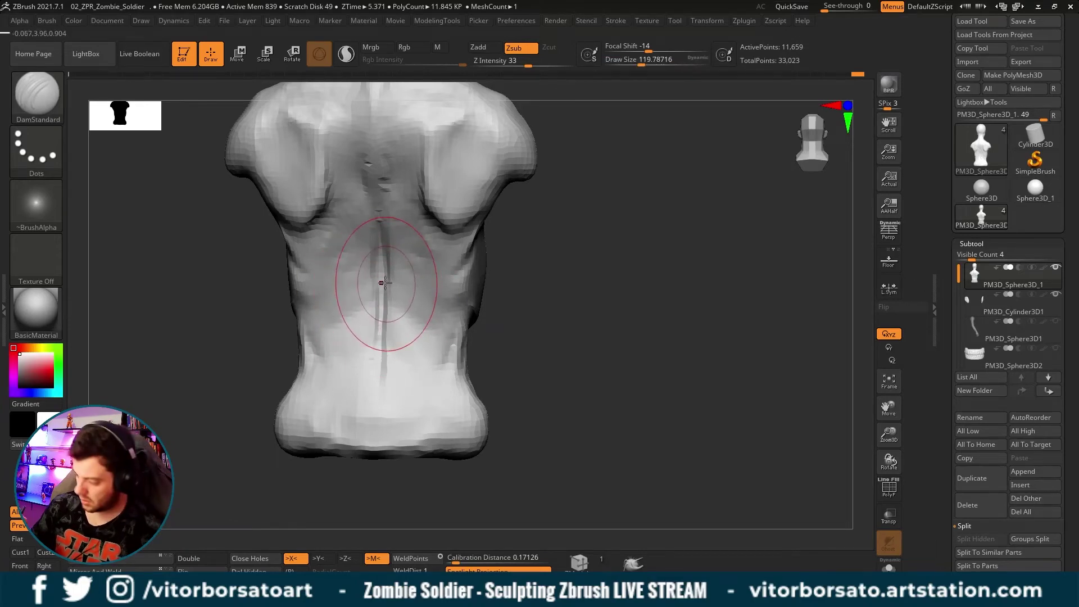
pyautogui.press('b')
pyautogui.press('p')
pyautogui.press('i')
pyautogui.moveTo(398, 343); pyautogui.dragTo(472, 298, button='right')
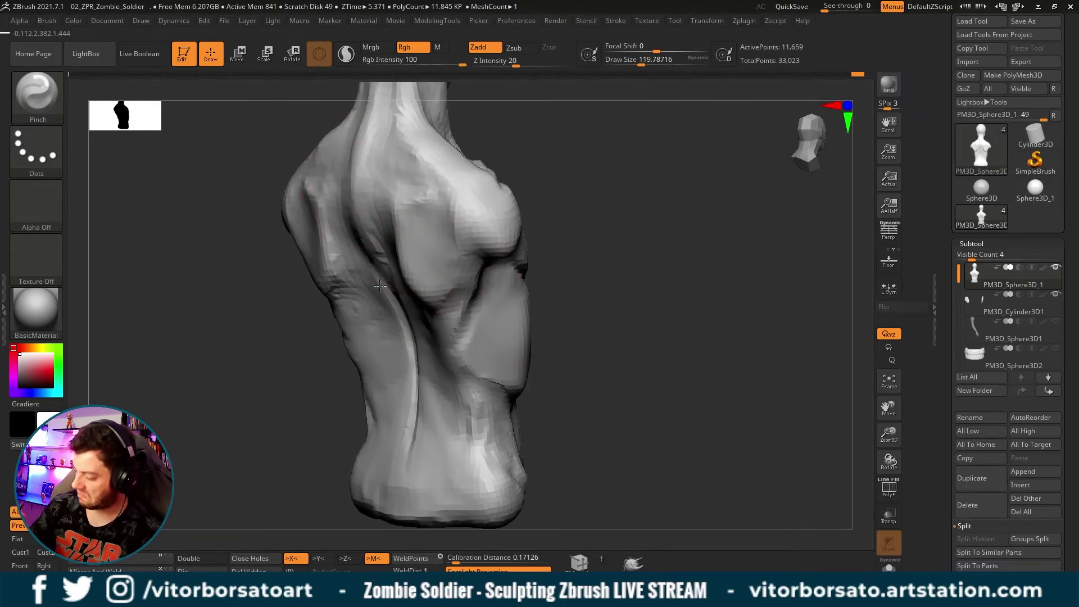
pyautogui.moveTo(380, 286)
pyautogui.mouseDown(button='right')
pyautogui.moveTo(608, 332)
pyautogui.moveTo(645, 221)
pyautogui.moveTo(677, 223)
pyautogui.moveTo(703, 260)
pyautogui.moveTo(669, 236)
pyautogui.moveTo(428, 215)
pyautogui.mouseUp(button='right')
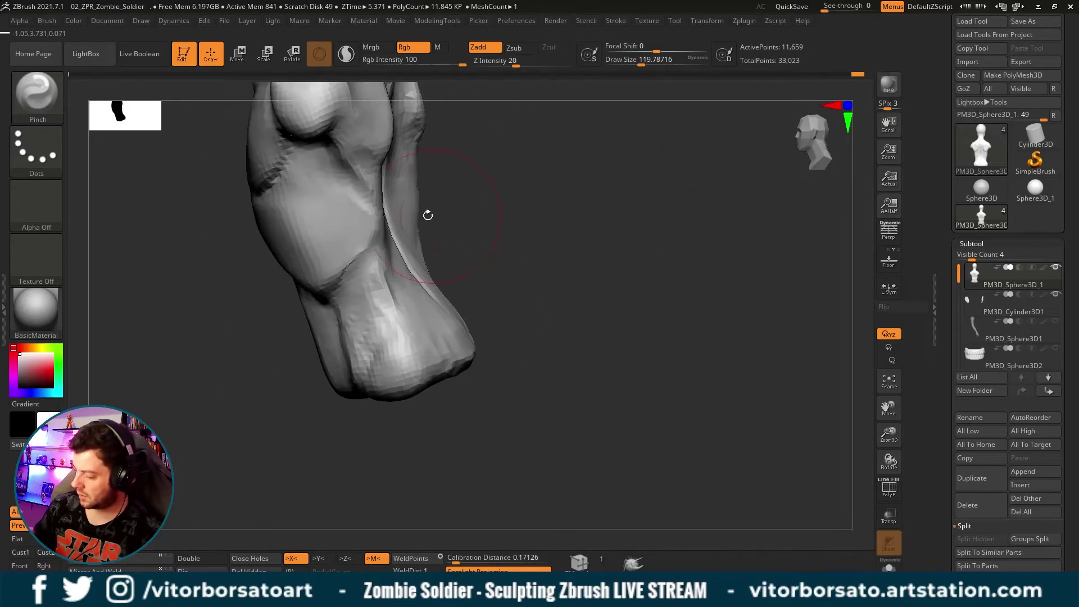
pyautogui.moveTo(512, 209)
pyautogui.mouseDown(button='right')
pyautogui.moveTo(559, 221)
pyautogui.moveTo(325, 205)
pyautogui.mouseUp(button='right')
pyautogui.press('s')
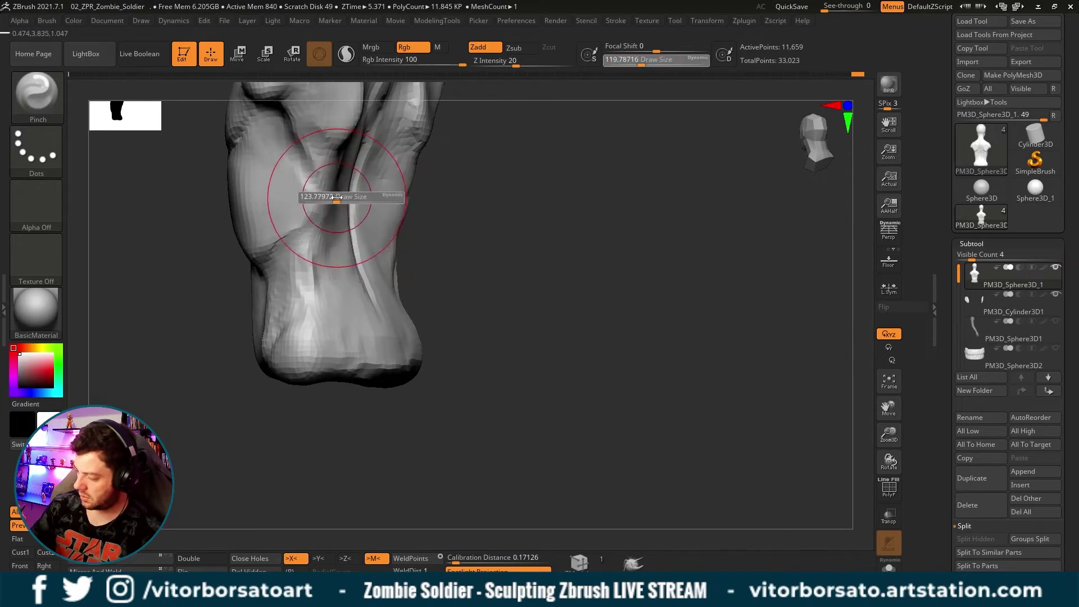
pyautogui.moveTo(337, 198); pyautogui.dragTo(338, 198)
# Select the Move brush, orbit around the torso, and undo the last back change.
pyautogui.press('b')
pyautogui.press('m')
pyautogui.press('v')
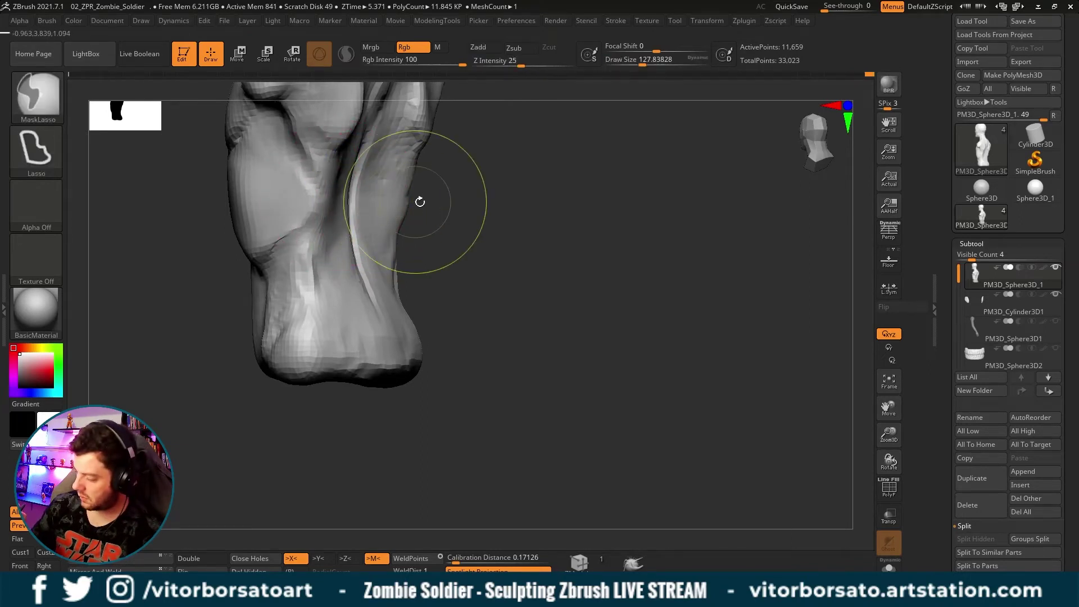
pyautogui.moveTo(421, 201)
pyautogui.mouseDown(button='right')
pyautogui.moveTo(364, 202)
pyautogui.moveTo(444, 208)
pyautogui.moveTo(343, 201)
pyautogui.moveTo(390, 240)
pyautogui.moveTo(458, 205)
pyautogui.moveTo(386, 222)
pyautogui.mouseUp(button='right')
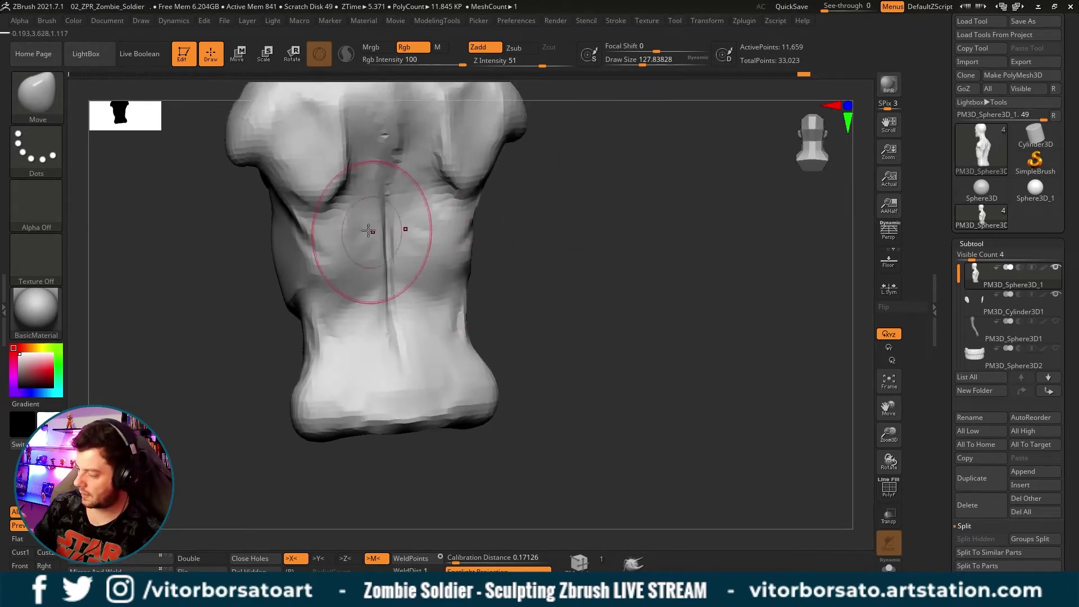
pyautogui.moveTo(385, 258)
pyautogui.mouseDown(button='right')
pyautogui.moveTo(376, 254)
pyautogui.moveTo(567, 239)
pyautogui.mouseUp(button='right')
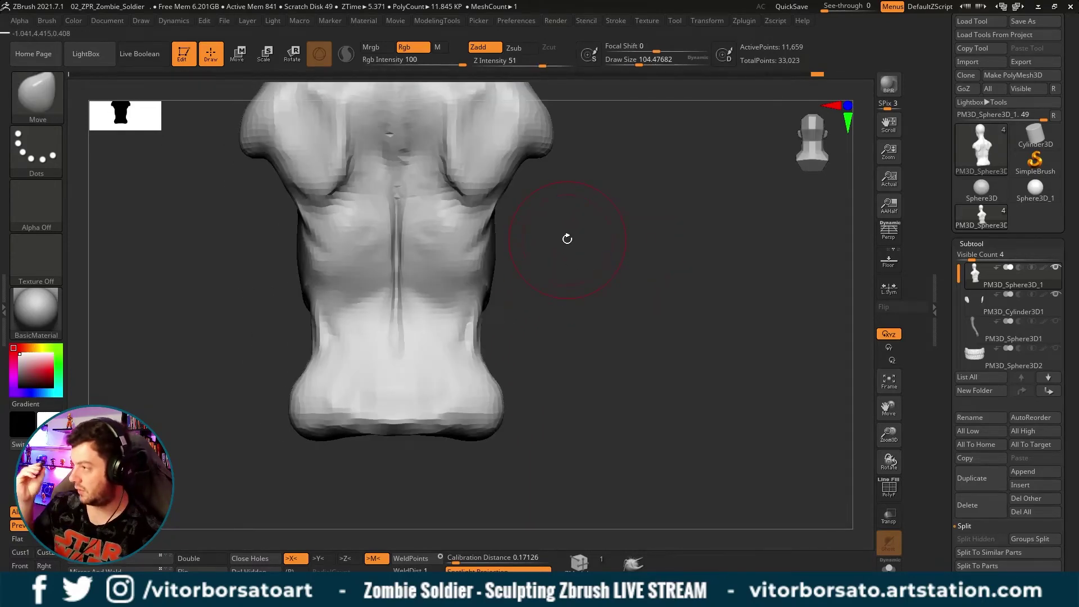
pyautogui.moveTo(667, 252); pyautogui.dragTo(457, 338)
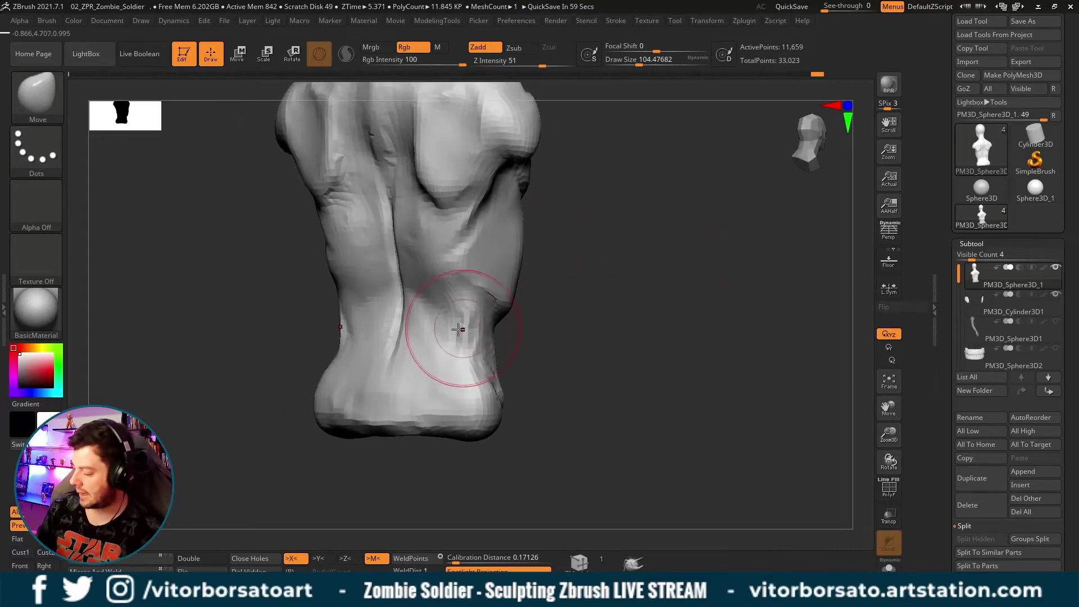
pyautogui.moveTo(594, 321)
pyautogui.mouseDown()
pyautogui.moveTo(590, 310)
pyautogui.moveTo(631, 306)
pyautogui.moveTo(644, 279)
pyautogui.moveTo(602, 289)
pyautogui.moveTo(631, 244)
pyautogui.moveTo(603, 301)
pyautogui.mouseUp()
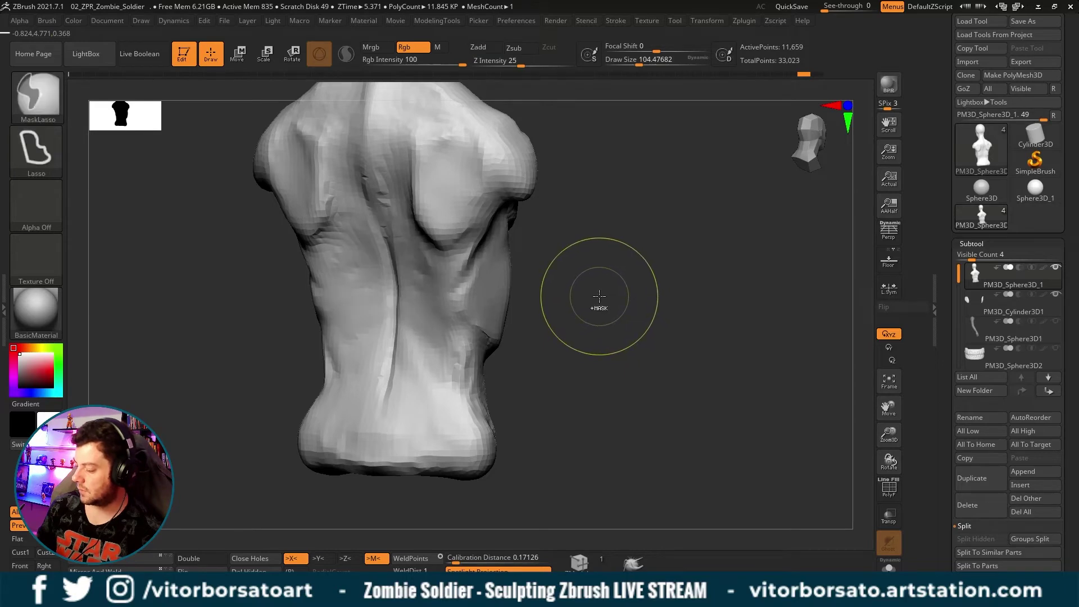
pyautogui.moveTo(599, 297)
pyautogui.mouseDown()
pyautogui.moveTo(422, 289)
pyautogui.moveTo(409, 301)
pyautogui.moveTo(426, 311)
pyautogui.moveTo(424, 300)
pyautogui.moveTo(600, 264)
pyautogui.mouseUp()
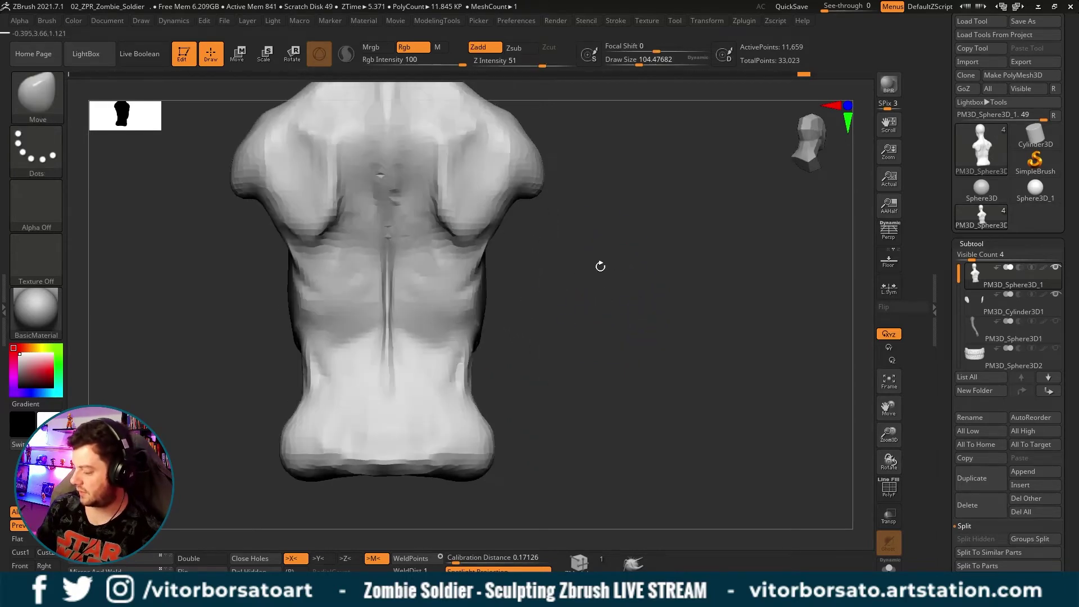
pyautogui.moveTo(520, 300); pyautogui.dragTo(421, 304)
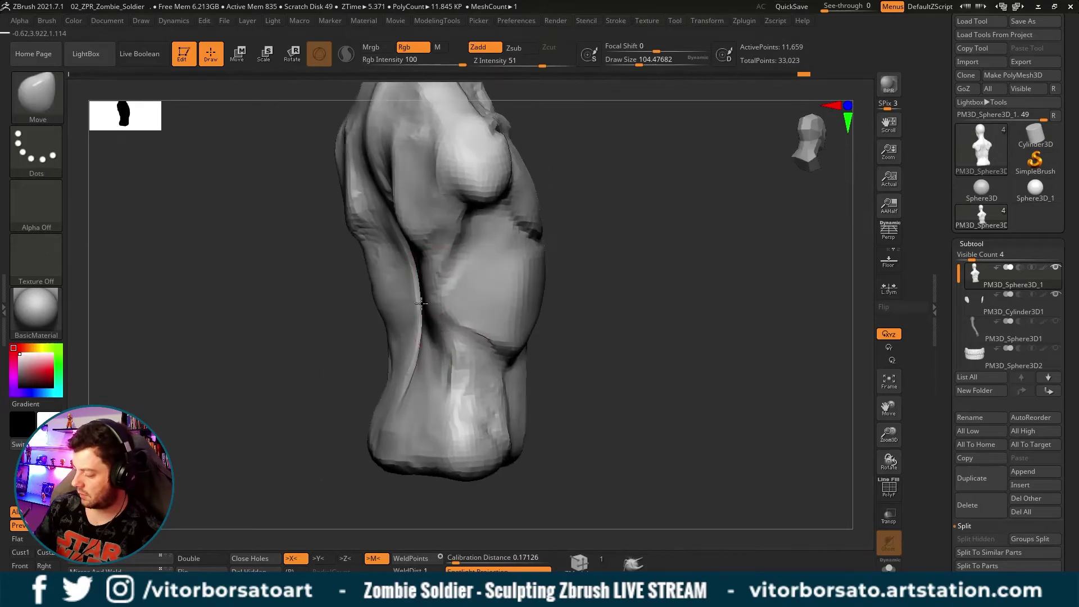
pyautogui.moveTo(643, 281)
pyautogui.mouseDown()
pyautogui.moveTo(662, 277)
pyautogui.moveTo(645, 270)
pyautogui.mouseUp()
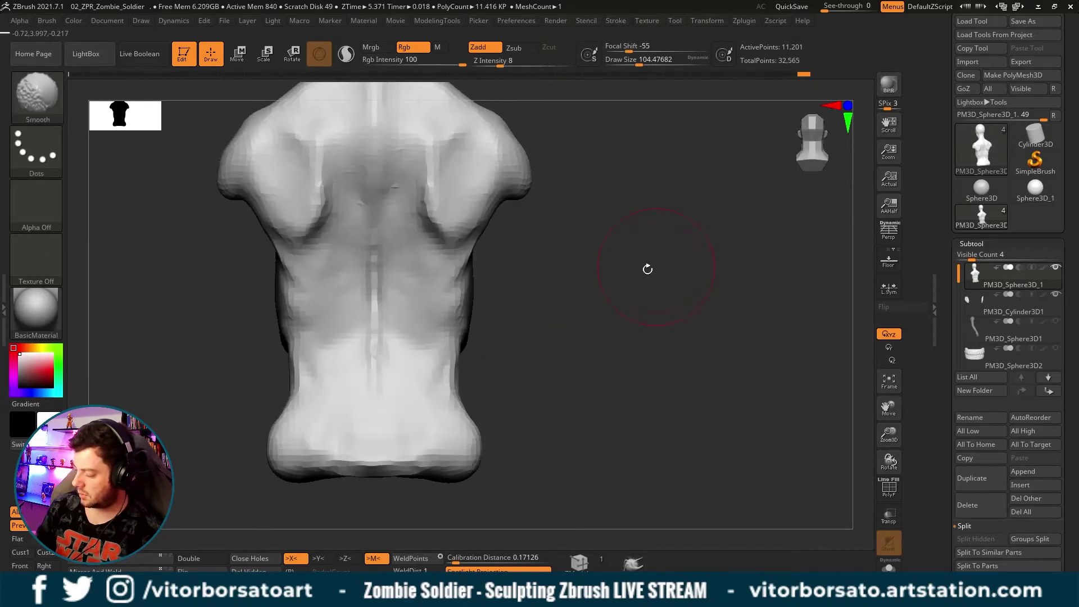
pyautogui.hotkey('ctrl', 'z')
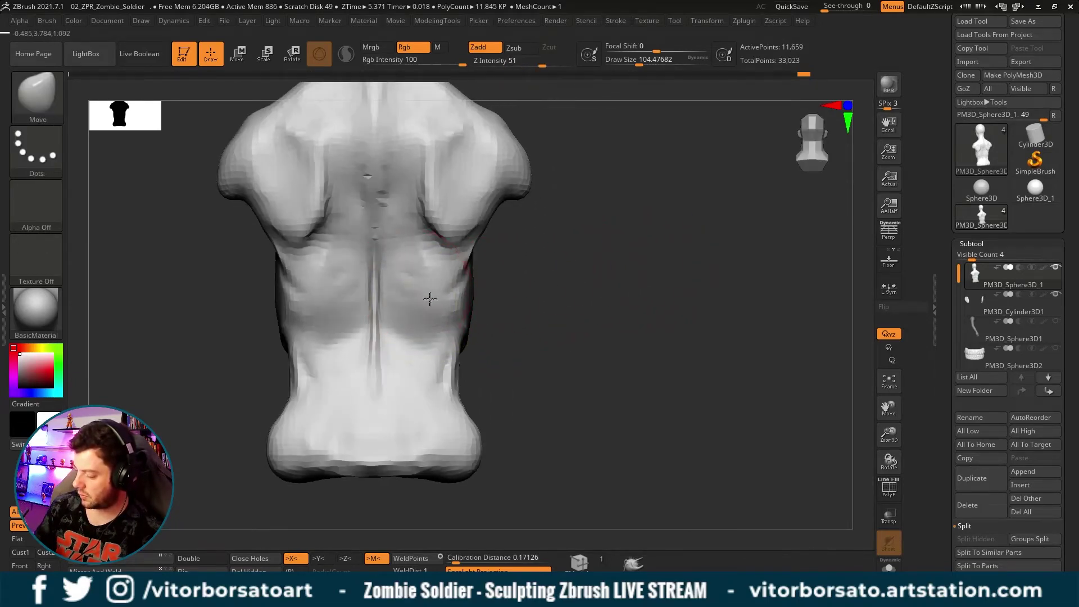
# Pull the lower back surface upward and reshape its lower right side.
pyautogui.moveTo(411, 333); pyautogui.dragTo(411, 291)
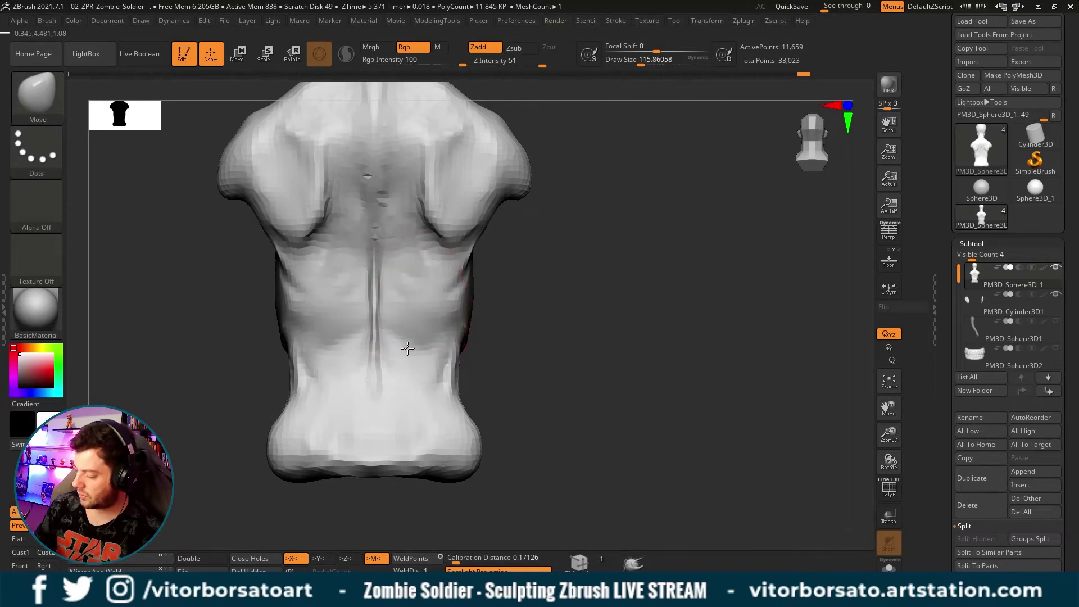
pyautogui.moveTo(530, 337)
pyautogui.mouseDown()
pyautogui.moveTo(489, 343)
pyautogui.moveTo(494, 326)
pyautogui.moveTo(650, 286)
pyautogui.moveTo(397, 284)
pyautogui.mouseUp()
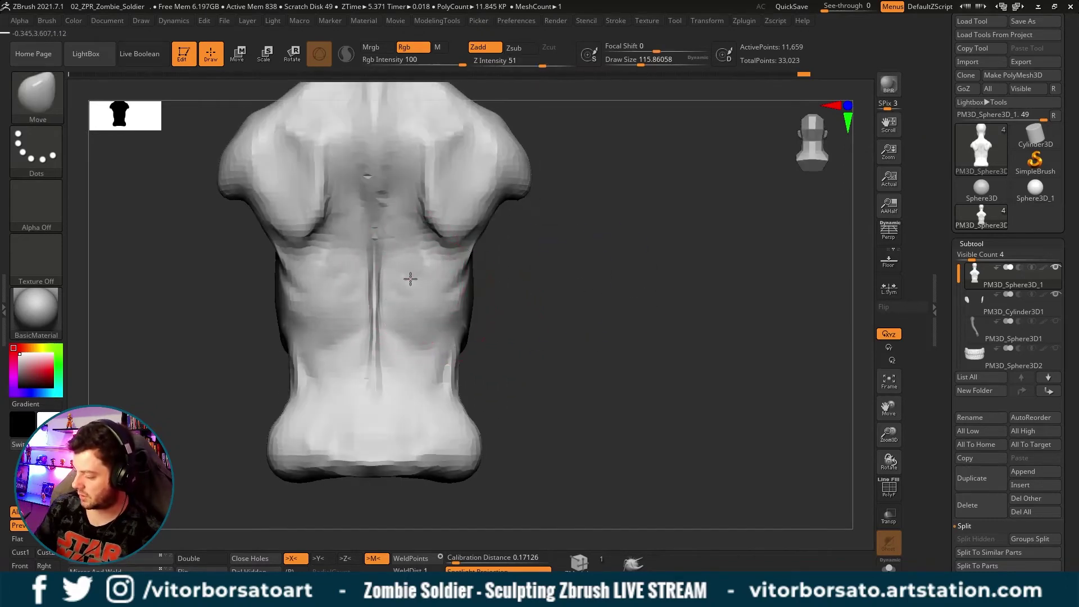
pyautogui.moveTo(638, 291)
pyautogui.mouseDown()
pyautogui.moveTo(570, 304)
pyautogui.moveTo(621, 298)
pyautogui.moveTo(605, 296)
pyautogui.mouseUp()
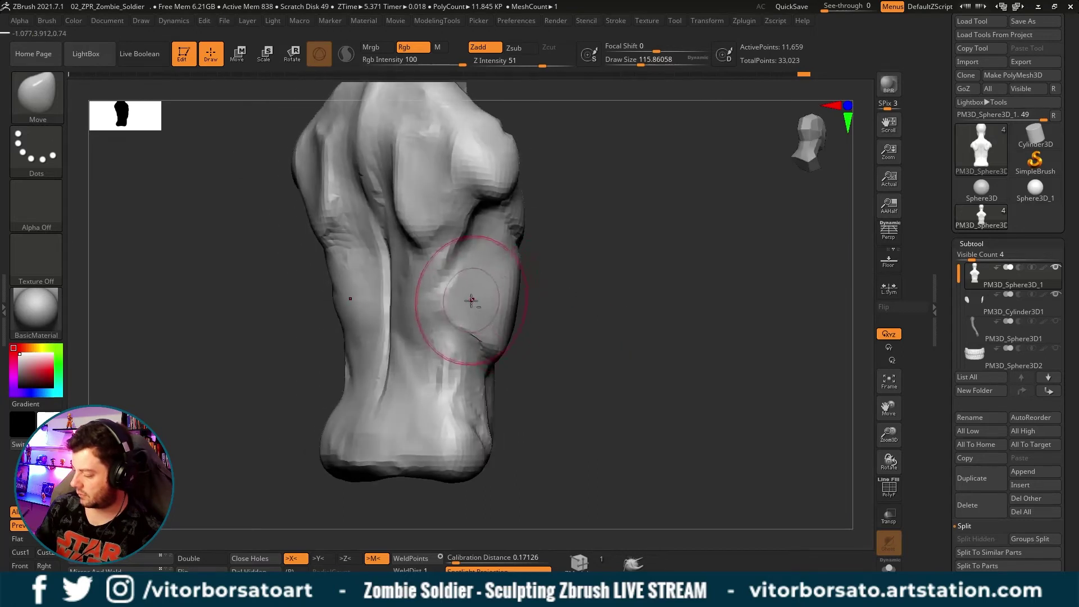
pyautogui.moveTo(472, 301); pyautogui.dragTo(484, 343)
pyautogui.moveTo(472, 258); pyautogui.dragTo(491, 324)
pyautogui.moveTo(602, 315)
pyautogui.mouseDown()
pyautogui.moveTo(530, 315)
pyautogui.moveTo(487, 378)
pyautogui.mouseUp()
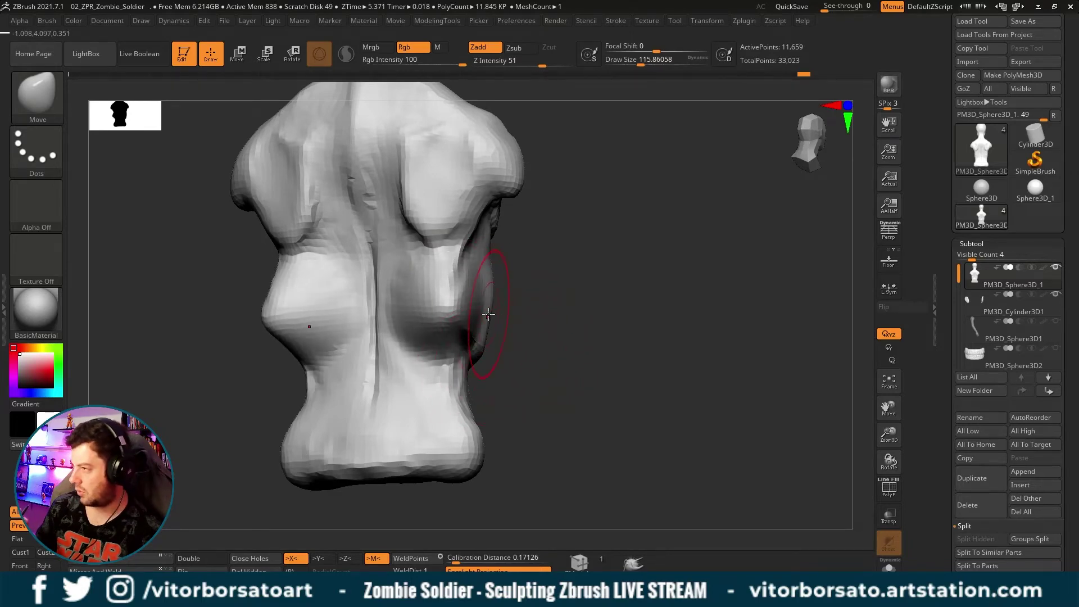
pyautogui.moveTo(618, 306)
pyautogui.mouseDown()
pyautogui.moveTo(657, 307)
pyautogui.moveTo(647, 308)
pyautogui.mouseUp()
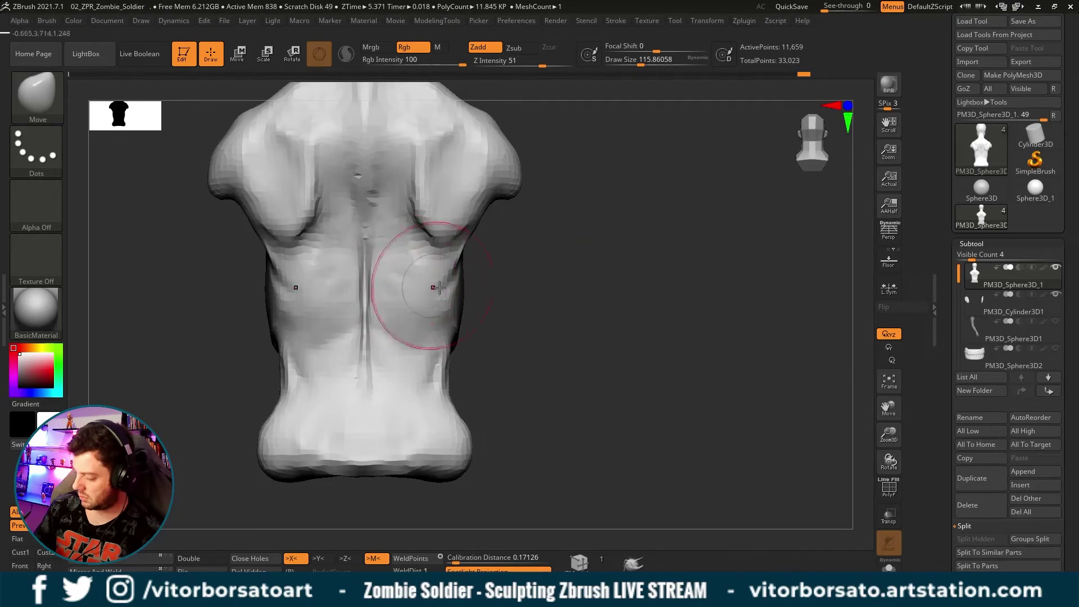
# Refine the lower left back and sculpt the muscles beside the spine at draw size about 104.
pyautogui.moveTo(506, 290); pyautogui.dragTo(540, 293)
pyautogui.moveTo(326, 315); pyautogui.dragTo(343, 366)
pyautogui.moveTo(343, 293); pyautogui.dragTo(365, 337)
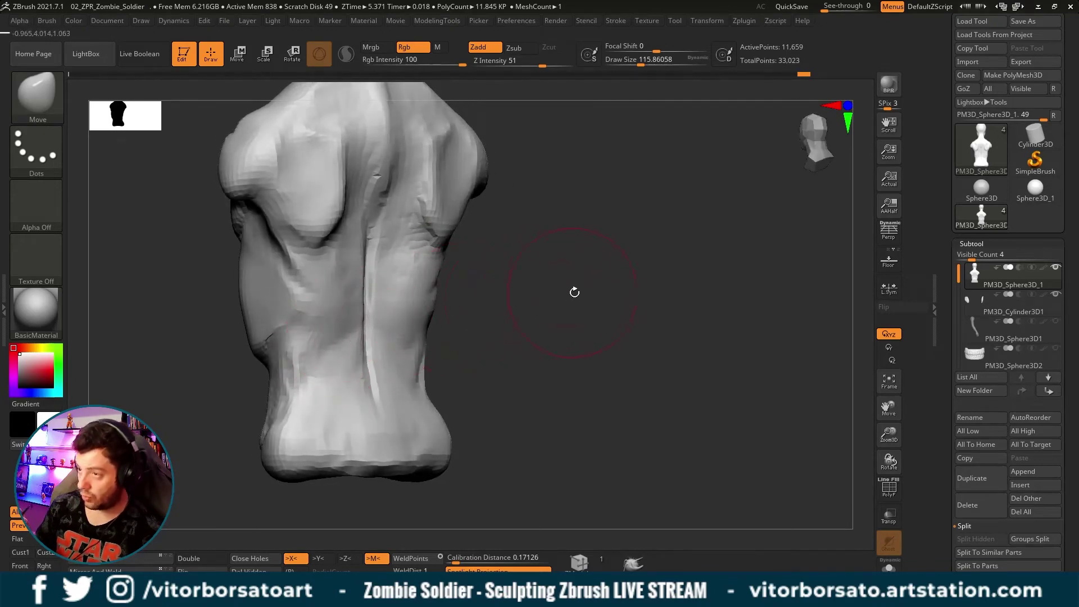
pyautogui.keyDown('shift'); pyautogui.moveTo(575, 292); pyautogui.dragTo(550, 294); pyautogui.keyUp('shift')
pyautogui.press('[')
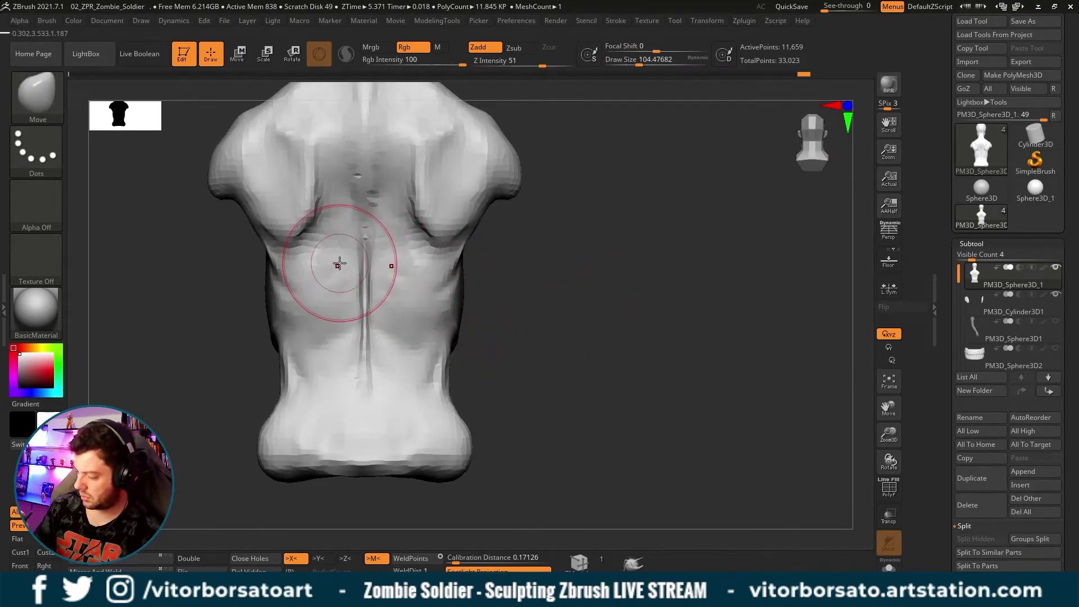
pyautogui.moveTo(333, 241); pyautogui.dragTo(333, 255)
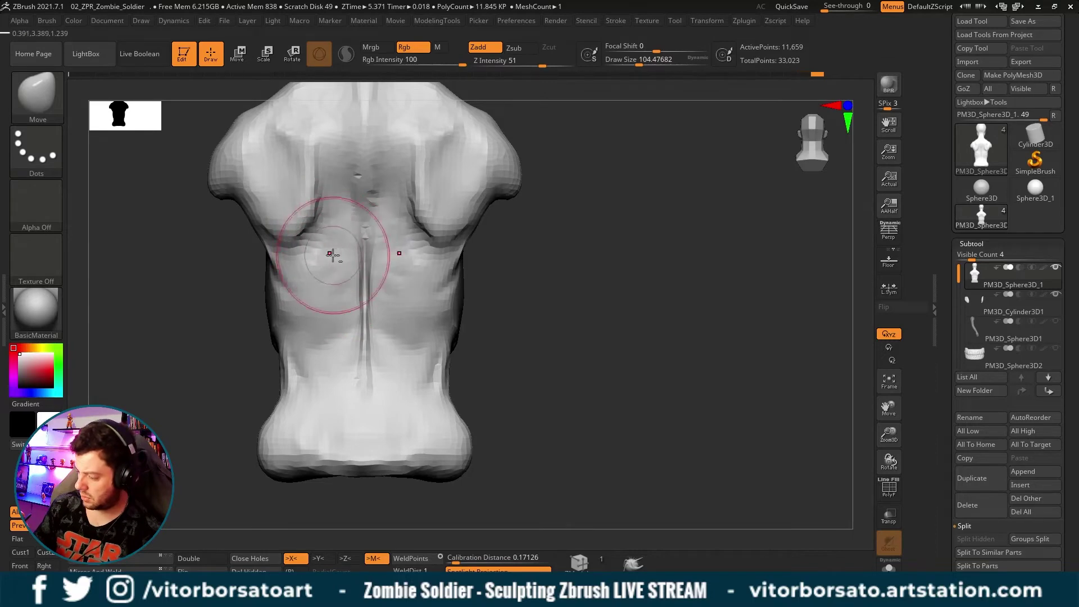
pyautogui.moveTo(563, 292); pyautogui.dragTo(495, 303)
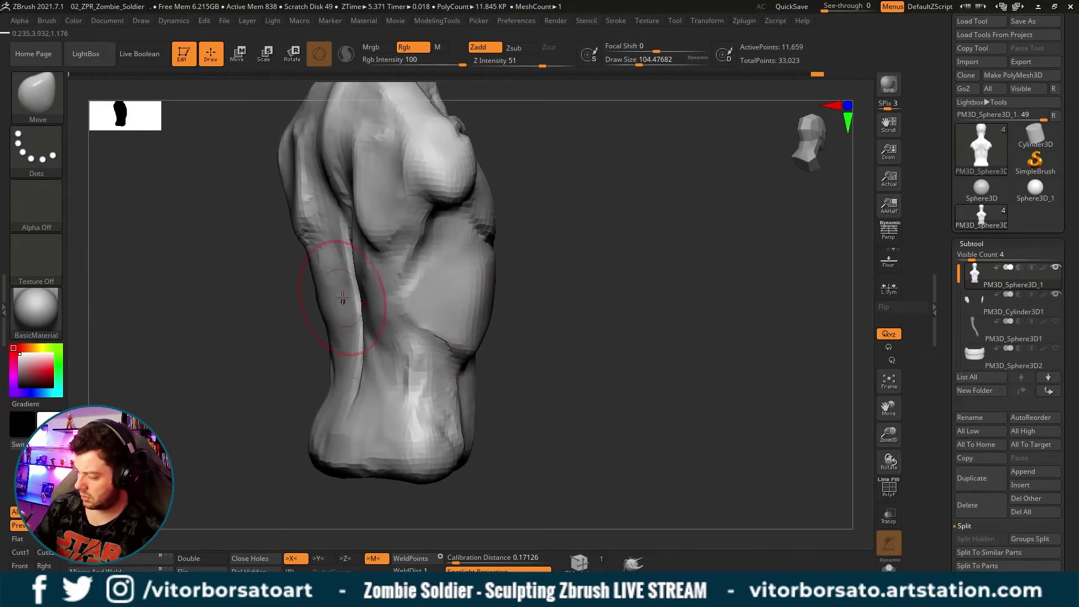
# Smooth the side of the lower torso with a smaller brush.
pyautogui.press('[')
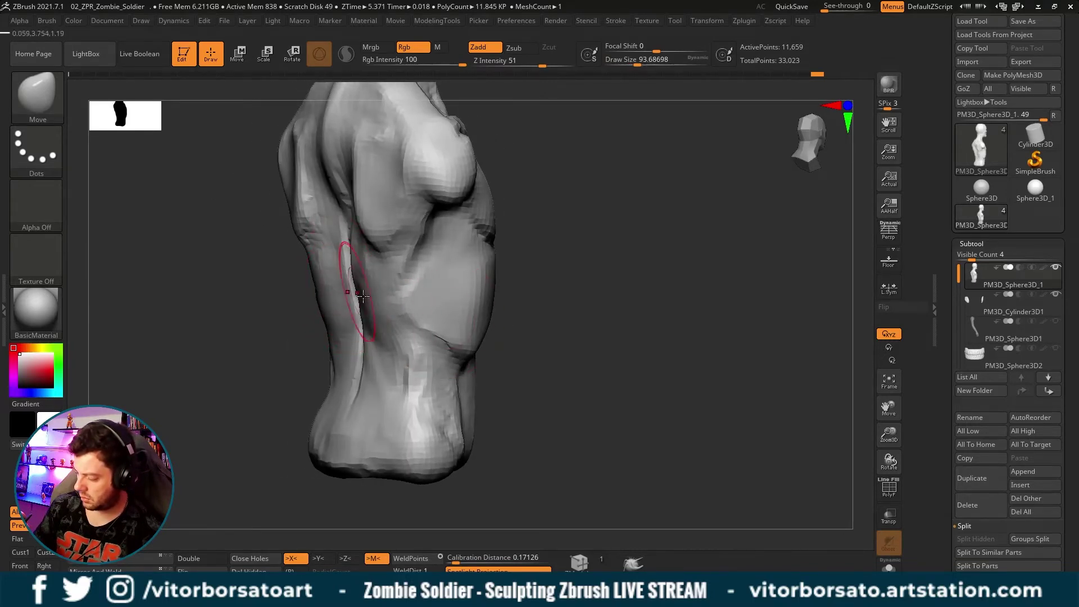
pyautogui.moveTo(540, 303)
pyautogui.mouseDown()
pyautogui.moveTo(561, 320)
pyautogui.moveTo(546, 311)
pyautogui.mouseUp()
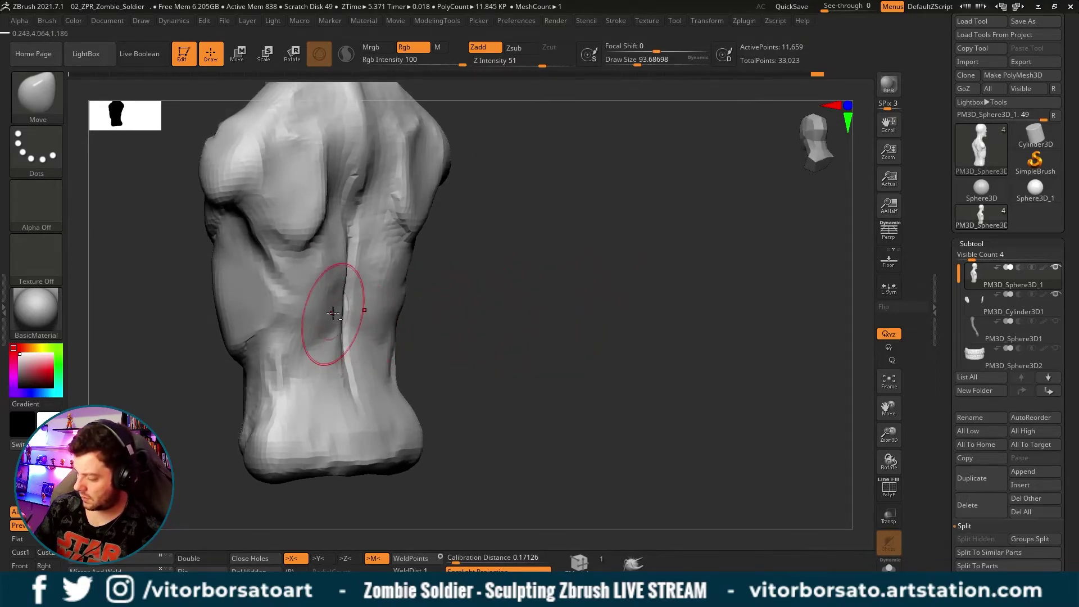
pyautogui.moveTo(405, 312)
pyautogui.mouseDown()
pyautogui.moveTo(480, 306)
pyautogui.moveTo(428, 305)
pyautogui.moveTo(437, 284)
pyautogui.mouseUp()
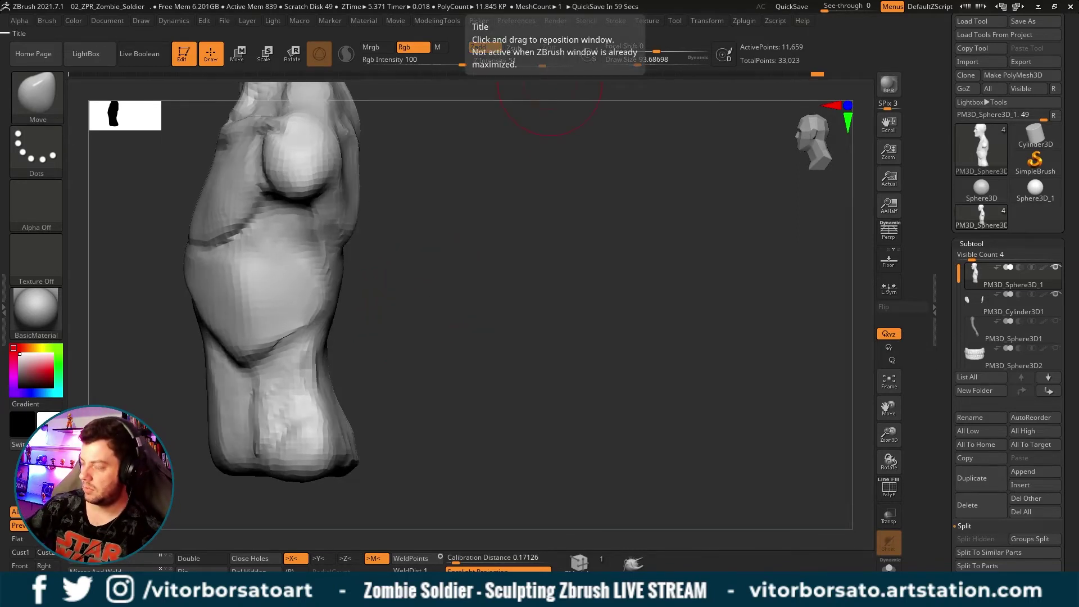
pyautogui.moveTo(591, 289)
pyautogui.mouseDown()
pyautogui.moveTo(588, 306)
pyautogui.moveTo(609, 251)
pyautogui.moveTo(575, 324)
pyautogui.moveTo(540, 320)
pyautogui.moveTo(556, 290)
pyautogui.moveTo(579, 297)
pyautogui.moveTo(586, 236)
pyautogui.mouseUp()
pyautogui.moveTo(414, 332)
pyautogui.mouseDown()
pyautogui.moveTo(363, 327)
pyautogui.moveTo(409, 314)
pyautogui.mouseUp()
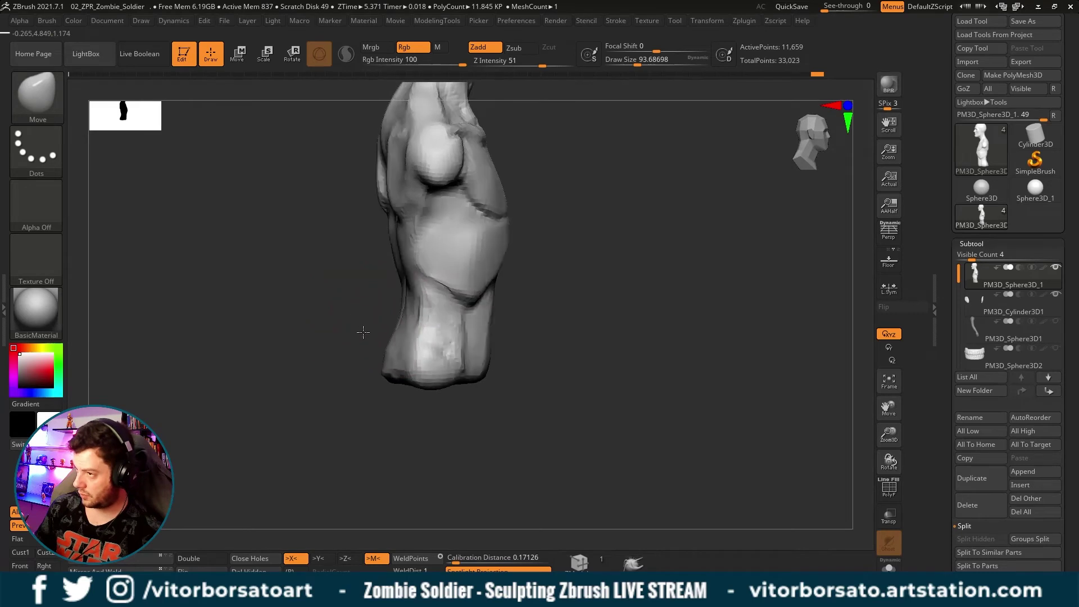
# Shape the flank and hip from several side angles, then zoom out to the whole bust.
pyautogui.moveTo(482, 330); pyautogui.dragTo(406, 355)
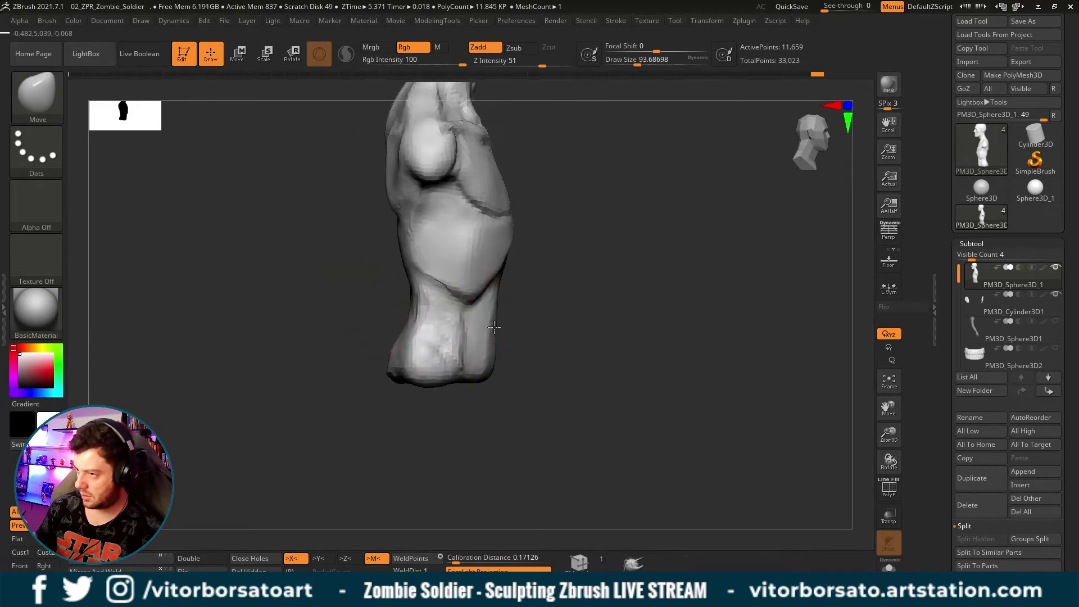
pyautogui.moveTo(393, 397); pyautogui.dragTo(391, 352)
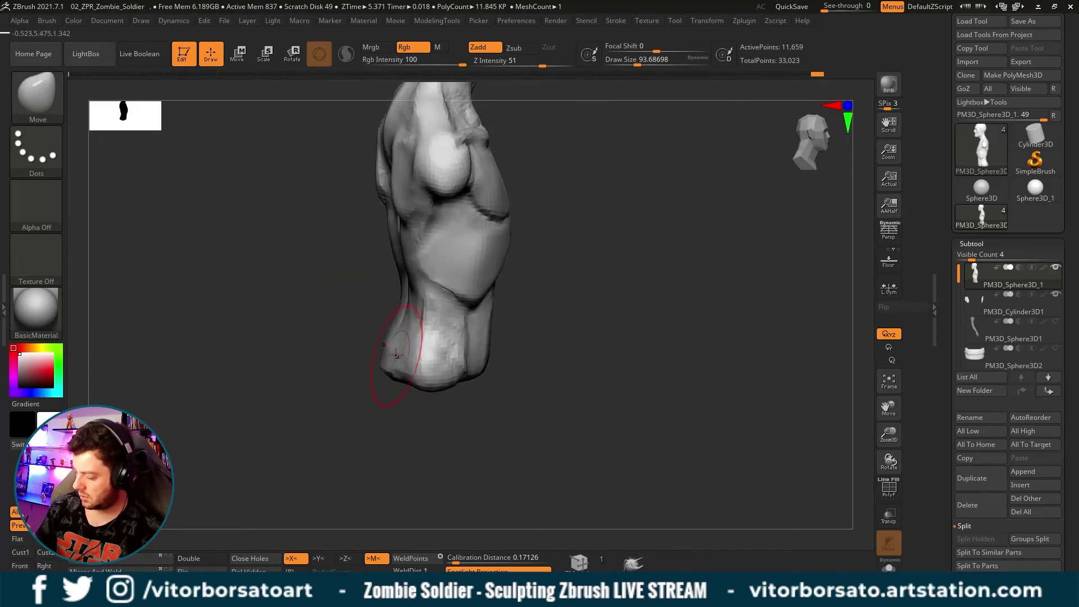
pyautogui.moveTo(388, 412)
pyautogui.mouseDown()
pyautogui.moveTo(491, 414)
pyautogui.moveTo(484, 335)
pyautogui.moveTo(498, 320)
pyautogui.moveTo(498, 372)
pyautogui.mouseUp()
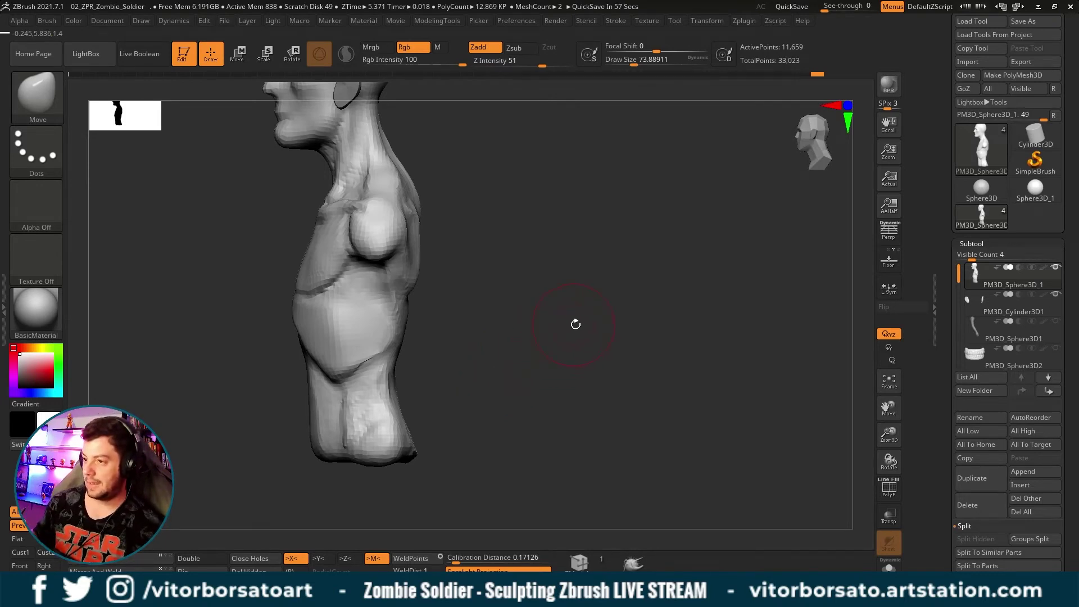
pyautogui.moveTo(576, 324)
pyautogui.mouseDown()
pyautogui.moveTo(632, 313)
pyautogui.moveTo(556, 306)
pyautogui.mouseUp()
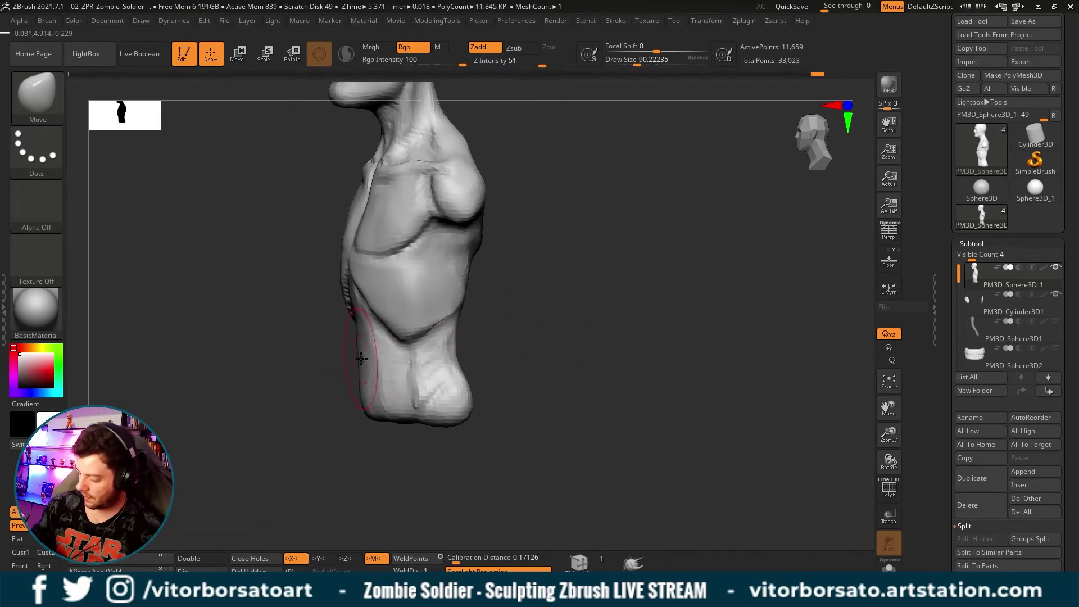
pyautogui.moveTo(376, 437)
pyautogui.mouseDown()
pyautogui.moveTo(371, 421)
pyautogui.moveTo(431, 433)
pyautogui.mouseUp()
pyautogui.press('[')
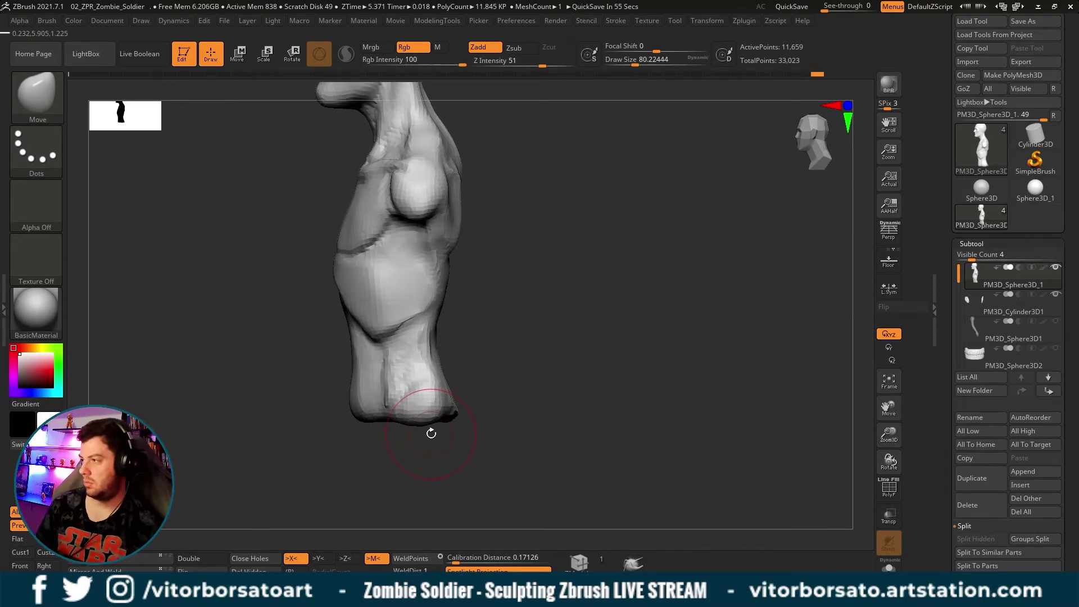
pyautogui.moveTo(431, 433)
pyautogui.keyDown('alt'); pyautogui.mouseDown()
pyautogui.moveTo(658, 303)
pyautogui.moveTo(671, 330)
pyautogui.moveTo(627, 345)
pyautogui.moveTo(670, 303)
pyautogui.moveTo(424, 374)
pyautogui.moveTo(373, 364)
pyautogui.moveTo(383, 366)
pyautogui.mouseUp(); pyautogui.keyUp('alt')
pyautogui.press('s')
pyautogui.moveTo(383, 366); pyautogui.dragTo(361, 358, button='right')
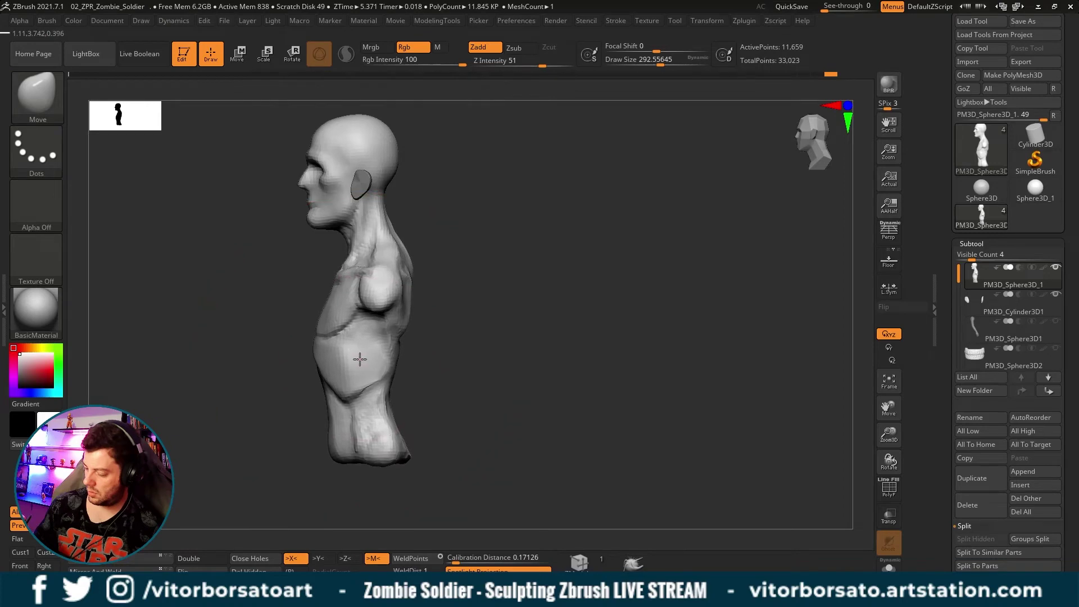
pyautogui.moveTo(456, 350); pyautogui.dragTo(585, 354, button='right')
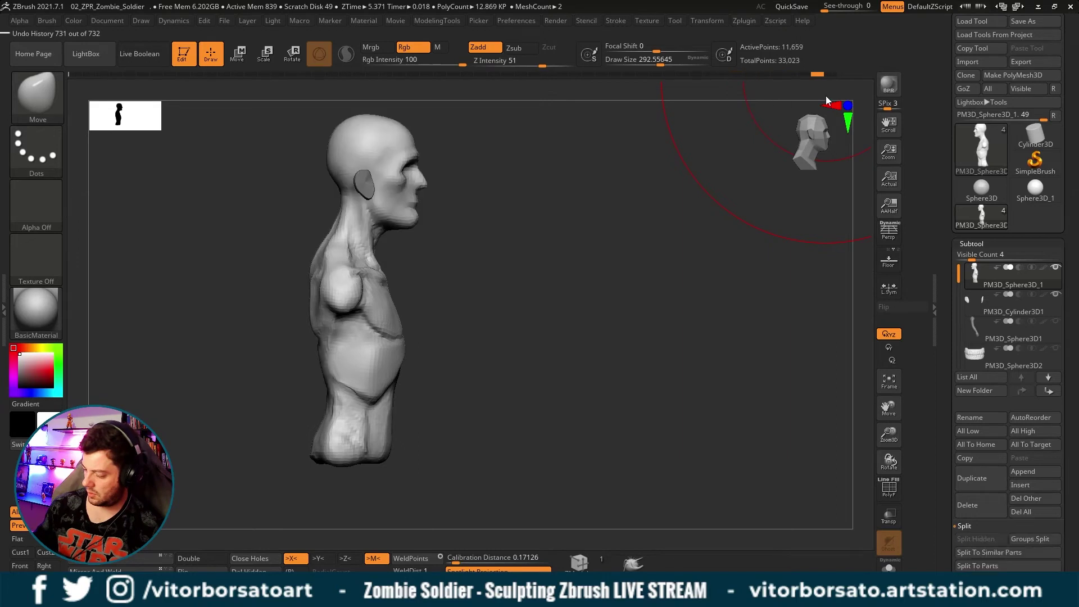
pyautogui.keyDown('shift'); pyautogui.moveTo(635, 290); pyautogui.dragTo(706, 285, button='right'); pyautogui.keyUp('shift')
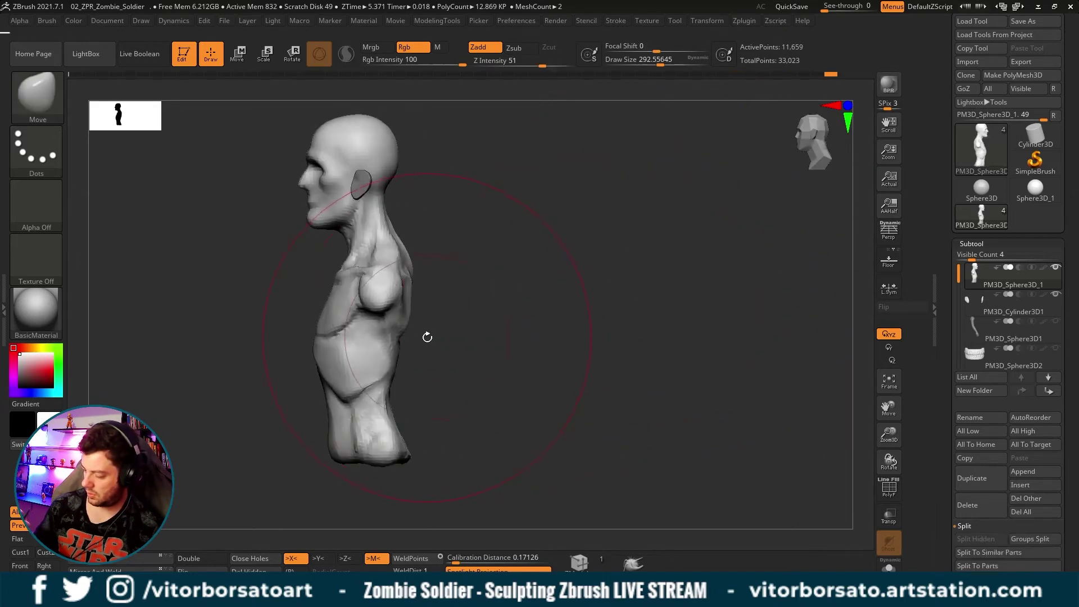
pyautogui.press('s')
pyautogui.moveTo(423, 338); pyautogui.dragTo(393, 337)
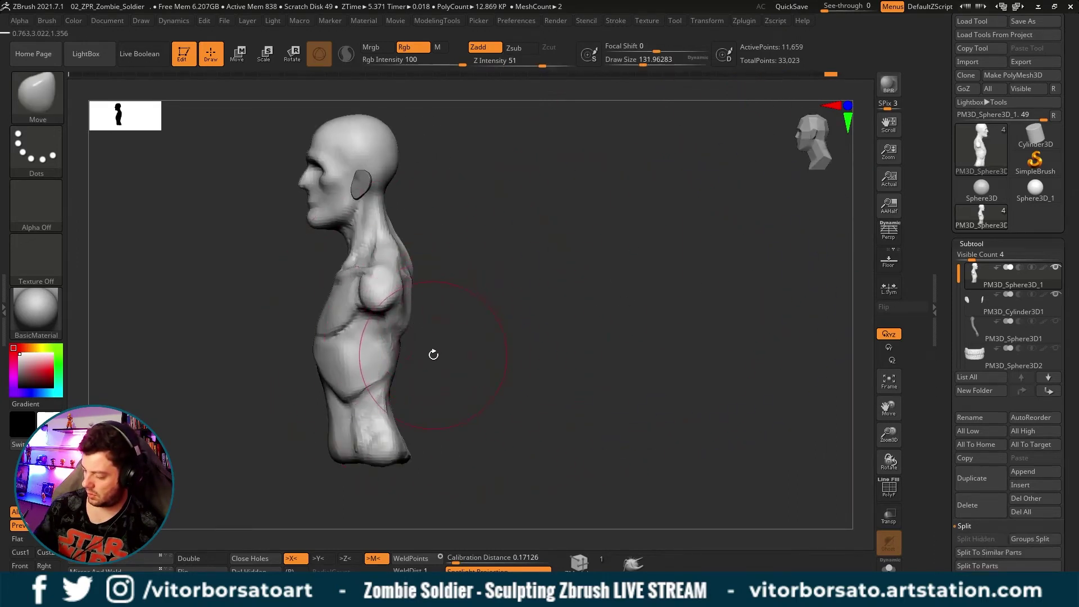
pyautogui.keyDown('alt'); pyautogui.moveTo(433, 354); pyautogui.dragTo(505, 335, button='right'); pyautogui.keyUp('alt')
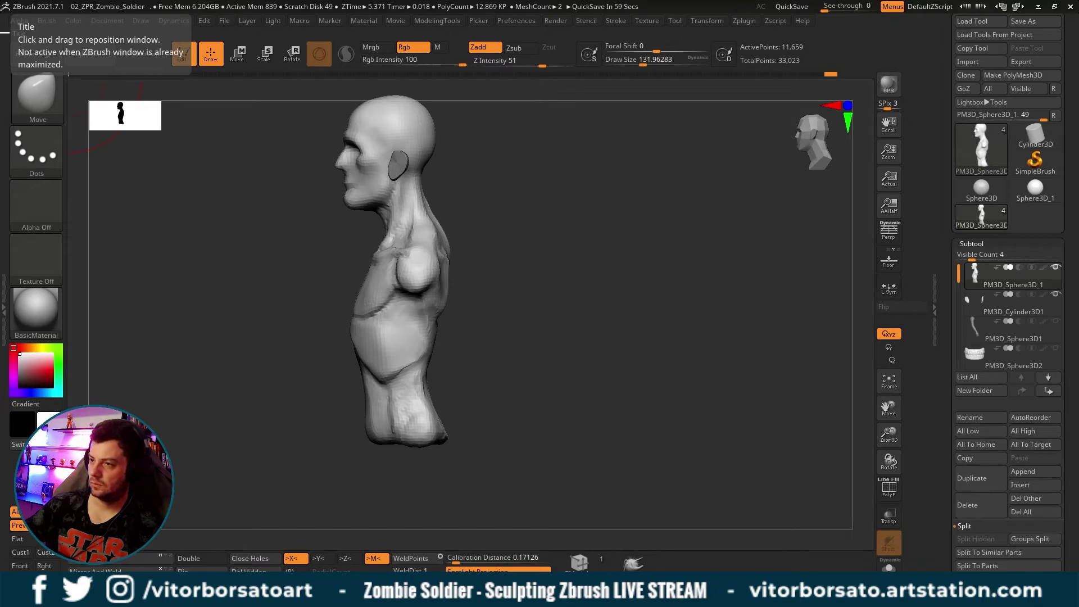
pyautogui.moveTo(611, 342)
pyautogui.mouseDown()
pyautogui.moveTo(721, 326)
pyautogui.moveTo(677, 354)
pyautogui.moveTo(667, 344)
pyautogui.moveTo(632, 353)
pyautogui.moveTo(622, 337)
pyautogui.moveTo(646, 345)
pyautogui.mouseUp()
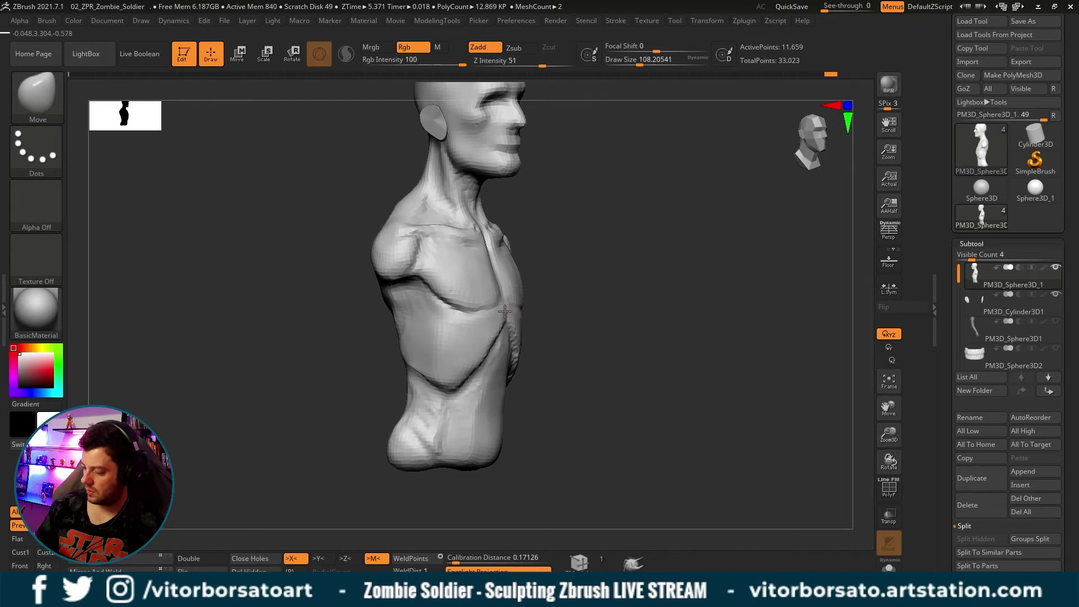
# Undo the last two chest strokes and orbit the bust from both sides.
pyautogui.moveTo(504, 310); pyautogui.dragTo(508, 303)
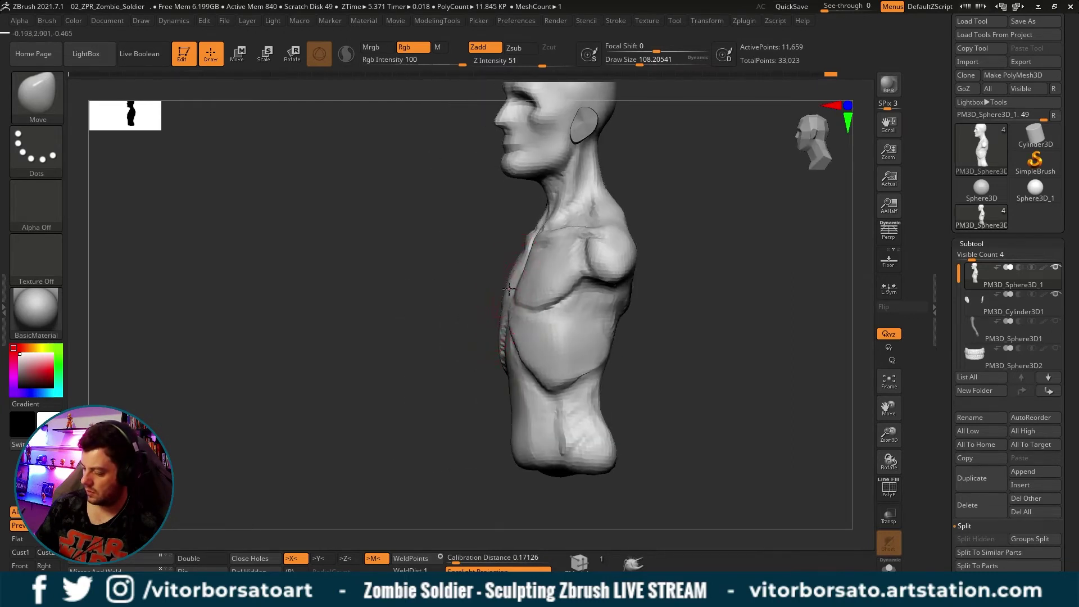
pyautogui.moveTo(442, 357); pyautogui.dragTo(475, 340)
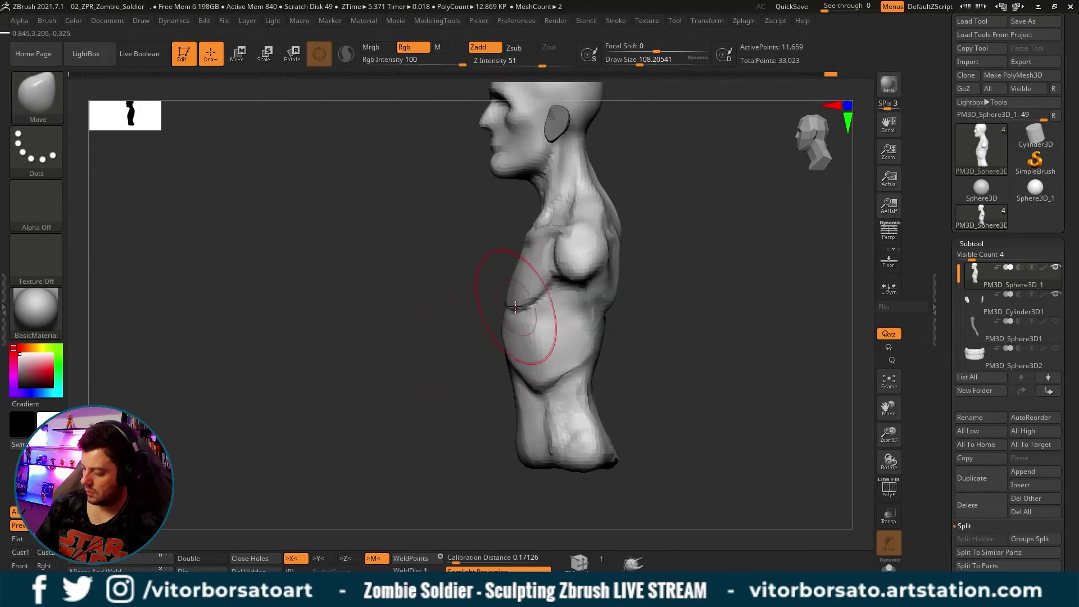
pyautogui.hotkey('ctrl', 'z')
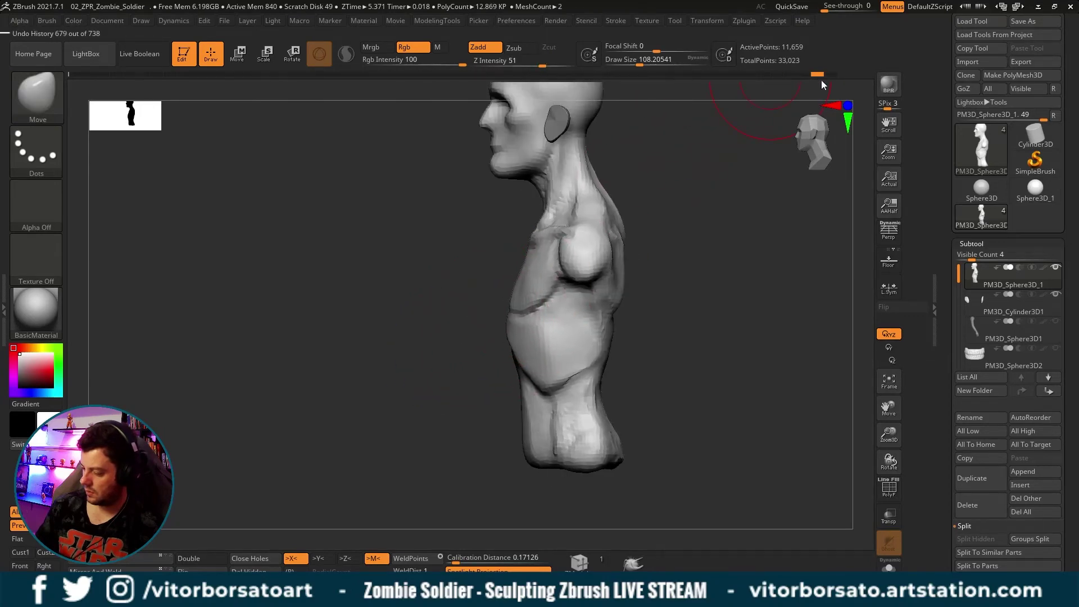
pyautogui.hotkey('ctrl', 'z')
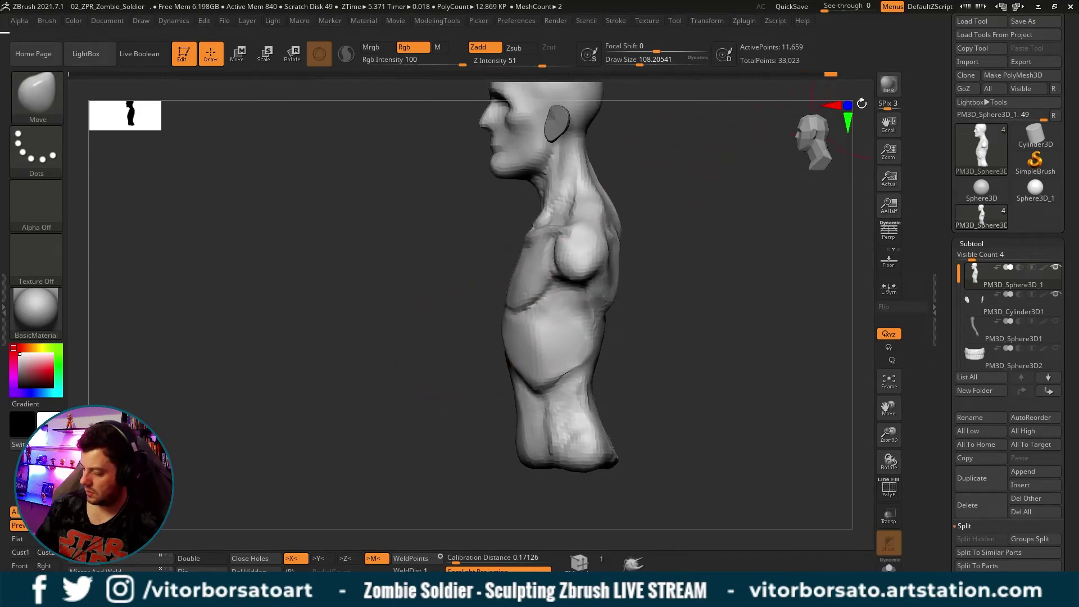
pyautogui.moveTo(744, 279)
pyautogui.mouseDown()
pyautogui.moveTo(744, 298)
pyautogui.moveTo(672, 316)
pyautogui.mouseUp()
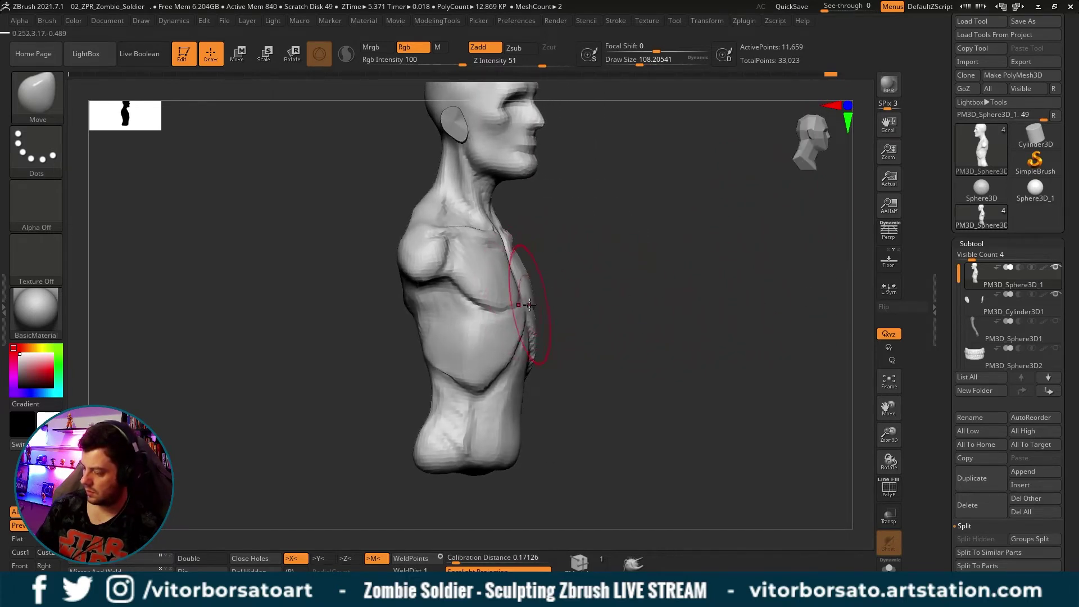
pyautogui.press(']')
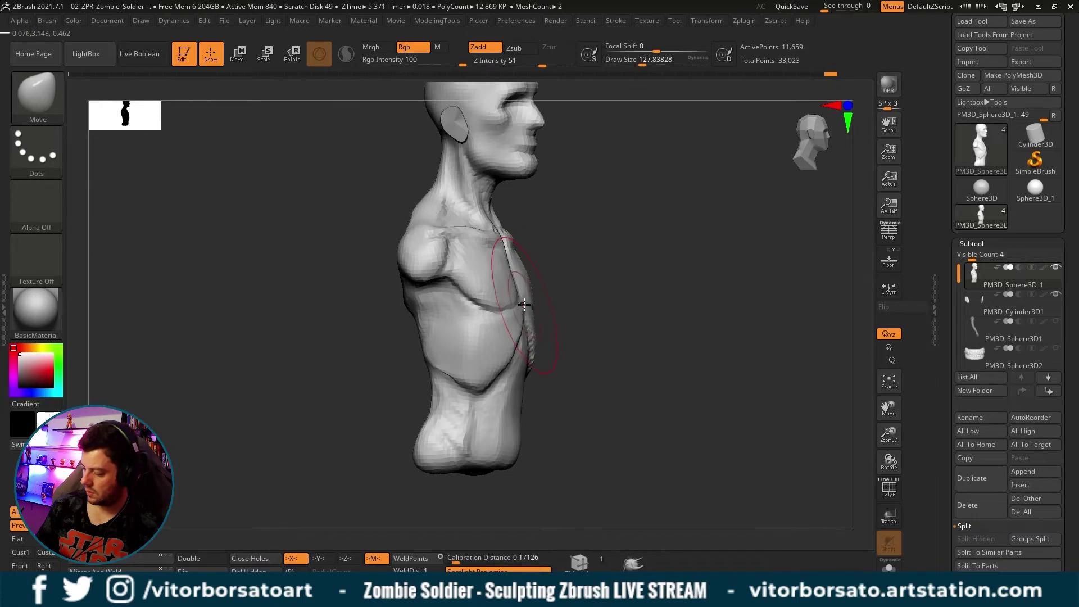
pyautogui.moveTo(568, 312)
pyautogui.mouseDown()
pyautogui.moveTo(506, 304)
pyautogui.moveTo(494, 264)
pyautogui.moveTo(530, 263)
pyautogui.mouseUp()
# Zoom in on the torso and adjust the Move brush size between about 94 and 172.
pyautogui.press('s')
pyautogui.press(']')
pyautogui.press(']')
pyautogui.press(']')
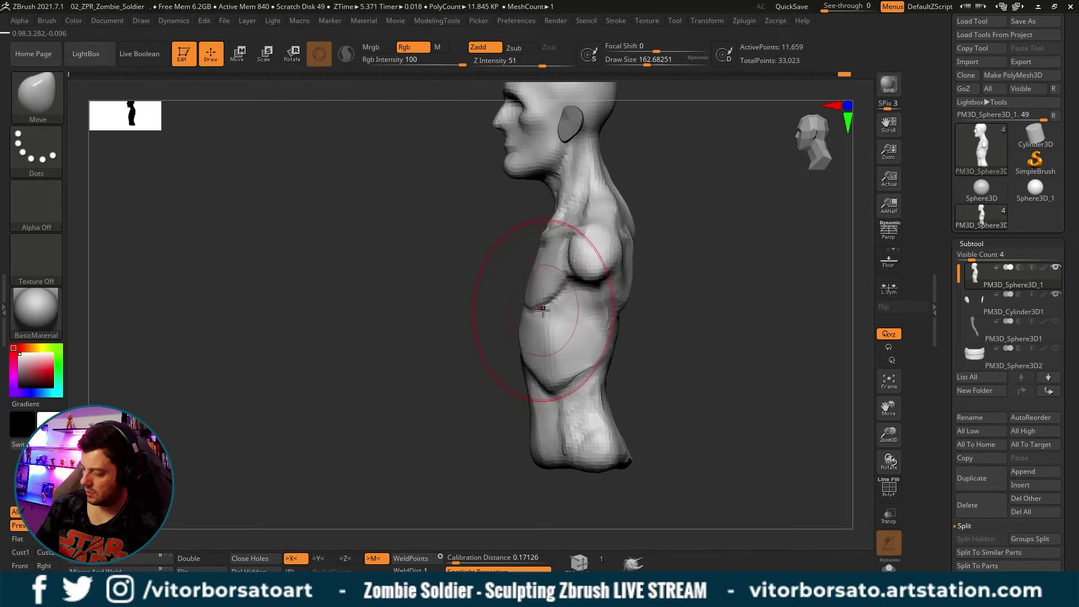
pyautogui.press(']')
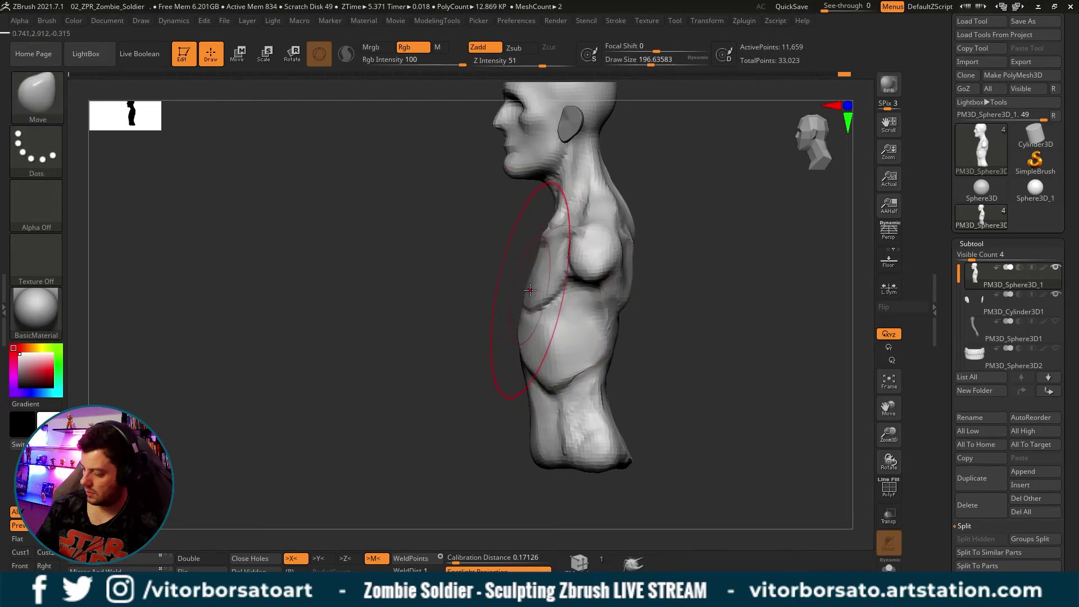
pyautogui.moveTo(702, 298)
pyautogui.mouseDown()
pyautogui.moveTo(774, 242)
pyautogui.moveTo(745, 300)
pyautogui.mouseUp()
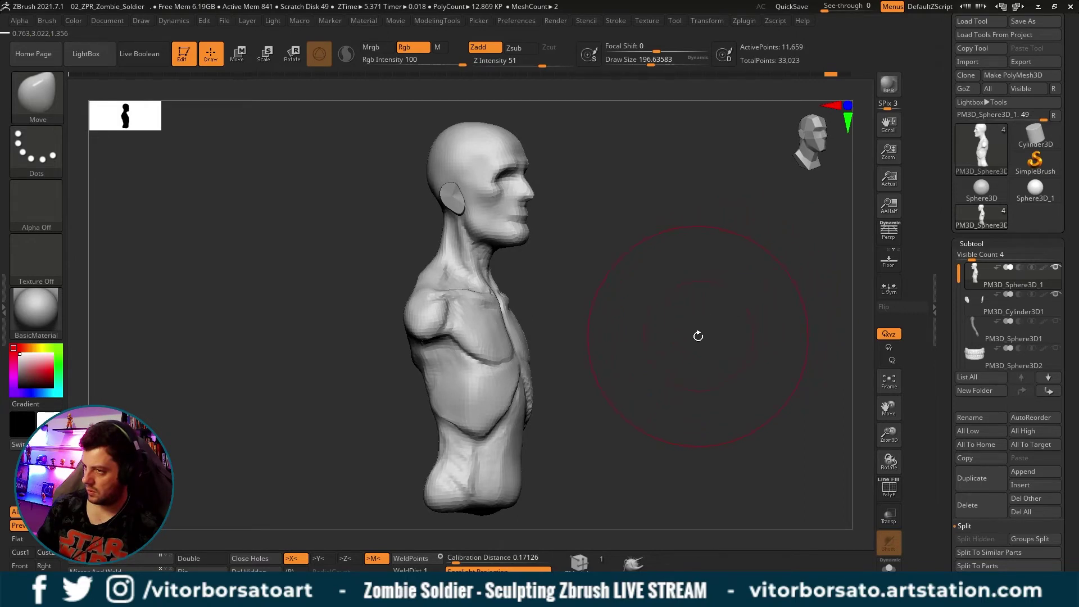
pyautogui.moveTo(698, 336)
pyautogui.keyDown('alt'); pyautogui.mouseDown()
pyautogui.moveTo(711, 243)
pyautogui.moveTo(672, 294)
pyautogui.mouseUp(); pyautogui.keyUp('alt')
pyautogui.press('s')
pyautogui.moveTo(415, 364); pyautogui.dragTo(443, 364)
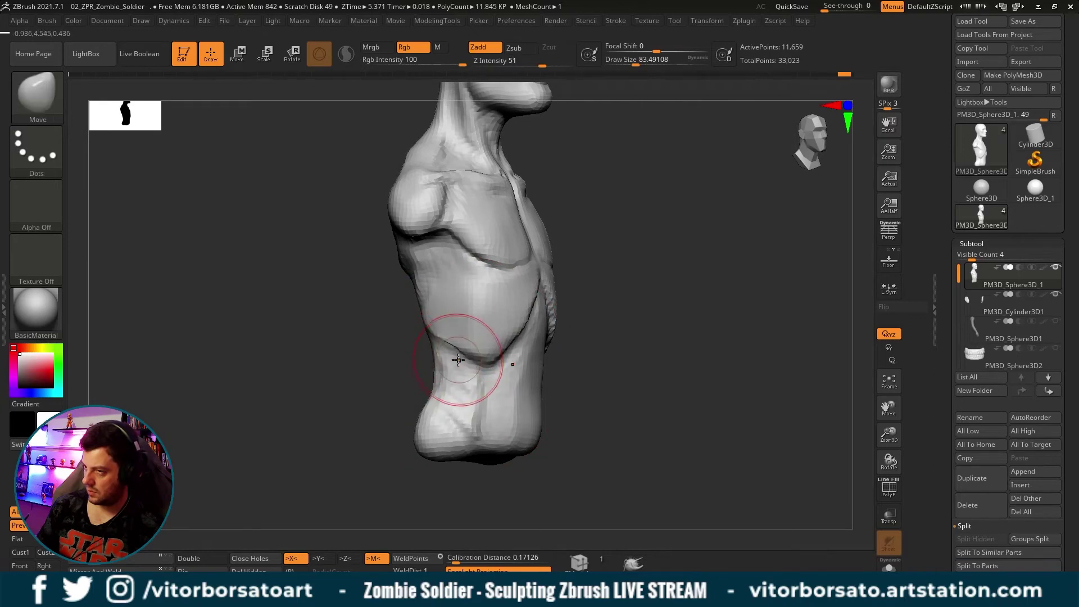
pyautogui.press('[')
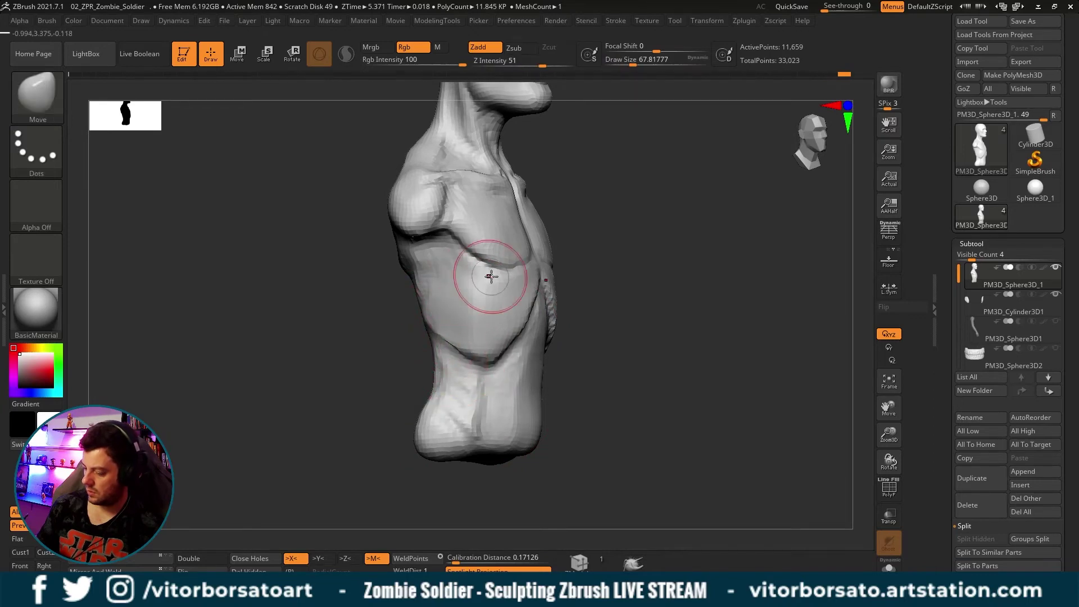
pyautogui.press('s')
pyautogui.moveTo(510, 336); pyautogui.dragTo(530, 318)
pyautogui.press('s')
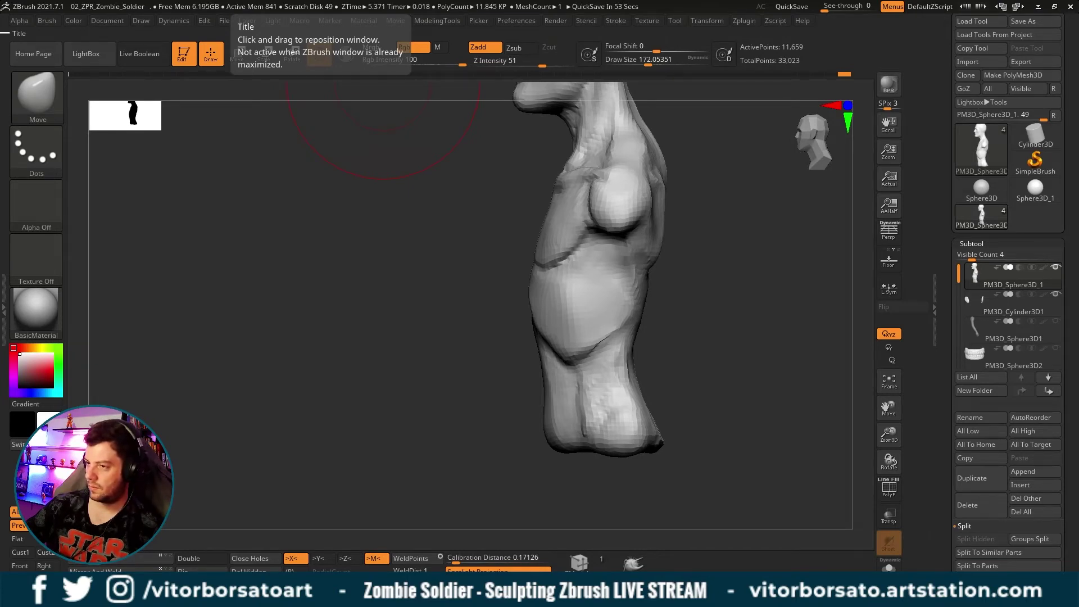
# Reduce the brush to about 90, step back the sculpt history, and zoom in on the lower torso.
pyautogui.moveTo(798, 320); pyautogui.dragTo(666, 324)
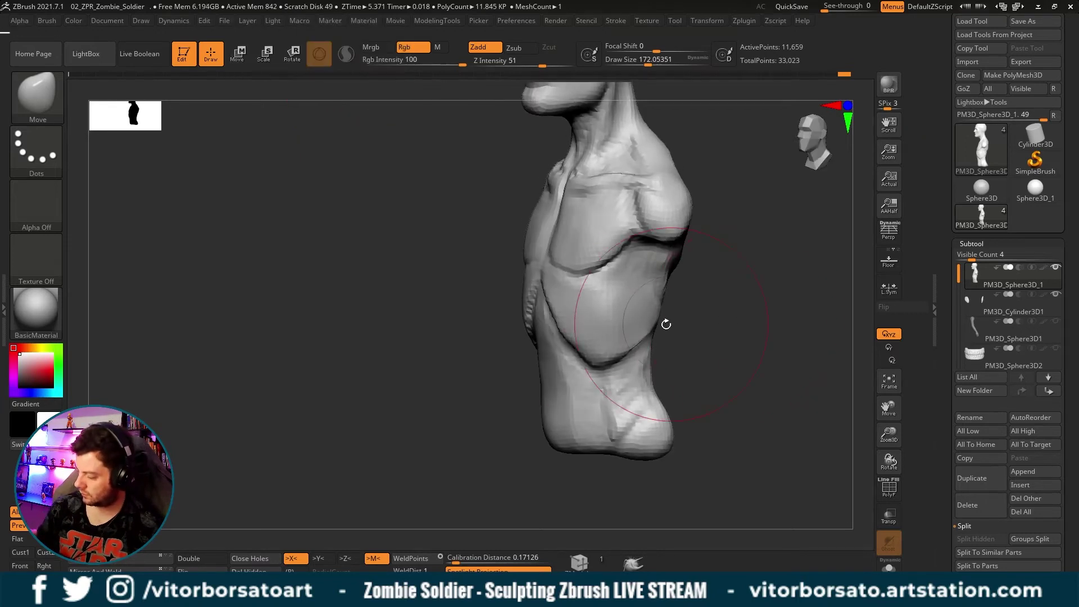
pyautogui.press('s')
pyautogui.moveTo(562, 311); pyautogui.dragTo(548, 310)
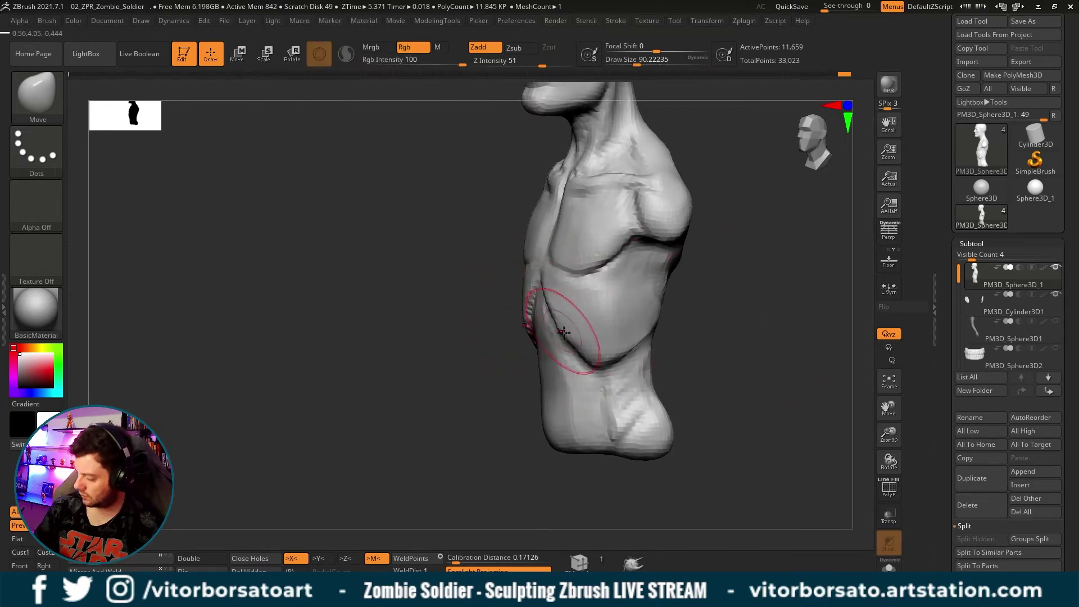
pyautogui.moveTo(711, 323)
pyautogui.mouseDown()
pyautogui.moveTo(693, 321)
pyautogui.moveTo(733, 308)
pyautogui.moveTo(748, 264)
pyautogui.mouseUp()
pyautogui.moveTo(845, 76)
pyautogui.mouseDown()
pyautogui.moveTo(659, 88)
pyautogui.moveTo(838, 93)
pyautogui.moveTo(722, 75)
pyautogui.moveTo(843, 74)
pyautogui.mouseUp()
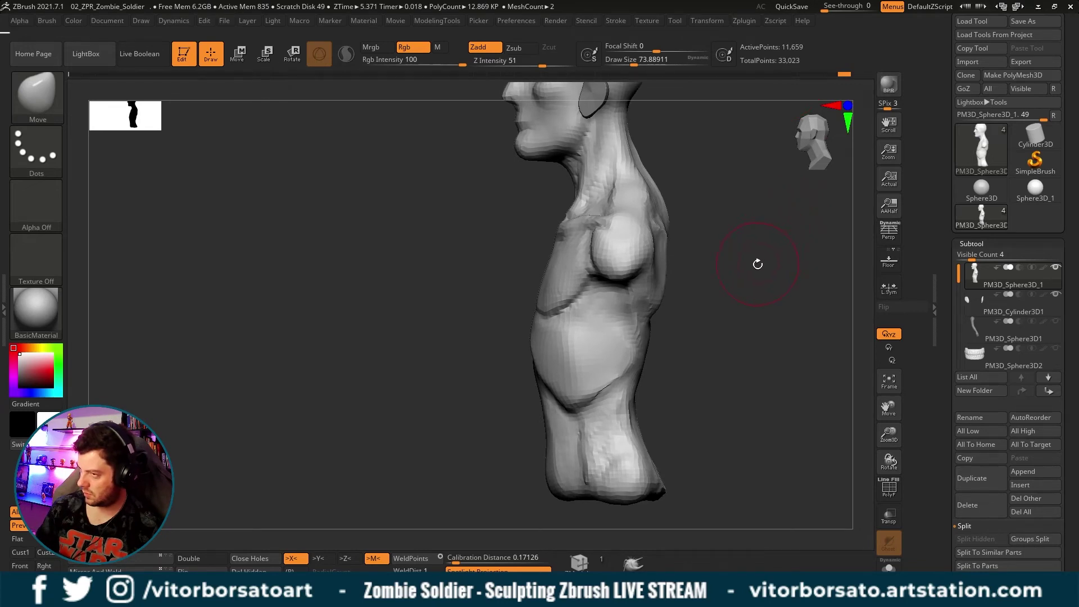
pyautogui.keyDown('alt'); pyautogui.moveTo(741, 324); pyautogui.dragTo(767, 282); pyautogui.keyUp('alt')
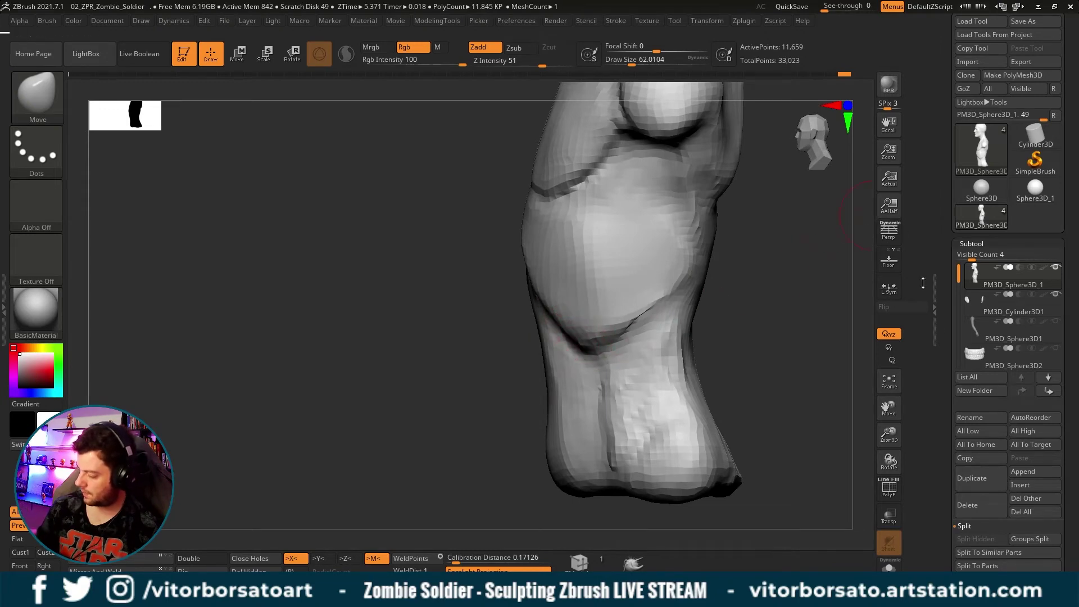
# Show the PM3D_Sphere3D1 arm subtool and pan out to frame torso, arm and head.
pyautogui.click(1056, 320)
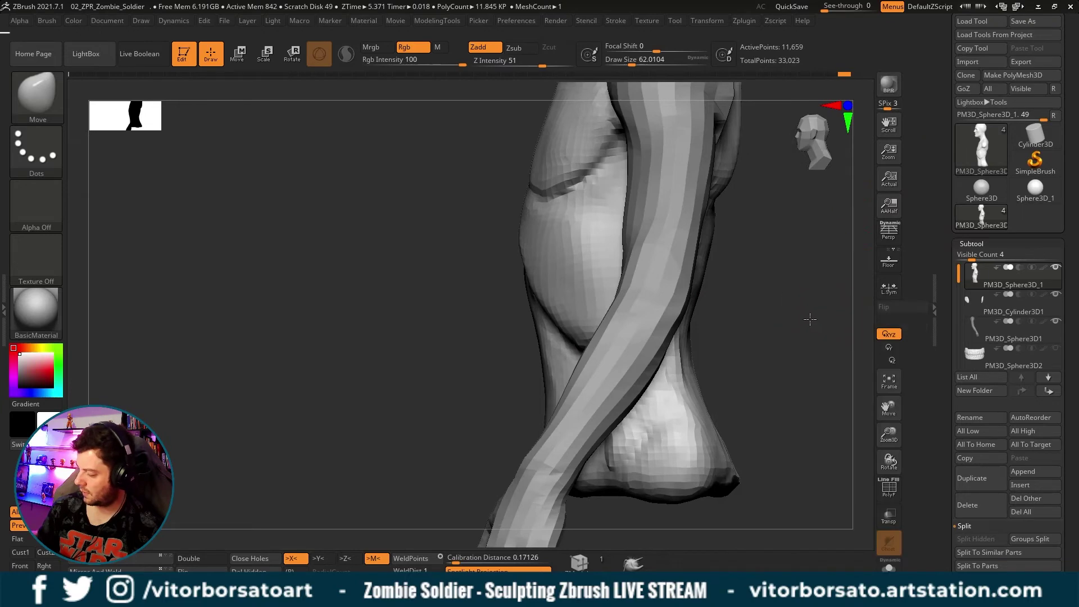
pyautogui.moveTo(765, 247)
pyautogui.keyDown('alt'); pyautogui.mouseDown()
pyautogui.moveTo(765, 280)
pyautogui.moveTo(670, 289)
pyautogui.mouseUp(); pyautogui.keyUp('alt')
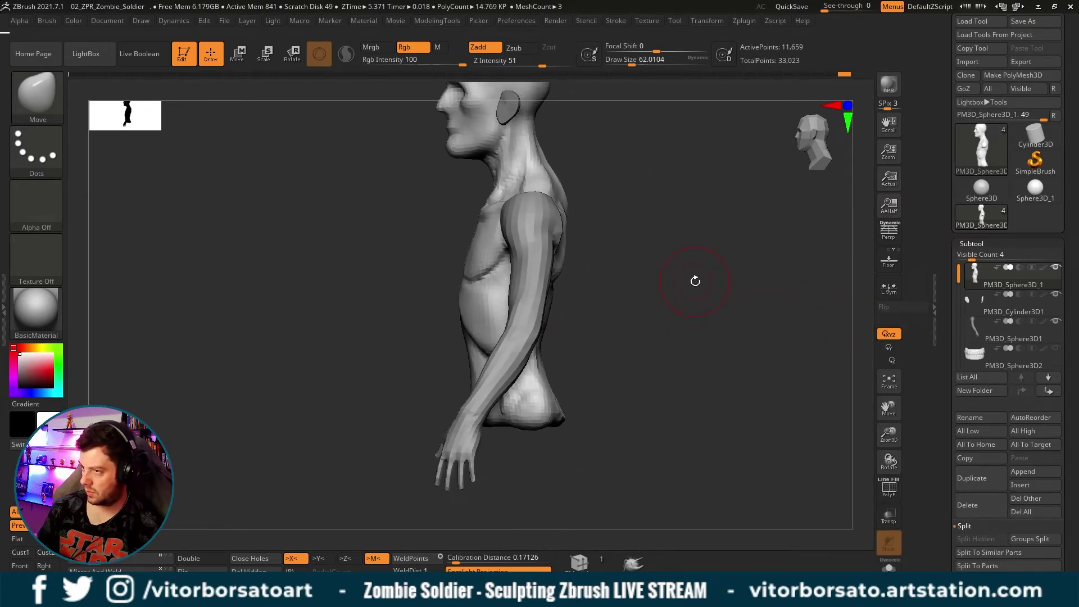
pyautogui.moveTo(706, 282); pyautogui.dragTo(704, 285)
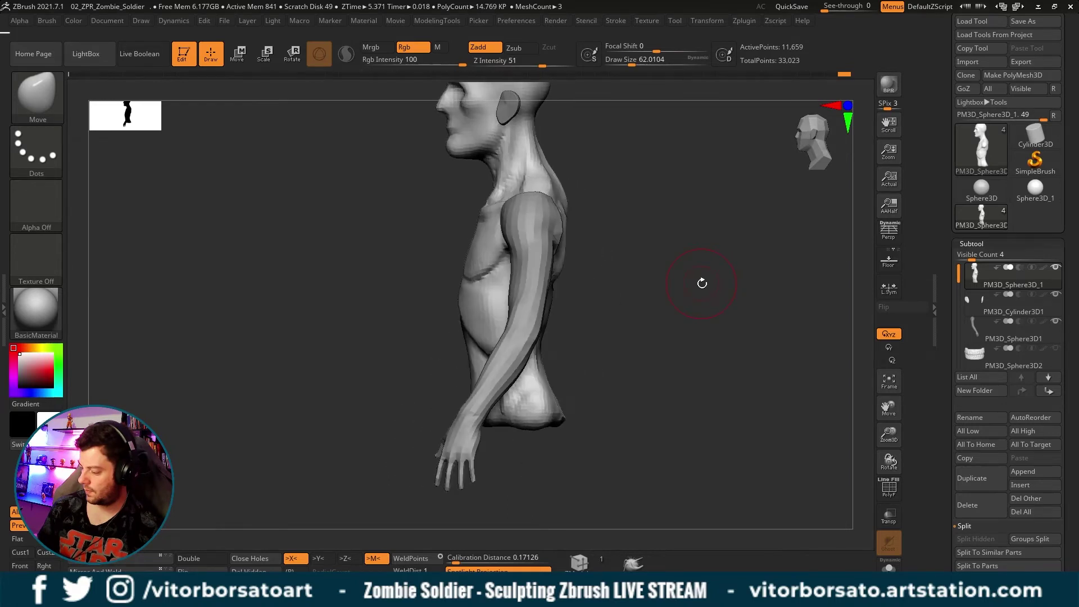
pyautogui.keyDown('alt'); pyautogui.moveTo(709, 273); pyautogui.dragTo(700, 296); pyautogui.keyUp('alt')
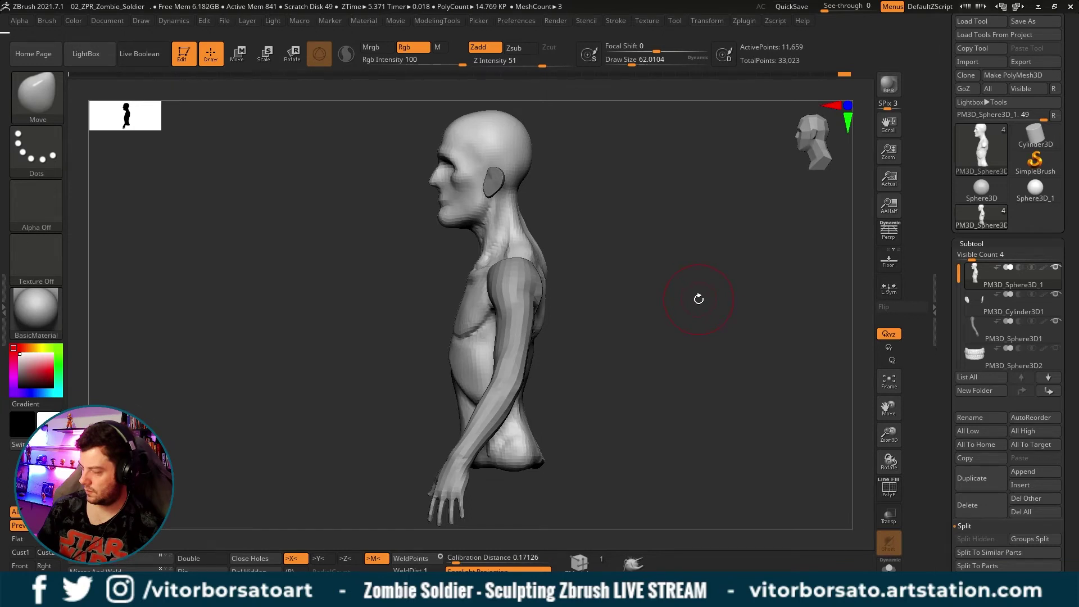
pyautogui.press('s')
pyautogui.moveTo(598, 336)
pyautogui.mouseDown()
pyautogui.moveTo(556, 329)
pyautogui.moveTo(588, 316)
pyautogui.mouseUp()
pyautogui.press('s')
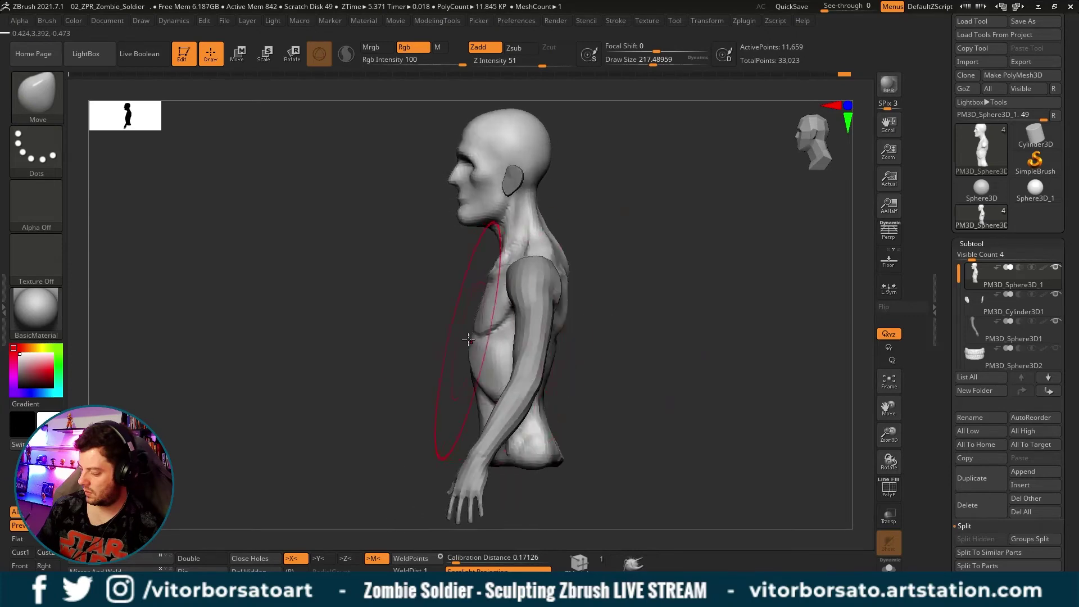
# Enlarge the Move brush to about 250 and pull the arm and its back edge into position.
pyautogui.press('s')
pyautogui.moveTo(466, 332); pyautogui.dragTo(468, 333)
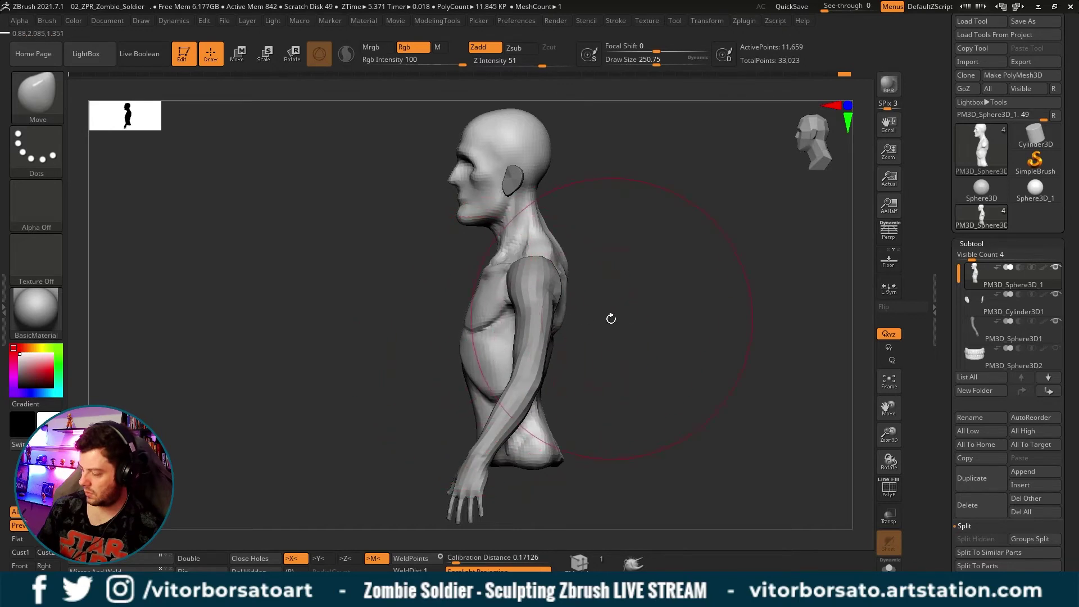
pyautogui.moveTo(581, 319); pyautogui.dragTo(574, 326)
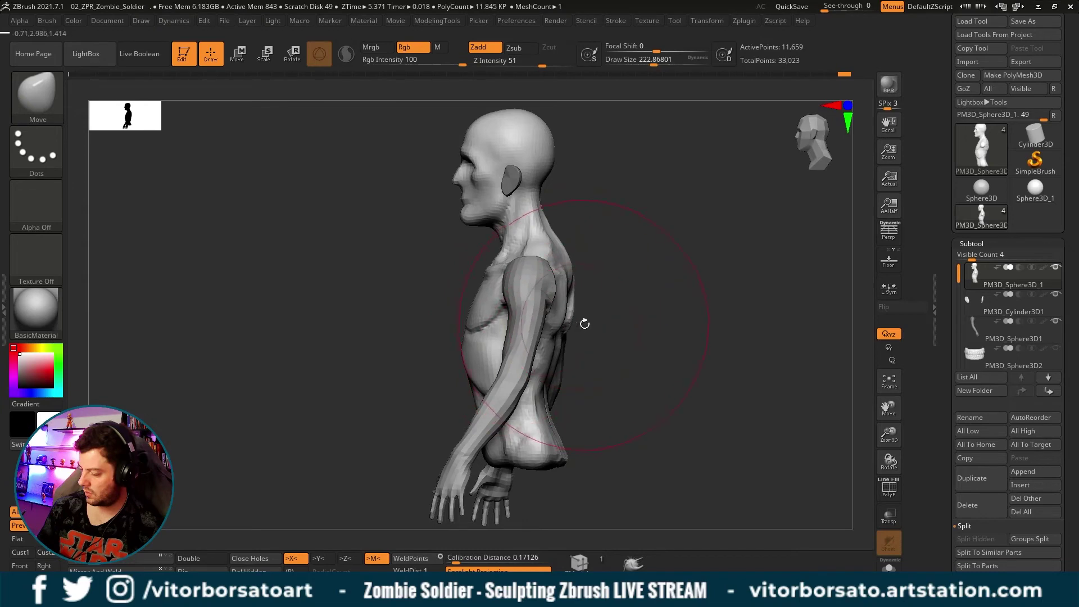
pyautogui.moveTo(583, 321); pyautogui.dragTo(574, 334)
pyautogui.press('s')
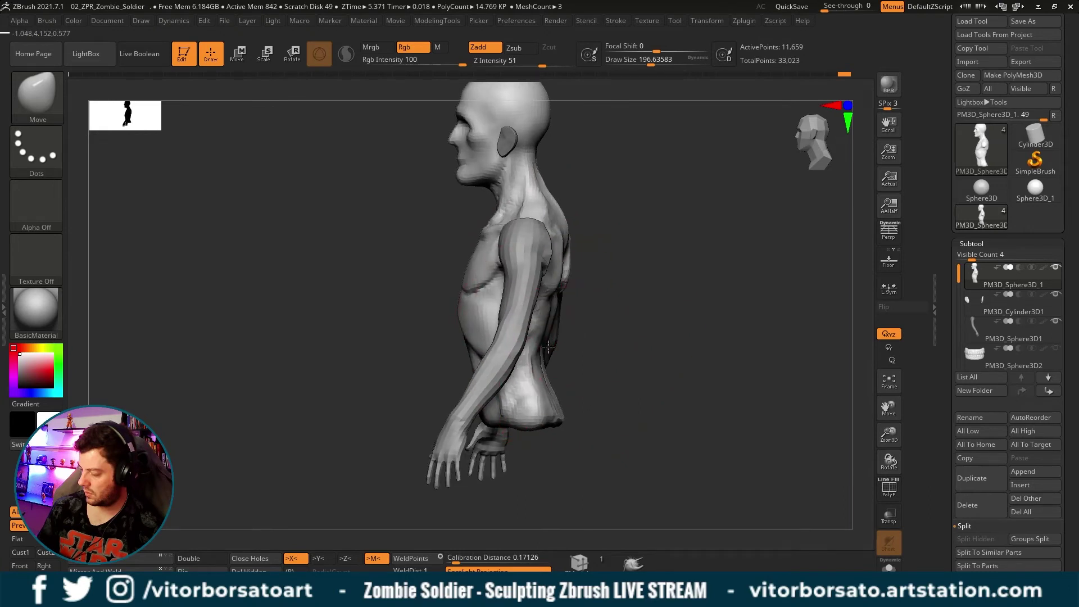
pyautogui.moveTo(550, 346); pyautogui.dragTo(545, 351)
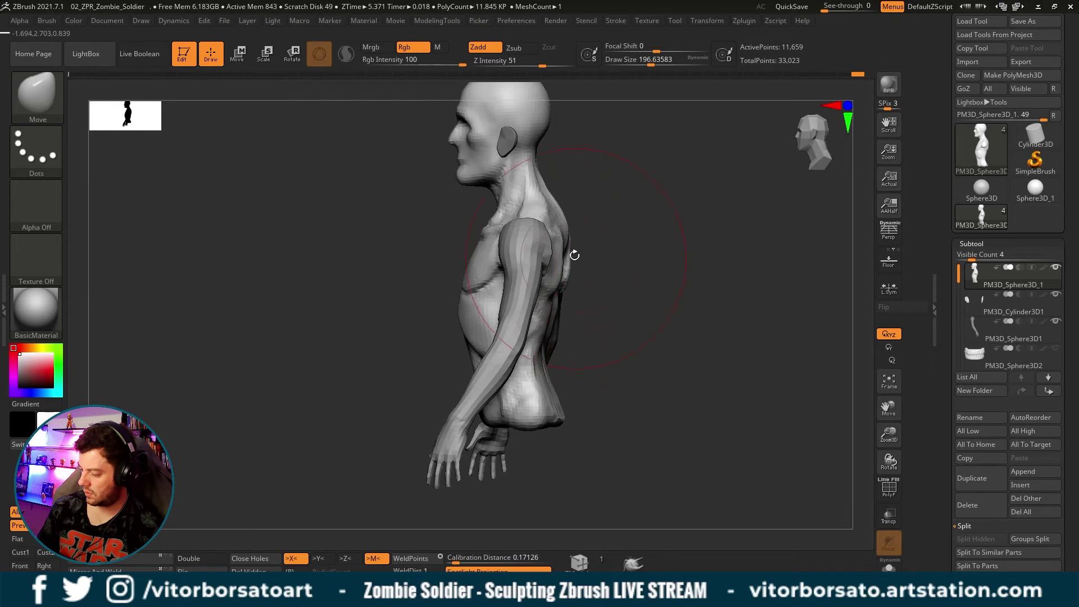
# Toggle the arm adjustment with undo and redo to compare before and after.
pyautogui.hotkey('ctrl', 'z')
pyautogui.hotkey('ctrl', 'z')
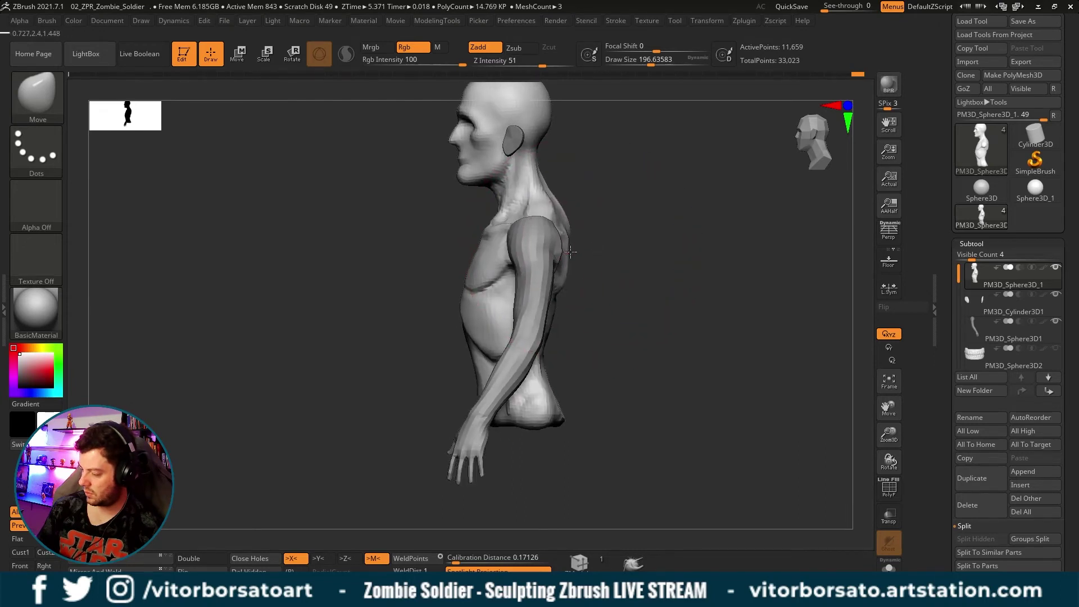
pyautogui.hotkey('ctrl', 'shift', 'z')
pyautogui.hotkey('ctrl', 'shift', 'z')
pyautogui.press('s')
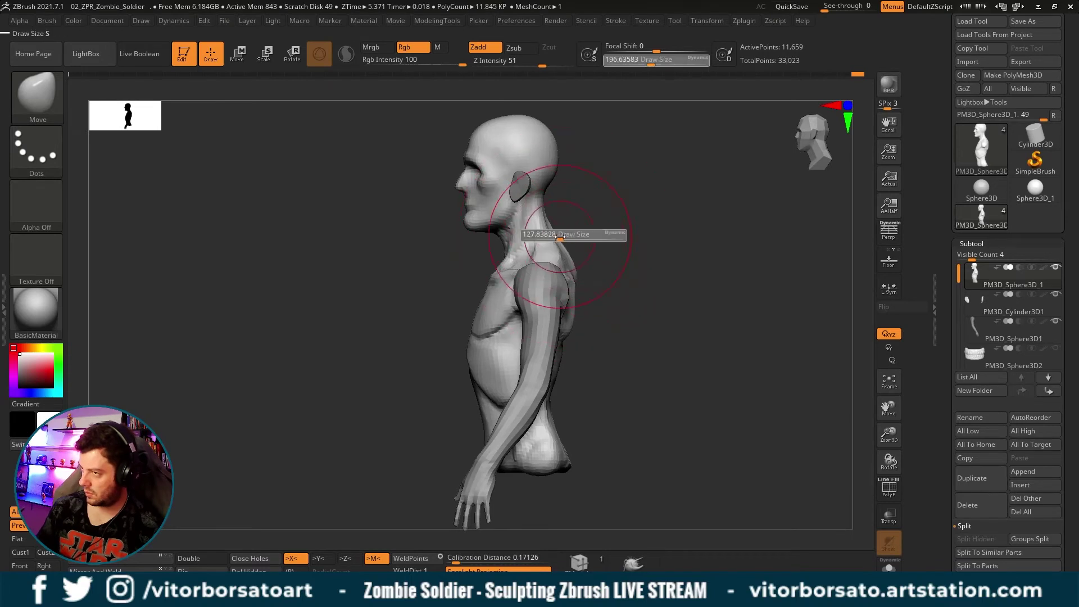
pyautogui.hotkey('ctrl', 'z')
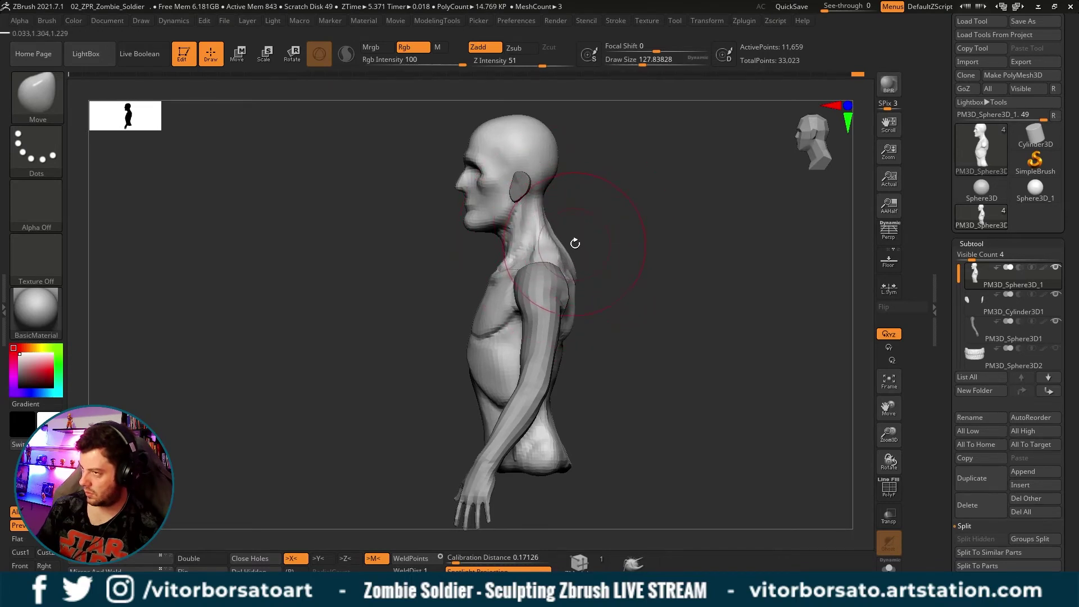
pyautogui.hotkey('ctrl', 'shift', 'z')
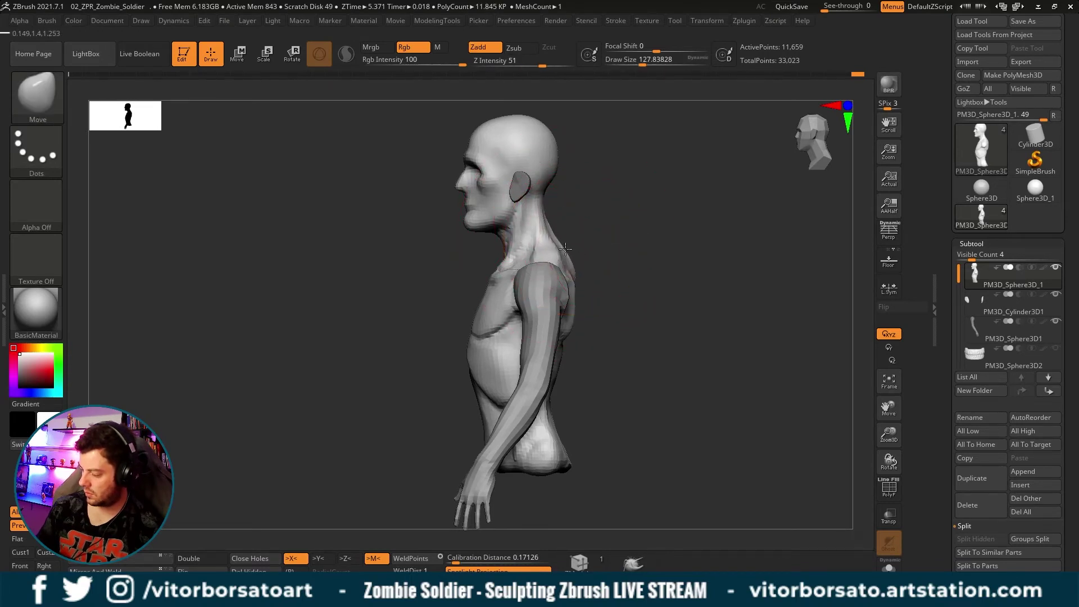
# Smooth the neck and back from a three-quarter back view, comparing undo history states.
pyautogui.moveTo(587, 257)
pyautogui.mouseDown()
pyautogui.moveTo(564, 271)
pyautogui.moveTo(573, 242)
pyautogui.moveTo(568, 281)
pyautogui.mouseUp()
pyautogui.keyDown('shift'); pyautogui.moveTo(534, 233); pyautogui.dragTo(570, 240); pyautogui.keyUp('shift')
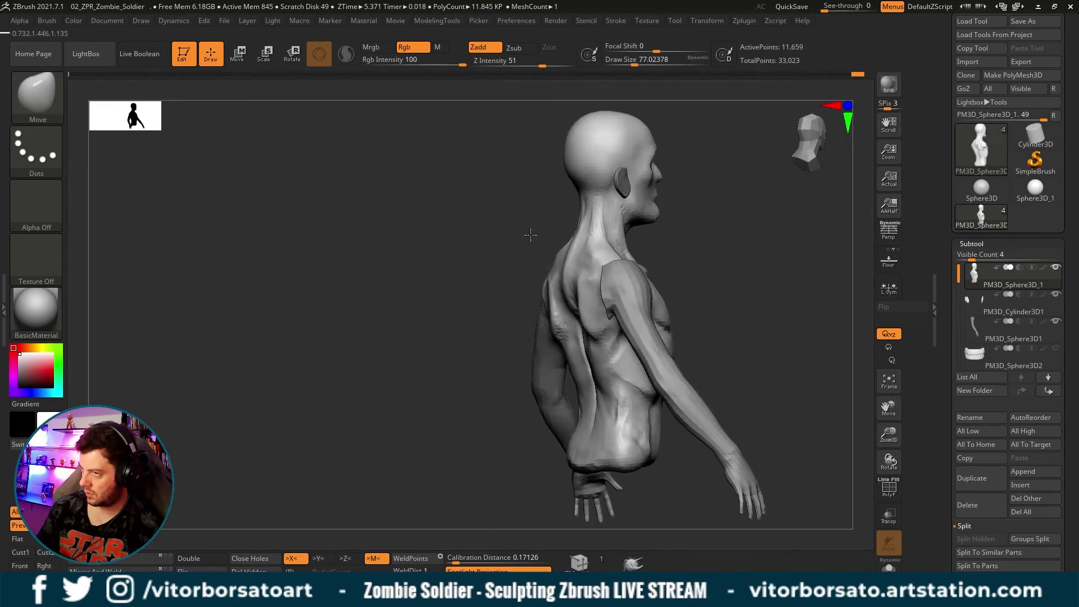
pyautogui.hotkey('ctrl', 'z')
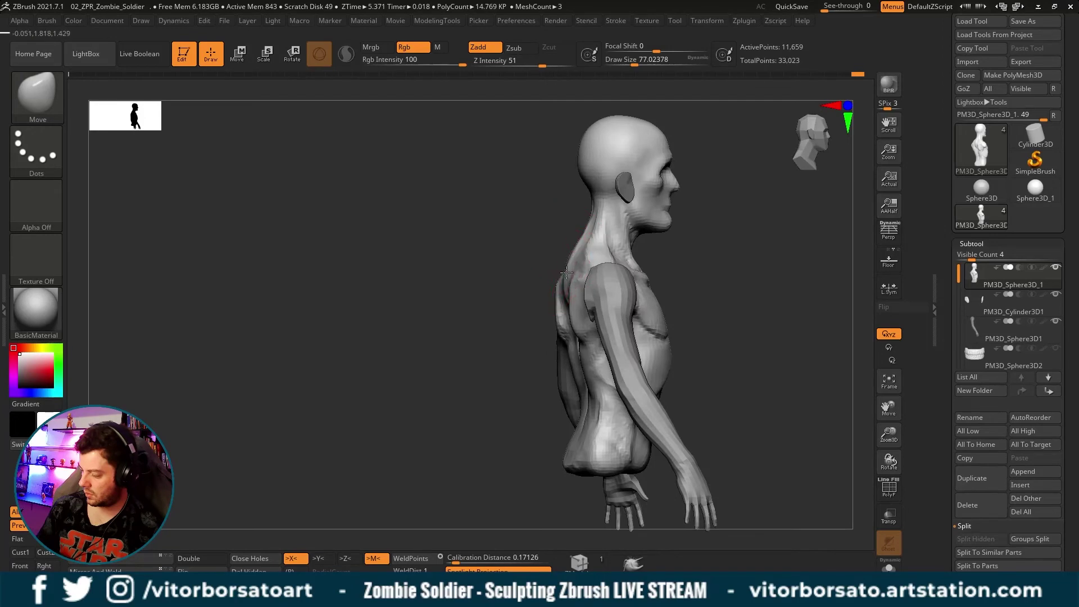
pyautogui.moveTo(566, 263); pyautogui.dragTo(644, 241)
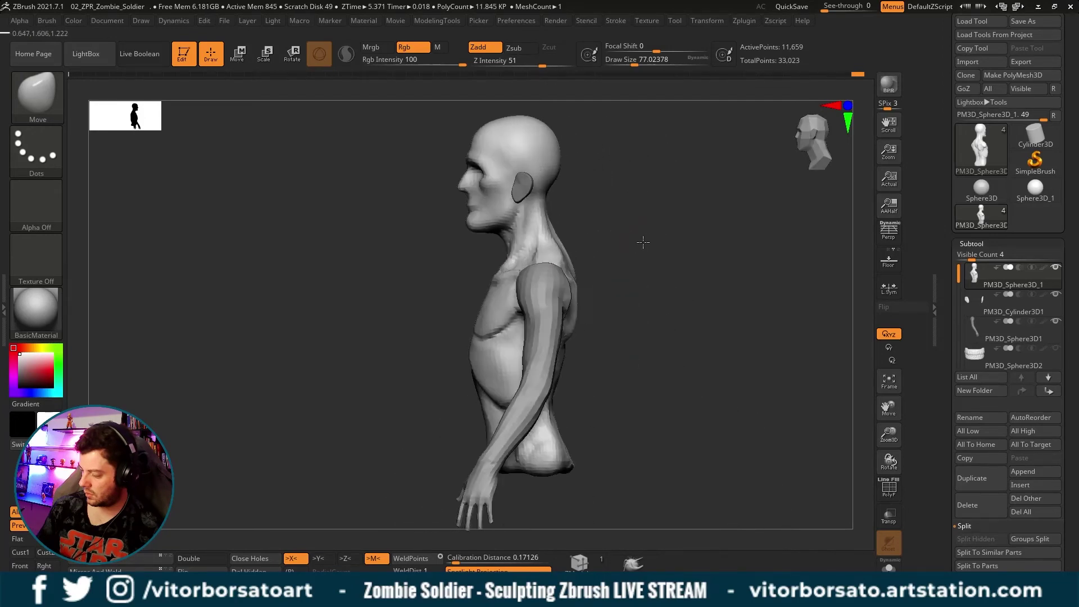
pyautogui.hotkey('ctrl', 'shift', 'z')
pyautogui.hotkey('ctrl', 'shift', 'z')
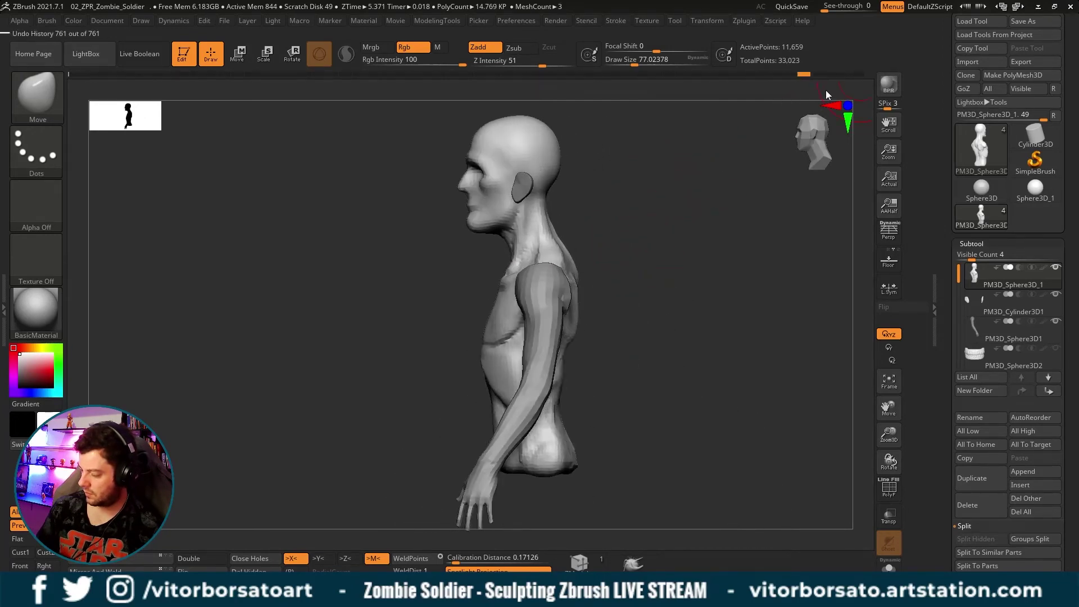
pyautogui.hotkey('ctrl', 'z')
pyautogui.hotkey('ctrl', 'shift', 'z')
pyautogui.hotkey('ctrl', 'shift', 'z')
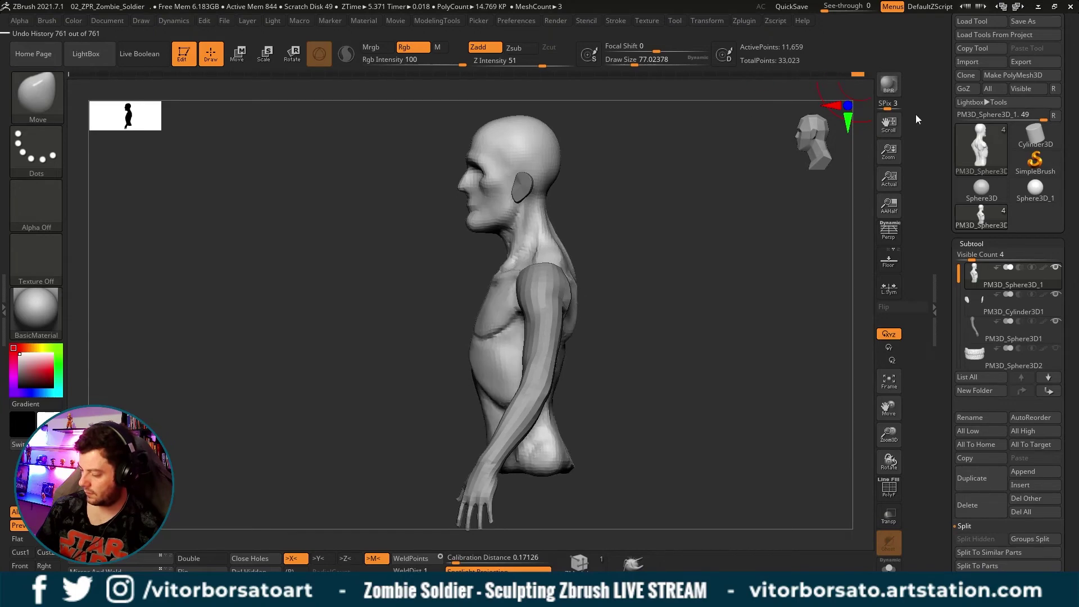
pyautogui.hotkey('ctrl', 'z')
pyautogui.hotkey('ctrl', 'z')
pyautogui.hotkey('ctrl', 'shift', 'z')
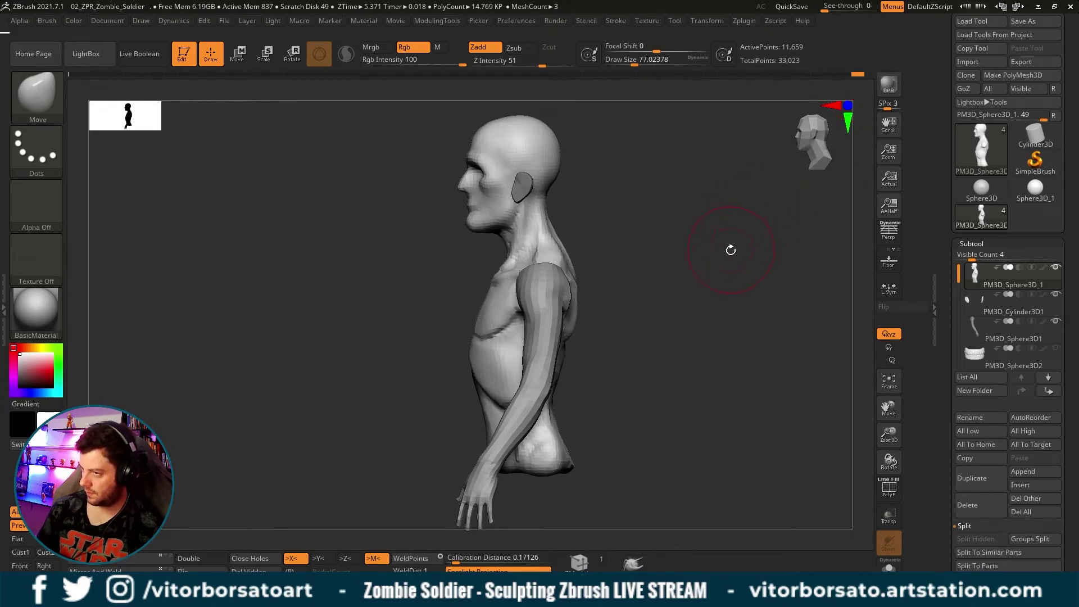
# Reduce the Move brush draw size to about 56 and check the side profile.
pyautogui.moveTo(714, 273); pyautogui.dragTo(559, 318)
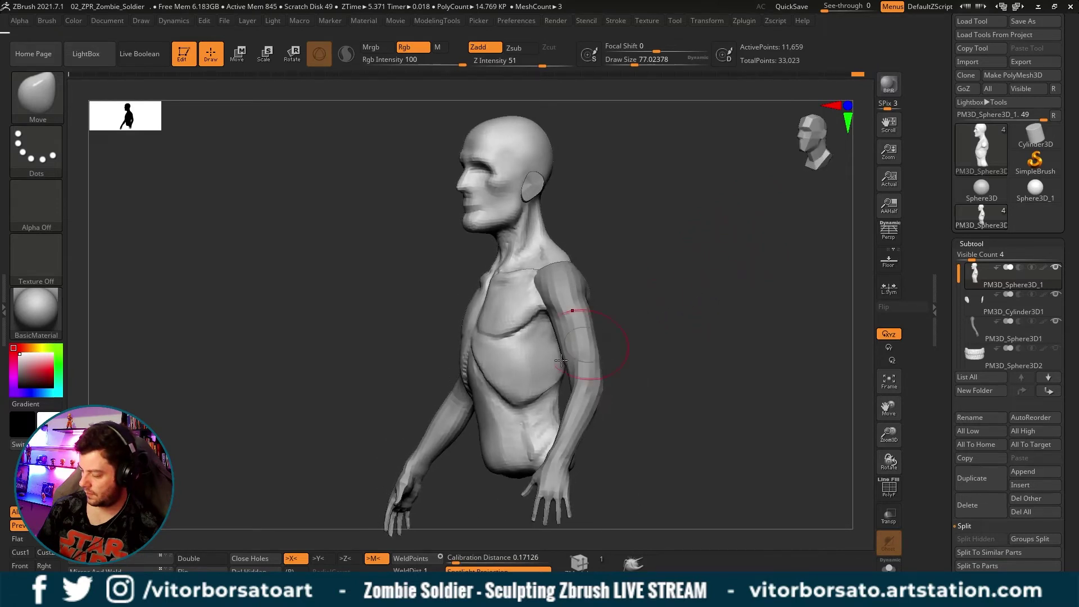
pyautogui.press('s')
pyautogui.moveTo(478, 401); pyautogui.dragTo(473, 384)
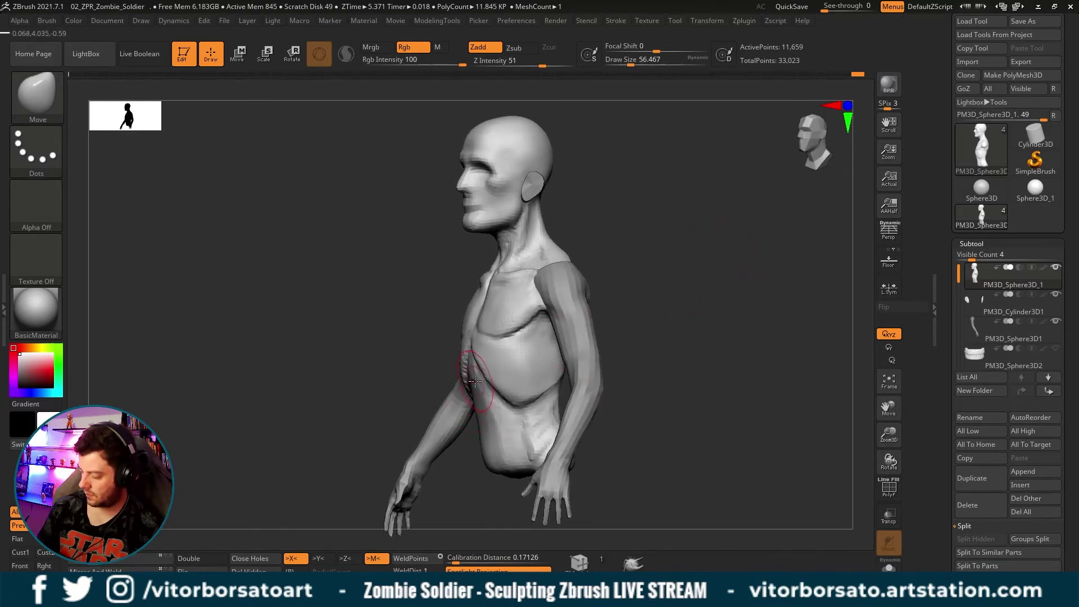
pyautogui.moveTo(640, 309); pyautogui.dragTo(665, 301)
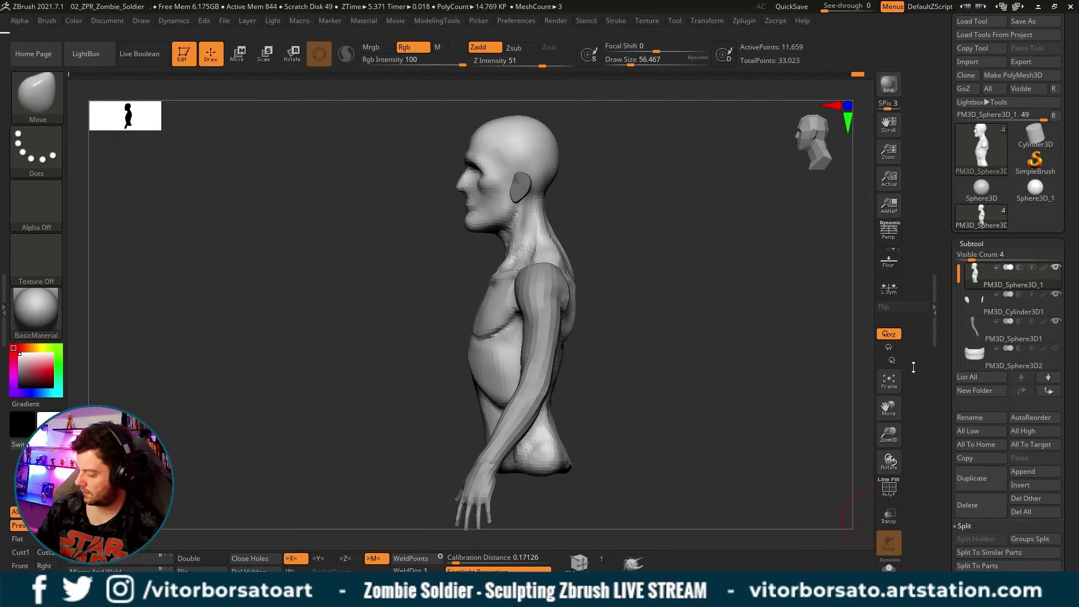
# Hide the arm and turn the torso to a side-on view of the lower belly.
pyautogui.click(1056, 323)
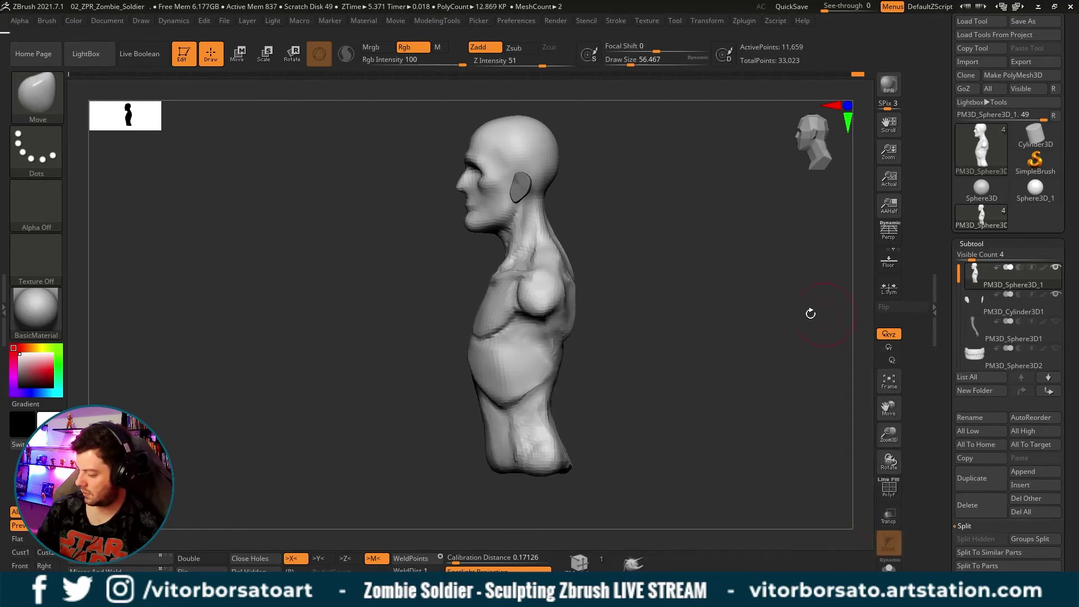
pyautogui.moveTo(850, 69); pyautogui.dragTo(852, 76)
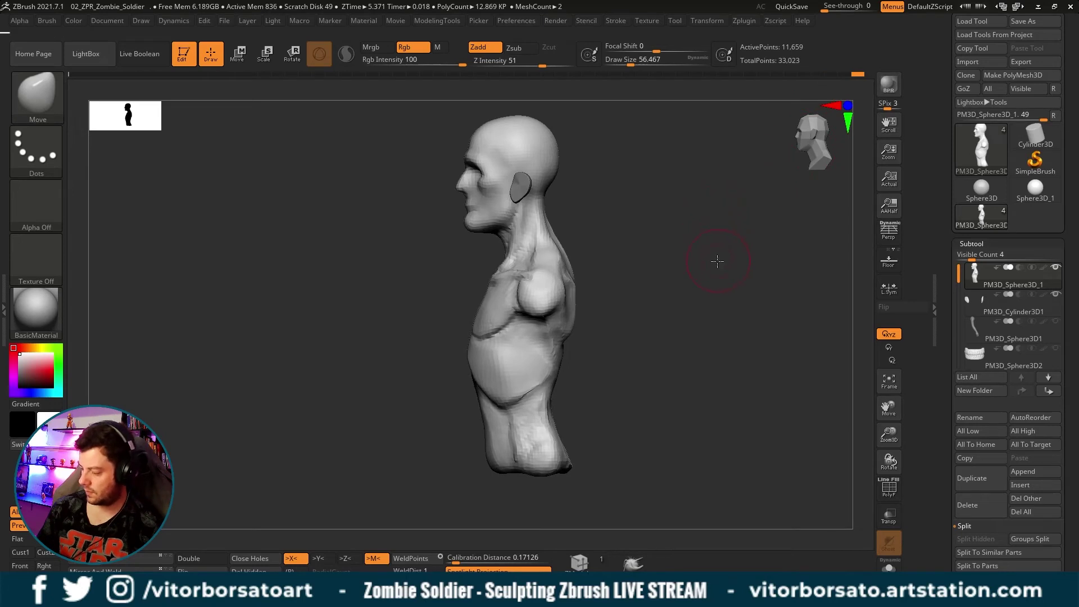
pyautogui.moveTo(717, 261)
pyautogui.mouseDown()
pyautogui.moveTo(621, 280)
pyautogui.moveTo(625, 269)
pyautogui.mouseUp()
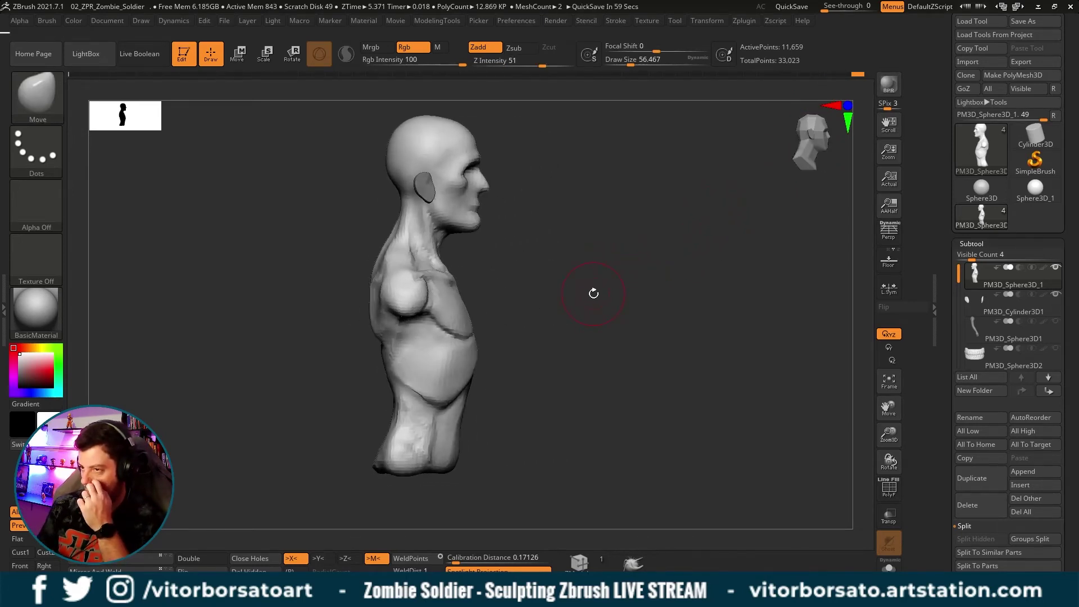
pyautogui.moveTo(593, 293)
pyautogui.mouseDown()
pyautogui.moveTo(614, 330)
pyautogui.moveTo(603, 353)
pyautogui.mouseUp()
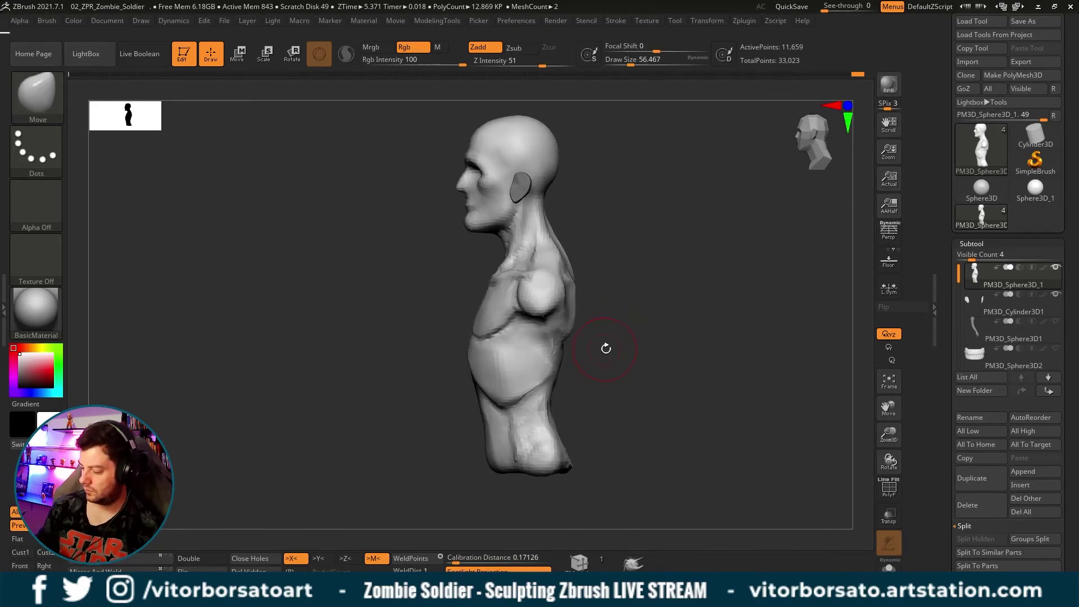
pyautogui.keyDown('alt'); pyautogui.moveTo(610, 346); pyautogui.dragTo(640, 305); pyautogui.keyUp('alt')
pyautogui.moveTo(699, 296); pyautogui.dragTo(549, 313)
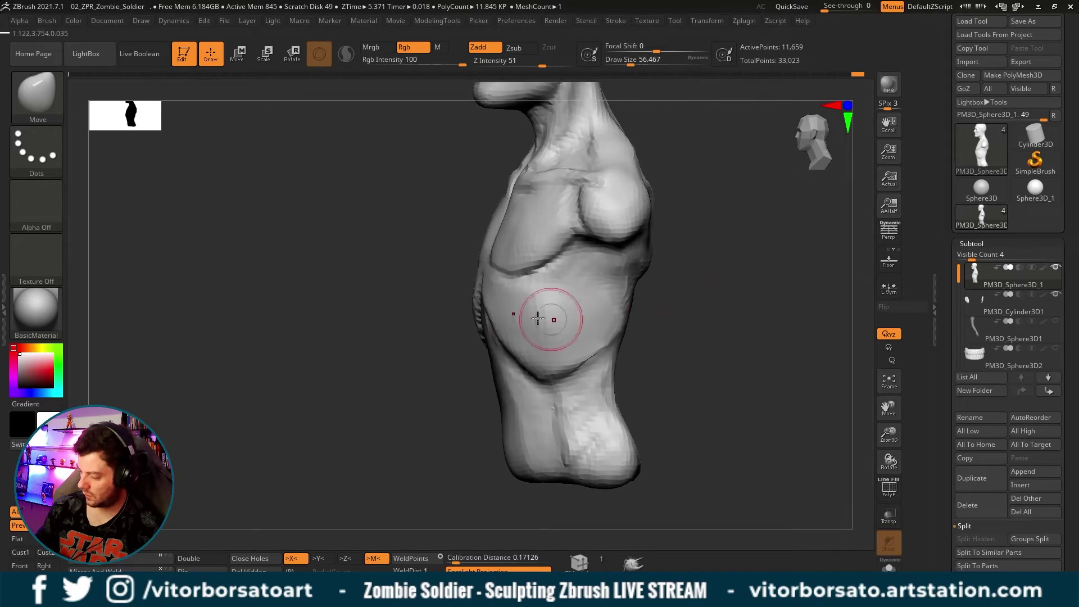
# Reshape the lower belly's side bulge, resizing the Move brush (about 97, 62, 177), then show the arm.
pyautogui.press('s')
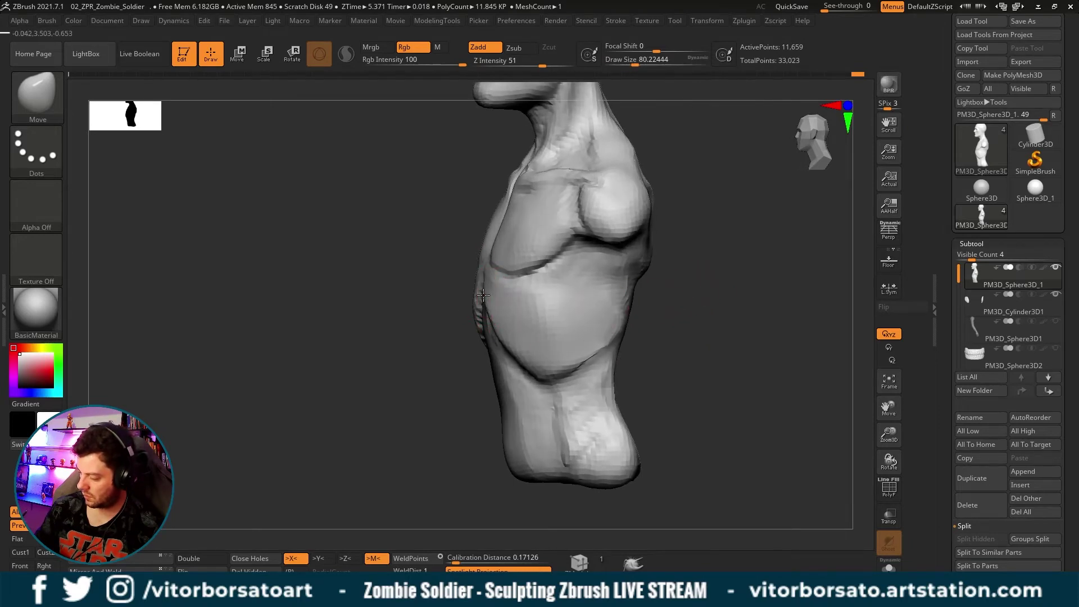
pyautogui.press(']')
pyautogui.press('s')
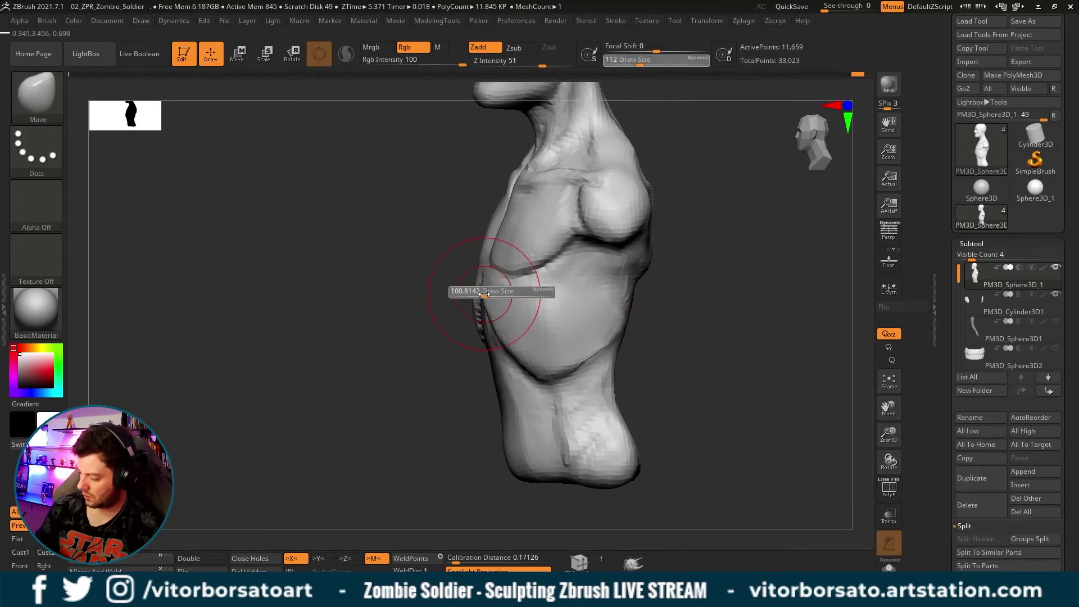
pyautogui.moveTo(482, 291); pyautogui.dragTo(485, 291)
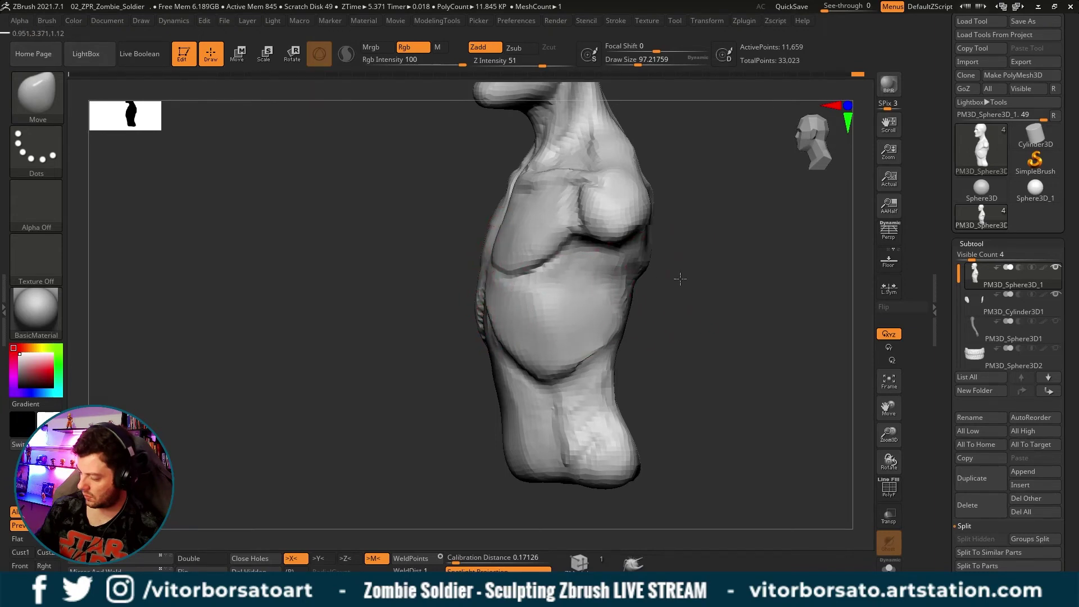
pyautogui.moveTo(681, 272); pyautogui.dragTo(673, 271)
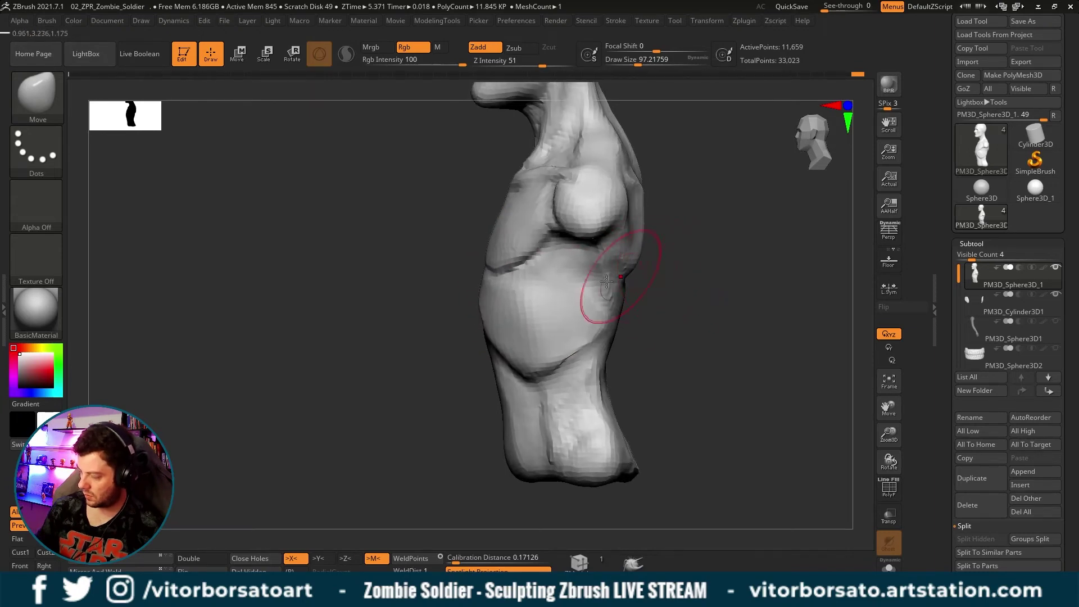
pyautogui.press('s')
pyautogui.moveTo(495, 332); pyautogui.dragTo(487, 333)
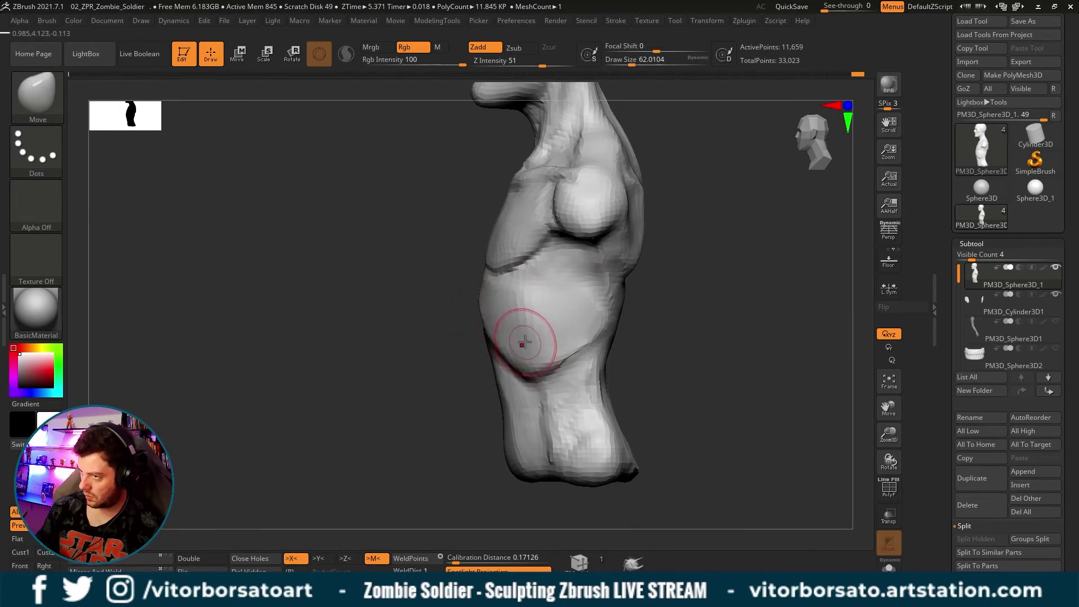
pyautogui.press('s')
pyautogui.moveTo(519, 338); pyautogui.dragTo(529, 337)
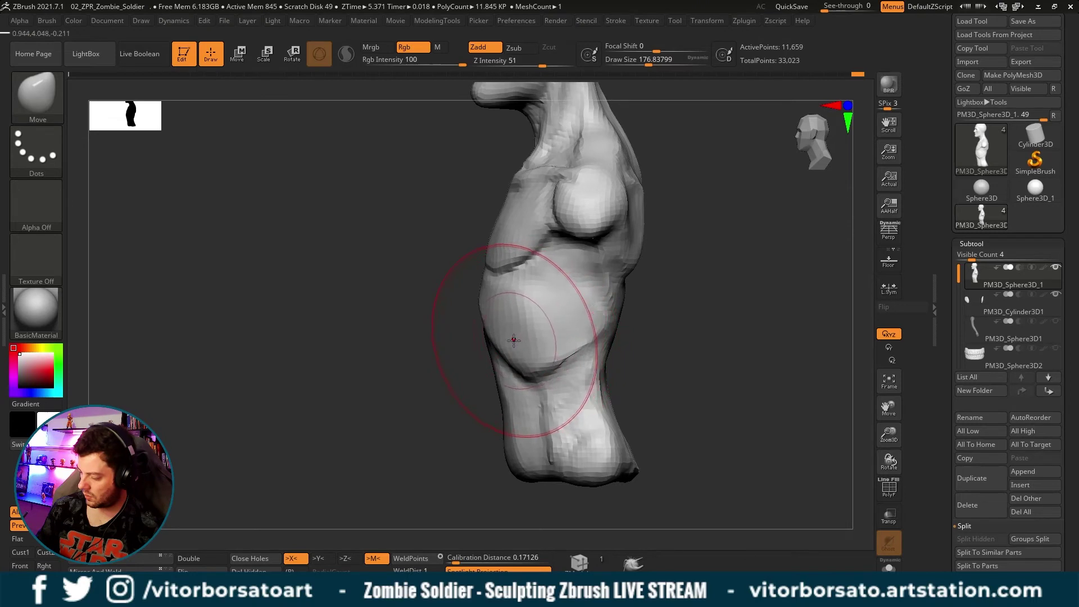
pyautogui.moveTo(705, 323)
pyautogui.mouseDown()
pyautogui.moveTo(688, 322)
pyautogui.moveTo(706, 309)
pyautogui.mouseUp()
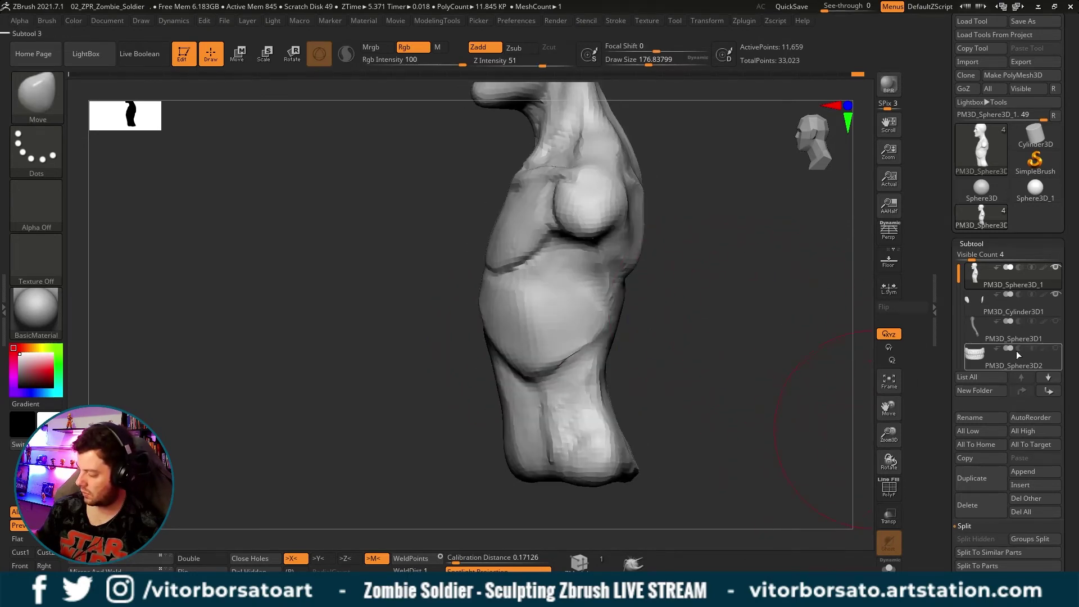
pyautogui.click(1056, 322)
pyautogui.press('f')
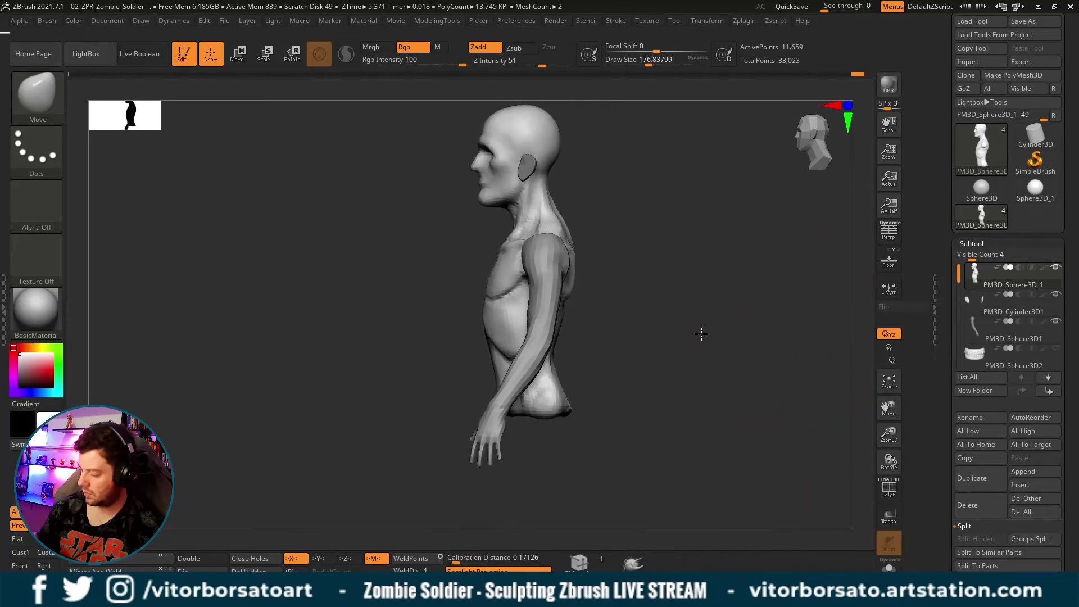
pyautogui.moveTo(696, 338)
pyautogui.mouseDown()
pyautogui.moveTo(687, 333)
pyautogui.moveTo(800, 329)
pyautogui.moveTo(739, 344)
pyautogui.moveTo(751, 350)
pyautogui.moveTo(715, 342)
pyautogui.mouseUp()
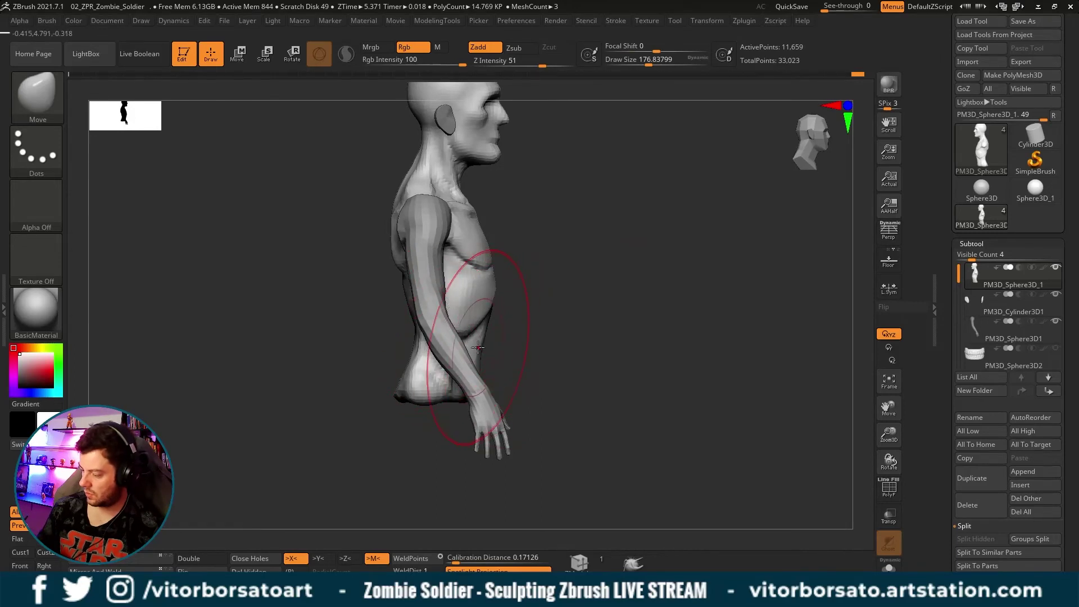
pyautogui.press('s')
pyautogui.moveTo(472, 341); pyautogui.dragTo(466, 336)
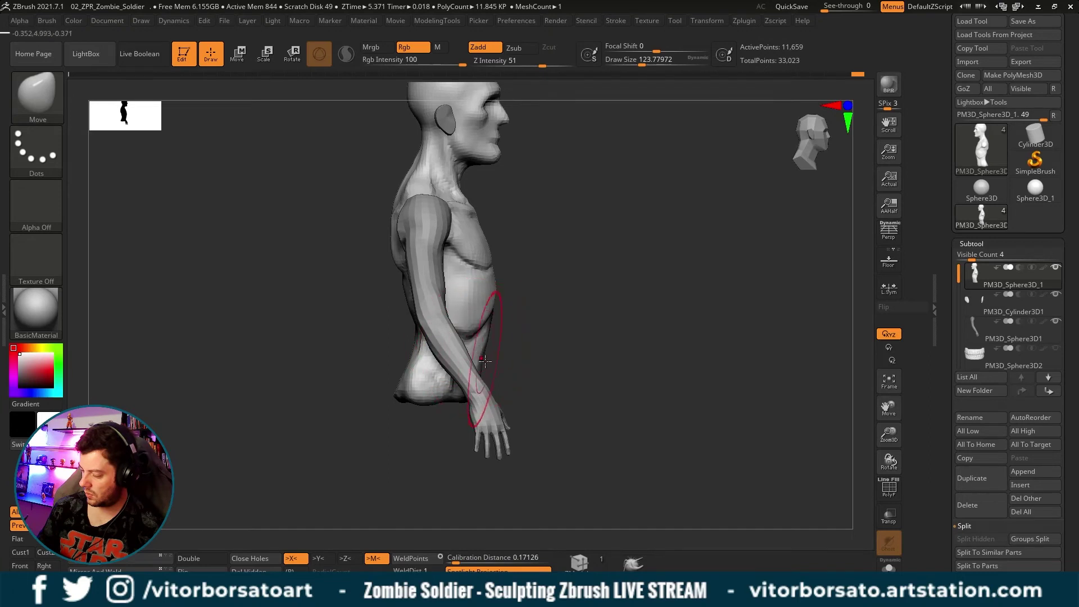
pyautogui.moveTo(549, 378); pyautogui.dragTo(459, 394)
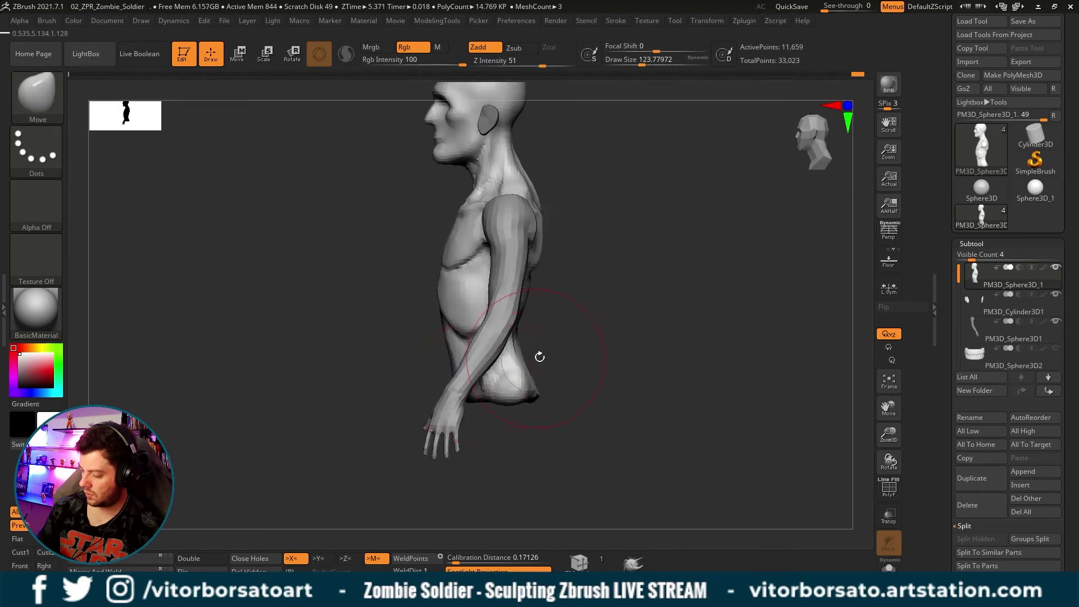
pyautogui.moveTo(582, 341); pyautogui.dragTo(615, 333)
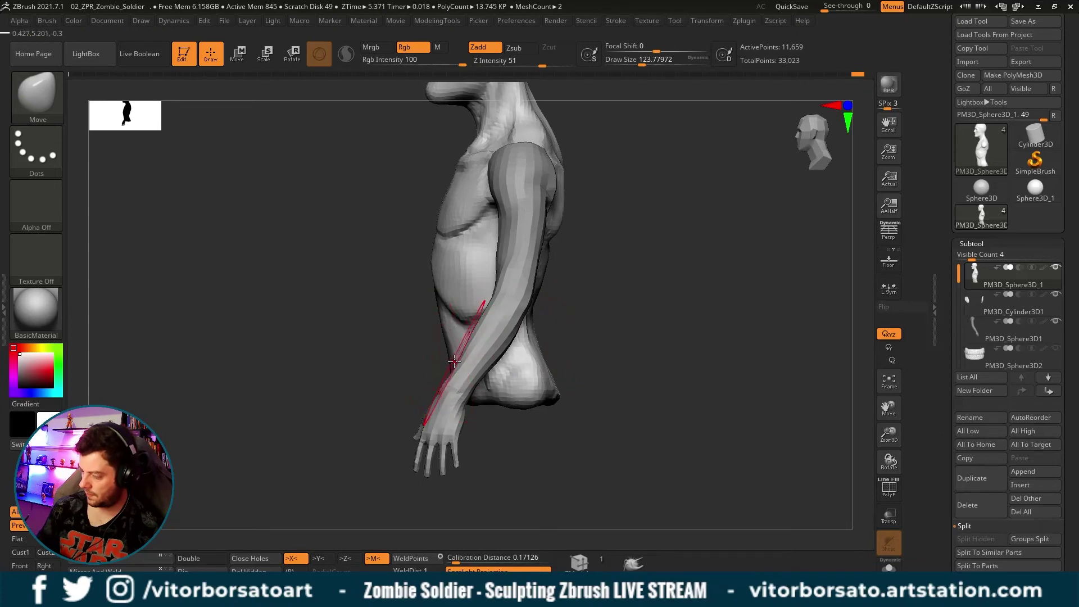
pyautogui.press('s')
pyautogui.moveTo(457, 357); pyautogui.dragTo(449, 347)
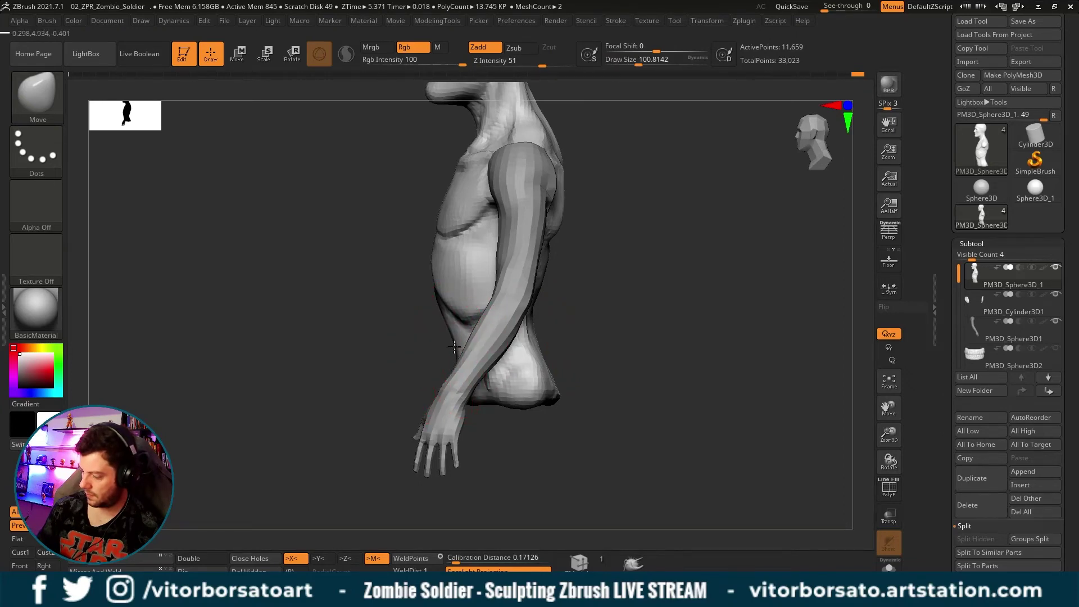
pyautogui.moveTo(649, 307)
pyautogui.mouseDown()
pyautogui.moveTo(610, 316)
pyautogui.moveTo(665, 311)
pyautogui.moveTo(607, 316)
pyautogui.moveTo(663, 308)
pyautogui.moveTo(645, 367)
pyautogui.mouseUp()
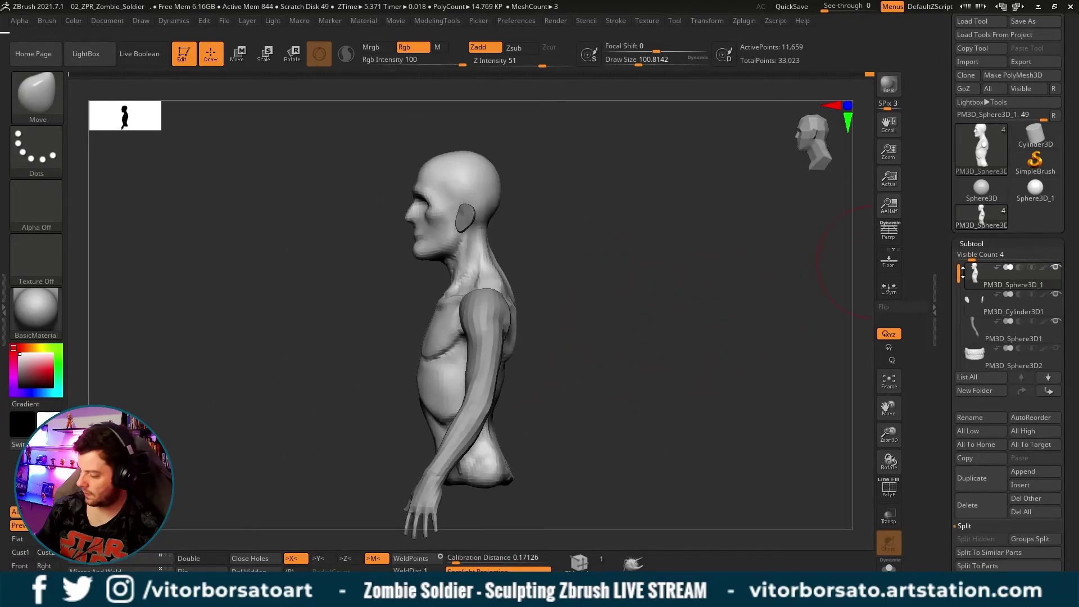
# Hide the arm subtool and turn the bust from the back to a side profile.
pyautogui.click(1050, 324)
pyautogui.click(1057, 322)
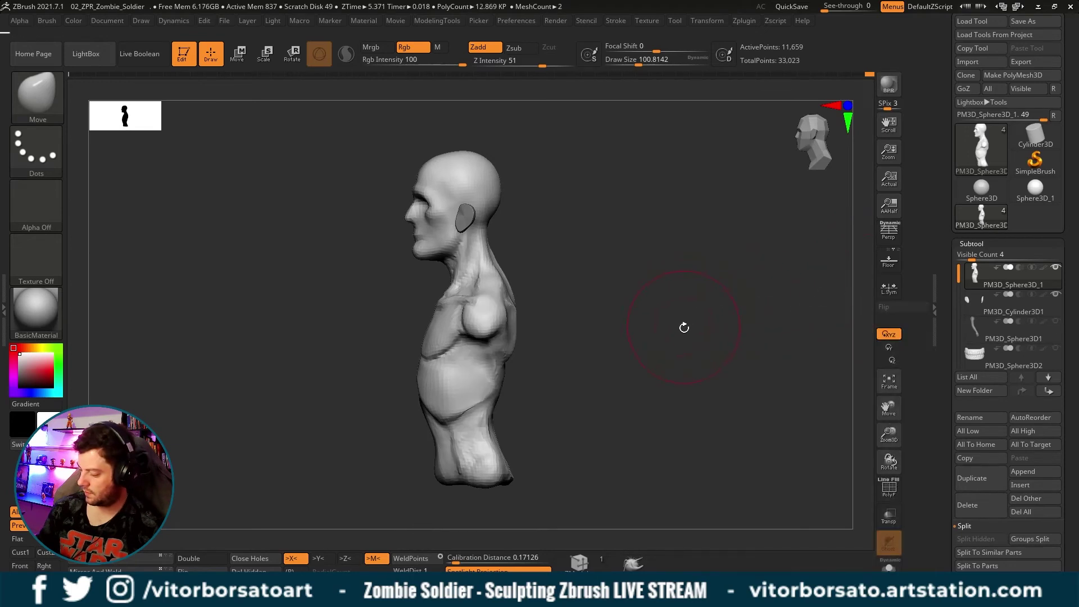
pyautogui.moveTo(685, 325)
pyautogui.mouseDown()
pyautogui.moveTo(759, 320)
pyautogui.moveTo(756, 311)
pyautogui.moveTo(776, 319)
pyautogui.moveTo(781, 296)
pyautogui.moveTo(626, 306)
pyautogui.mouseUp()
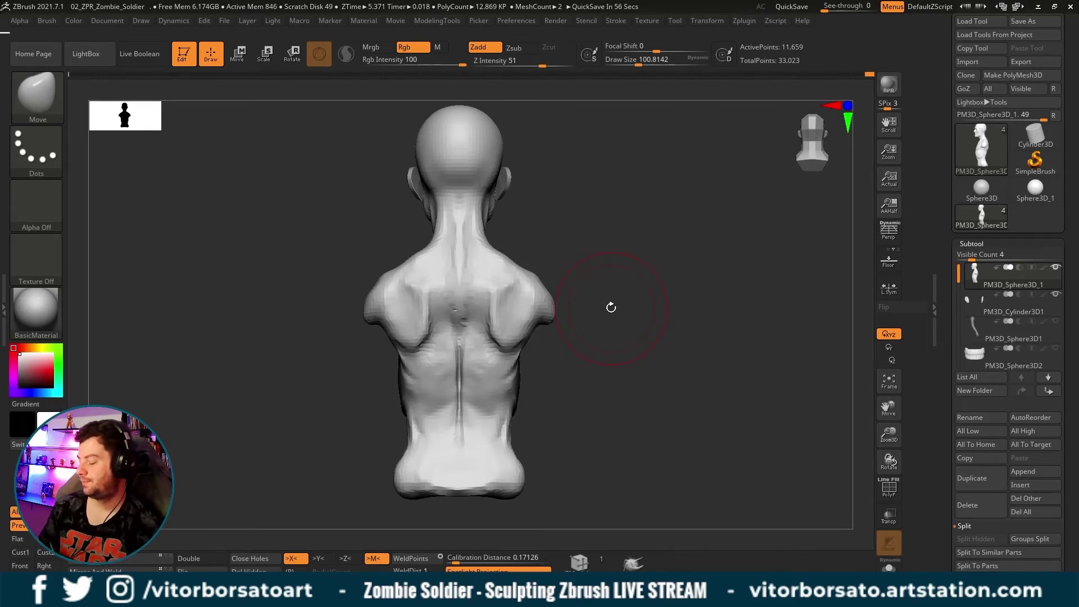
pyautogui.moveTo(611, 308)
pyautogui.mouseDown()
pyautogui.moveTo(759, 313)
pyautogui.moveTo(724, 318)
pyautogui.moveTo(804, 336)
pyautogui.moveTo(840, 326)
pyautogui.moveTo(799, 311)
pyautogui.moveTo(779, 223)
pyautogui.mouseUp()
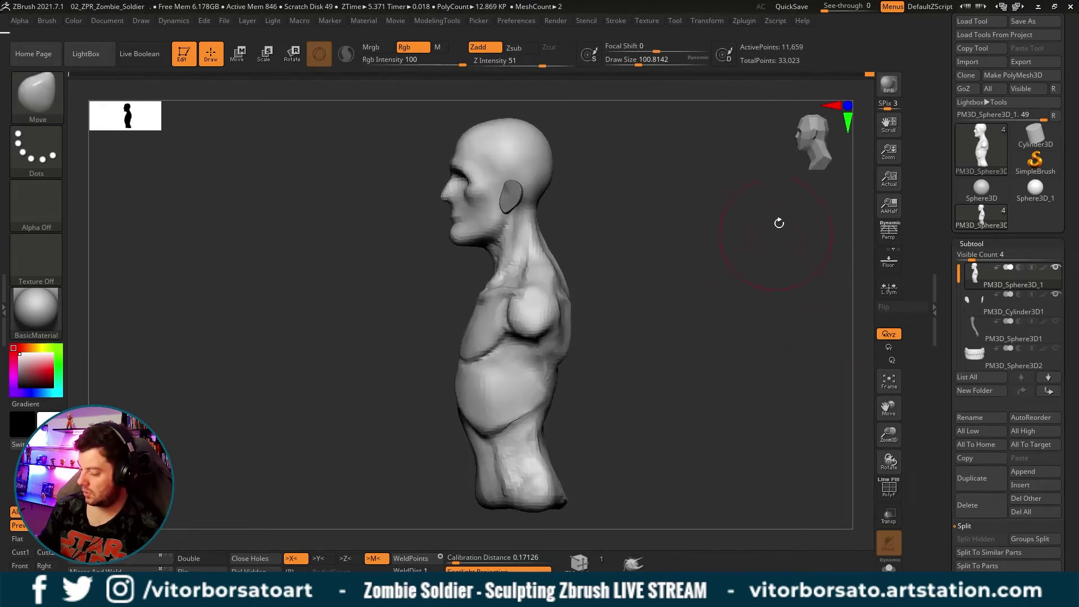
# Compare the last stroke with undo/redo, then move the bust left and leave a Shift+S snapshot.
pyautogui.hotkey('ctrl', 'z')
pyautogui.hotkey('ctrl', 'shift', 'z')
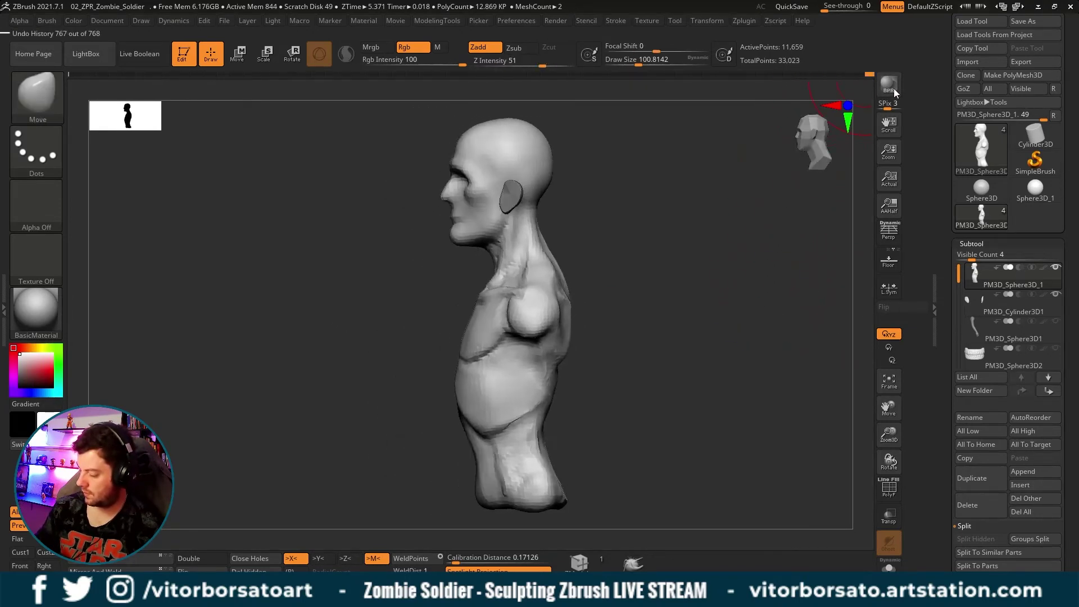
pyautogui.hotkey('ctrl', 'z')
pyautogui.hotkey('ctrl', 'shift', 'z')
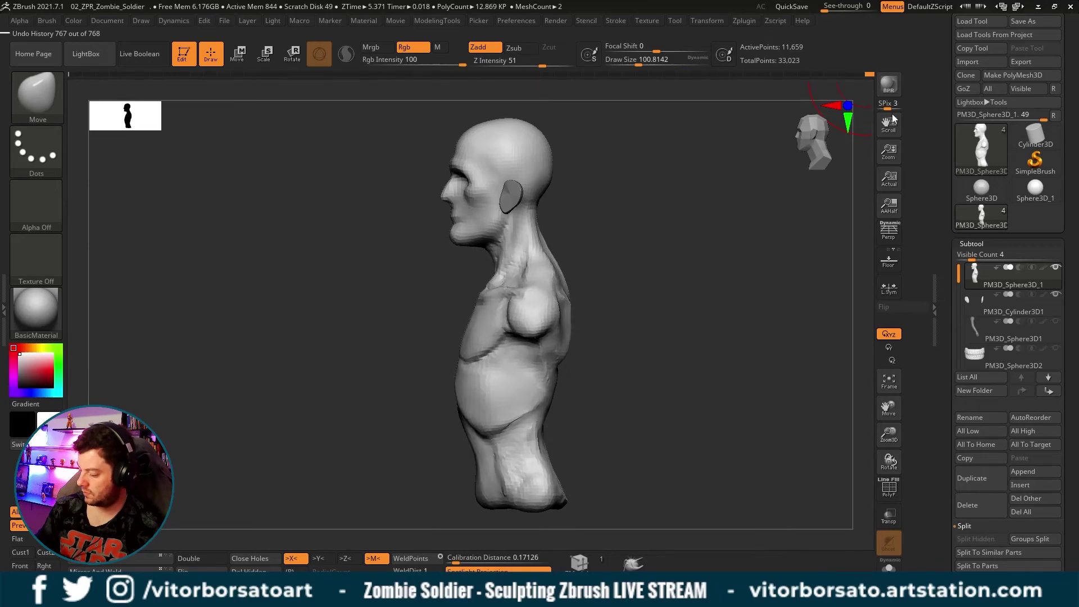
pyautogui.hotkey('ctrl', 'z')
pyautogui.hotkey('ctrl', 'shift', 'z')
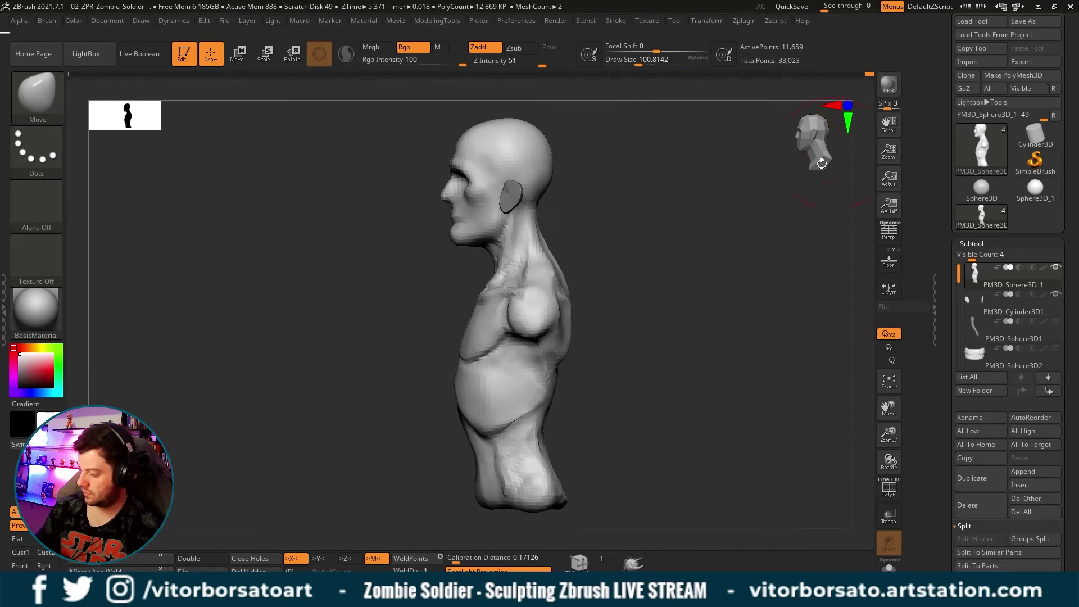
pyautogui.moveTo(738, 270)
pyautogui.keyDown('alt'); pyautogui.mouseDown()
pyautogui.moveTo(664, 295)
pyautogui.moveTo(500, 287)
pyautogui.moveTo(466, 297)
pyautogui.moveTo(549, 289)
pyautogui.moveTo(549, 279)
pyautogui.moveTo(694, 298)
pyautogui.mouseUp(); pyautogui.keyUp('alt')
pyautogui.hotkey('shift', 's')
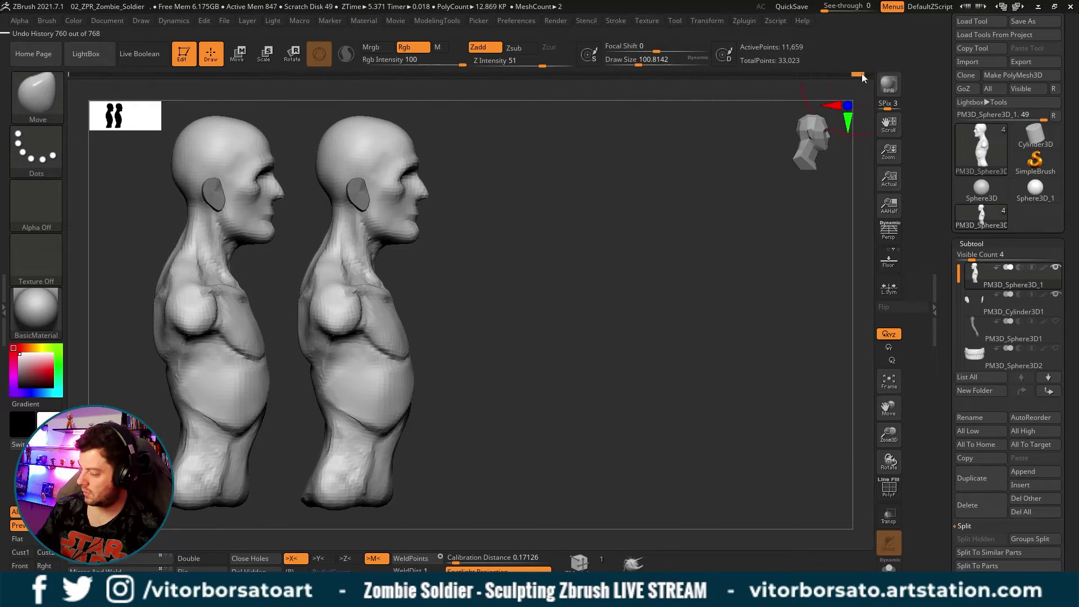
# Snapshot the earliest blocky history state beside the bust, restore the latest state, then clear all snapshots.
pyautogui.moveTo(863, 77)
pyautogui.mouseDown()
pyautogui.moveTo(173, 154)
pyautogui.moveTo(141, 247)
pyautogui.mouseUp()
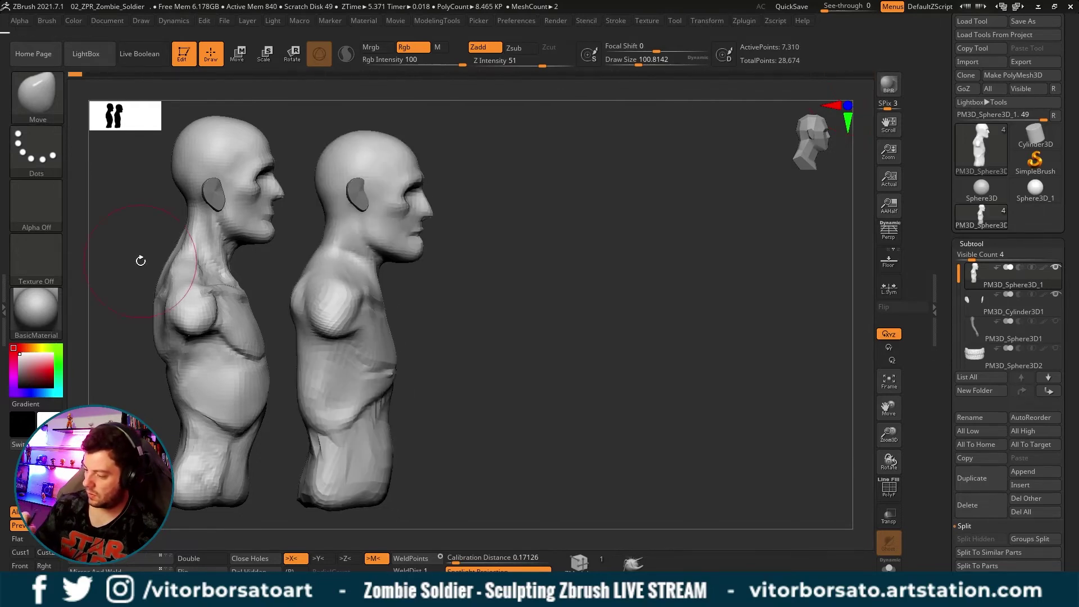
pyautogui.hotkey('ctrl', 'shift', 'z')
pyautogui.hotkey('ctrl', 'shift', 'z')
pyautogui.hotkey('ctrl', 'shift', 'z')
pyautogui.hotkey('ctrl', 'shift', 'z')
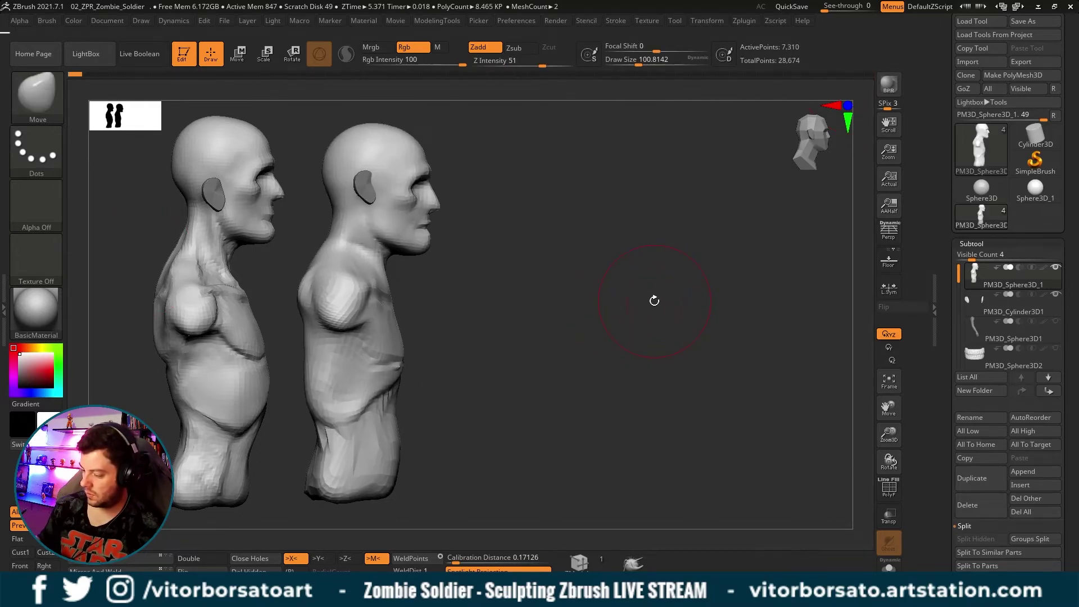
pyautogui.moveTo(654, 301)
pyautogui.mouseDown()
pyautogui.moveTo(813, 314)
pyautogui.moveTo(765, 311)
pyautogui.moveTo(833, 326)
pyautogui.moveTo(974, 314)
pyautogui.mouseUp()
pyautogui.hotkey('shift', 's')
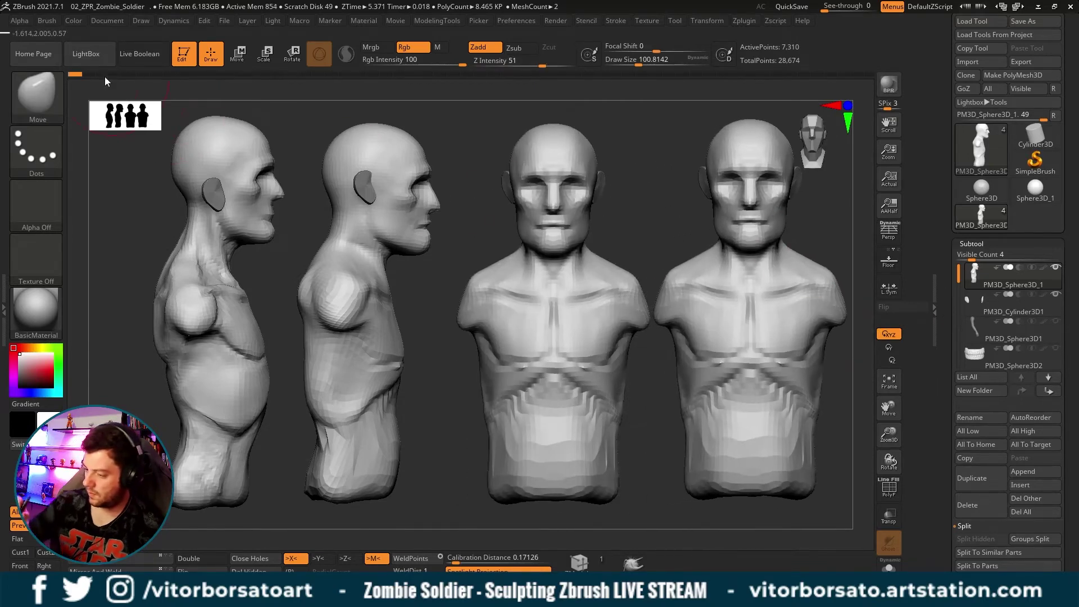
pyautogui.moveTo(76, 73)
pyautogui.mouseDown()
pyautogui.moveTo(290, 73)
pyautogui.moveTo(857, 112)
pyautogui.moveTo(986, 143)
pyautogui.mouseUp()
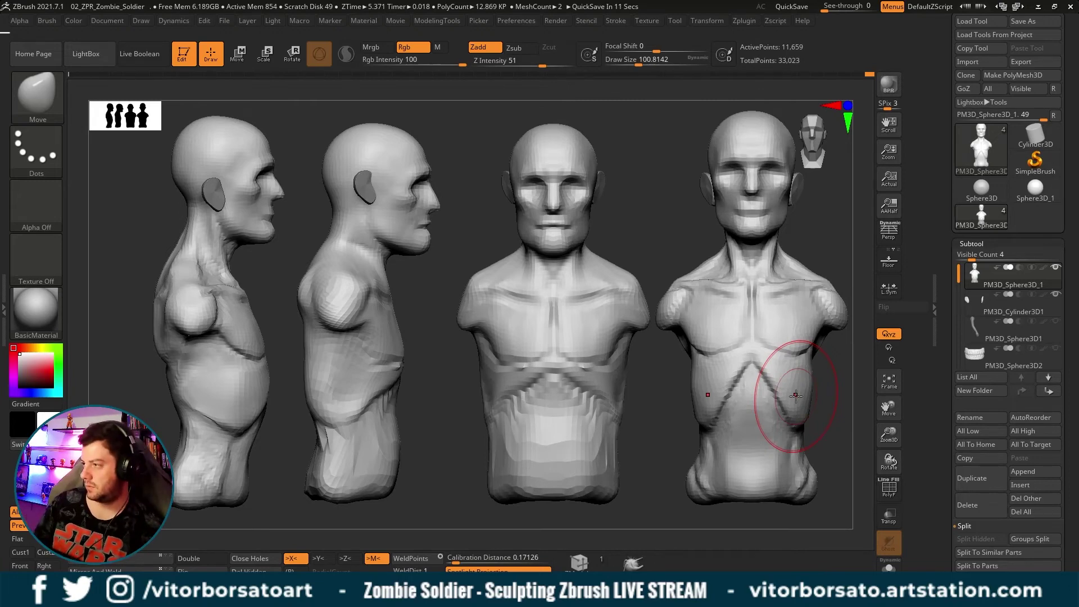
pyautogui.keyDown('ctrl'); pyautogui.keyDown('shift'); pyautogui.click(796, 396); pyautogui.keyUp('shift'); pyautogui.keyUp('ctrl')
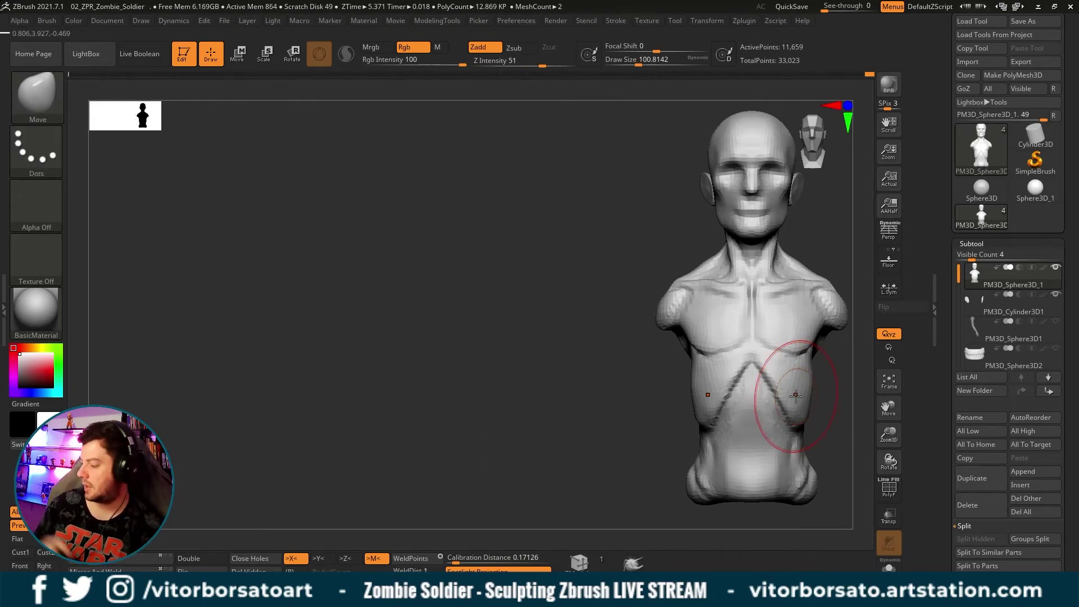
# Center the bust, zoom in on the chest in side profile, and resize the Move brush around 80.
pyautogui.press('f')
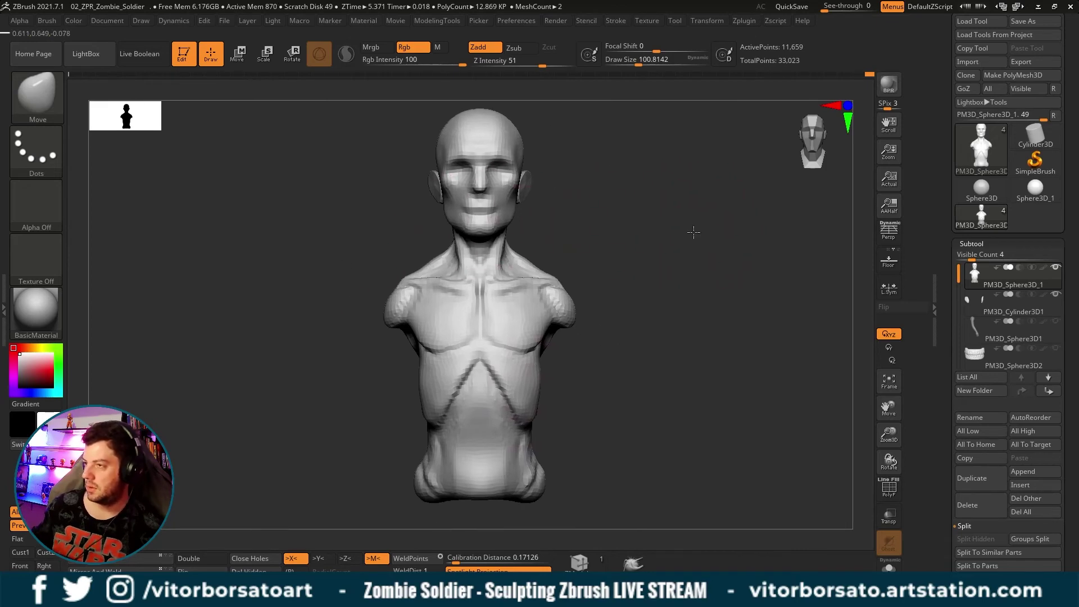
pyautogui.moveTo(701, 239)
pyautogui.mouseDown()
pyautogui.moveTo(677, 248)
pyautogui.moveTo(750, 253)
pyautogui.moveTo(713, 248)
pyautogui.mouseUp()
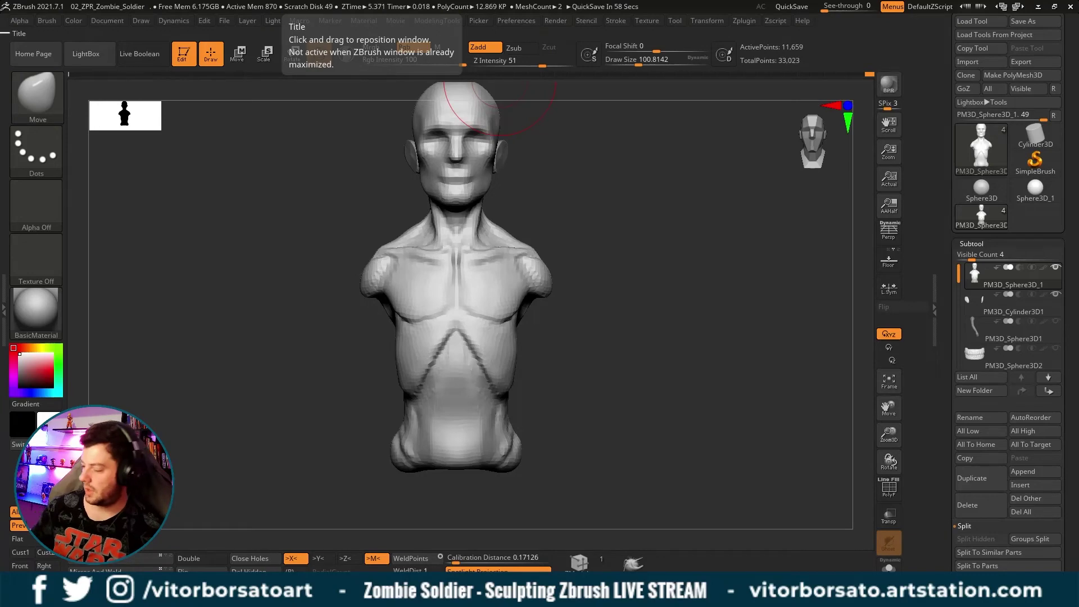
pyautogui.moveTo(709, 302)
pyautogui.mouseDown()
pyautogui.moveTo(687, 301)
pyautogui.moveTo(663, 320)
pyautogui.moveTo(728, 349)
pyautogui.mouseUp()
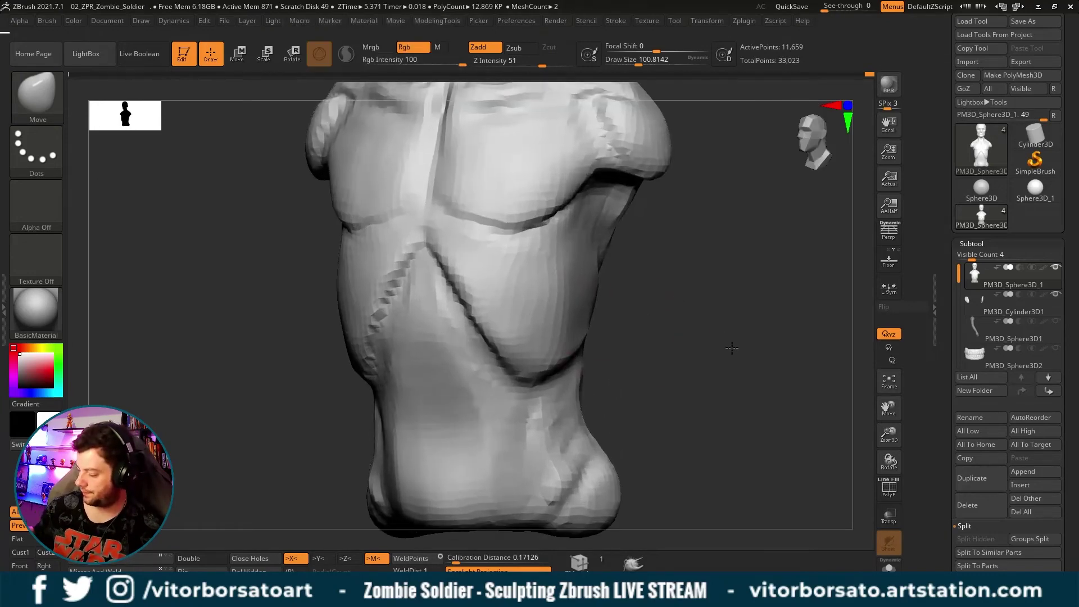
pyautogui.press('[')
pyautogui.moveTo(618, 315)
pyautogui.keyDown('alt'); pyautogui.mouseDown()
pyautogui.moveTo(656, 366)
pyautogui.moveTo(694, 355)
pyautogui.moveTo(676, 366)
pyautogui.moveTo(506, 292)
pyautogui.mouseUp(); pyautogui.keyUp('alt')
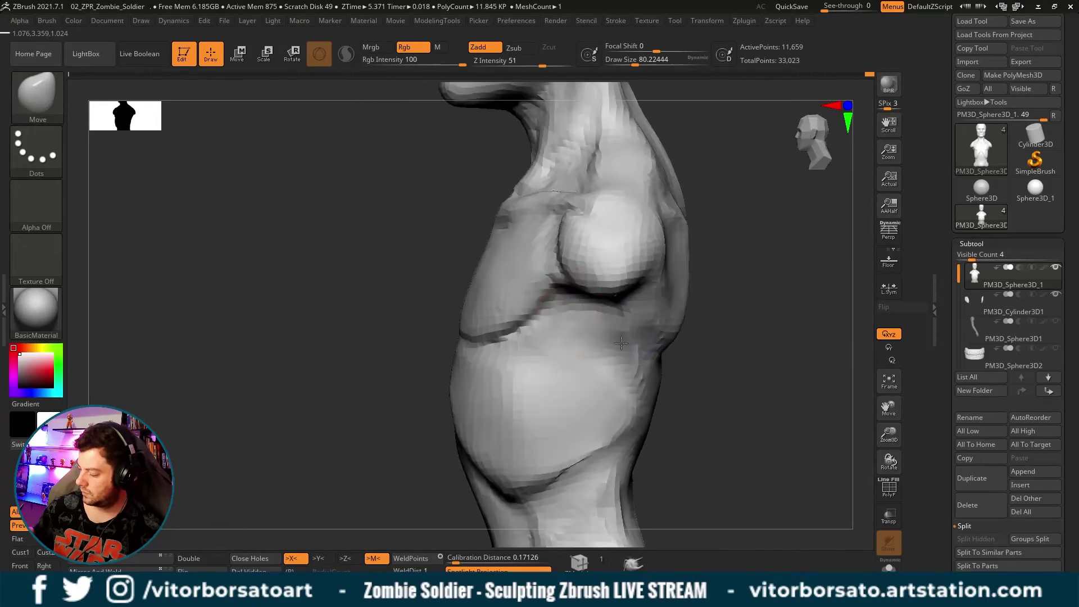
pyautogui.press(']')
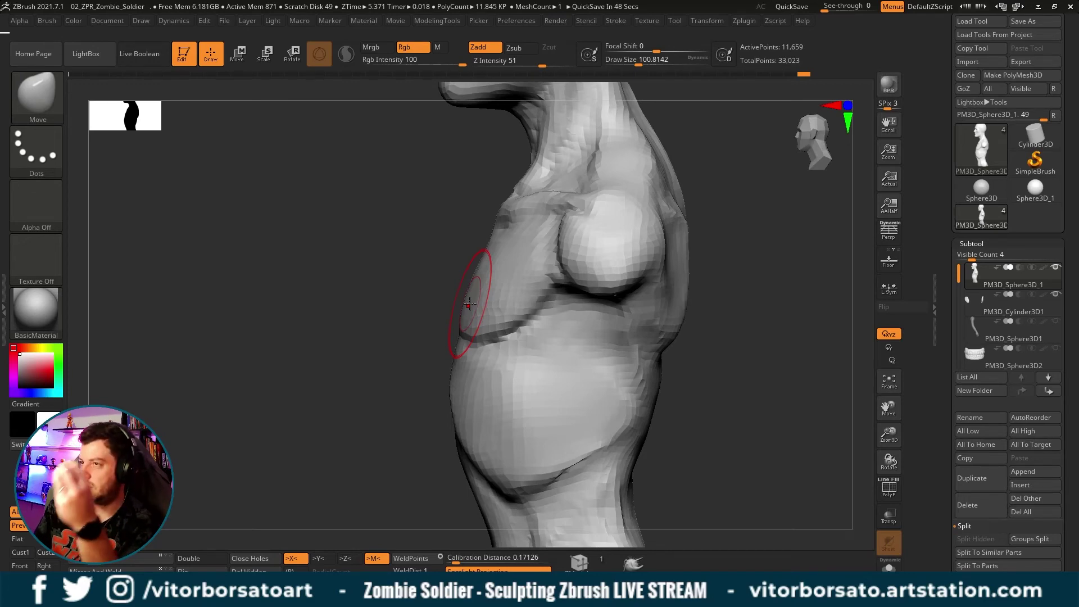
# Work the neck and chest masses from front, side and back views with an enlarged brush.
pyautogui.moveTo(737, 211)
pyautogui.mouseDown()
pyautogui.moveTo(788, 222)
pyautogui.moveTo(706, 193)
pyautogui.moveTo(647, 200)
pyautogui.moveTo(557, 263)
pyautogui.mouseUp()
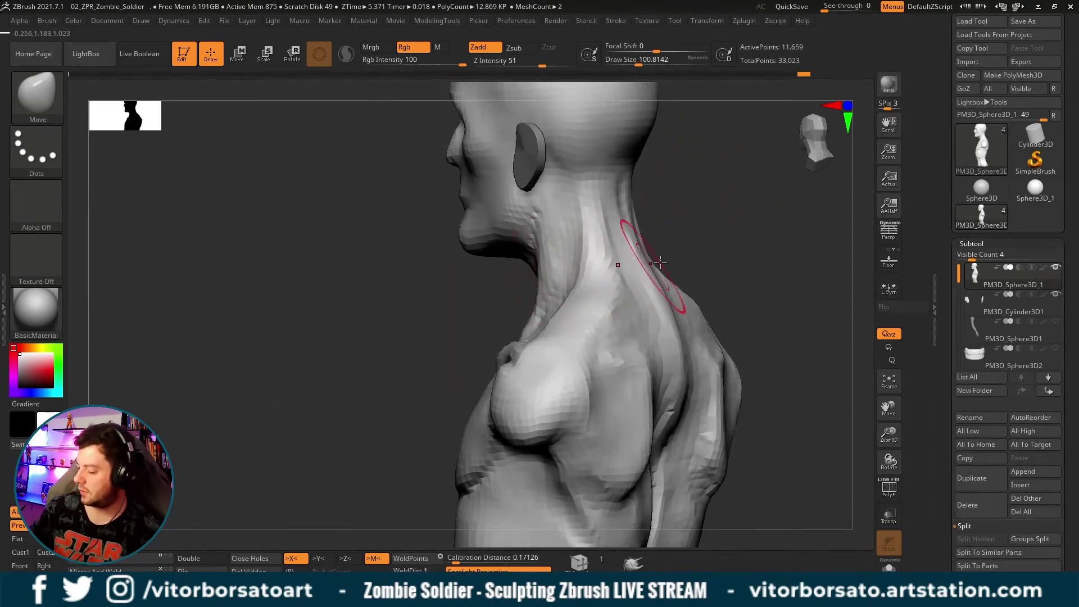
pyautogui.moveTo(624, 140)
pyautogui.mouseDown()
pyautogui.moveTo(766, 246)
pyautogui.moveTo(645, 270)
pyautogui.mouseUp()
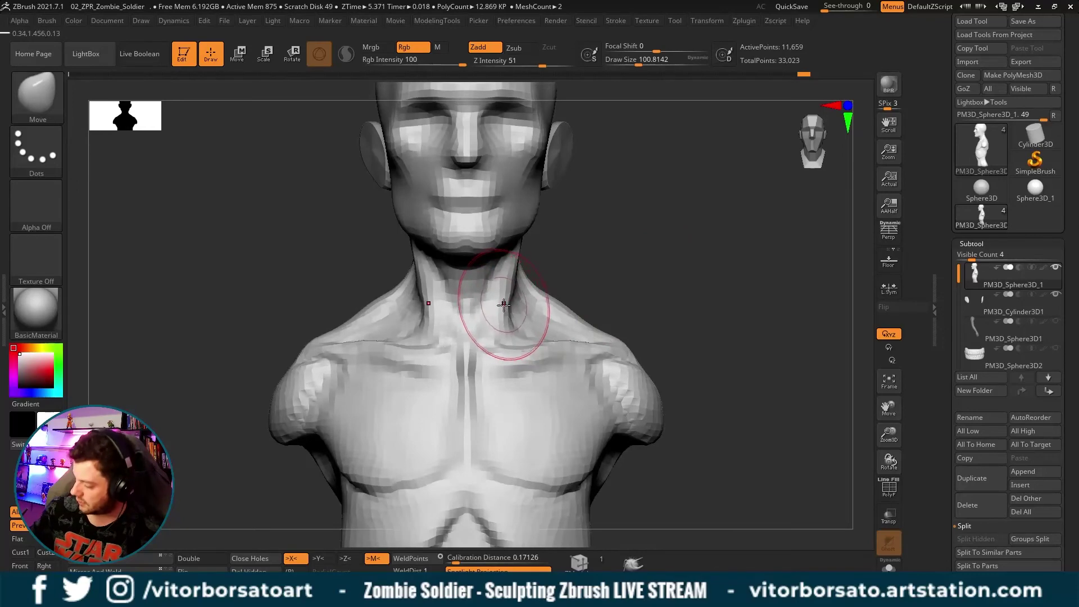
pyautogui.moveTo(504, 306)
pyautogui.mouseDown(button='right')
pyautogui.moveTo(534, 289)
pyautogui.moveTo(494, 253)
pyautogui.mouseUp(button='right')
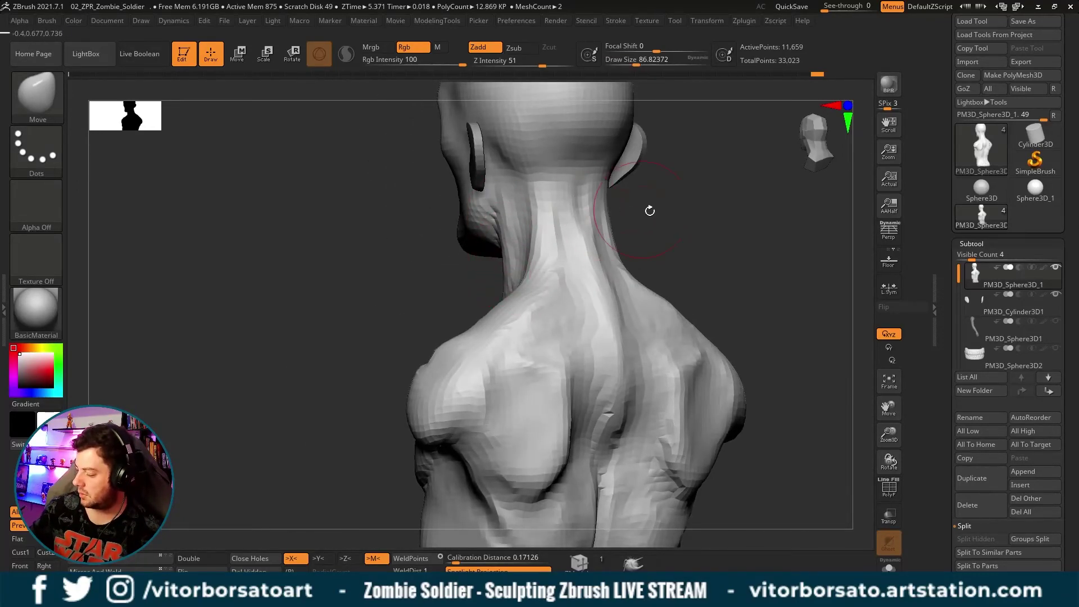
pyautogui.moveTo(648, 213)
pyautogui.mouseDown()
pyautogui.moveTo(750, 222)
pyautogui.moveTo(742, 231)
pyautogui.moveTo(681, 226)
pyautogui.mouseUp()
pyautogui.press('f')
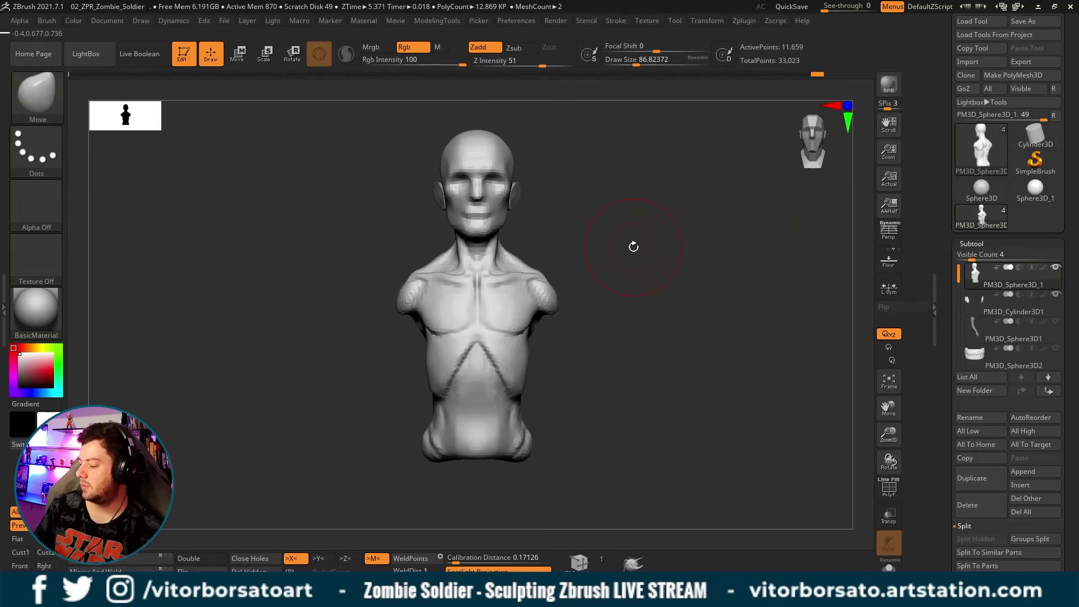
pyautogui.moveTo(633, 247)
pyautogui.mouseDown()
pyautogui.moveTo(650, 245)
pyautogui.moveTo(692, 280)
pyautogui.mouseUp()
pyautogui.press(']')
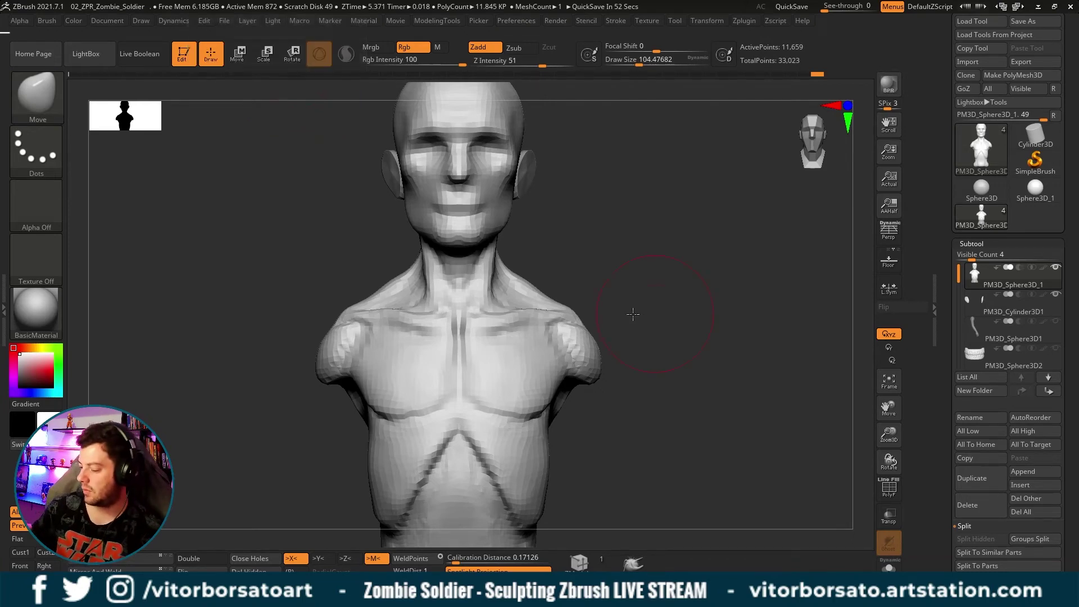
pyautogui.moveTo(632, 310); pyautogui.dragTo(552, 323)
pyautogui.moveTo(511, 289); pyautogui.dragTo(552, 304, button='right')
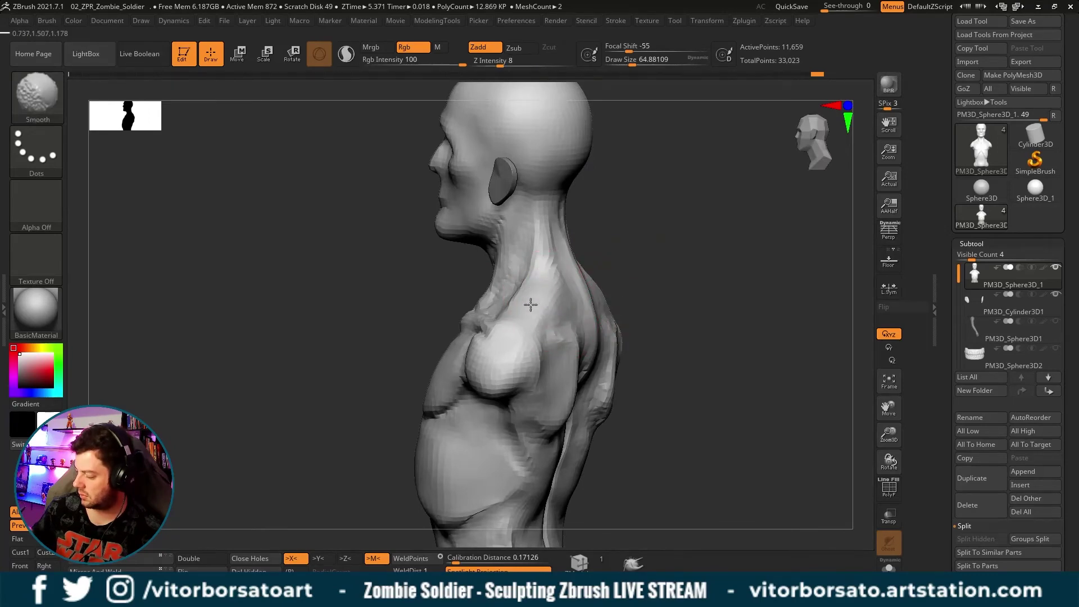
pyautogui.moveTo(531, 300)
pyautogui.mouseDown(button='right')
pyautogui.moveTo(525, 308)
pyautogui.moveTo(682, 272)
pyautogui.moveTo(632, 212)
pyautogui.moveTo(693, 261)
pyautogui.moveTo(655, 253)
pyautogui.moveTo(699, 308)
pyautogui.moveTo(621, 304)
pyautogui.moveTo(643, 349)
pyautogui.moveTo(689, 269)
pyautogui.mouseUp(button='right')
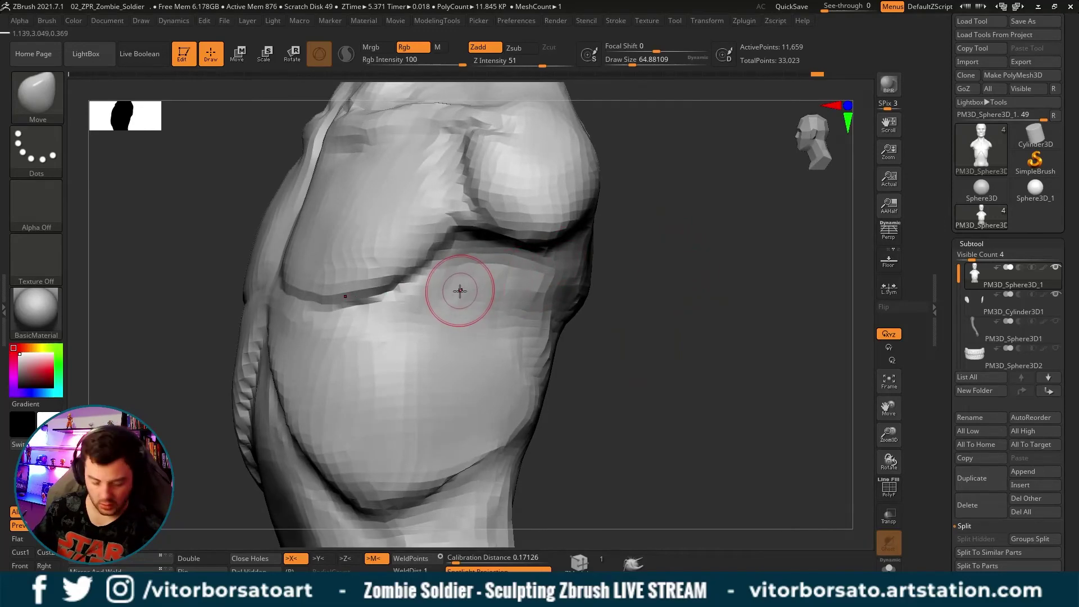
# Switch to ClayBuildup and orbit from the chest and belly around to the back.
pyautogui.press('b')
pyautogui.press('c')
pyautogui.press('b')
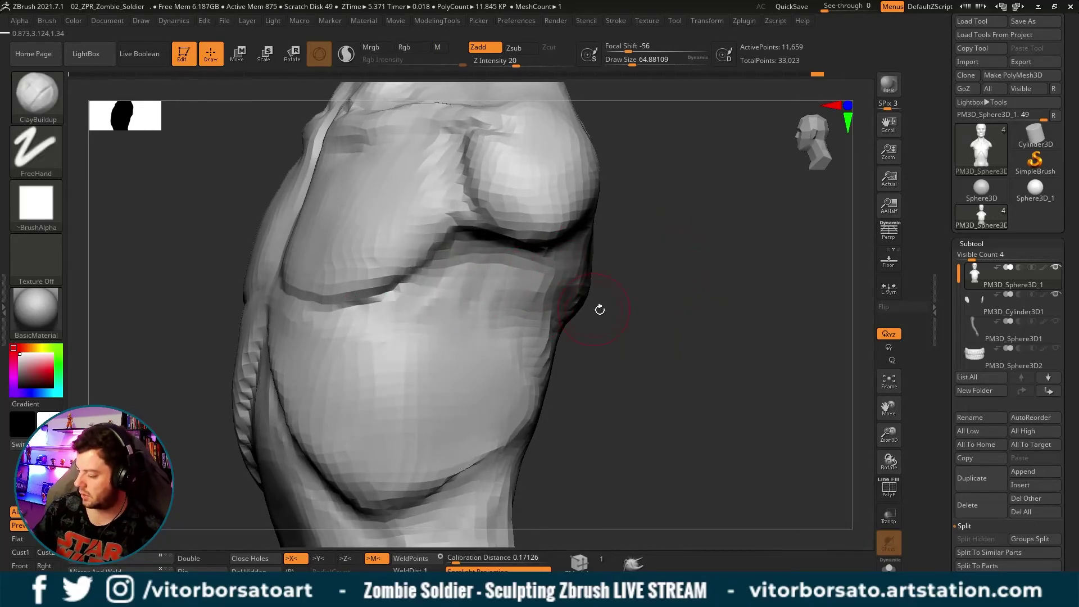
pyautogui.moveTo(600, 310); pyautogui.dragTo(540, 270, button='right')
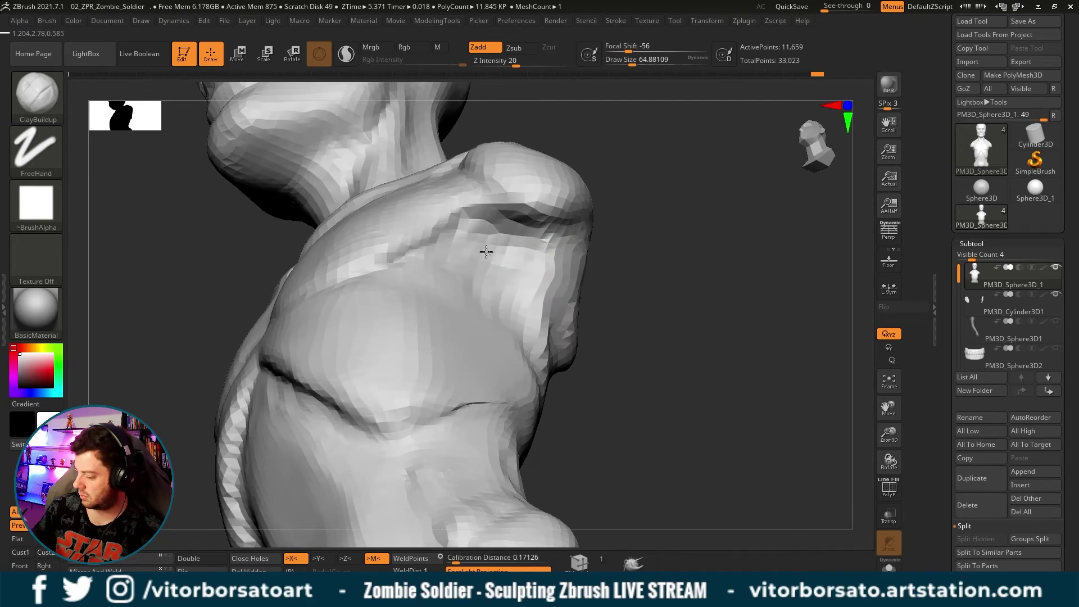
pyautogui.moveTo(640, 255)
pyautogui.mouseDown(button='right')
pyautogui.moveTo(549, 284)
pyautogui.moveTo(628, 359)
pyautogui.moveTo(749, 340)
pyautogui.moveTo(559, 340)
pyautogui.mouseUp(button='right')
pyautogui.moveTo(698, 301)
pyautogui.mouseDown(button='right')
pyautogui.moveTo(761, 325)
pyautogui.moveTo(352, 355)
pyautogui.mouseUp(button='right')
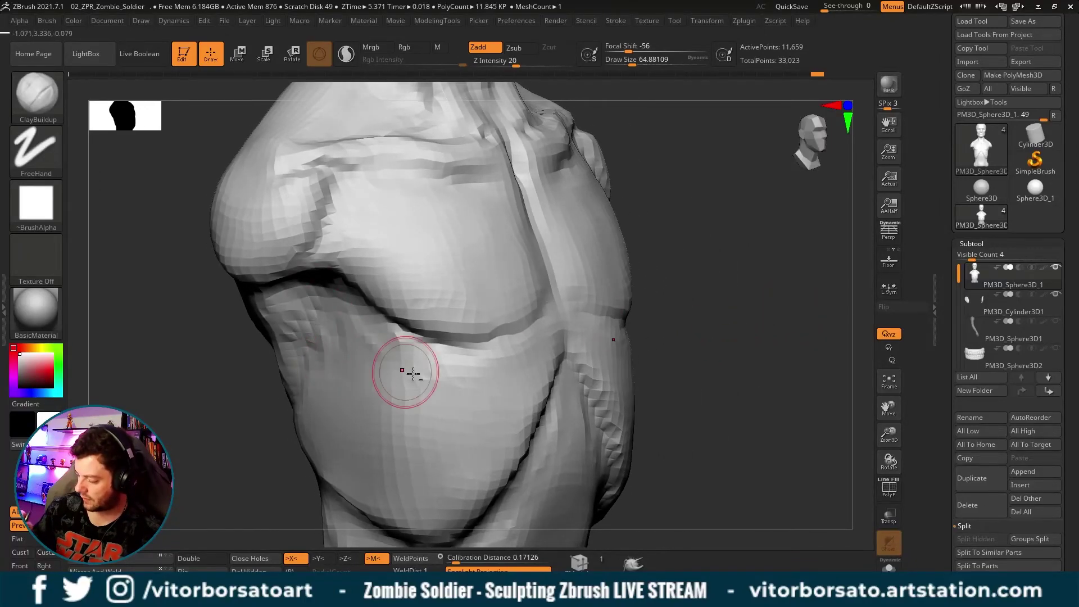
pyautogui.moveTo(410, 374)
pyautogui.mouseDown(button='right')
pyautogui.moveTo(607, 323)
pyautogui.moveTo(453, 362)
pyautogui.moveTo(540, 385)
pyautogui.moveTo(361, 361)
pyautogui.mouseUp(button='right')
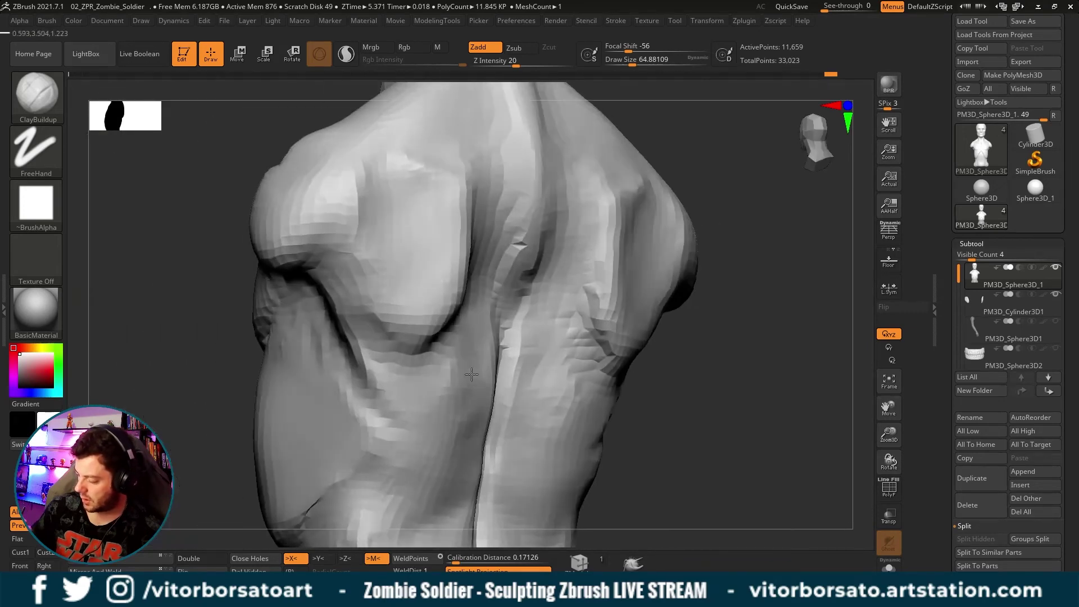
pyautogui.moveTo(673, 375)
pyautogui.mouseDown(button='right')
pyautogui.moveTo(670, 417)
pyautogui.moveTo(701, 429)
pyautogui.moveTo(656, 419)
pyautogui.mouseUp(button='right')
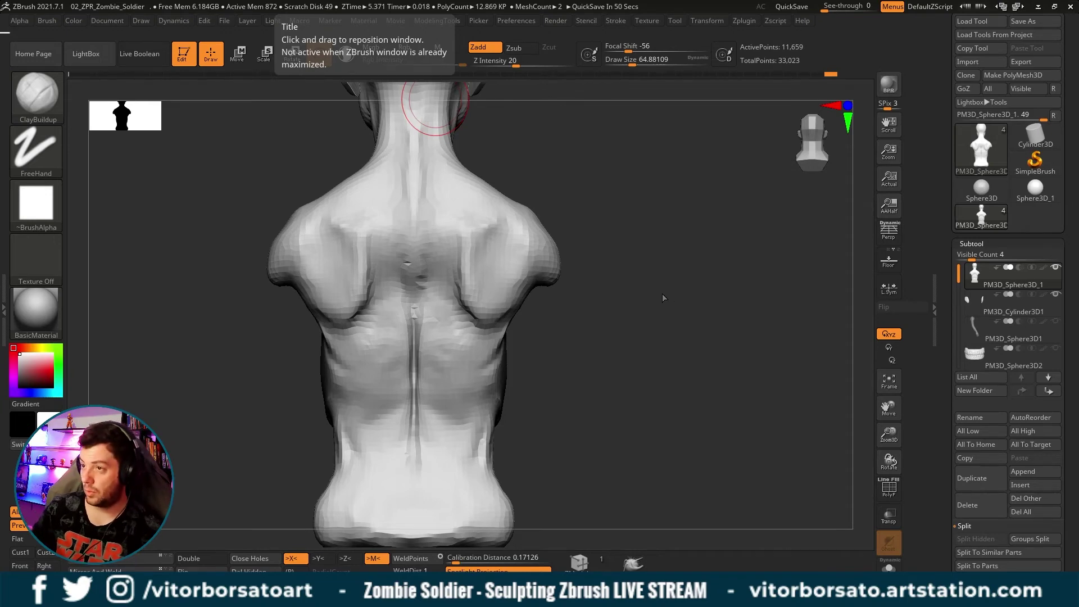
pyautogui.moveTo(668, 303)
pyautogui.mouseDown()
pyautogui.moveTo(686, 301)
pyautogui.moveTo(635, 284)
pyautogui.mouseUp()
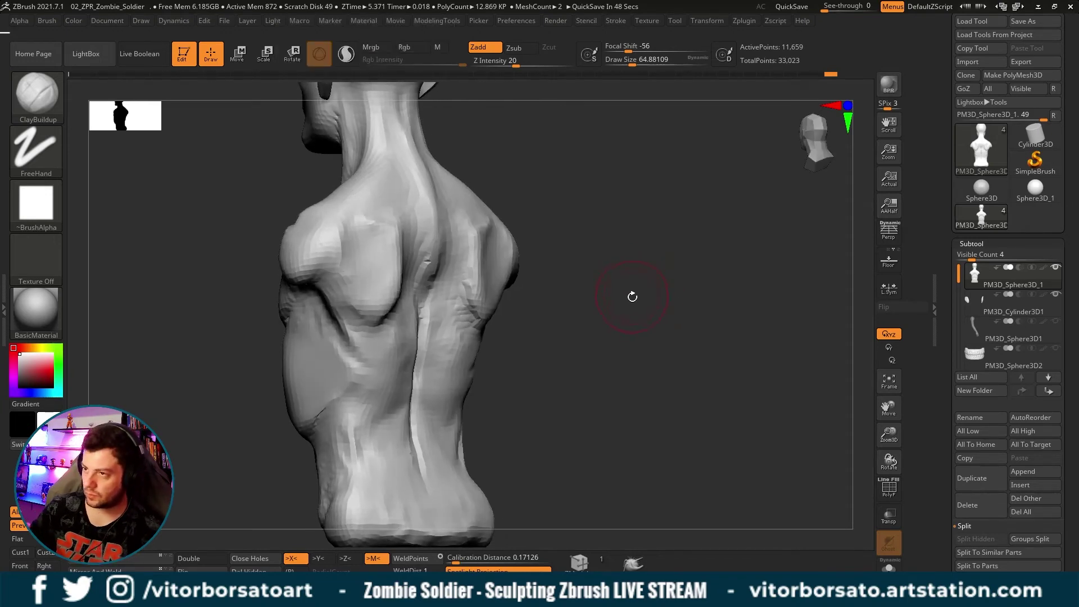
# Shrink the brush to about 59 and sculpt the armpit crease on the back.
pyautogui.press('s')
pyautogui.moveTo(352, 313); pyautogui.dragTo(340, 312)
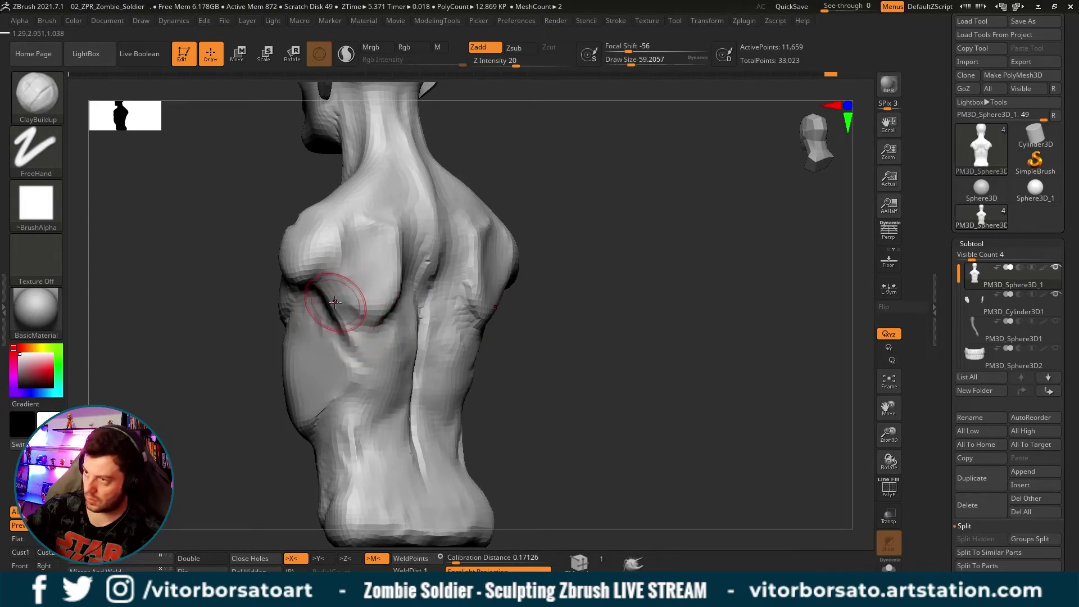
pyautogui.moveTo(335, 308); pyautogui.dragTo(326, 284)
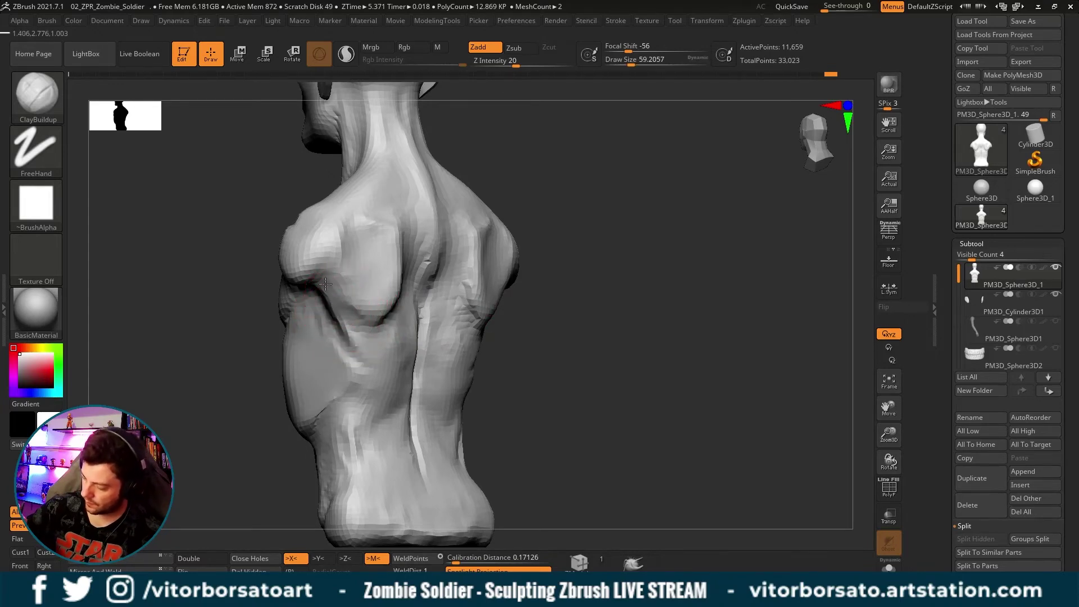
pyautogui.moveTo(501, 357)
pyautogui.keyDown('shift'); pyautogui.mouseDown()
pyautogui.moveTo(559, 374)
pyautogui.moveTo(482, 337)
pyautogui.mouseUp(); pyautogui.keyUp('shift')
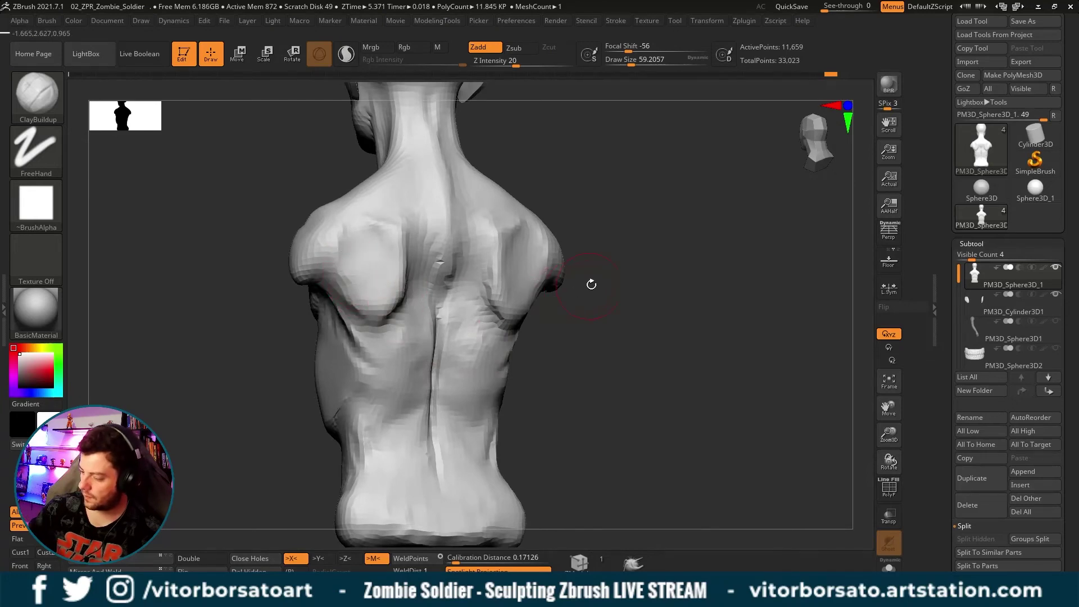
pyautogui.keyDown('shift'); pyautogui.moveTo(591, 284); pyautogui.dragTo(595, 303); pyautogui.keyUp('shift')
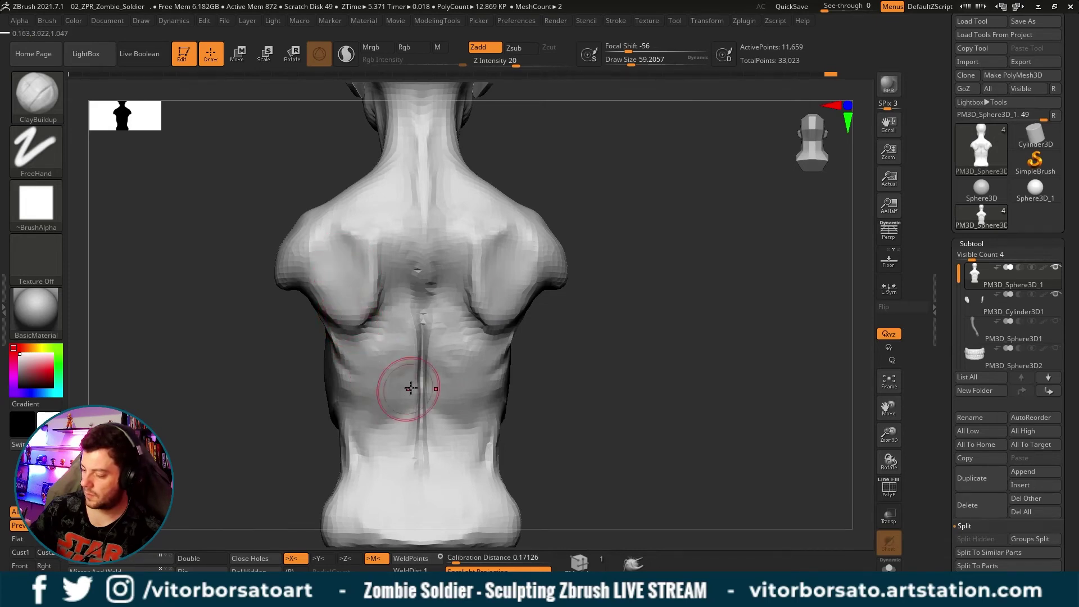
pyautogui.moveTo(634, 453); pyautogui.dragTo(607, 399)
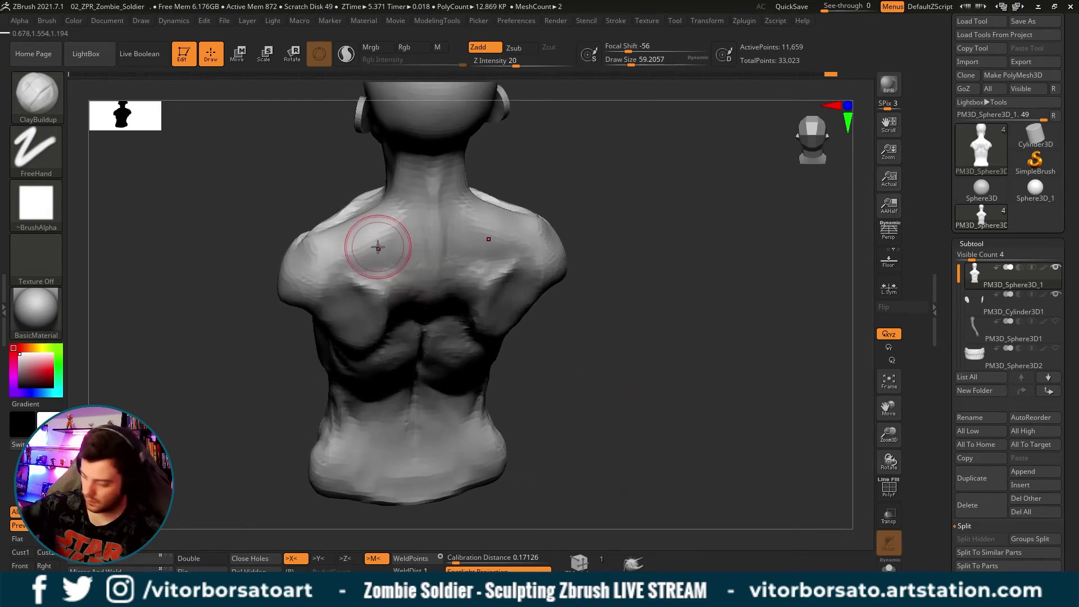
# Build up both shoulder-blade forms symmetrically and add clay across the upper back.
pyautogui.moveTo(350, 258)
pyautogui.mouseDown()
pyautogui.moveTo(337, 255)
pyautogui.moveTo(380, 279)
pyautogui.mouseUp()
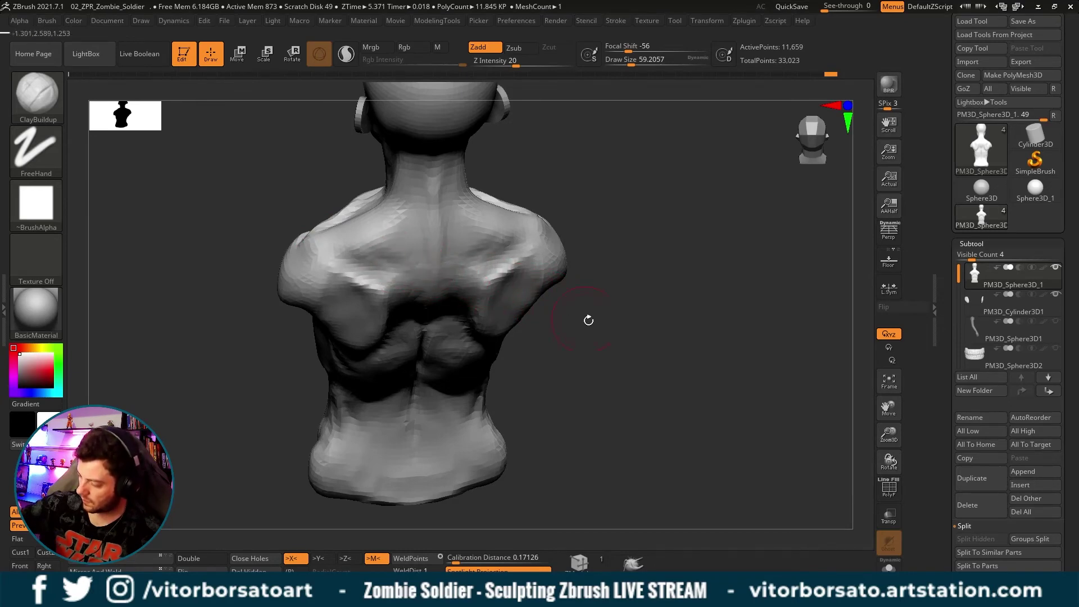
pyautogui.moveTo(671, 329); pyautogui.dragTo(668, 311)
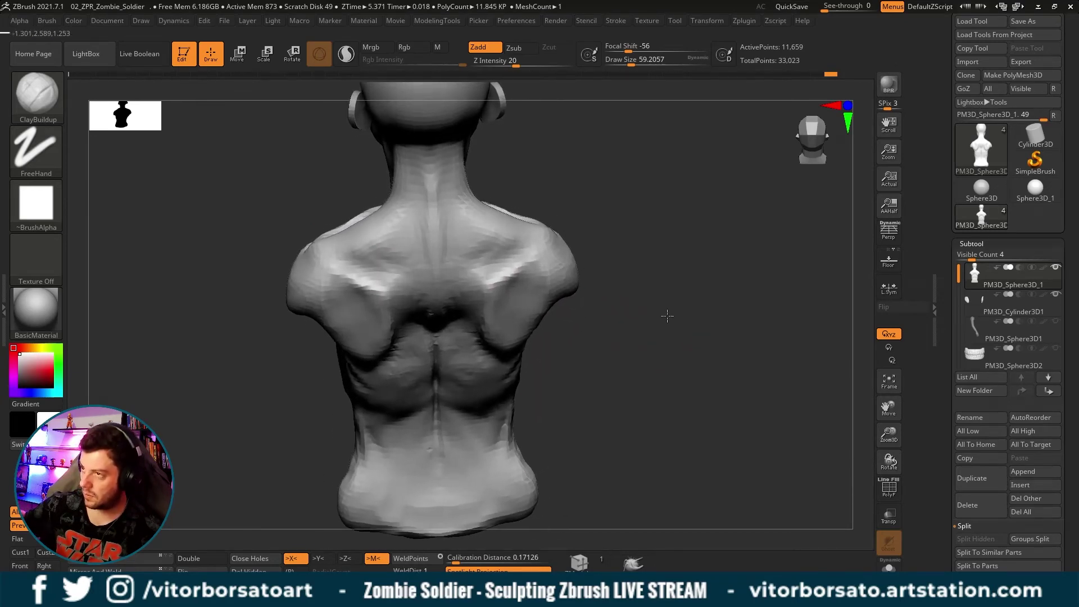
pyautogui.moveTo(465, 304); pyautogui.dragTo(392, 288)
pyautogui.moveTo(594, 372); pyautogui.dragTo(624, 289)
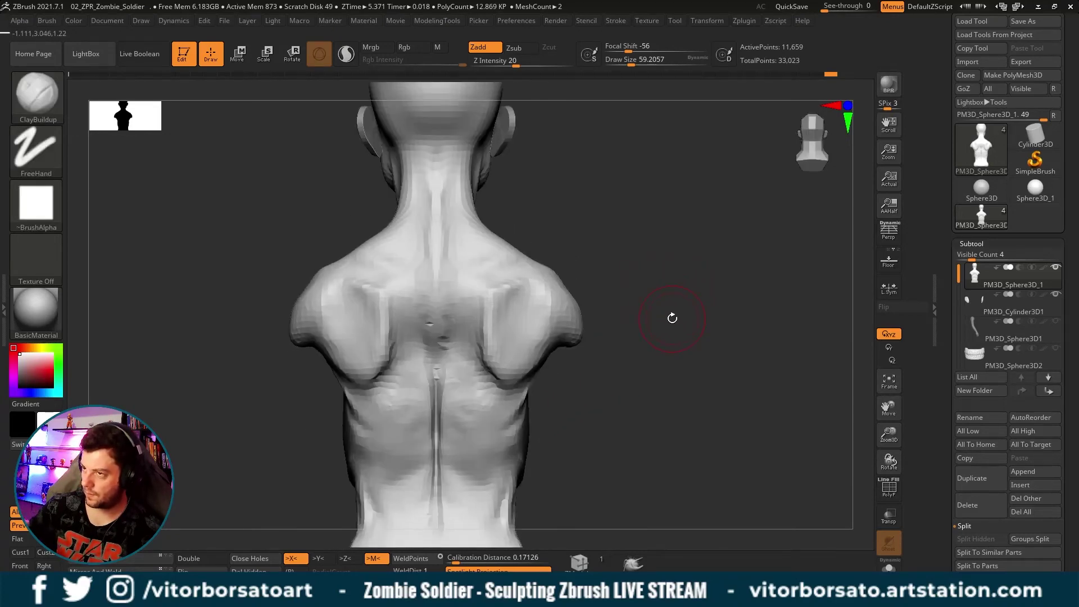
pyautogui.moveTo(670, 325); pyautogui.dragTo(639, 169)
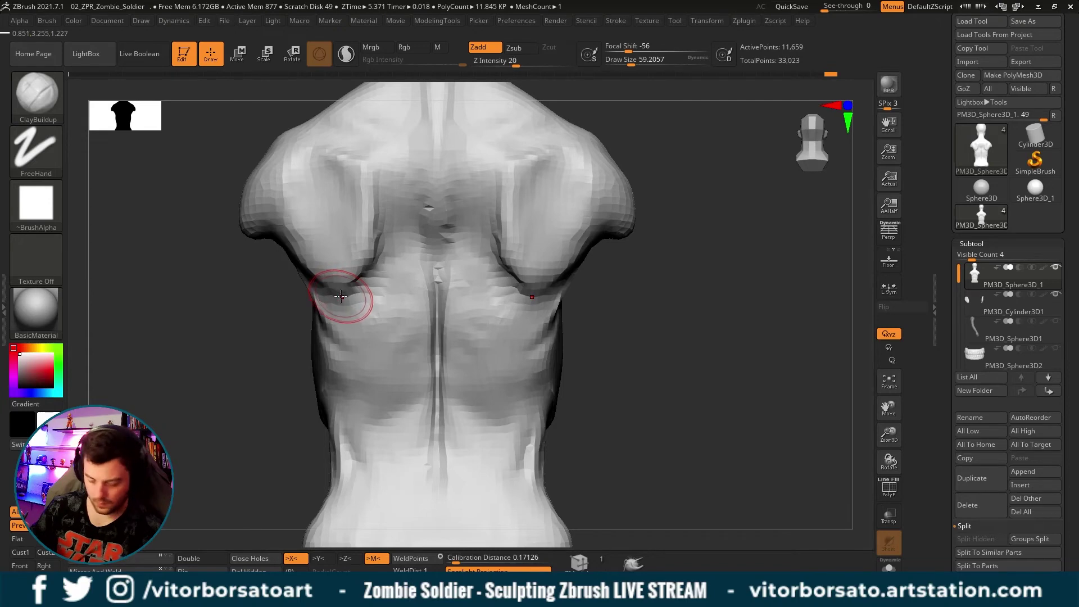
# With the Move brush, pull both shoulder-blade lower edges downward and check from the side.
pyautogui.press('b')
pyautogui.press('m')
pyautogui.press('v')
pyautogui.moveTo(341, 296)
pyautogui.mouseDown()
pyautogui.moveTo(342, 313)
pyautogui.moveTo(369, 282)
pyautogui.moveTo(350, 289)
pyautogui.moveTo(360, 284)
pyautogui.mouseUp()
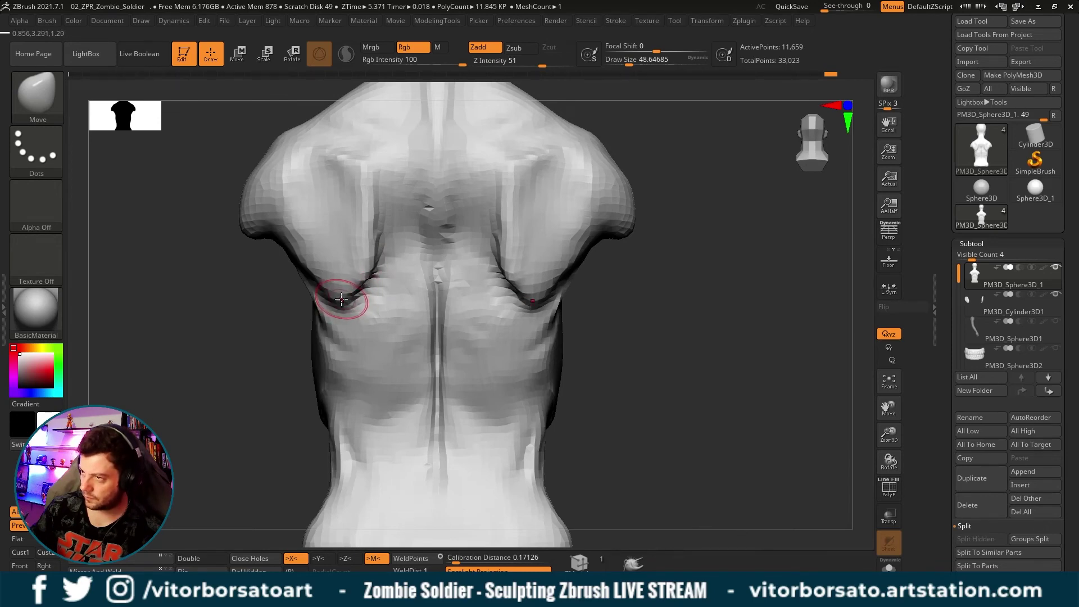
pyautogui.moveTo(617, 376)
pyautogui.mouseDown()
pyautogui.moveTo(662, 378)
pyautogui.moveTo(648, 359)
pyautogui.mouseUp()
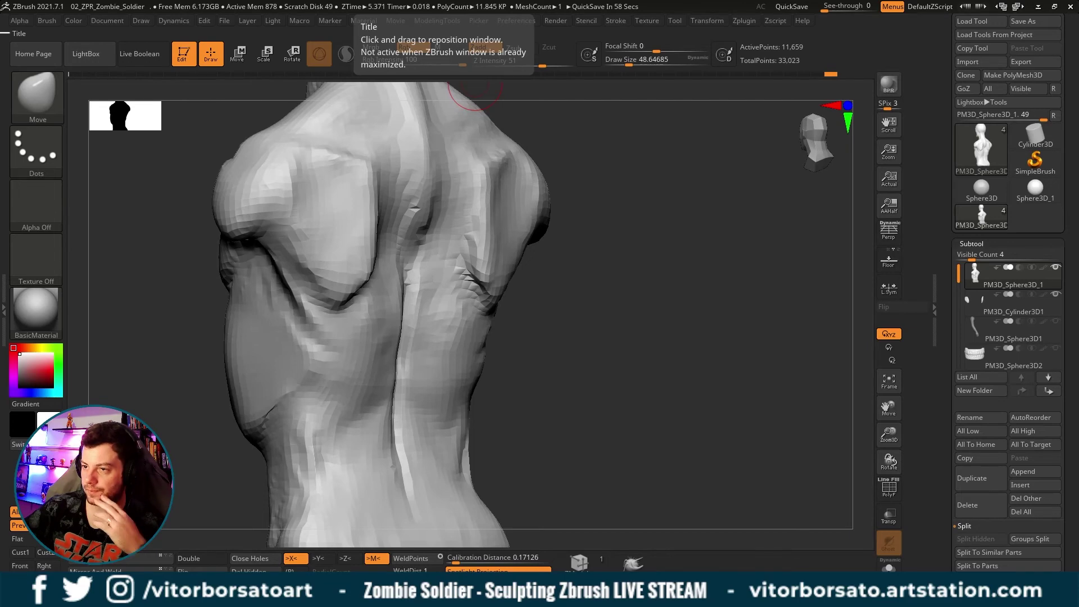
pyautogui.moveTo(579, 343); pyautogui.dragTo(646, 337)
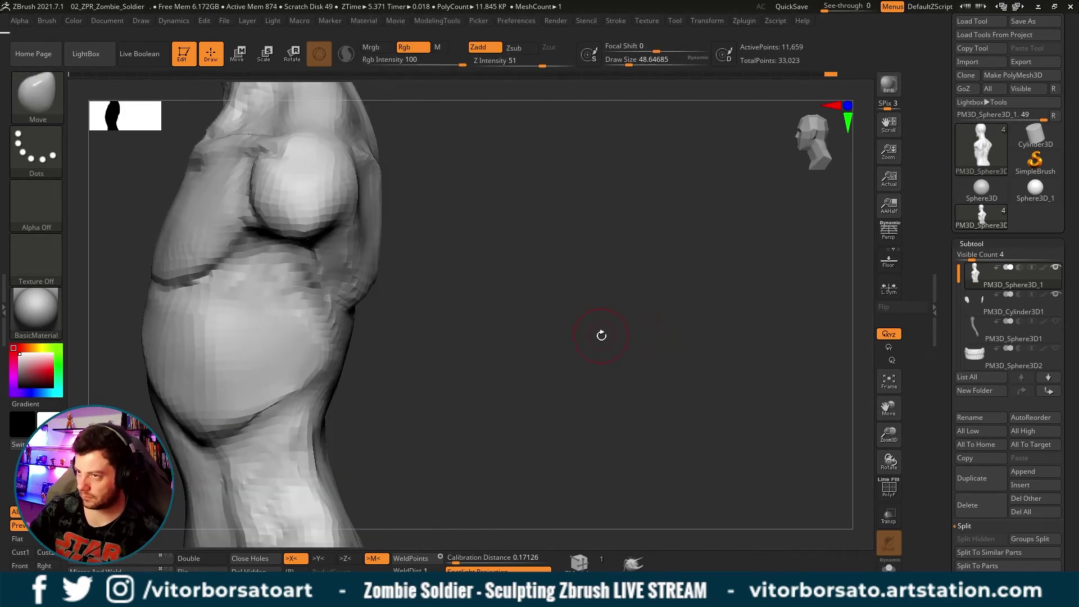
pyautogui.moveTo(612, 328); pyautogui.dragTo(586, 321)
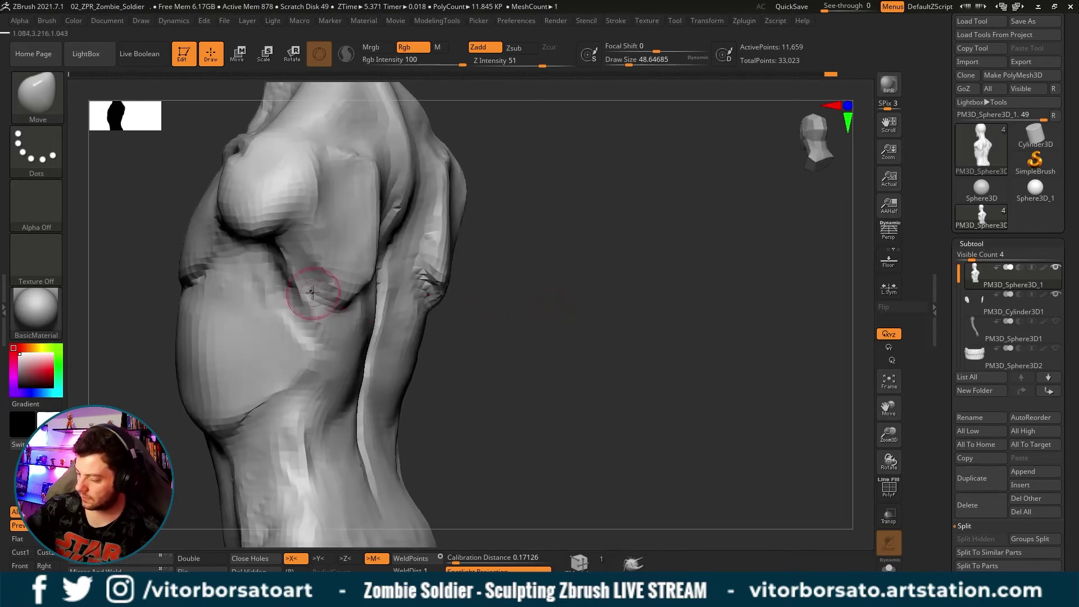
# Return to ClayBuildup at draw size about 77.
pyautogui.press('s')
pyautogui.press('b')
pyautogui.press('c')
pyautogui.press('b')
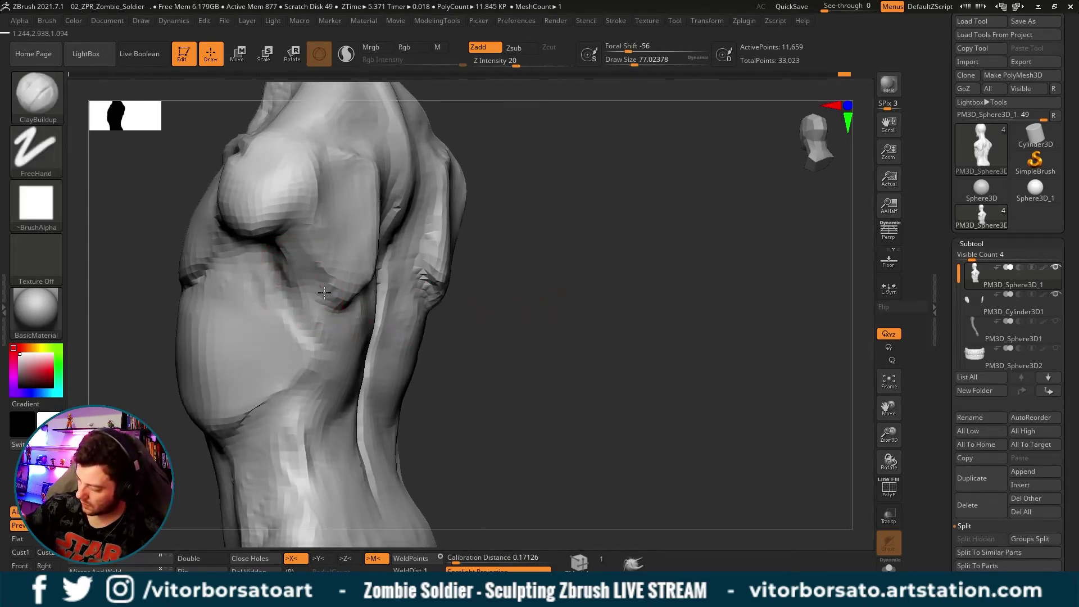
# Fill in the crease under the pectoral and orbit to the back of the torso.
pyautogui.moveTo(287, 243)
pyautogui.mouseDown()
pyautogui.moveTo(301, 326)
pyautogui.moveTo(311, 269)
pyautogui.mouseUp()
pyautogui.moveTo(361, 336)
pyautogui.mouseDown()
pyautogui.moveTo(535, 376)
pyautogui.moveTo(293, 287)
pyautogui.moveTo(361, 349)
pyautogui.mouseUp()
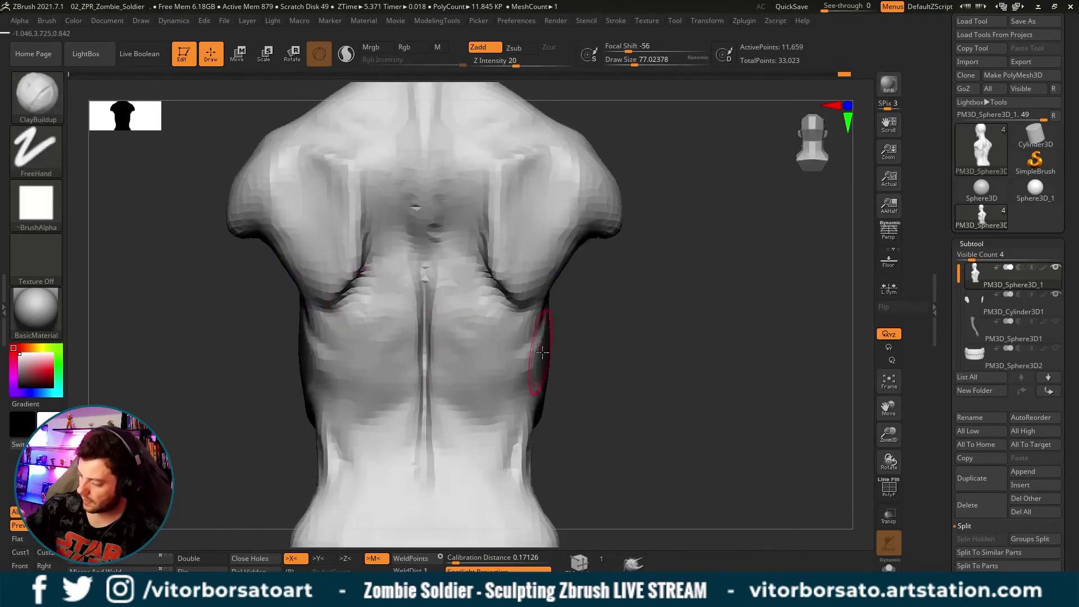
pyautogui.moveTo(555, 338)
pyautogui.mouseDown()
pyautogui.moveTo(660, 365)
pyautogui.moveTo(638, 338)
pyautogui.moveTo(638, 362)
pyautogui.mouseUp()
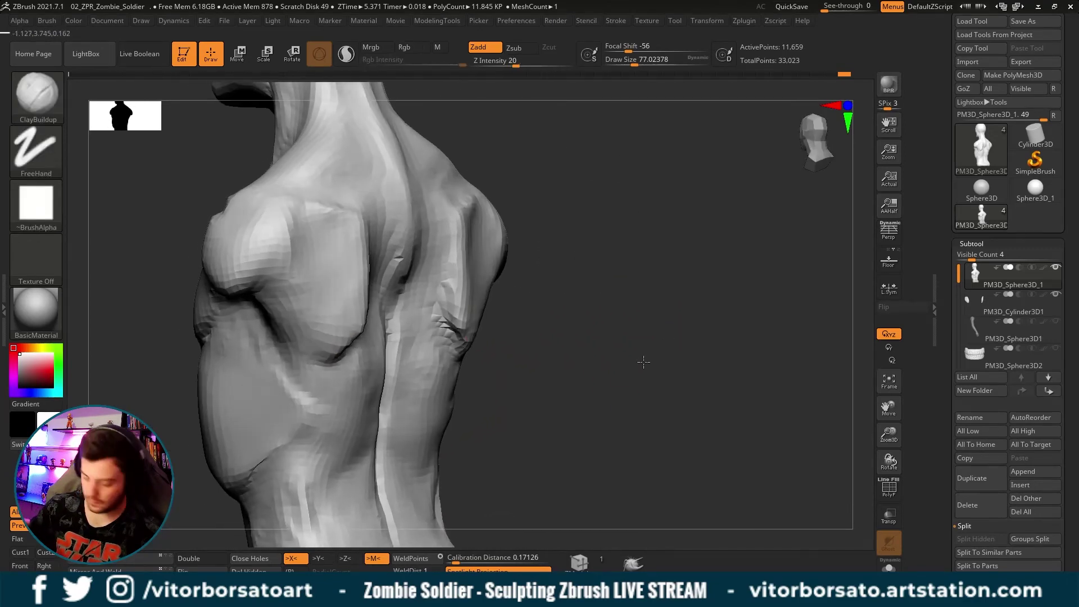
# Flatten the shoulder-blade muscle planes with hPolish, checking the whole back from behind.
pyautogui.press('b')
pyautogui.press('h')
pyautogui.press('p')
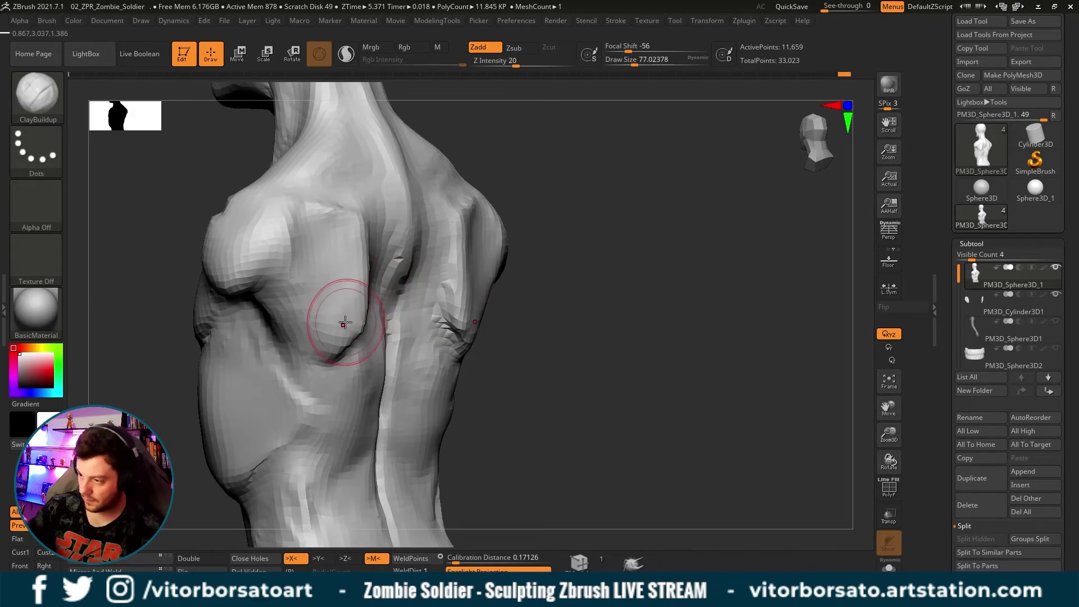
pyautogui.moveTo(311, 299); pyautogui.dragTo(297, 296)
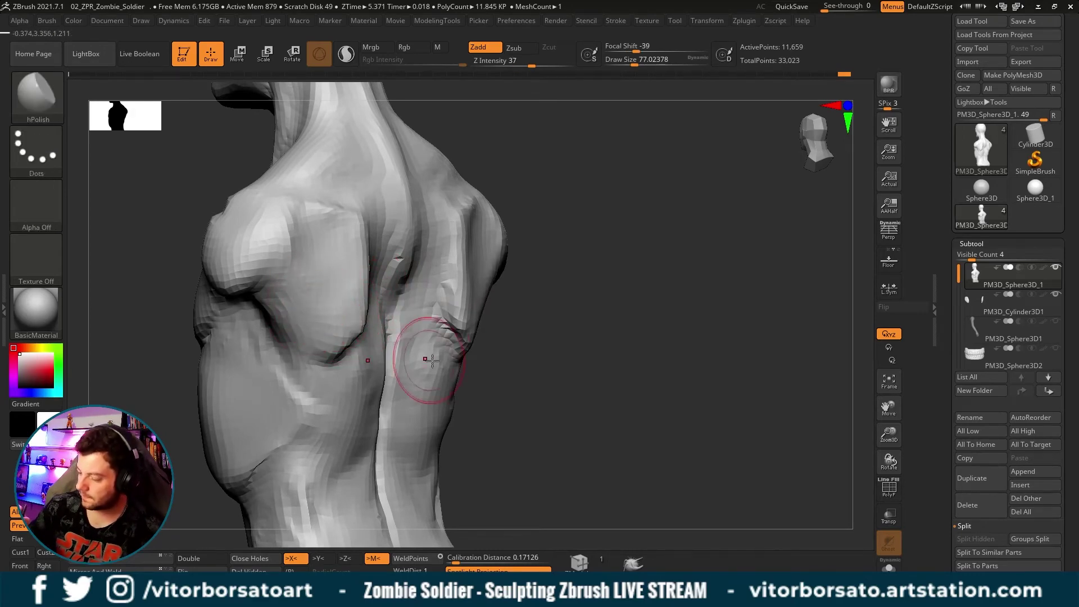
pyautogui.moveTo(566, 349); pyautogui.dragTo(537, 343)
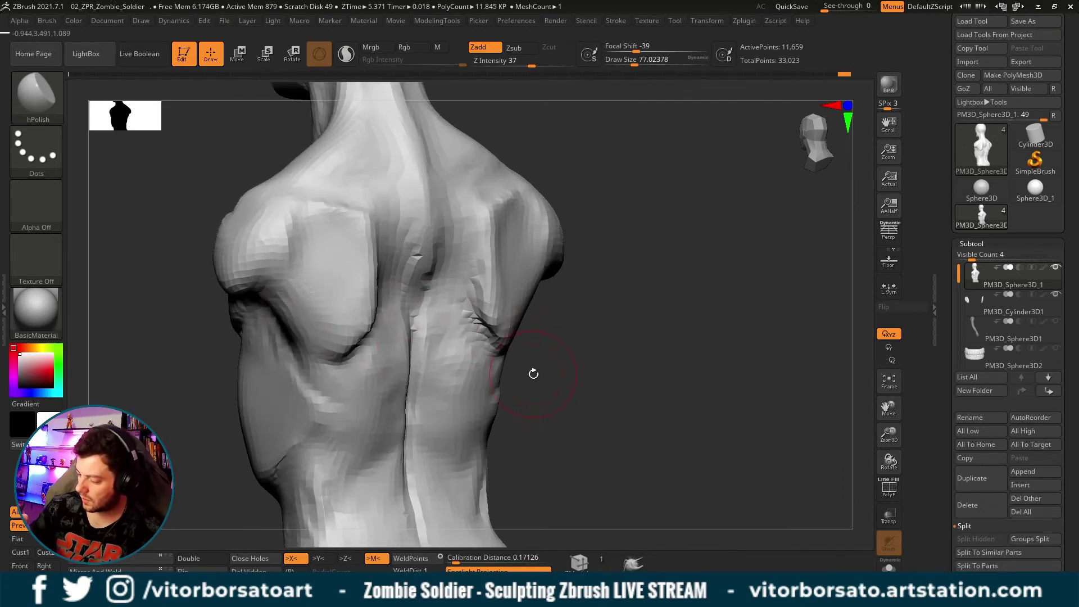
pyautogui.moveTo(532, 374)
pyautogui.keyDown('shift'); pyautogui.mouseDown()
pyautogui.moveTo(393, 314)
pyautogui.moveTo(358, 245)
pyautogui.mouseUp(); pyautogui.keyUp('shift')
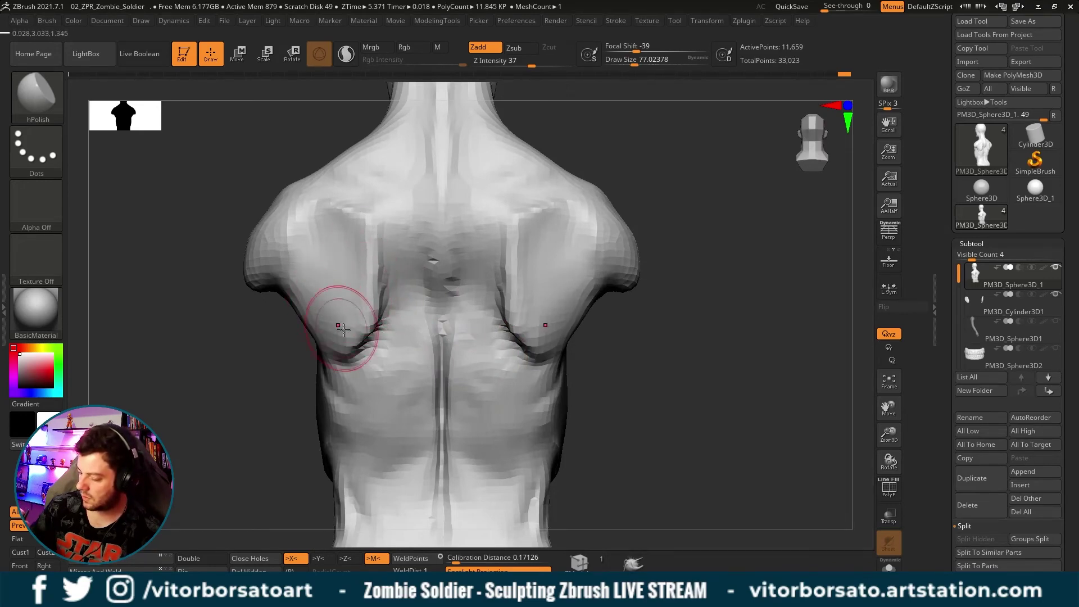
pyautogui.keyDown('alt'); pyautogui.moveTo(737, 424); pyautogui.dragTo(644, 400); pyautogui.keyUp('alt')
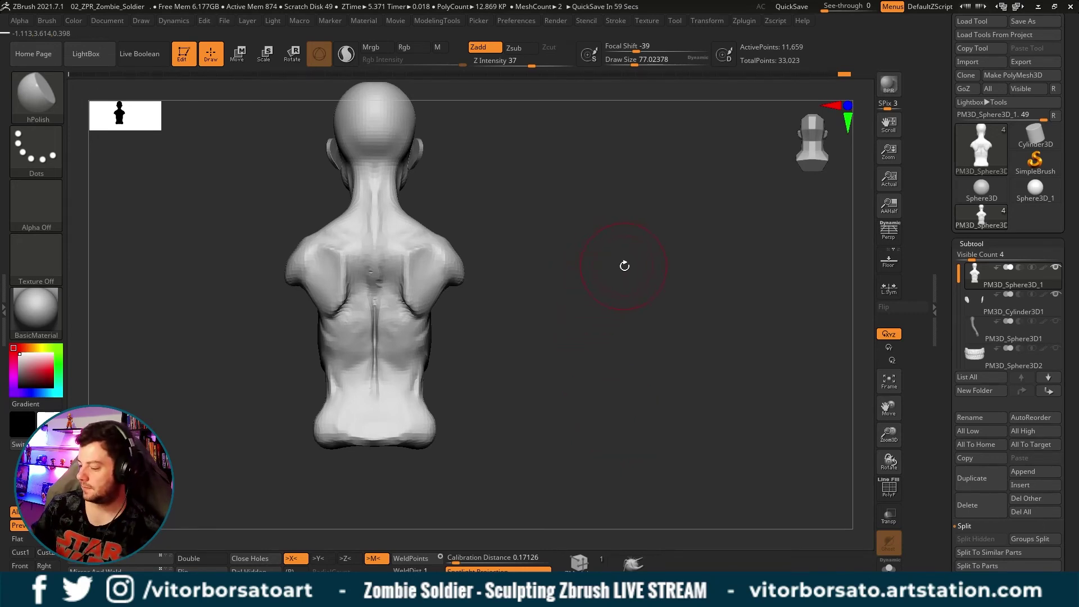
pyautogui.moveTo(624, 265)
pyautogui.mouseDown()
pyautogui.moveTo(578, 277)
pyautogui.moveTo(670, 272)
pyautogui.moveTo(607, 298)
pyautogui.moveTo(436, 298)
pyautogui.mouseUp()
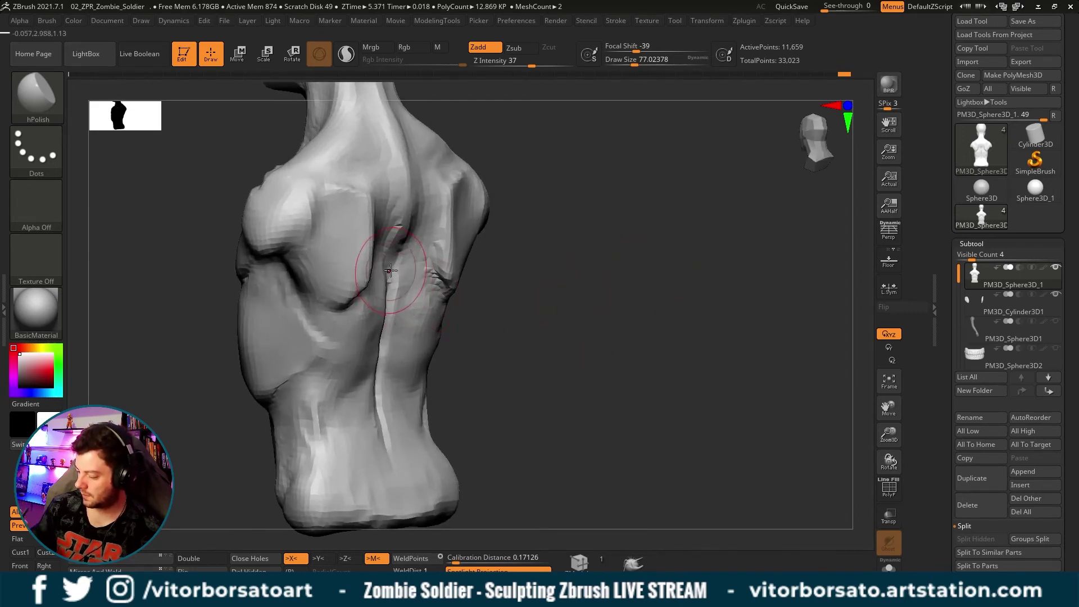
# Enlarge the brush, switch to the Move brush, and orbit all around the bust.
pyautogui.press('s')
pyautogui.moveTo(390, 272); pyautogui.dragTo(396, 272)
pyautogui.press('b')
pyautogui.press('m')
pyautogui.press('v')
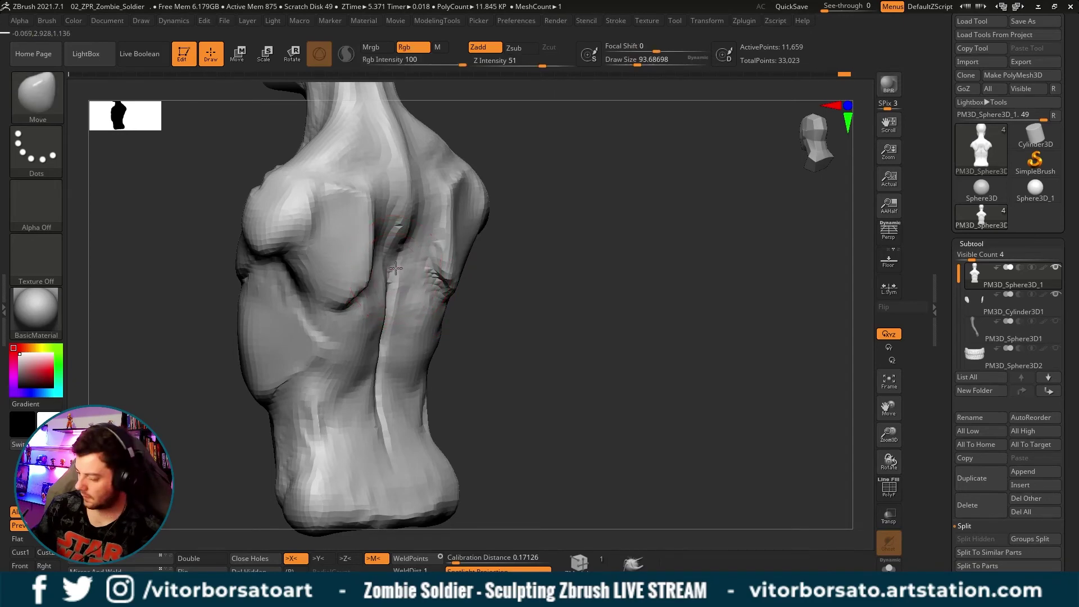
pyautogui.moveTo(512, 392); pyautogui.dragTo(386, 286)
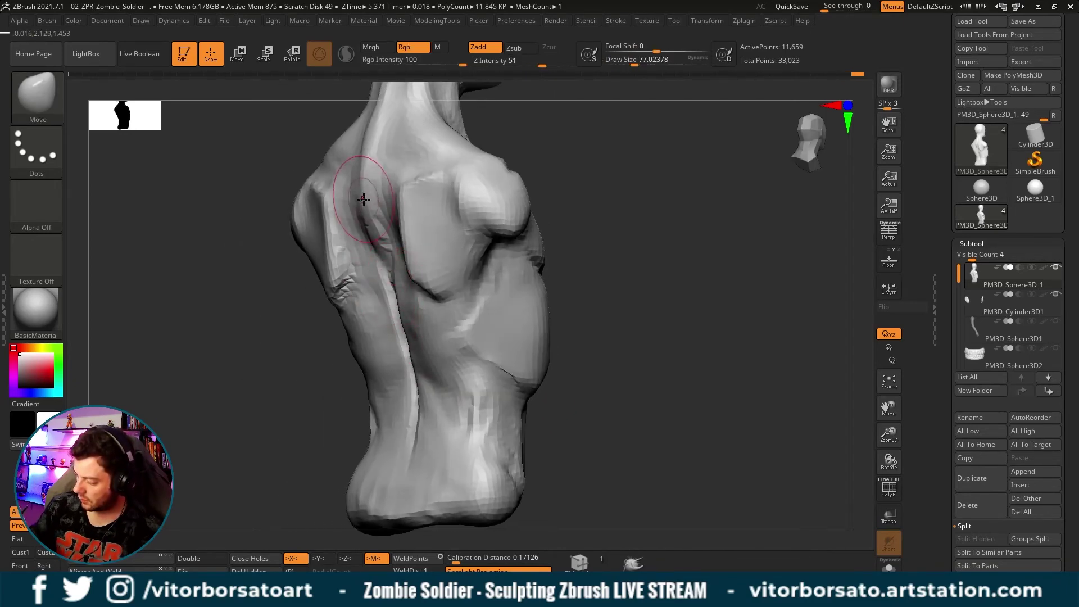
pyautogui.moveTo(562, 394)
pyautogui.mouseDown()
pyautogui.moveTo(535, 374)
pyautogui.moveTo(667, 373)
pyautogui.moveTo(660, 337)
pyautogui.mouseUp()
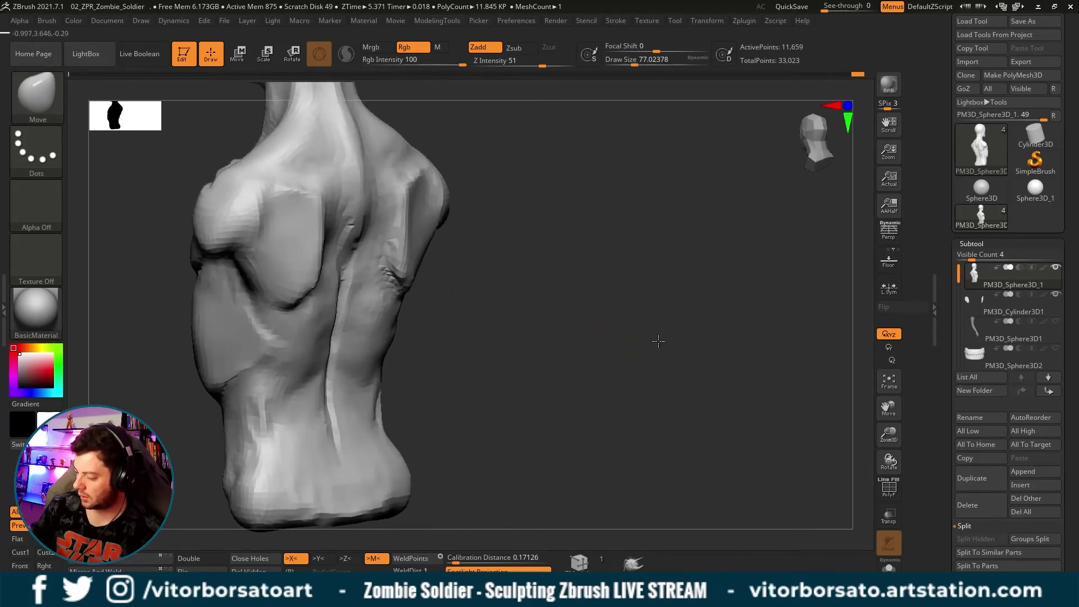
pyautogui.moveTo(495, 260)
pyautogui.mouseDown()
pyautogui.moveTo(562, 259)
pyautogui.moveTo(505, 225)
pyautogui.mouseUp()
pyautogui.moveTo(499, 240); pyautogui.dragTo(404, 236)
pyautogui.moveTo(334, 226)
pyautogui.mouseDown()
pyautogui.moveTo(357, 242)
pyautogui.moveTo(348, 255)
pyautogui.mouseUp()
pyautogui.moveTo(357, 209)
pyautogui.mouseDown()
pyautogui.moveTo(374, 198)
pyautogui.moveTo(384, 223)
pyautogui.mouseUp()
# Shift-smooth the rough surface on the torso's side, then return to a full front view.
pyautogui.press('f')
pyautogui.moveTo(540, 248)
pyautogui.mouseDown()
pyautogui.moveTo(484, 277)
pyautogui.moveTo(548, 262)
pyautogui.mouseUp()
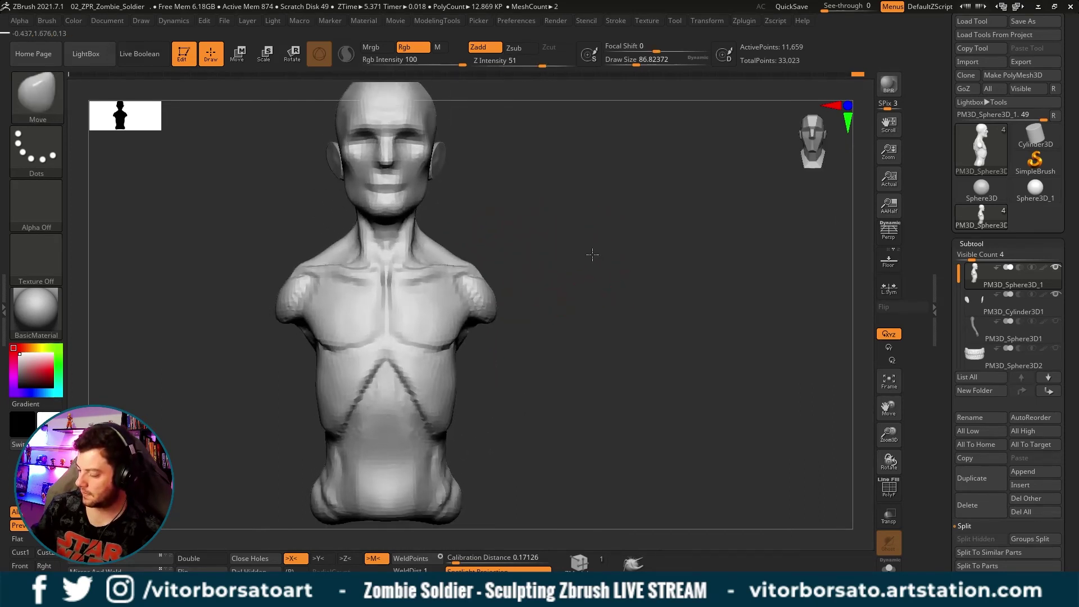
pyautogui.moveTo(605, 243)
pyautogui.keyDown('alt'); pyautogui.mouseDown()
pyautogui.moveTo(644, 240)
pyautogui.moveTo(559, 255)
pyautogui.moveTo(535, 248)
pyautogui.moveTo(562, 247)
pyautogui.moveTo(586, 287)
pyautogui.moveTo(622, 212)
pyautogui.moveTo(730, 209)
pyautogui.moveTo(681, 249)
pyautogui.mouseUp(); pyautogui.keyUp('alt')
pyautogui.scroll(3, 682, 249)
pyautogui.keyDown('shift'); pyautogui.moveTo(525, 325); pyautogui.dragTo(533, 331); pyautogui.keyUp('shift')
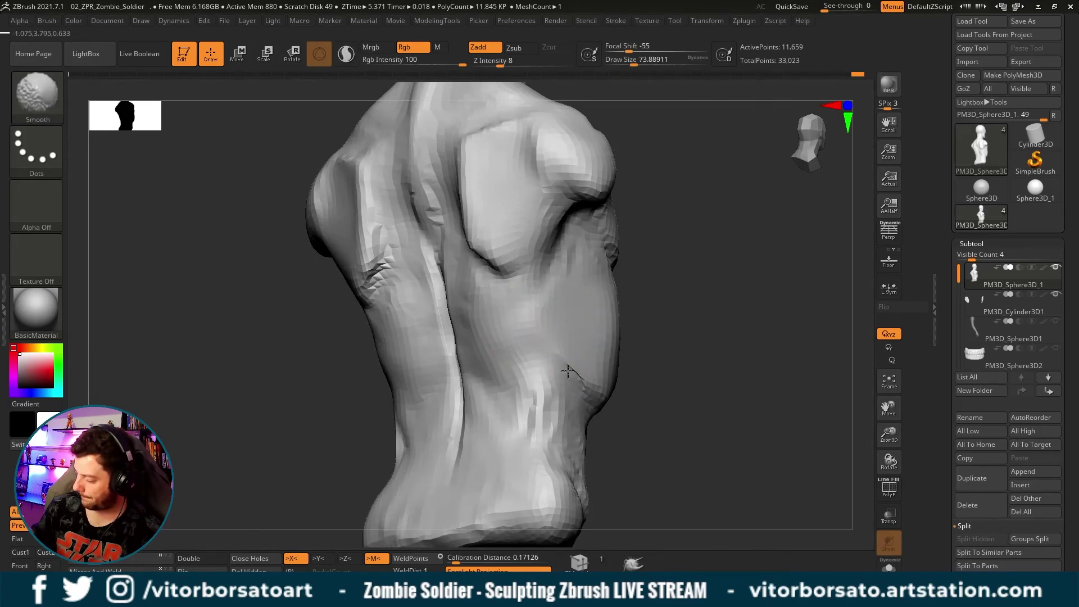
pyautogui.moveTo(675, 388); pyautogui.dragTo(470, 390)
pyautogui.scroll(-3, 368, 374)
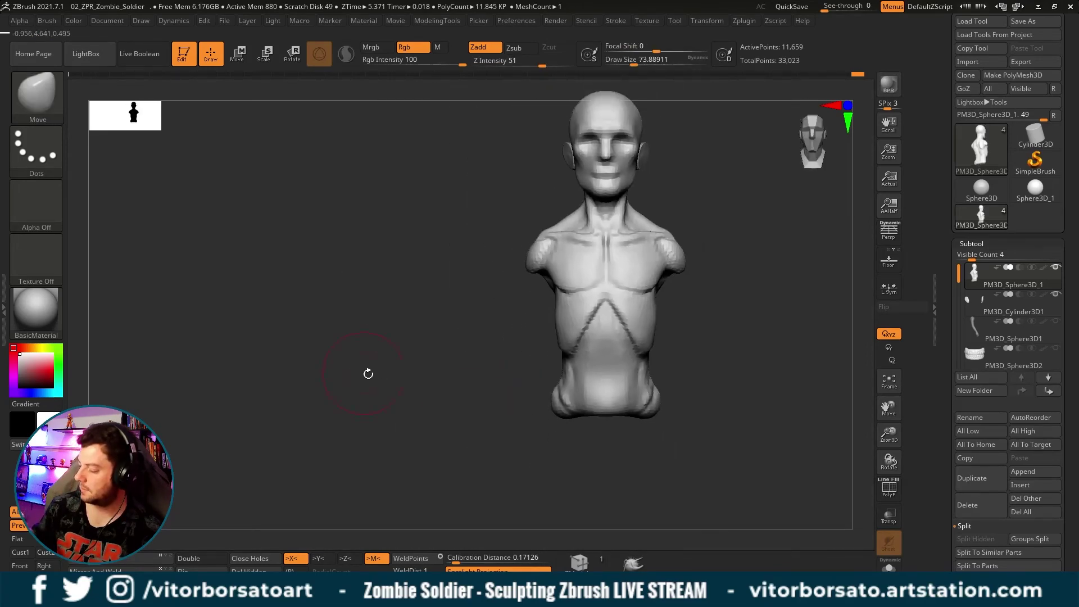
pyautogui.scroll(2, 602, 393)
pyautogui.scroll(2, 592, 390)
pyautogui.scroll(1, 582, 355)
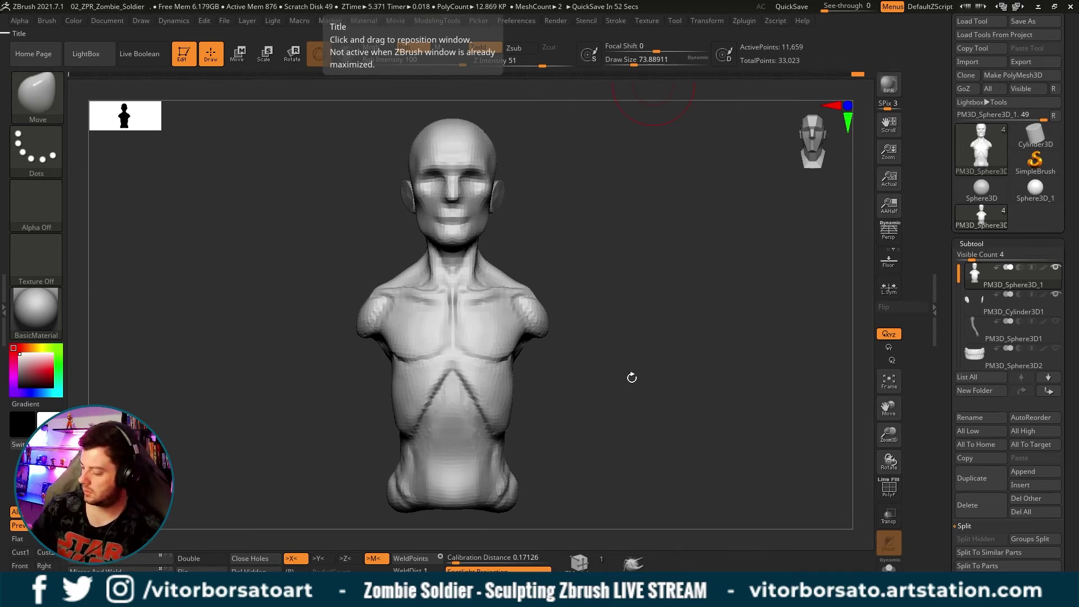
# Push the hip sides with the Move brush, bringing the draw size down to about 62.
pyautogui.moveTo(632, 378)
pyautogui.mouseDown()
pyautogui.moveTo(532, 407)
pyautogui.moveTo(417, 381)
pyautogui.moveTo(437, 393)
pyautogui.moveTo(380, 407)
pyautogui.mouseUp()
pyautogui.press('s')
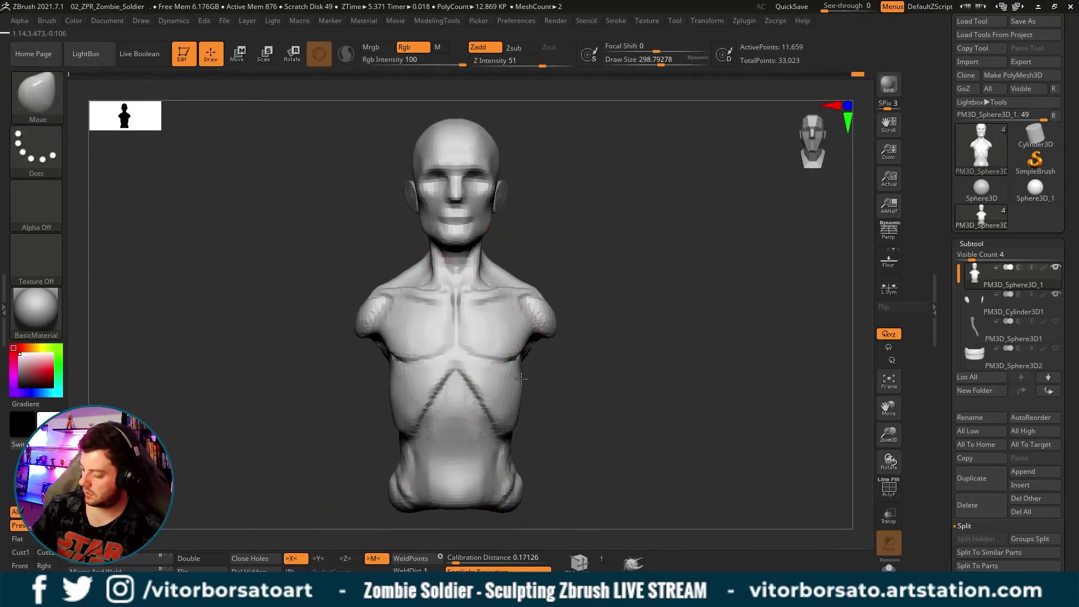
pyautogui.moveTo(520, 381)
pyautogui.keyDown('alt'); pyautogui.mouseDown()
pyautogui.moveTo(559, 337)
pyautogui.moveTo(565, 375)
pyautogui.mouseUp(); pyautogui.keyUp('alt')
pyautogui.hotkey('ctrl', 'shift')
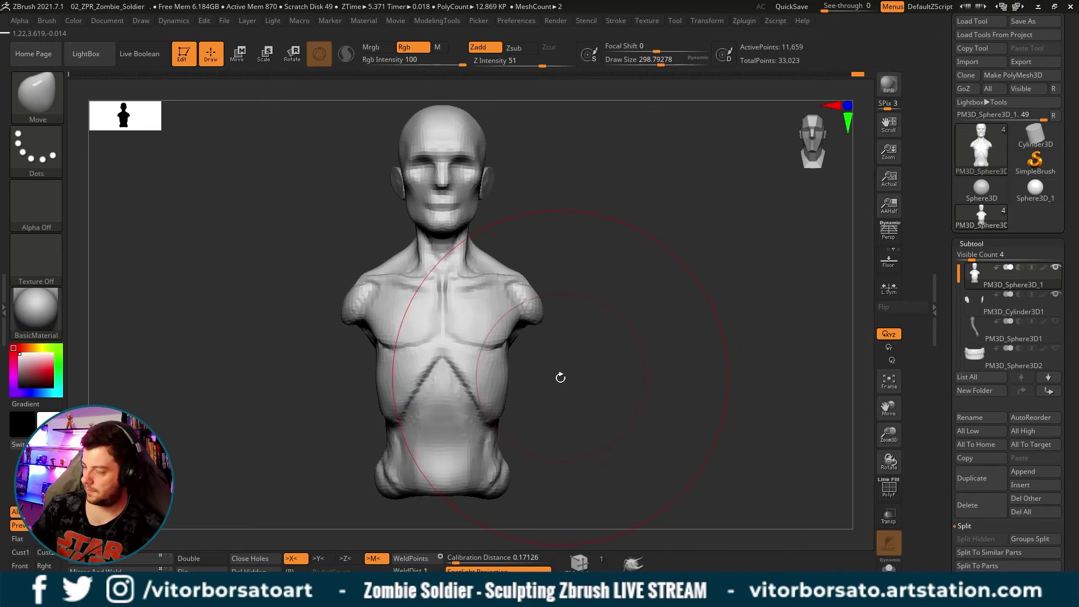
pyautogui.keyDown('alt'); pyautogui.moveTo(548, 395); pyautogui.dragTo(338, 365); pyautogui.keyUp('alt')
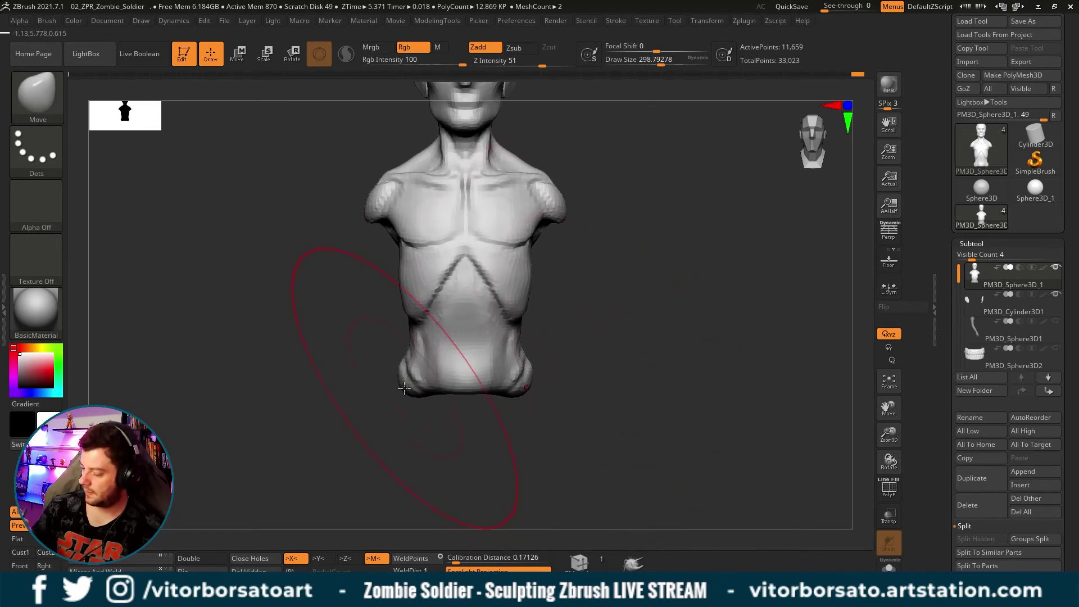
pyautogui.press('s')
pyautogui.moveTo(410, 379)
pyautogui.mouseDown()
pyautogui.moveTo(388, 374)
pyautogui.moveTo(403, 353)
pyautogui.mouseUp()
pyautogui.press('s')
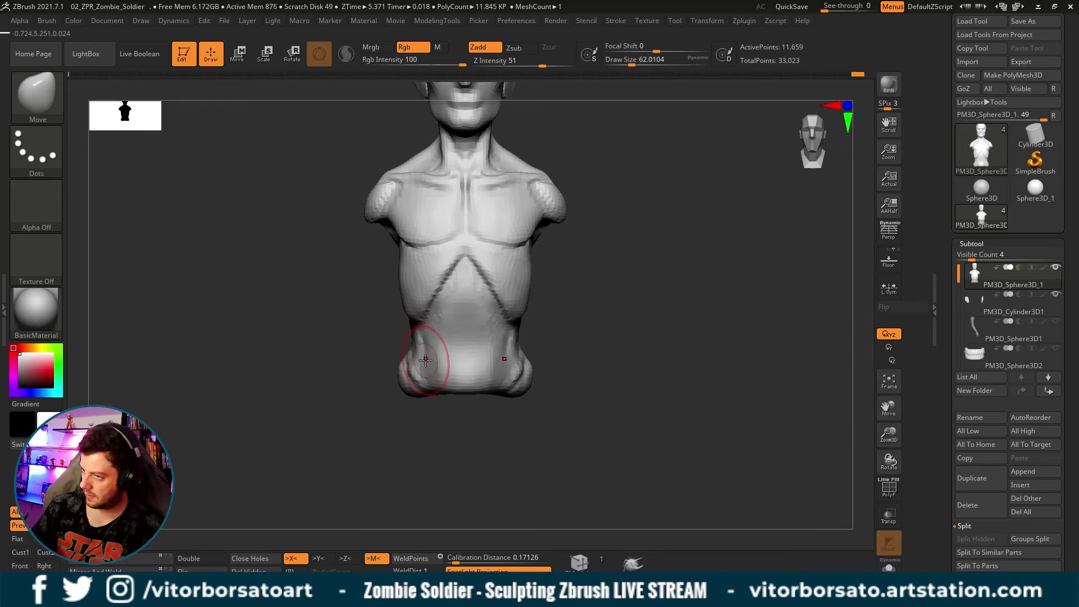
# Frame the whole bust and check the hips from the back, profile and front.
pyautogui.moveTo(562, 365); pyautogui.dragTo(430, 340)
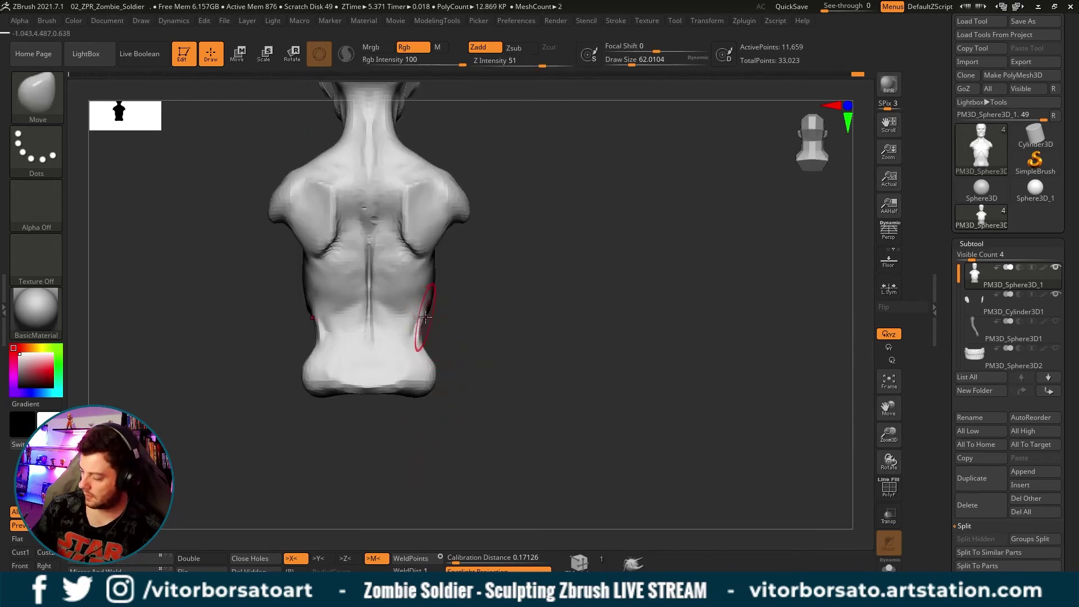
pyautogui.moveTo(427, 318); pyautogui.dragTo(369, 393)
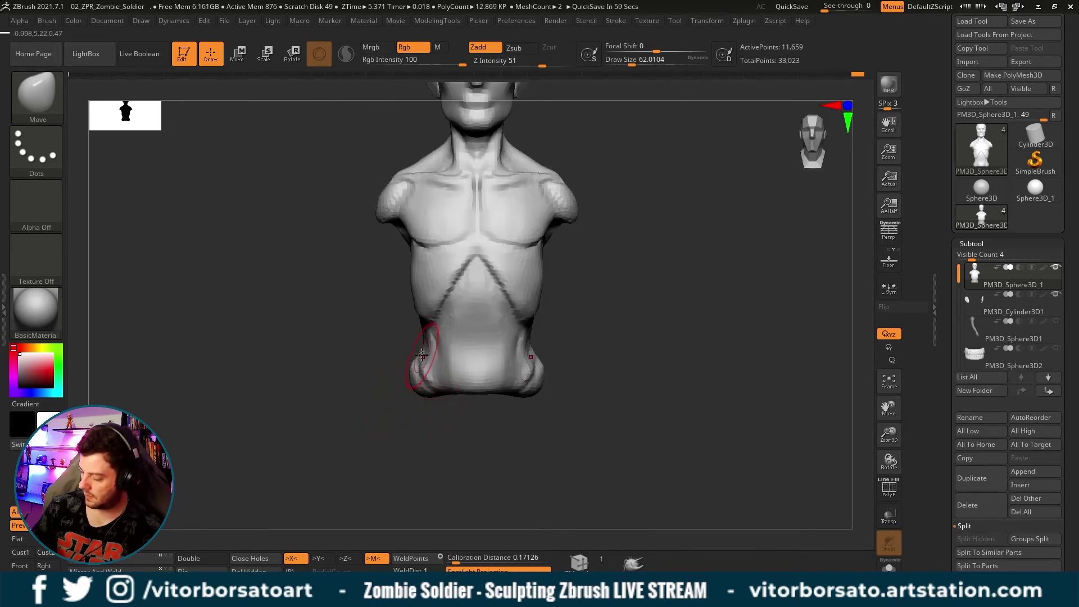
pyautogui.press('f')
pyautogui.keyDown('ctrl'); pyautogui.moveTo(605, 335); pyautogui.dragTo(638, 312, button='right'); pyautogui.keyUp('ctrl')
pyautogui.moveTo(638, 312)
pyautogui.mouseDown()
pyautogui.moveTo(590, 308)
pyautogui.moveTo(527, 324)
pyautogui.moveTo(514, 349)
pyautogui.mouseUp()
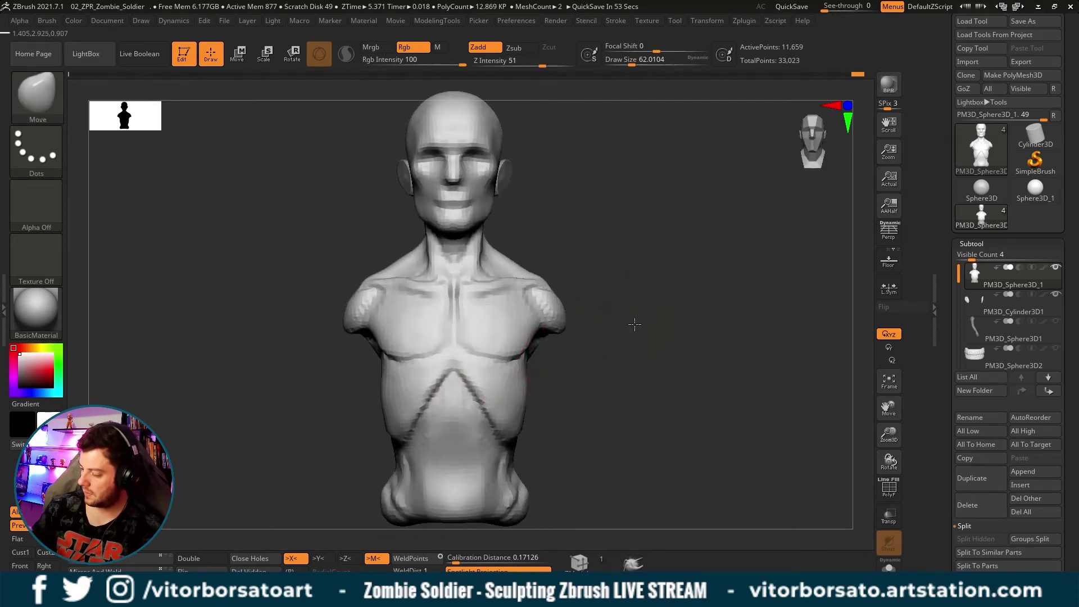
pyautogui.moveTo(634, 320)
pyautogui.mouseDown()
pyautogui.moveTo(629, 304)
pyautogui.moveTo(610, 309)
pyautogui.moveTo(633, 301)
pyautogui.moveTo(617, 309)
pyautogui.mouseUp()
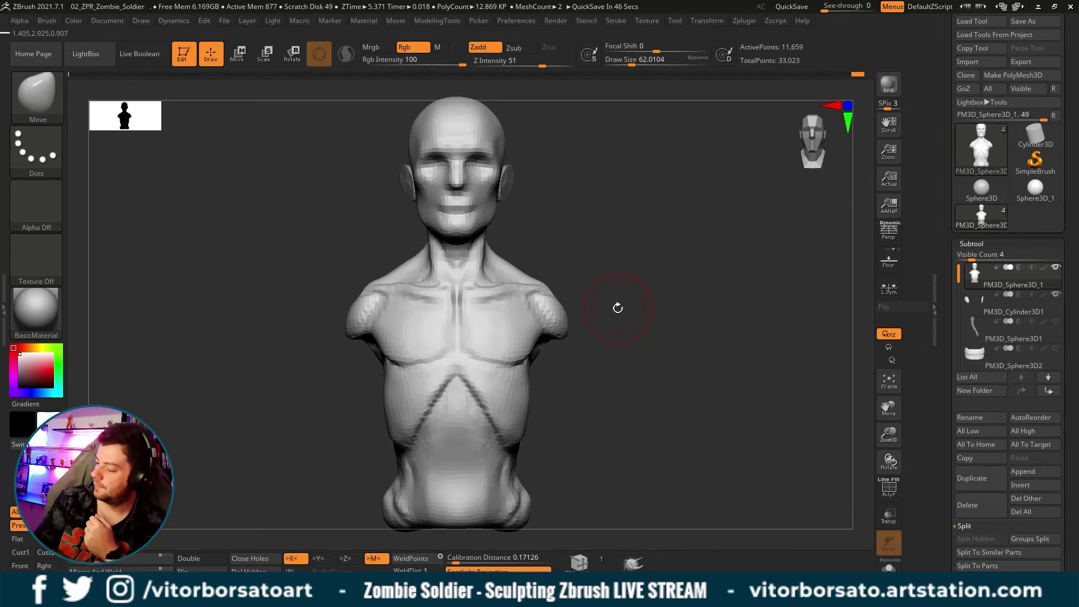
pyautogui.moveTo(618, 308)
pyautogui.mouseDown()
pyautogui.moveTo(638, 241)
pyautogui.moveTo(513, 240)
pyautogui.moveTo(532, 232)
pyautogui.mouseUp()
# Revert to an earlier sculpt state, then lasso-mask the hip band and invert the mask.
pyautogui.moveTo(851, 74)
pyautogui.mouseDown()
pyautogui.moveTo(55, 92)
pyautogui.moveTo(727, 53)
pyautogui.moveTo(963, 98)
pyautogui.mouseUp()
pyautogui.moveTo(738, 232)
pyautogui.mouseDown()
pyautogui.moveTo(731, 287)
pyautogui.moveTo(682, 282)
pyautogui.moveTo(774, 274)
pyautogui.moveTo(573, 377)
pyautogui.mouseUp()
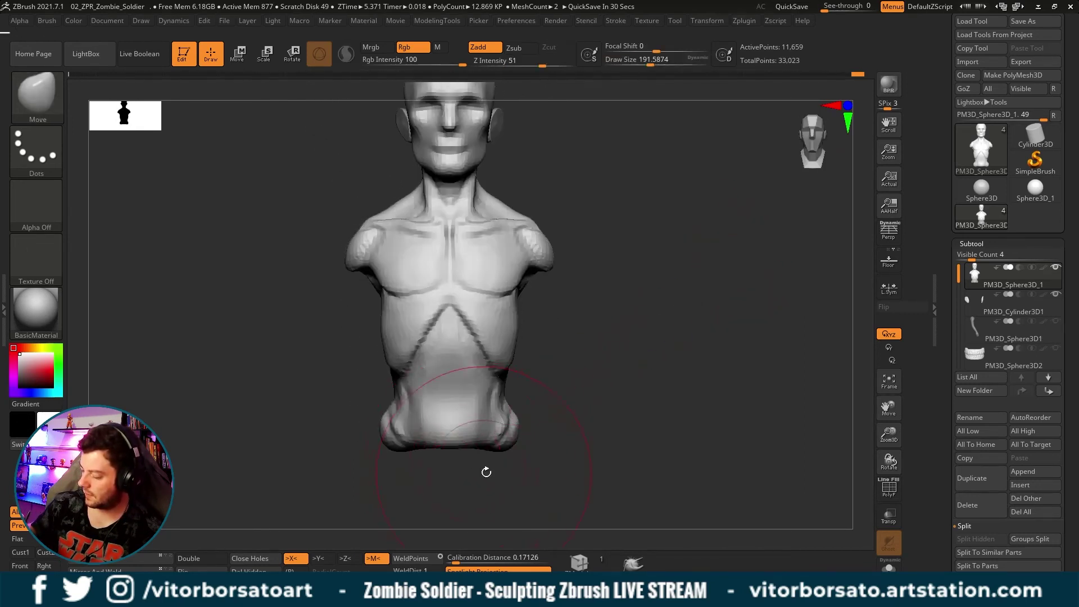
pyautogui.moveTo(446, 464)
pyautogui.mouseDown()
pyautogui.moveTo(540, 458)
pyautogui.moveTo(539, 484)
pyautogui.moveTo(359, 449)
pyautogui.moveTo(632, 421)
pyautogui.moveTo(646, 335)
pyautogui.moveTo(645, 386)
pyautogui.moveTo(627, 340)
pyautogui.mouseUp()
pyautogui.press('ctrl')
pyautogui.keyDown('ctrl'); pyautogui.click(638, 392); pyautogui.keyUp('ctrl')
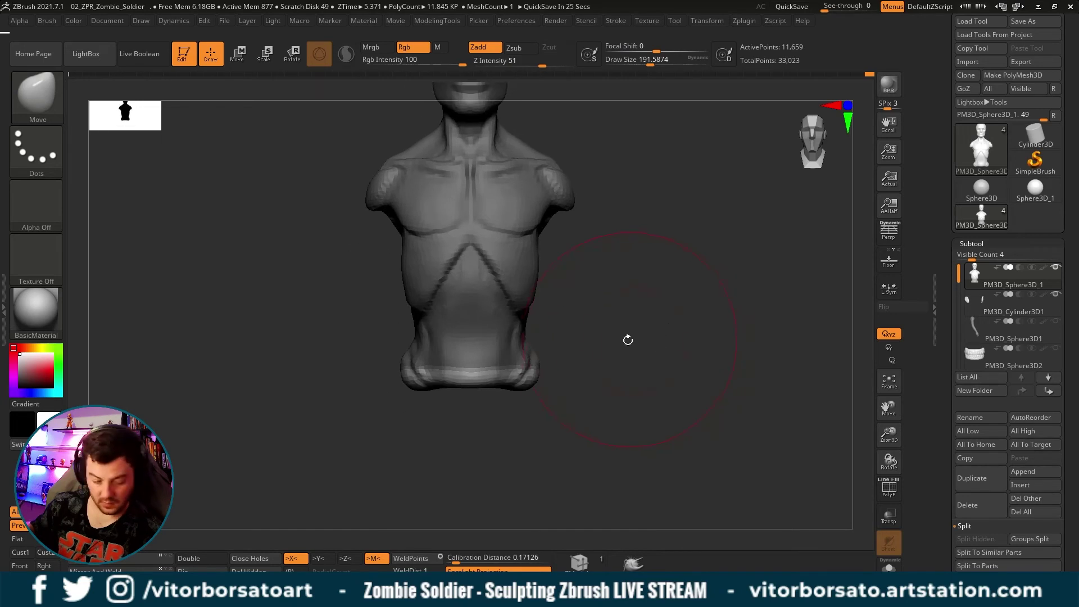
# Switch to ClayBuildup and shift the mesh slightly down with the reset gizmo.
pyautogui.press('b')
pyautogui.press('c')
pyautogui.press('b')
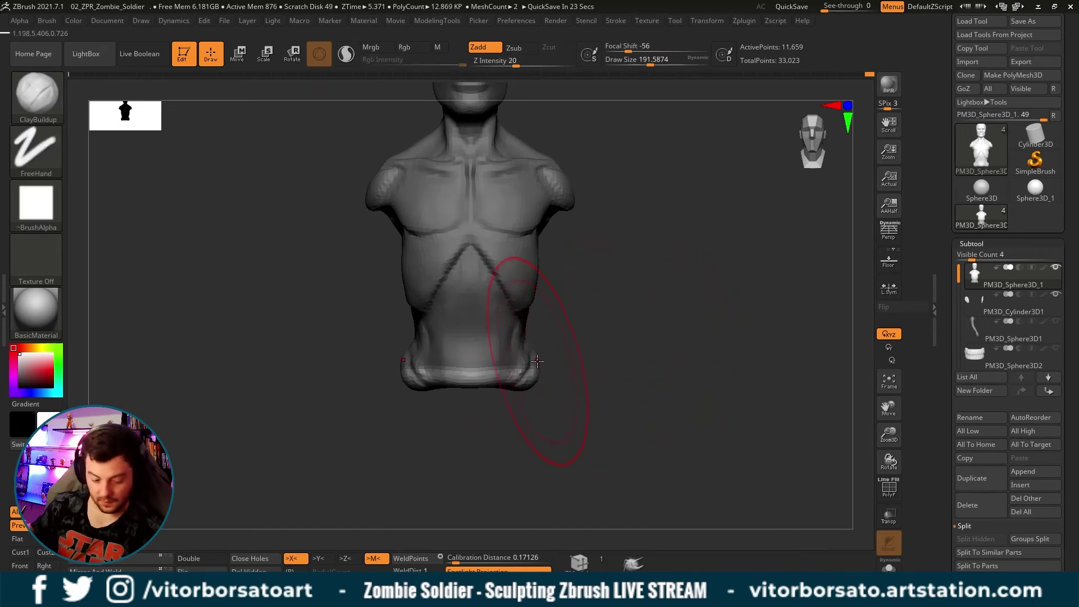
pyautogui.press('w')
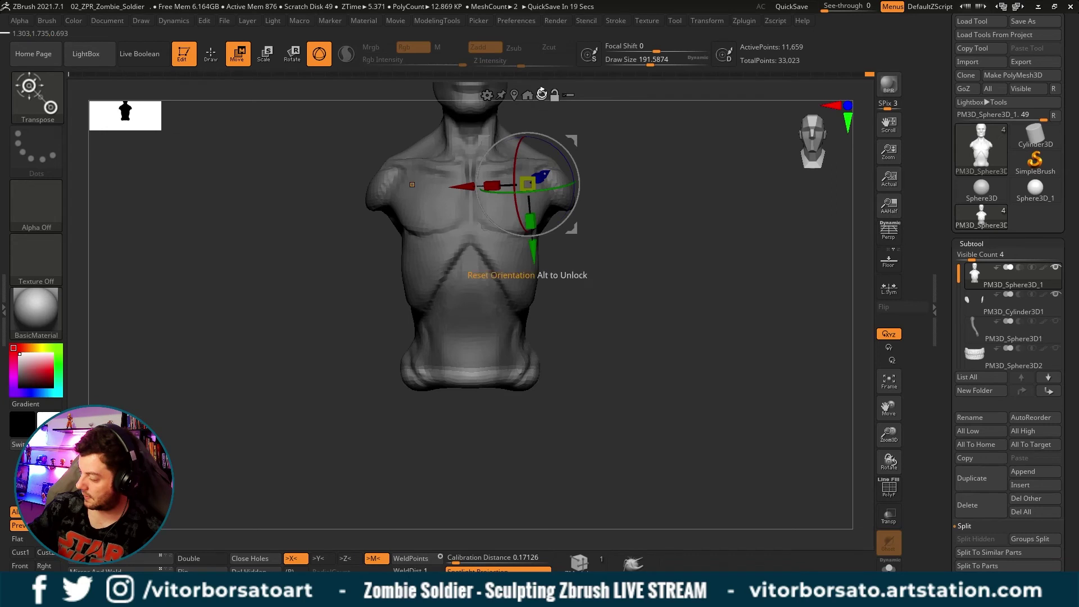
pyautogui.click(542, 94)
pyautogui.moveTo(527, 119); pyautogui.dragTo(527, 127)
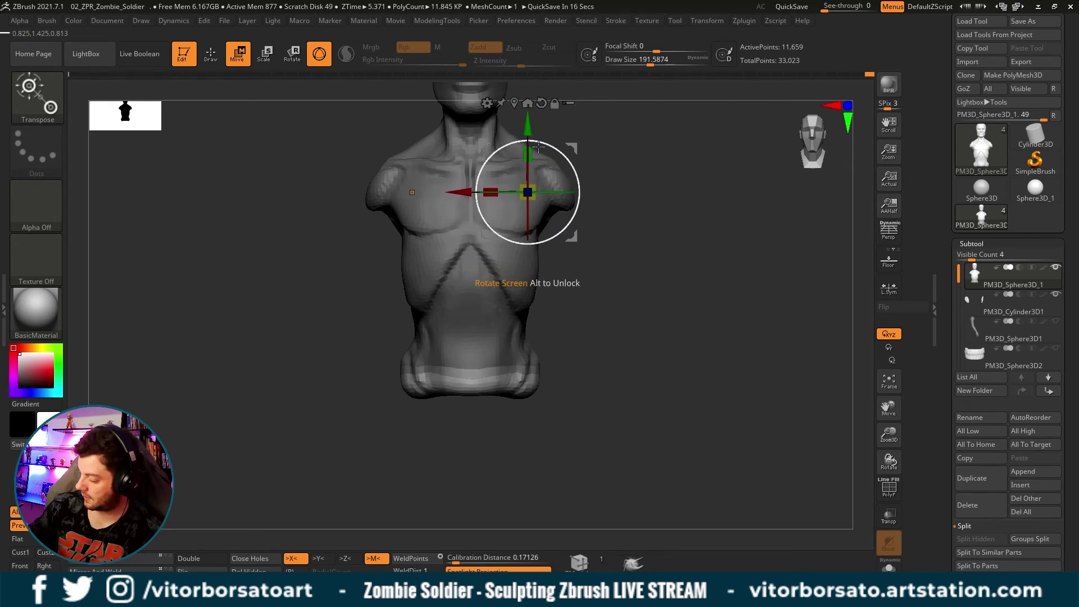
pyautogui.press('q')
# Snap to a front view and slice across the torso base with the knife curve brush.
pyautogui.moveTo(681, 291)
pyautogui.mouseDown()
pyautogui.moveTo(661, 329)
pyautogui.moveTo(675, 314)
pyautogui.moveTo(697, 326)
pyautogui.moveTo(554, 326)
pyautogui.moveTo(577, 324)
pyautogui.moveTo(547, 315)
pyautogui.moveTo(590, 320)
pyautogui.mouseUp()
pyautogui.hotkey('ctrl', 'shift')
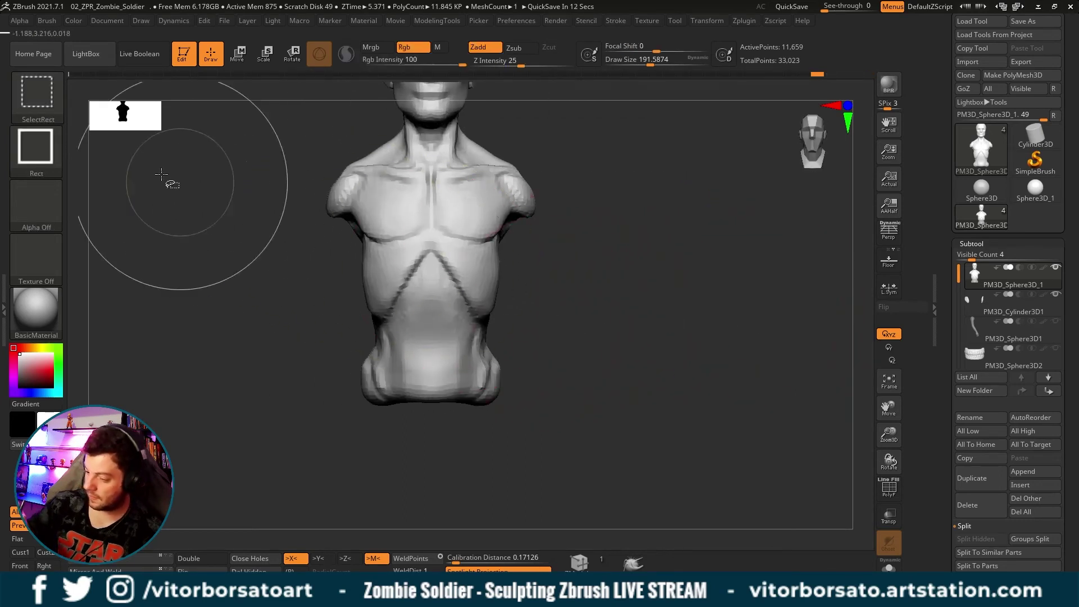
pyautogui.click(42, 90)
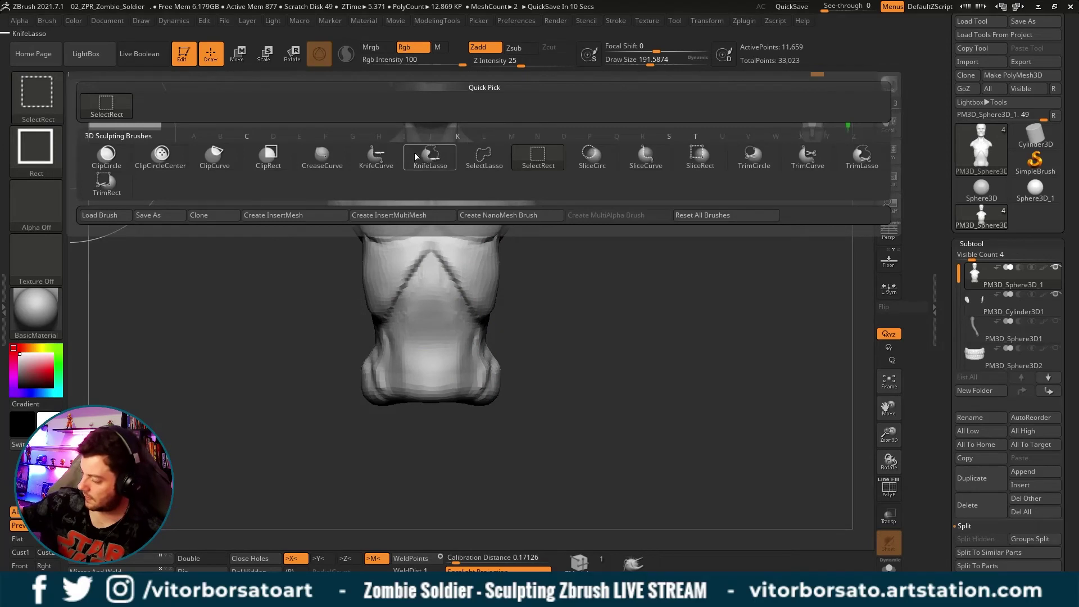
pyautogui.click(382, 163)
pyautogui.moveTo(239, 377)
pyautogui.keyDown('ctrl'); pyautogui.keyDown('shift'); pyautogui.mouseDown()
pyautogui.moveTo(566, 416)
pyautogui.moveTo(586, 376)
pyautogui.moveTo(599, 389)
pyautogui.moveTo(233, 383)
pyautogui.mouseUp(); pyautogui.keyUp('shift'); pyautogui.keyUp('ctrl')
# Inspect the torso's underside, then zoom out to the whole bust in three-quarter side view.
pyautogui.moveTo(681, 355)
pyautogui.mouseDown()
pyautogui.moveTo(651, 435)
pyautogui.moveTo(660, 391)
pyautogui.moveTo(483, 374)
pyautogui.mouseUp()
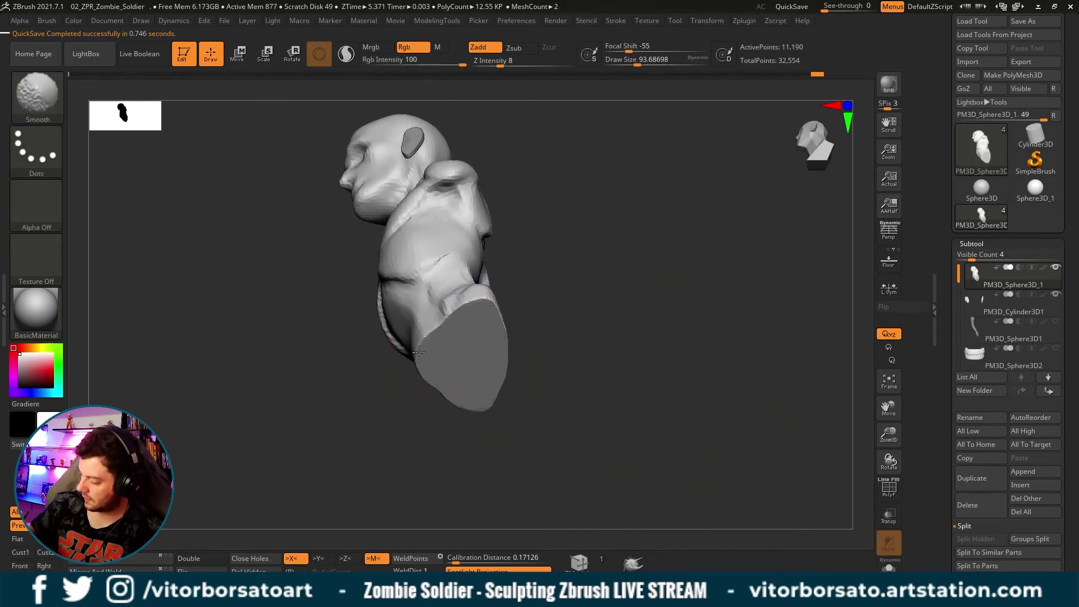
pyautogui.moveTo(495, 313); pyautogui.dragTo(501, 297)
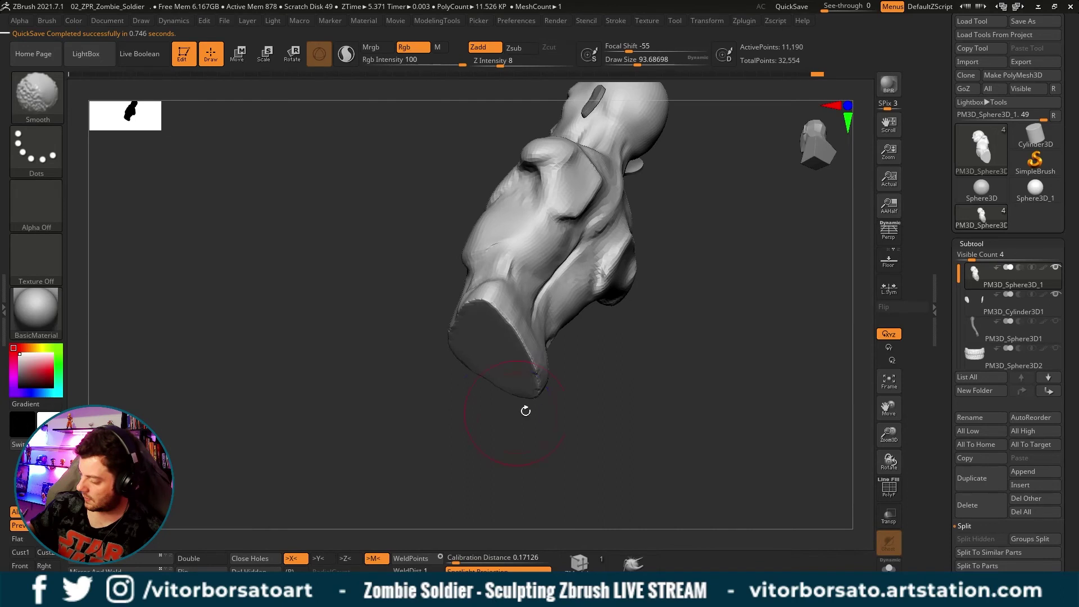
pyautogui.keyDown('shift'); pyautogui.moveTo(525, 411); pyautogui.dragTo(591, 443); pyautogui.keyUp('shift')
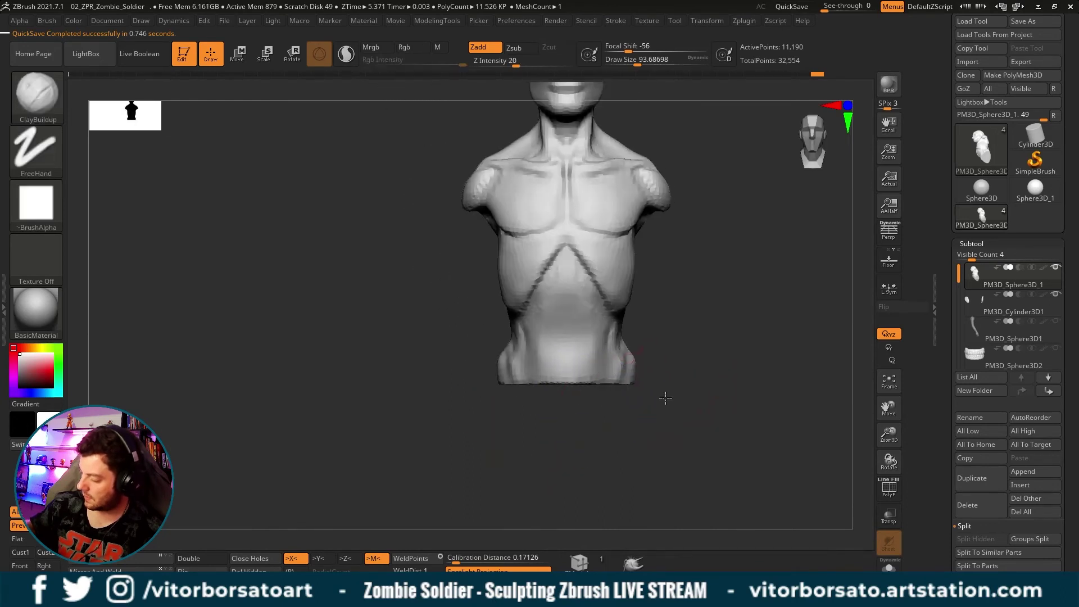
pyautogui.moveTo(665, 390)
pyautogui.keyDown('alt'); pyautogui.mouseDown()
pyautogui.moveTo(594, 424)
pyautogui.moveTo(617, 366)
pyautogui.moveTo(668, 335)
pyautogui.moveTo(643, 335)
pyautogui.mouseUp(); pyautogui.keyUp('alt')
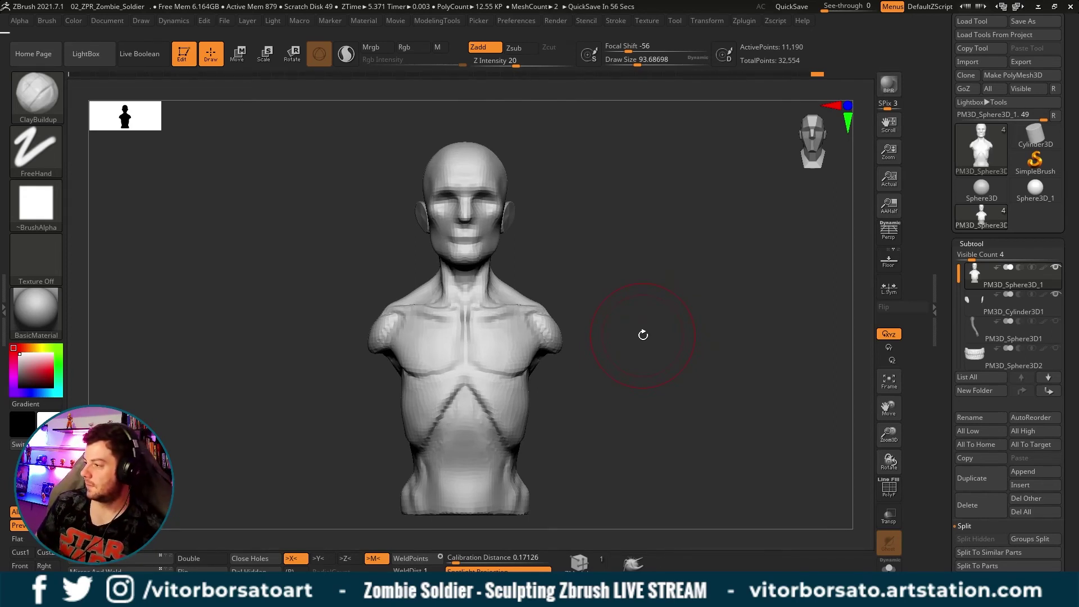
pyautogui.moveTo(643, 335)
pyautogui.mouseDown()
pyautogui.moveTo(708, 359)
pyautogui.moveTo(498, 374)
pyautogui.mouseUp()
# Switch to the Move brush and turn the bust to the opposite profile.
pyautogui.press('s')
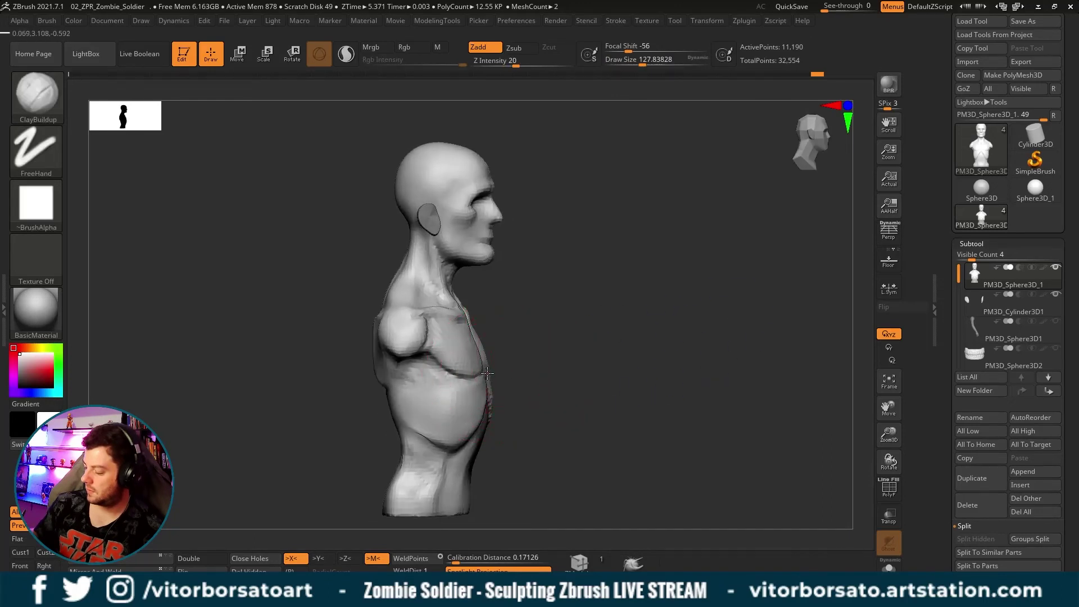
pyautogui.press('b')
pyautogui.press('m')
pyautogui.press('v')
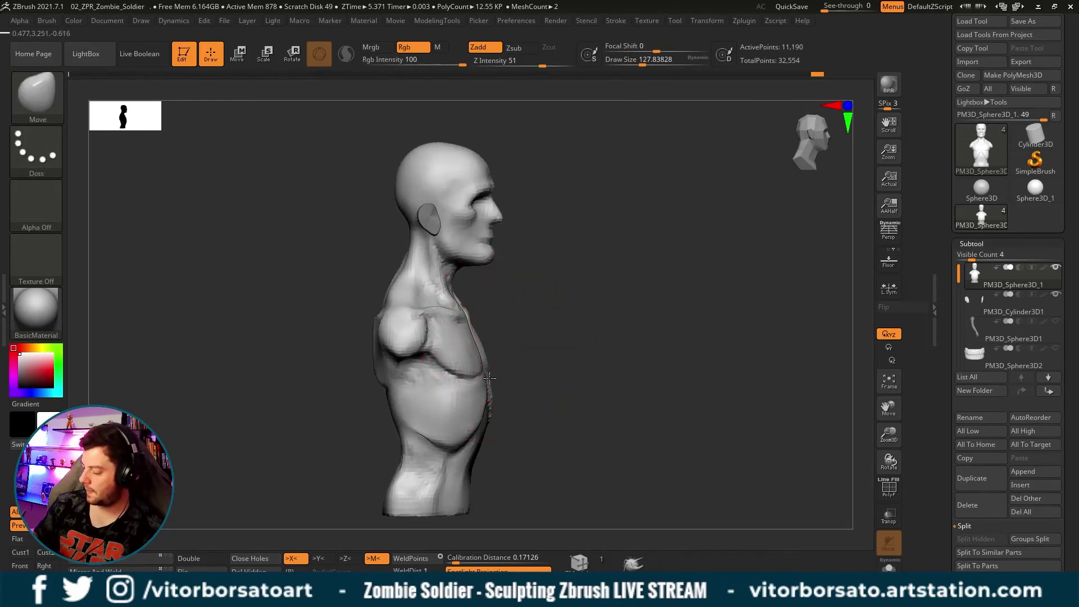
pyautogui.moveTo(492, 376); pyautogui.dragTo(483, 404)
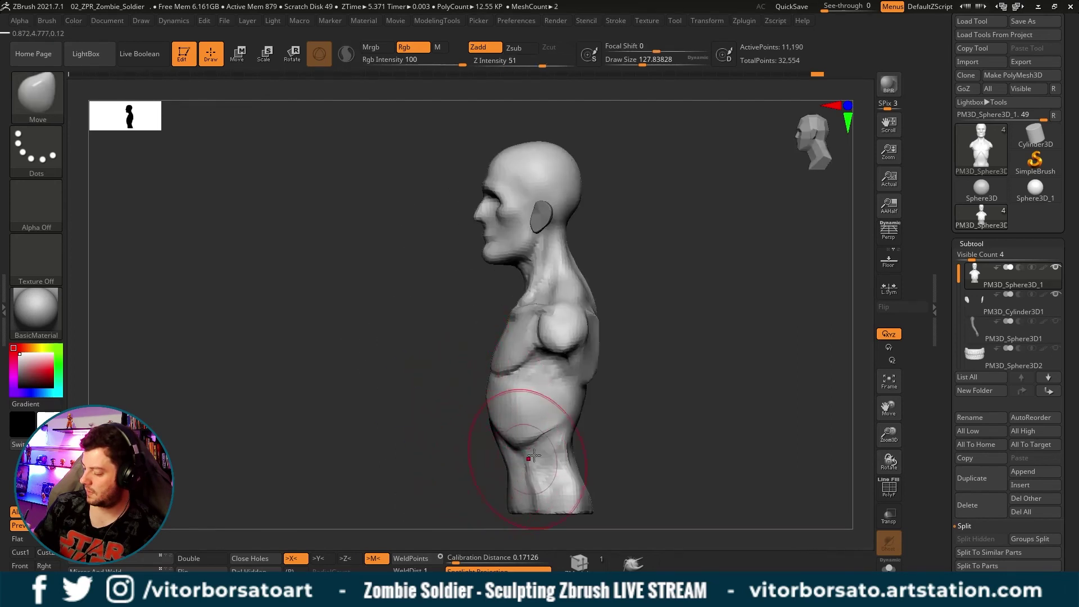
pyautogui.moveTo(699, 312)
pyautogui.keyDown('alt'); pyautogui.mouseDown()
pyautogui.moveTo(658, 323)
pyautogui.moveTo(622, 241)
pyautogui.mouseUp(); pyautogui.keyUp('alt')
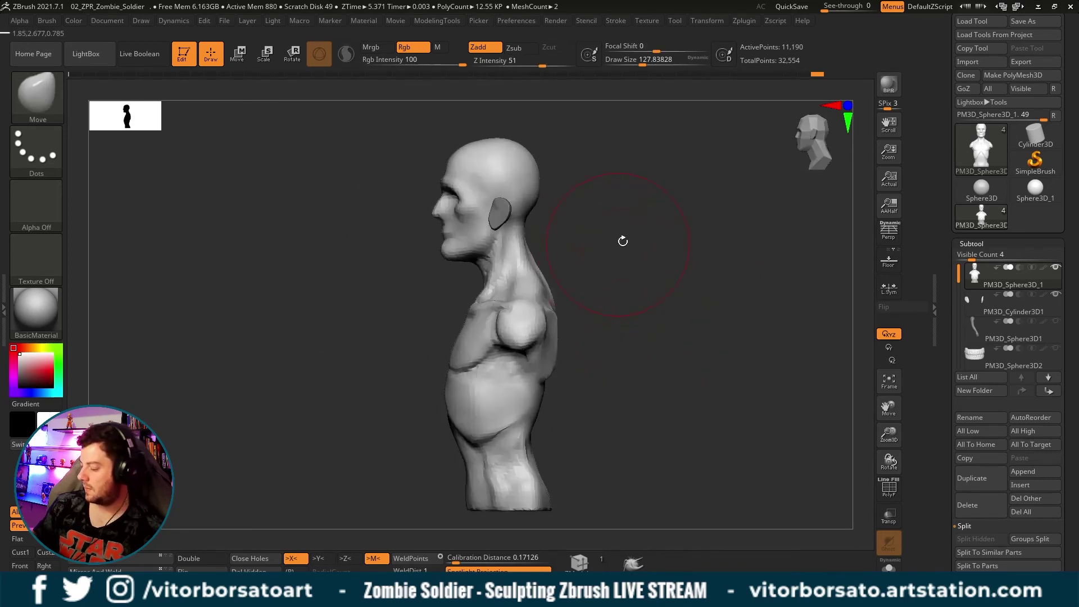
# Scrub the Undo History back to an earlier torso, comparing earlier and later states.
pyautogui.moveTo(816, 74); pyautogui.dragTo(528, 110)
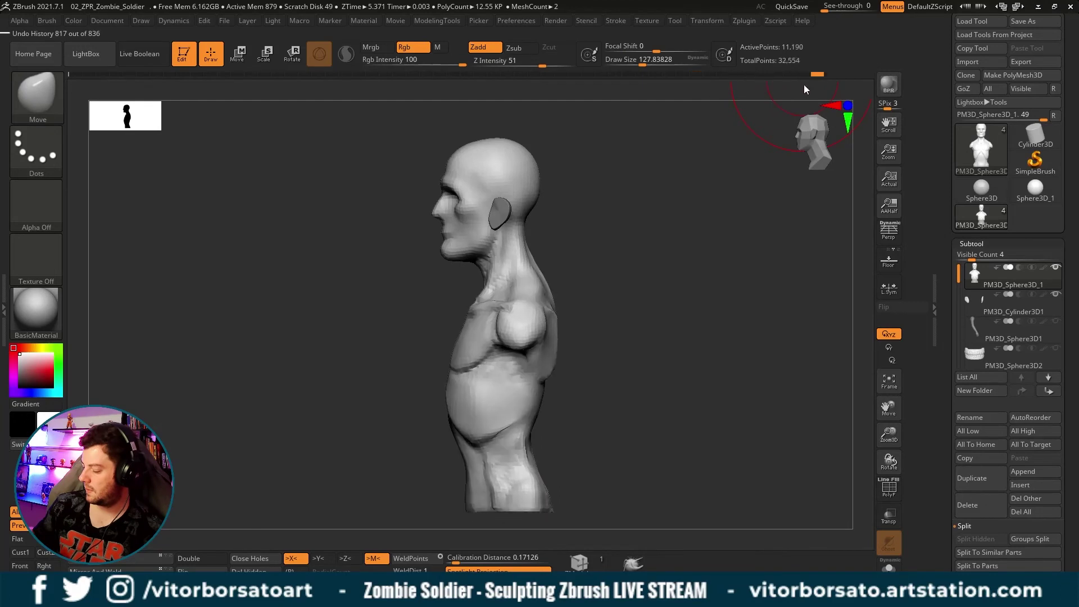
pyautogui.moveTo(461, 107)
pyautogui.mouseDown()
pyautogui.moveTo(72, 102)
pyautogui.moveTo(678, 104)
pyautogui.moveTo(908, 133)
pyautogui.mouseUp()
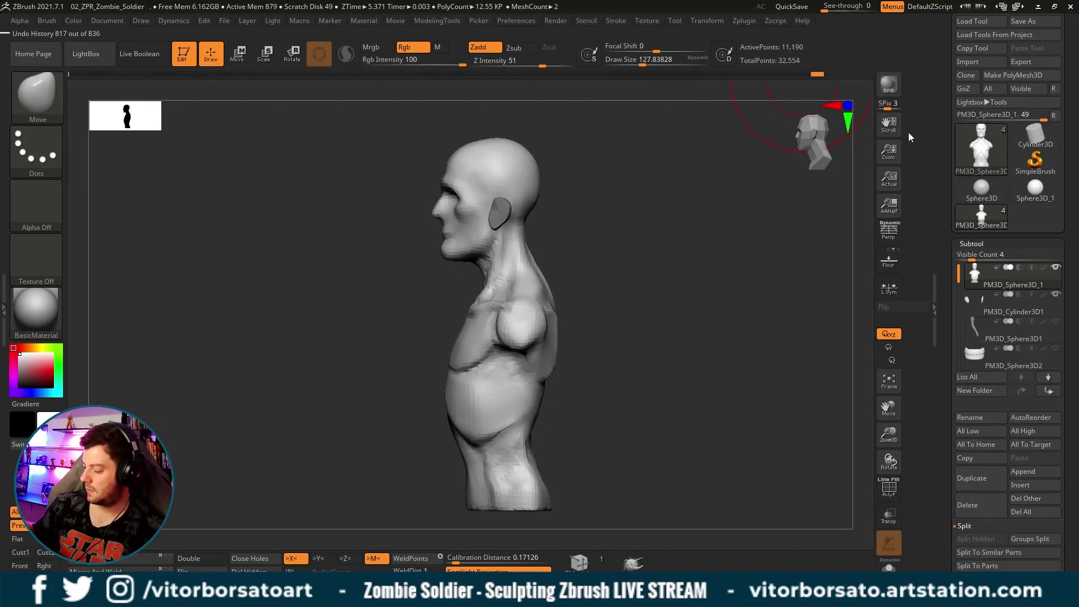
pyautogui.hotkey('ctrl', 'z')
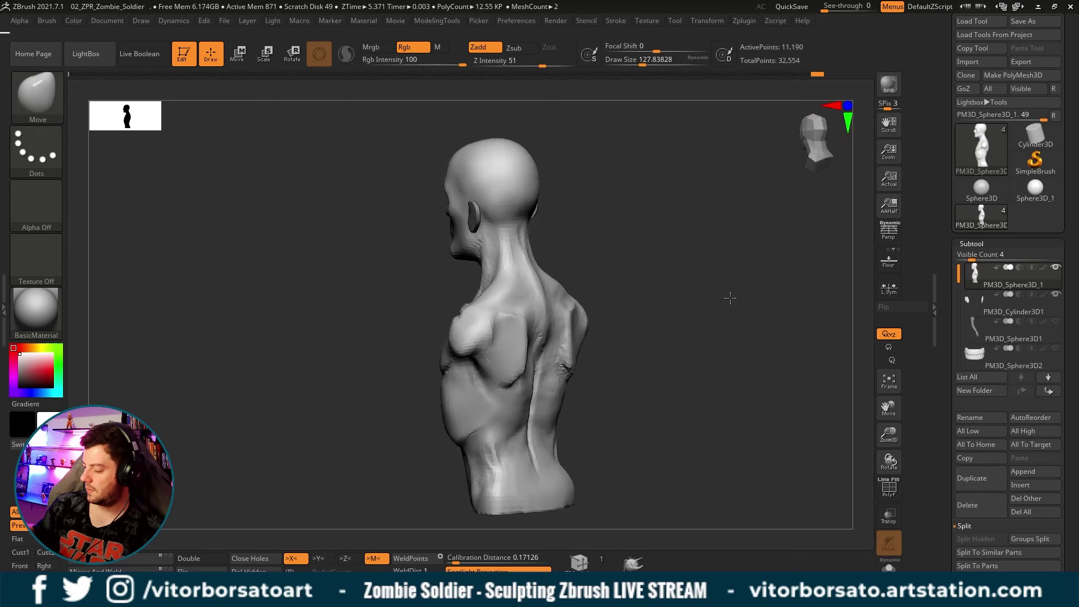
pyautogui.hotkey('ctrl', 'shift', 'z')
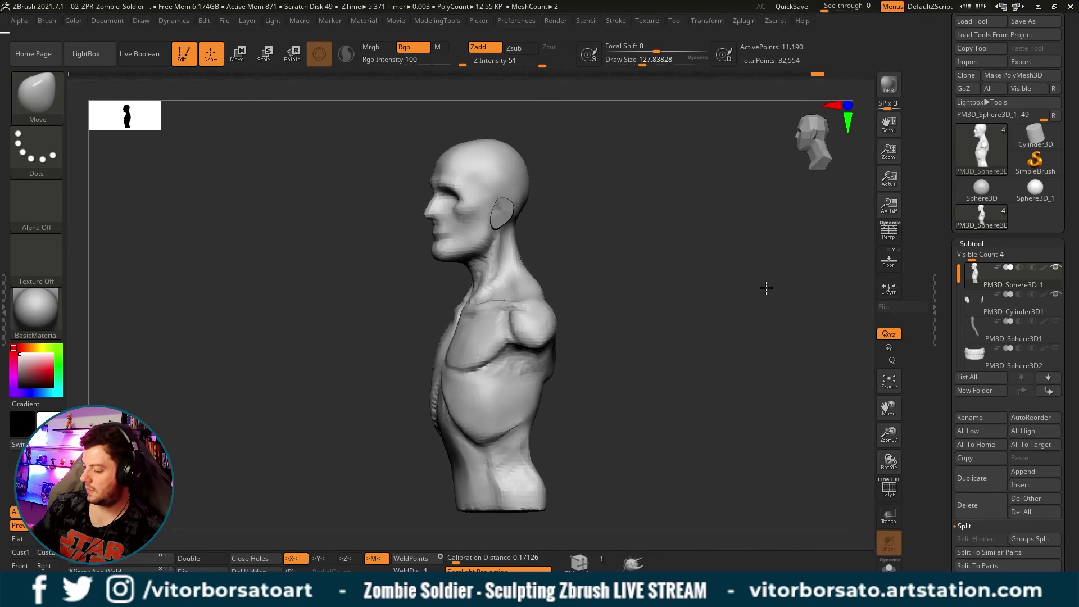
pyautogui.moveTo(766, 287)
pyautogui.mouseDown()
pyautogui.moveTo(783, 286)
pyautogui.moveTo(749, 287)
pyautogui.moveTo(754, 303)
pyautogui.moveTo(561, 363)
pyautogui.mouseUp()
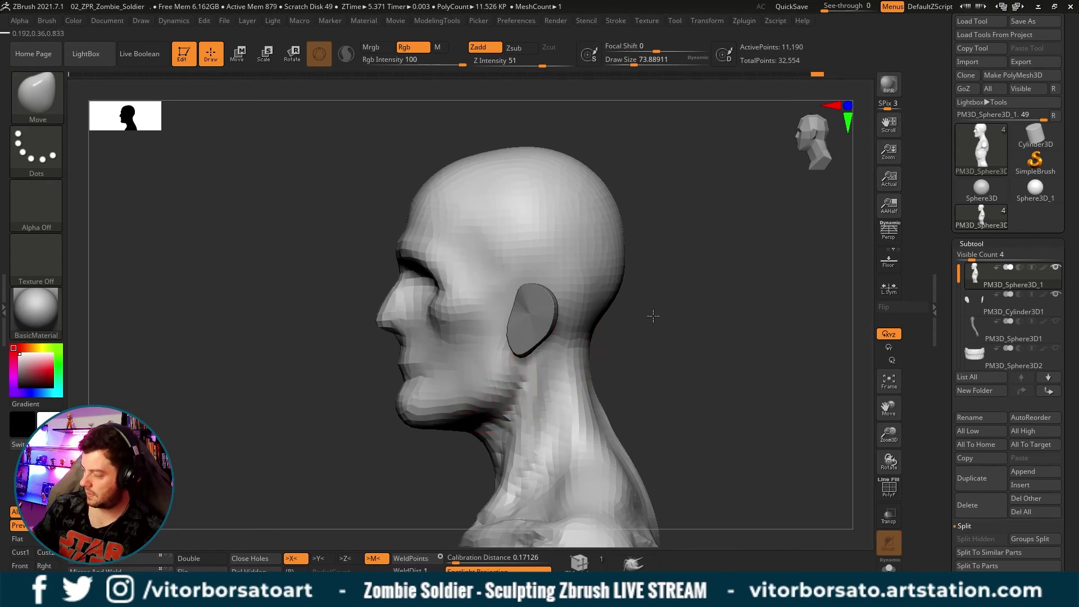
pyautogui.moveTo(653, 315)
pyautogui.mouseDown()
pyautogui.moveTo(706, 311)
pyautogui.moveTo(657, 315)
pyautogui.mouseUp()
pyautogui.moveTo(683, 275)
pyautogui.mouseDown()
pyautogui.moveTo(686, 294)
pyautogui.moveTo(696, 260)
pyautogui.moveTo(680, 267)
pyautogui.mouseUp()
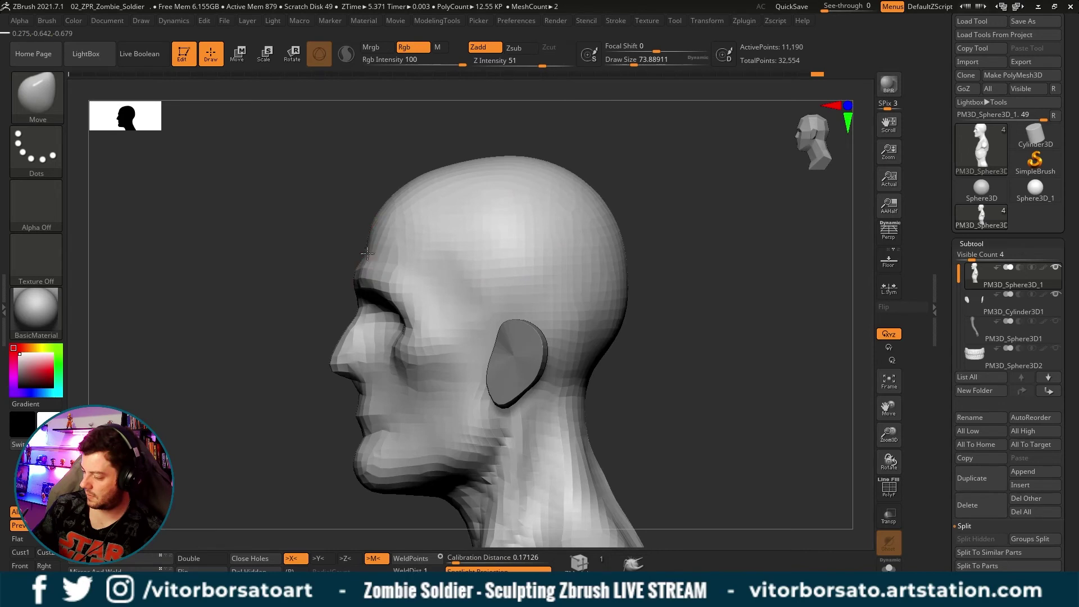
pyautogui.moveTo(652, 202)
pyautogui.mouseDown()
pyautogui.moveTo(703, 181)
pyautogui.moveTo(666, 254)
pyautogui.moveTo(647, 264)
pyautogui.mouseUp()
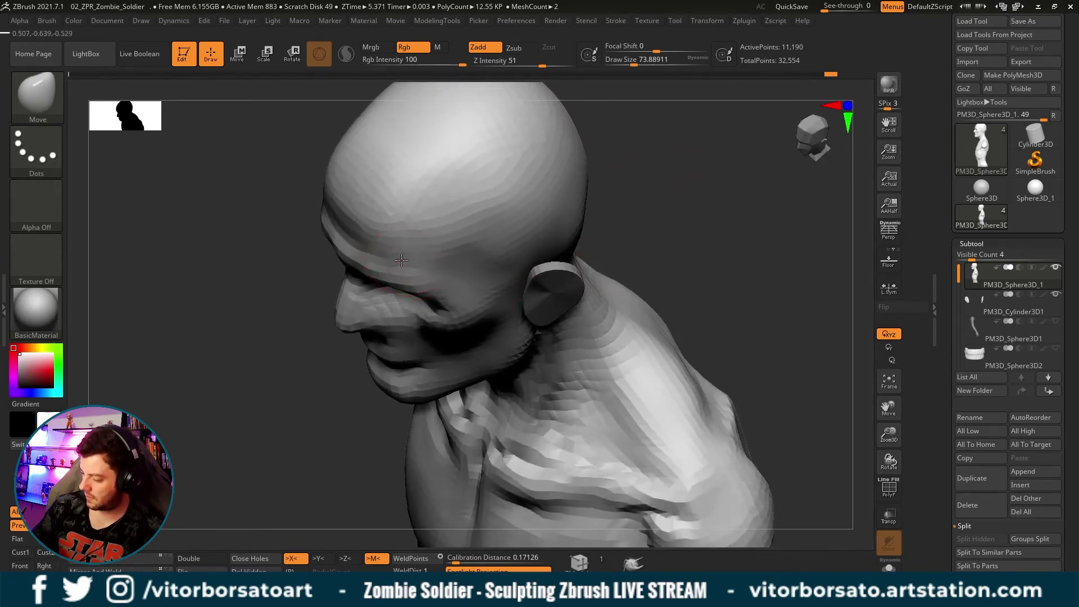
pyautogui.moveTo(661, 153)
pyautogui.mouseDown()
pyautogui.moveTo(642, 224)
pyautogui.moveTo(638, 181)
pyautogui.mouseUp()
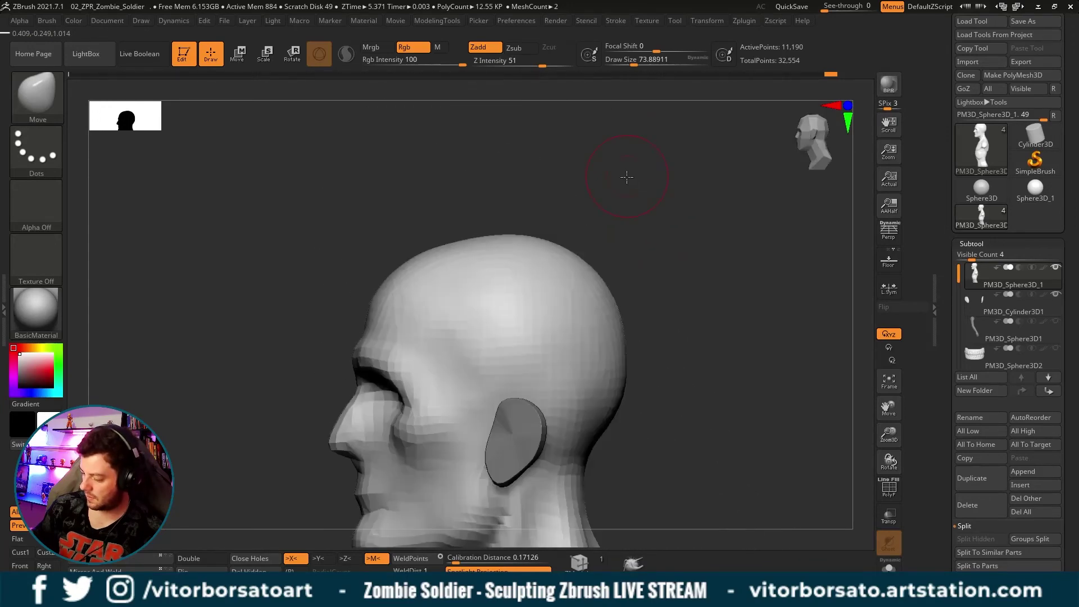
pyautogui.moveTo(627, 177)
pyautogui.mouseDown()
pyautogui.moveTo(693, 197)
pyautogui.moveTo(592, 225)
pyautogui.moveTo(612, 255)
pyautogui.moveTo(619, 214)
pyautogui.moveTo(572, 205)
pyautogui.moveTo(554, 229)
pyautogui.moveTo(589, 237)
pyautogui.moveTo(630, 227)
pyautogui.mouseUp()
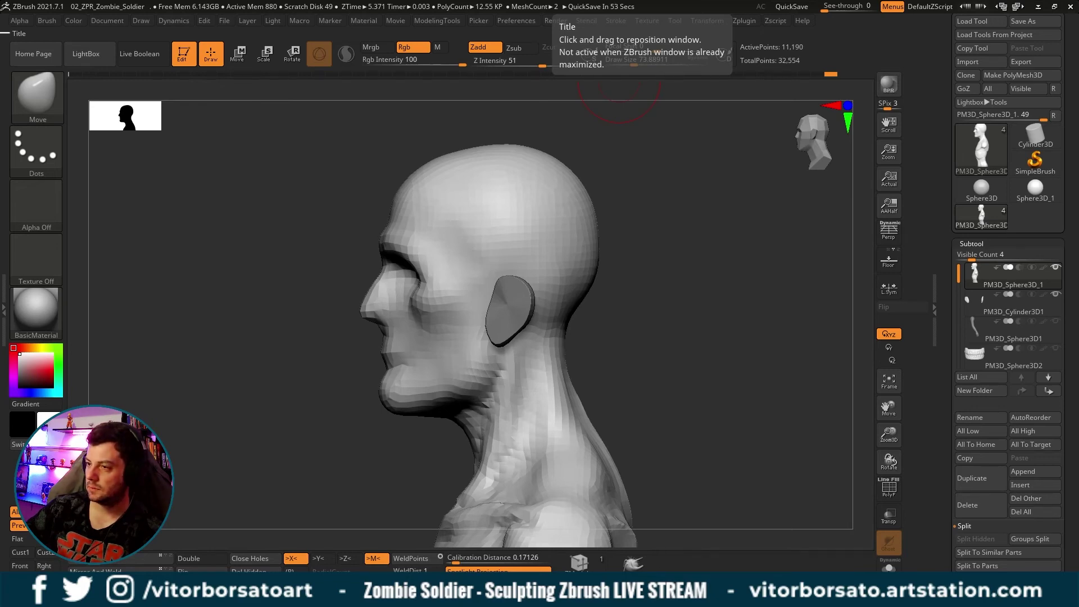
pyautogui.moveTo(815, 292)
pyautogui.mouseDown()
pyautogui.moveTo(679, 319)
pyautogui.moveTo(713, 322)
pyautogui.moveTo(405, 292)
pyautogui.mouseUp()
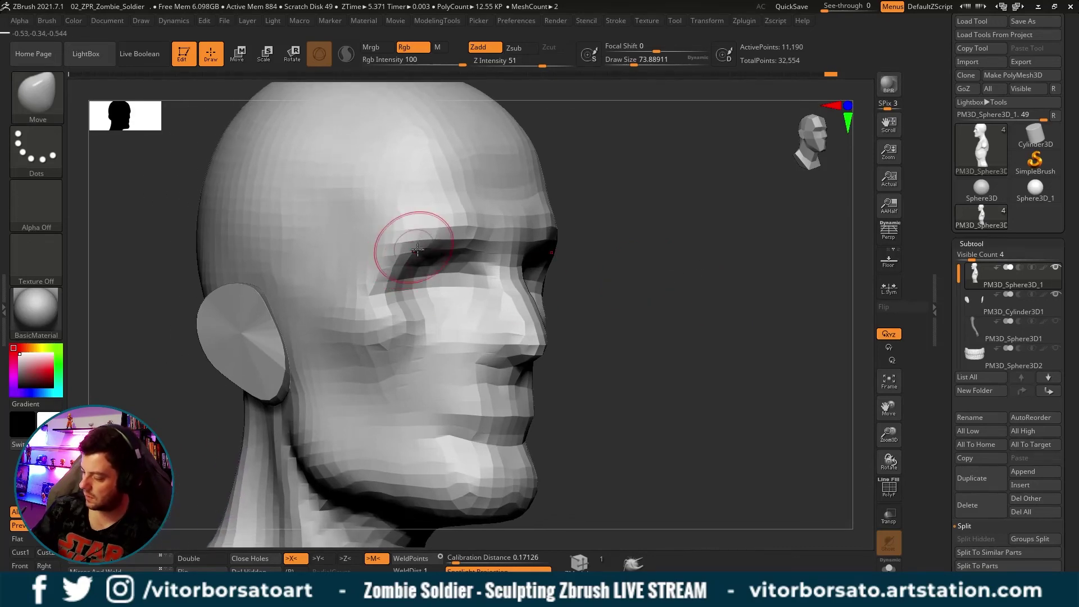
# Smooth and move the eye sockets and brow, rotating between side and three-quarter views.
pyautogui.moveTo(407, 247)
pyautogui.keyDown('shift'); pyautogui.mouseDown()
pyautogui.moveTo(425, 297)
pyautogui.moveTo(421, 328)
pyautogui.moveTo(400, 331)
pyautogui.moveTo(386, 301)
pyautogui.moveTo(390, 253)
pyautogui.mouseUp(); pyautogui.keyUp('shift')
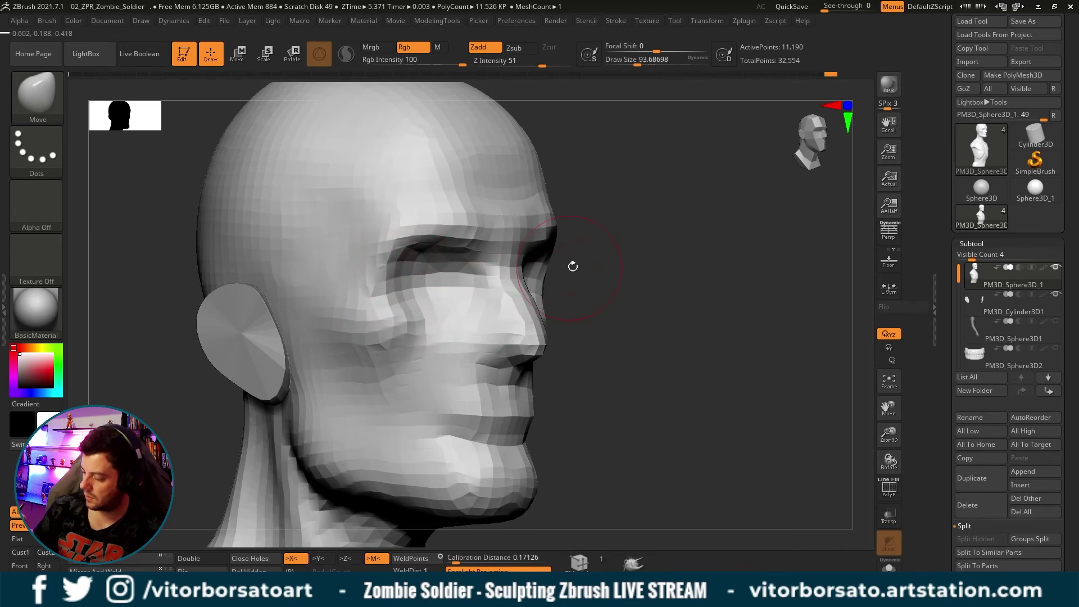
pyautogui.moveTo(573, 265); pyautogui.dragTo(515, 260)
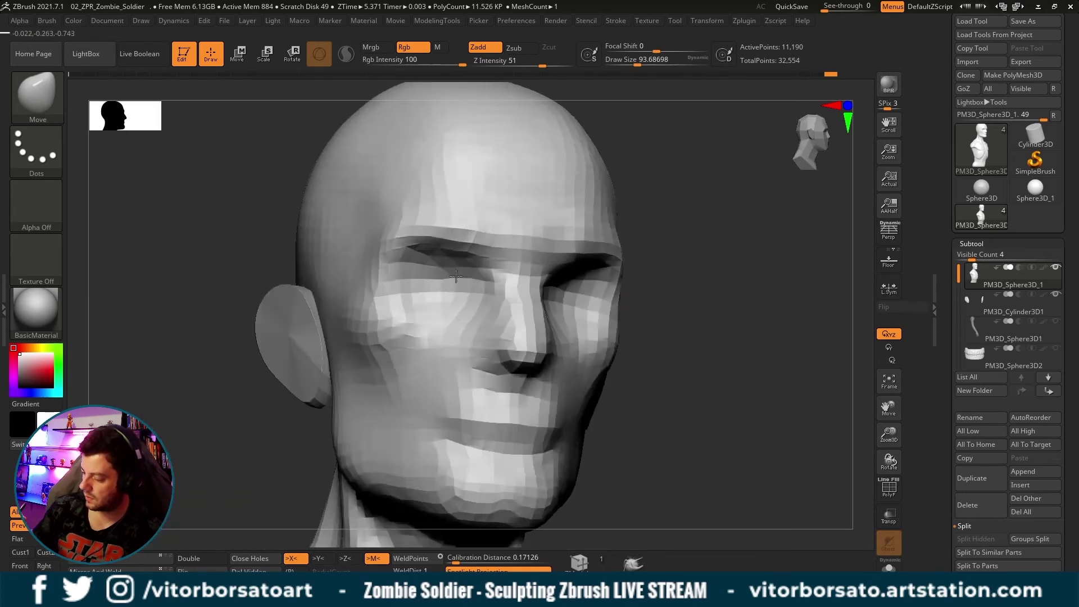
pyautogui.moveTo(390, 243)
pyautogui.mouseDown(button='right')
pyautogui.moveTo(477, 276)
pyautogui.moveTo(445, 270)
pyautogui.mouseUp(button='right')
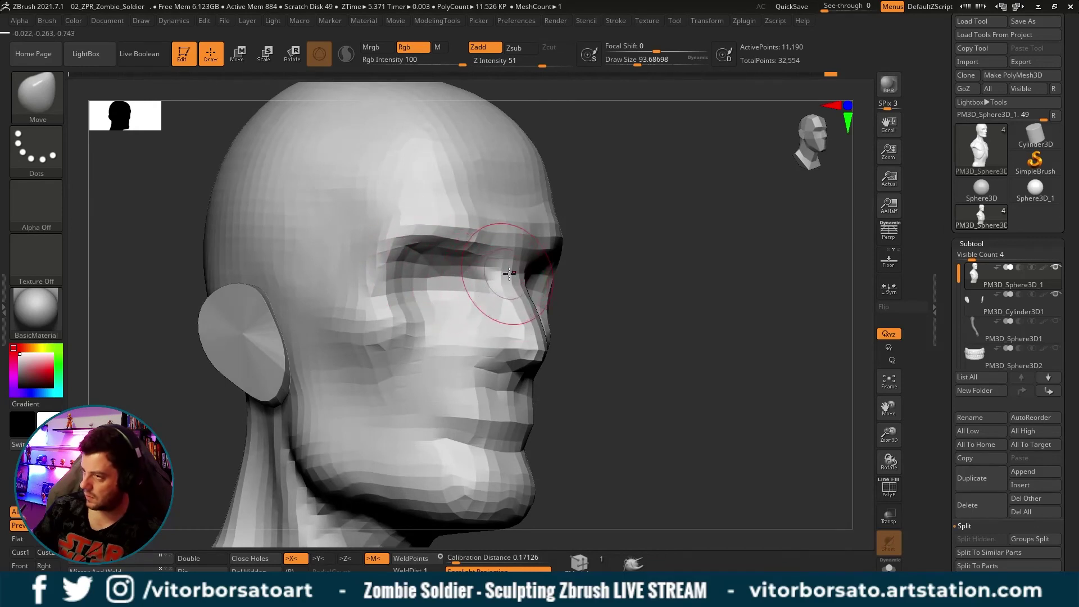
pyautogui.moveTo(509, 273)
pyautogui.mouseDown(button='right')
pyautogui.moveTo(625, 238)
pyautogui.moveTo(557, 265)
pyautogui.mouseUp(button='right')
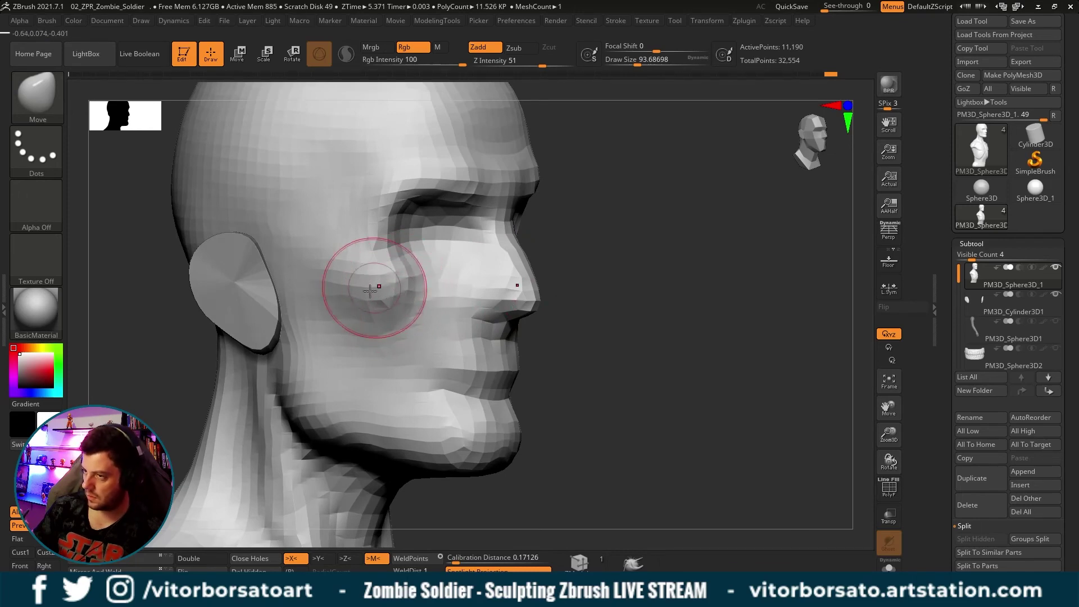
pyautogui.moveTo(596, 278); pyautogui.dragTo(462, 275)
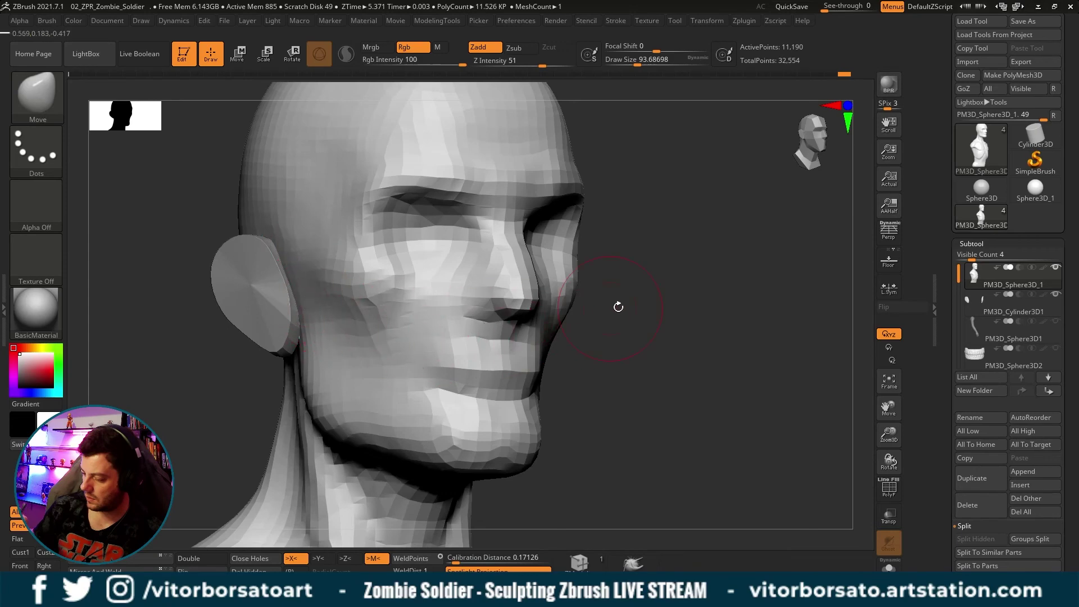
pyautogui.moveTo(618, 307)
pyautogui.mouseDown()
pyautogui.moveTo(645, 309)
pyautogui.moveTo(631, 272)
pyautogui.mouseUp()
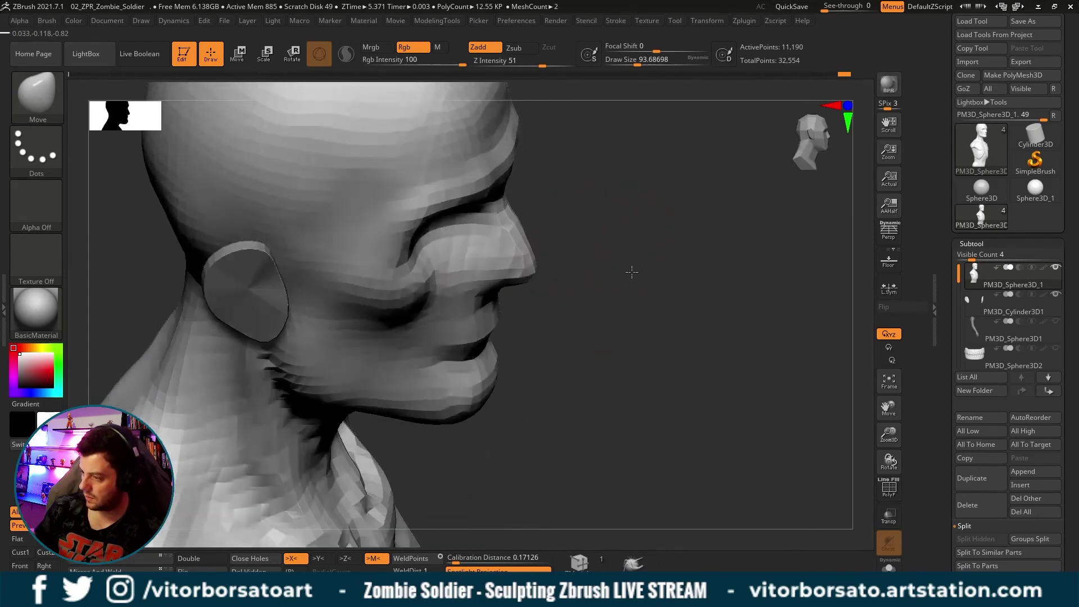
pyautogui.moveTo(537, 286)
pyautogui.mouseDown()
pyautogui.moveTo(549, 286)
pyautogui.moveTo(506, 248)
pyautogui.mouseUp()
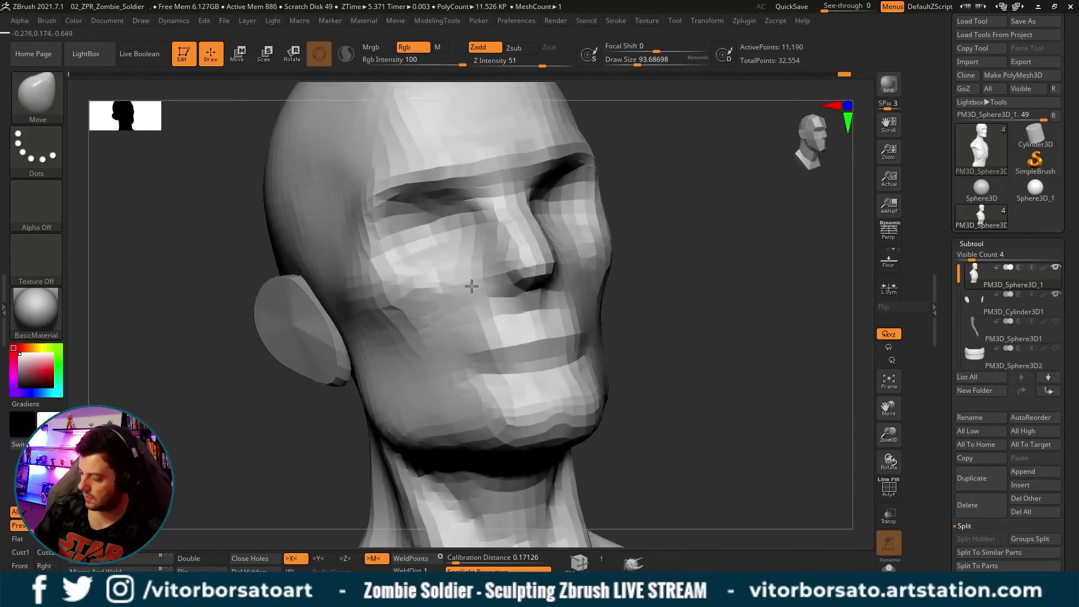
pyautogui.moveTo(601, 324)
pyautogui.mouseDown()
pyautogui.moveTo(670, 302)
pyautogui.moveTo(462, 293)
pyautogui.mouseUp()
# Move the nose tip and bridge, checking side and front, ending at draw size about 68.
pyautogui.moveTo(586, 290)
pyautogui.mouseDown()
pyautogui.moveTo(686, 247)
pyautogui.moveTo(677, 251)
pyautogui.mouseUp()
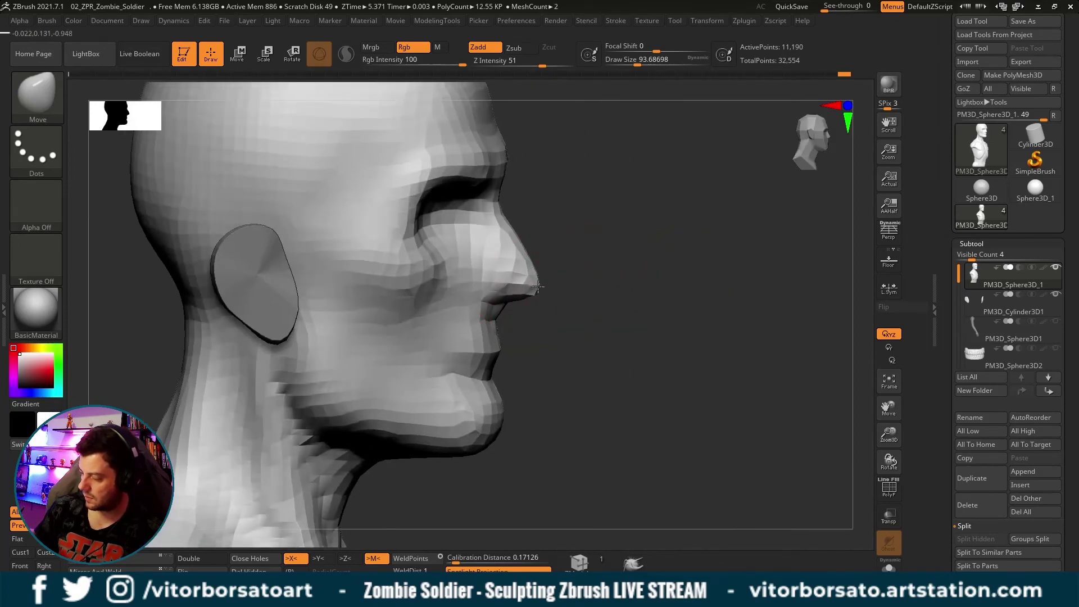
pyautogui.moveTo(537, 285); pyautogui.dragTo(558, 257)
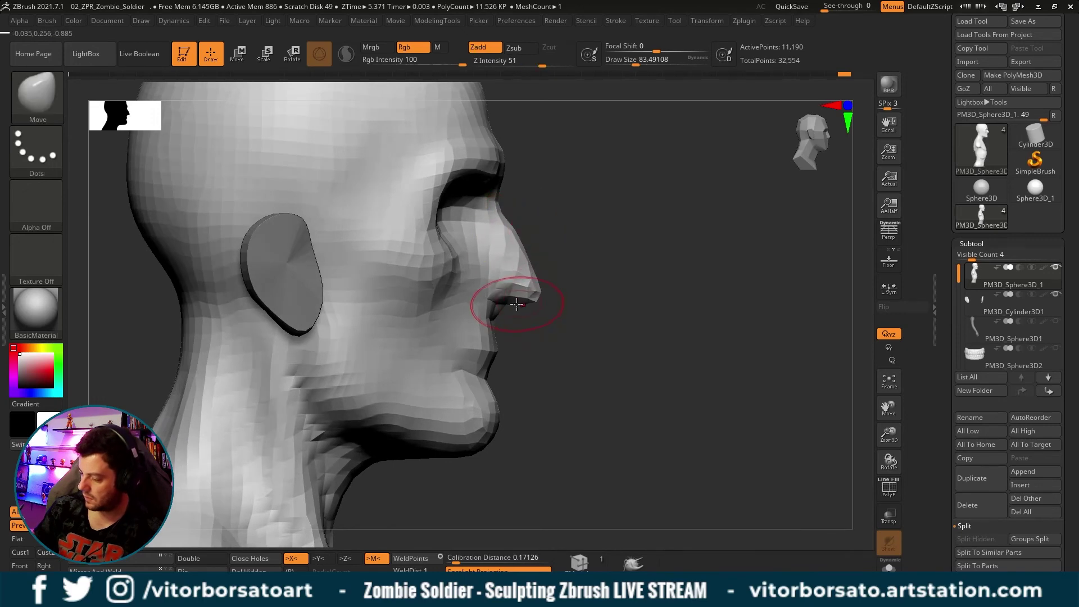
pyautogui.moveTo(517, 304)
pyautogui.mouseDown()
pyautogui.moveTo(493, 332)
pyautogui.moveTo(650, 209)
pyautogui.moveTo(679, 315)
pyautogui.moveTo(662, 305)
pyautogui.moveTo(648, 315)
pyautogui.moveTo(677, 279)
pyautogui.moveTo(682, 302)
pyautogui.moveTo(590, 289)
pyautogui.moveTo(513, 237)
pyautogui.moveTo(446, 345)
pyautogui.moveTo(373, 362)
pyautogui.moveTo(454, 280)
pyautogui.mouseUp()
pyautogui.press(']')
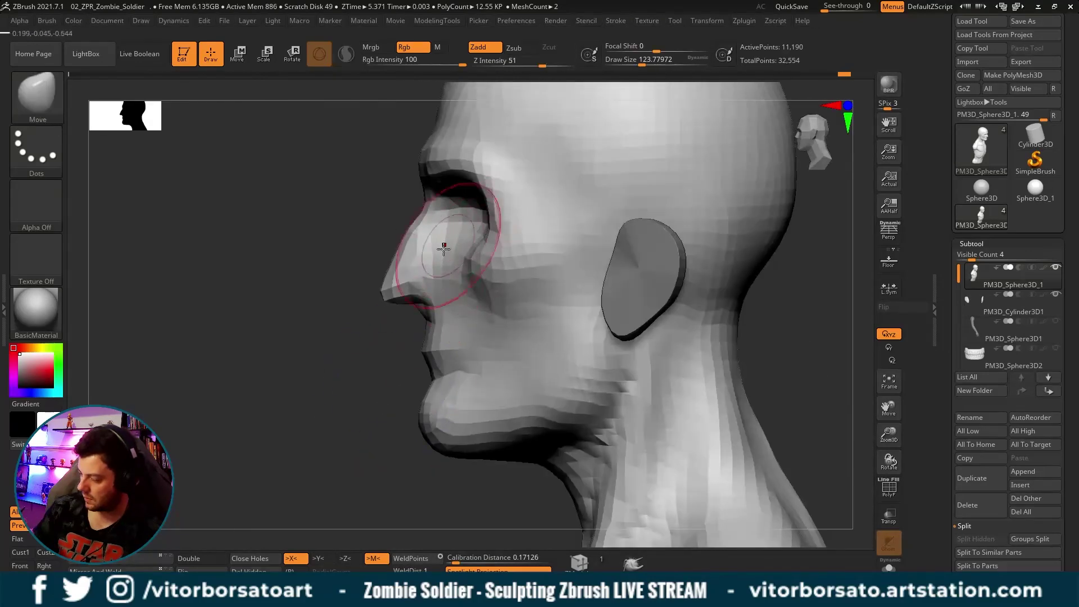
pyautogui.moveTo(354, 320); pyautogui.dragTo(385, 302)
pyautogui.press('[')
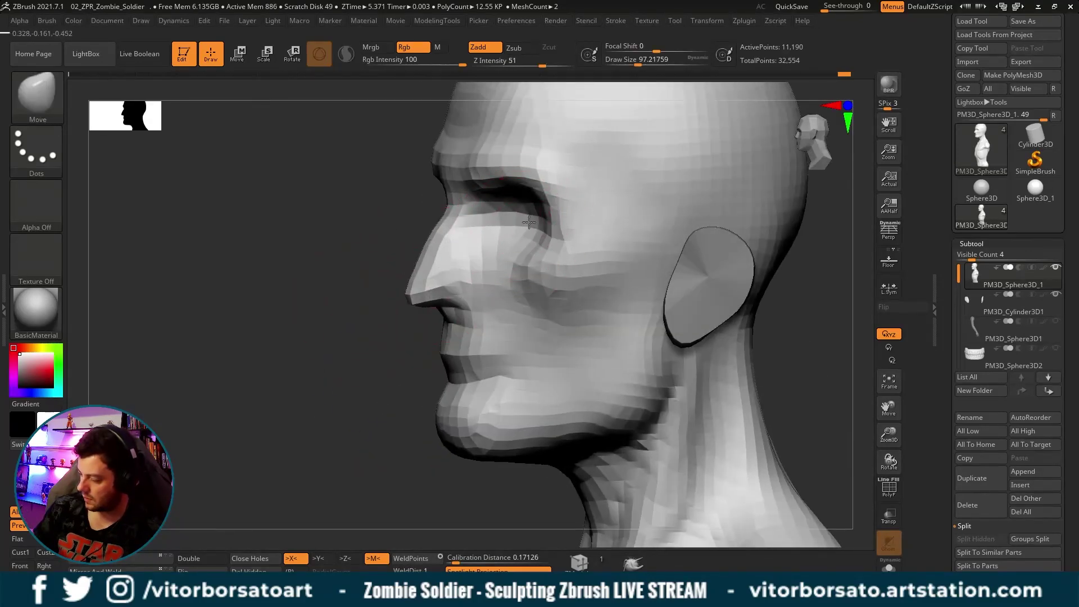
pyautogui.moveTo(427, 394)
pyautogui.mouseDown()
pyautogui.moveTo(373, 450)
pyautogui.moveTo(315, 449)
pyautogui.moveTo(406, 446)
pyautogui.moveTo(590, 253)
pyautogui.moveTo(618, 274)
pyautogui.moveTo(534, 264)
pyautogui.mouseUp()
# Frame the bust, zoom in on the face and preview earlier history states.
pyautogui.moveTo(406, 230)
pyautogui.mouseDown()
pyautogui.moveTo(402, 247)
pyautogui.moveTo(396, 239)
pyautogui.mouseUp()
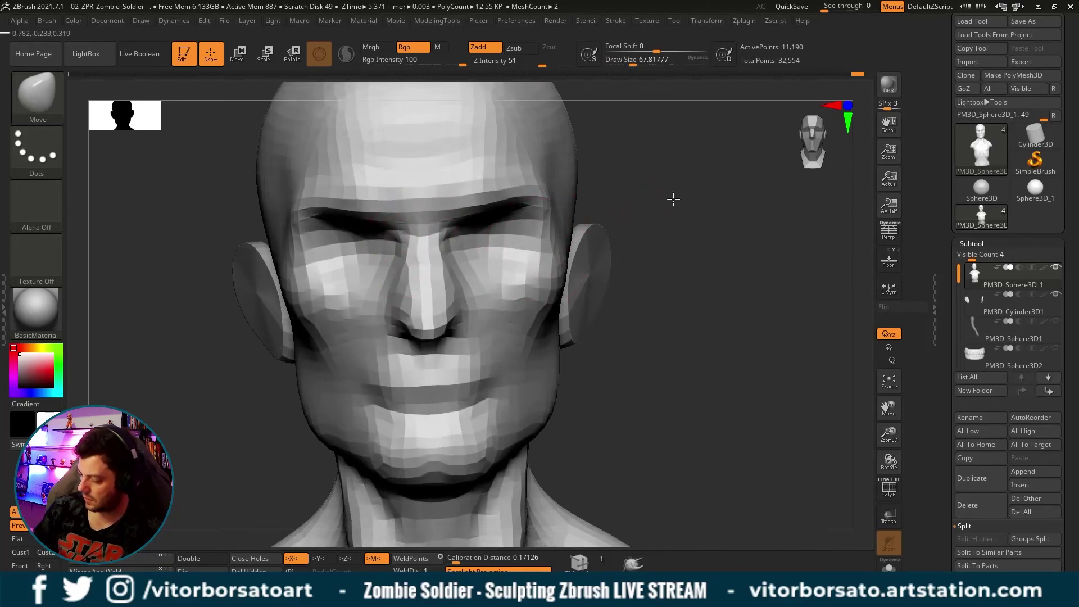
pyautogui.moveTo(673, 198); pyautogui.dragTo(472, 234)
pyautogui.moveTo(628, 180); pyautogui.dragTo(696, 188)
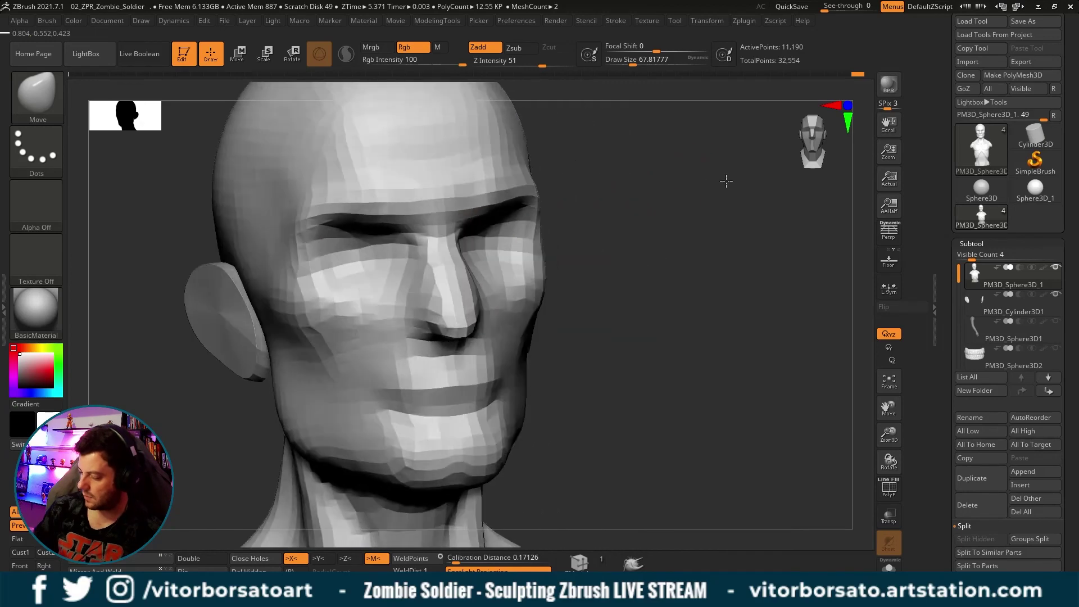
pyautogui.press('f')
pyautogui.keyDown('ctrl'); pyautogui.moveTo(680, 224); pyautogui.dragTo(706, 180); pyautogui.keyUp('ctrl')
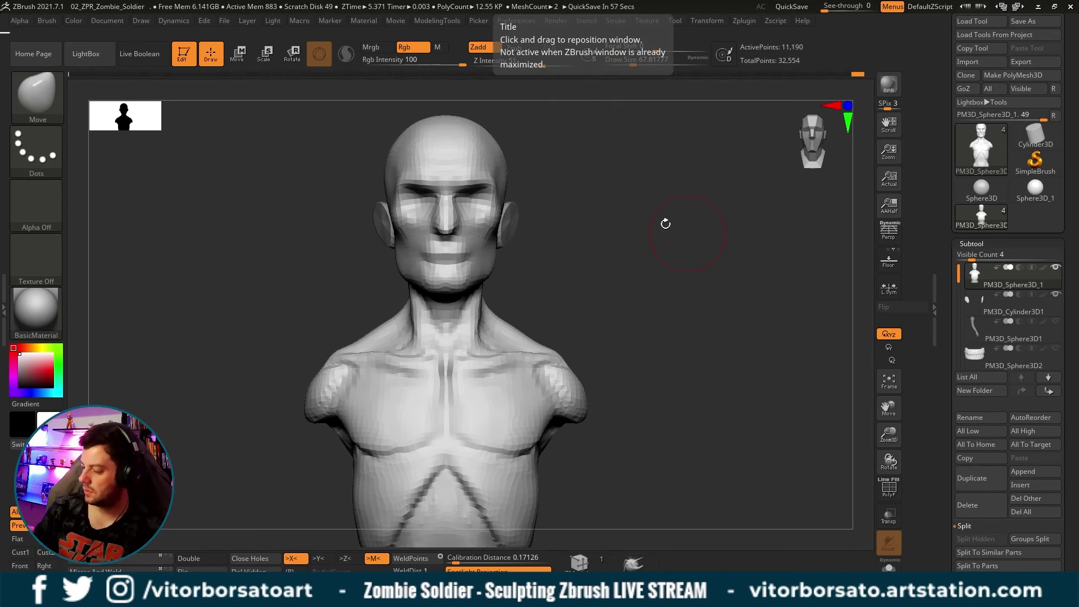
pyautogui.moveTo(665, 224)
pyautogui.mouseDown()
pyautogui.moveTo(680, 224)
pyautogui.moveTo(651, 244)
pyautogui.moveTo(548, 200)
pyautogui.mouseUp()
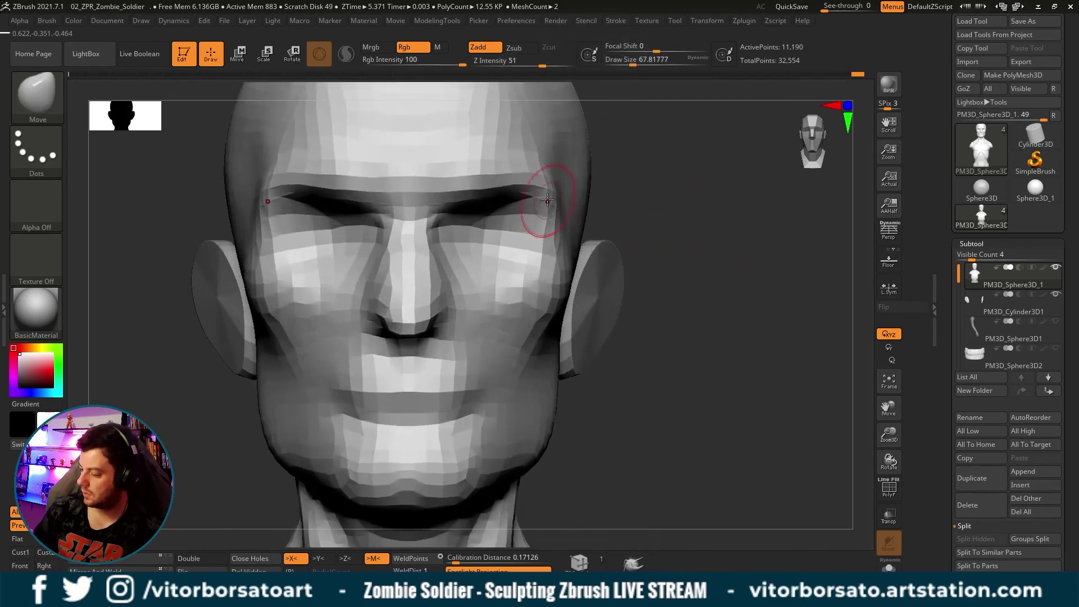
pyautogui.moveTo(855, 75)
pyautogui.mouseDown()
pyautogui.moveTo(751, 93)
pyautogui.moveTo(864, 77)
pyautogui.mouseUp()
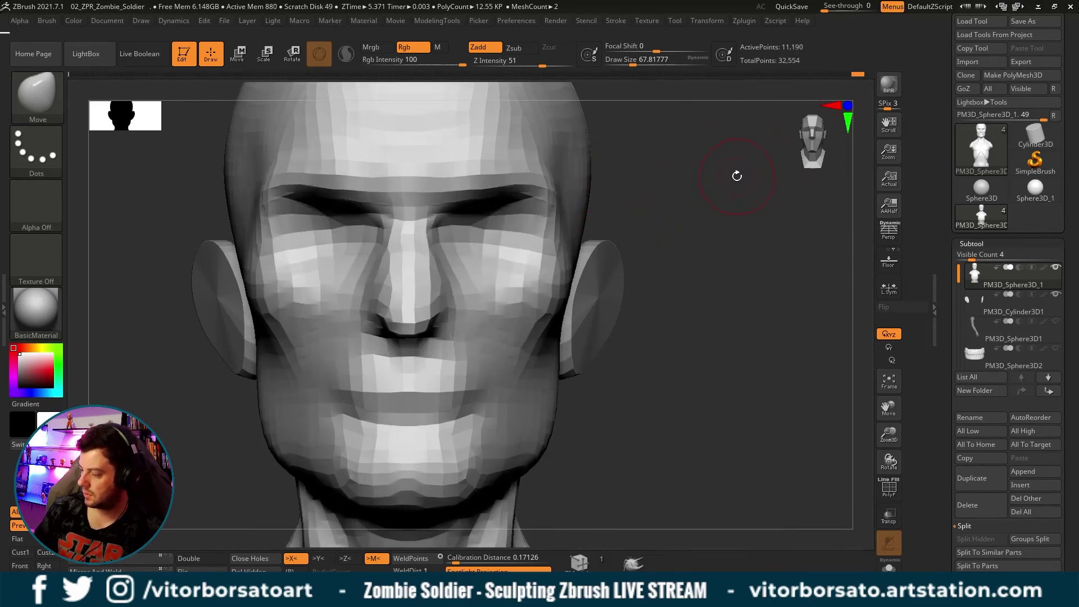
pyautogui.keyDown('alt'); pyautogui.moveTo(737, 176); pyautogui.dragTo(720, 224); pyautogui.keyUp('alt')
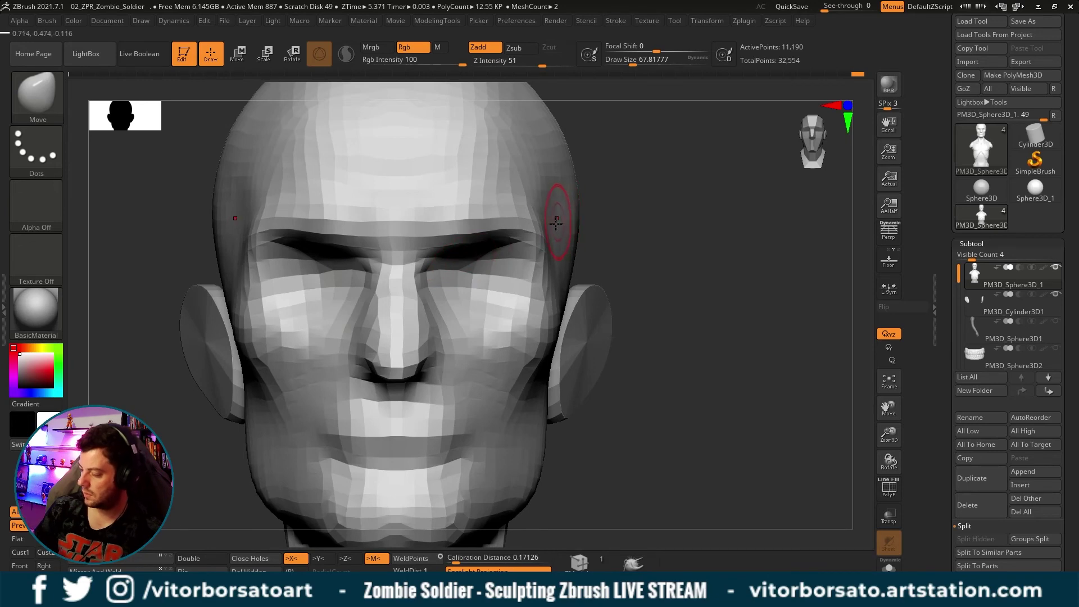
# Push the upper eyelid area at draw size about 153, then drop to 128 and check the profile.
pyautogui.press('s')
pyautogui.moveTo(537, 234); pyautogui.dragTo(546, 233)
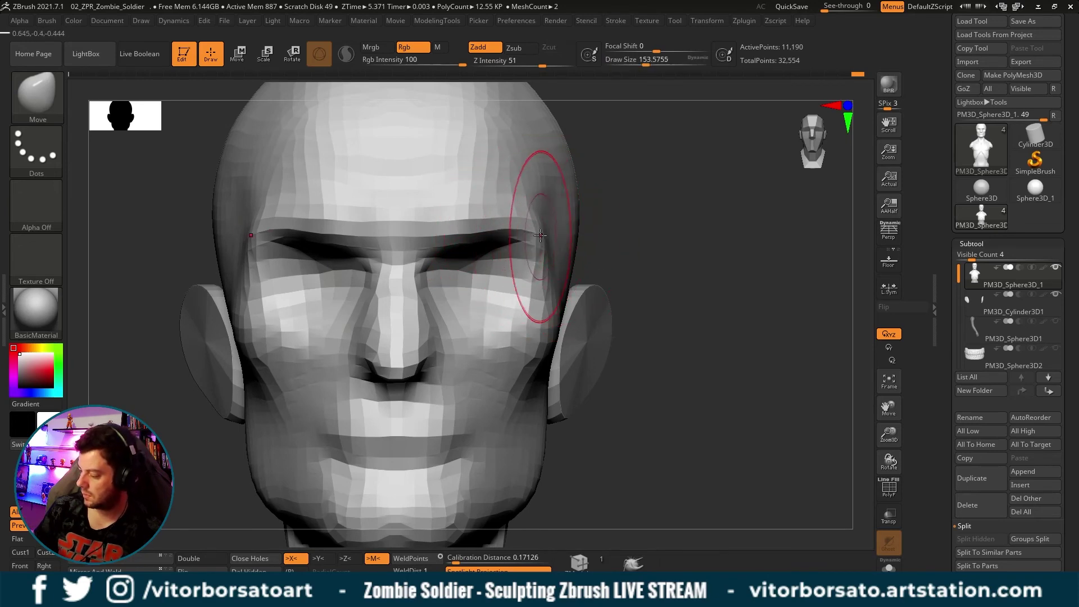
pyautogui.click(540, 242)
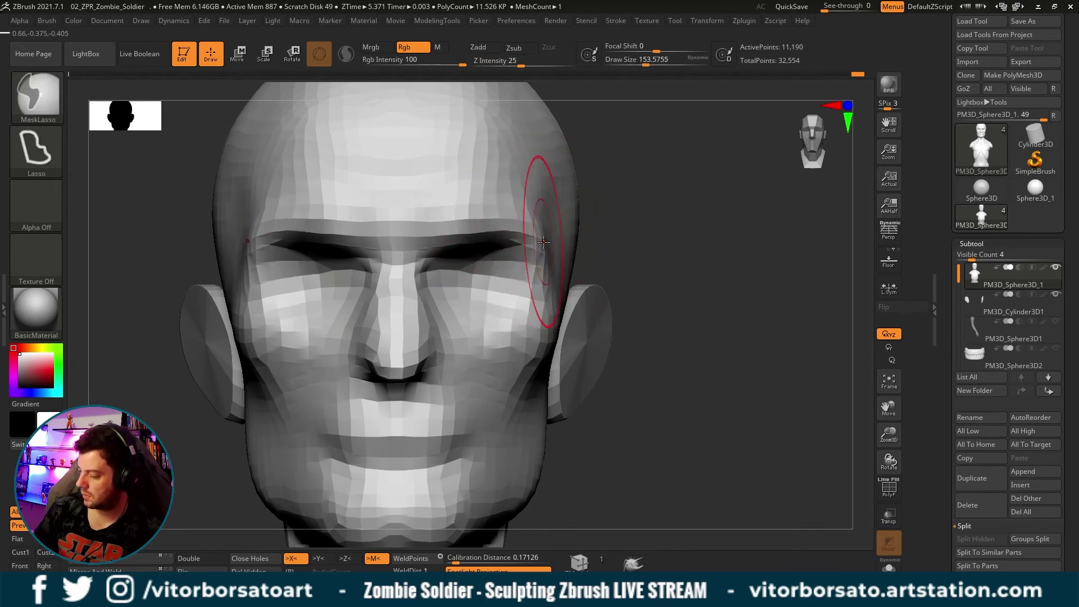
pyautogui.press('s')
pyautogui.moveTo(543, 243); pyautogui.dragTo(535, 242)
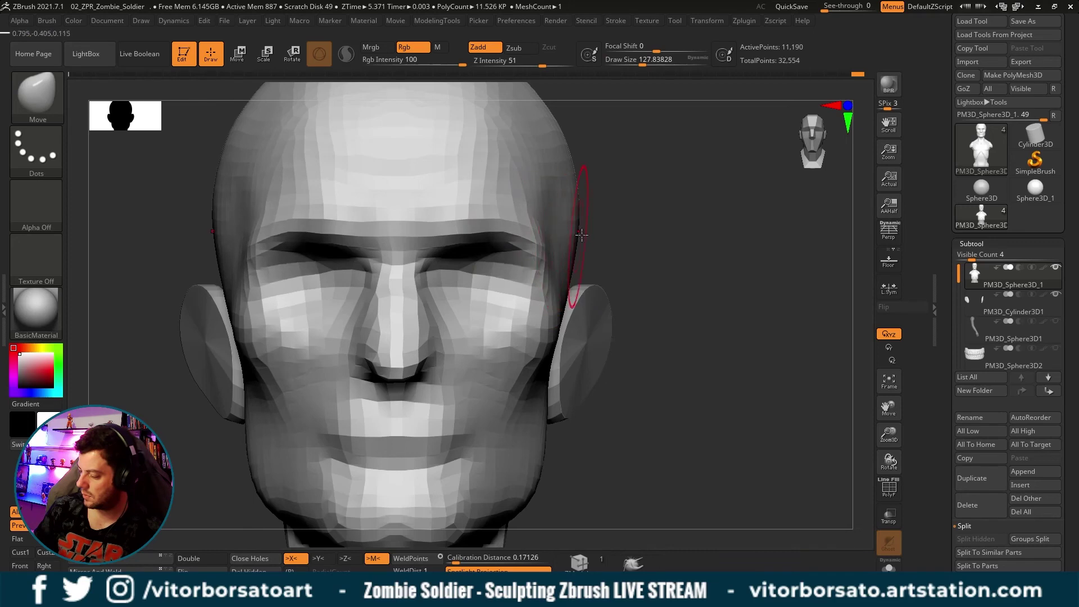
pyautogui.moveTo(710, 156)
pyautogui.mouseDown()
pyautogui.moveTo(641, 183)
pyautogui.moveTo(811, 91)
pyautogui.mouseUp()
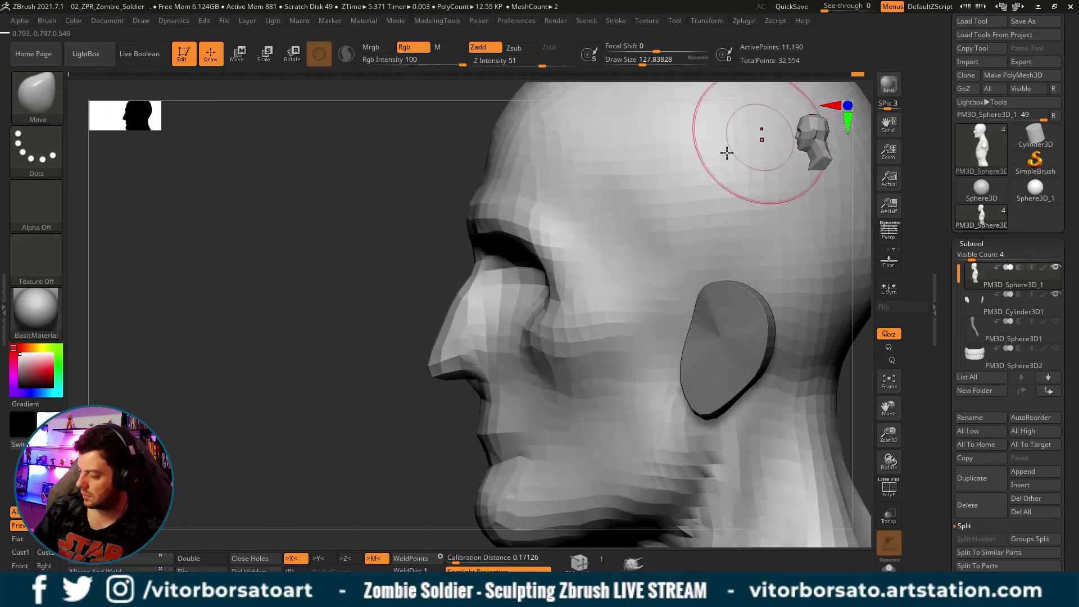
pyautogui.moveTo(725, 150)
pyautogui.mouseDown()
pyautogui.moveTo(375, 396)
pyautogui.moveTo(401, 313)
pyautogui.mouseUp()
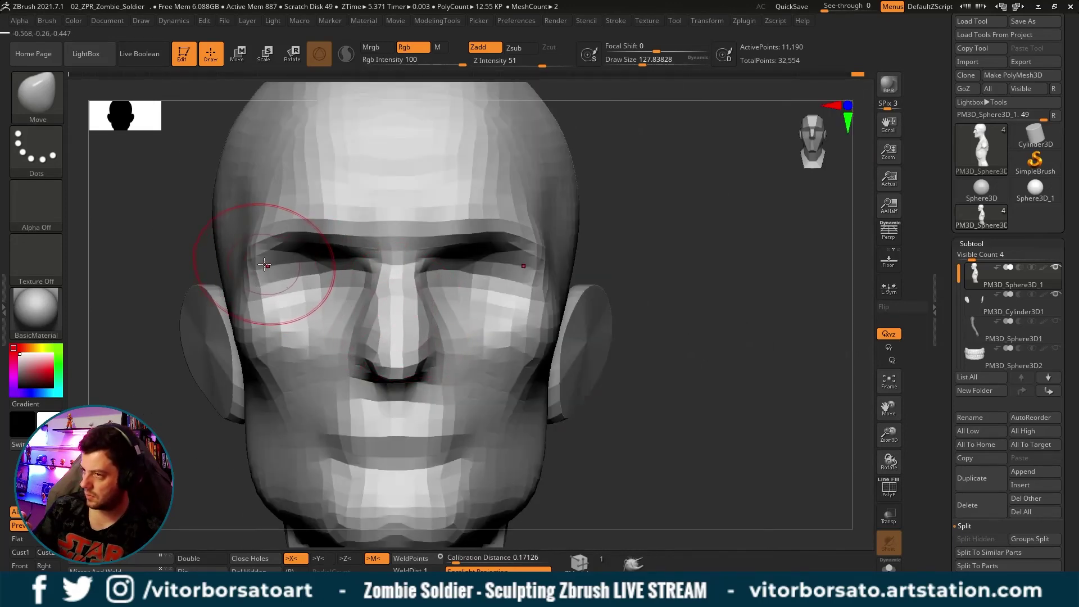
# Reshape the eye and under-eye area at draw size about 132, then shrink to 97.
pyautogui.press('[')
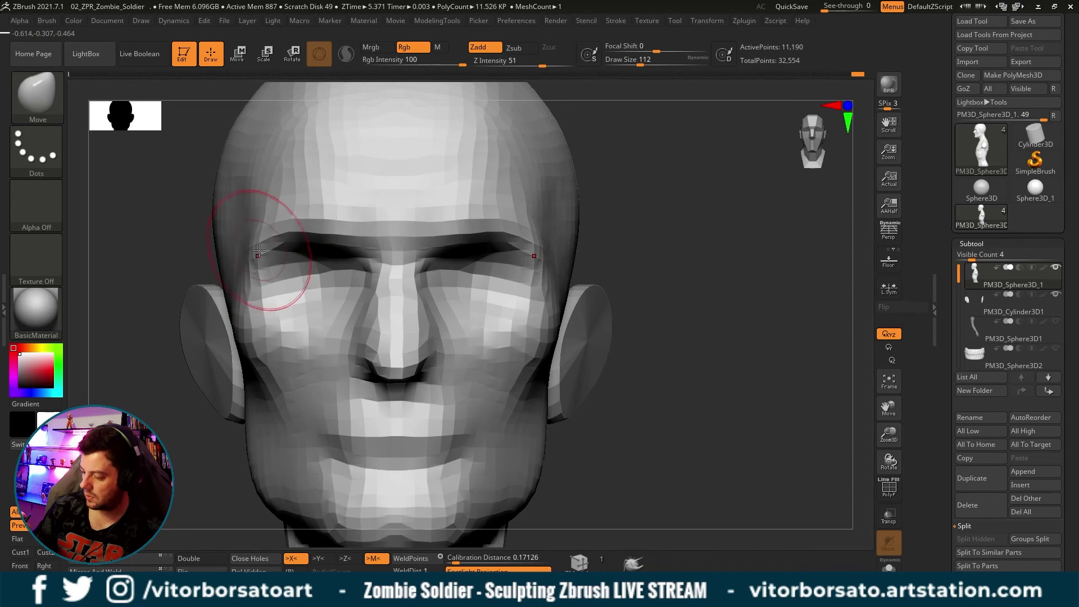
pyautogui.press('s')
pyautogui.moveTo(247, 243); pyautogui.dragTo(252, 236)
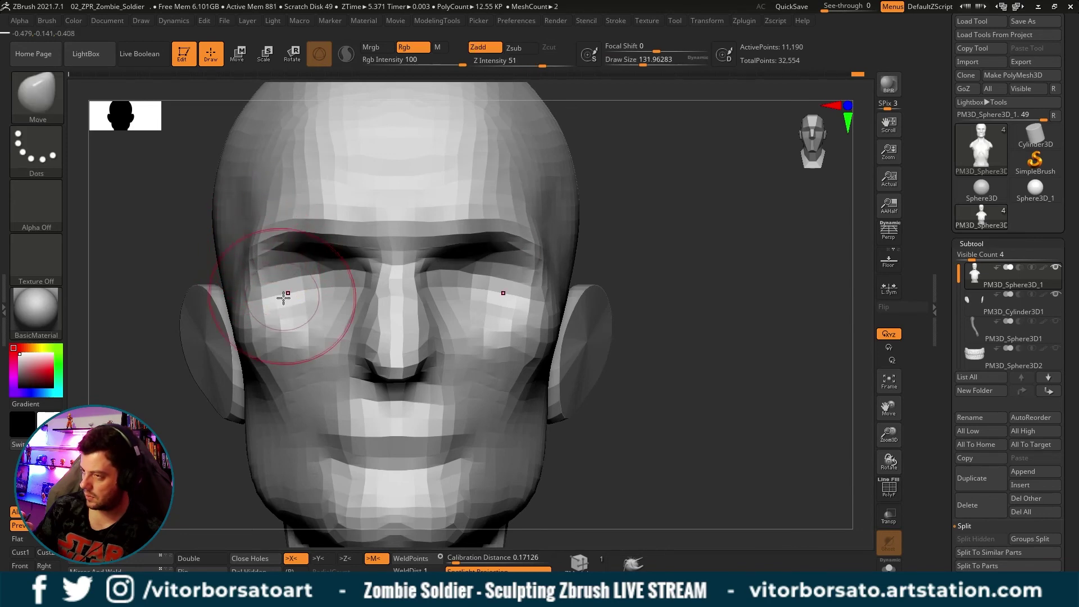
pyautogui.moveTo(285, 294); pyautogui.dragTo(294, 282)
pyautogui.press('[')
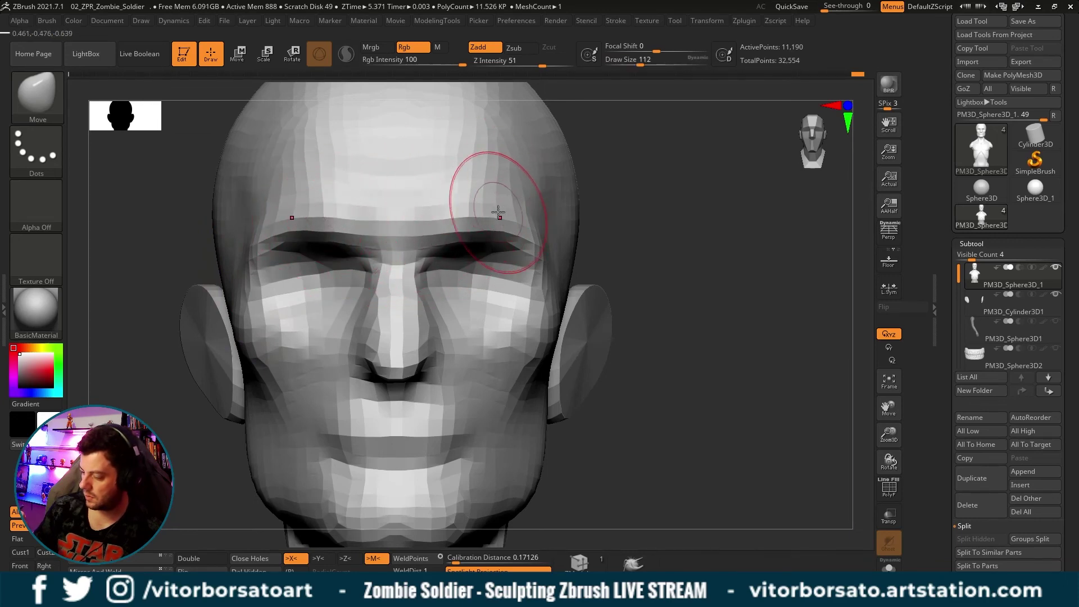
pyautogui.press('[')
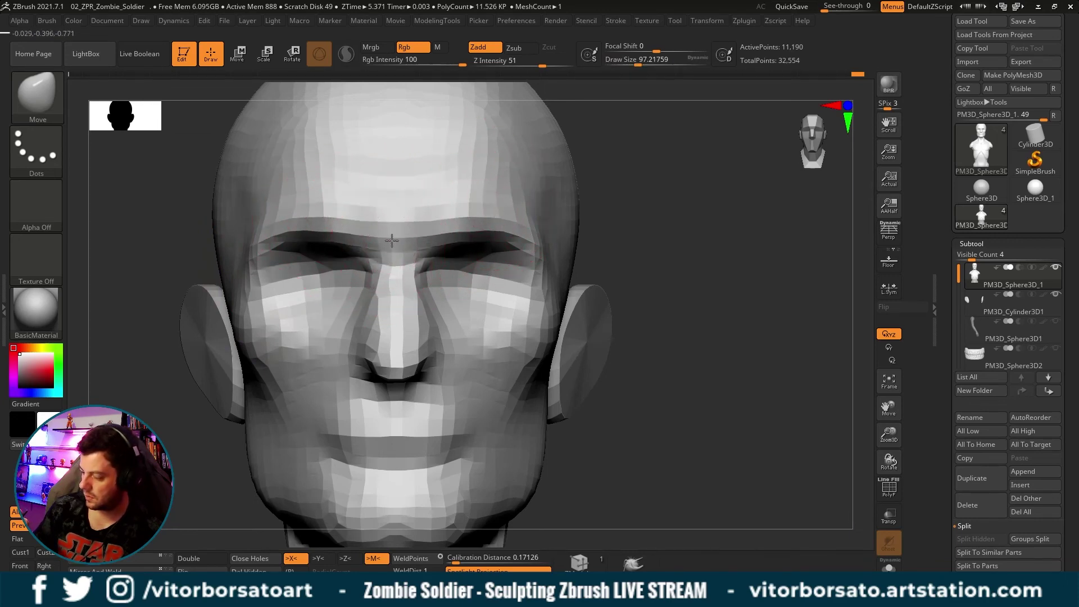
pyautogui.keyDown('ctrl'); pyautogui.moveTo(664, 211); pyautogui.dragTo(587, 192, button='right'); pyautogui.keyUp('ctrl')
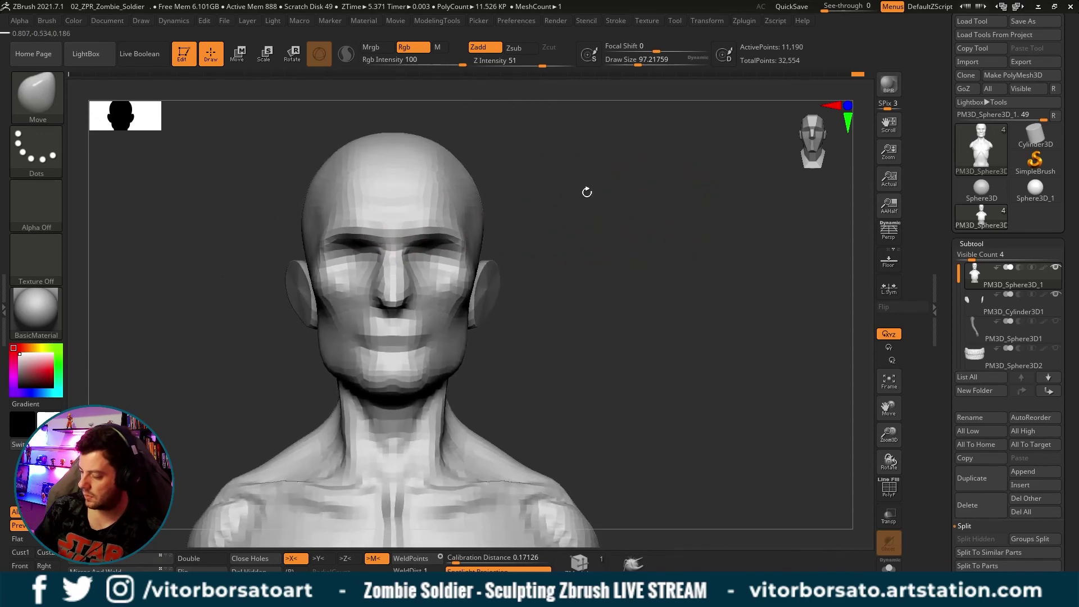
# Compare earlier sculpt states in the undo history and restore the latest one.
pyautogui.hotkey('ctrl', 'z')
pyautogui.hotkey('ctrl', 'z')
pyautogui.hotkey('ctrl', 'shift', 'z')
pyautogui.hotkey('ctrl', 'shift', 'z')
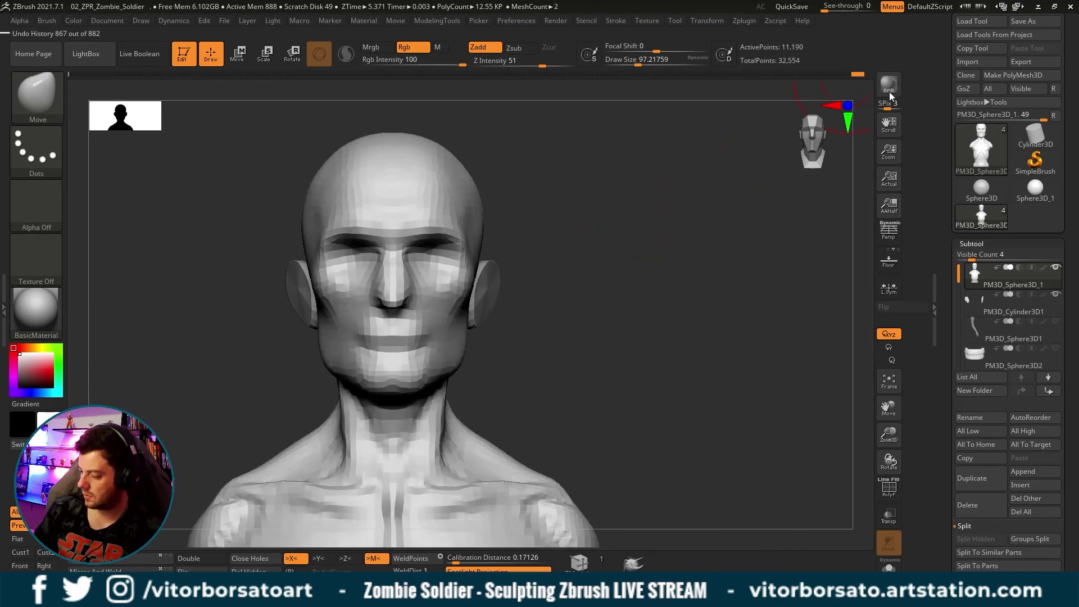
pyautogui.moveTo(863, 99); pyautogui.dragTo(535, 153)
pyautogui.moveTo(628, 165)
pyautogui.mouseDown()
pyautogui.moveTo(862, 158)
pyautogui.moveTo(929, 172)
pyautogui.mouseUp()
# Orbit around the head from profile to back, ending on a front view of the bust.
pyautogui.moveTo(758, 207)
pyautogui.mouseDown()
pyautogui.moveTo(735, 205)
pyautogui.moveTo(754, 197)
pyautogui.mouseUp()
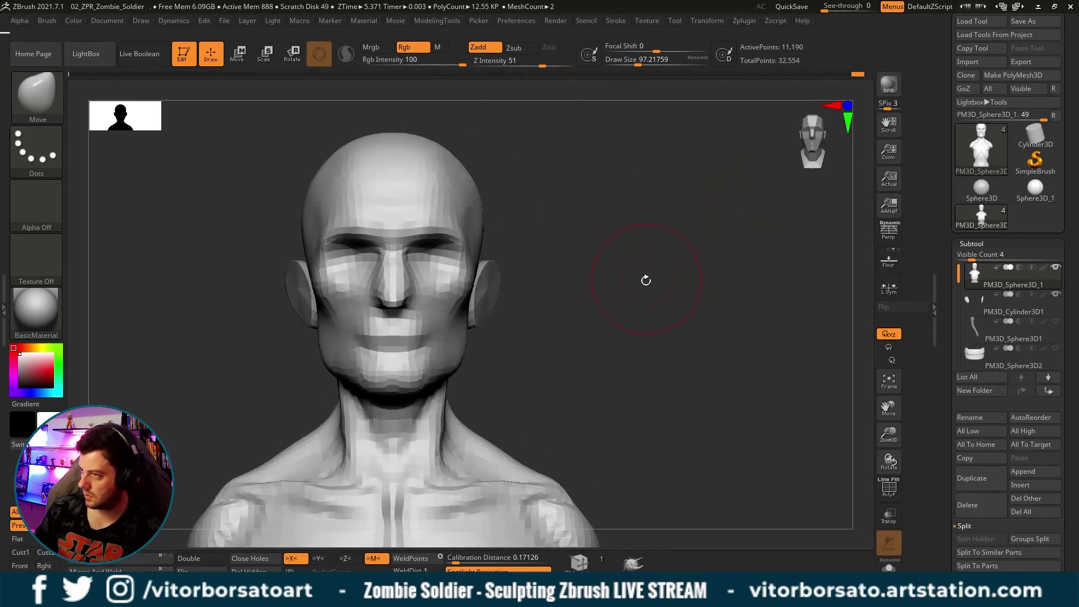
pyautogui.keyDown('alt'); pyautogui.moveTo(646, 281); pyautogui.dragTo(647, 219); pyautogui.keyUp('alt')
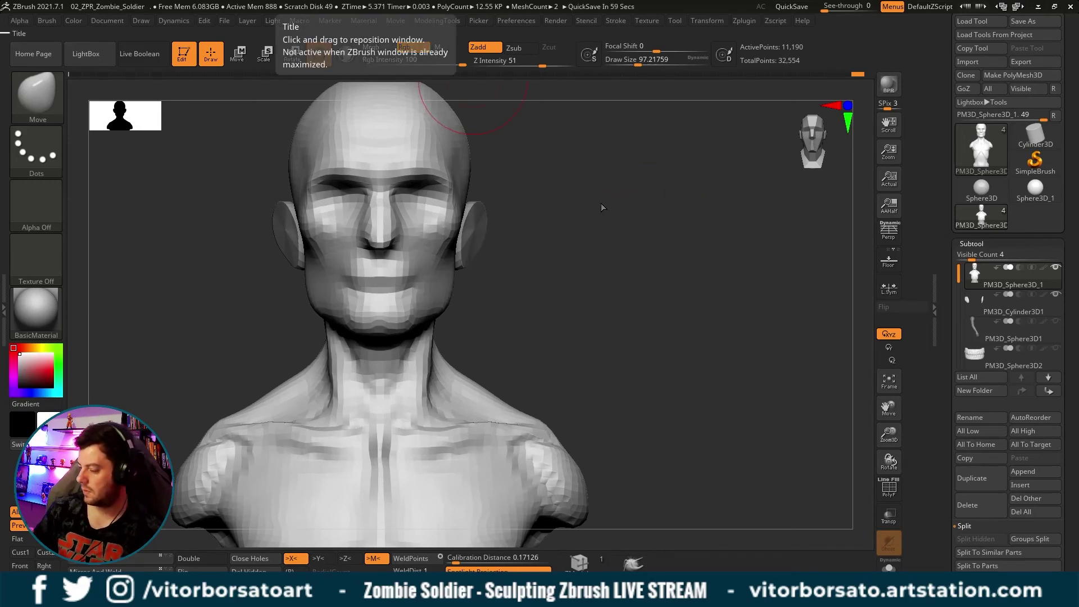
pyautogui.keyDown('alt'); pyautogui.moveTo(622, 225); pyautogui.dragTo(574, 288); pyautogui.keyUp('alt')
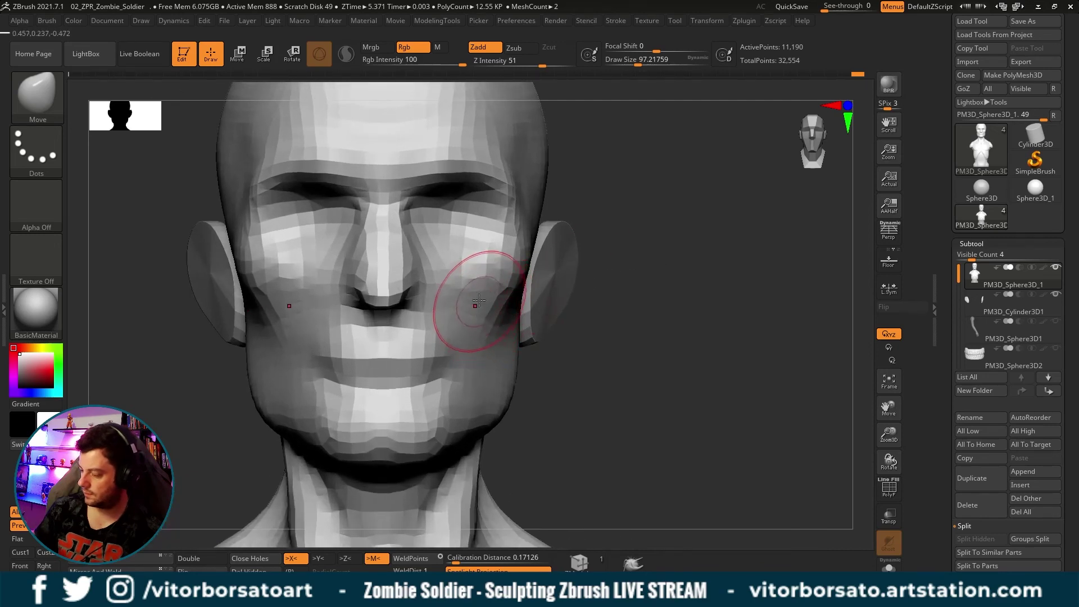
pyautogui.moveTo(518, 309); pyautogui.dragTo(531, 291, button='right')
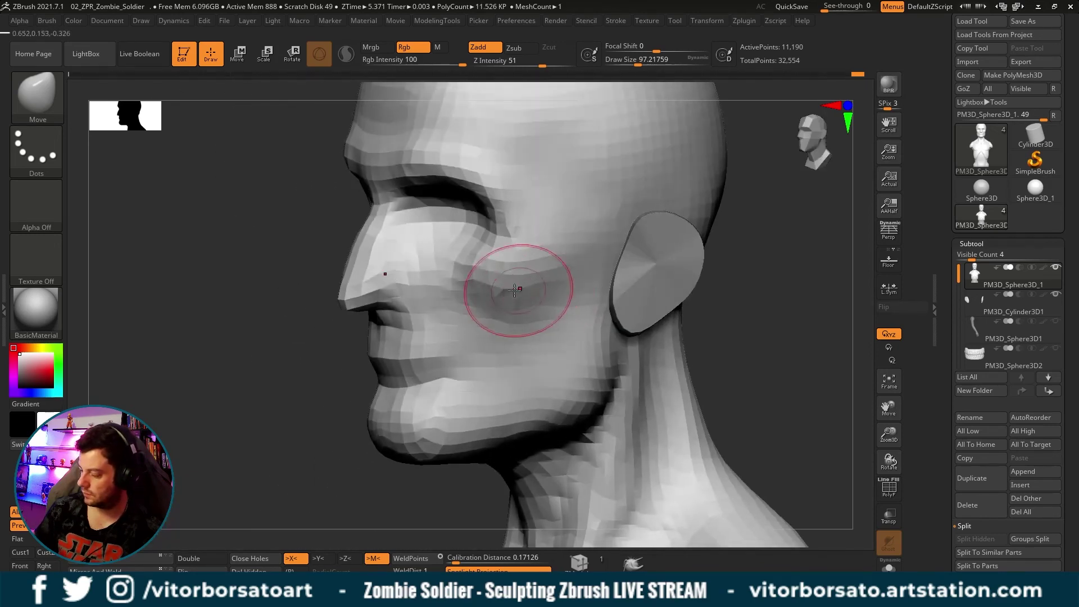
pyautogui.moveTo(638, 277); pyautogui.dragTo(679, 290, button='right')
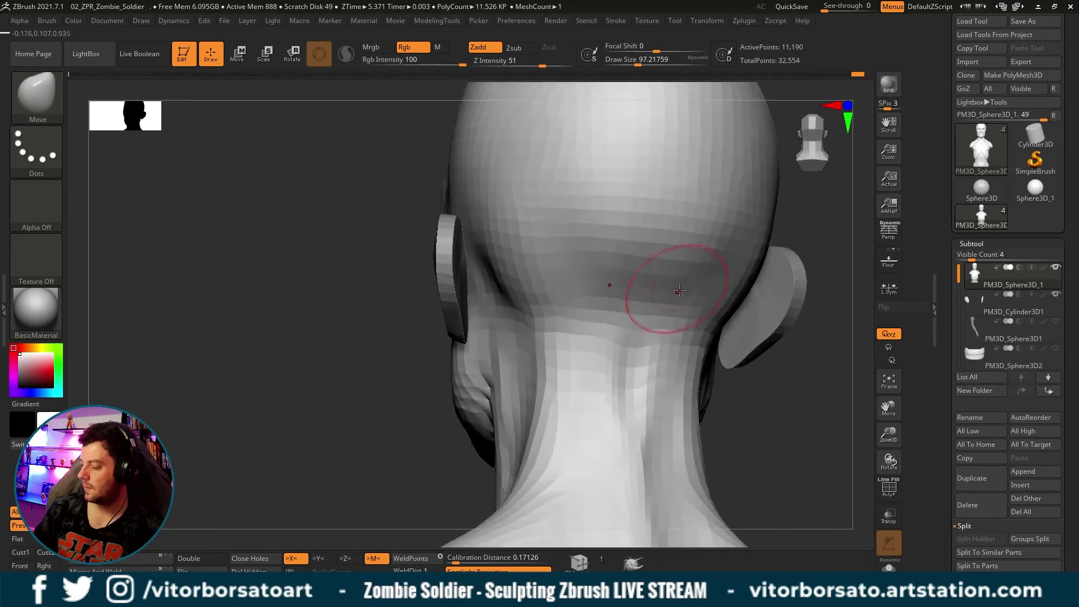
pyautogui.moveTo(828, 368)
pyautogui.mouseDown(button='right')
pyautogui.moveTo(658, 397)
pyautogui.moveTo(589, 392)
pyautogui.moveTo(643, 335)
pyautogui.mouseUp(button='right')
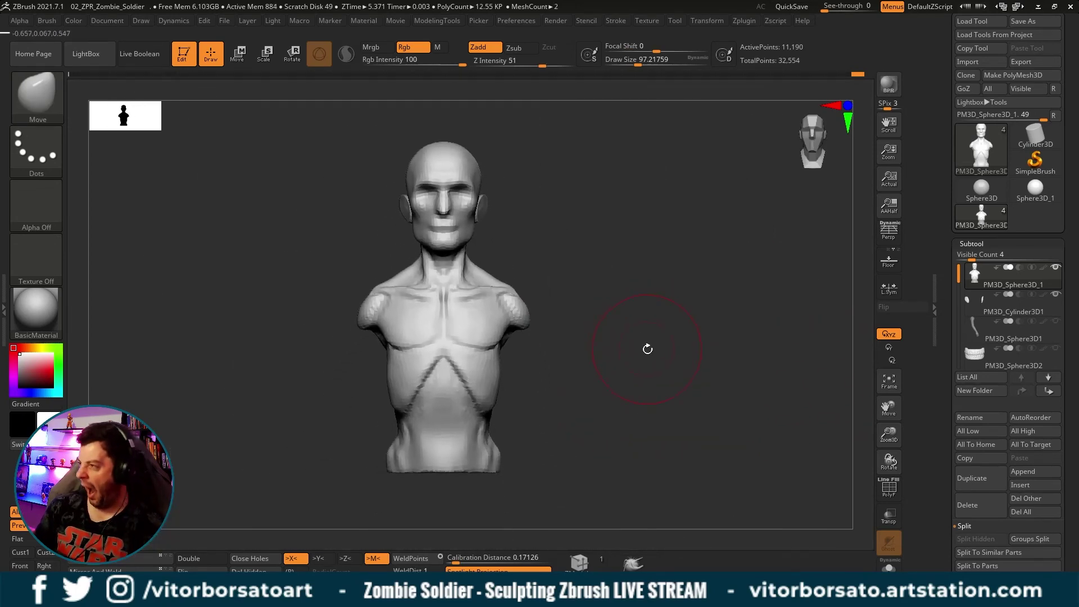
# Frame the lower abdomen and hips, enlarge the brush to about 167 and select ClayBuildup.
pyautogui.moveTo(649, 303)
pyautogui.mouseDown(button='right')
pyautogui.moveTo(682, 308)
pyautogui.moveTo(634, 321)
pyautogui.moveTo(680, 308)
pyautogui.moveTo(684, 320)
pyautogui.moveTo(685, 311)
pyautogui.mouseUp(button='right')
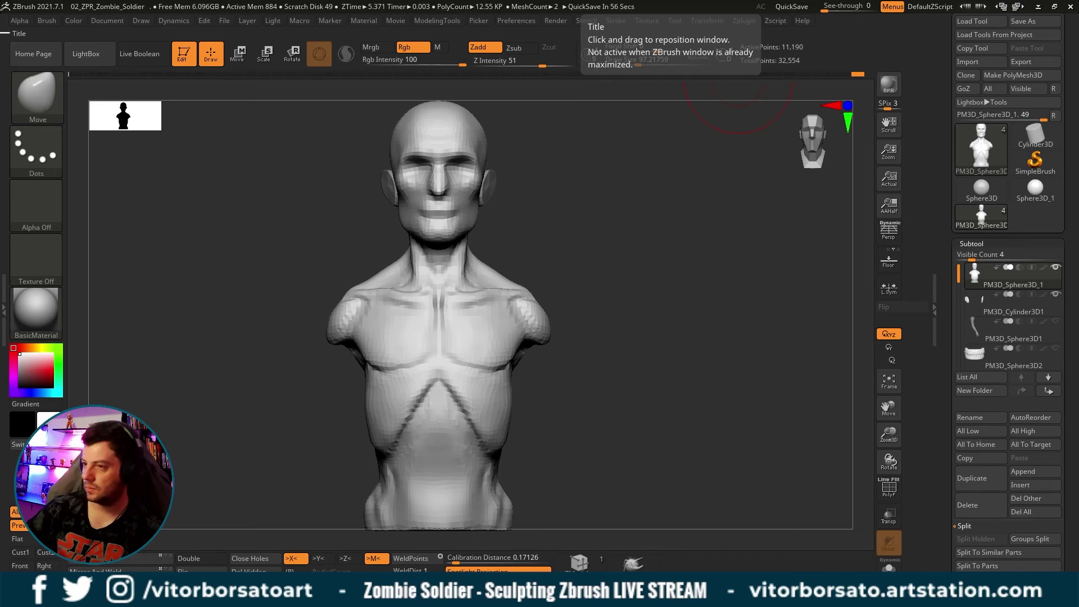
pyautogui.moveTo(623, 423)
pyautogui.mouseDown()
pyautogui.moveTo(618, 433)
pyautogui.moveTo(717, 427)
pyautogui.moveTo(643, 255)
pyautogui.mouseUp()
pyautogui.keyDown('ctrl'); pyautogui.moveTo(643, 255); pyautogui.dragTo(671, 312, button='right'); pyautogui.keyUp('ctrl')
pyautogui.keyDown('alt'); pyautogui.moveTo(675, 397); pyautogui.dragTo(677, 169); pyautogui.keyUp('alt')
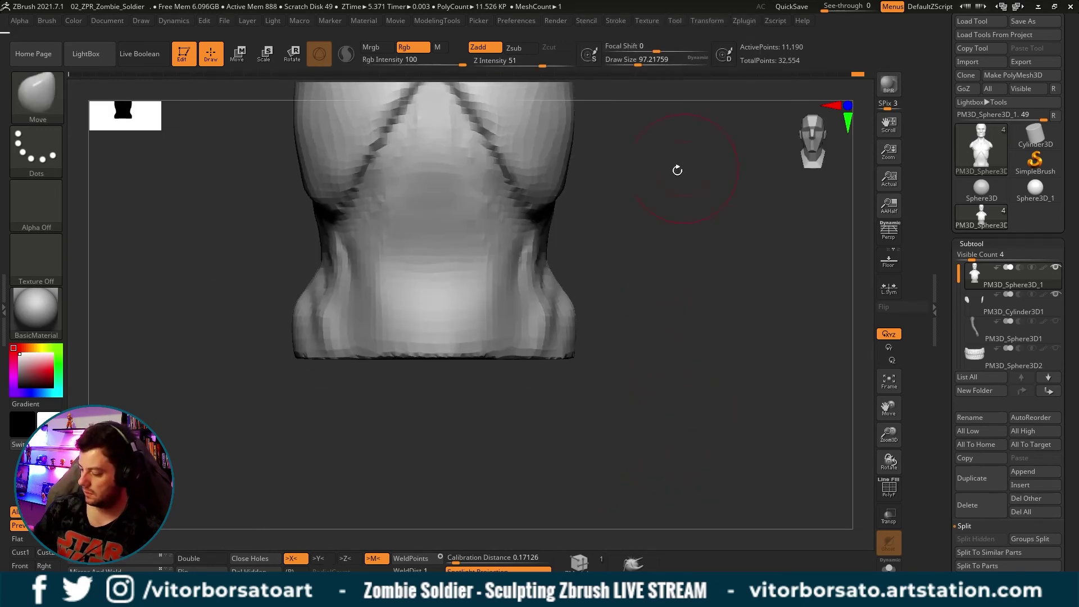
pyautogui.press('s')
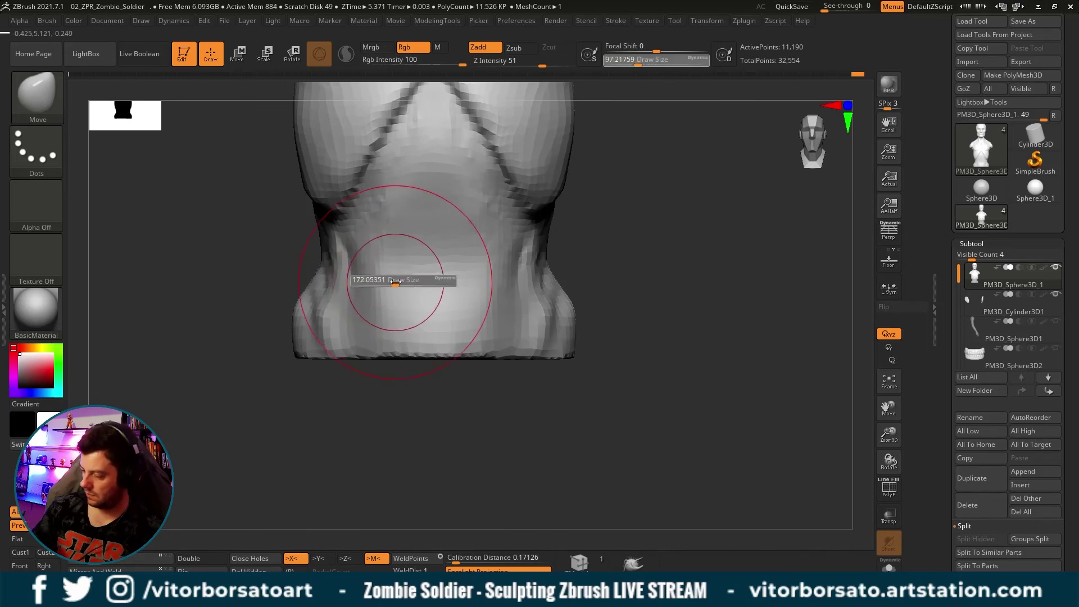
pyautogui.moveTo(386, 282)
pyautogui.mouseDown()
pyautogui.moveTo(400, 282)
pyautogui.moveTo(365, 410)
pyautogui.moveTo(321, 386)
pyautogui.mouseUp()
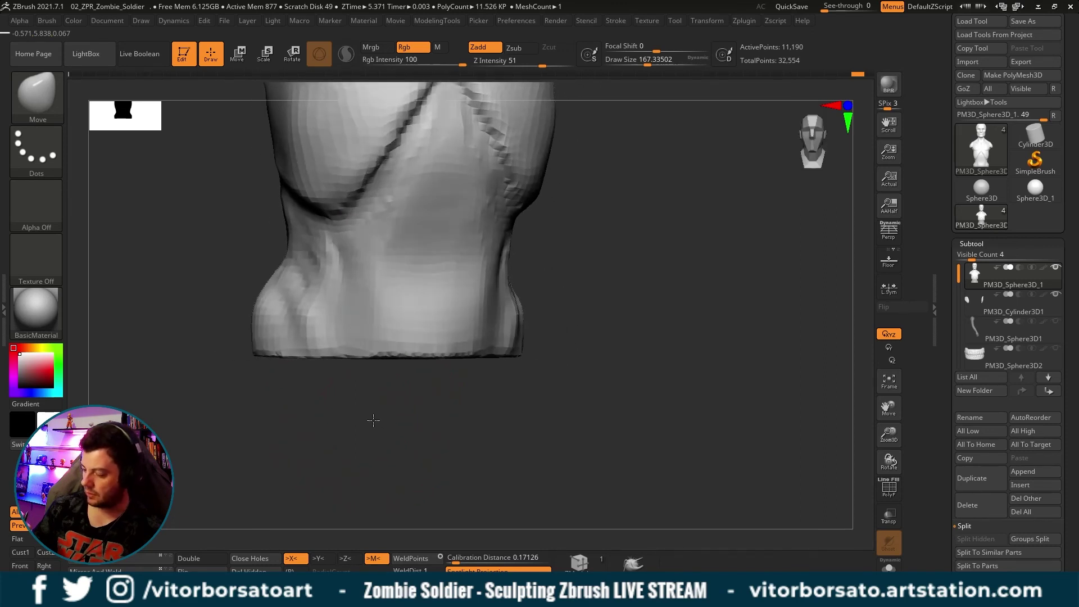
pyautogui.press('b')
pyautogui.press('c')
pyautogui.press('b')
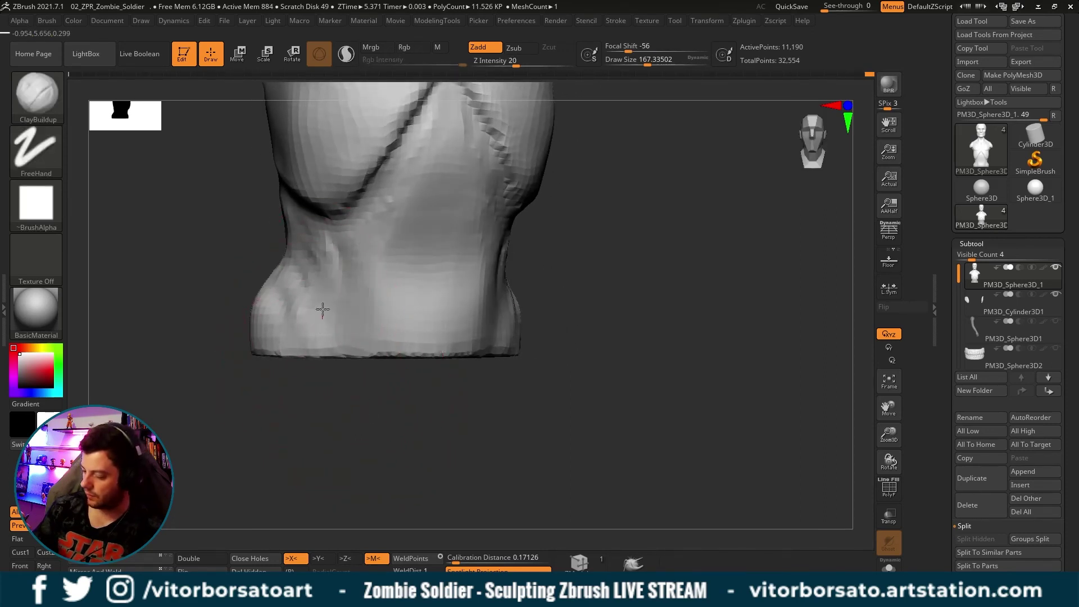
# Orbit below and around the torso, shrink the brush to about 97 and pan to the hip flank.
pyautogui.moveTo(360, 388); pyautogui.dragTo(361, 404)
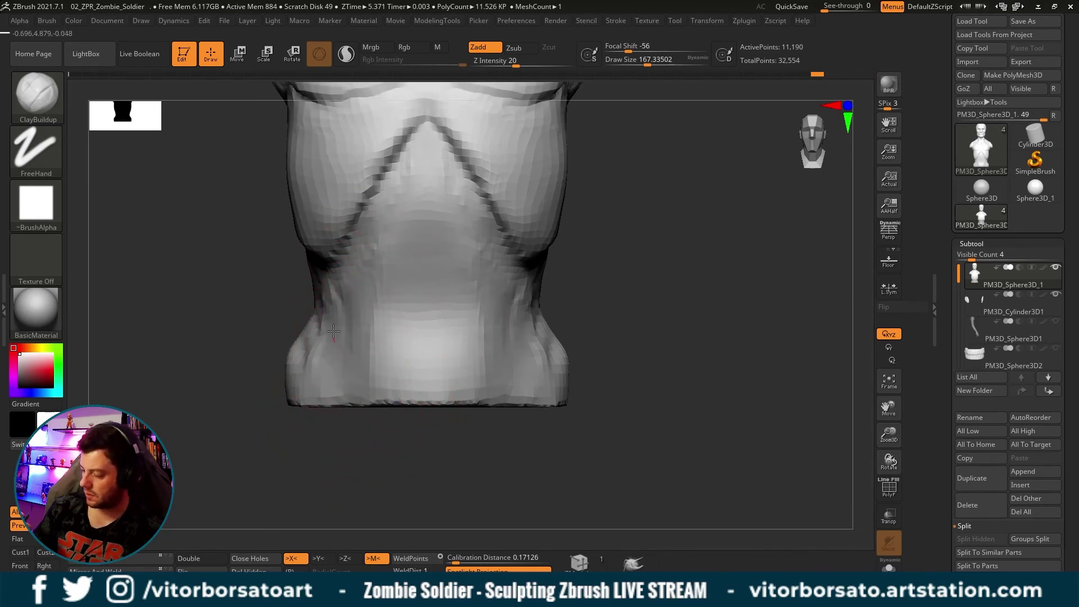
pyautogui.moveTo(343, 437); pyautogui.dragTo(352, 453)
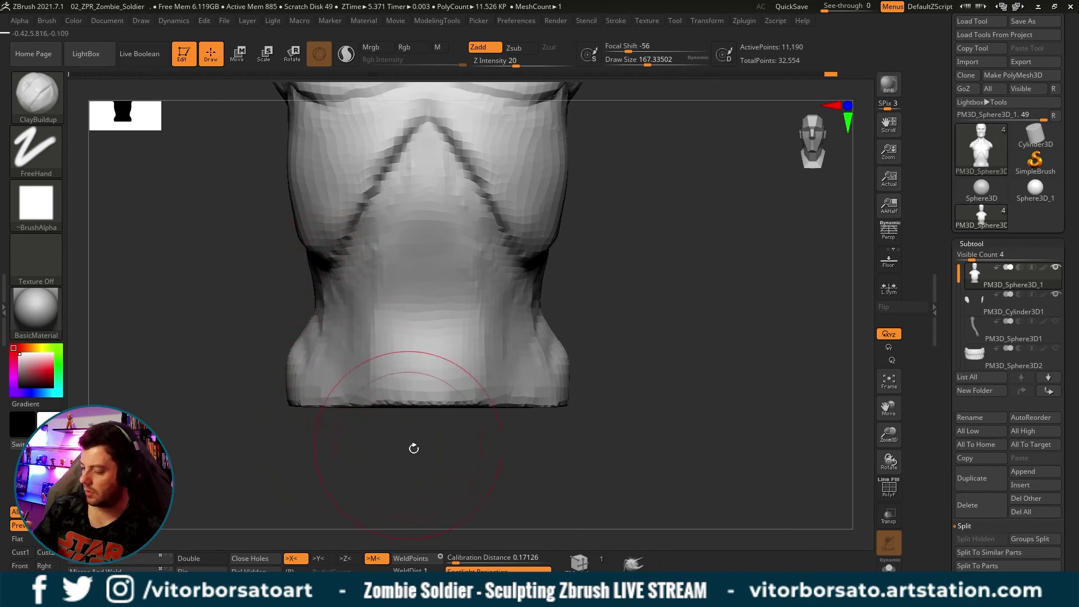
pyautogui.moveTo(414, 446)
pyautogui.mouseDown()
pyautogui.moveTo(579, 366)
pyautogui.moveTo(525, 368)
pyautogui.moveTo(602, 368)
pyautogui.moveTo(549, 350)
pyautogui.moveTo(487, 349)
pyautogui.mouseUp()
pyautogui.press('s')
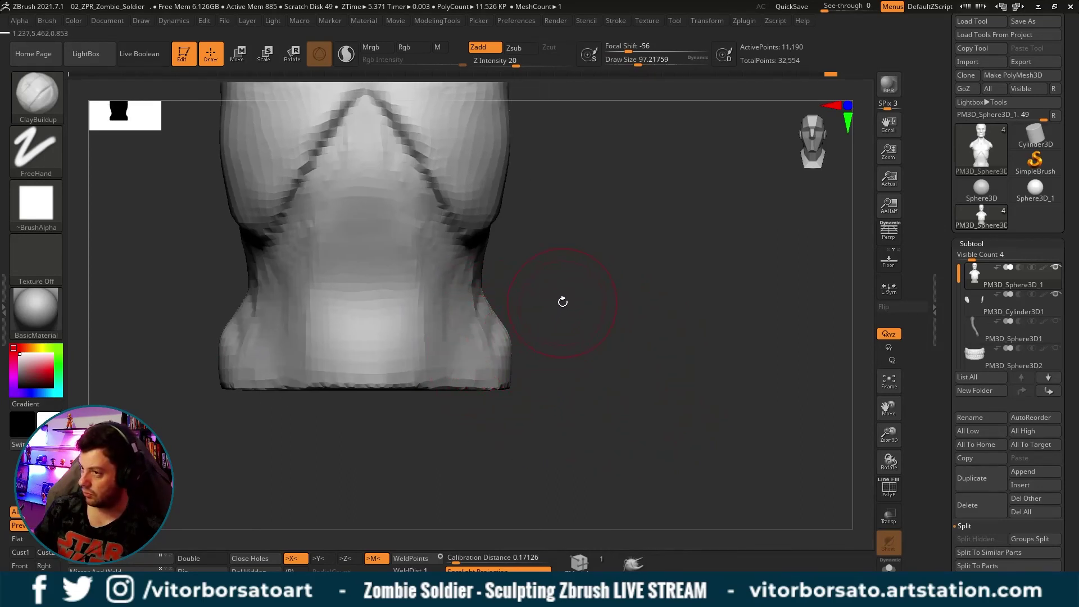
pyautogui.keyDown('alt'); pyautogui.moveTo(562, 302); pyautogui.dragTo(636, 304); pyautogui.keyUp('alt')
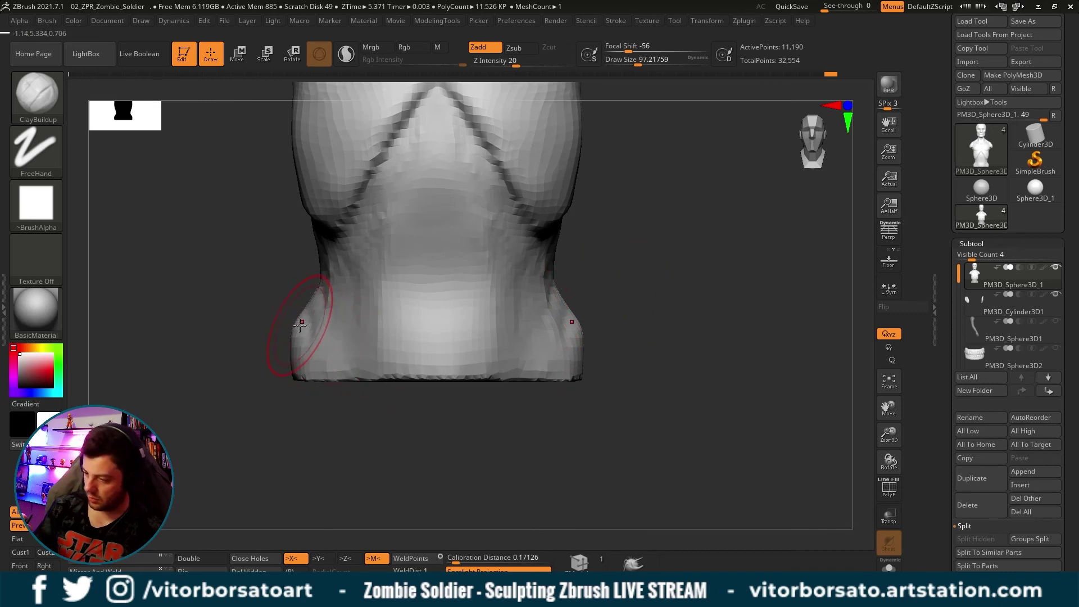
# With the Move brush and X symmetry, drag both hip edges outward and down, checking side and front.
pyautogui.press('b')
pyautogui.press('m')
pyautogui.press('v')
pyautogui.moveTo(295, 331); pyautogui.dragTo(296, 324)
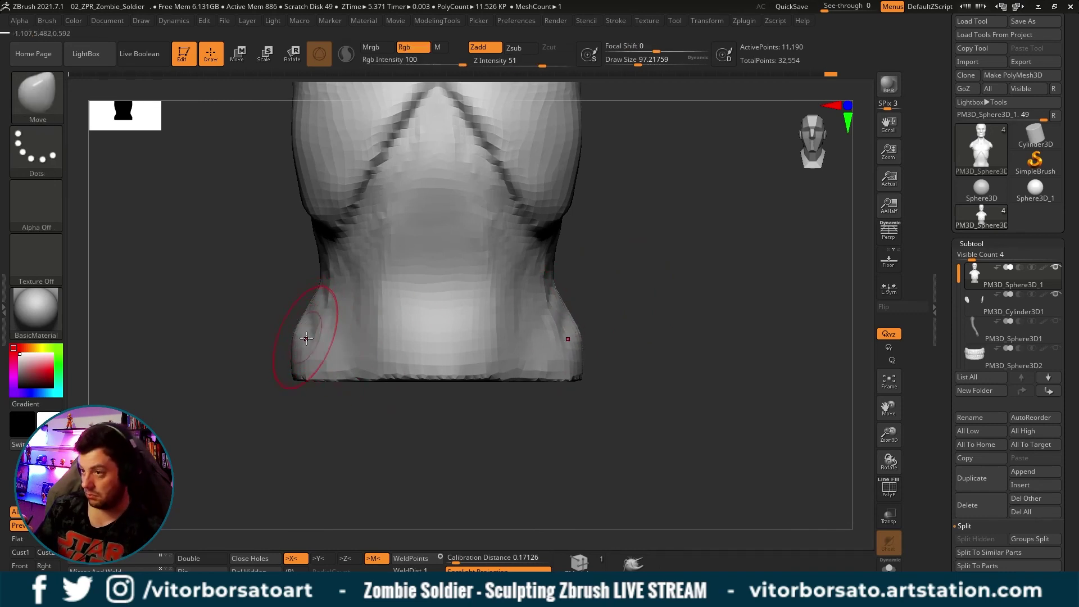
pyautogui.moveTo(302, 327); pyautogui.dragTo(294, 344)
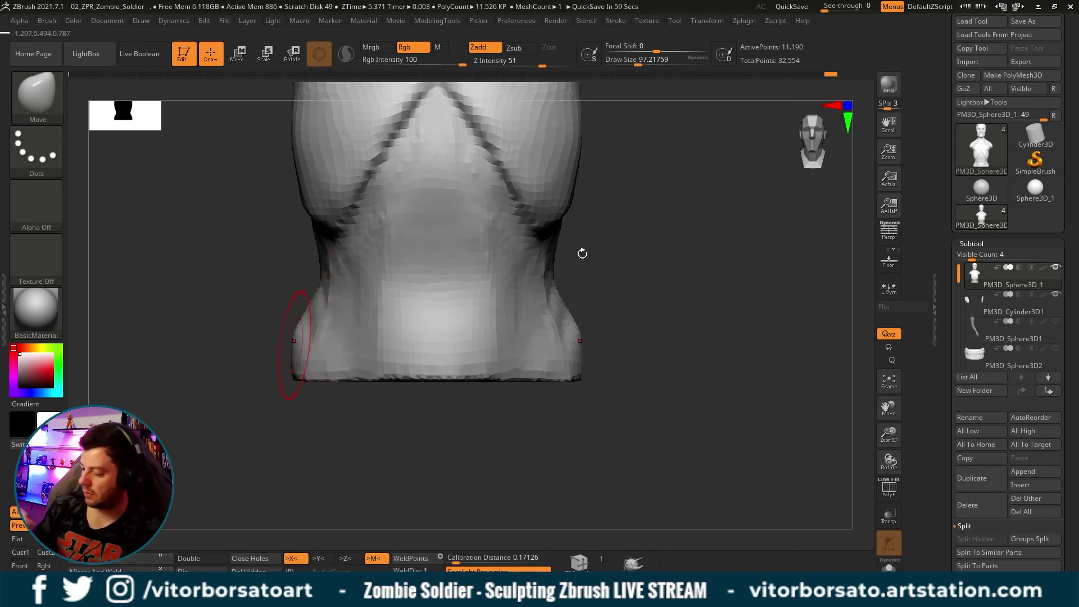
pyautogui.moveTo(583, 251)
pyautogui.mouseDown()
pyautogui.moveTo(679, 255)
pyautogui.moveTo(742, 241)
pyautogui.moveTo(689, 256)
pyautogui.moveTo(723, 241)
pyautogui.moveTo(586, 249)
pyautogui.mouseUp()
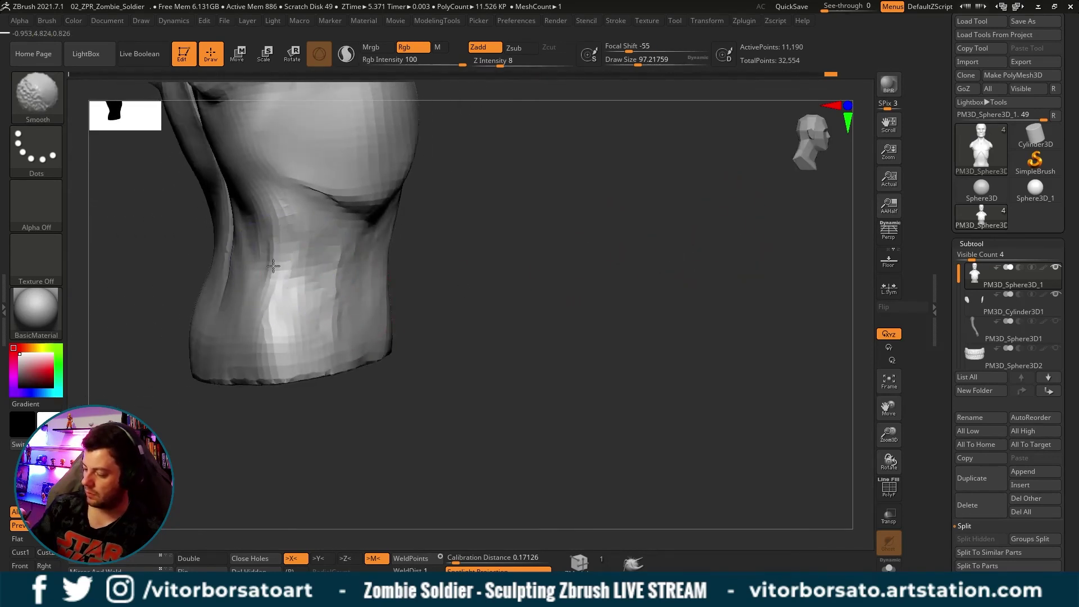
pyautogui.moveTo(292, 304)
pyautogui.mouseDown()
pyautogui.moveTo(592, 305)
pyautogui.moveTo(590, 373)
pyautogui.moveTo(567, 346)
pyautogui.mouseUp()
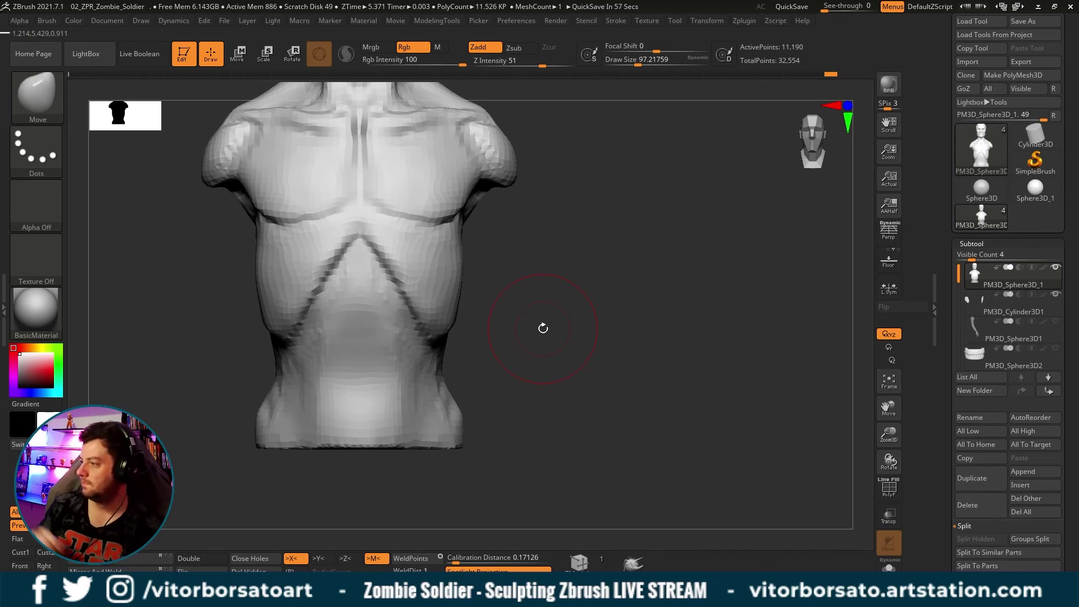
pyautogui.moveTo(543, 329)
pyautogui.mouseDown()
pyautogui.moveTo(584, 276)
pyautogui.moveTo(559, 294)
pyautogui.moveTo(618, 296)
pyautogui.moveTo(551, 321)
pyautogui.mouseUp()
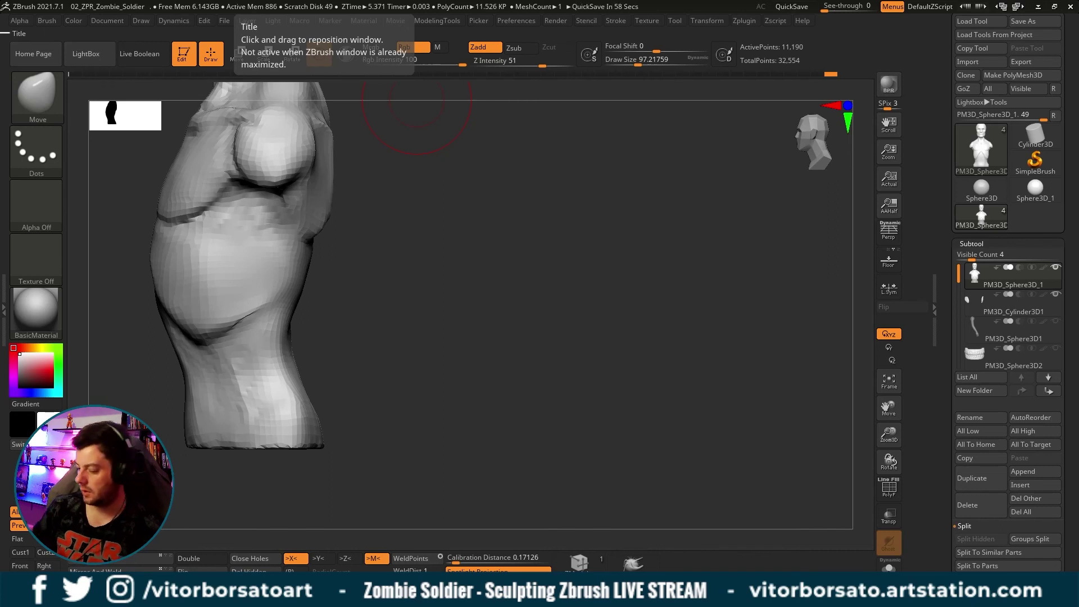
# Smooth the crease along the rib cage from a three-quarter front view.
pyautogui.moveTo(672, 244)
pyautogui.mouseDown()
pyautogui.moveTo(619, 281)
pyautogui.moveTo(645, 289)
pyautogui.mouseUp()
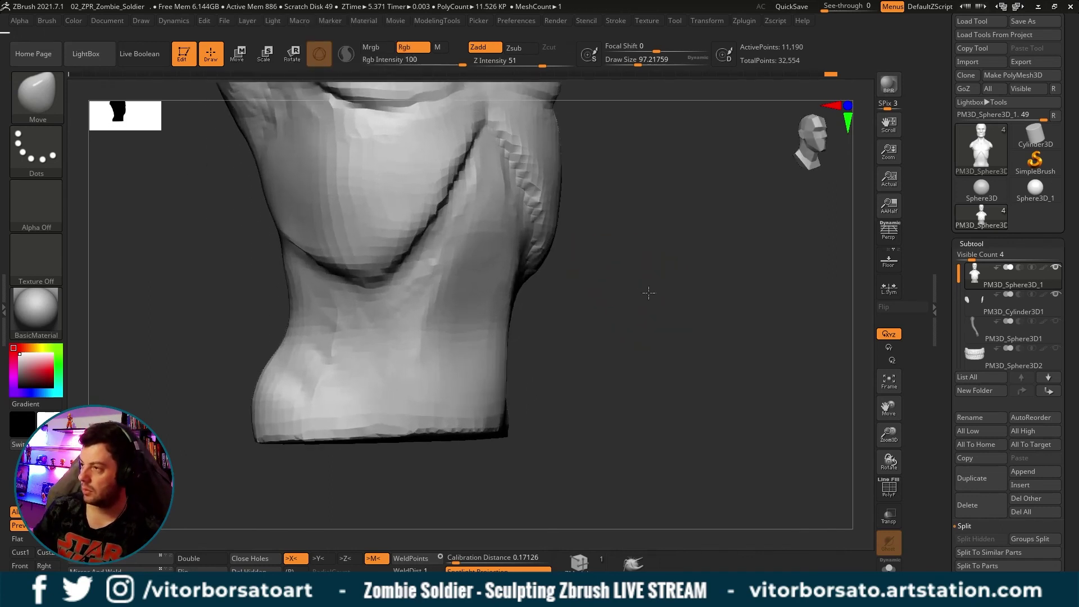
pyautogui.keyDown('shift'); pyautogui.moveTo(335, 274); pyautogui.dragTo(382, 278); pyautogui.keyUp('shift')
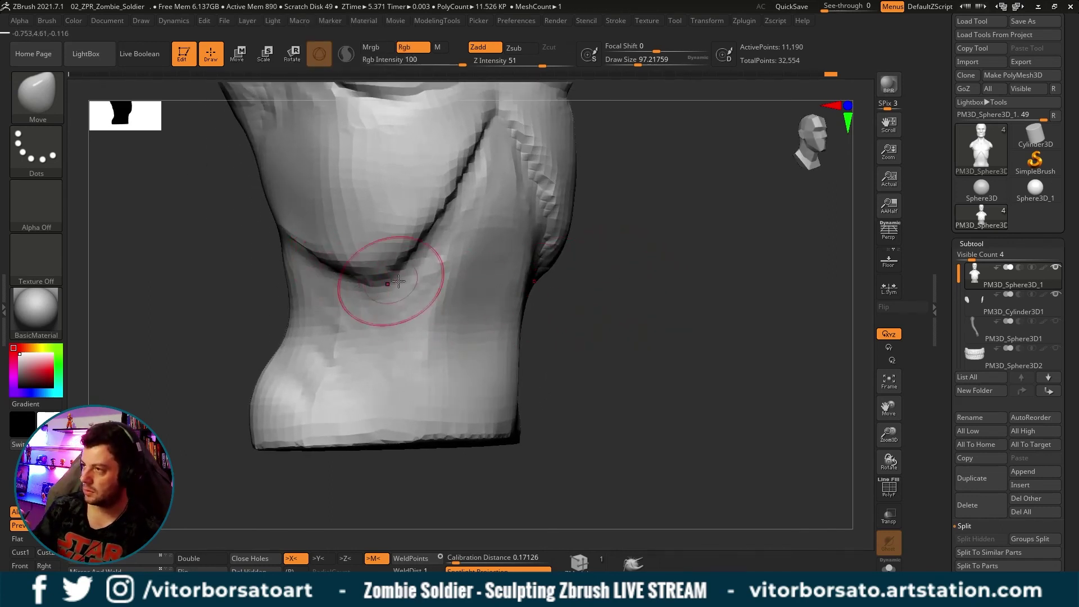
pyautogui.moveTo(607, 264)
pyautogui.mouseDown()
pyautogui.moveTo(624, 252)
pyautogui.moveTo(386, 212)
pyautogui.mouseUp()
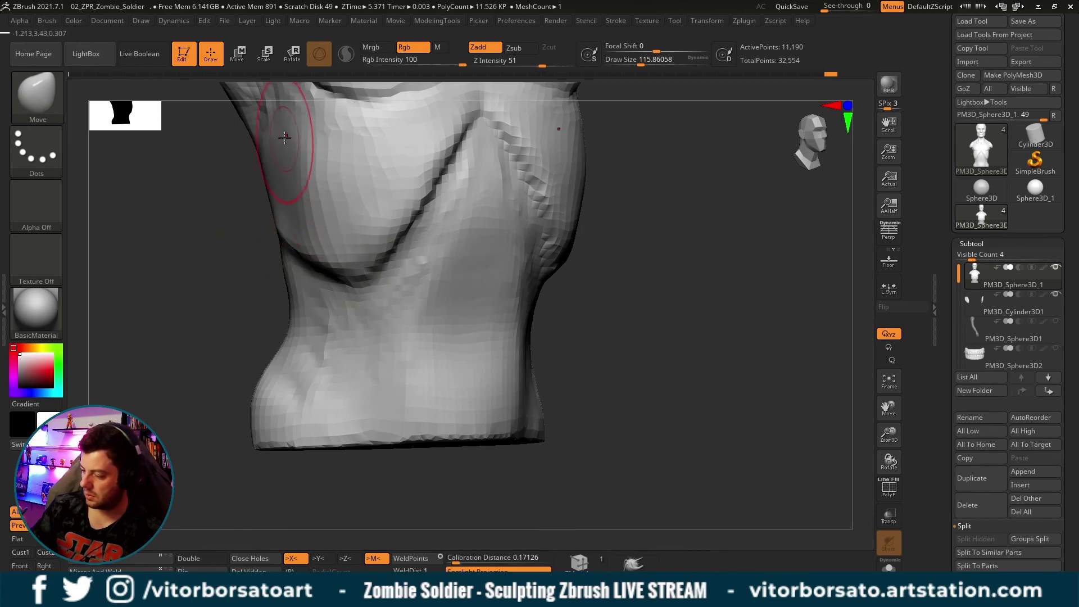
pyautogui.moveTo(562, 308)
pyautogui.mouseDown()
pyautogui.moveTo(589, 268)
pyautogui.moveTo(592, 292)
pyautogui.moveTo(573, 304)
pyautogui.moveTo(579, 337)
pyautogui.mouseUp()
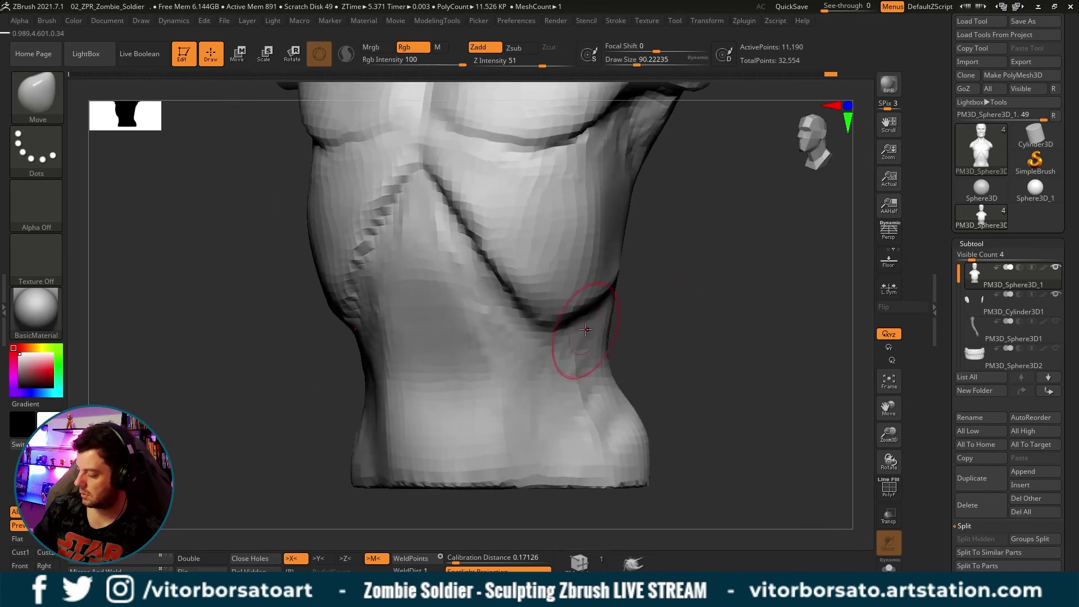
pyautogui.moveTo(647, 333); pyautogui.dragTo(592, 313)
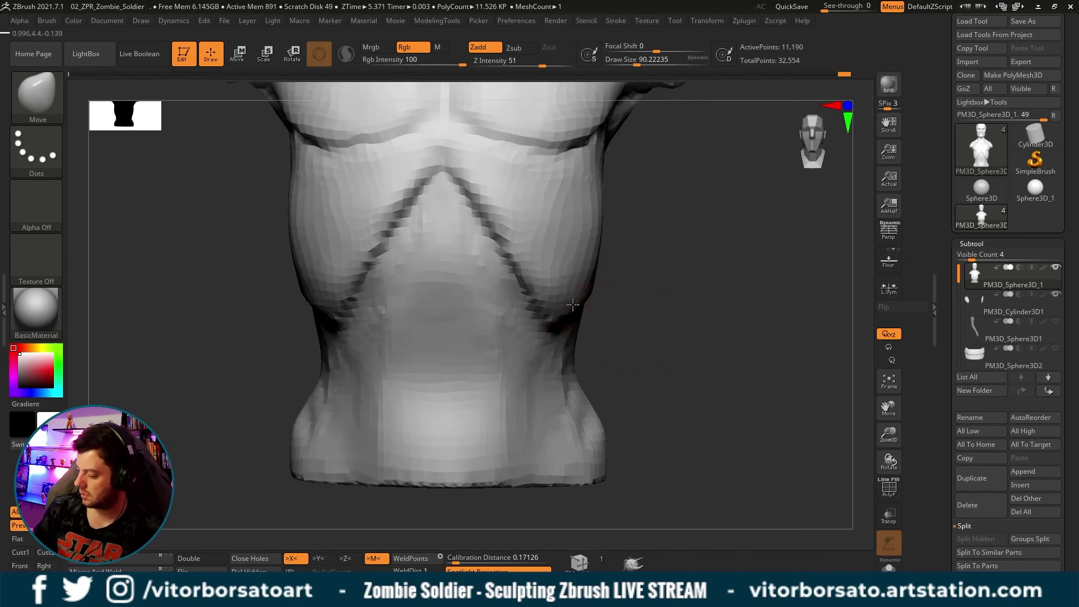
# Smooth the torso's side and back contours, adjusting brush size, then frame the whole bust.
pyautogui.moveTo(561, 267)
pyautogui.mouseDown()
pyautogui.moveTo(584, 337)
pyautogui.moveTo(552, 304)
pyautogui.mouseUp()
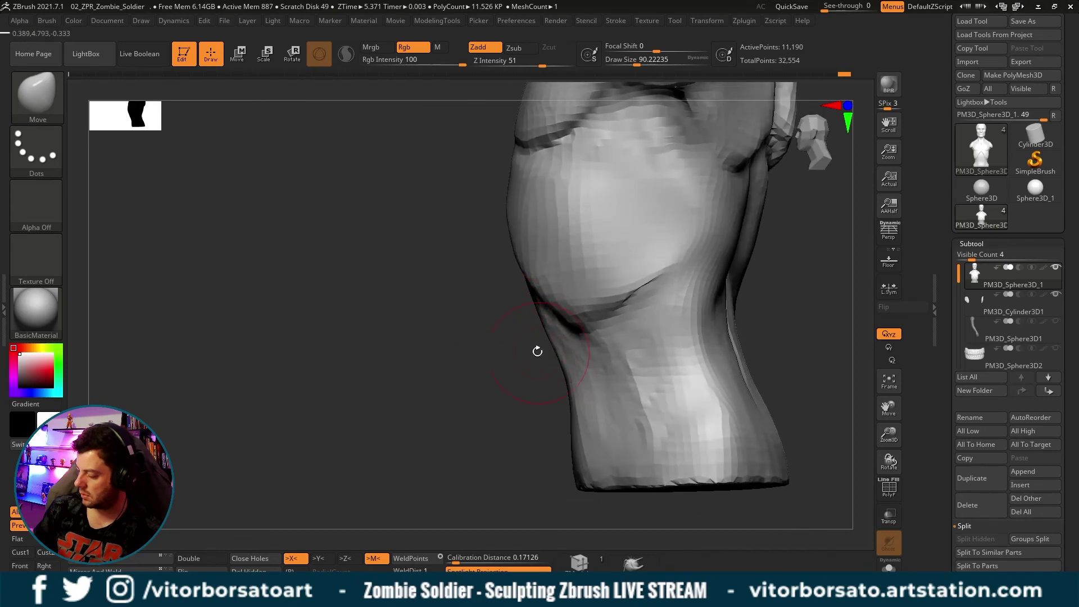
pyautogui.moveTo(535, 352); pyautogui.dragTo(613, 305)
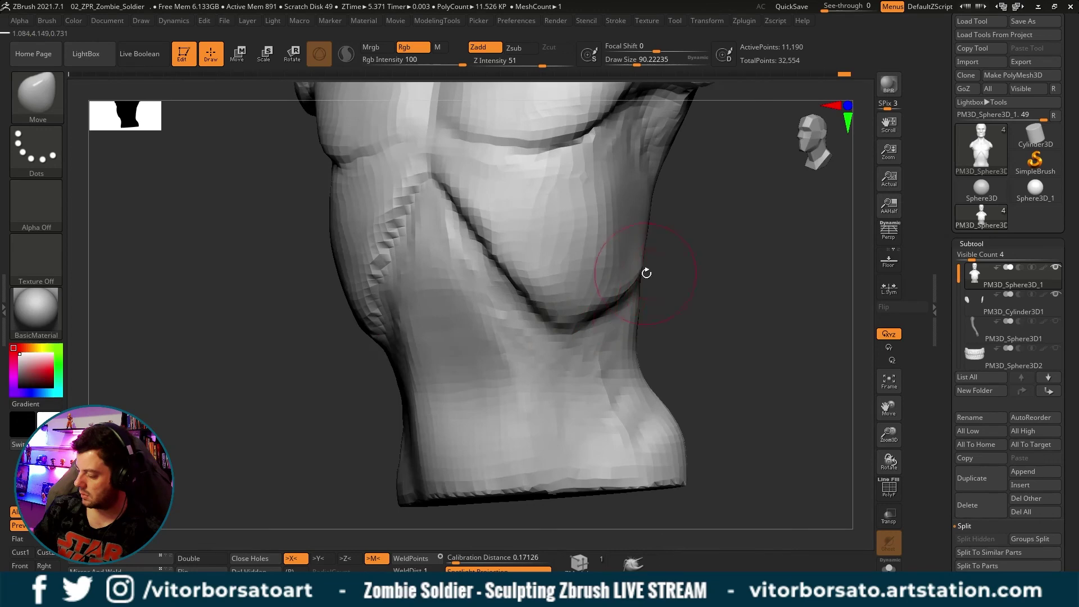
pyautogui.press('[')
pyautogui.moveTo(644, 273); pyautogui.dragTo(617, 296)
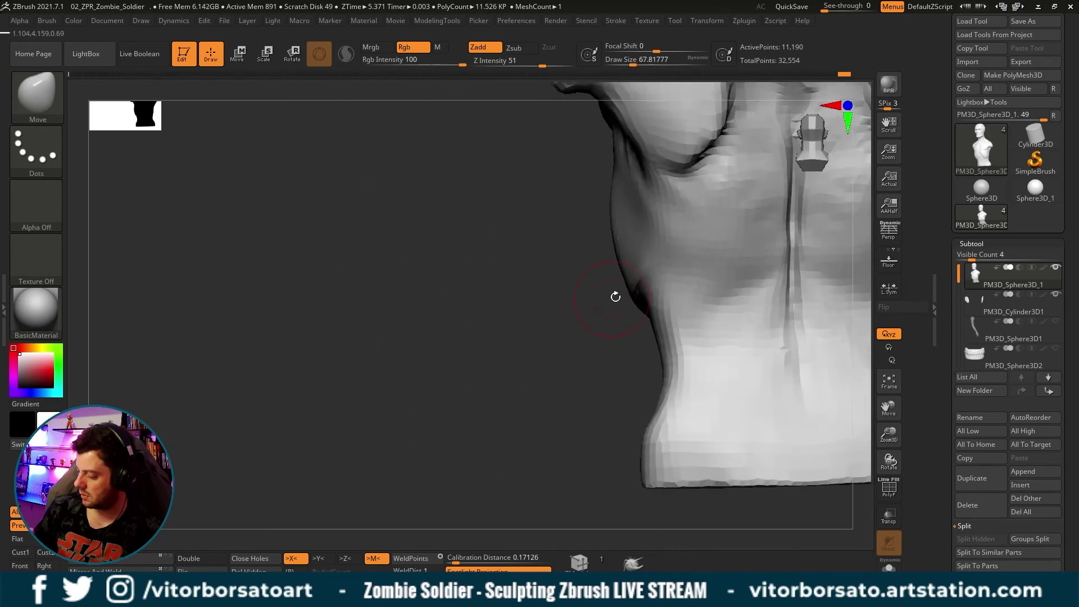
pyautogui.press(']')
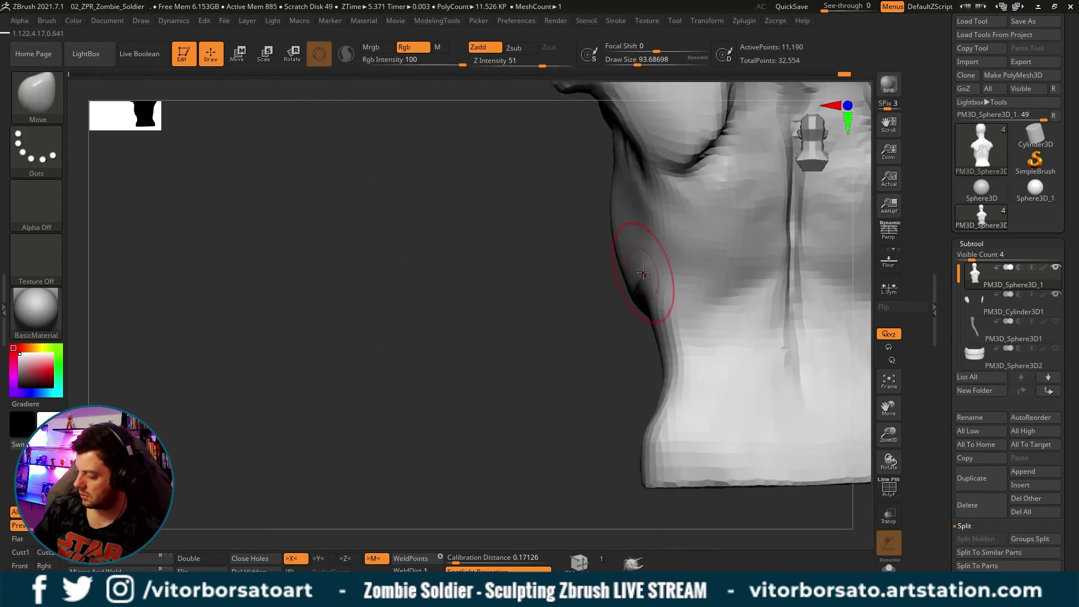
pyautogui.moveTo(647, 272); pyautogui.dragTo(704, 291)
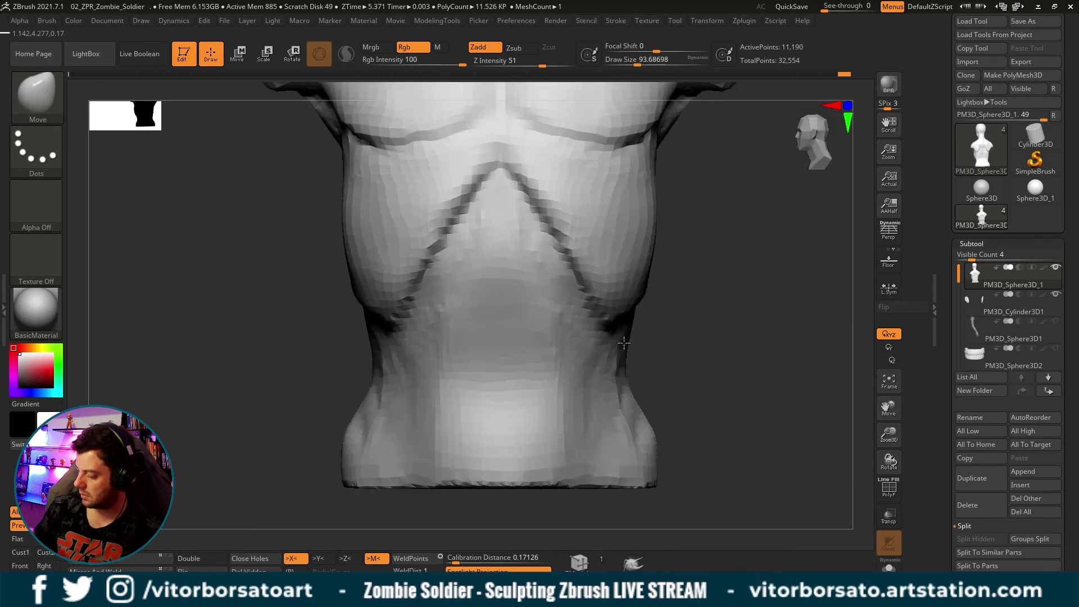
pyautogui.press('f')
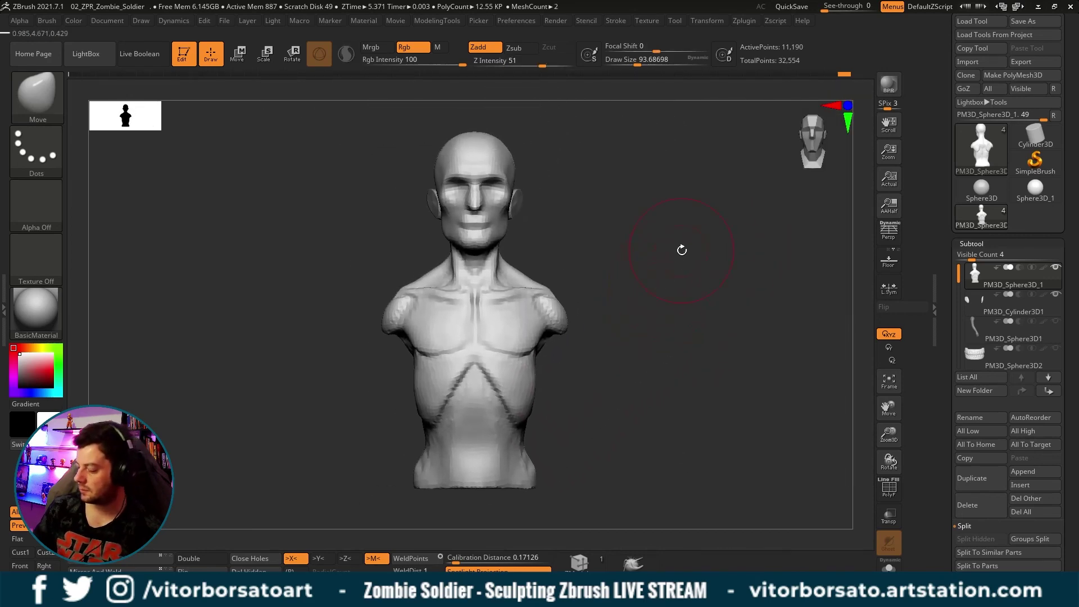
pyautogui.moveTo(682, 248); pyautogui.dragTo(750, 302)
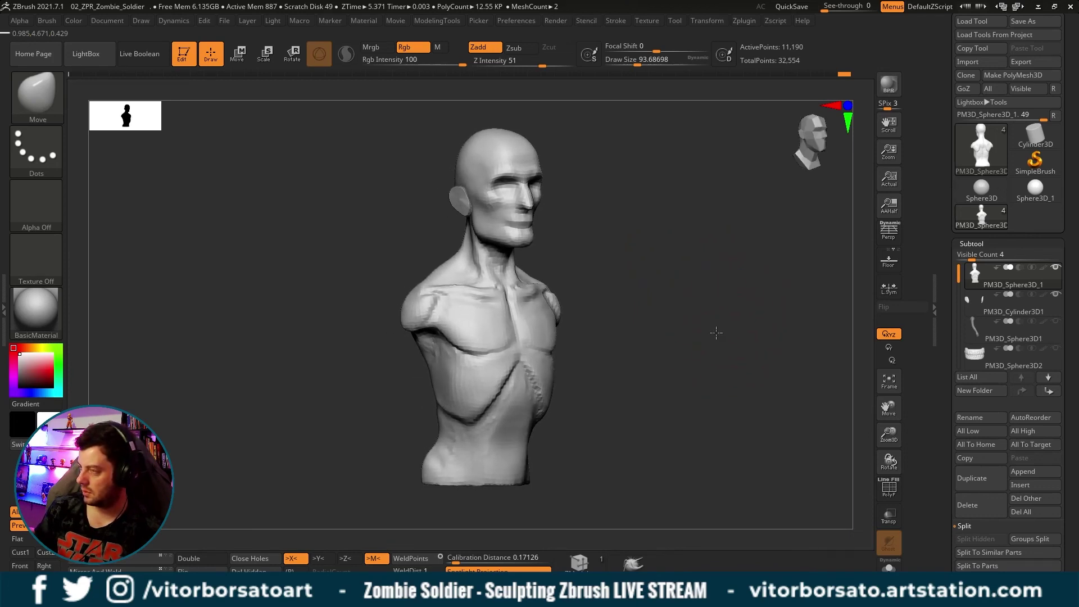
pyautogui.moveTo(713, 332)
pyautogui.keyDown('alt'); pyautogui.mouseDown()
pyautogui.moveTo(731, 270)
pyautogui.moveTo(605, 270)
pyautogui.mouseUp(); pyautogui.keyUp('alt')
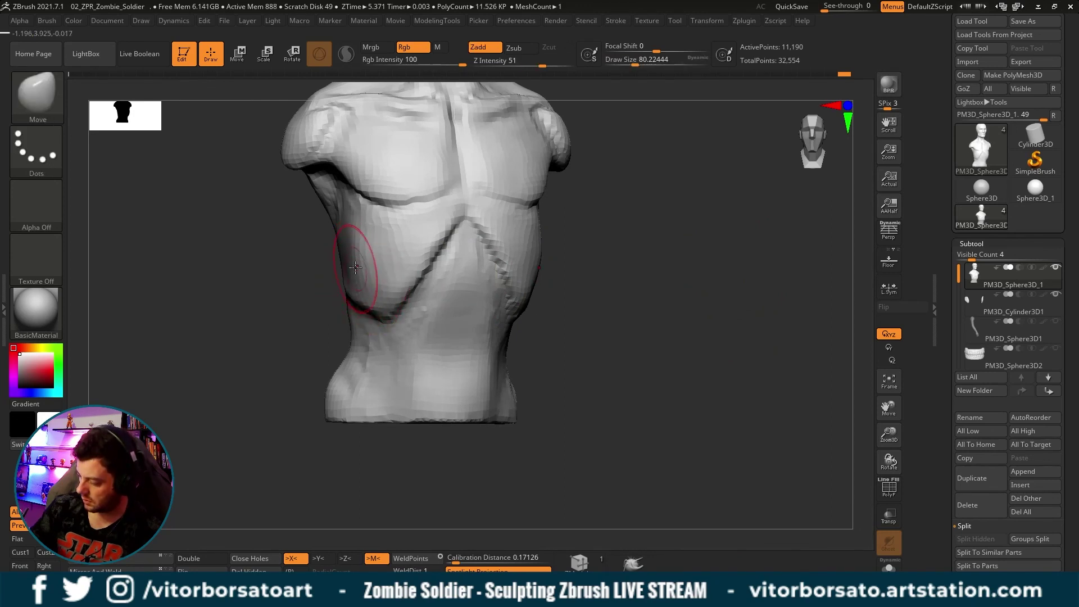
pyautogui.press('shift')
pyautogui.moveTo(361, 277); pyautogui.dragTo(620, 317)
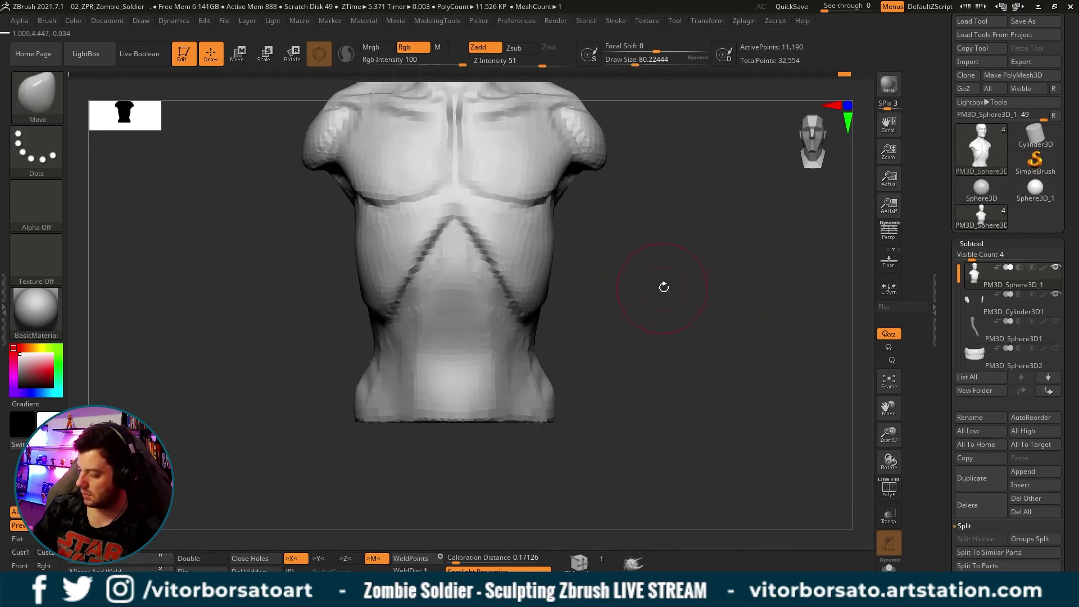
pyautogui.moveTo(662, 281)
pyautogui.keyDown('alt'); pyautogui.mouseDown()
pyautogui.moveTo(669, 318)
pyautogui.moveTo(436, 328)
pyautogui.moveTo(601, 244)
pyautogui.mouseUp(); pyautogui.keyUp('alt')
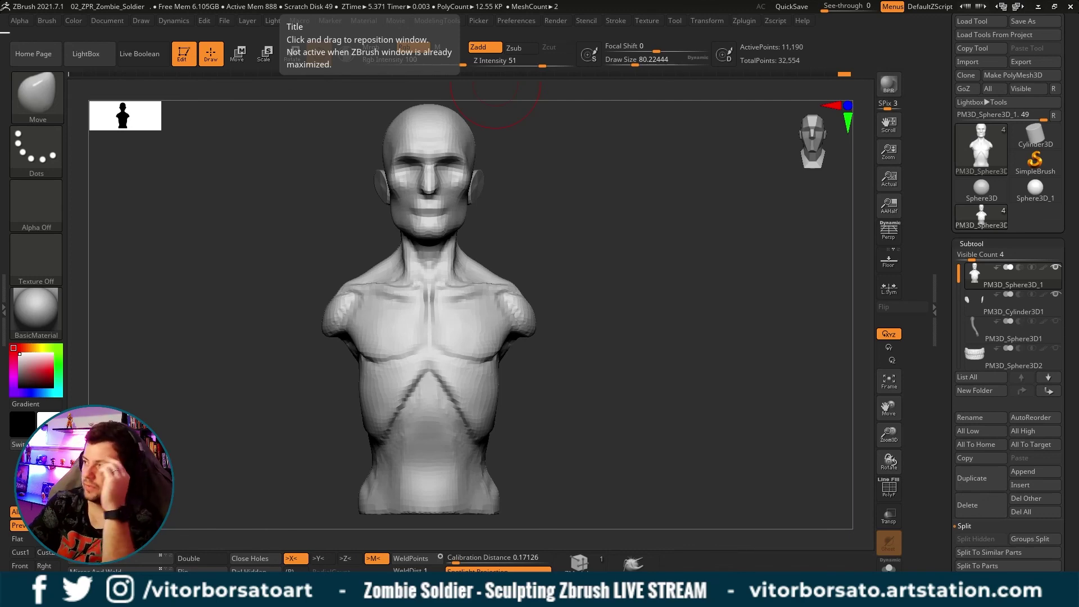
pyautogui.moveTo(787, 281)
pyautogui.mouseDown()
pyautogui.moveTo(645, 282)
pyautogui.moveTo(686, 277)
pyautogui.moveTo(686, 265)
pyautogui.moveTo(726, 273)
pyautogui.moveTo(706, 275)
pyautogui.mouseUp()
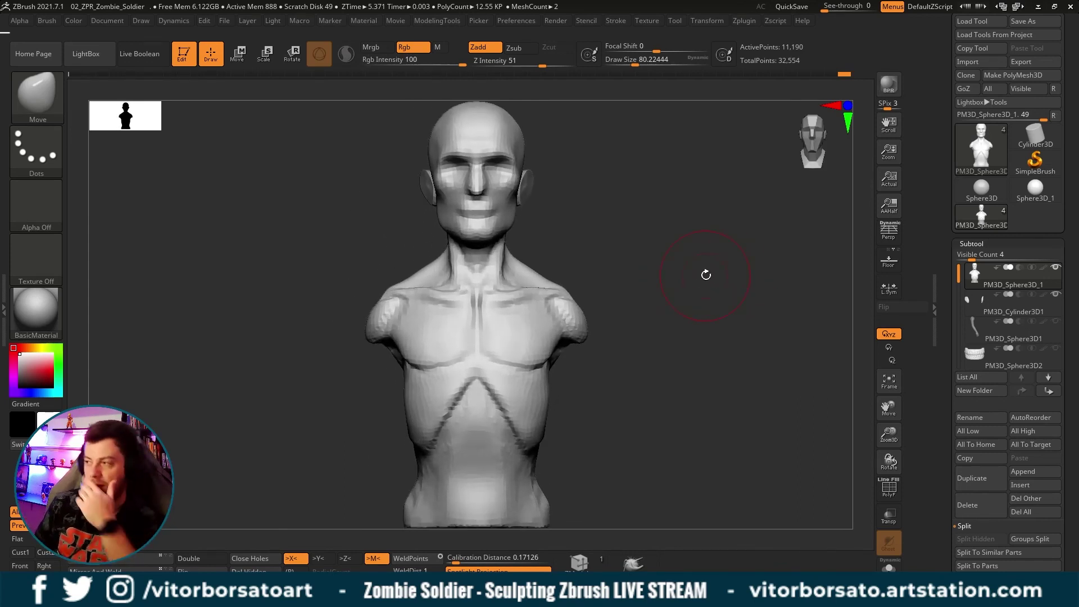